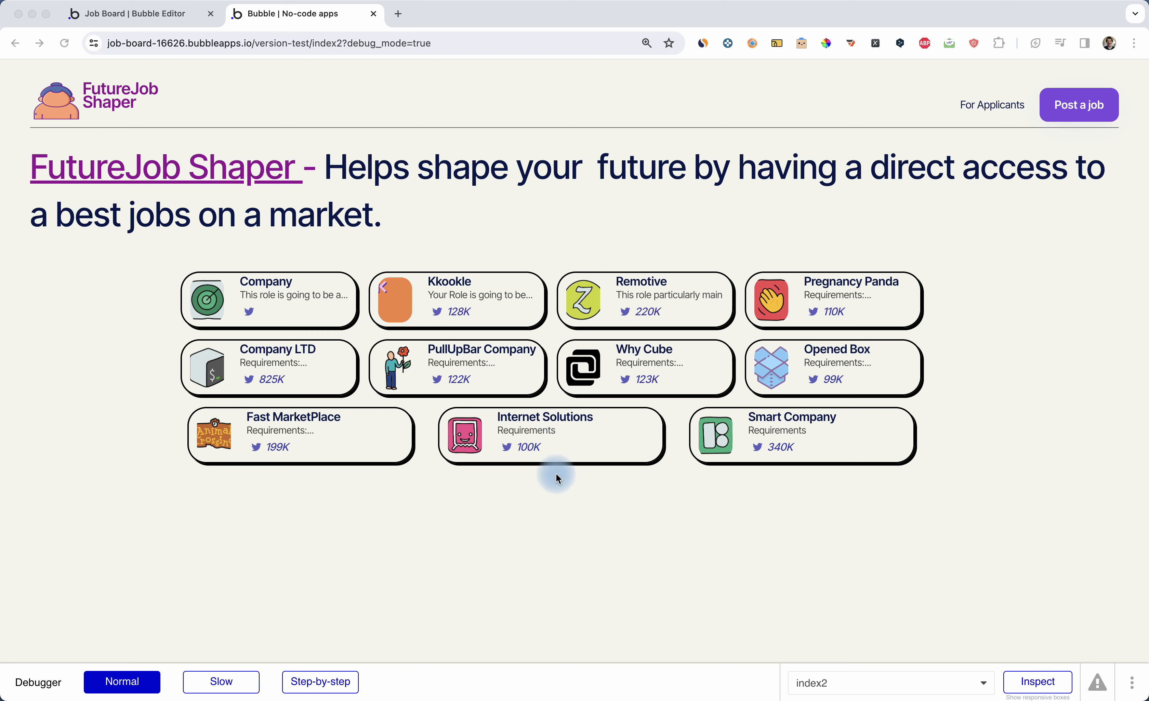
Step: Examine the company cards with logos, descriptions and follower counts on the FutureJob Shaper preview page
scroll(555, 494, down, 1)
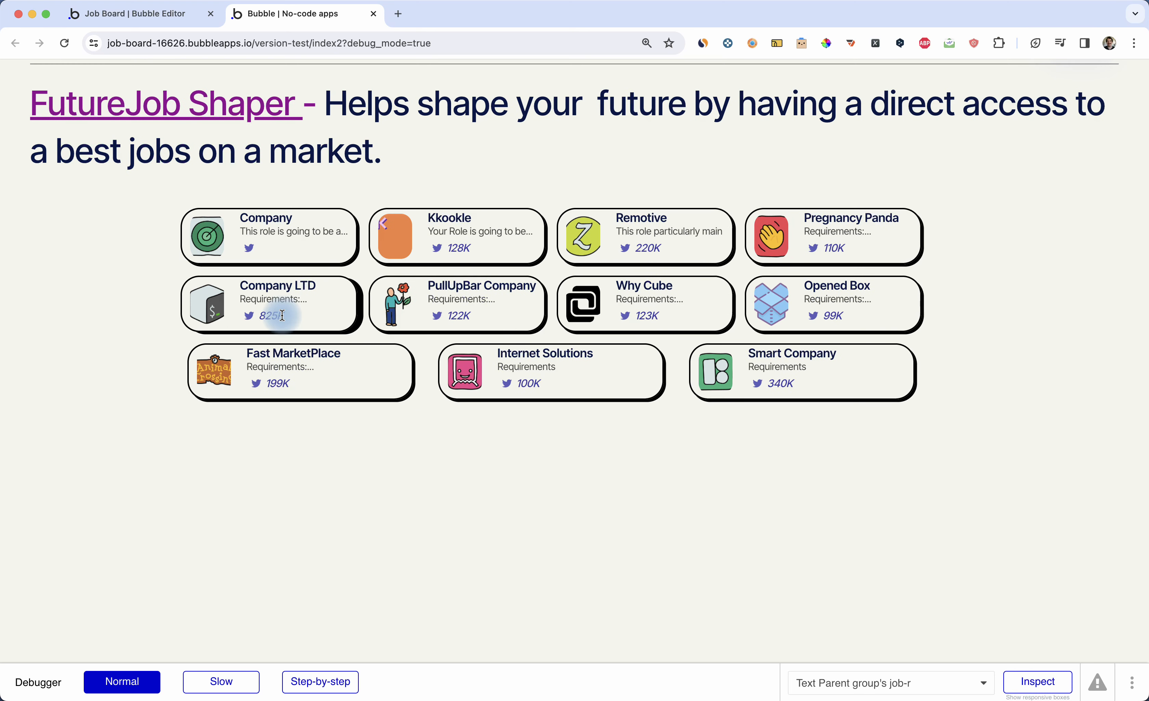
click(275, 316)
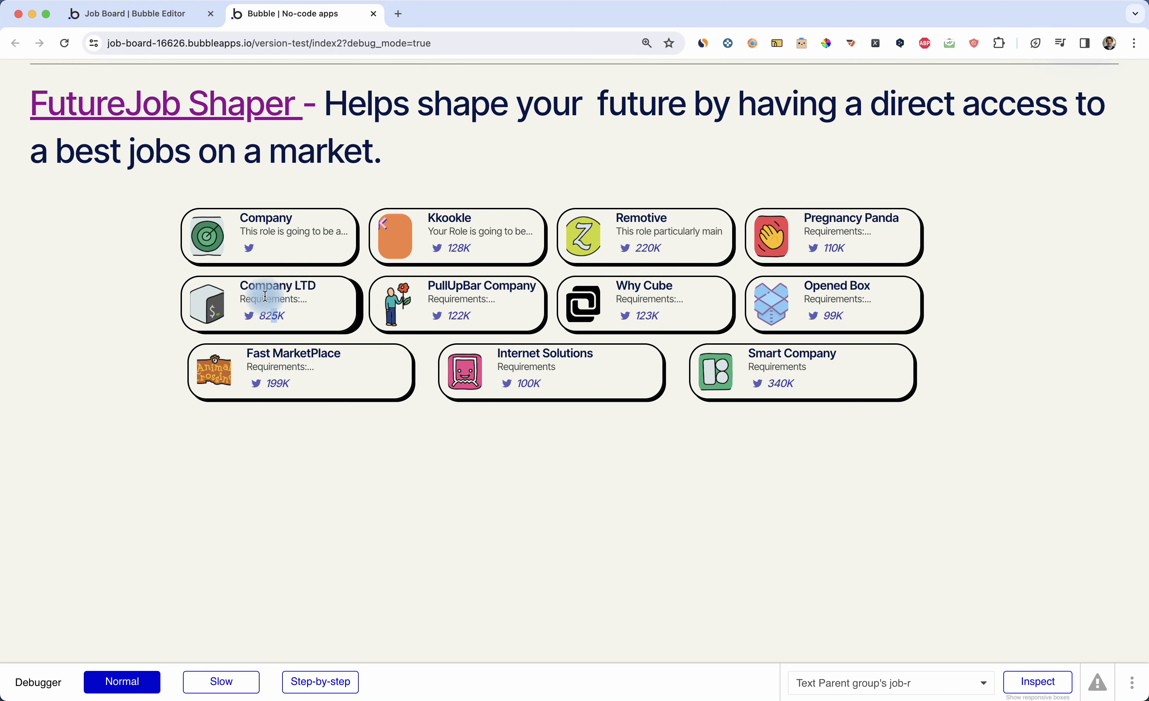
click(268, 317)
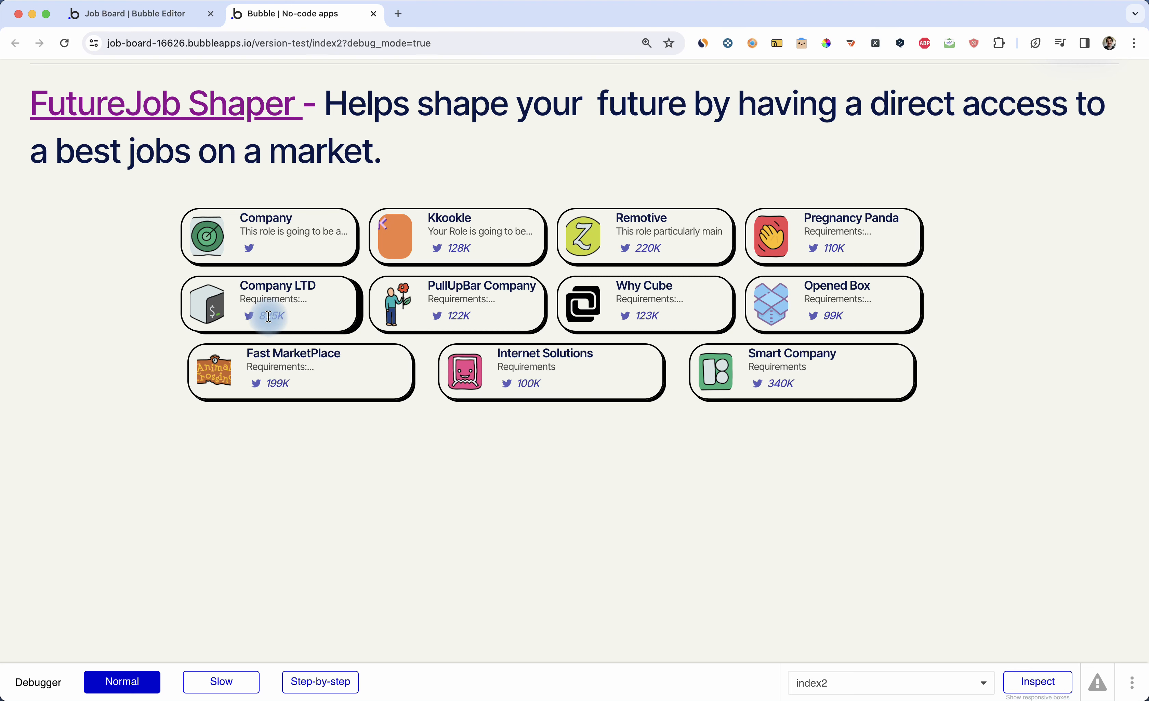
drag(268, 317, 278, 316)
scroll(283, 318, up, 1)
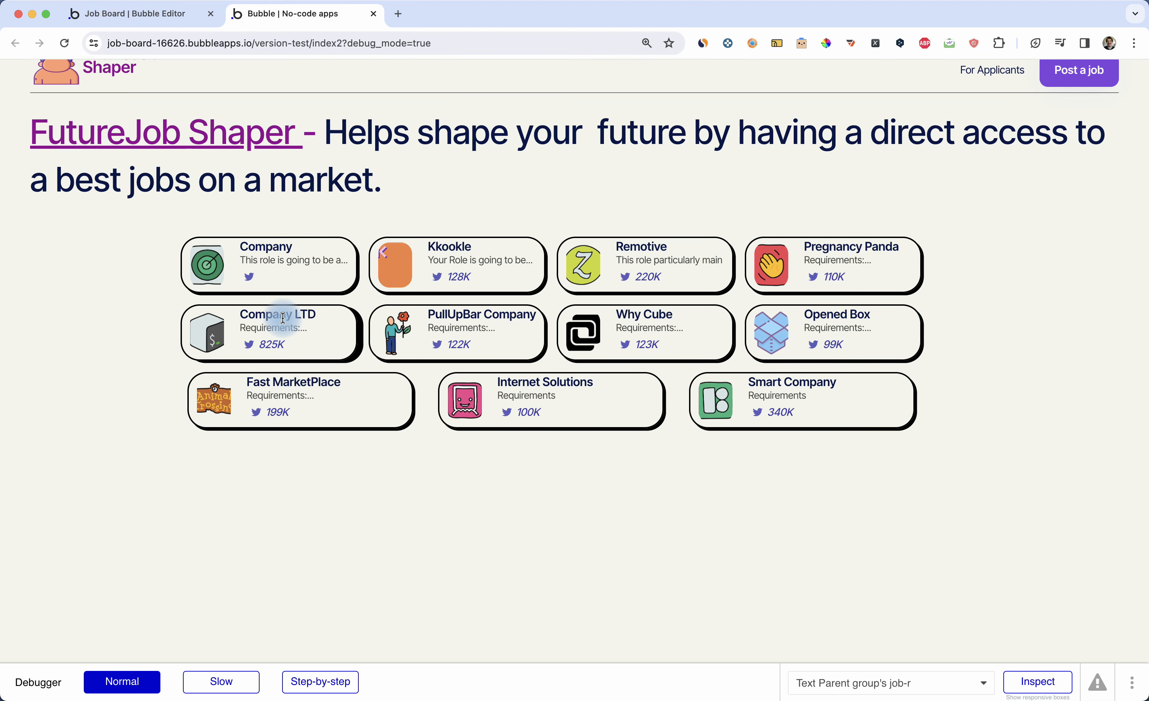
click(646, 340)
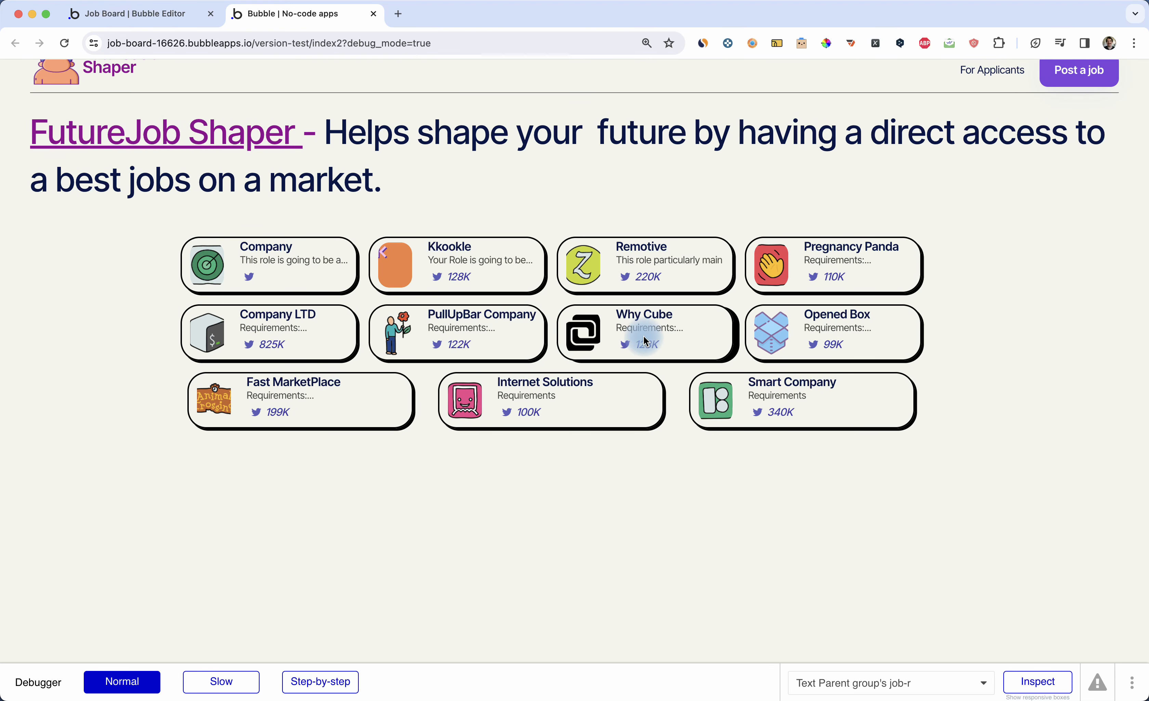
click(637, 270)
click(469, 332)
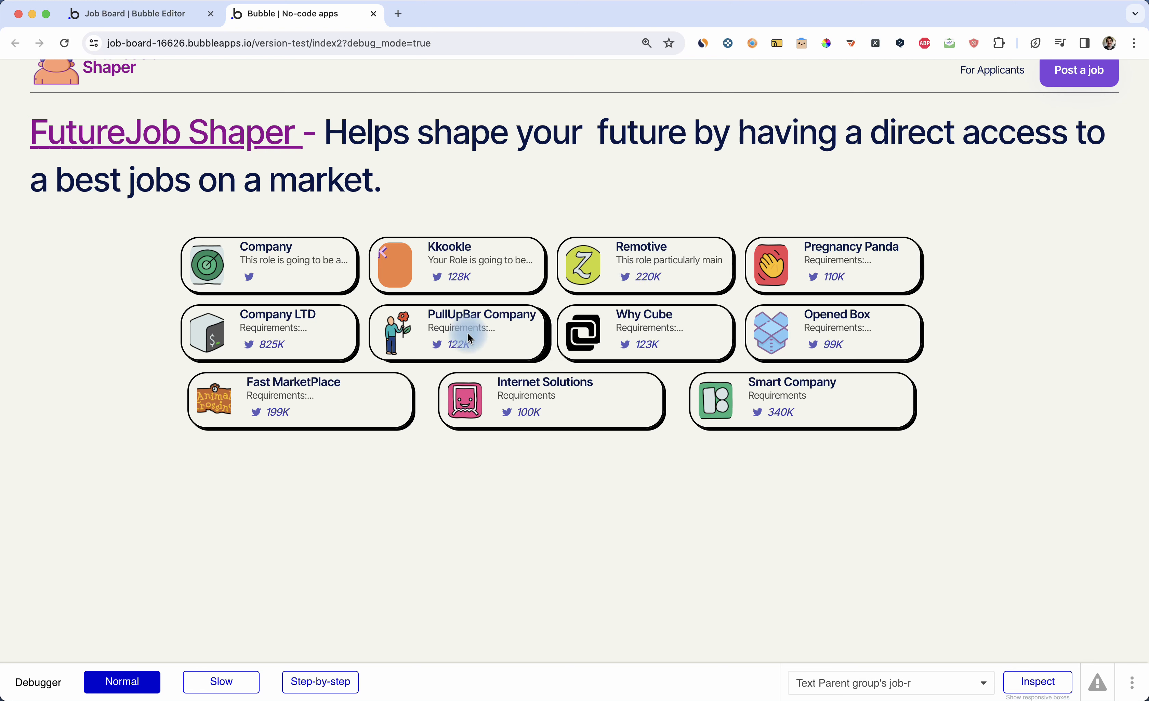
click(436, 330)
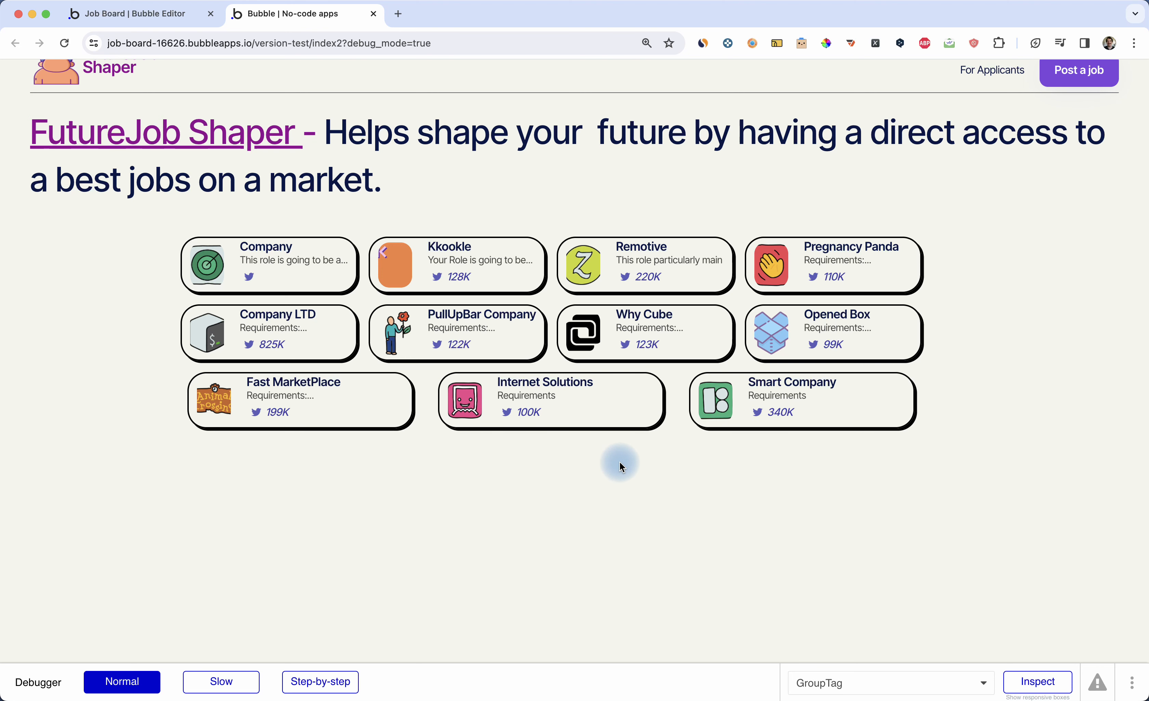
scroll(620, 464, down, 1)
scroll(621, 465, up, 2)
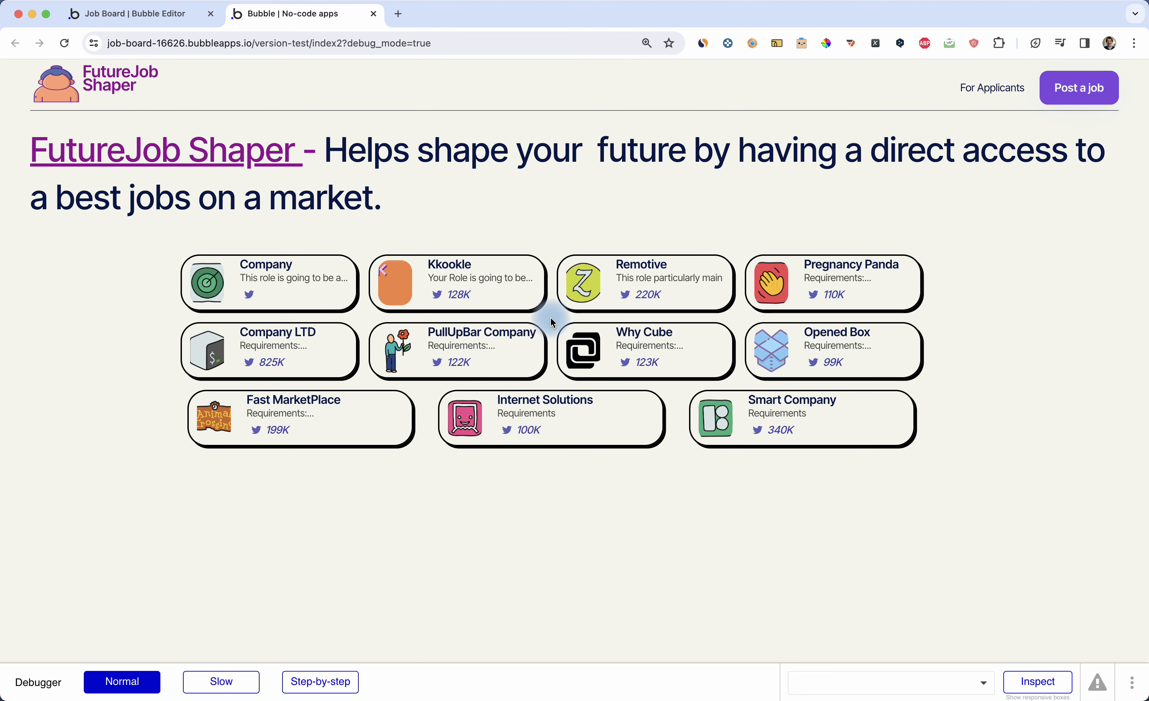
scroll(551, 322, up, 1)
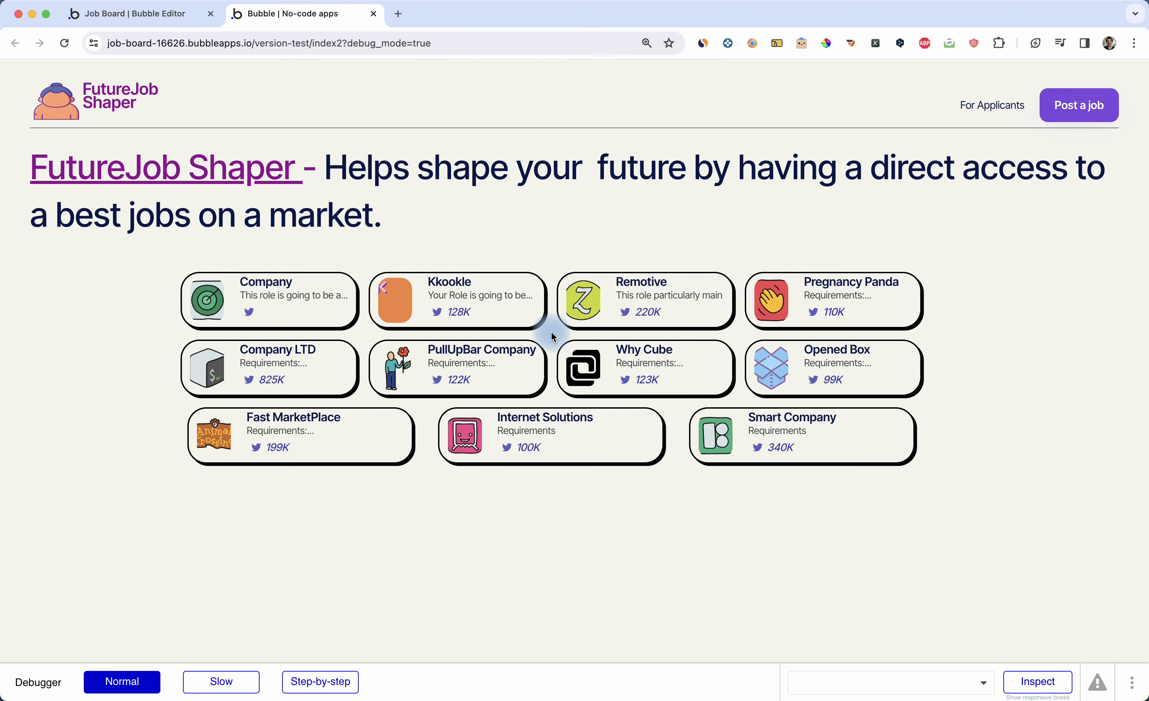
Step: Switch to the Bubble editor and select the empty GroupTag container below the GroupTAGS cards
click(158, 19)
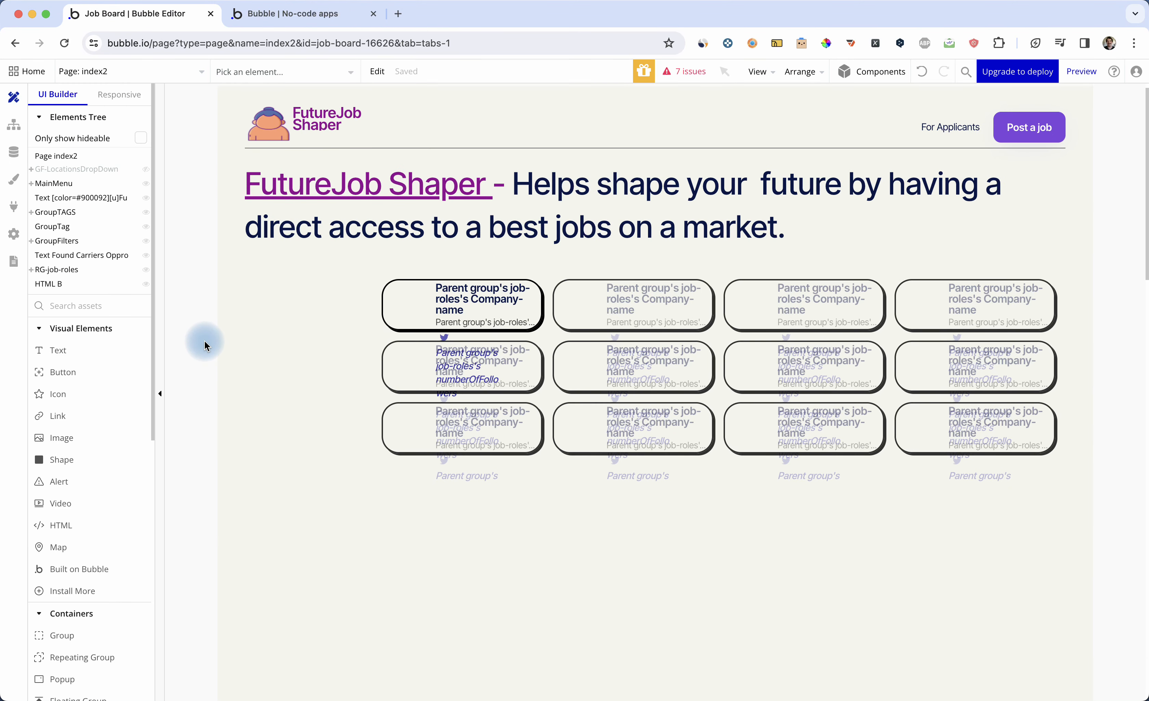
scroll(205, 346, down, 3)
click(326, 318)
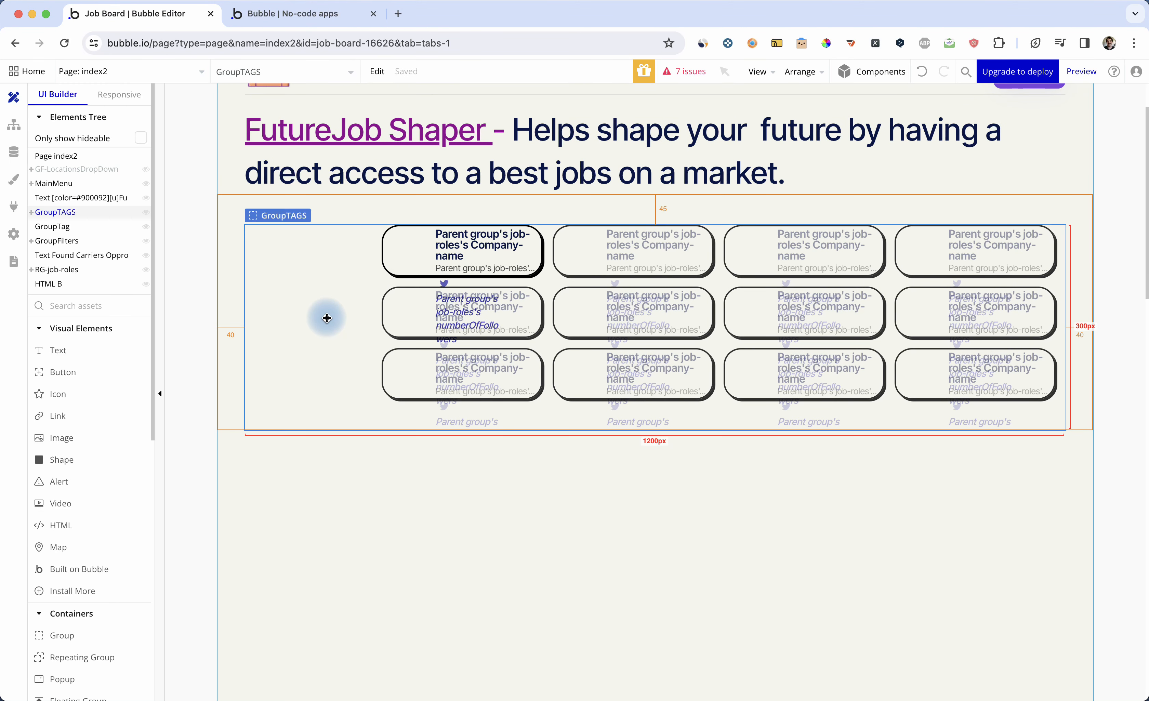
scroll(326, 317, down, 5)
click(356, 364)
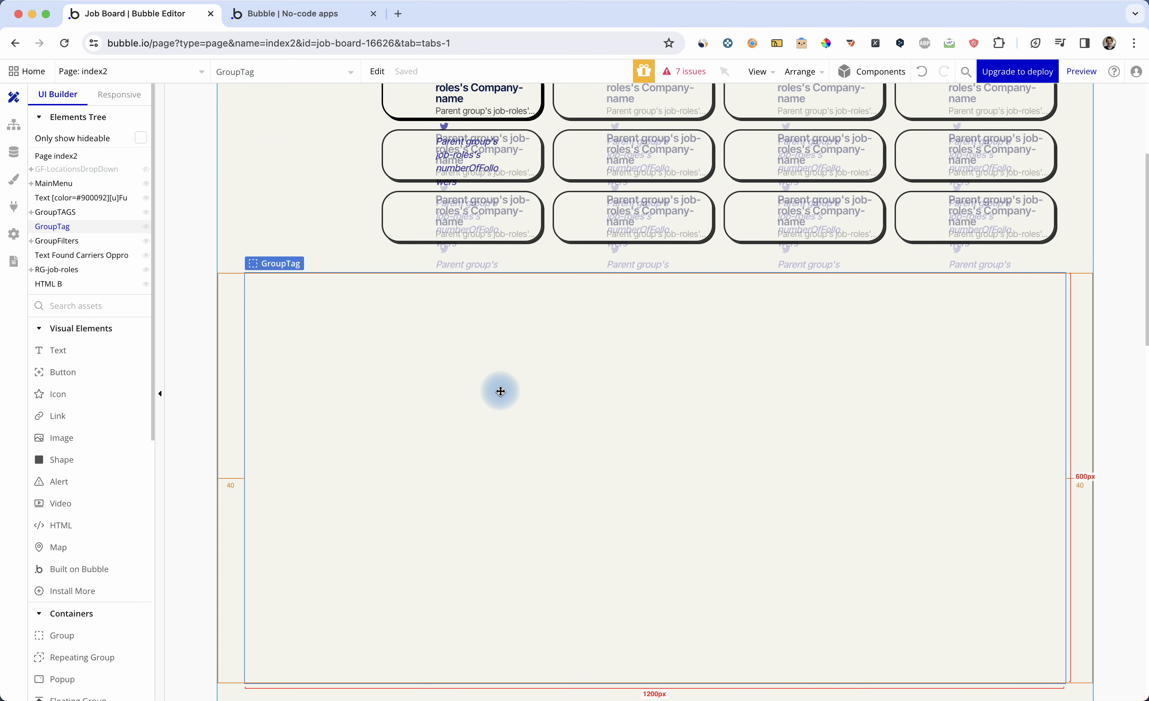
scroll(500, 391, down, 2)
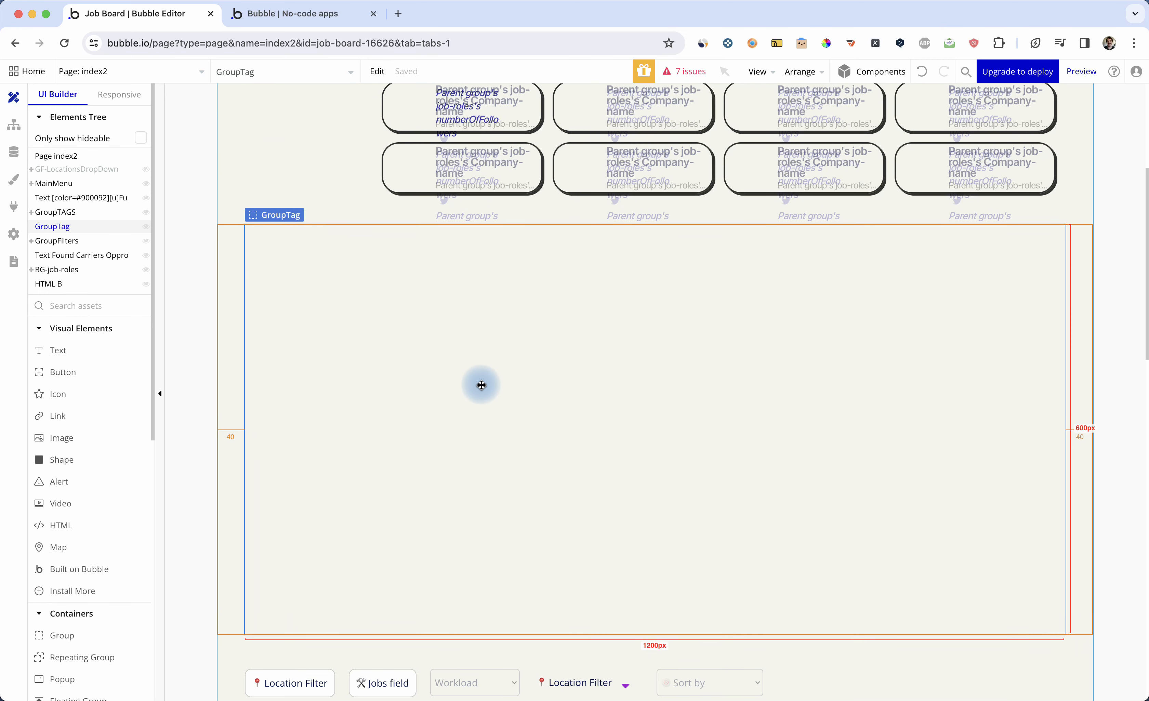
Step: Find the Repeating Group element and draw one inside the empty GroupTag container
click(98, 302)
text(R)
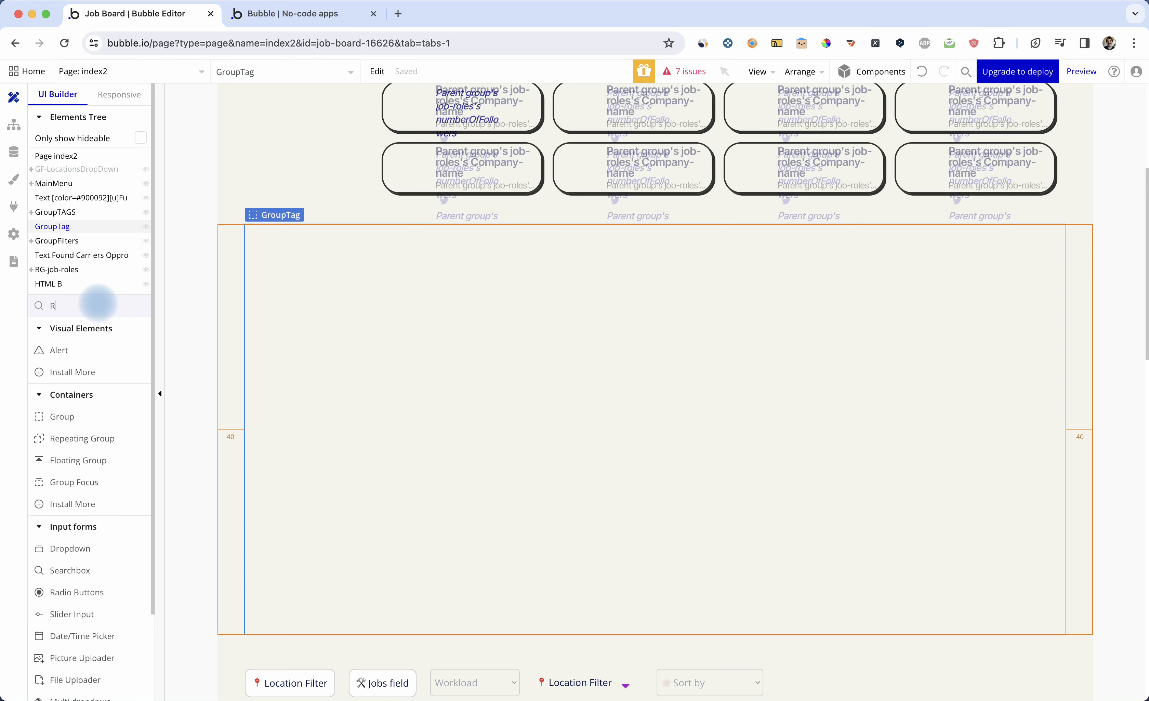
text(e)
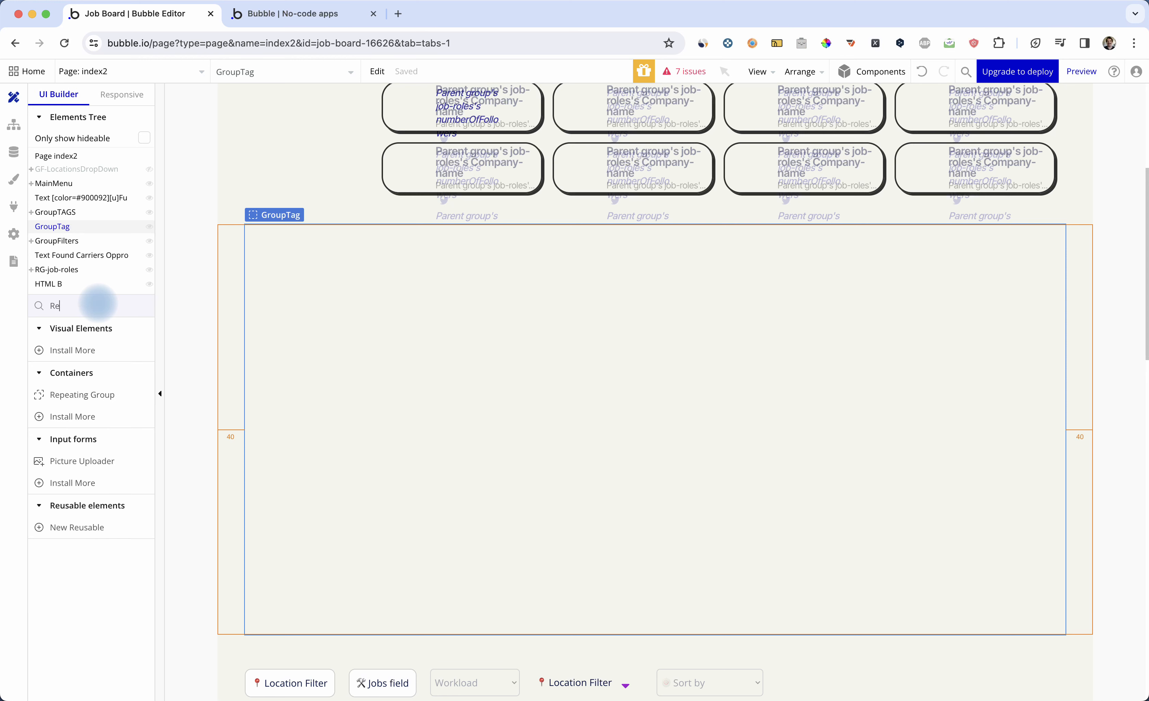
text(pea)
click(92, 350)
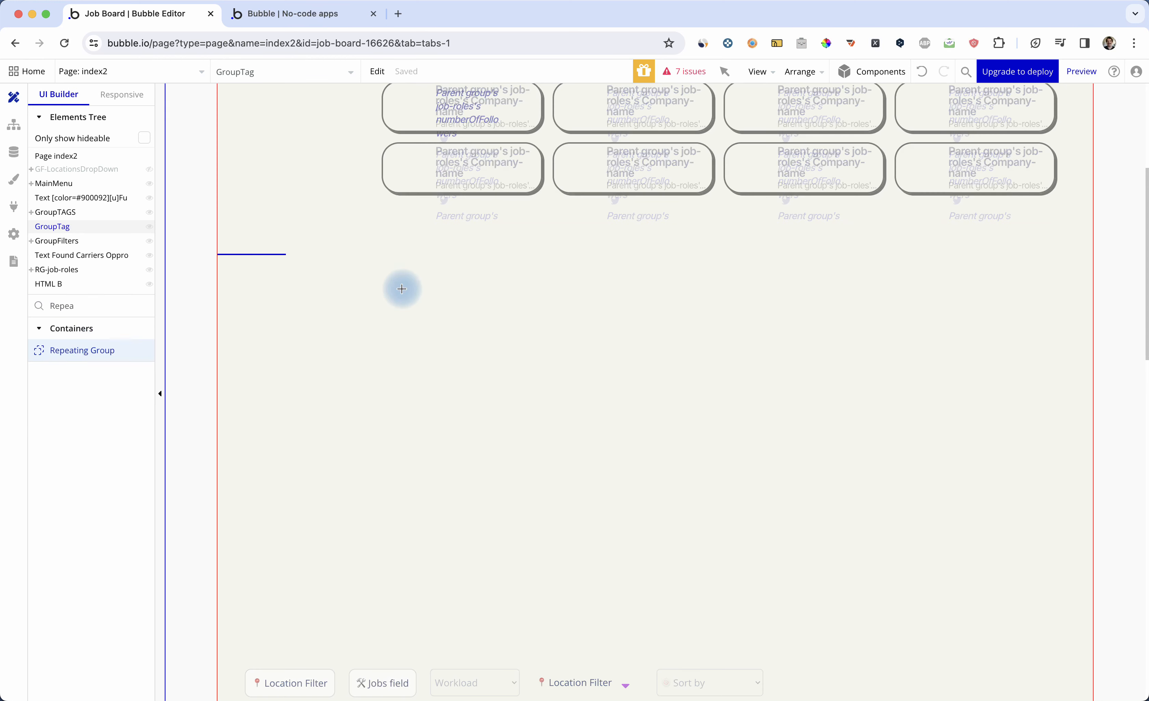
drag(307, 263, 856, 542)
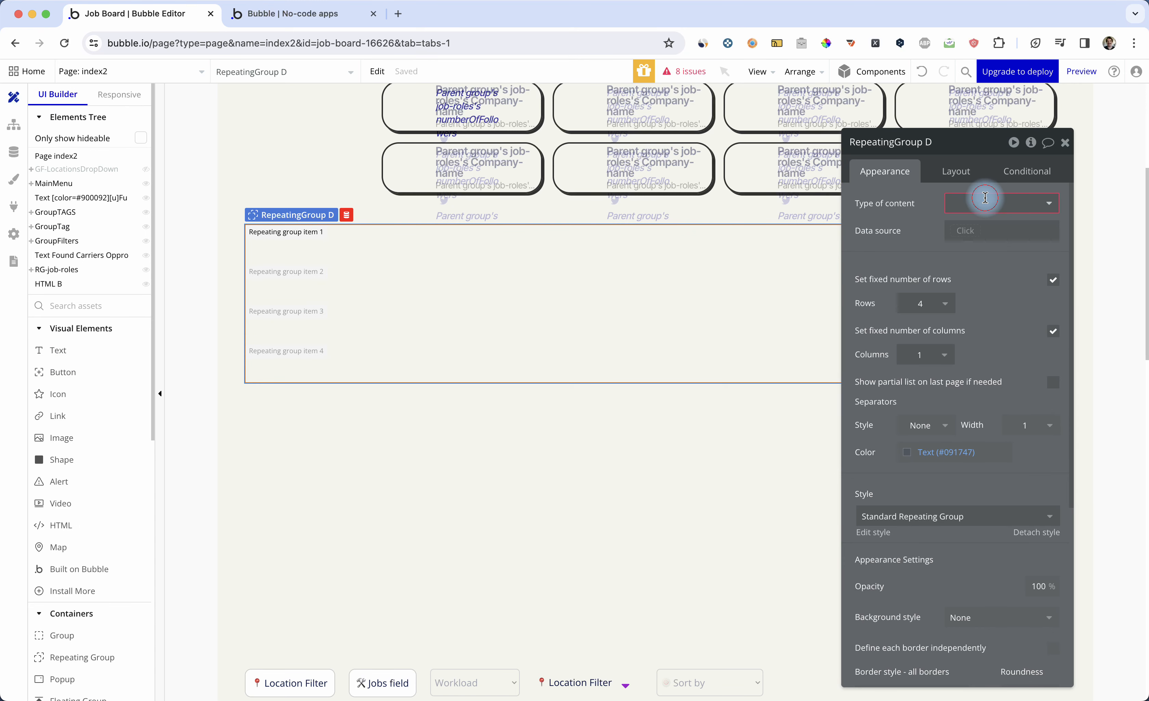
Step: Set the repeating group's content type to job-roles and its data source to a search for job-roles
click(984, 197)
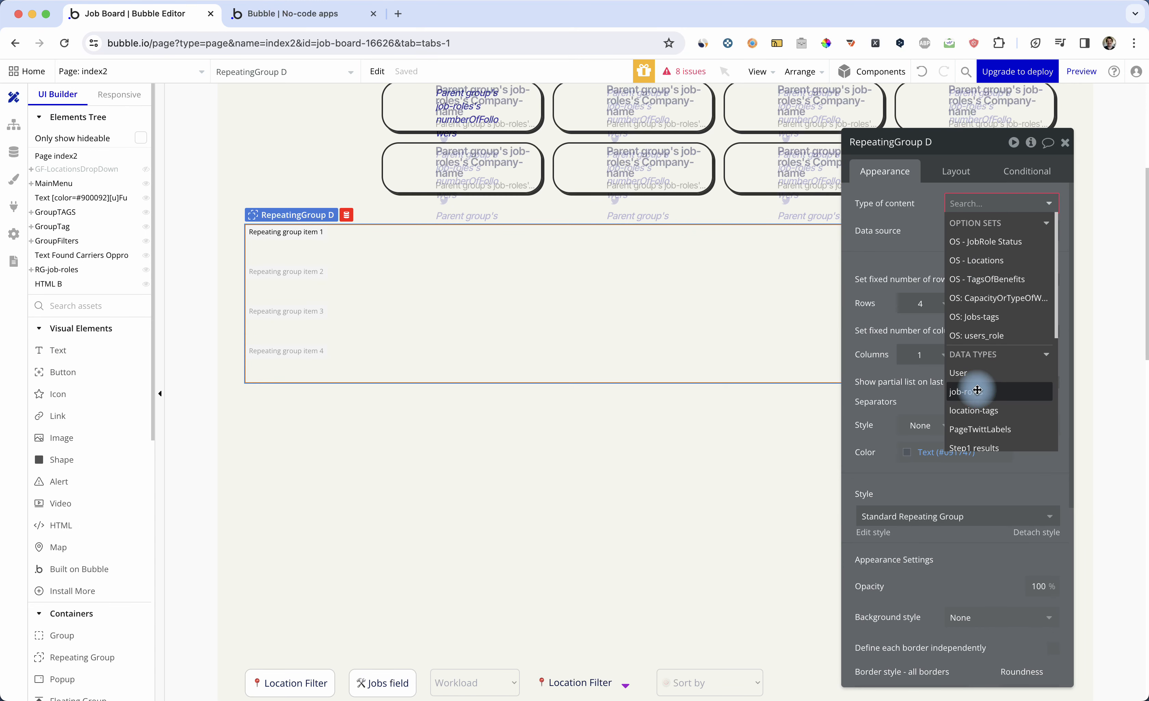
click(976, 390)
click(977, 233)
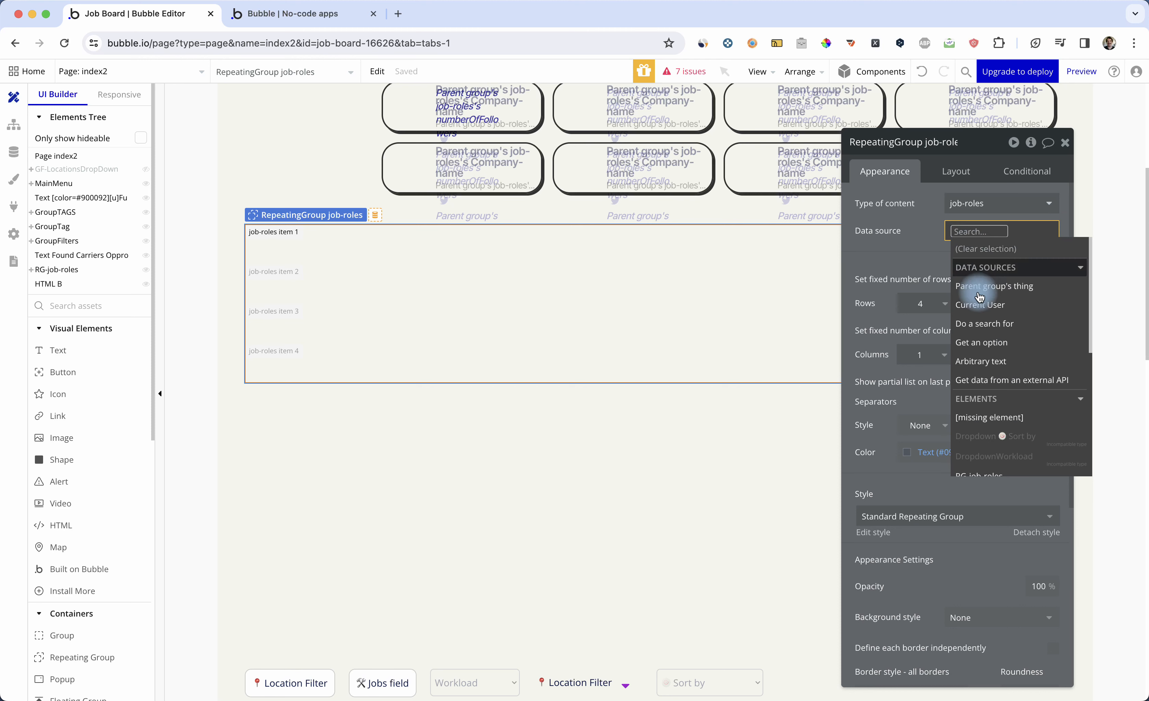
click(980, 323)
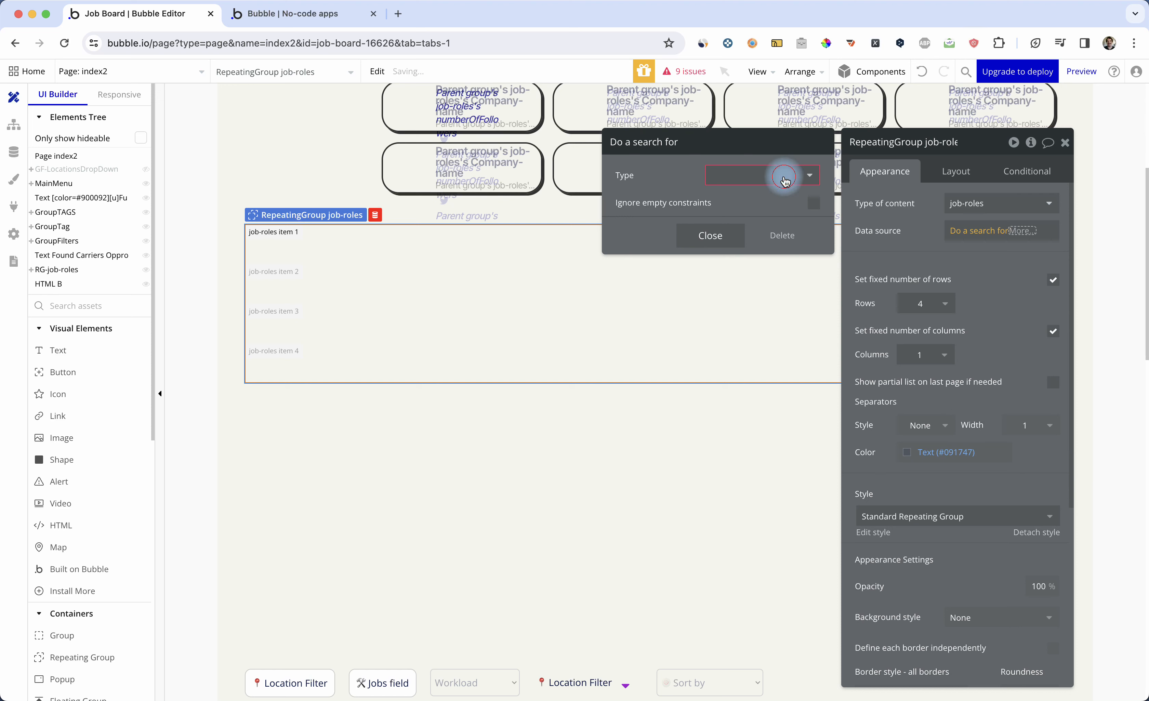
click(771, 181)
click(749, 232)
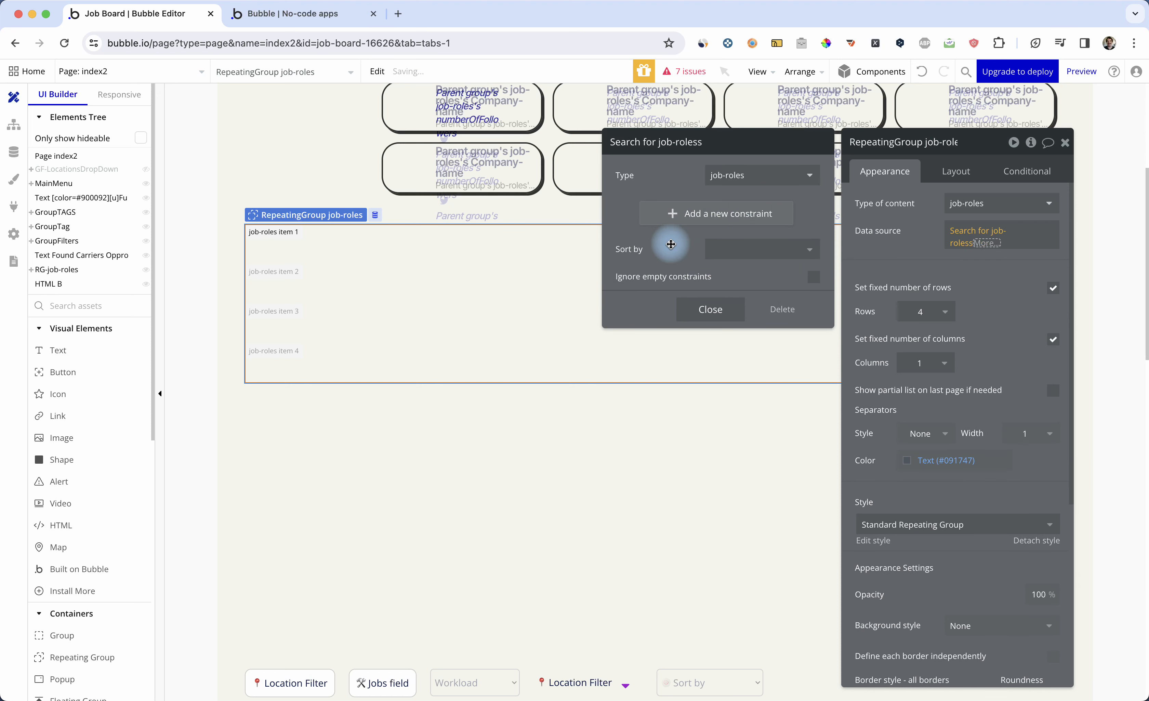
click(702, 311)
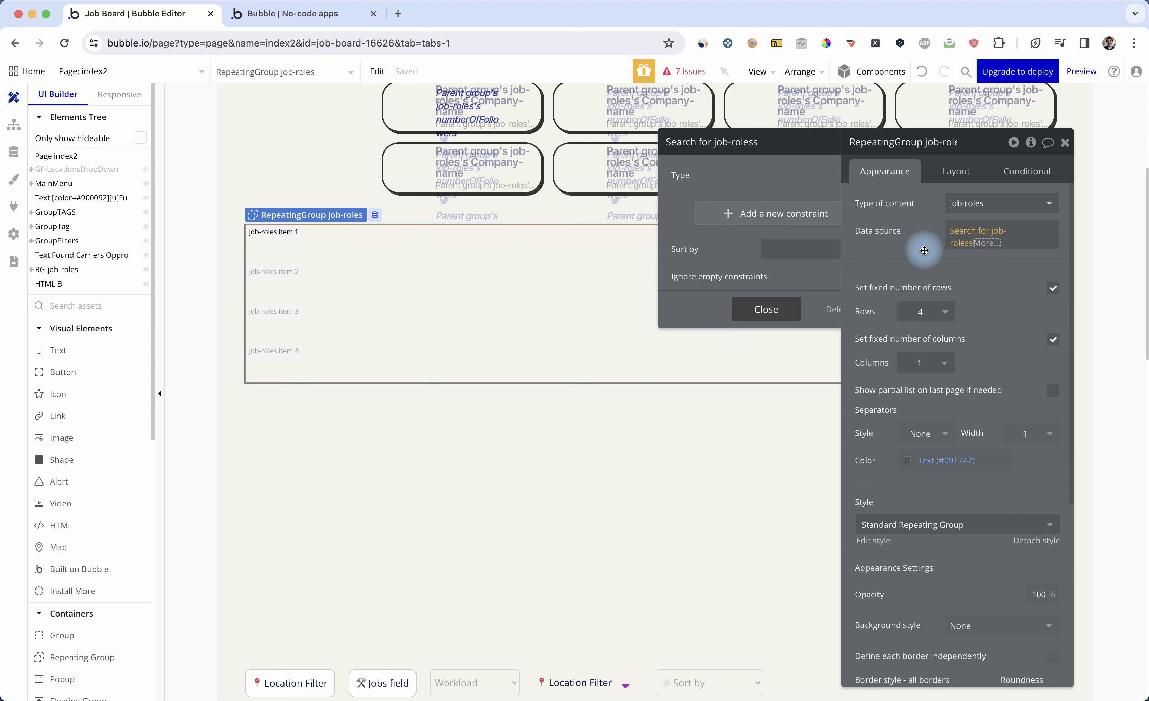
Step: Review the fields of the job-roles data type, including Company-name, description2, logo and numberOfFollowers
click(17, 155)
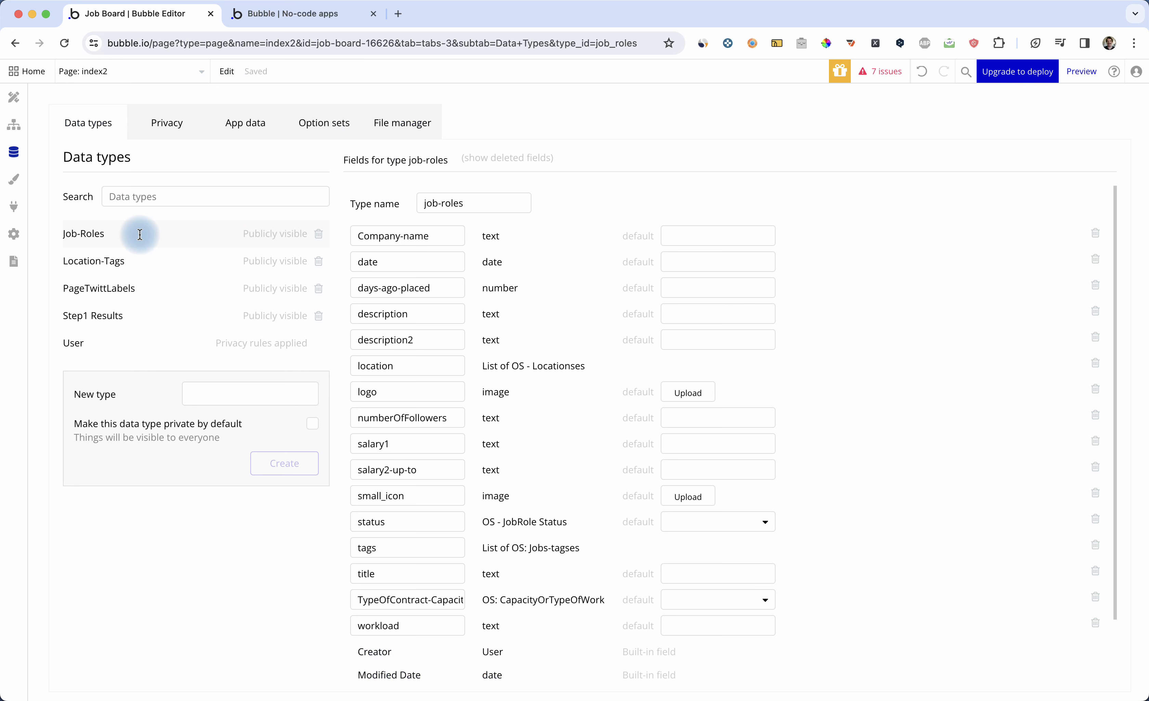
scroll(529, 405, down, 3)
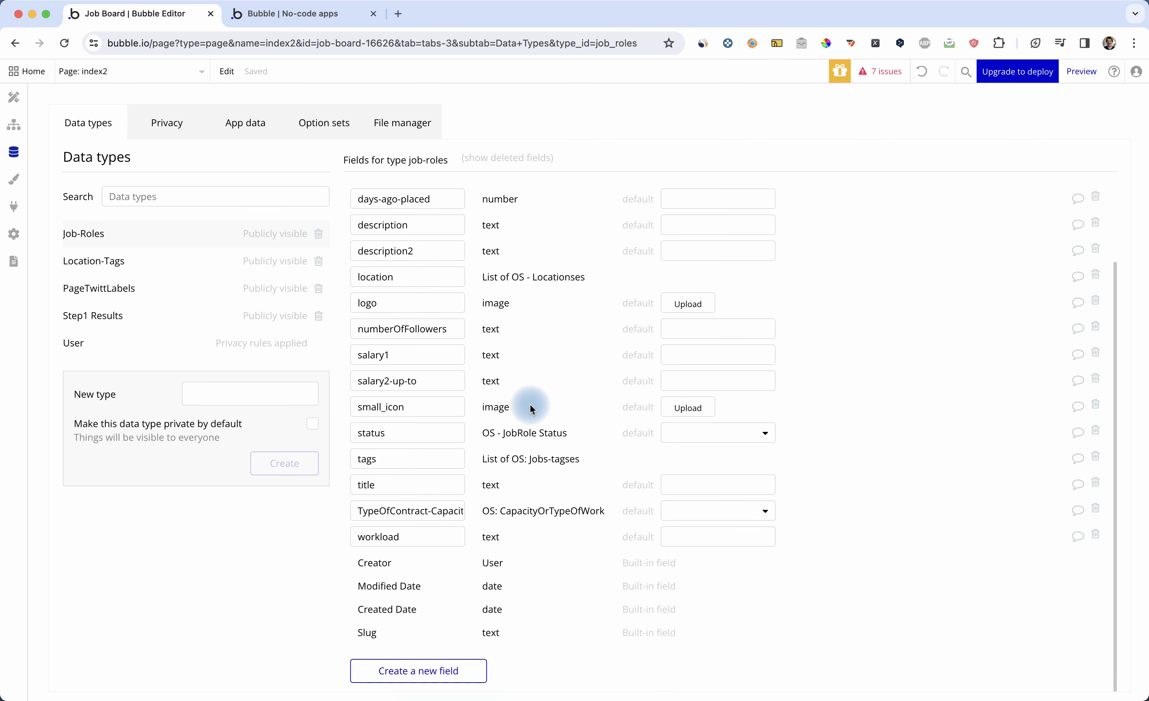
scroll(530, 408, up, 2)
scroll(530, 408, up, 1)
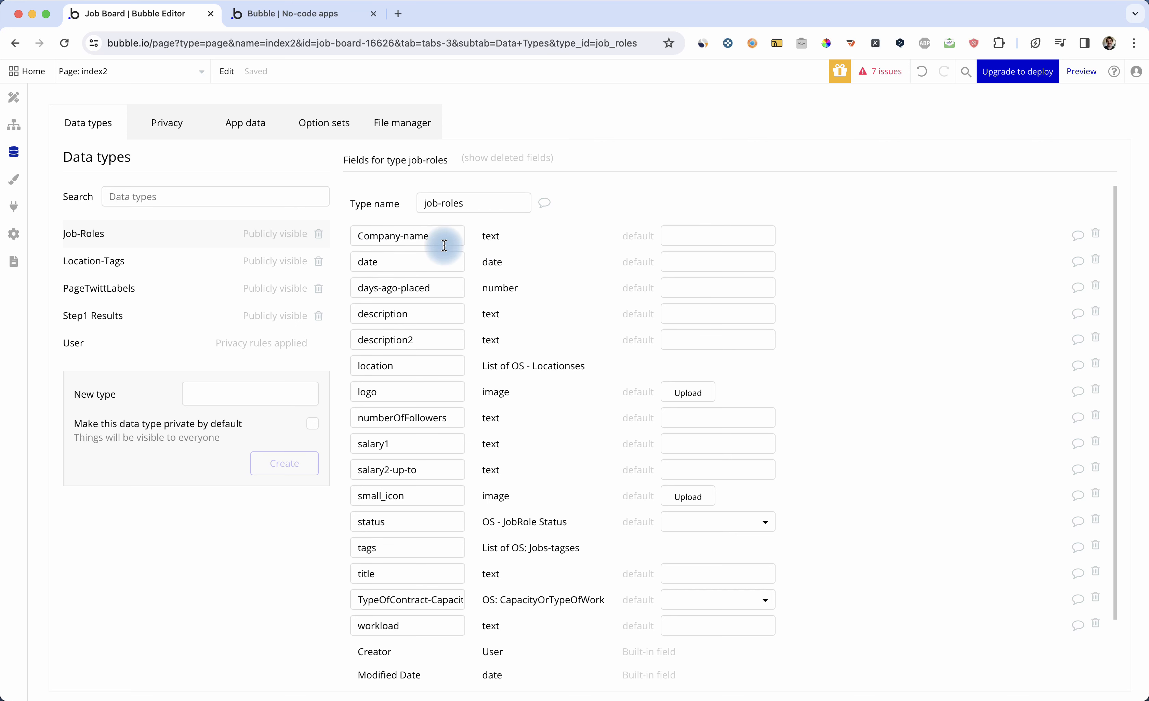
click(438, 237)
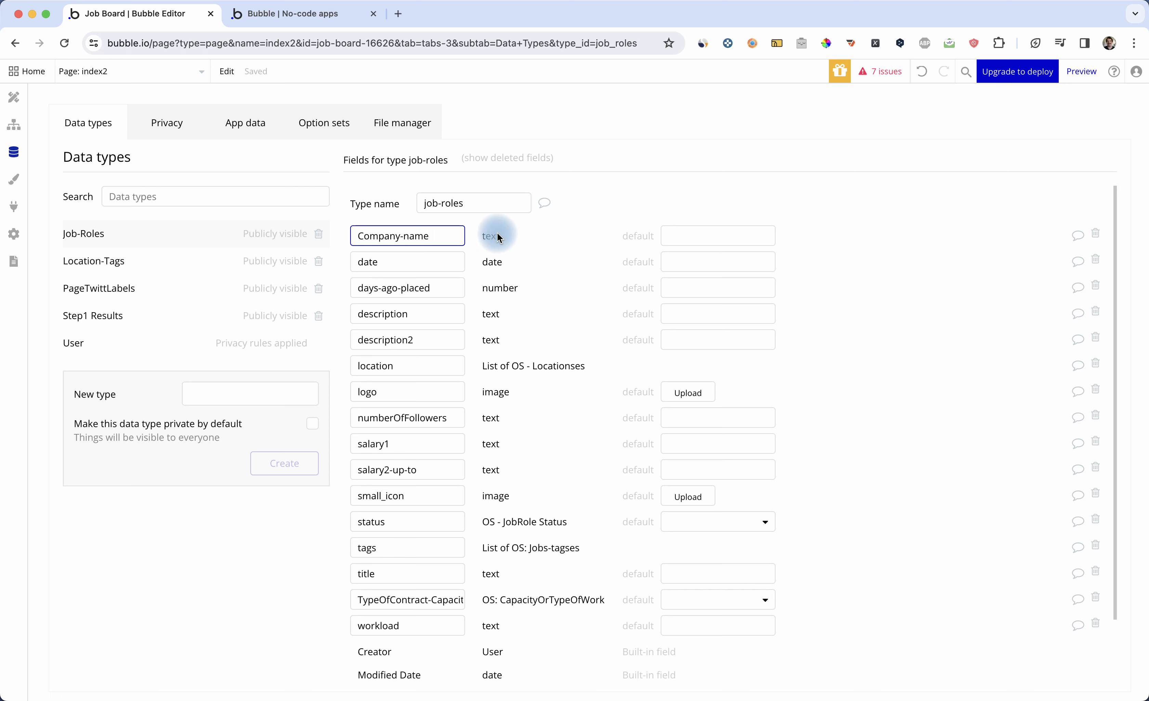
double_click(431, 340)
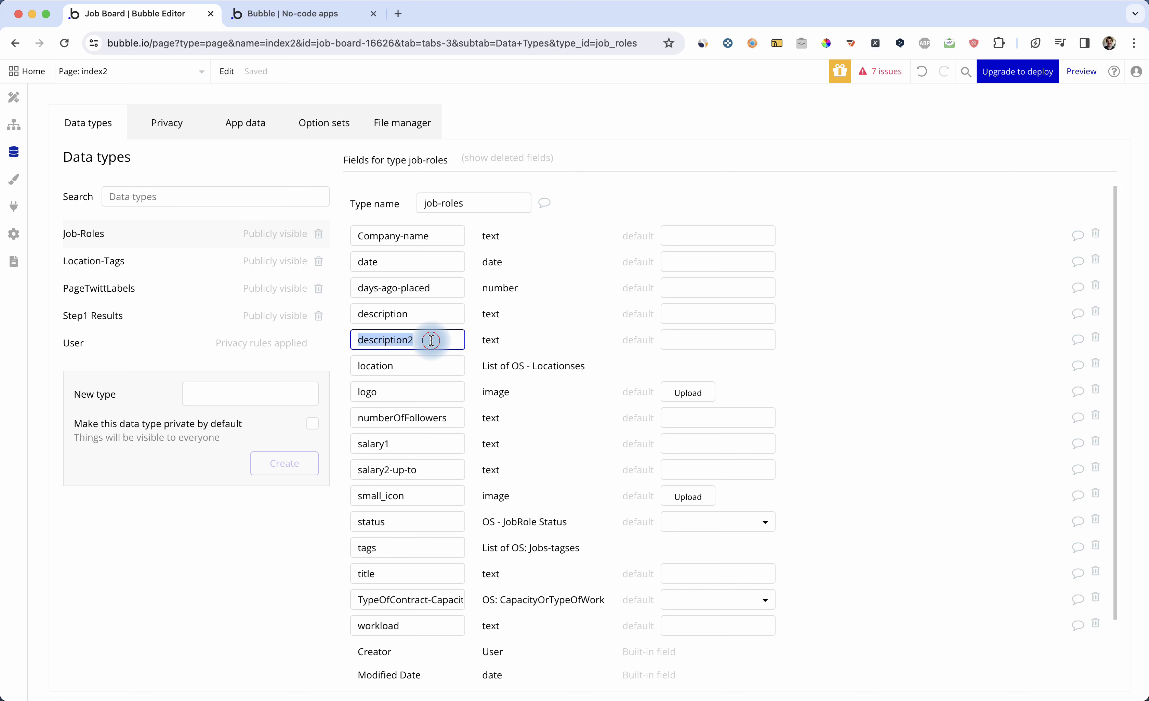
scroll(497, 349, down, 1)
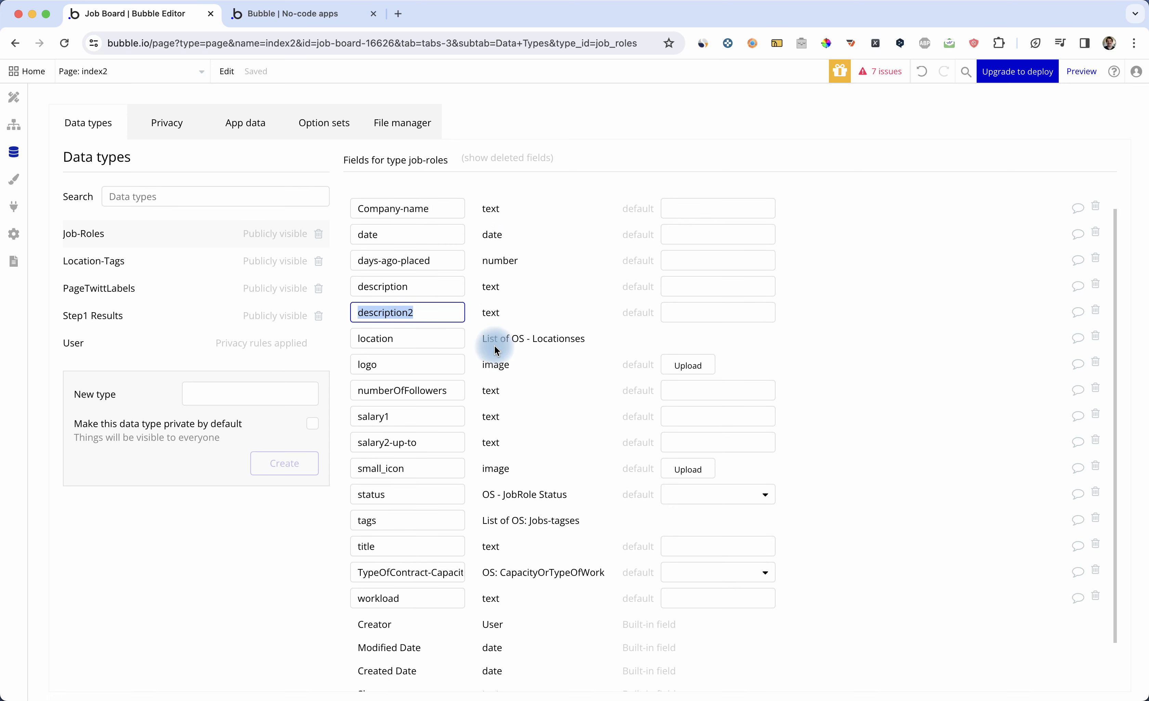
click(441, 357)
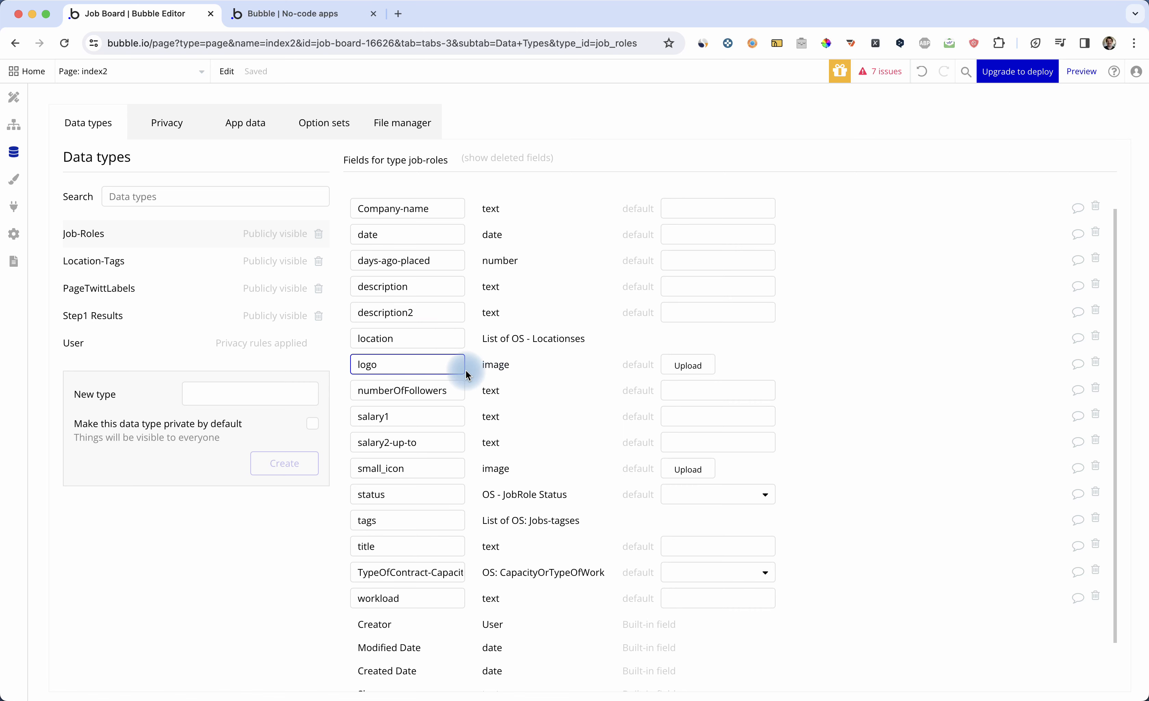
scroll(475, 362, down, 1)
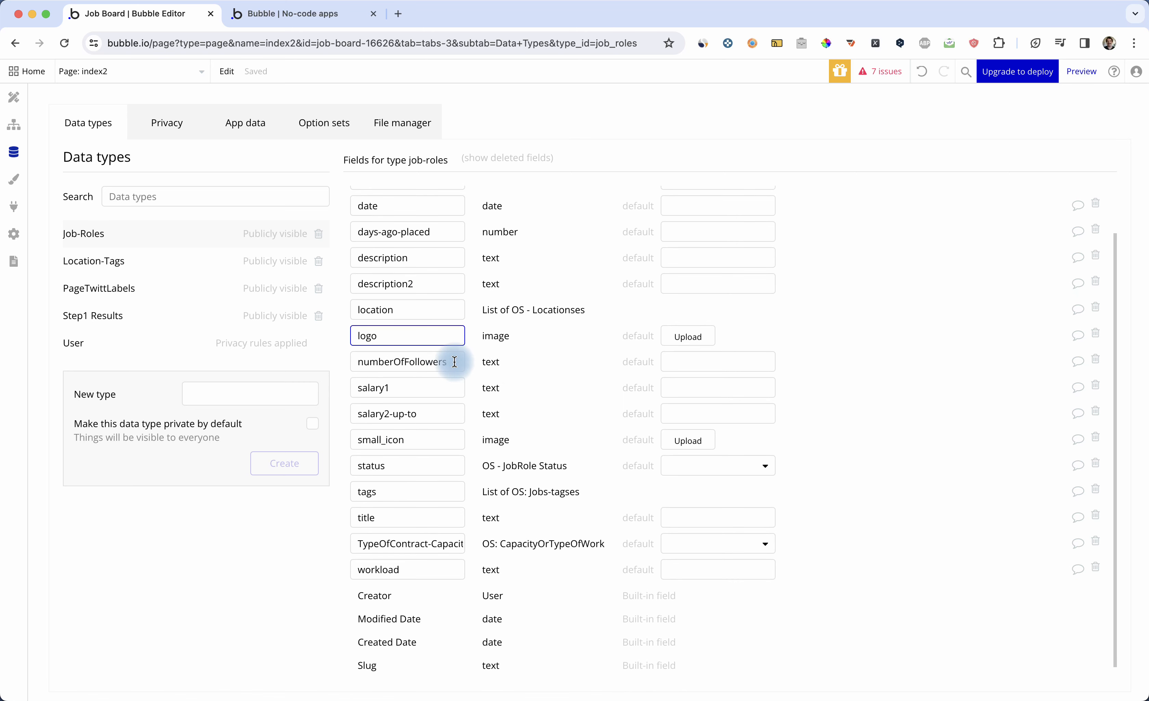
click(438, 363)
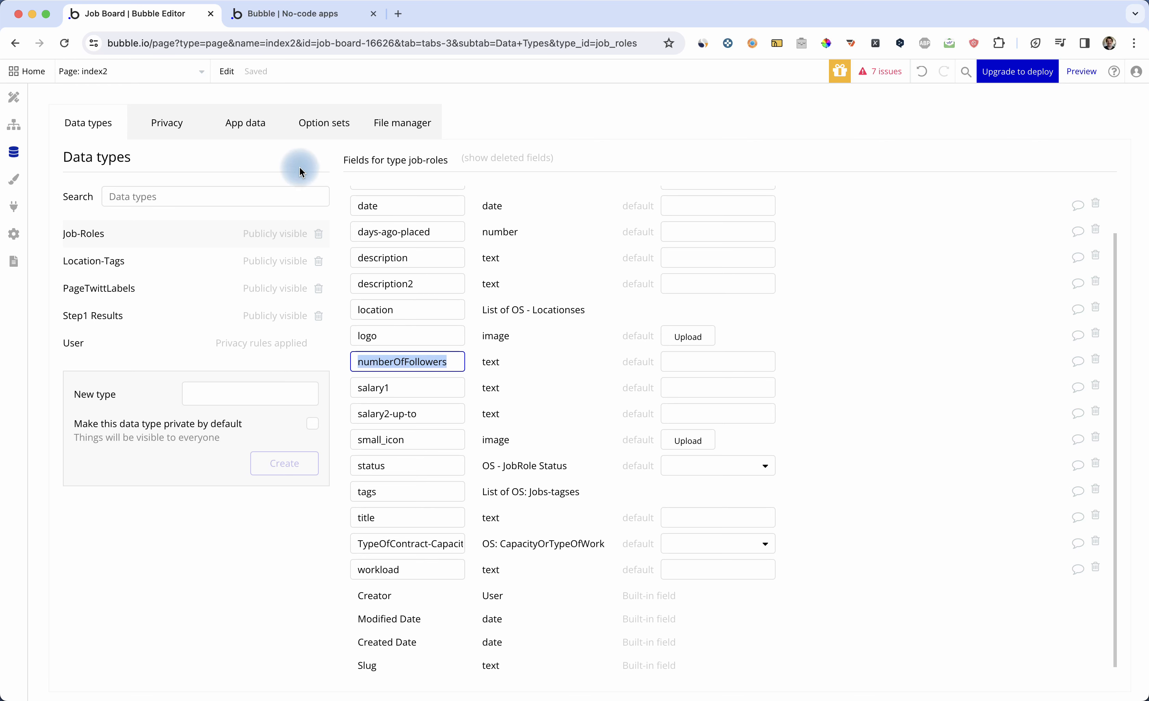
Step: Open the app data and look through the stored entries under All job-roles
click(258, 135)
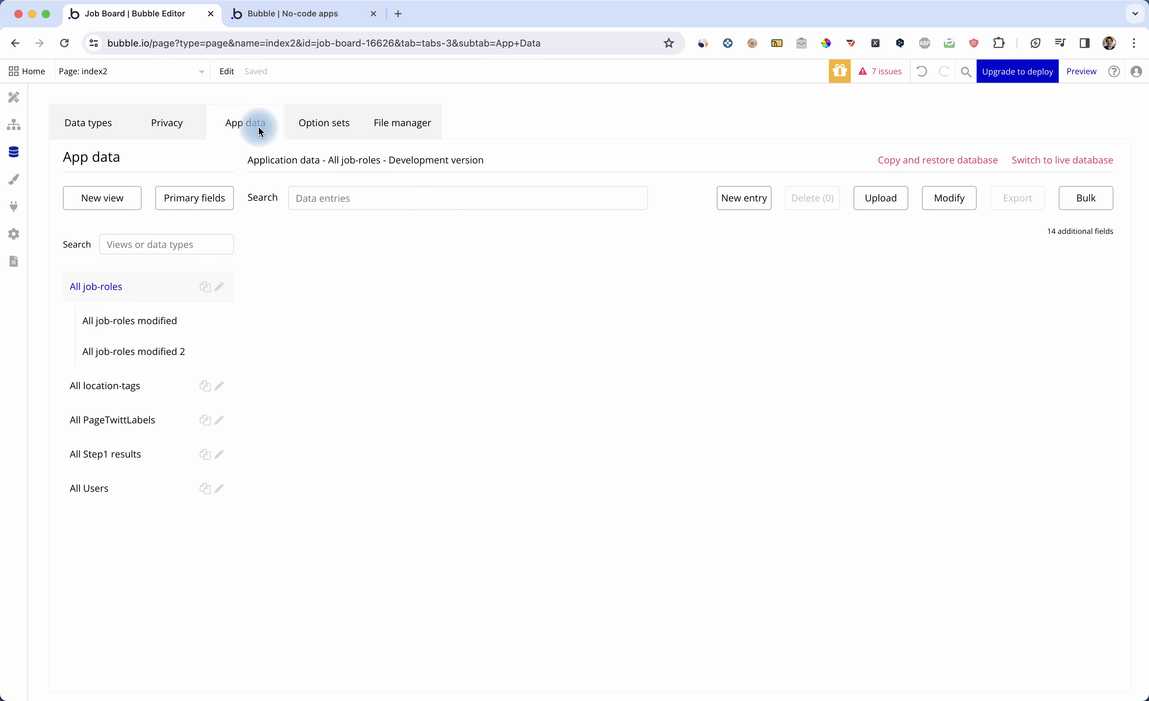
click(325, 42)
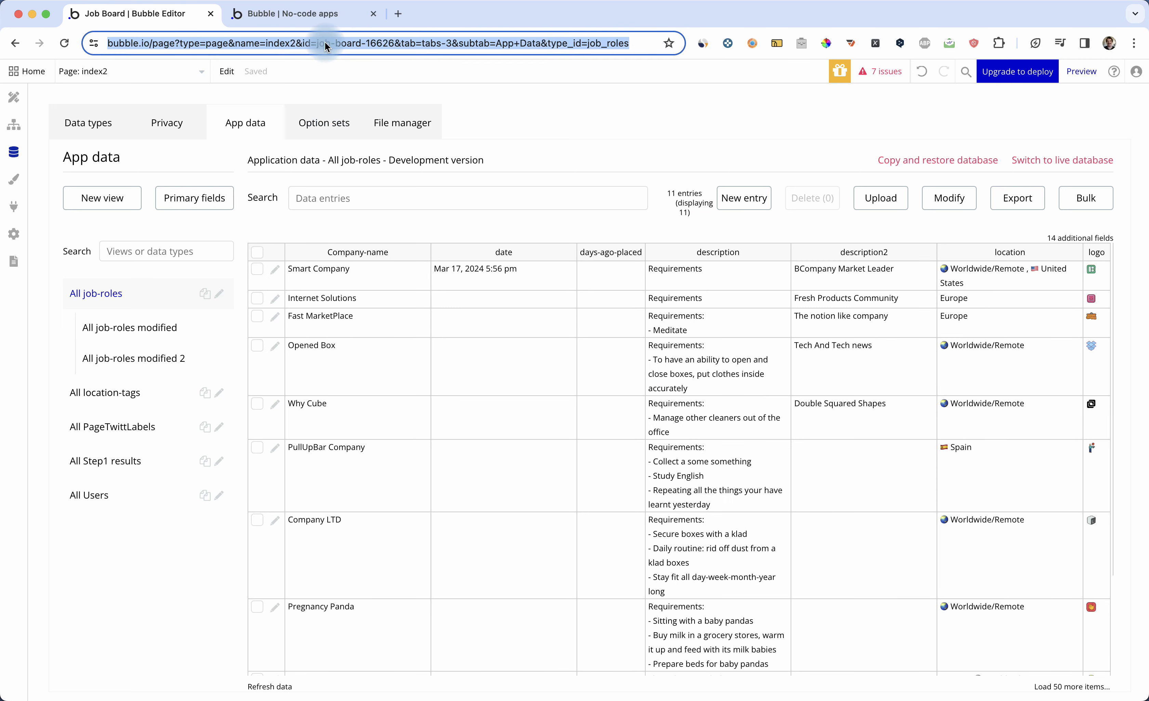
text(111)
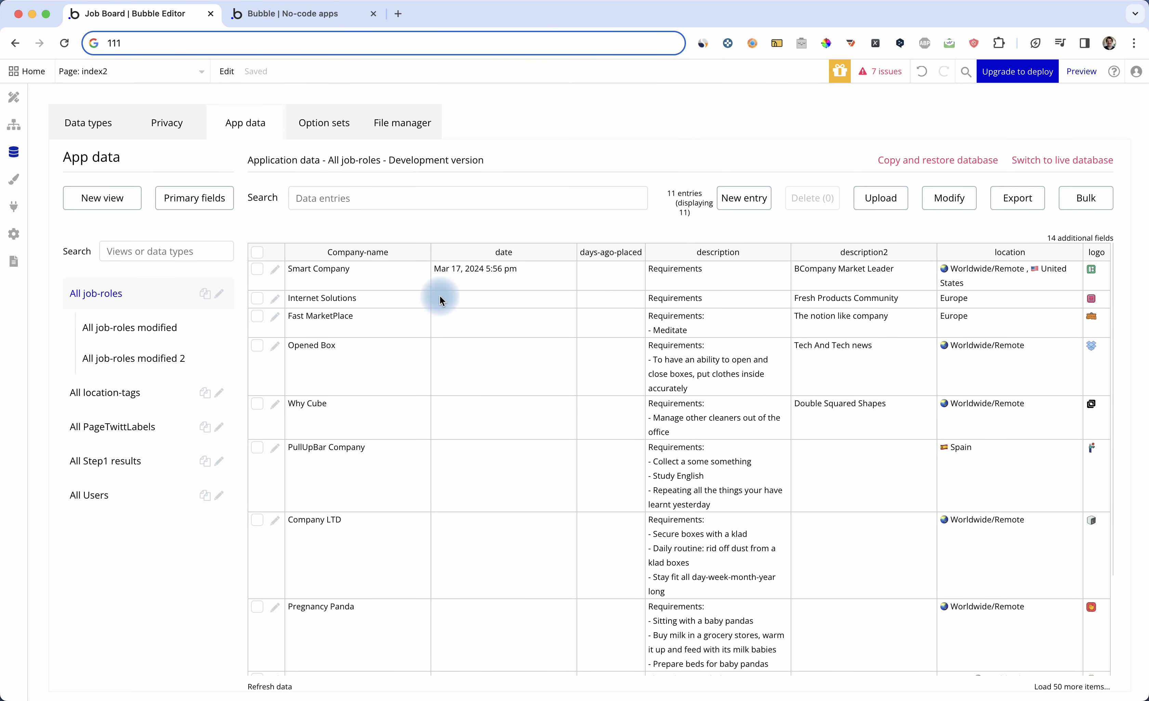
scroll(591, 346, down, 2)
scroll(597, 352, up, 2)
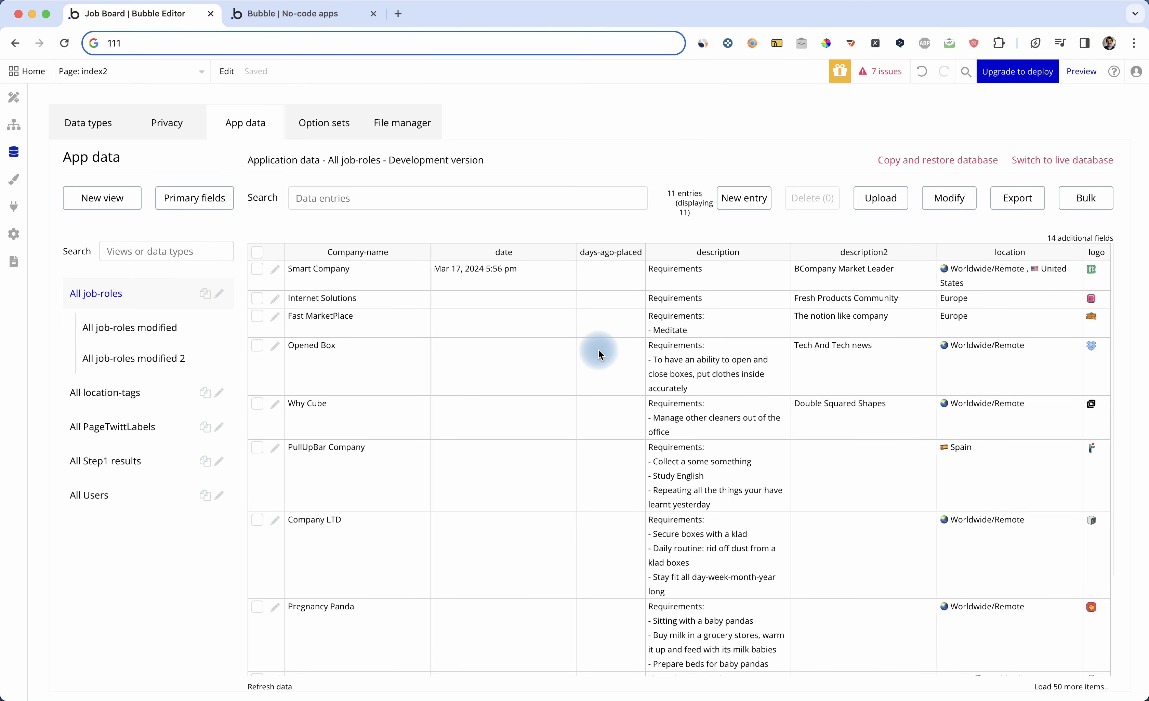
Step: Open the All job-roles modified 2 data view and examine the numberOfFollowers values stored for the companies
click(153, 358)
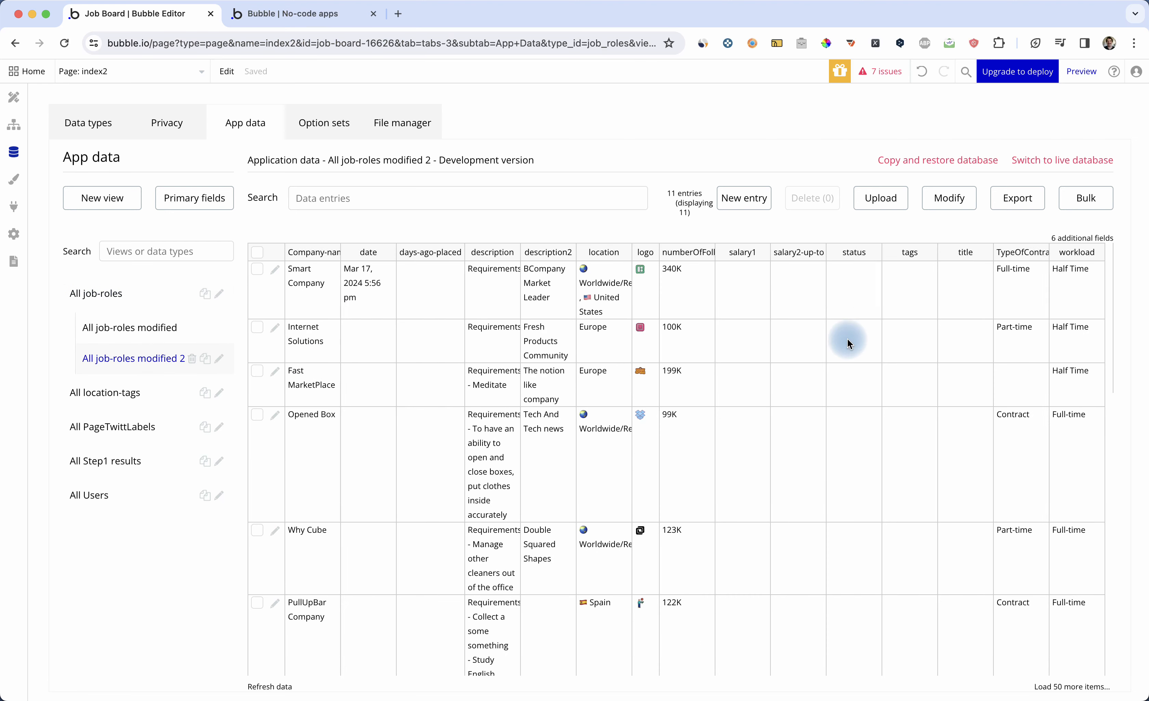
click(676, 279)
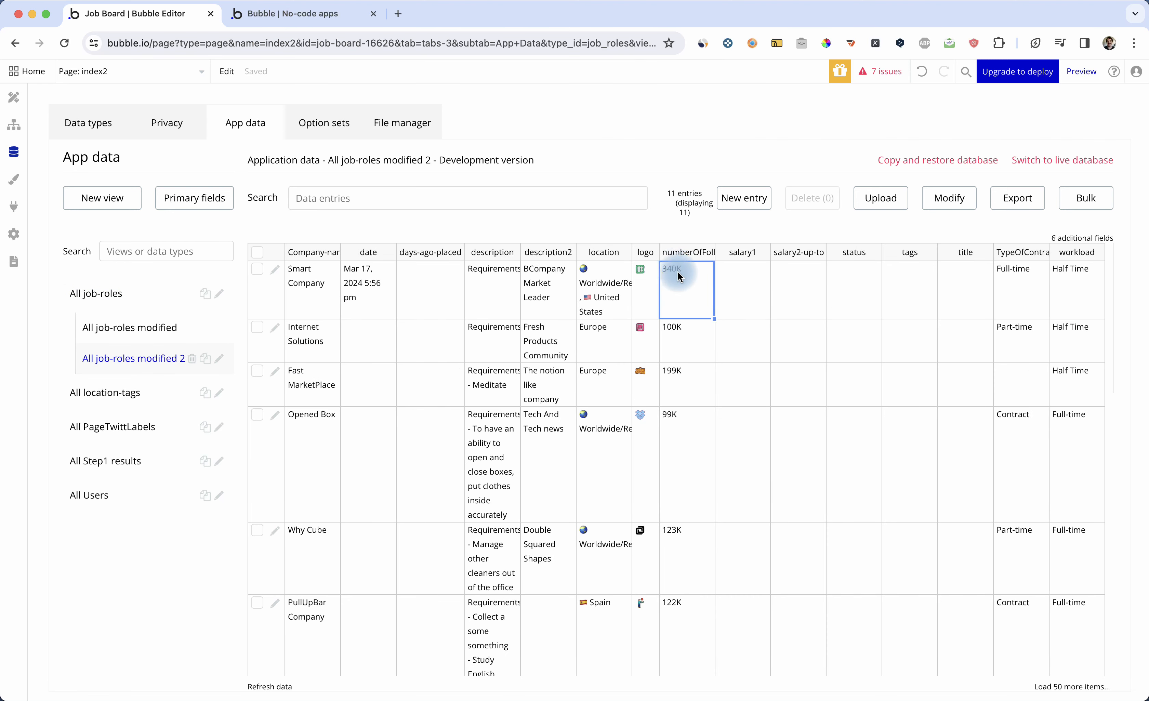
scroll(677, 280, up, 5)
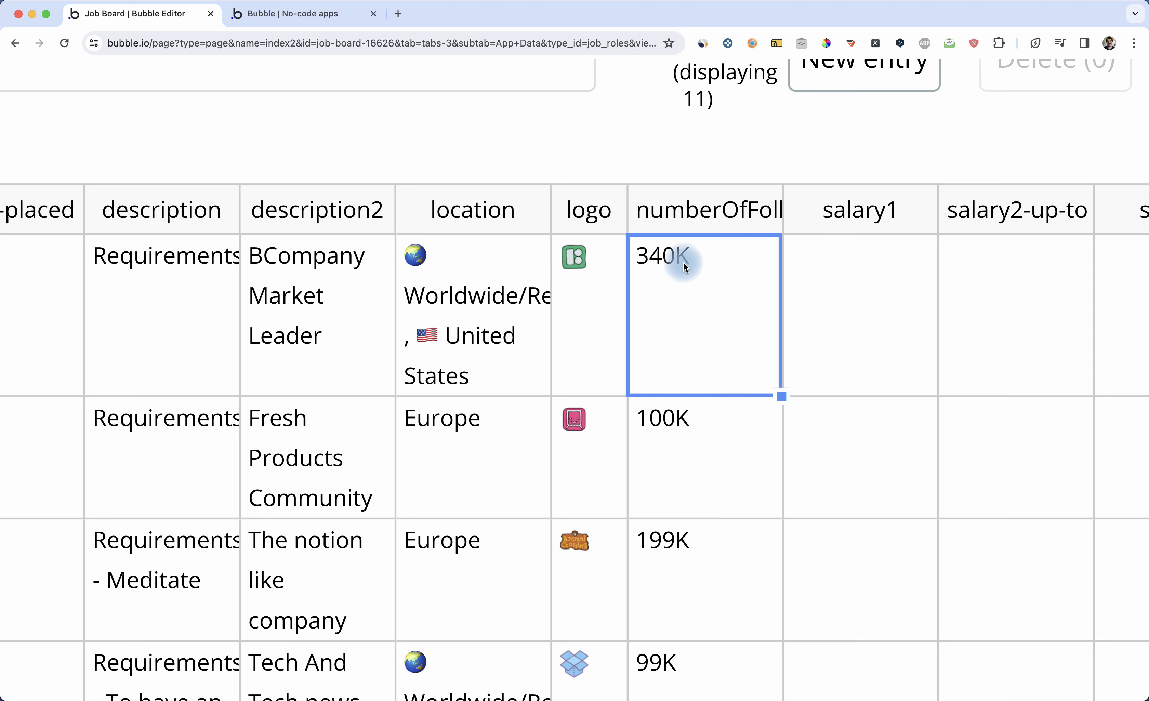
scroll(682, 254, down, 10)
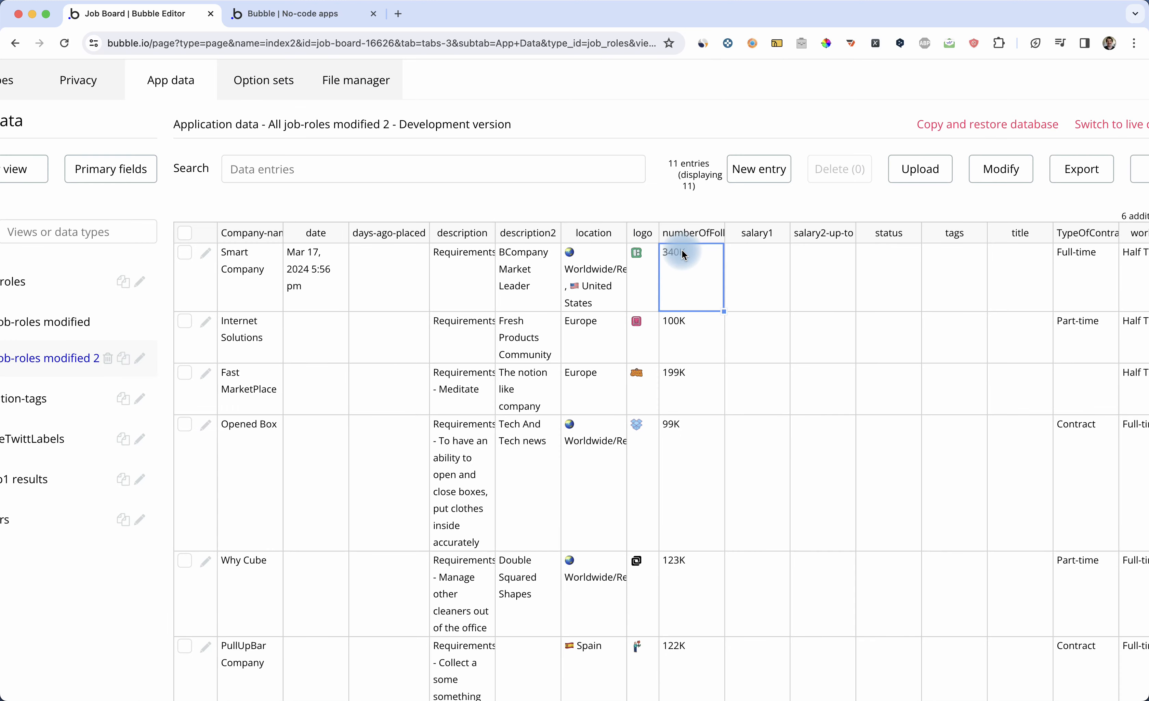
click(686, 339)
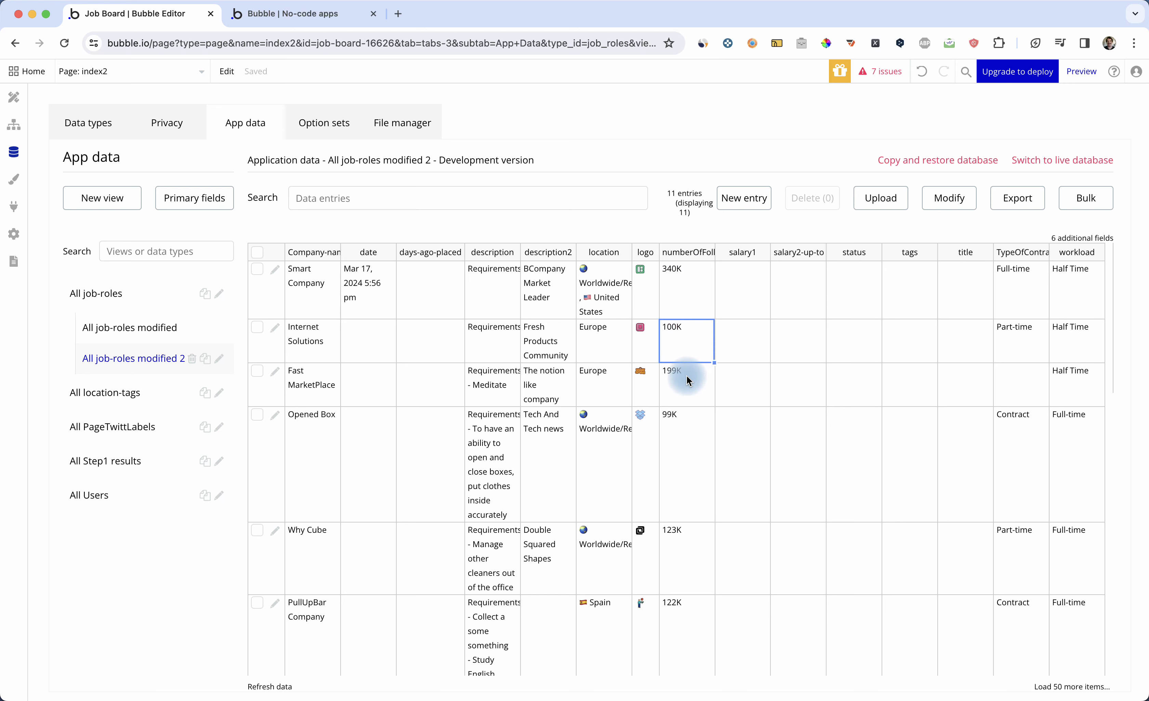
click(686, 377)
click(684, 315)
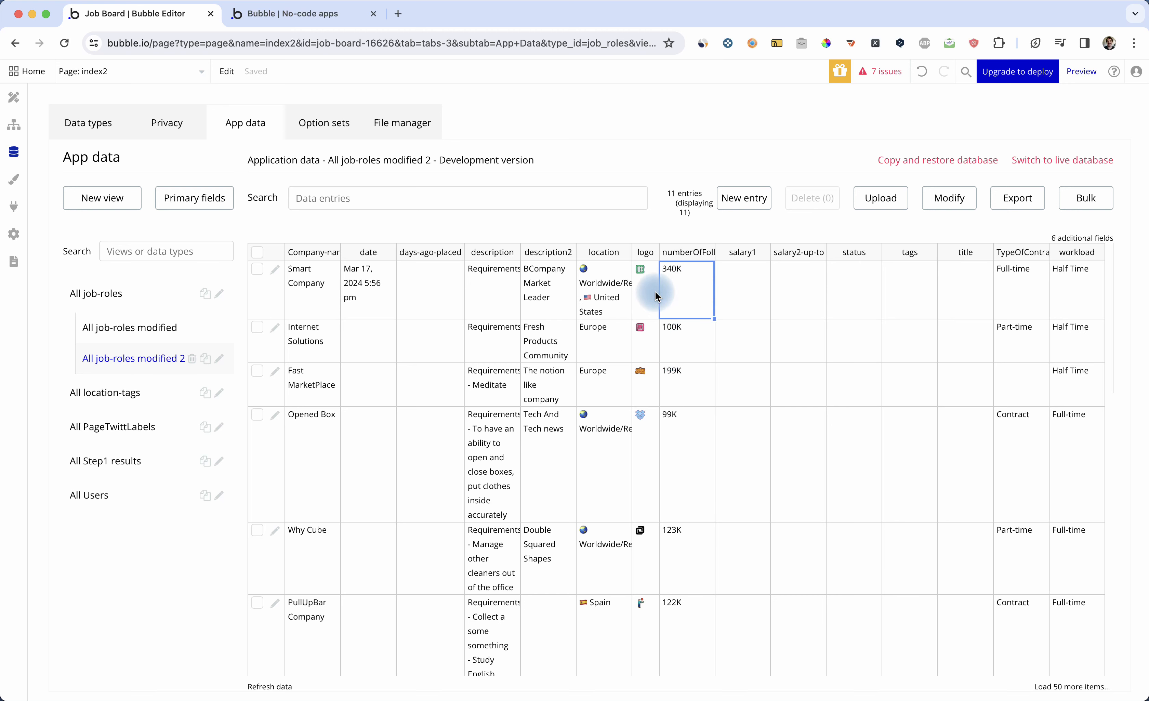
Step: Return to the page design and set the repeating group's minimum and maximum width to 400 px and its minimum height to 300 px
click(14, 97)
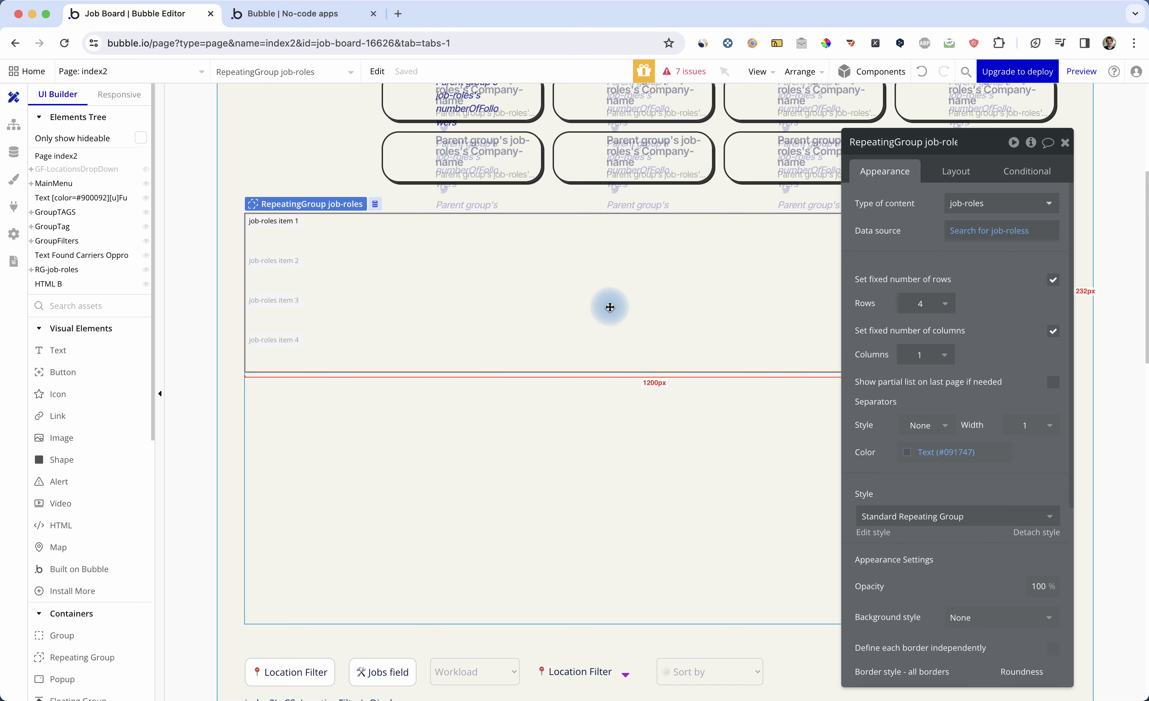
drag(979, 144, 833, 146)
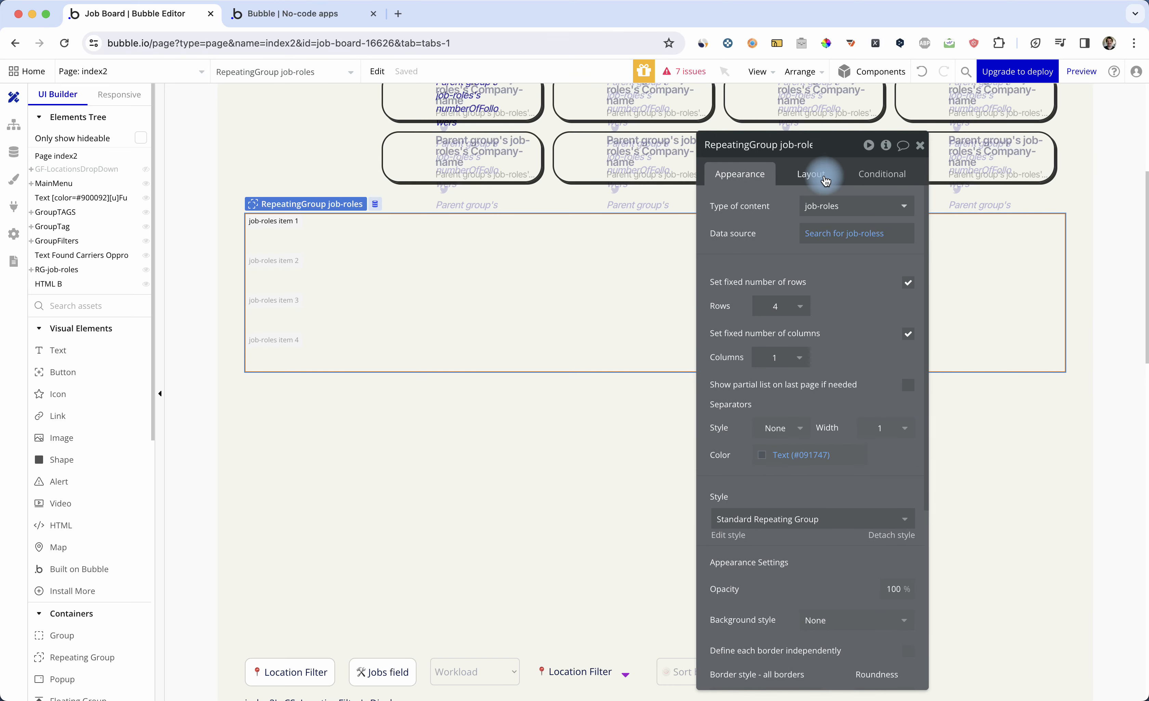
click(810, 174)
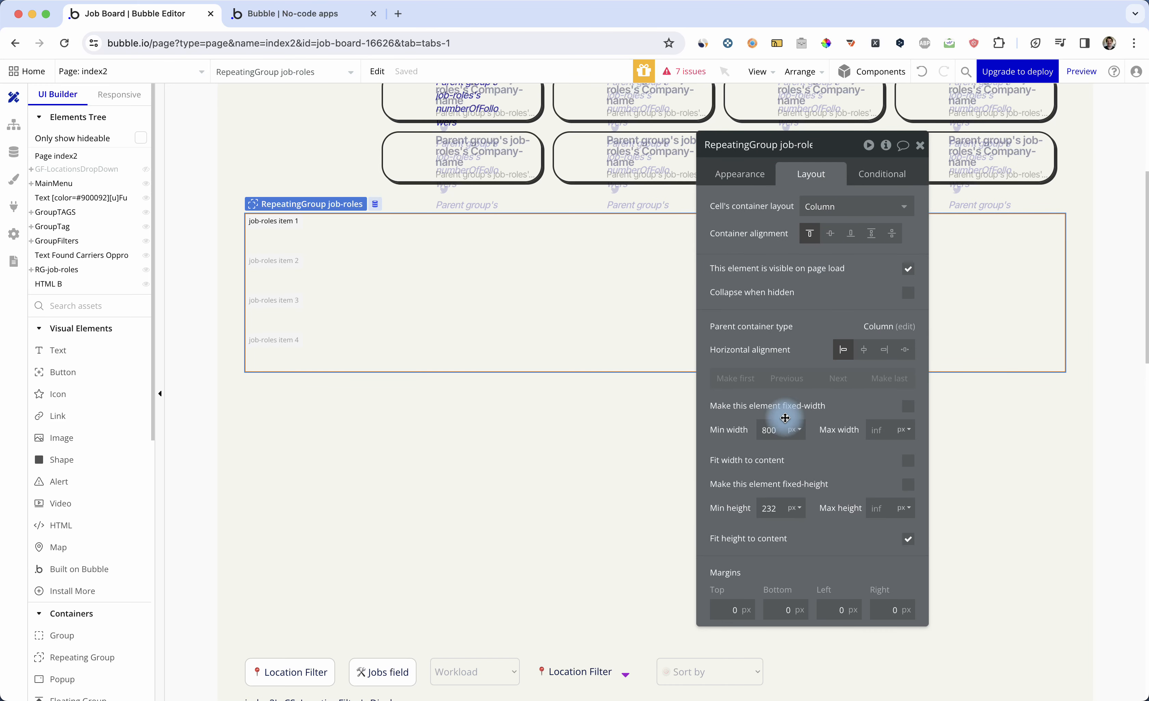
click(876, 433)
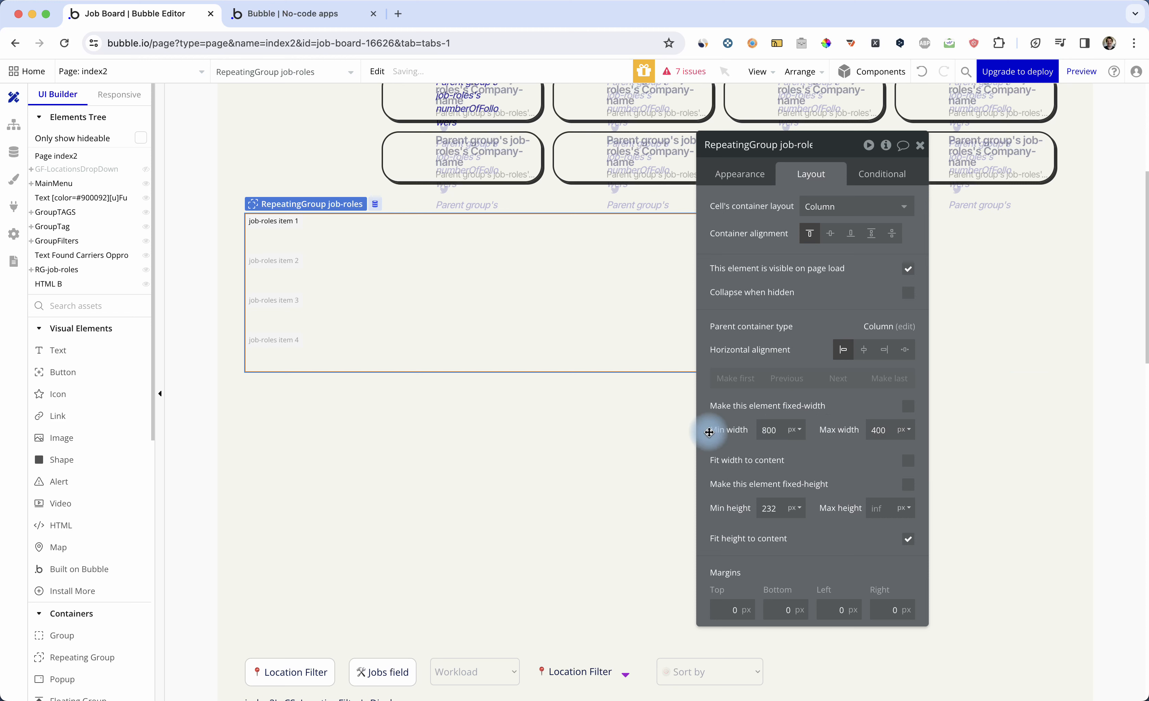
text(400)
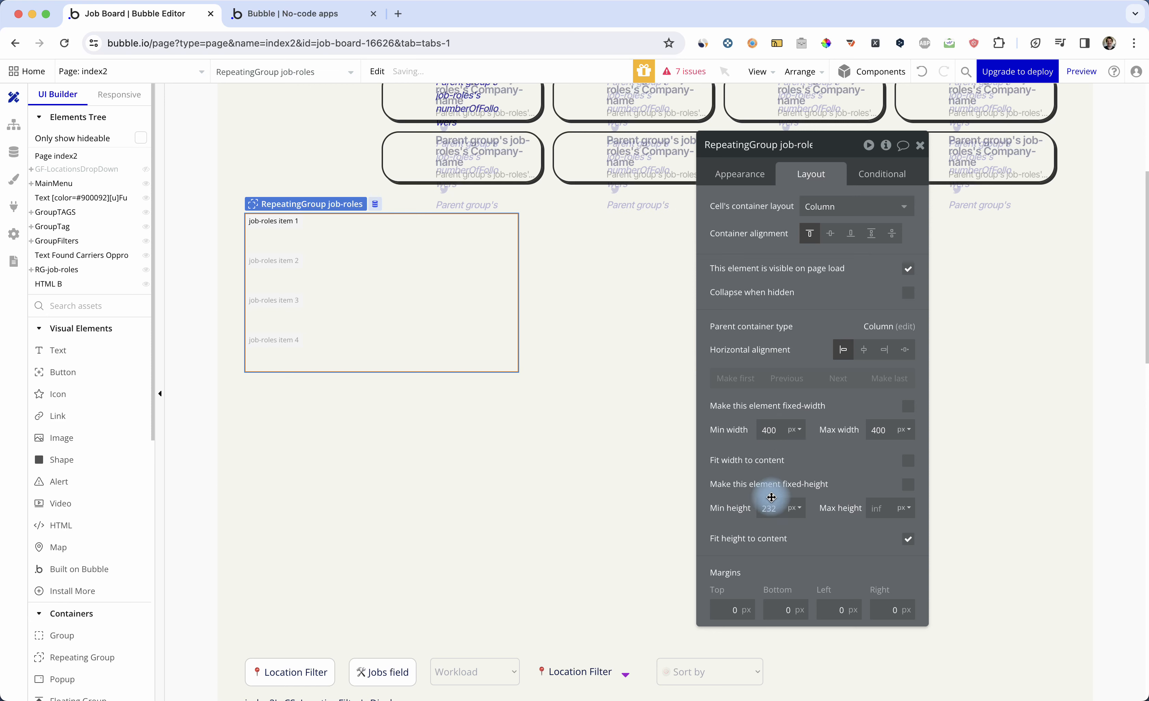
click(778, 509)
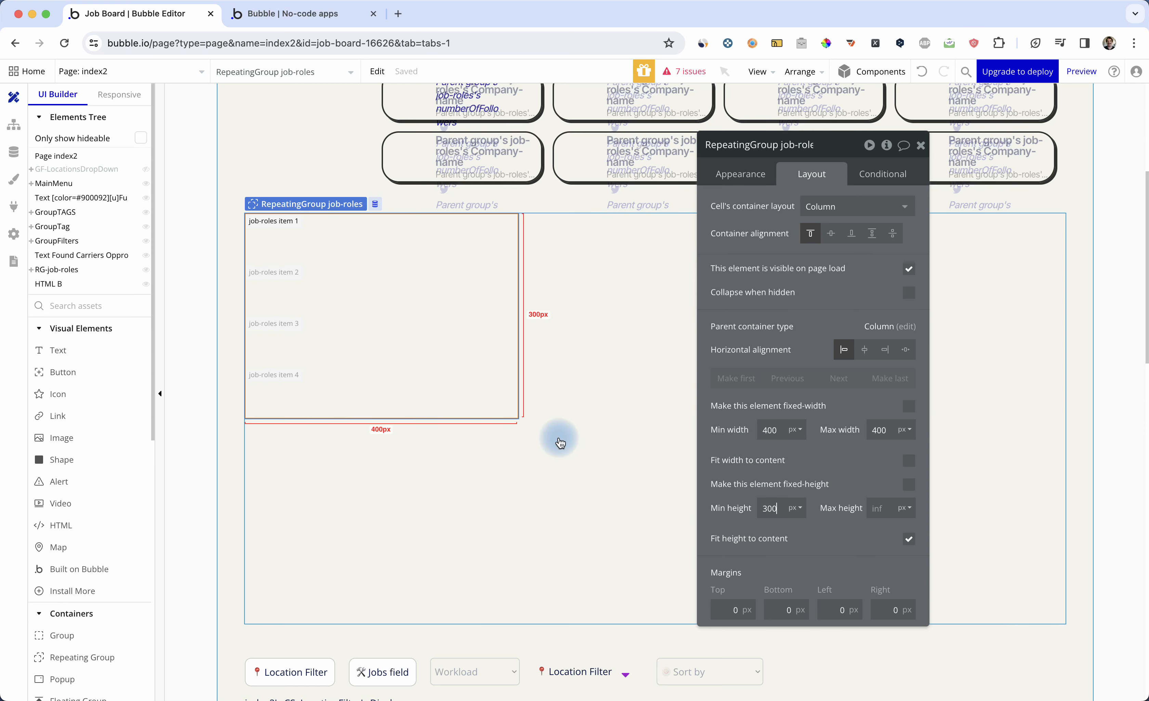
click(469, 487)
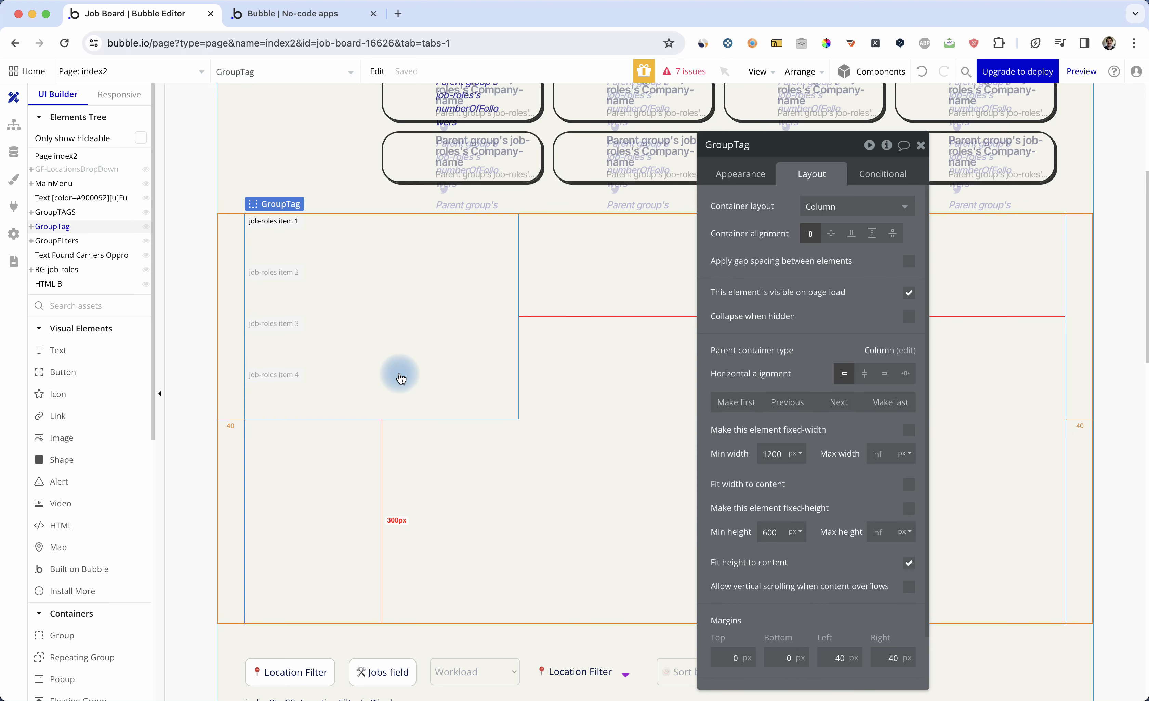
click(493, 362)
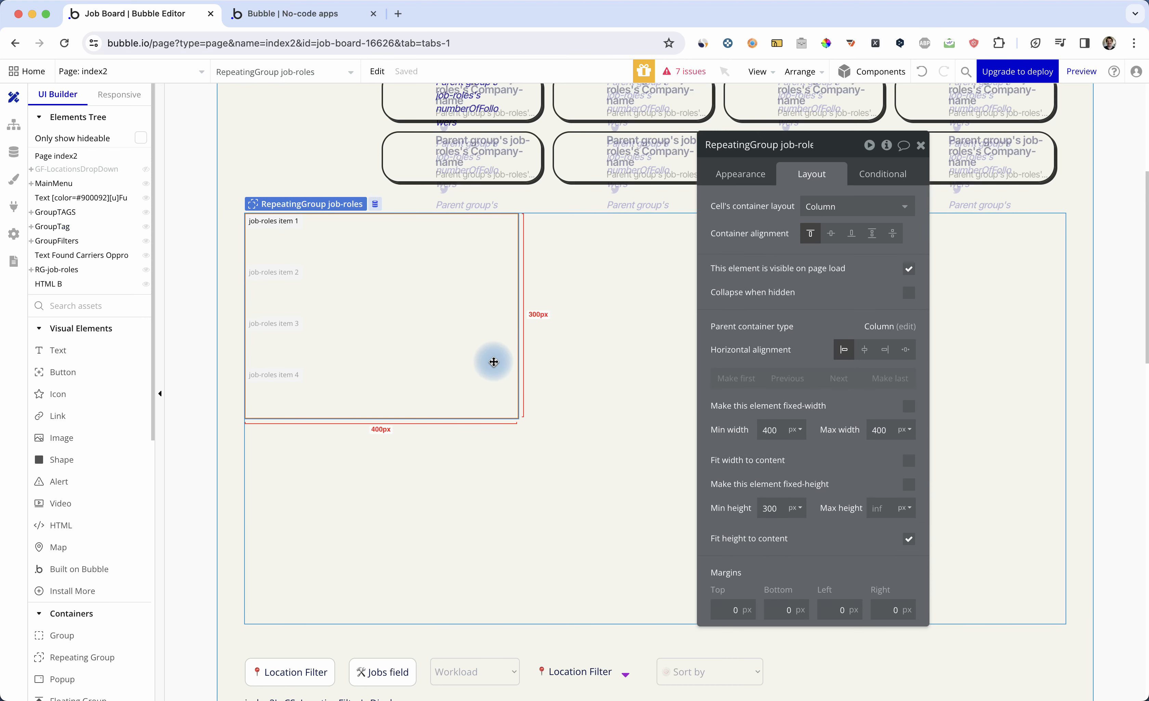
Step: Reload the page preview and check the area between the company cards and the filters for the new repeating group
key(ctrl+Tab)
key(super+r)
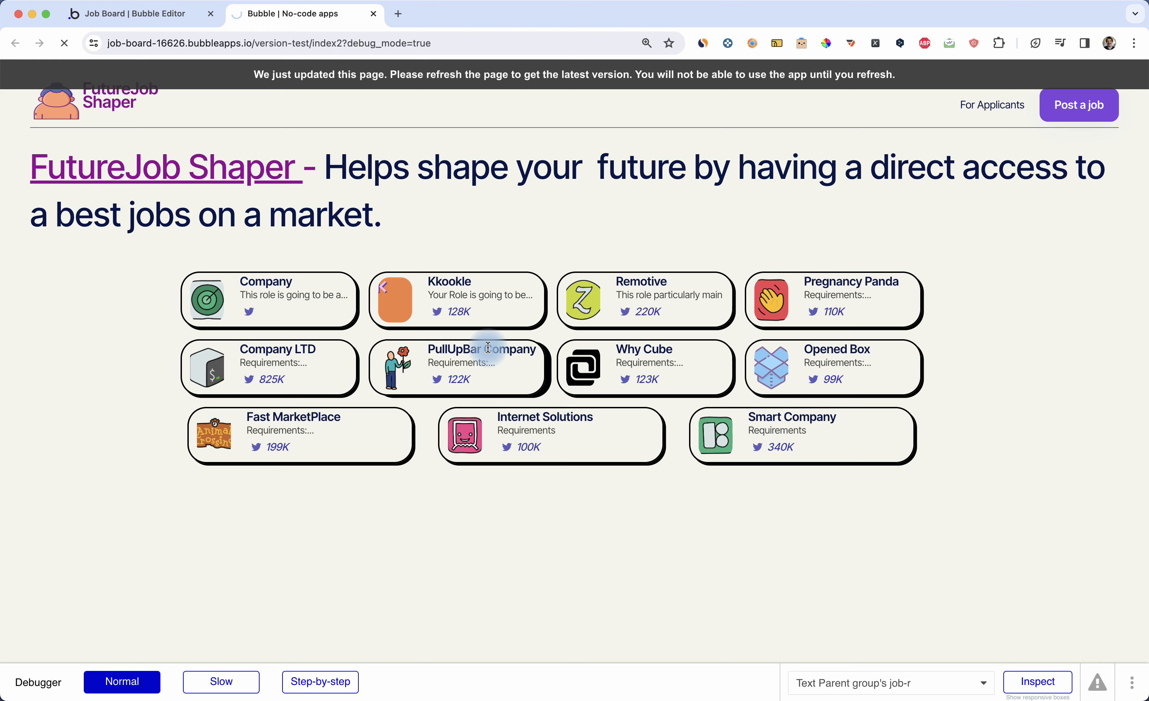
scroll(488, 347, down, 1)
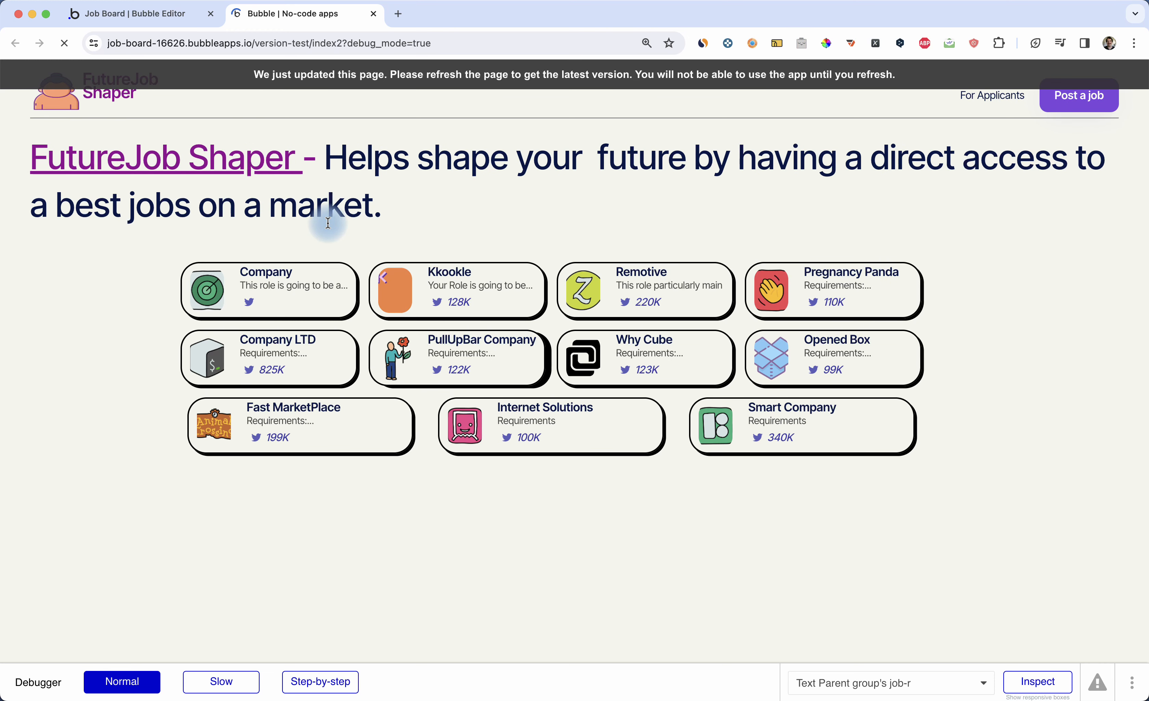
scroll(389, 350, down, 3)
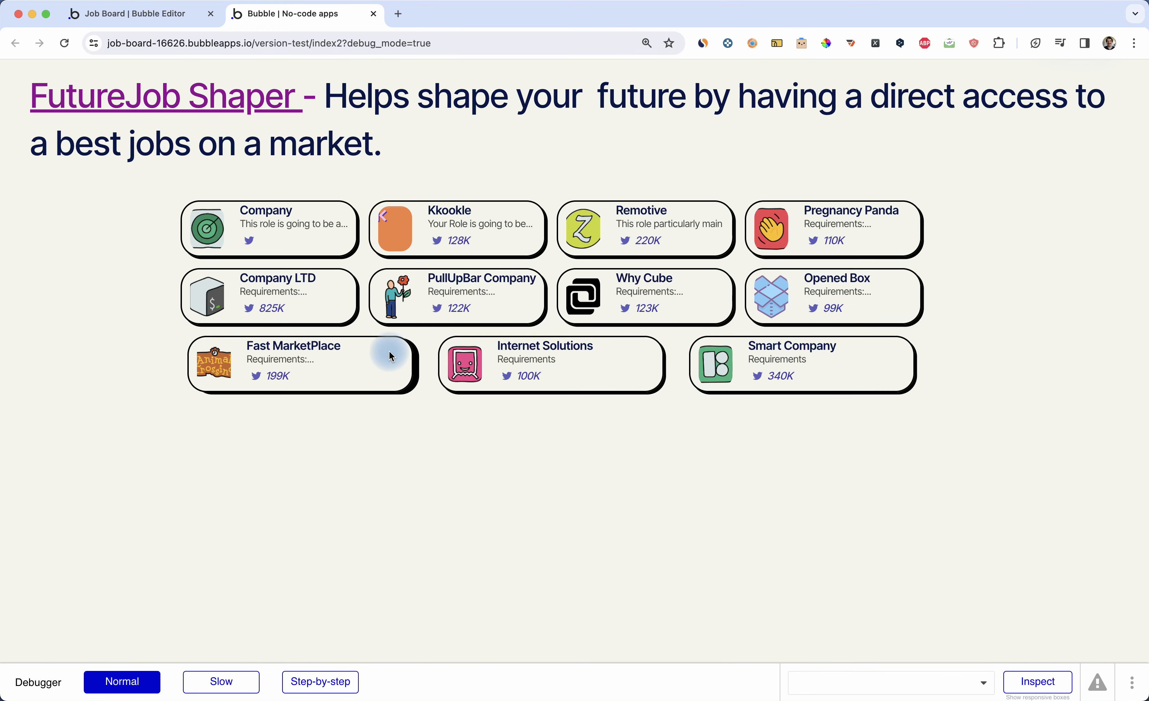
scroll(388, 350, down, 10)
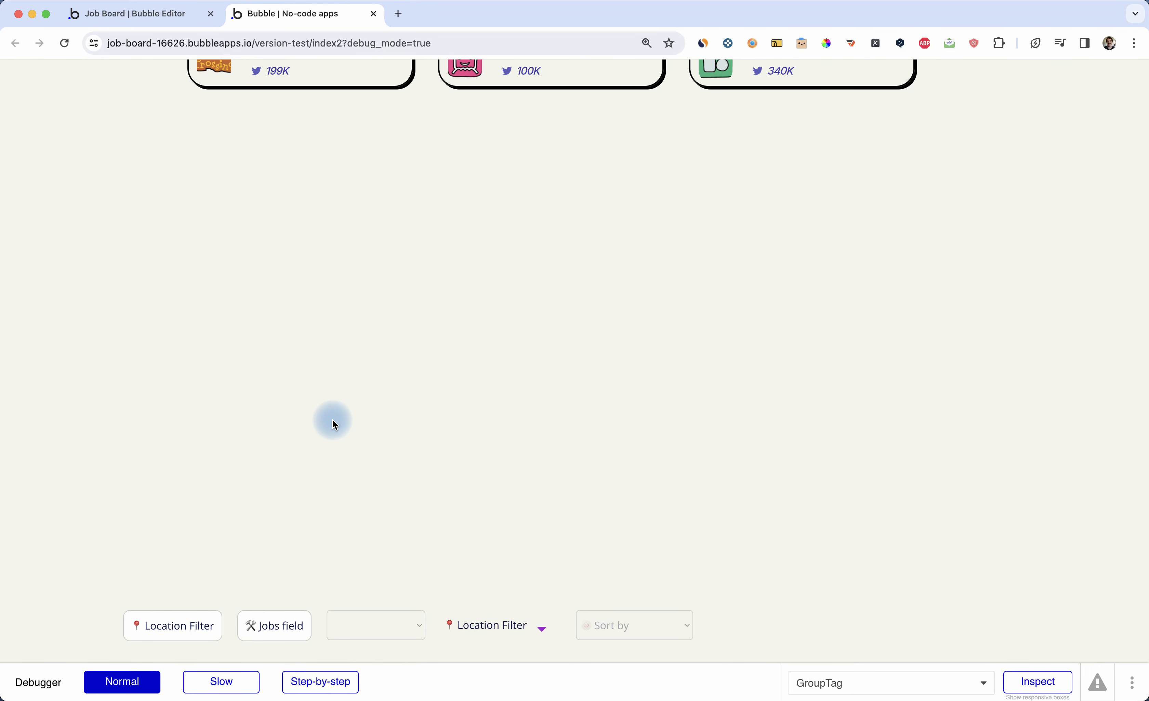
key(ctrl+Tab)
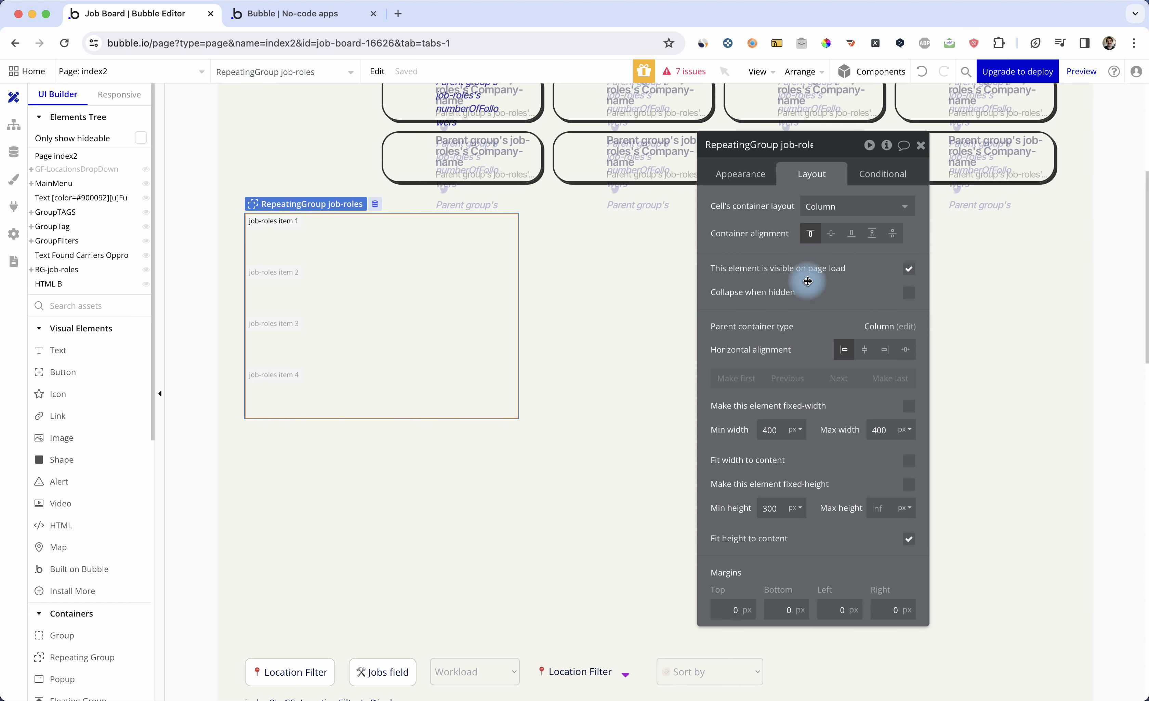
Step: Try the RG-Tags2 style on the repeating group and switch back to Standard Repeating Group
click(743, 174)
scroll(779, 372, down, 4)
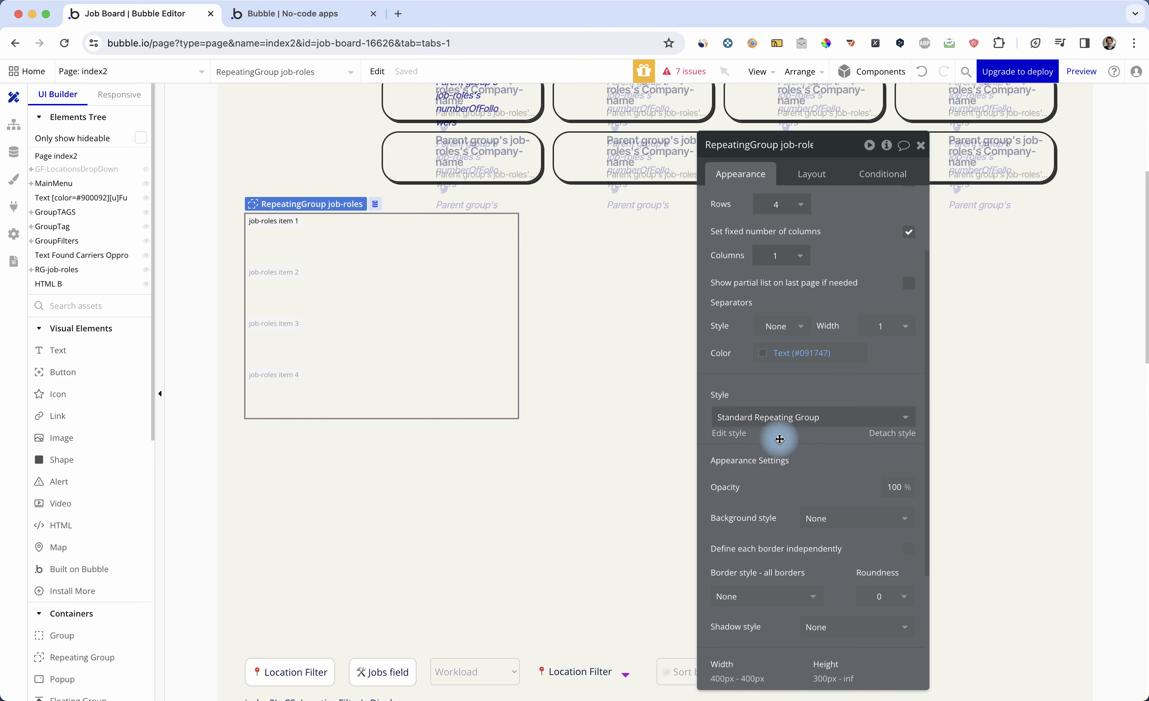
click(728, 434)
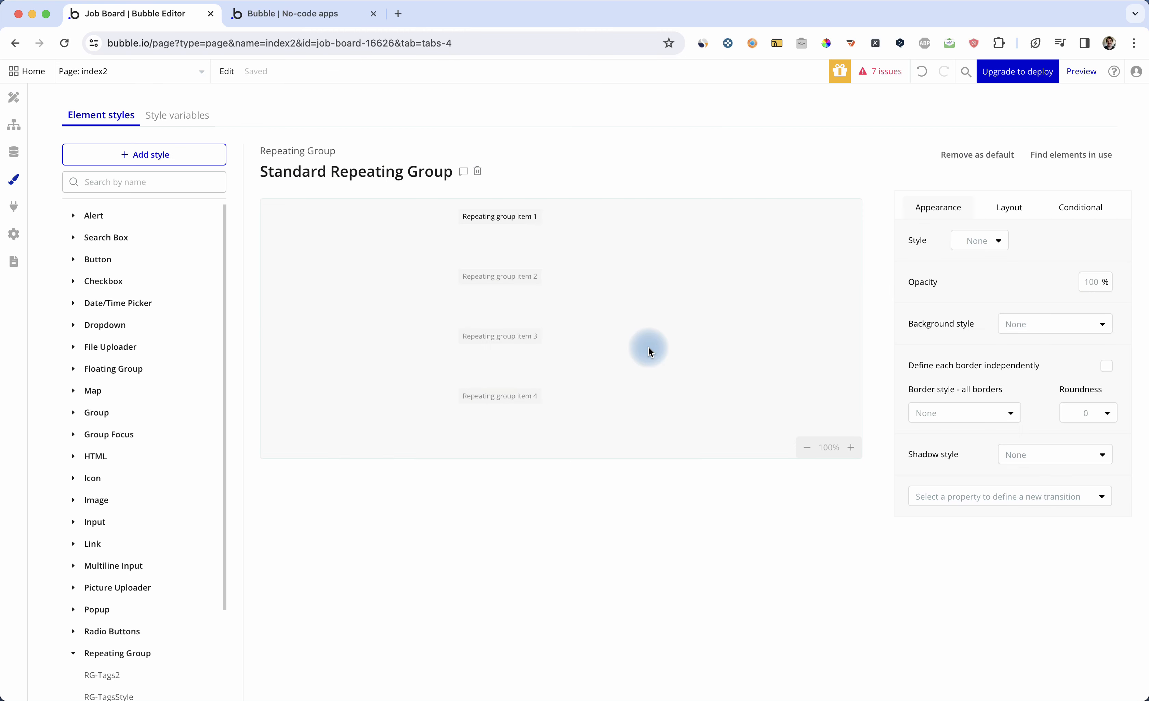
scroll(648, 348, left, 5)
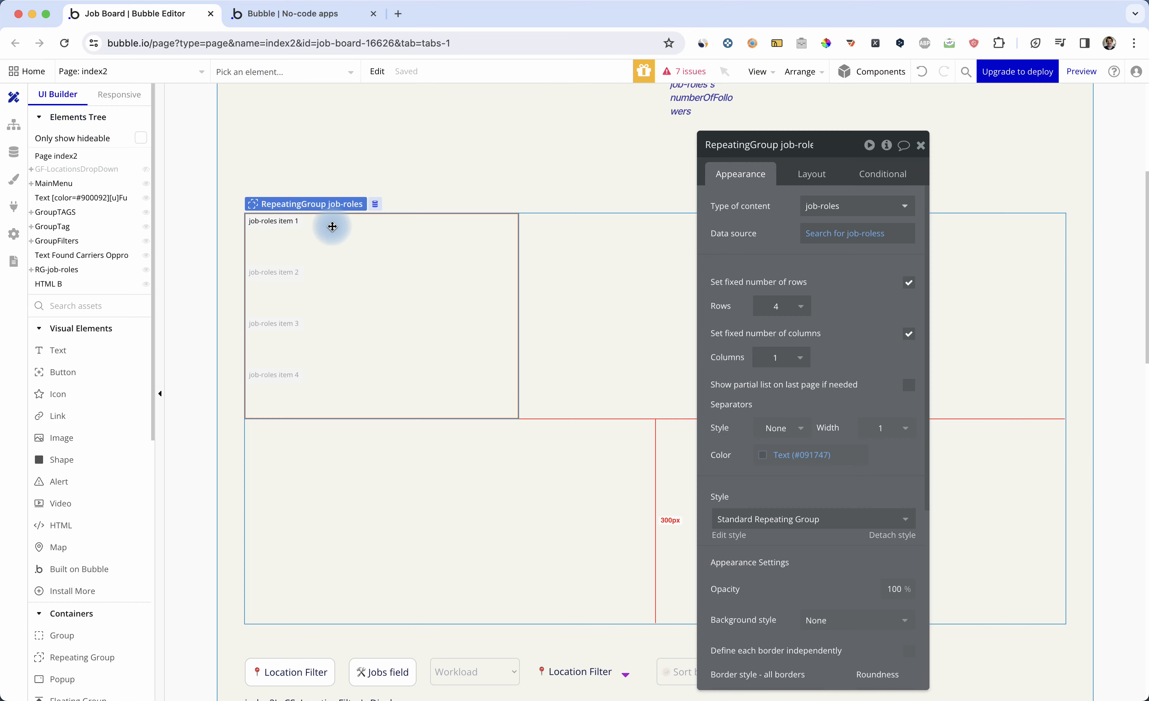
click(777, 519)
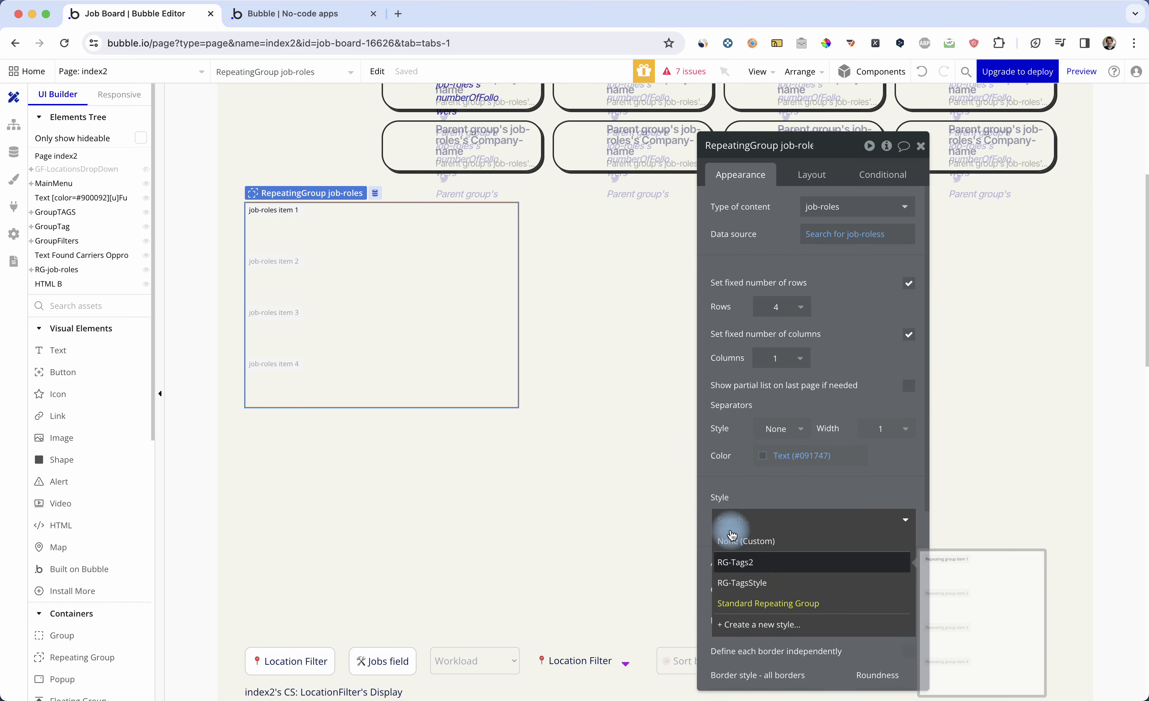
click(764, 564)
click(752, 518)
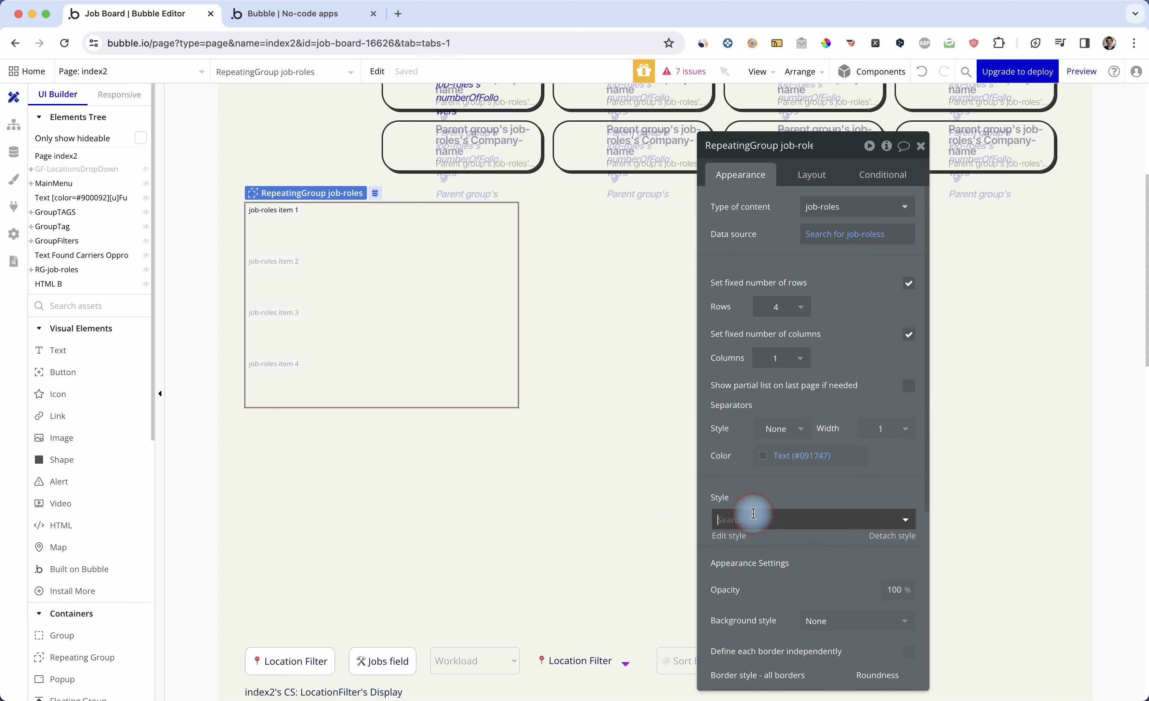
click(755, 599)
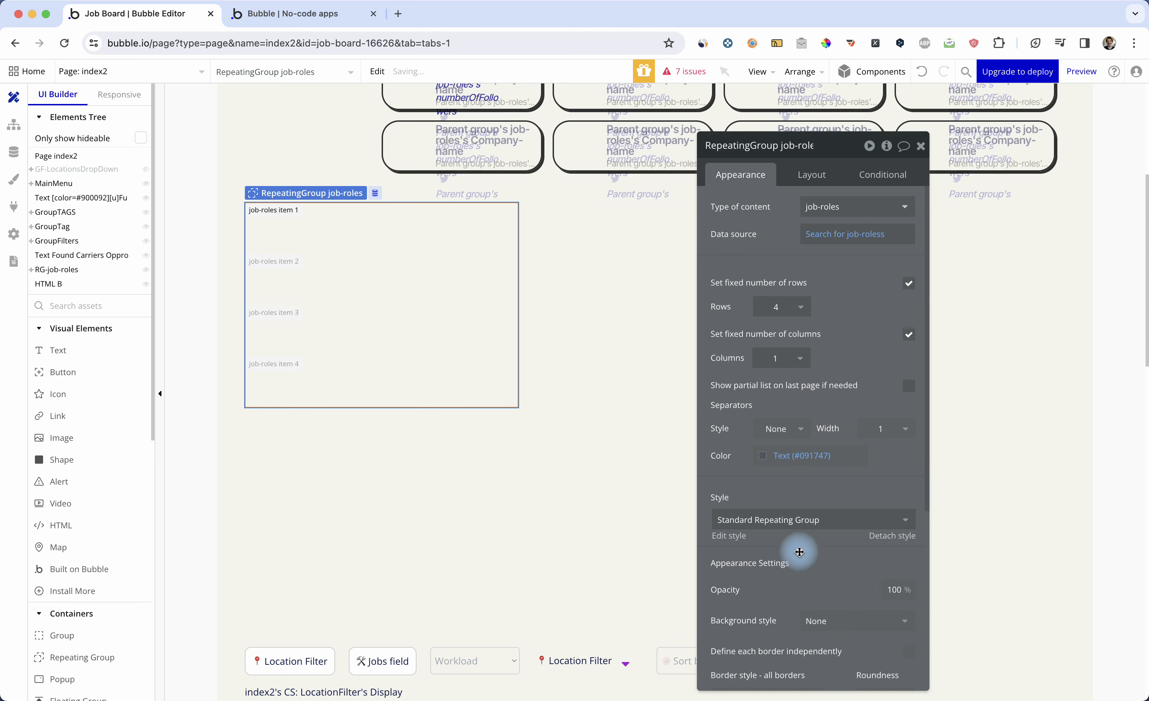
Step: Edit the Standard Repeating Group style to use solid separators and a solid border on all sides
click(721, 540)
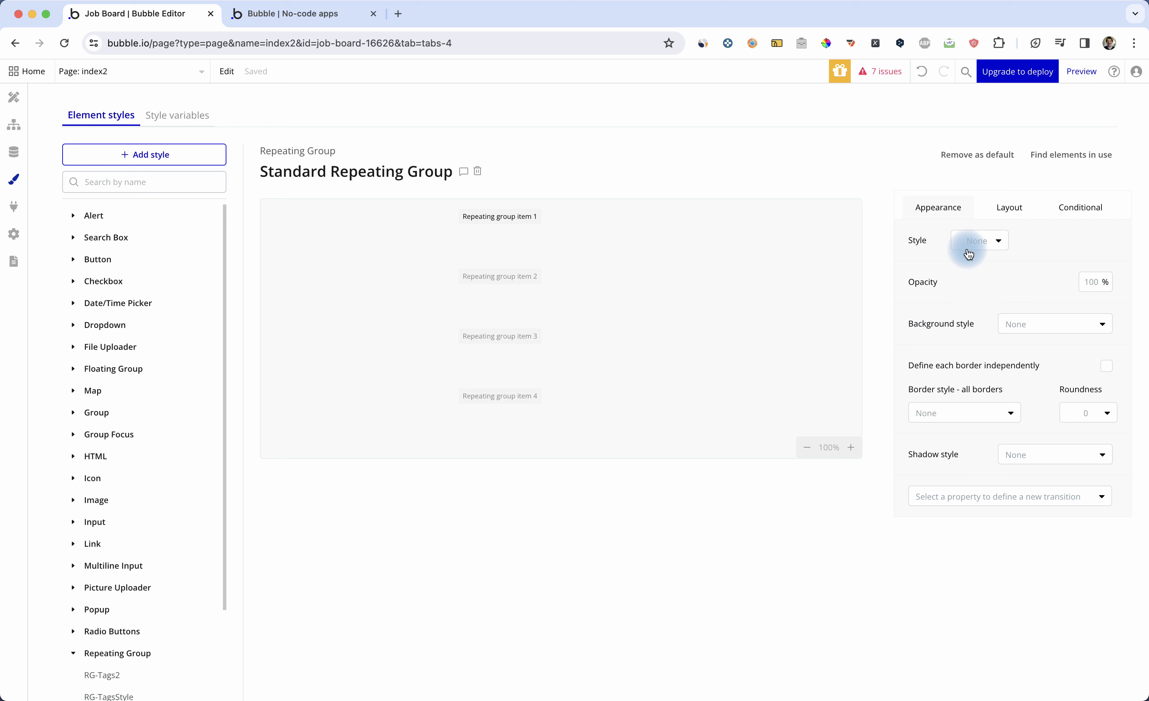
click(1017, 349)
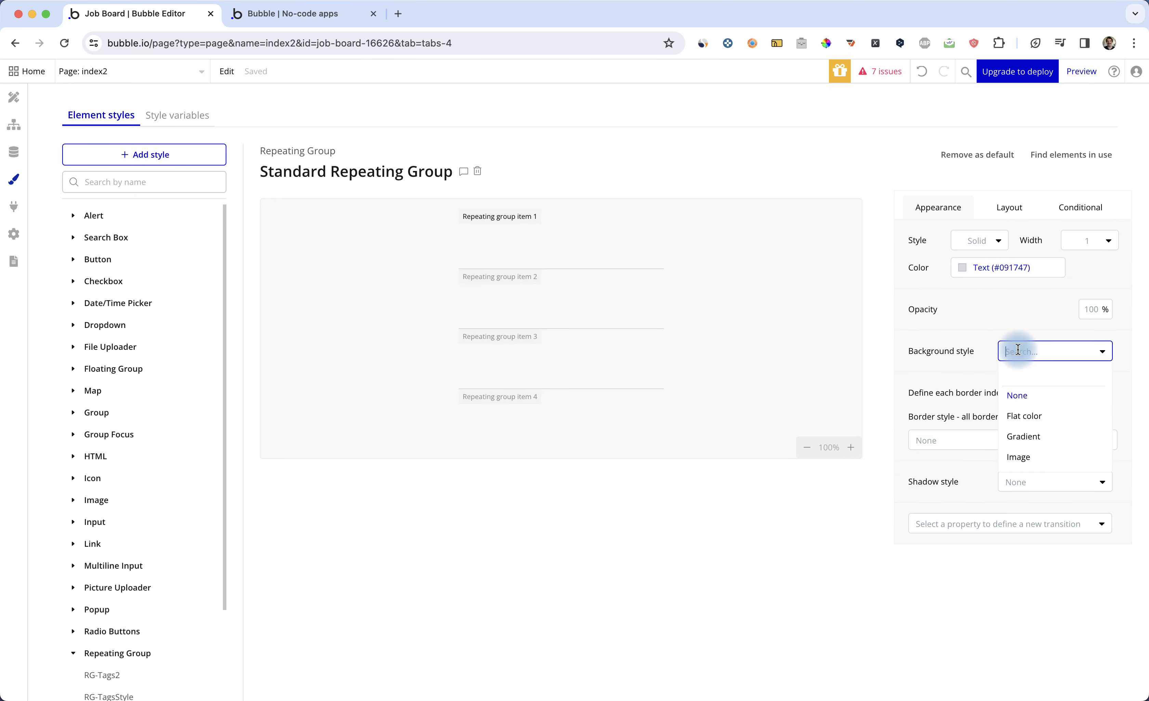
click(992, 316)
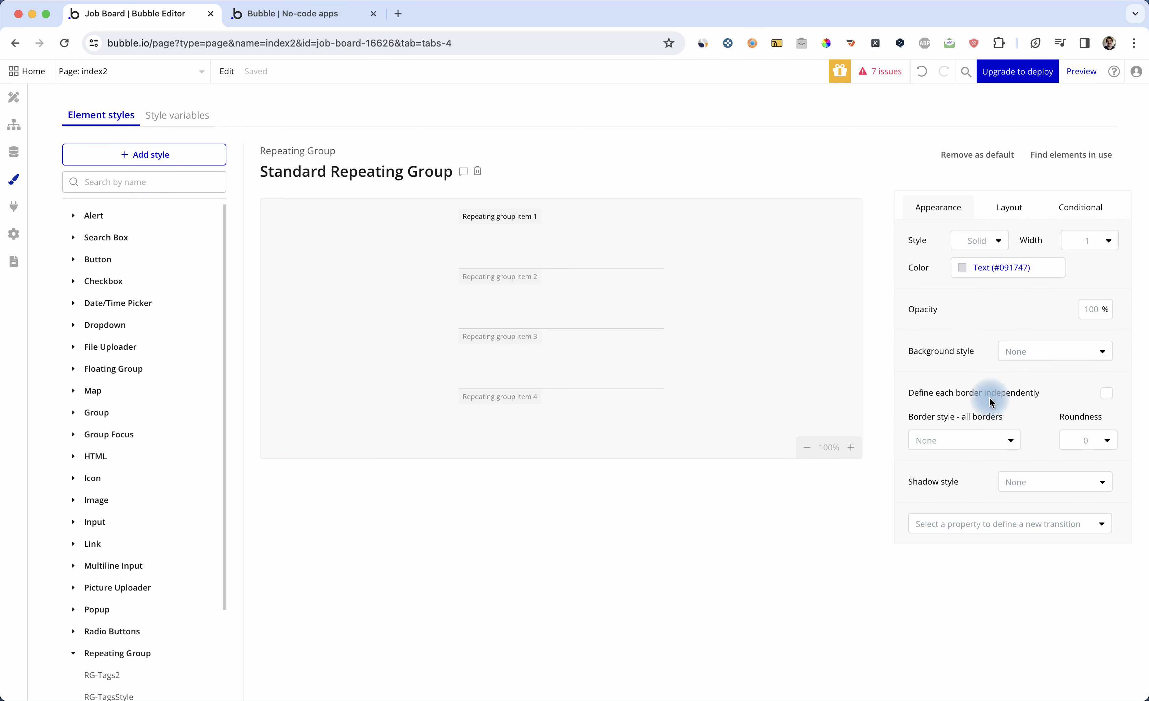
click(982, 430)
click(970, 502)
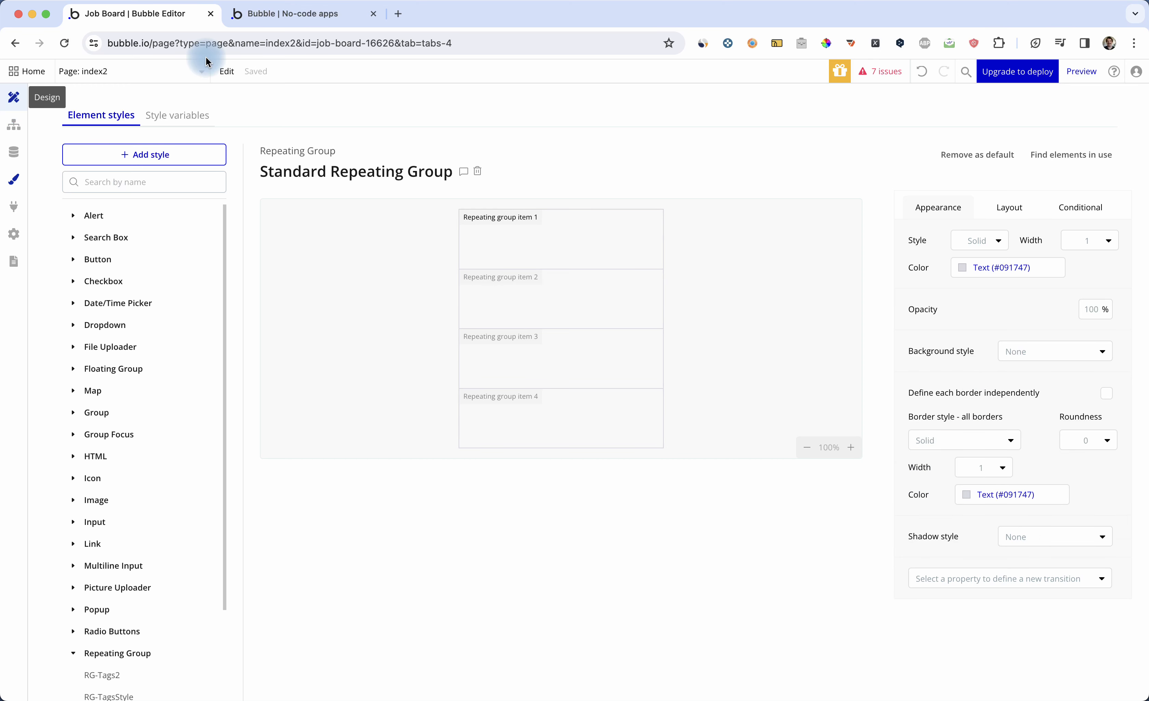
Step: Reload the page preview and compare the outlined repeating group with the company cards above it
key(ctrl+Tab)
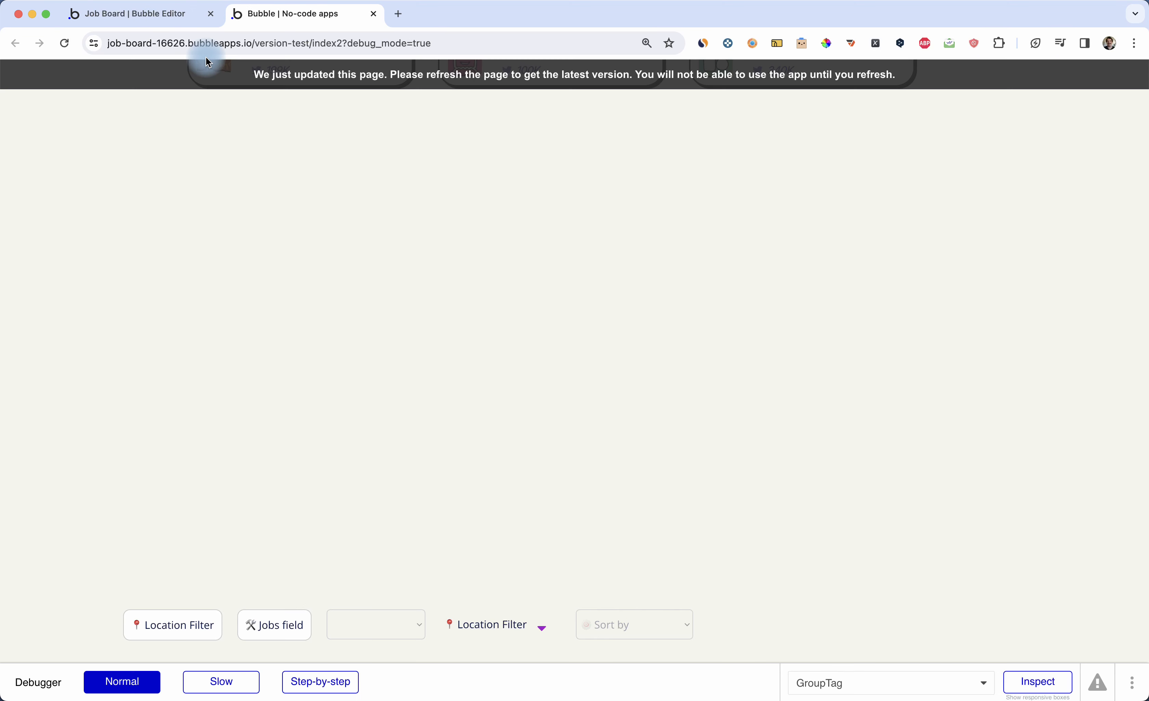
key(super+r)
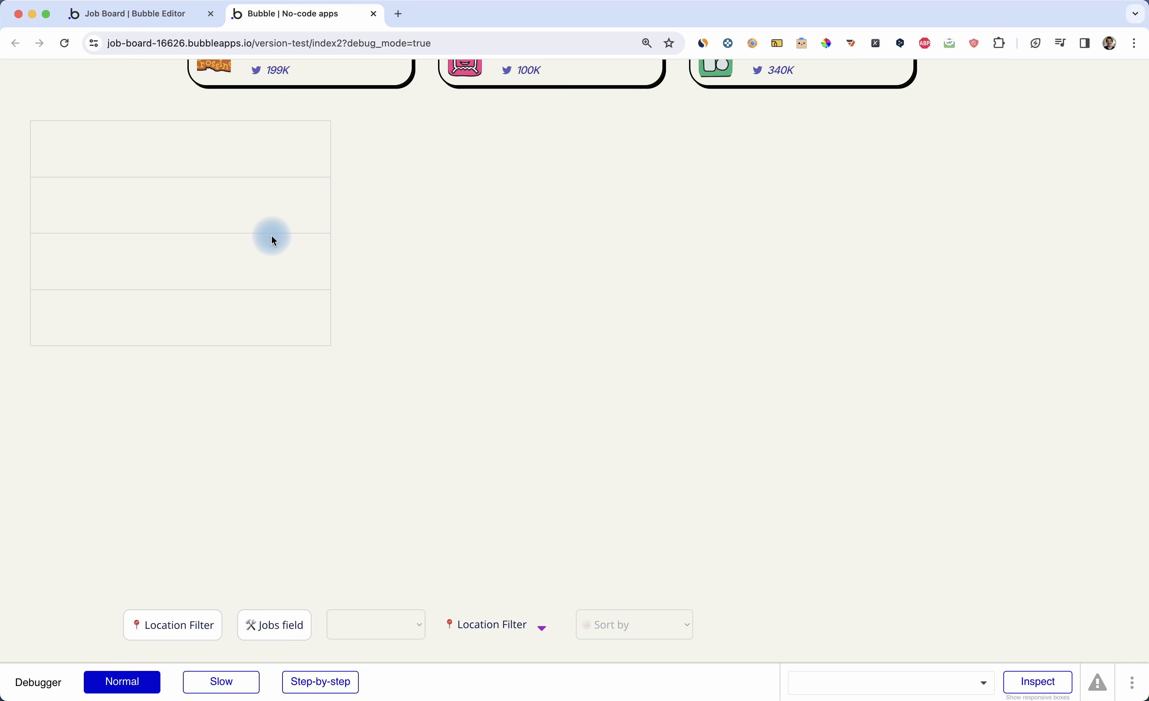
scroll(274, 240, up, 5)
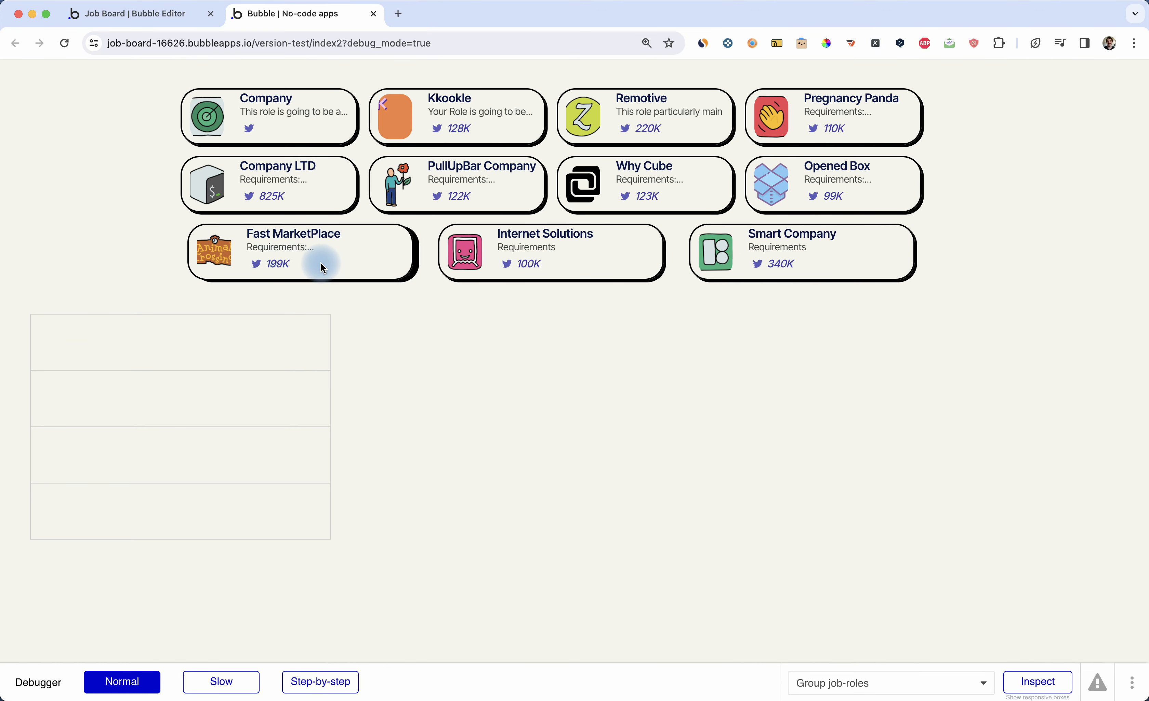
Step: Recheck the job-roles entries in the app data and return to the page design
key(ctrl+shift+Tab)
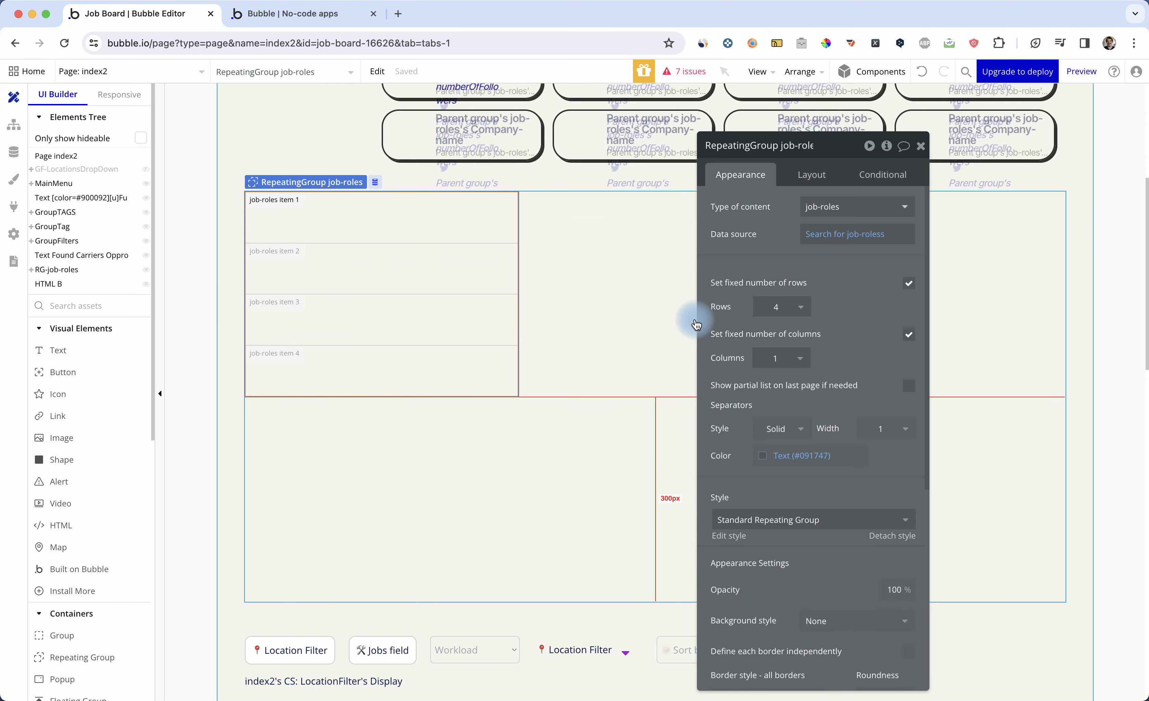
click(14, 151)
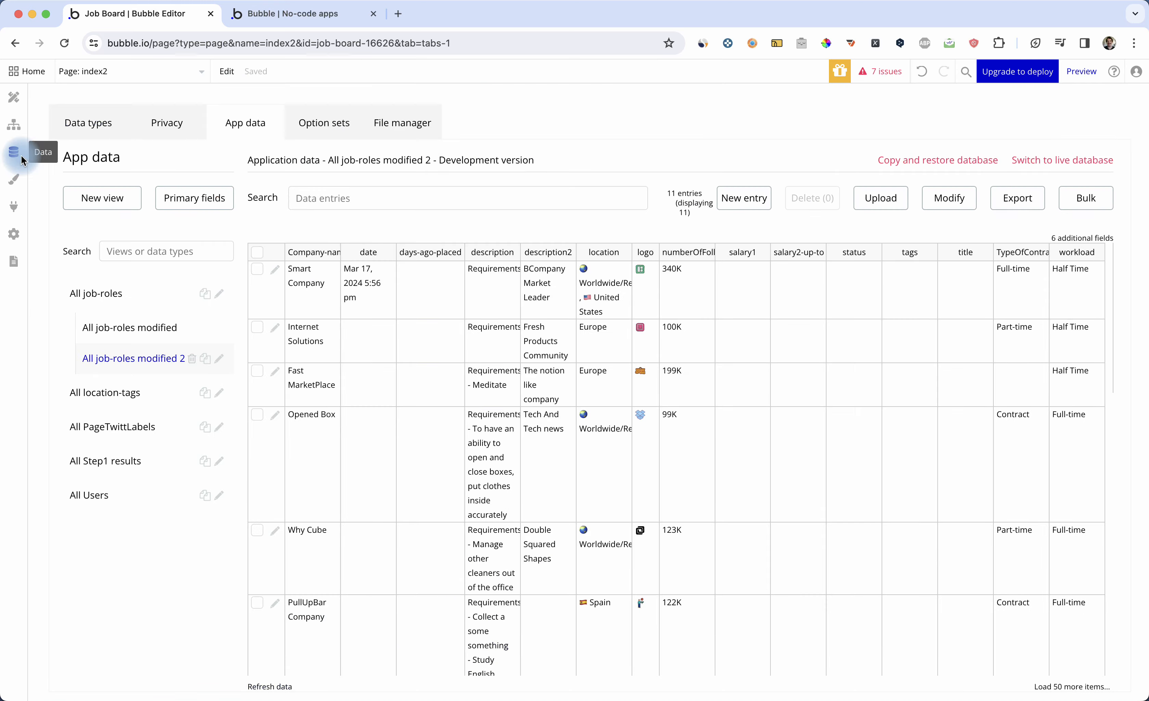
click(12, 104)
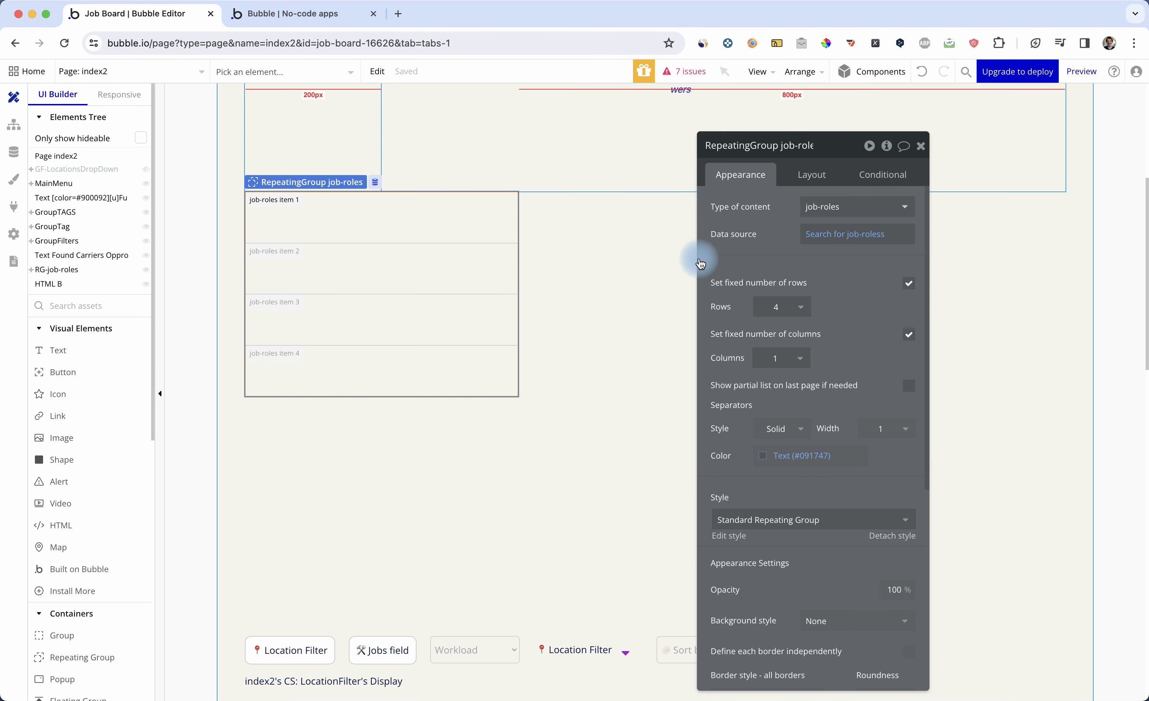
Step: Set the Standard Repeating Group style's separators and borders to None and return to the page design
click(739, 537)
click(974, 242)
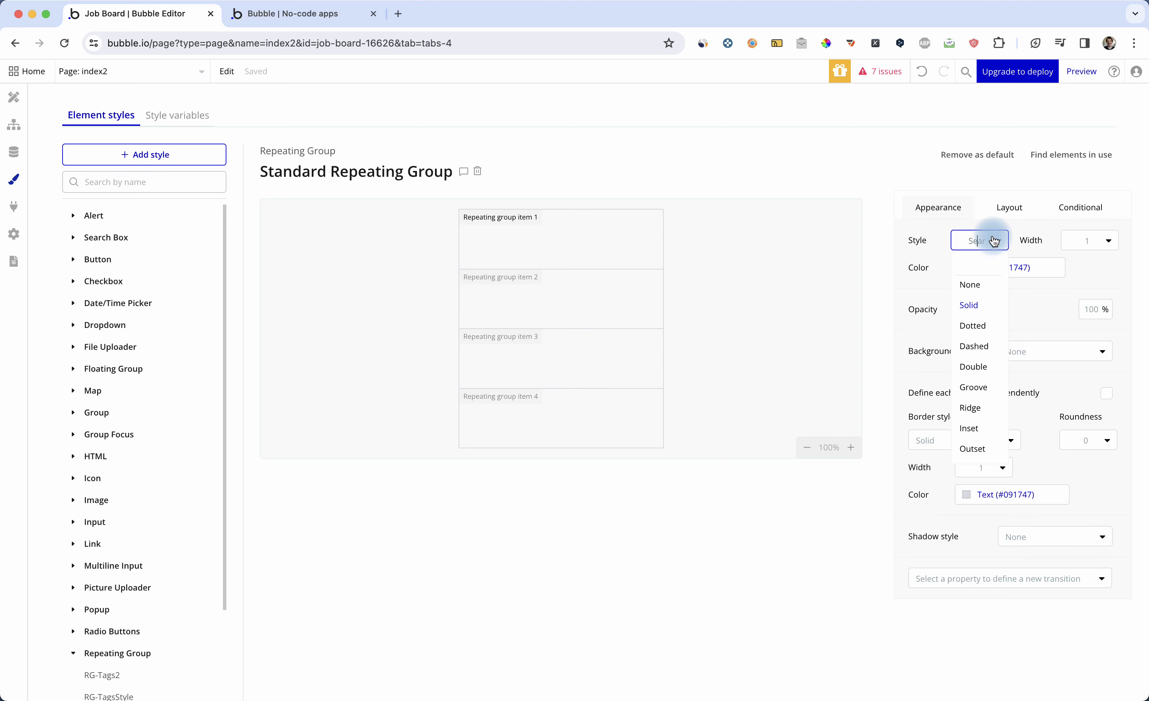
click(985, 291)
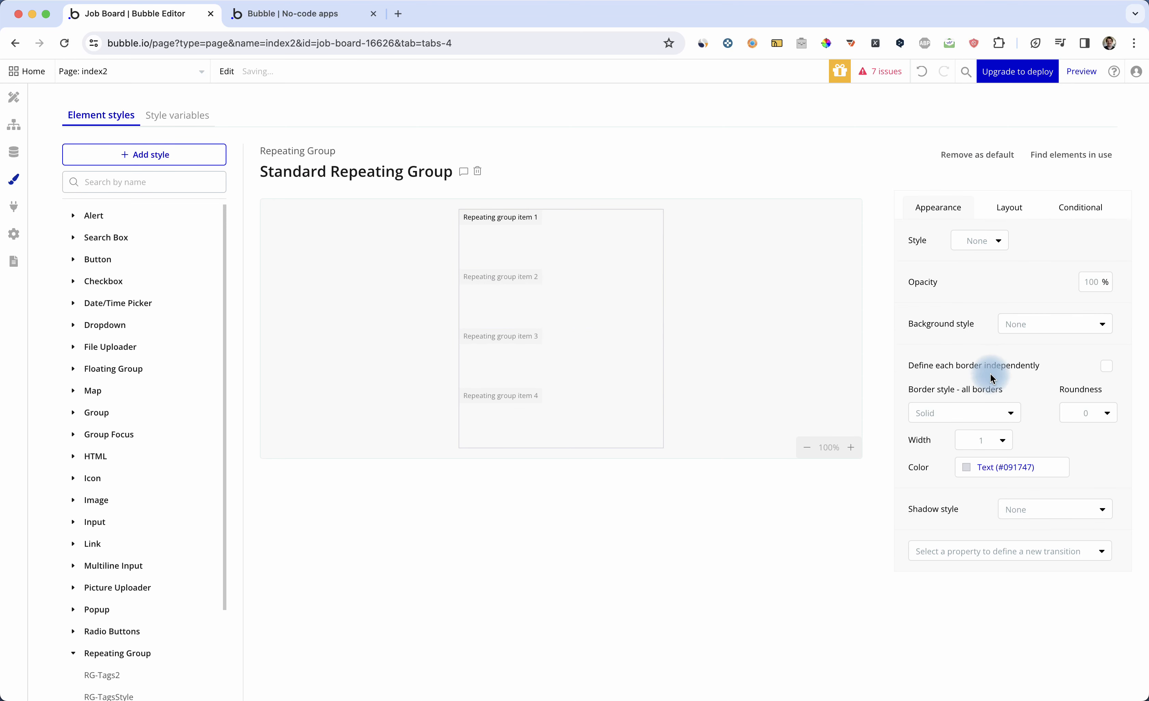
click(981, 415)
click(962, 452)
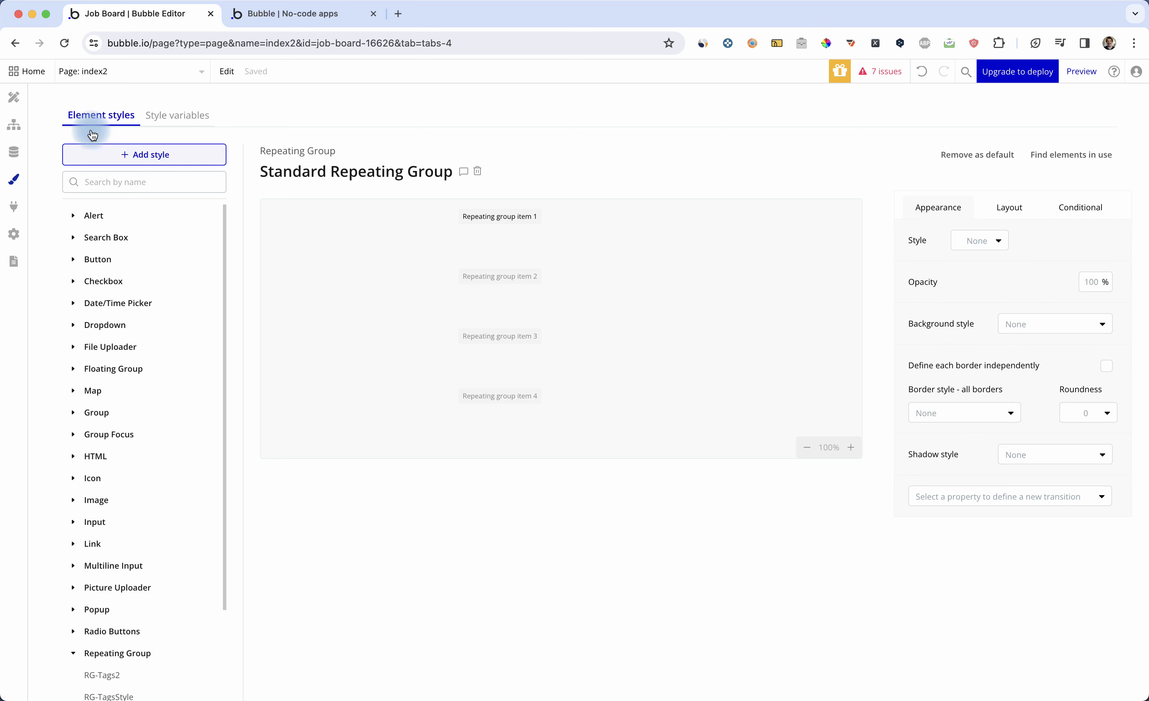
click(14, 98)
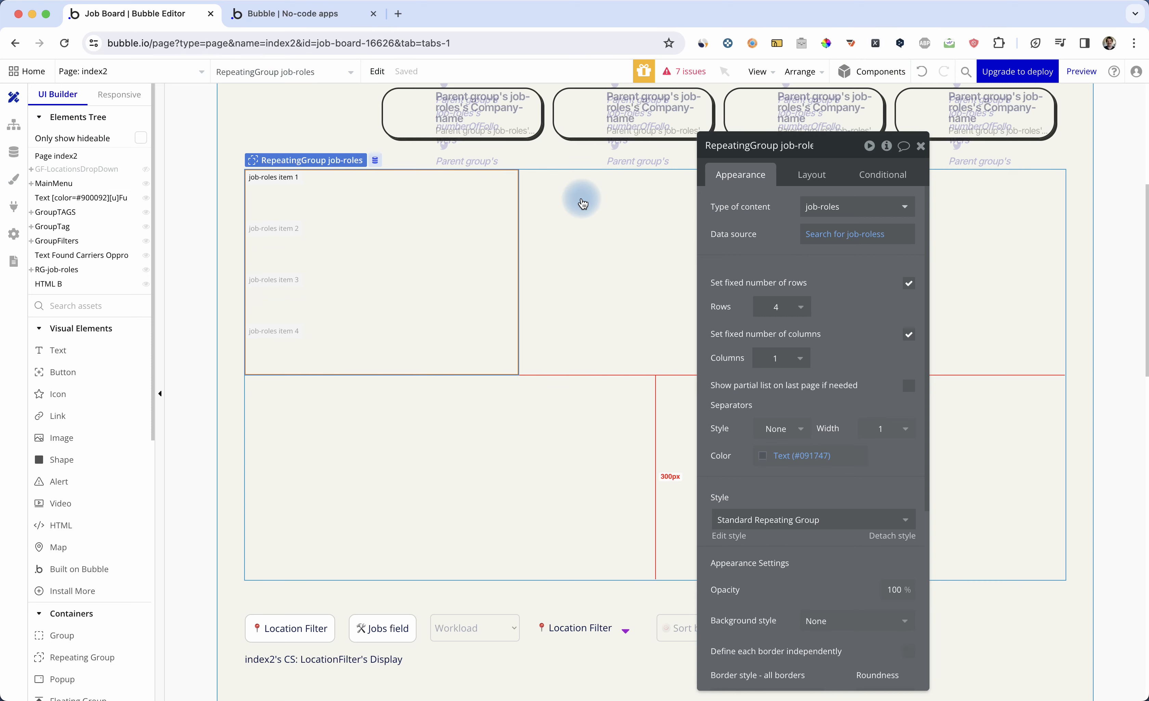
Step: Examine the outlines, rounded corners and shadows of the company cards up close in the page preview
click(370, 88)
click(277, 22)
scroll(325, 143, up, 2)
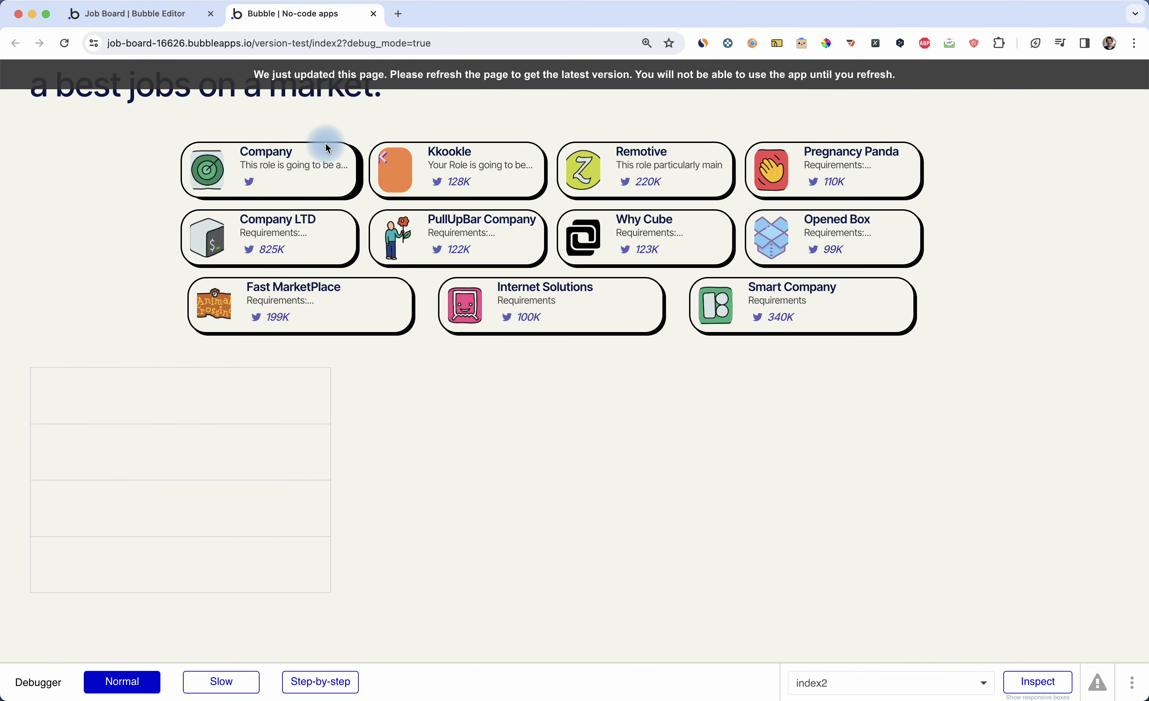
scroll(179, 160, up, 5)
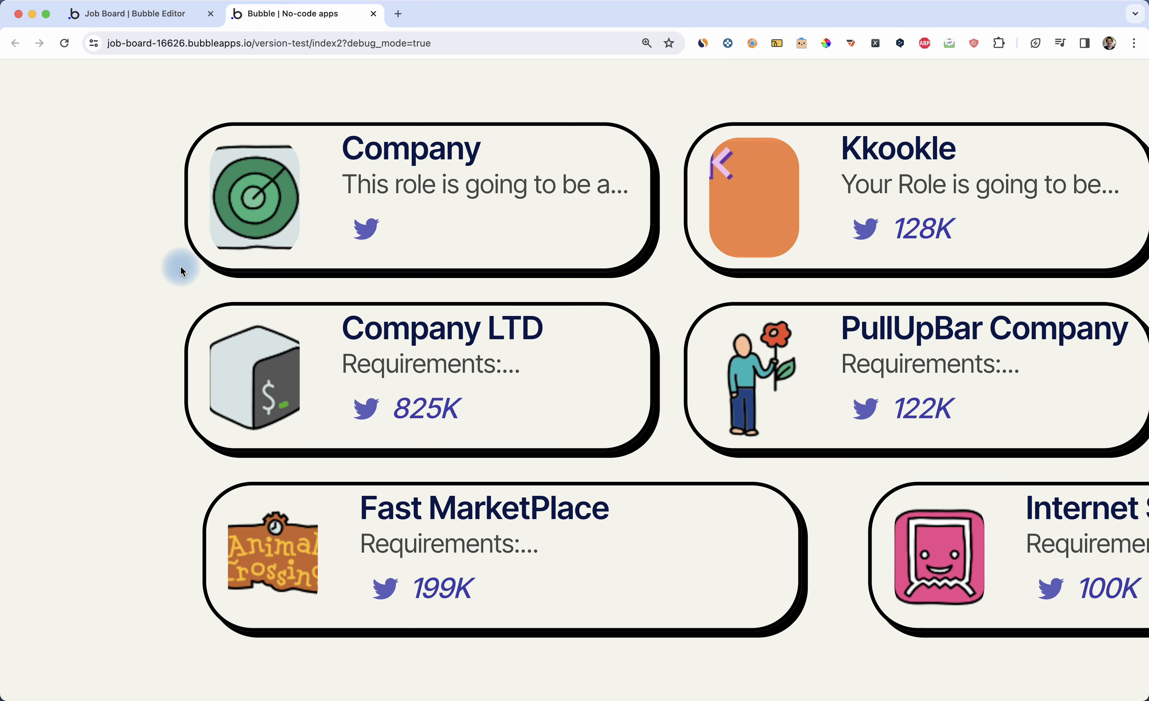
key(ctrl+shift+Tab)
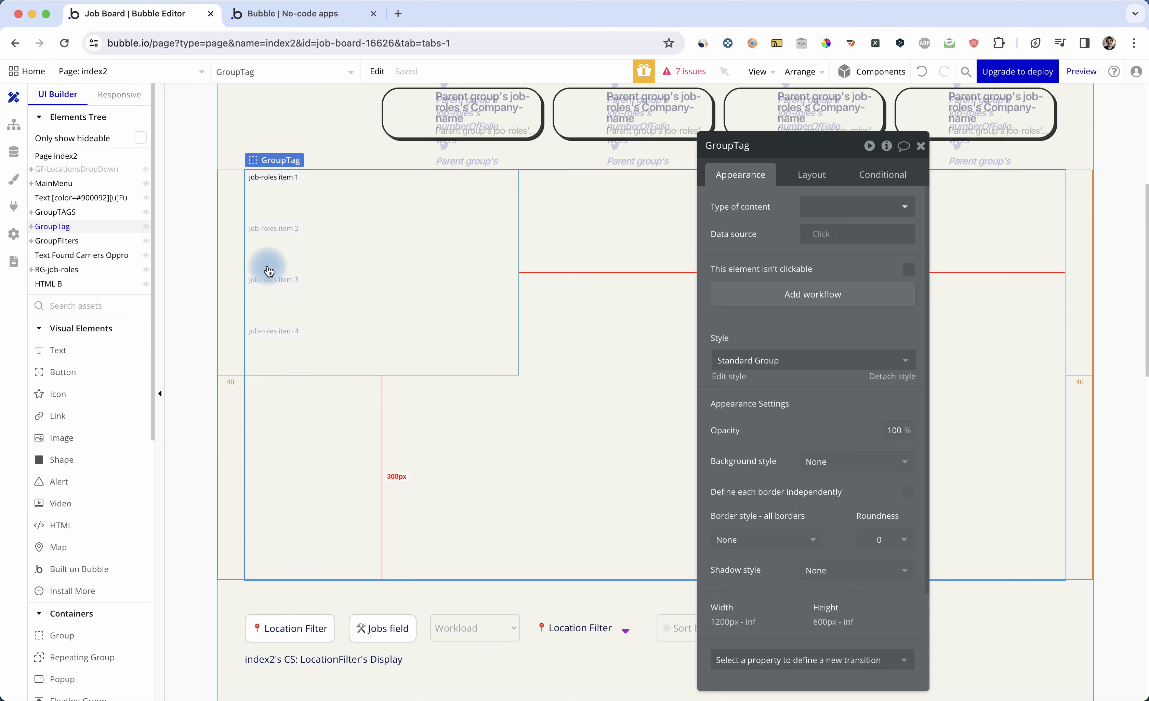
Step: Add a Group about 373 px wide and 60 px high inside the first cell of the job-roles repeating group
click(345, 197)
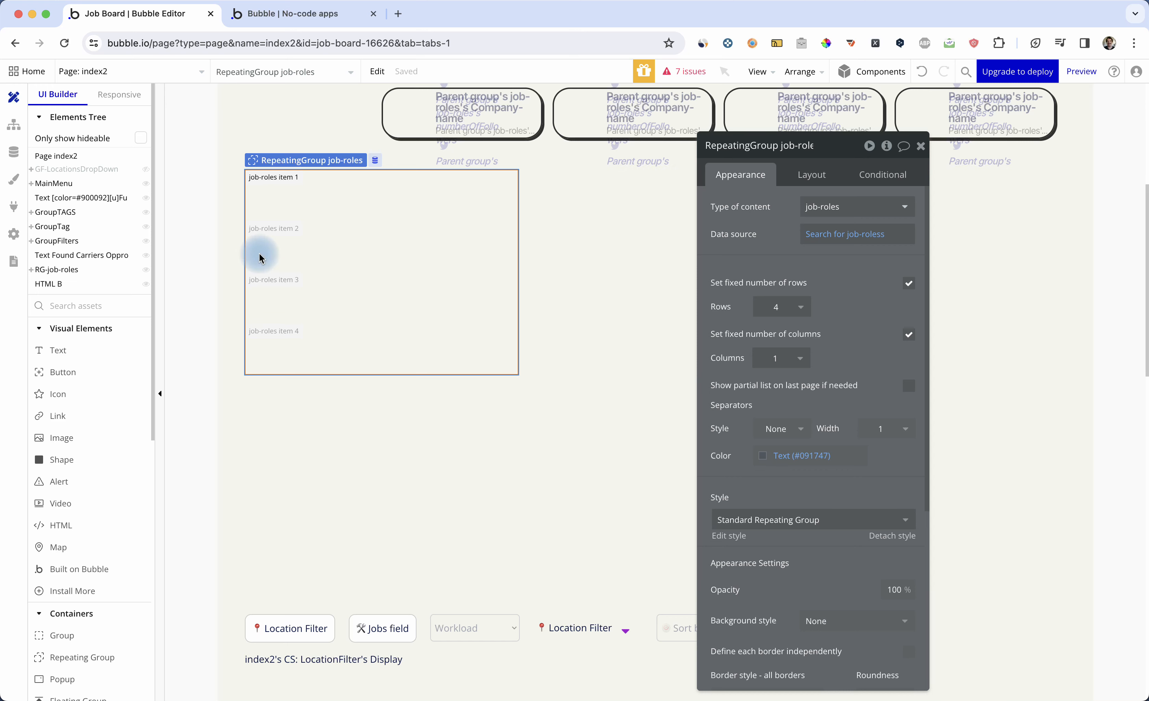
click(80, 305)
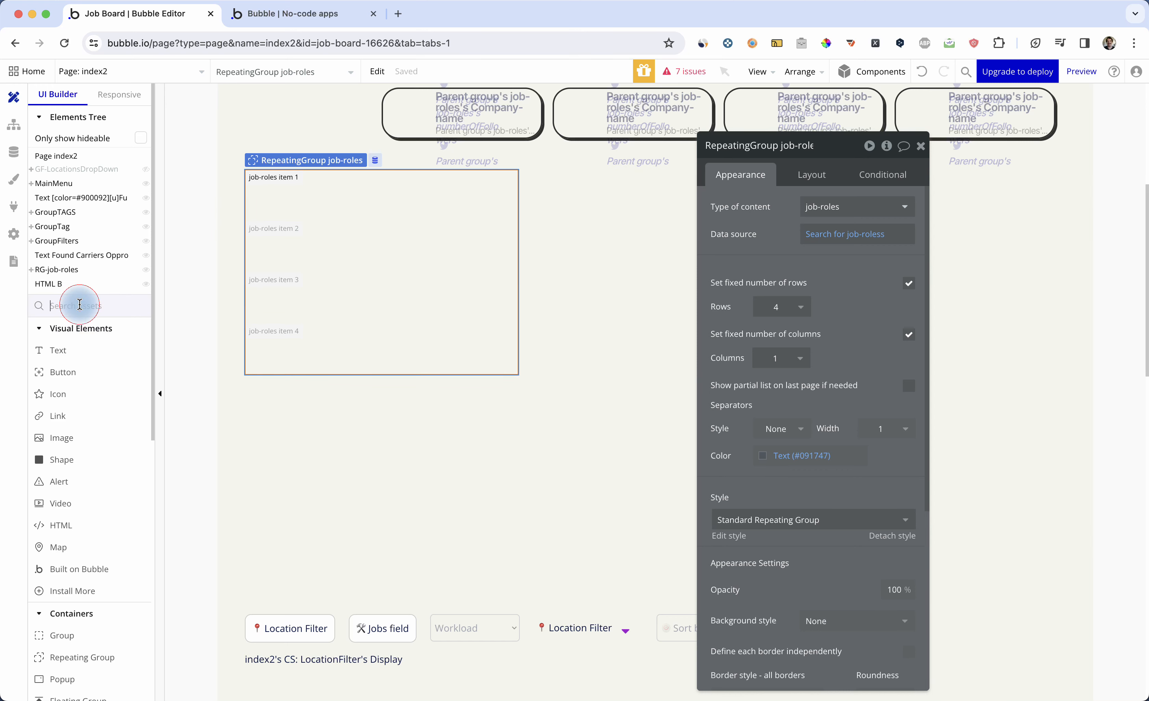
text(Group)
click(54, 351)
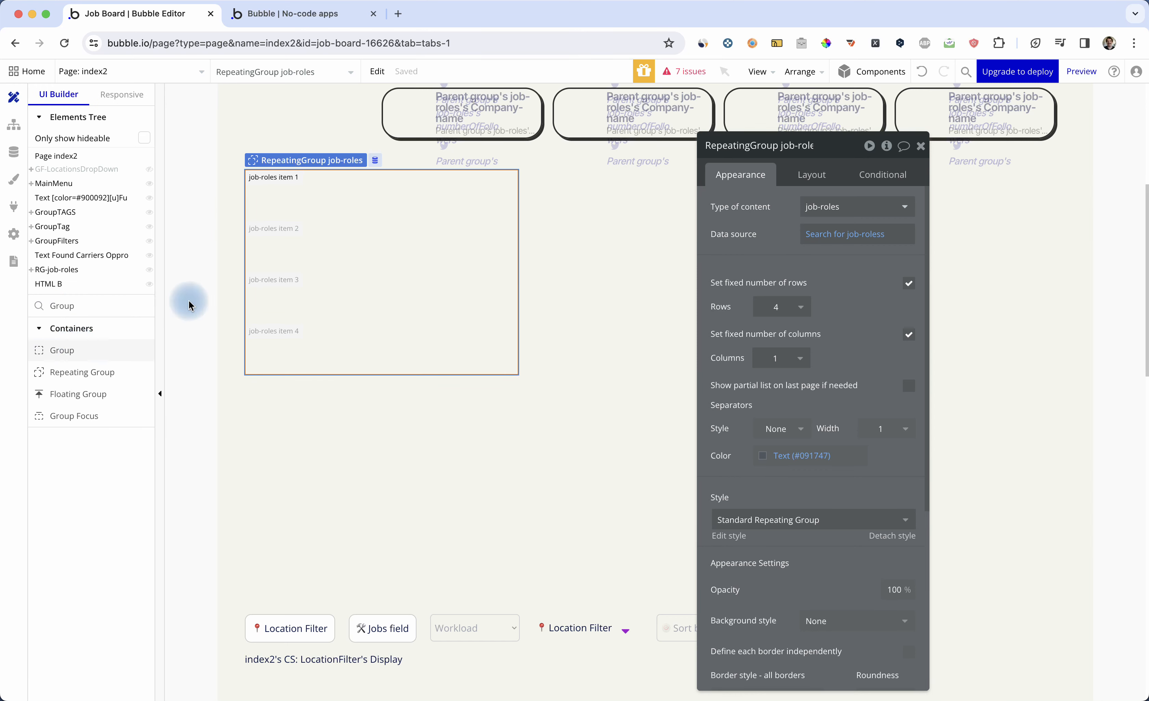
drag(250, 177, 475, 215)
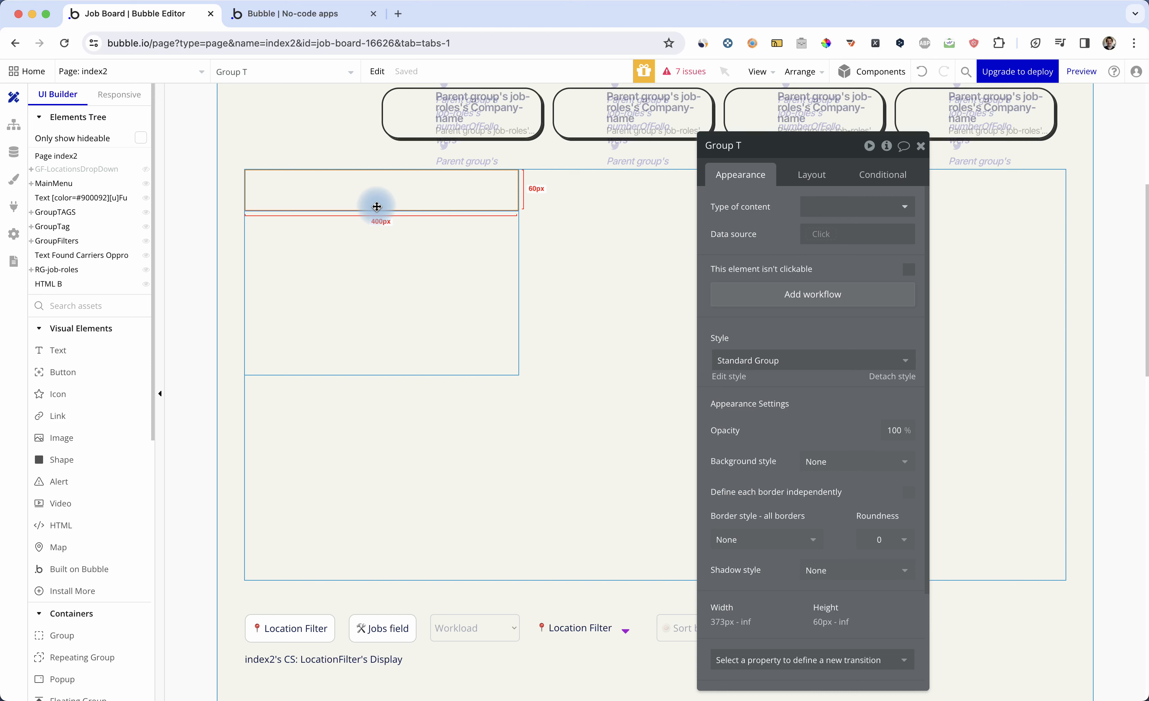
Step: Rename the new group in the repeating group's first cell as GroupRG-1layer
click(401, 253)
click(405, 195)
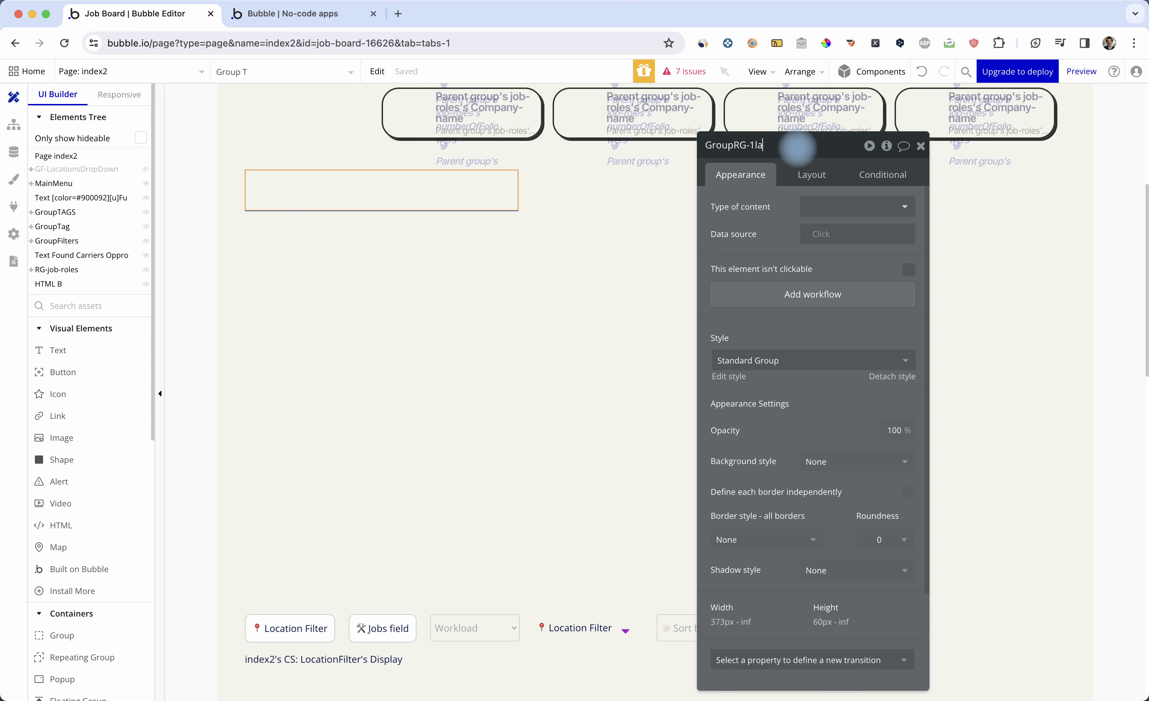
key(Return)
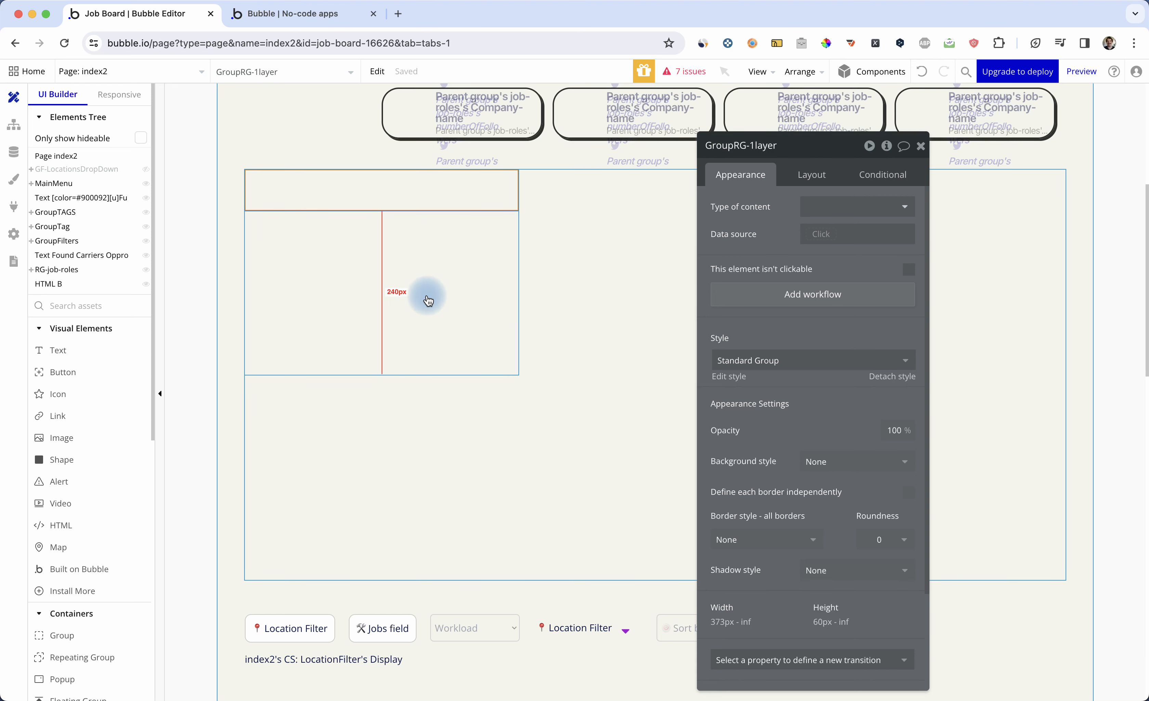
Step: Give GroupRG-1layer a solid border on all sides with a roundness of 22
click(380, 197)
click(379, 197)
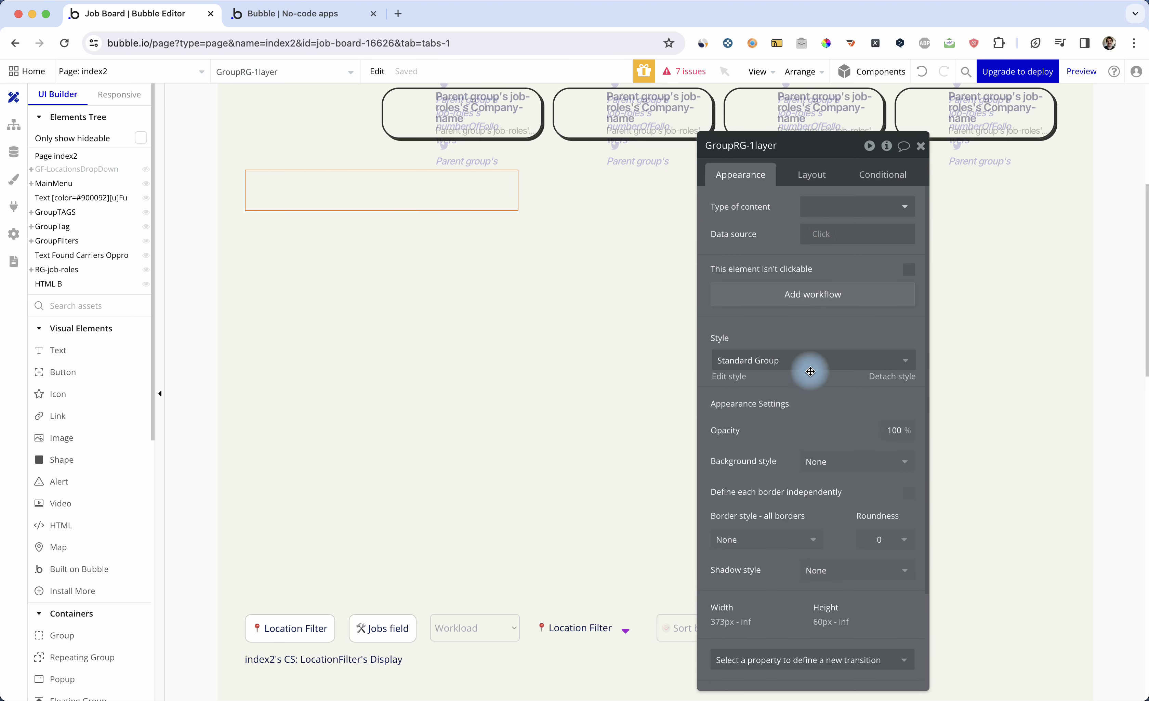
scroll(810, 373, down, 2)
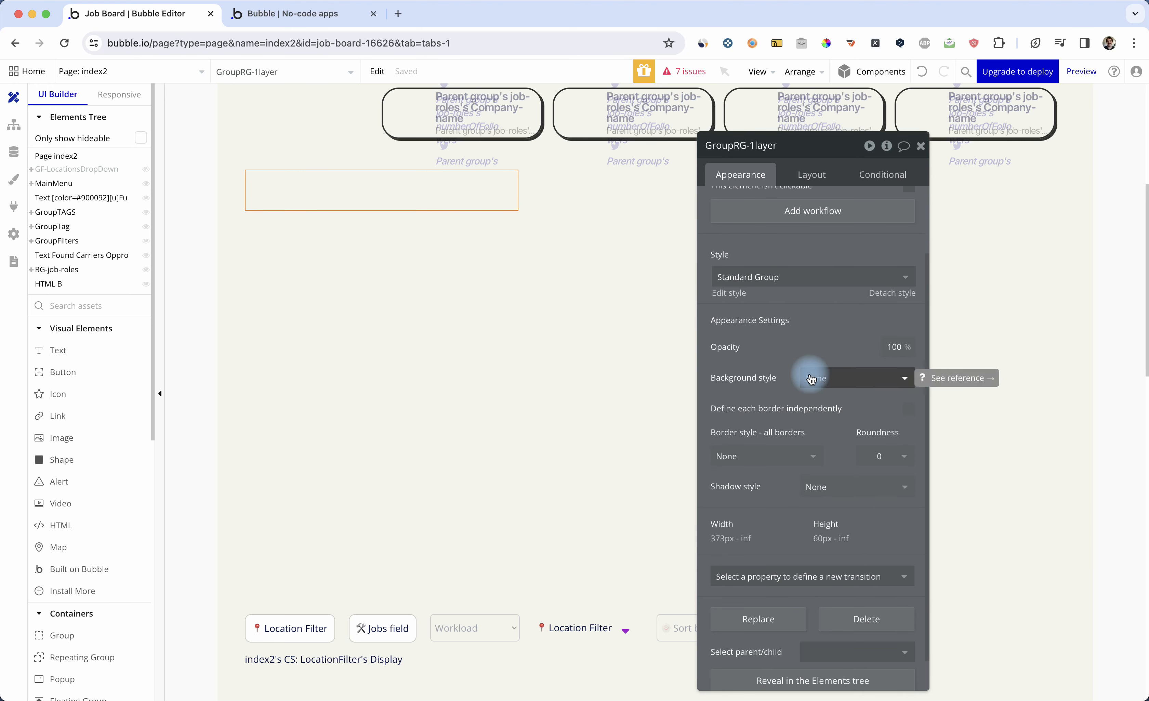
scroll(809, 375, down, 1)
click(792, 426)
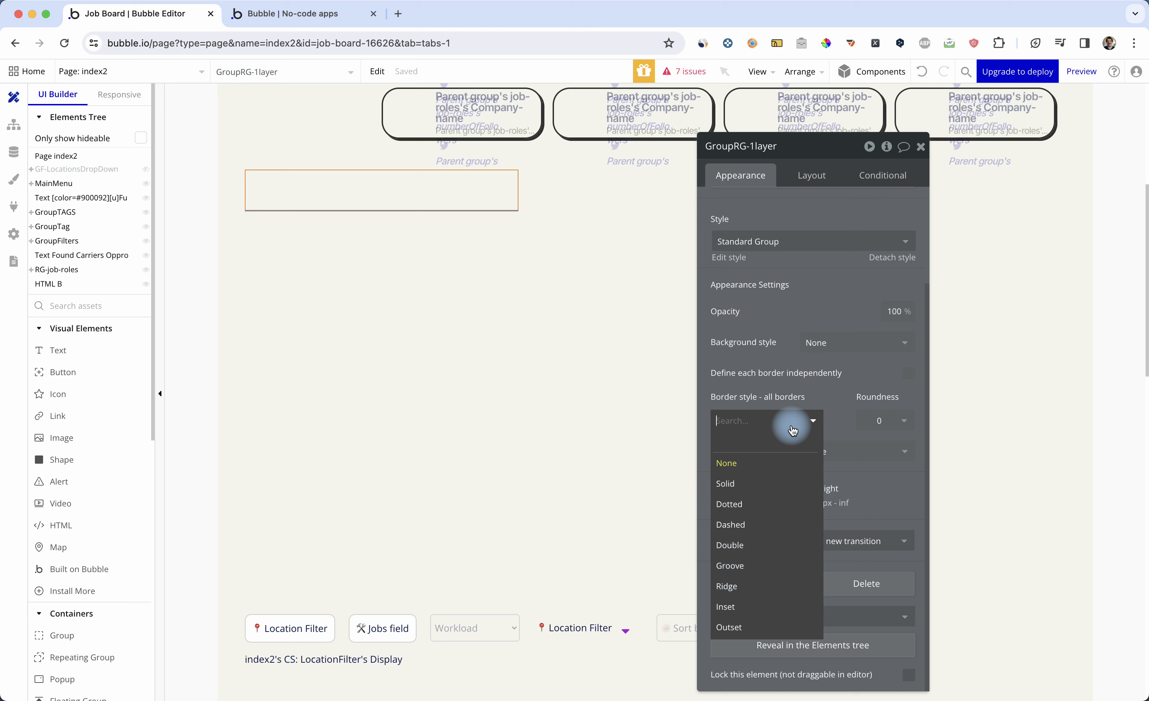
click(755, 483)
click(875, 420)
text(22)
key(Return)
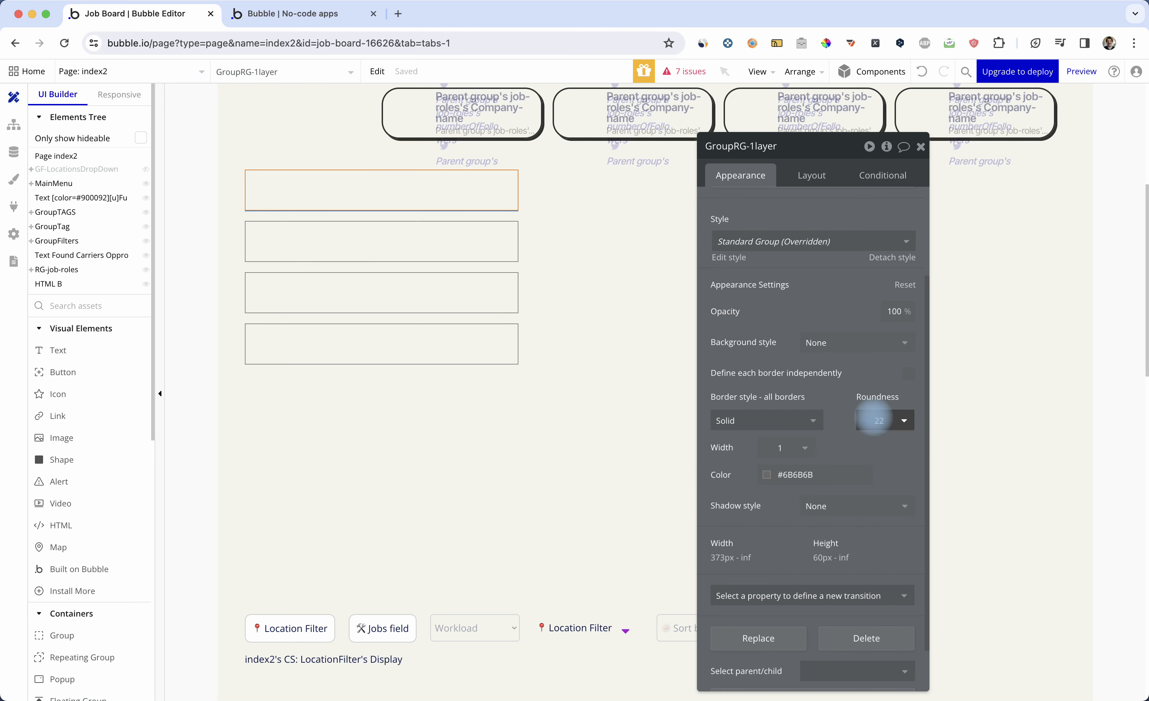
Step: Set the border of GroupRG-1layer to a width of 2 and the color #000000
click(783, 446)
text(2)
key(Return)
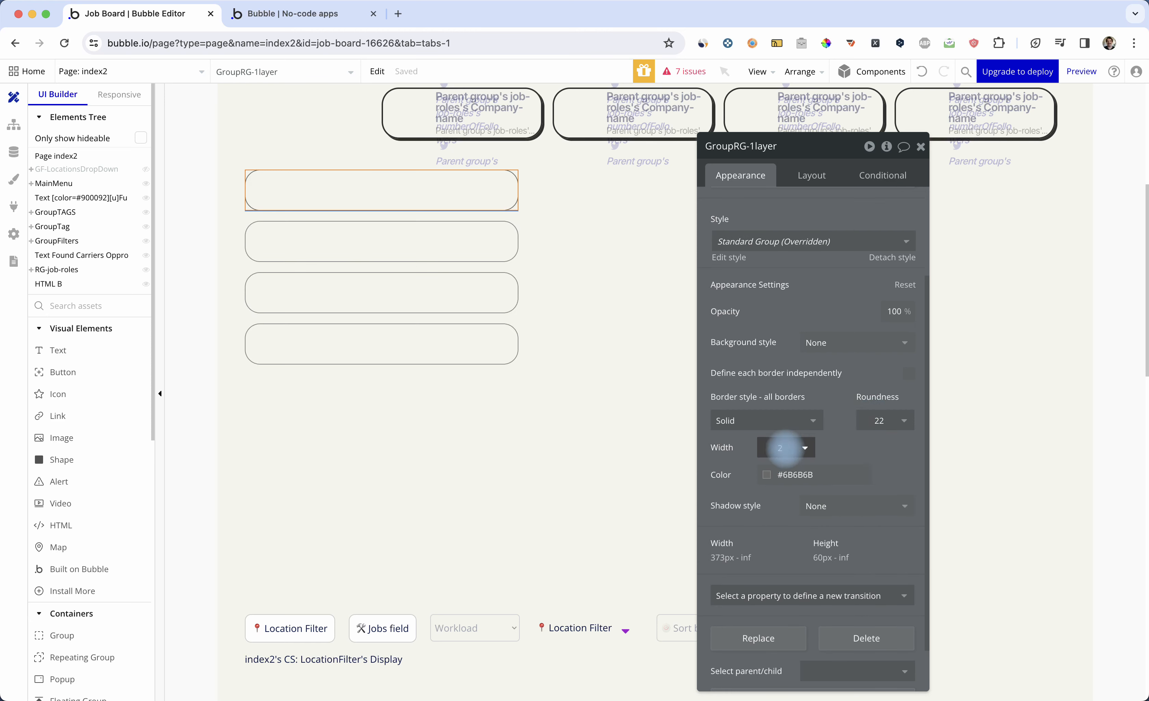
click(772, 480)
drag(762, 527, 758, 586)
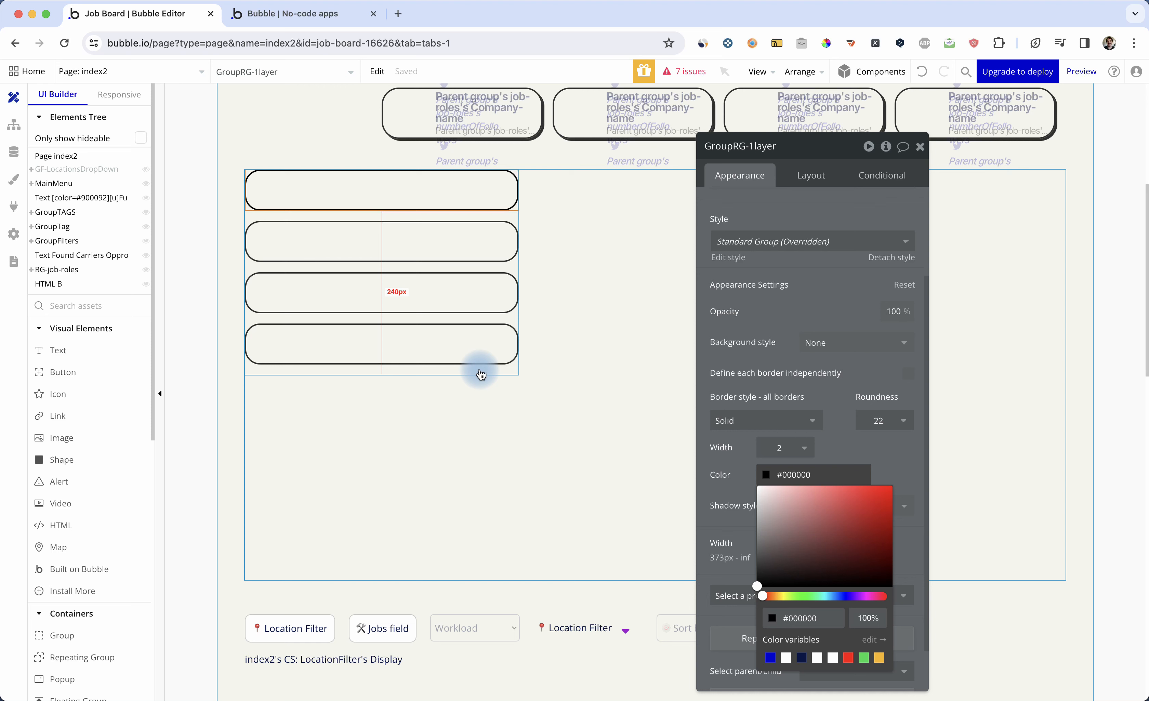
click(832, 434)
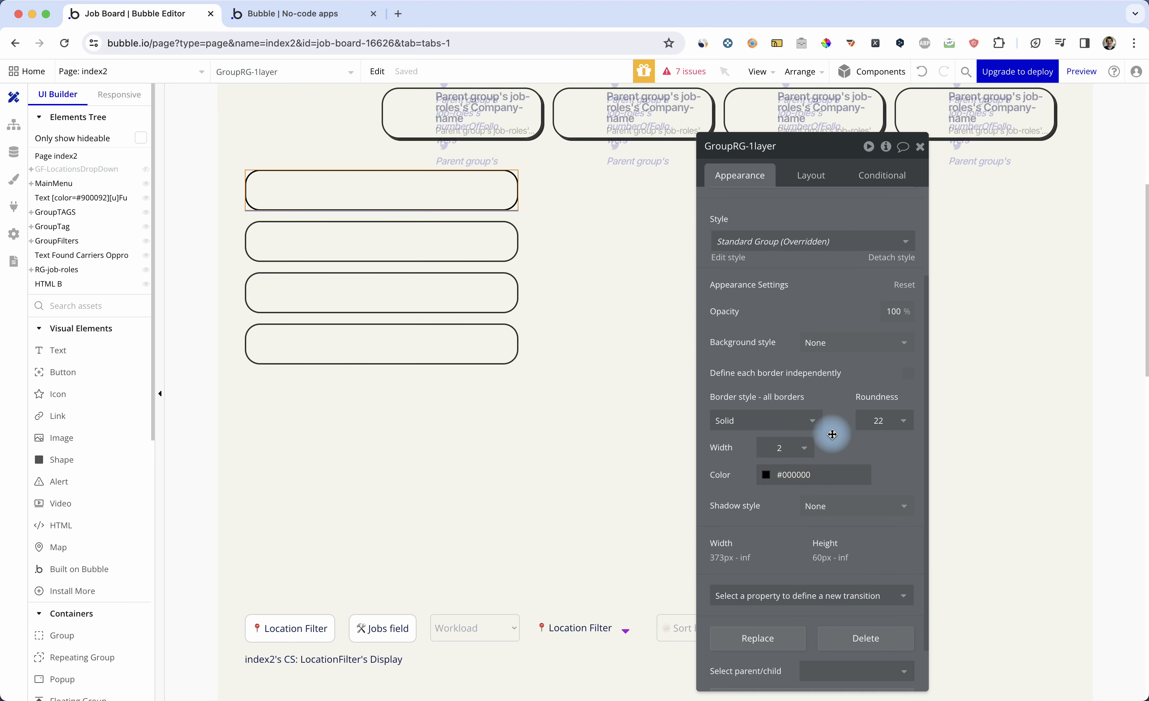
Step: Add an Outset shadow to GroupRG-1layer with a horizontal offset of 5 and a vertical offset of 2
click(831, 507)
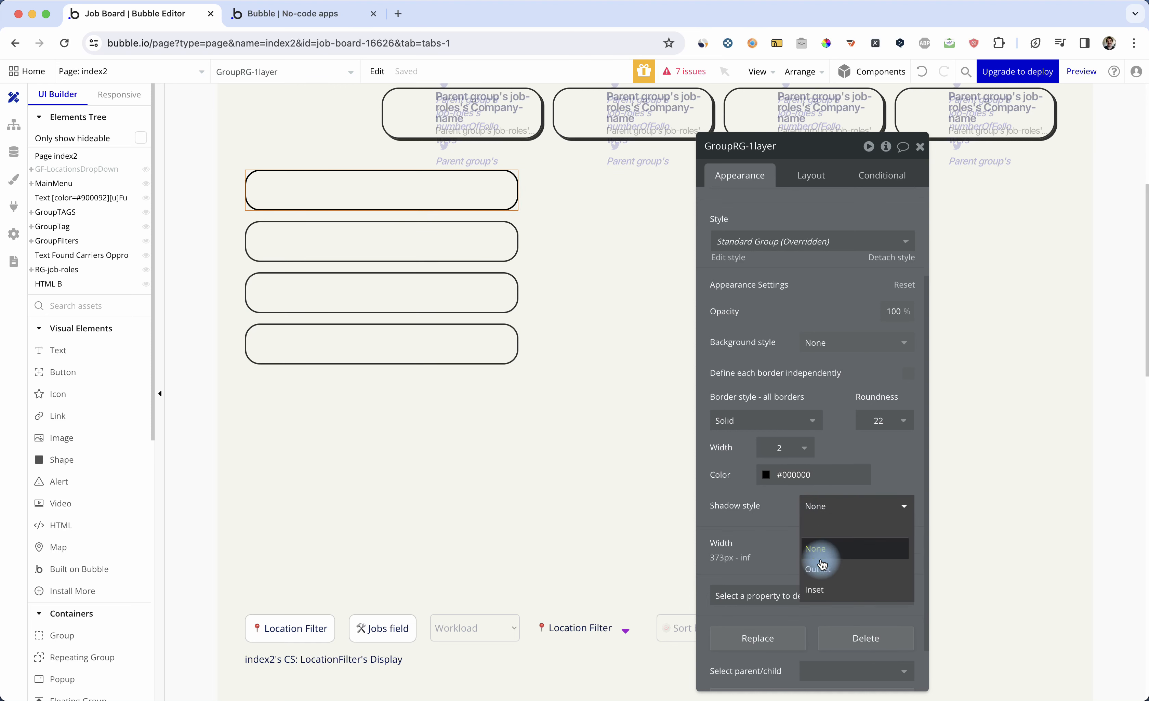
click(820, 571)
click(826, 531)
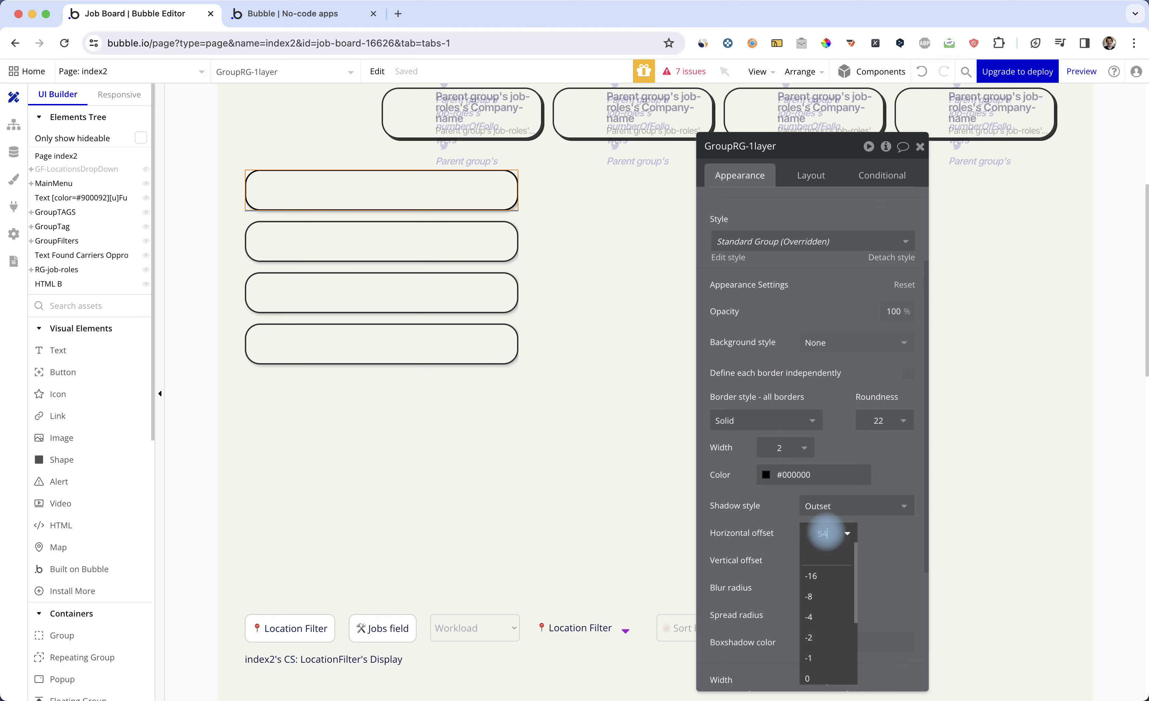
key(Tab)
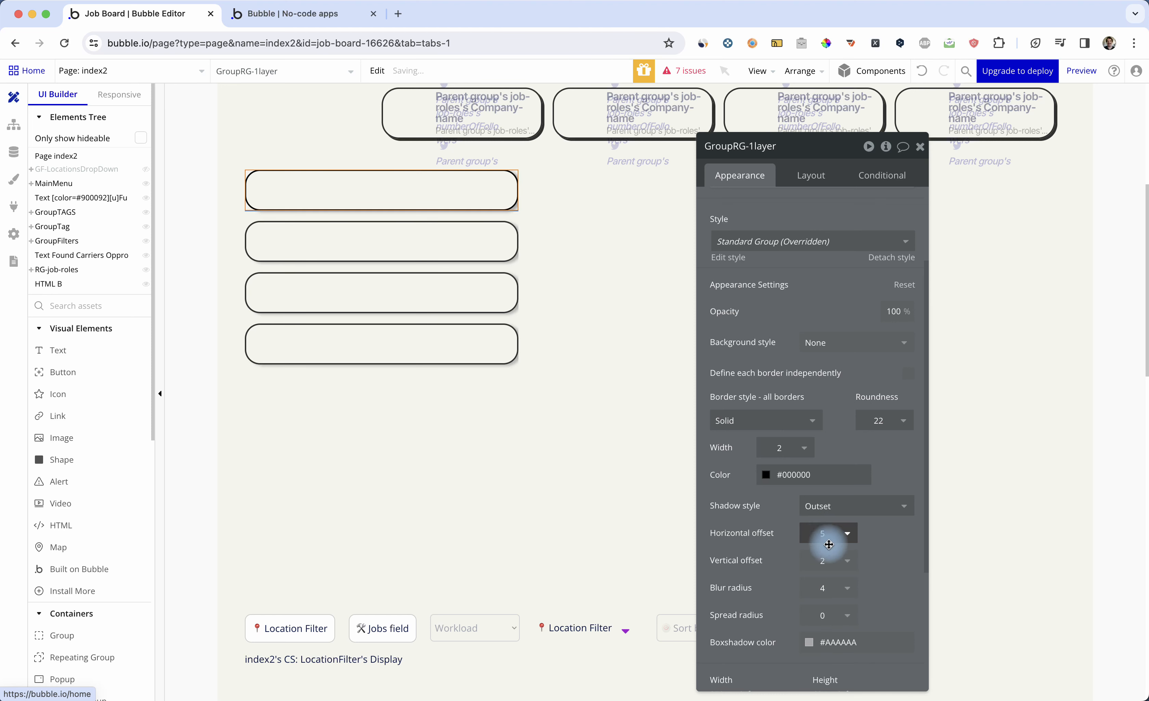
click(828, 559)
key(Tab)
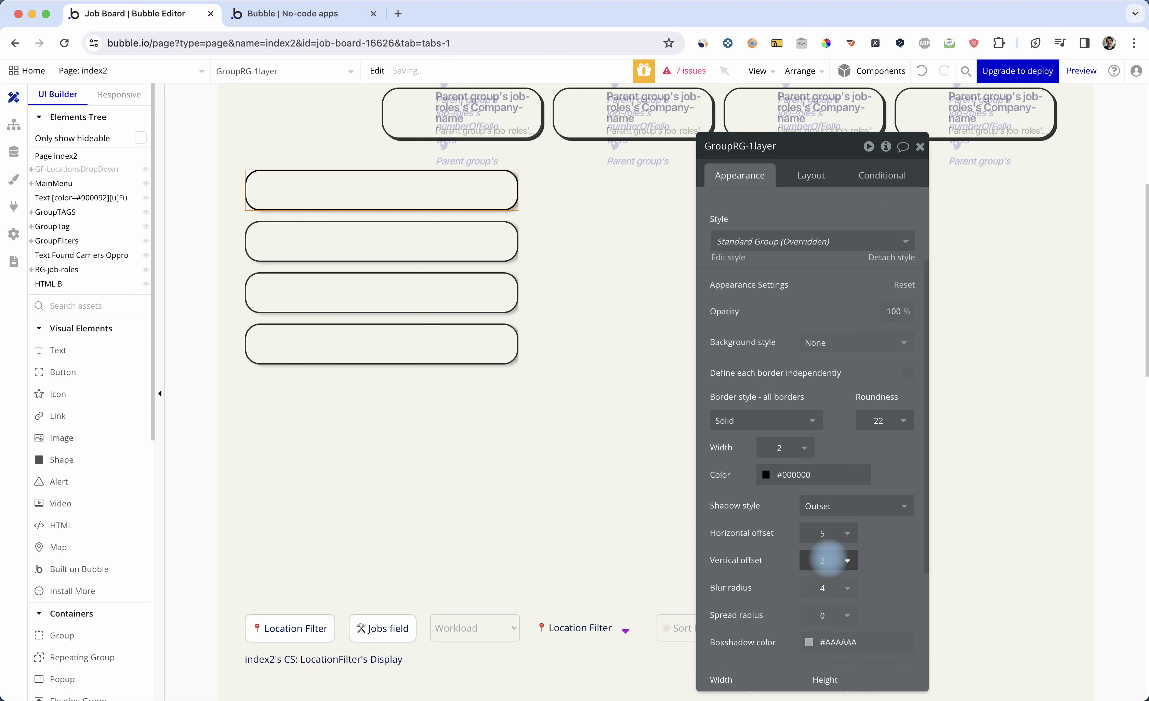
Step: Set the shadow color of GroupRG-1layer to #000000 and its blur radius to 0
click(808, 644)
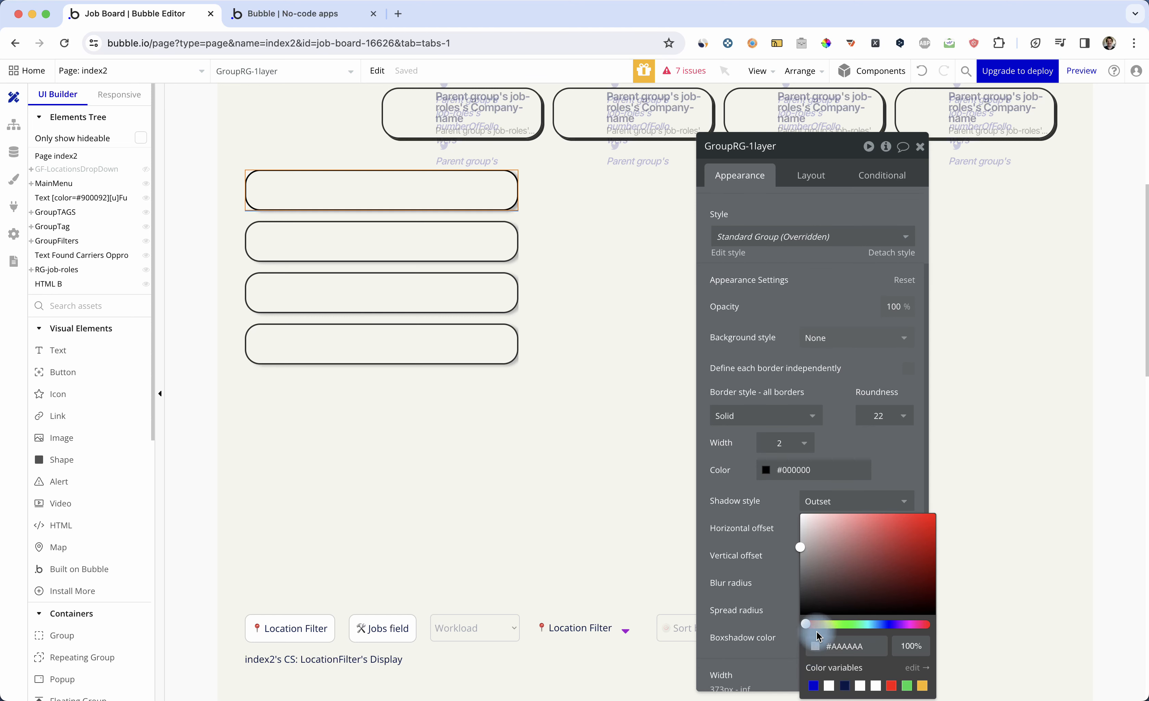
text(#000000)
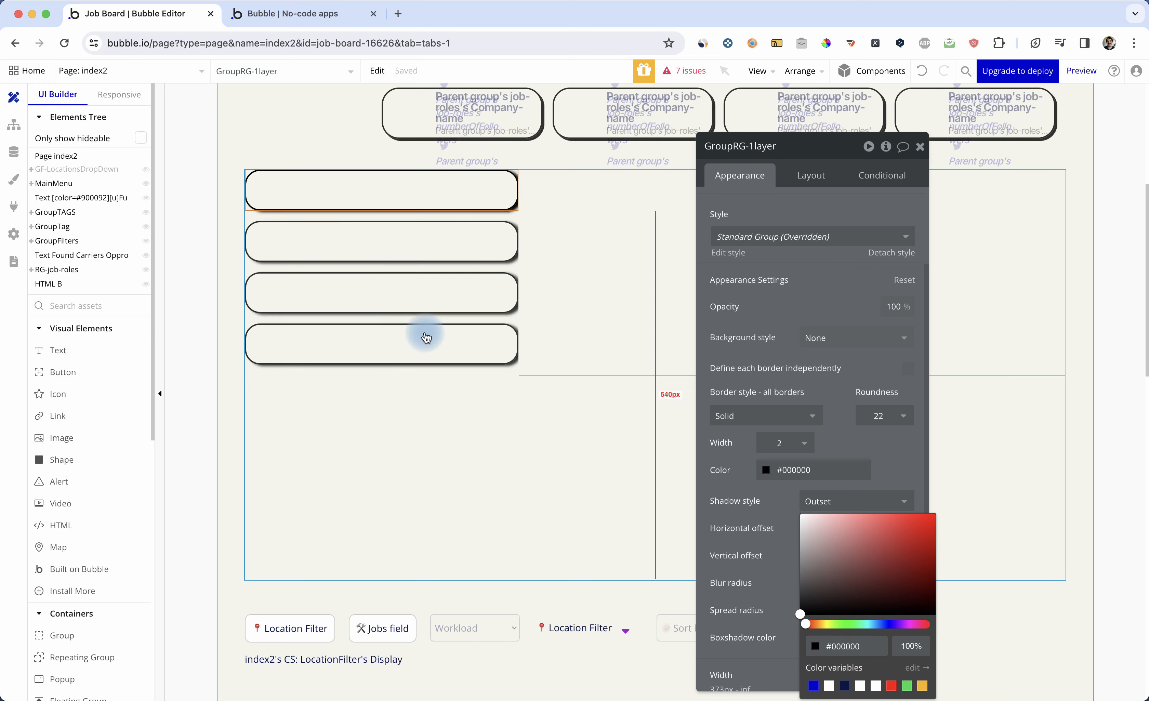
click(823, 583)
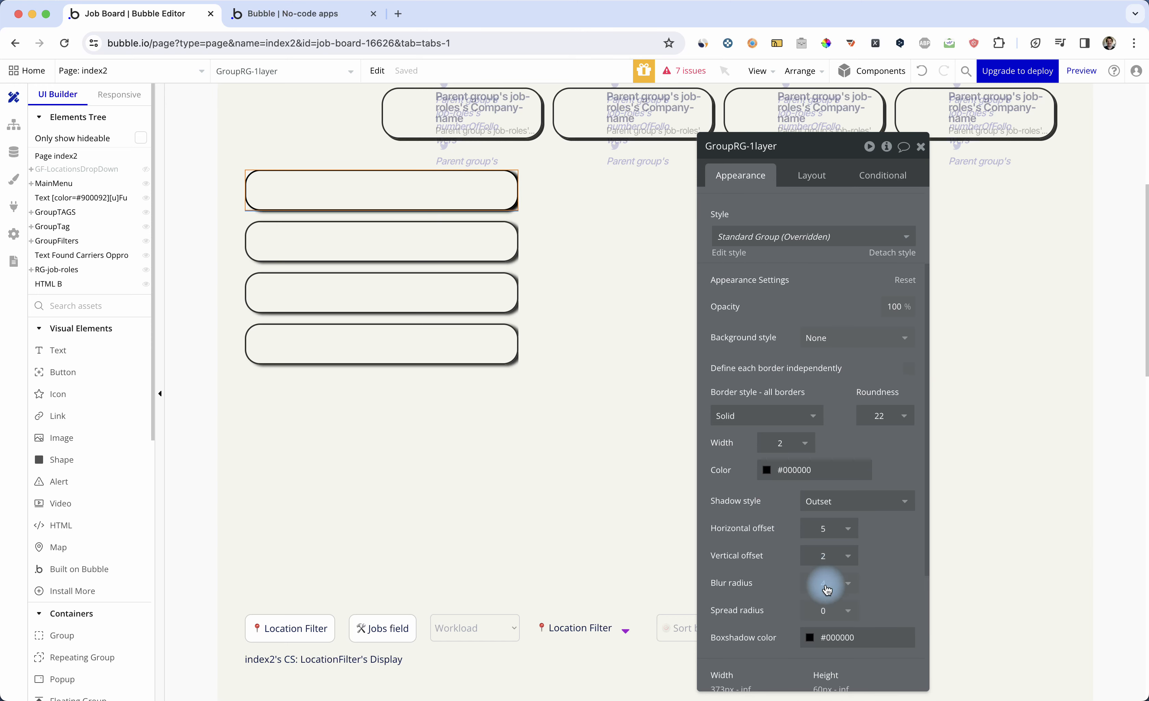
click(822, 583)
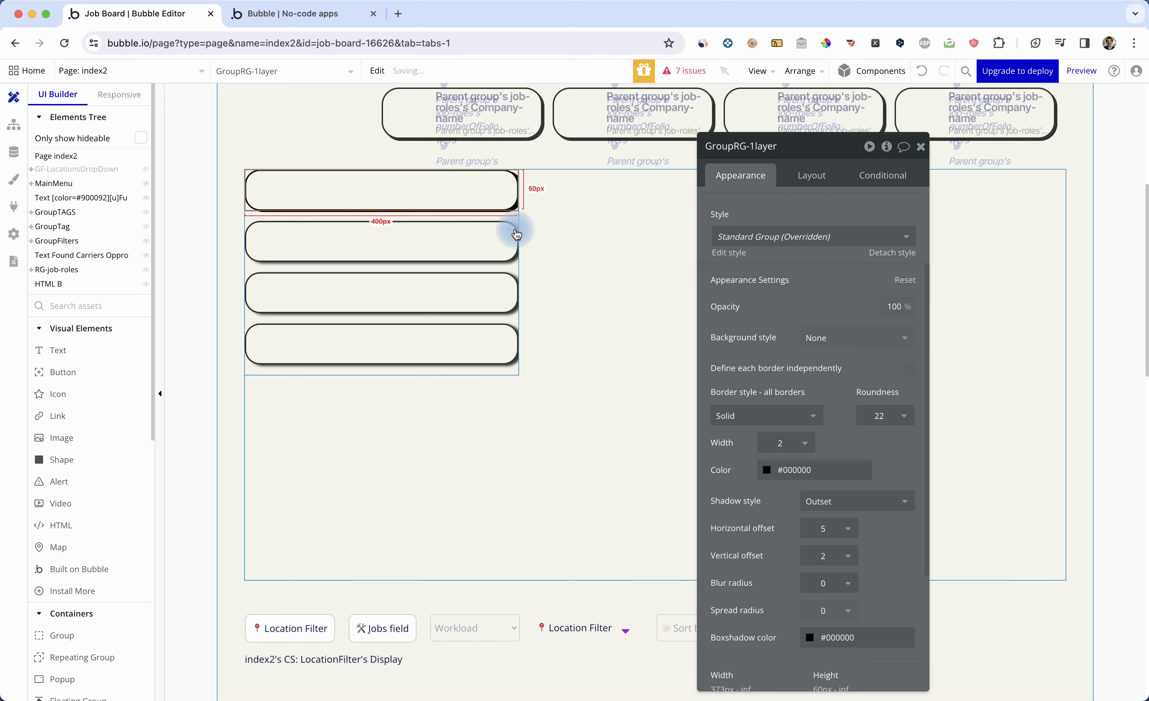
Step: Inspect the clipped shadow edges of the repeated cards and set GroupRG-1layer's right margin to 10 px
scroll(521, 222, up, 8)
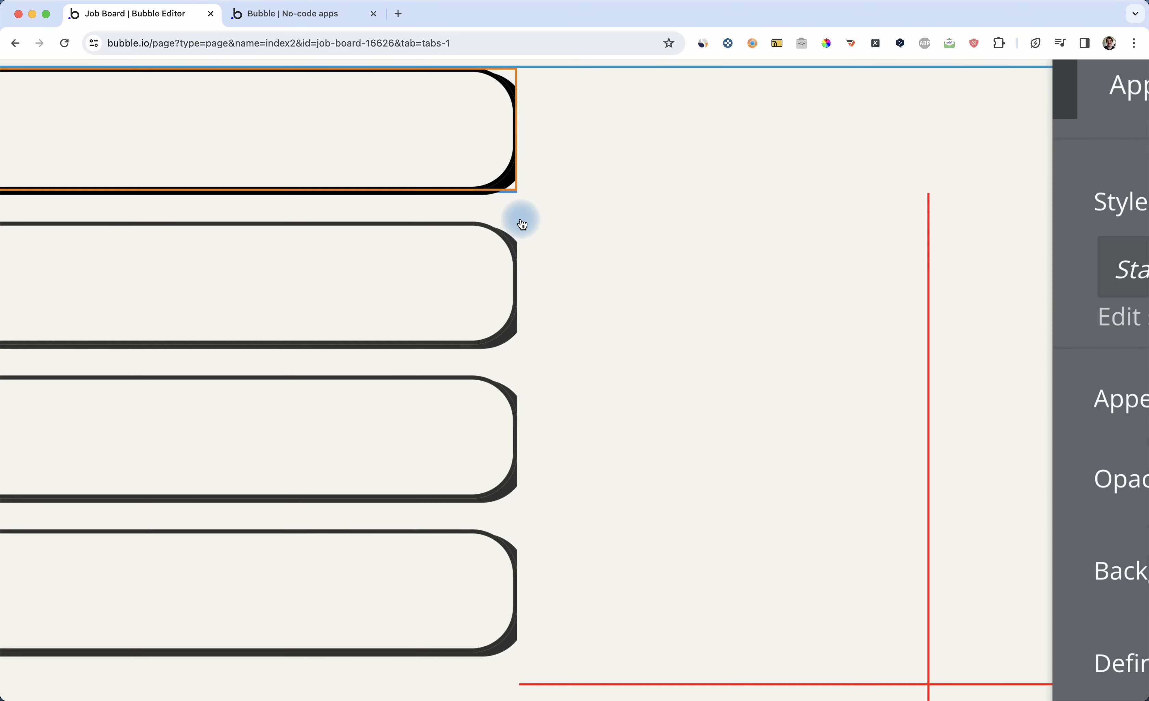
scroll(521, 223, up, 1)
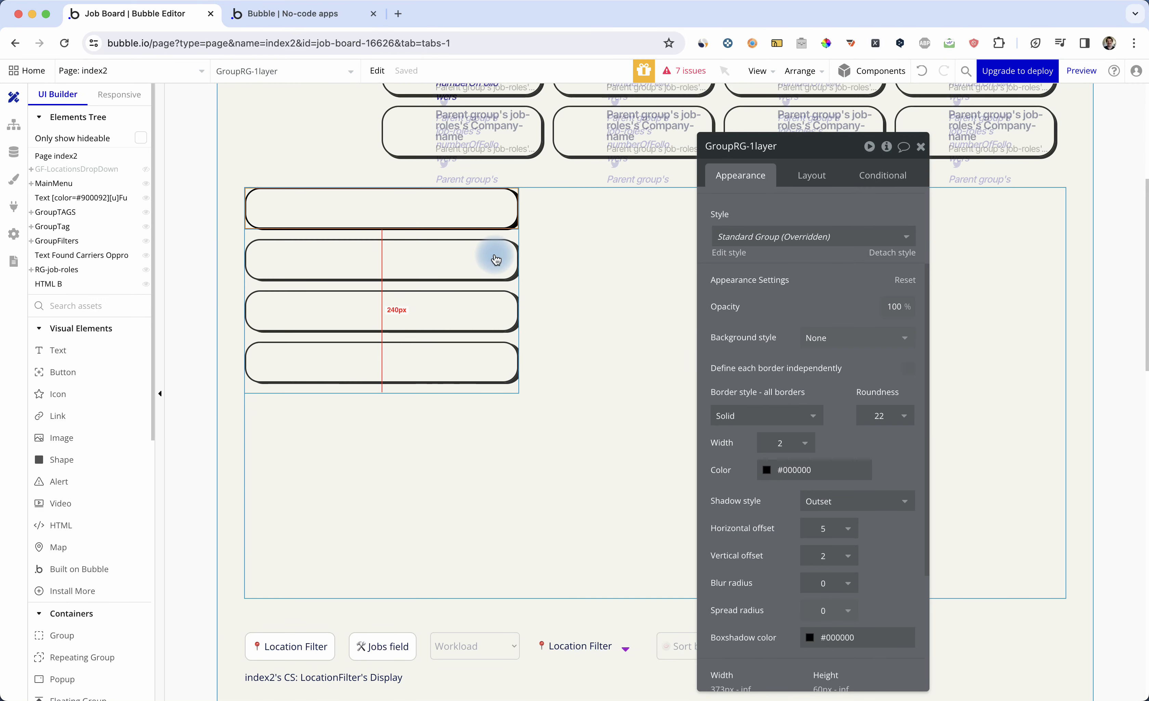
scroll(797, 471, down, 2)
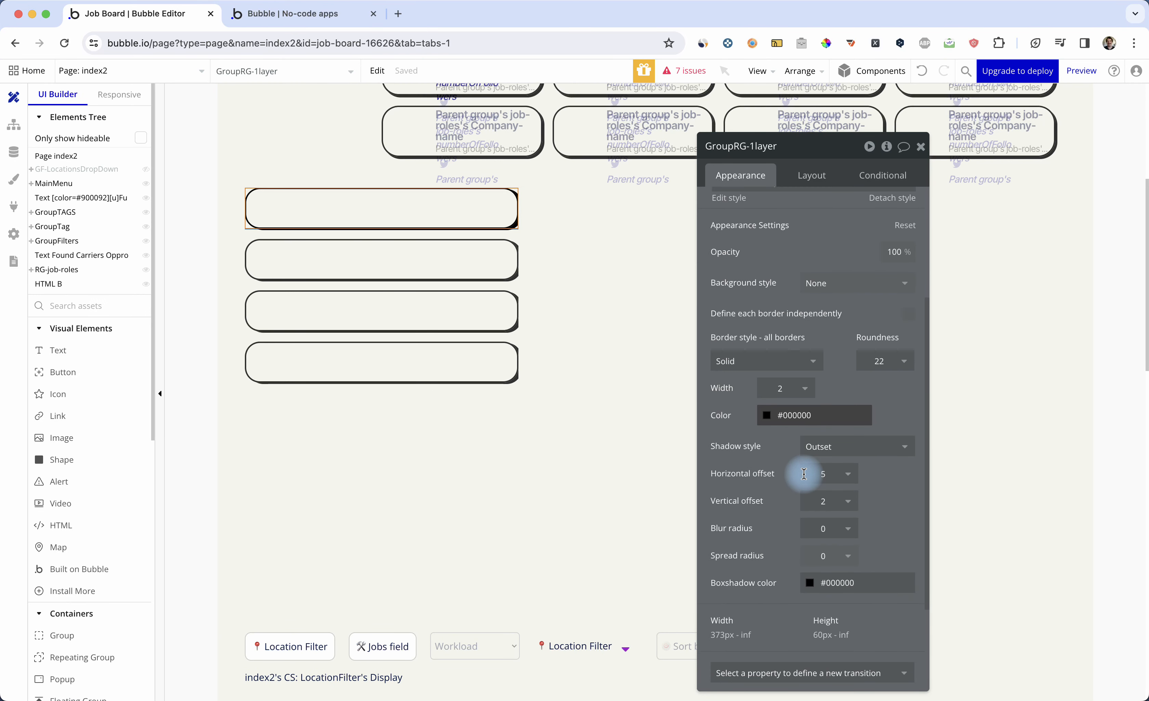
scroll(804, 476, up, 3)
scroll(803, 472, down, 5)
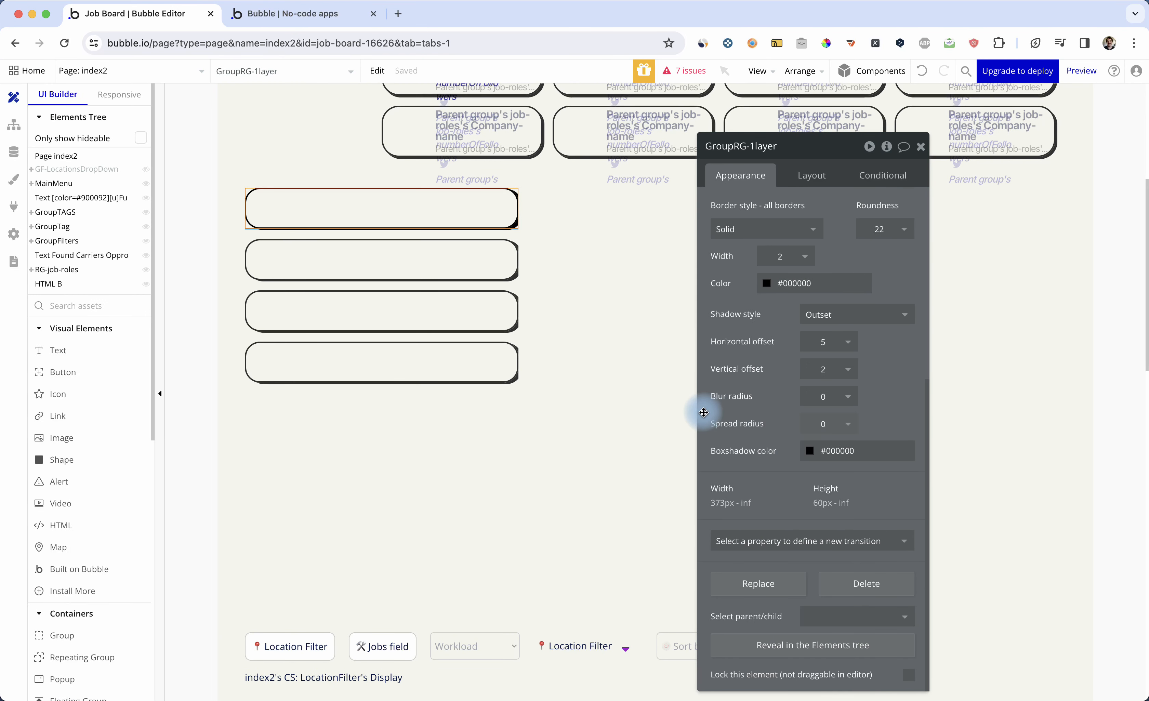
click(811, 177)
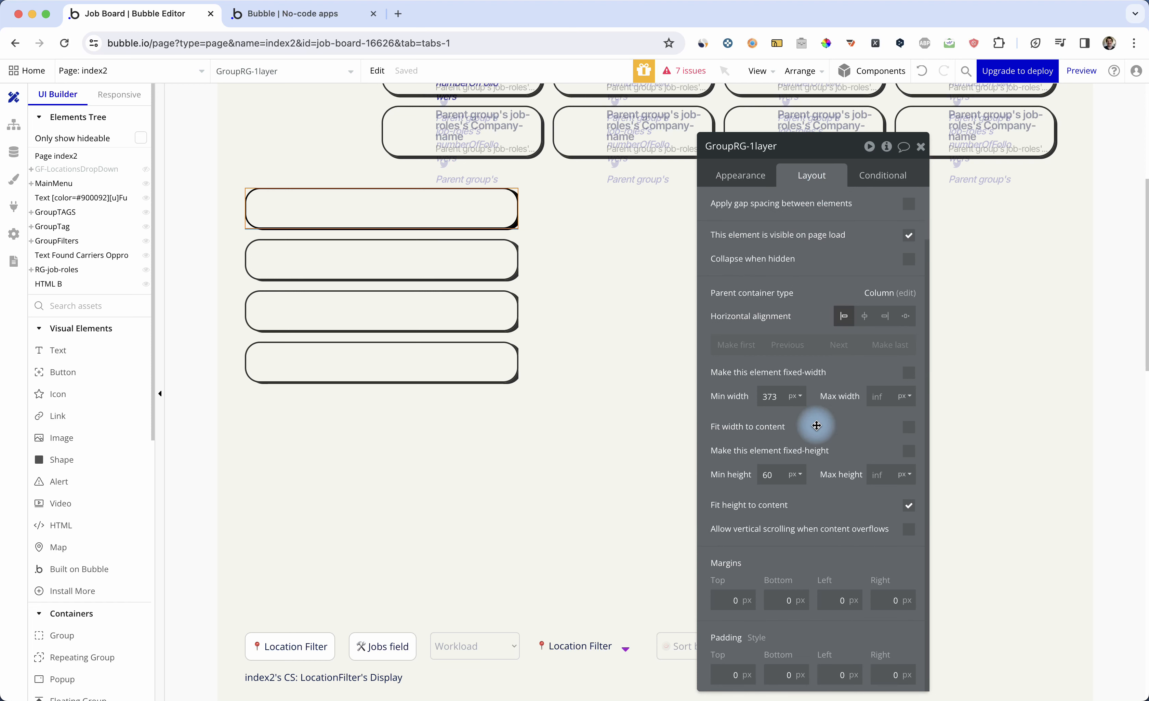
click(894, 602)
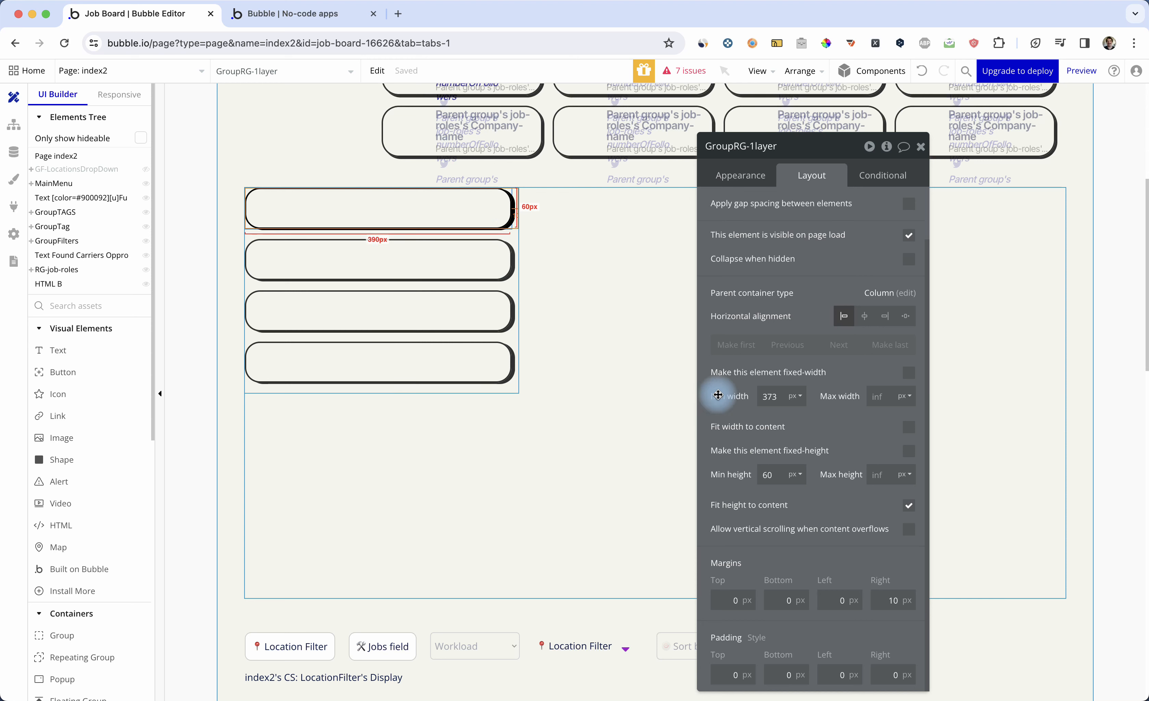
Step: Set the vertical offset of GroupRG-1layer's outset shadow to 5
click(739, 178)
scroll(795, 429, down, 10)
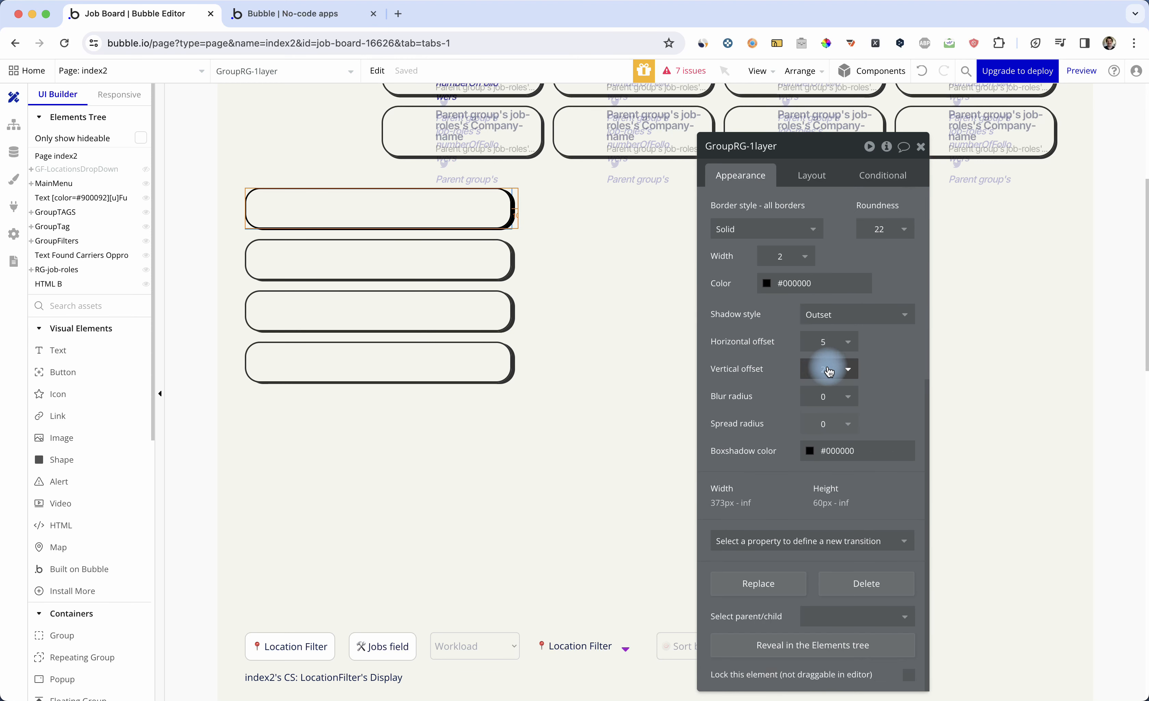
click(828, 370)
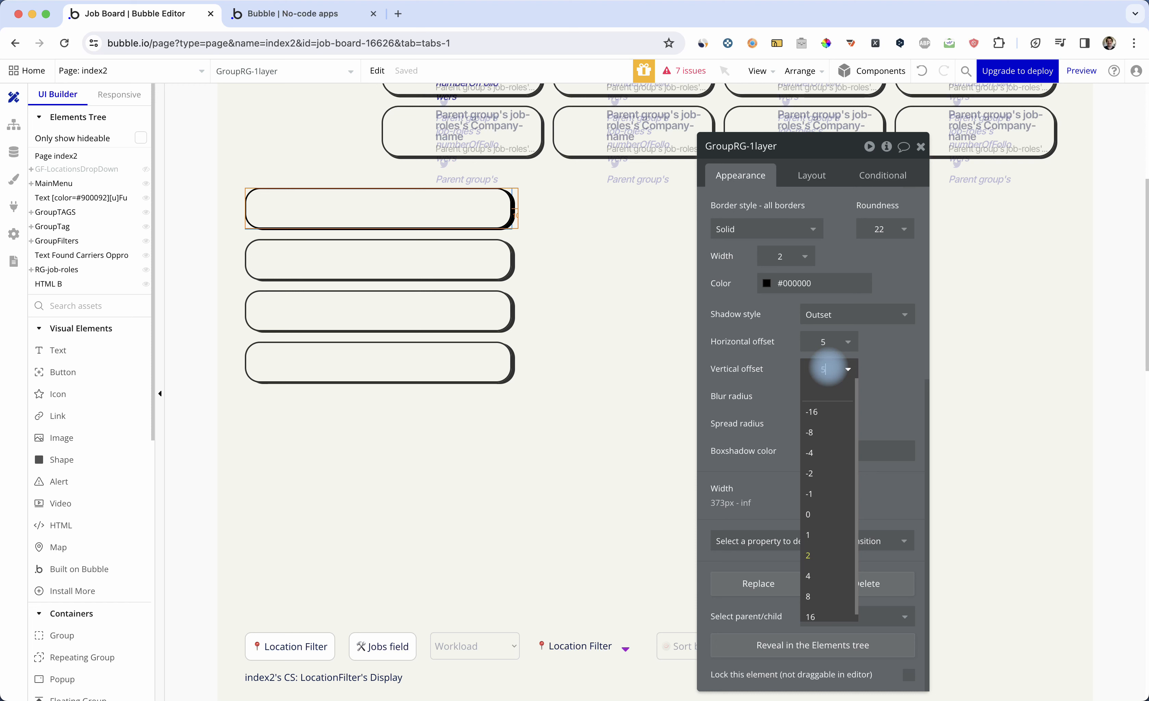
text(5)
key(Return)
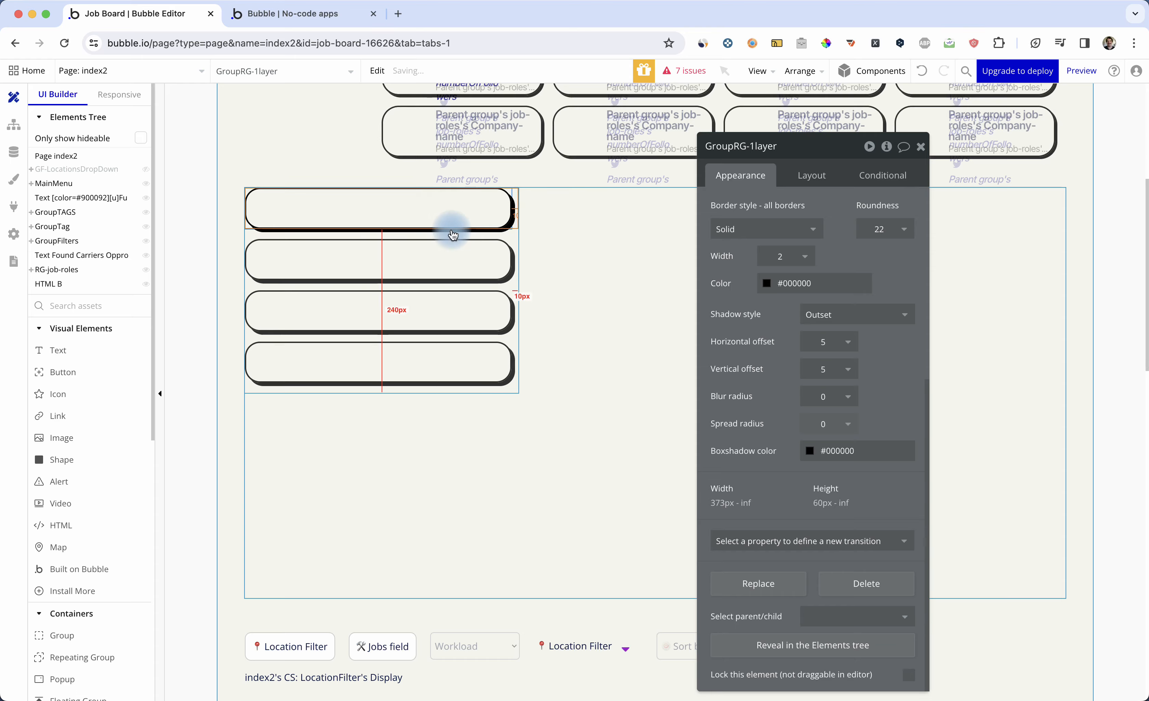
scroll(451, 231, up, 5)
Step: Add a condition to GroupTag that applies when This Group is hovered
click(643, 241)
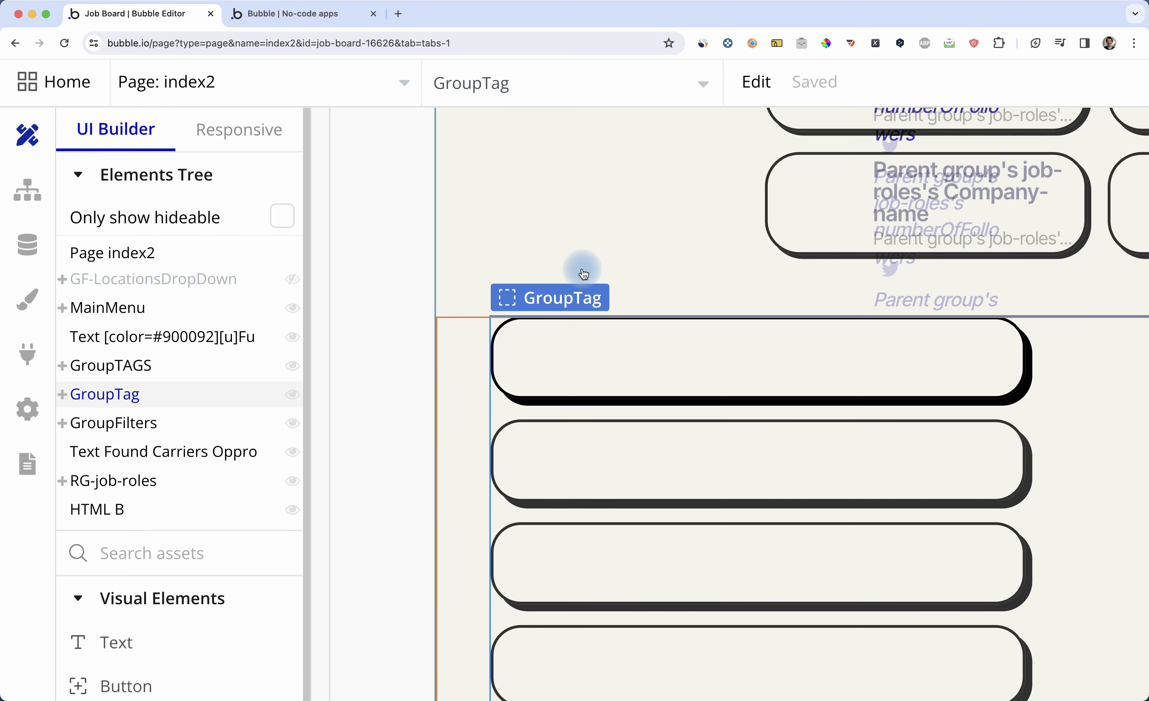
scroll(728, 361, down, 5)
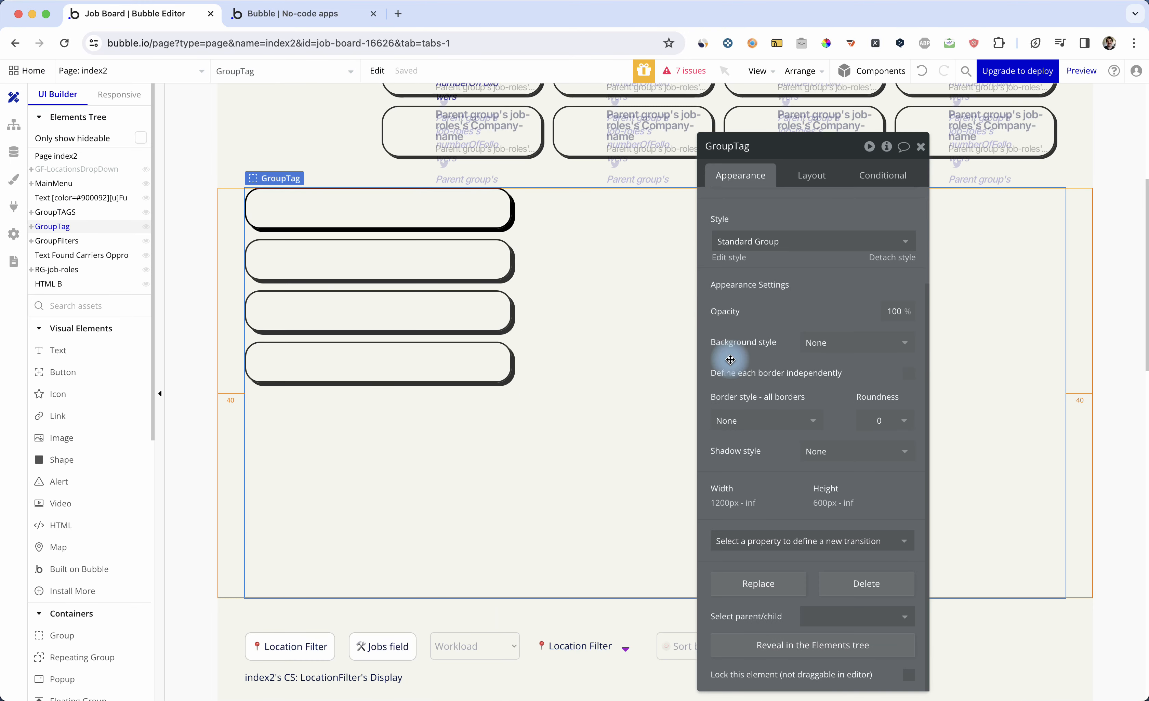
click(884, 188)
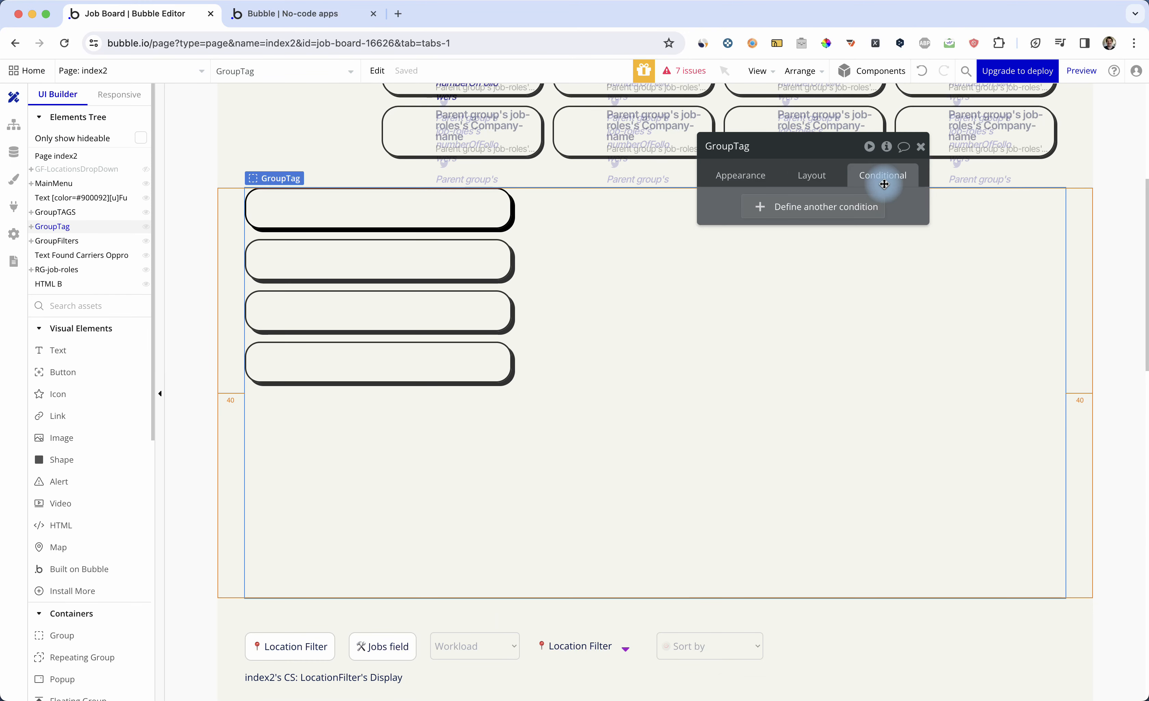
click(813, 213)
click(752, 217)
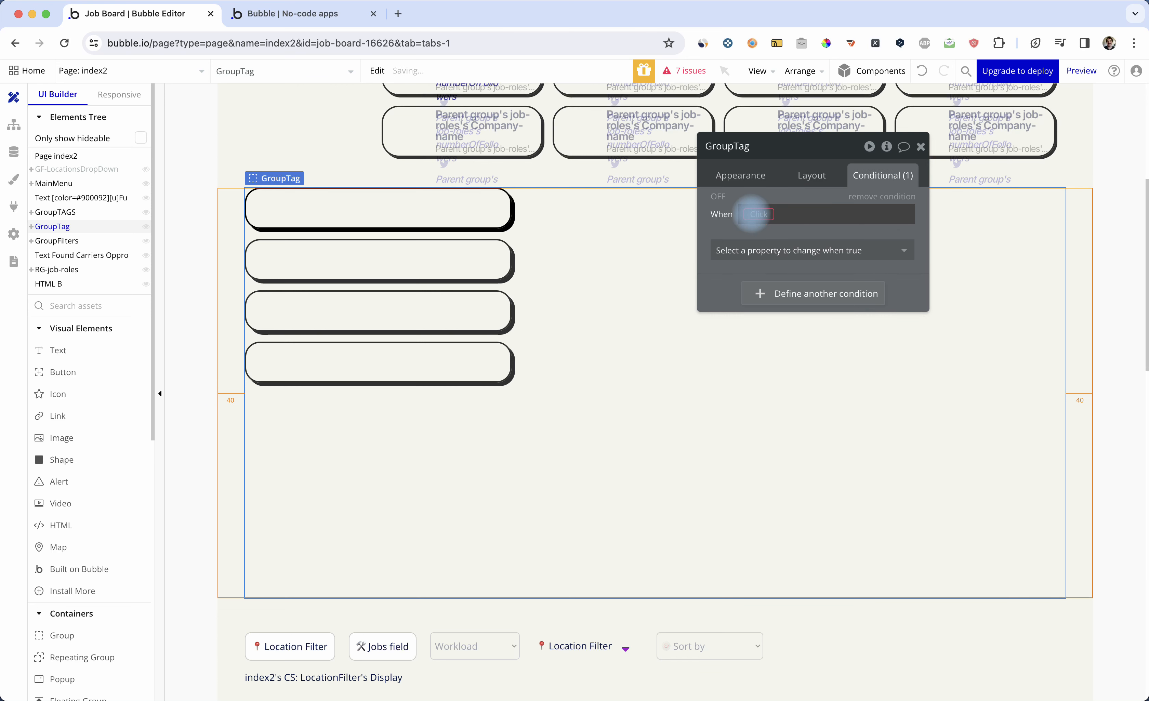
text(this)
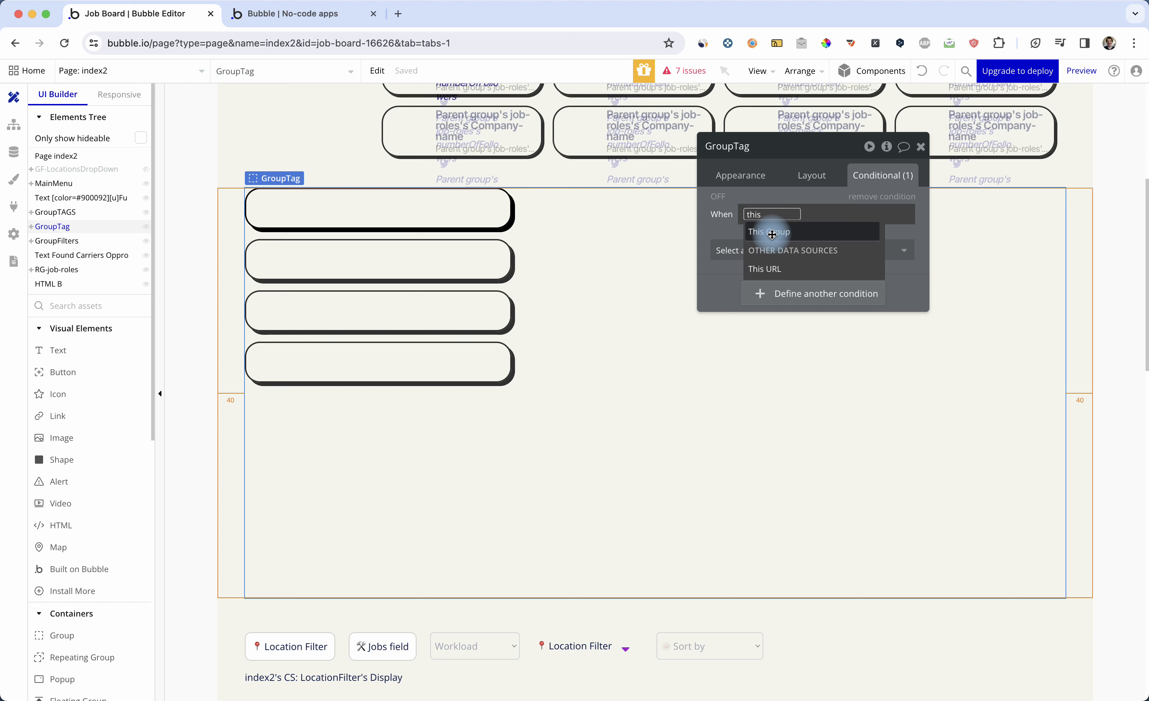
click(772, 232)
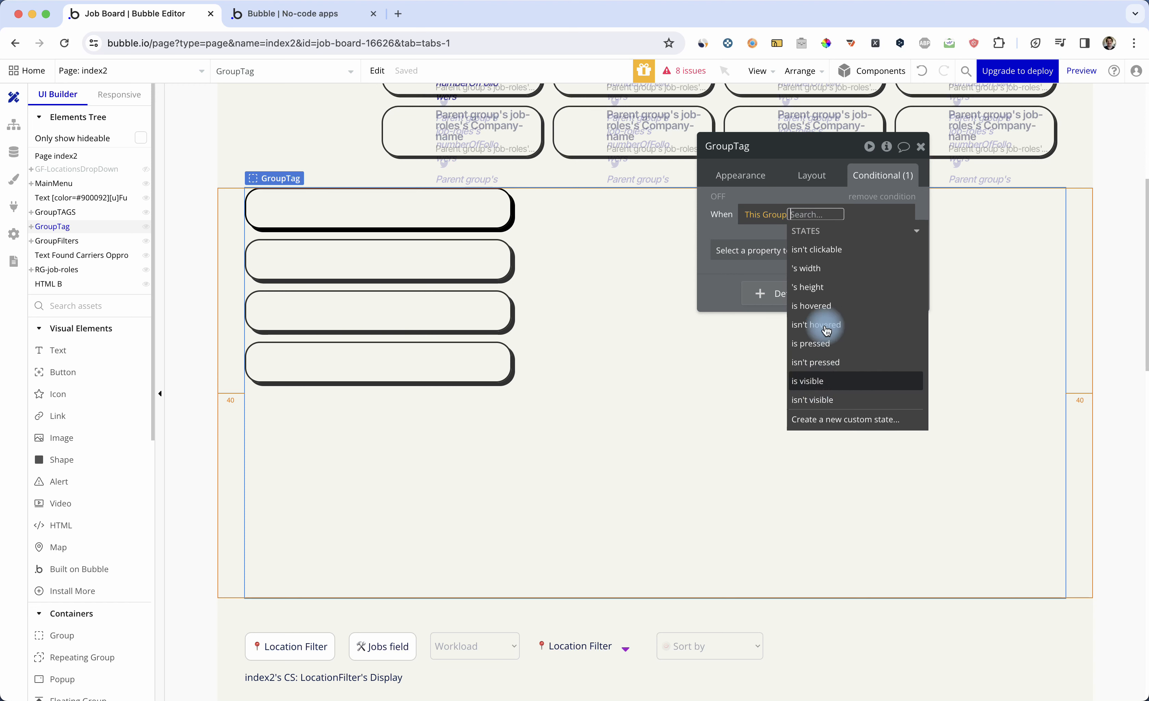
click(812, 303)
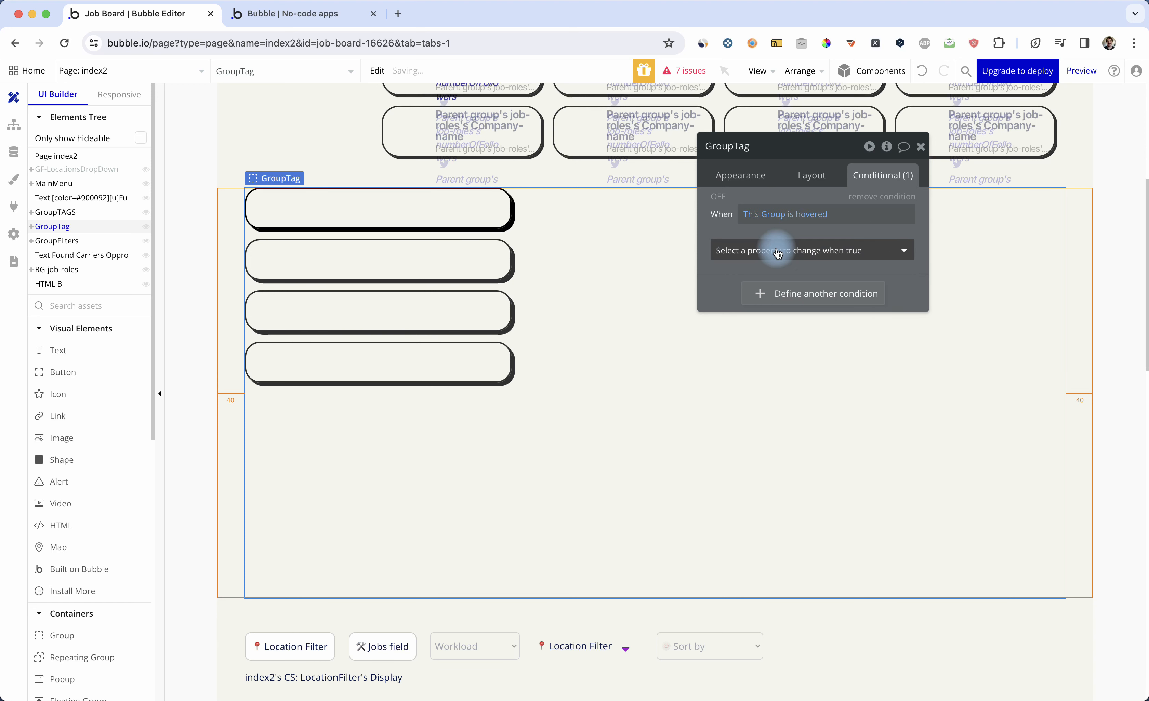
click(776, 248)
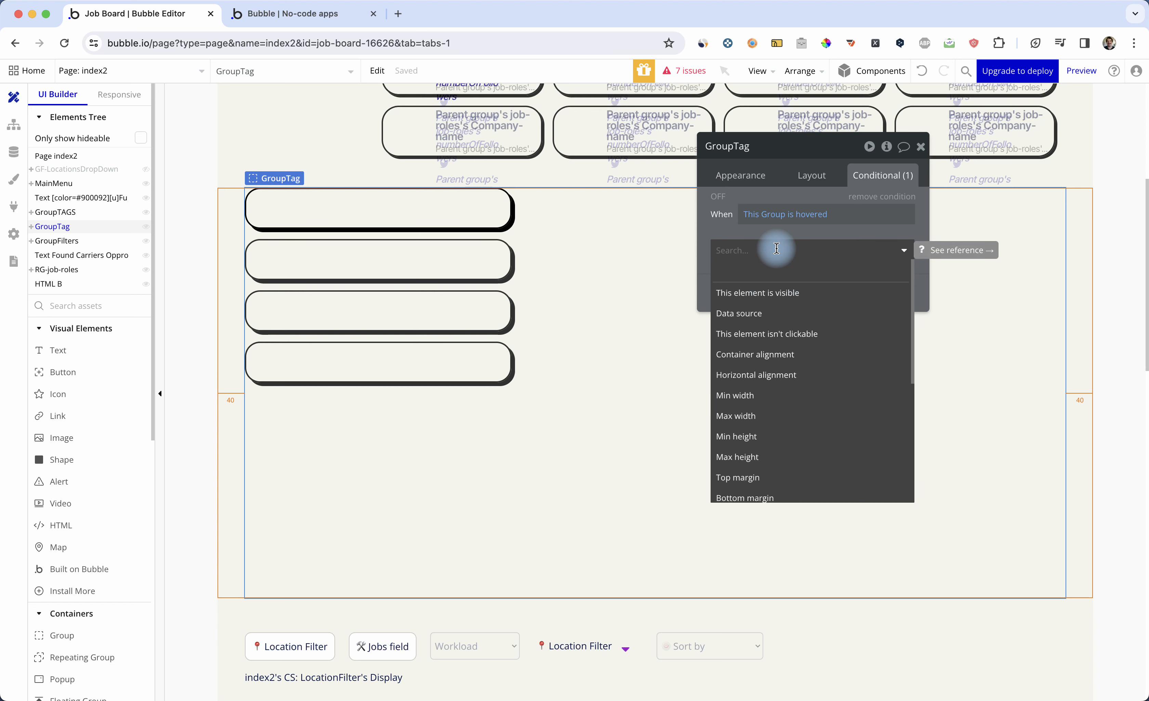
click(762, 178)
scroll(809, 581, down, 3)
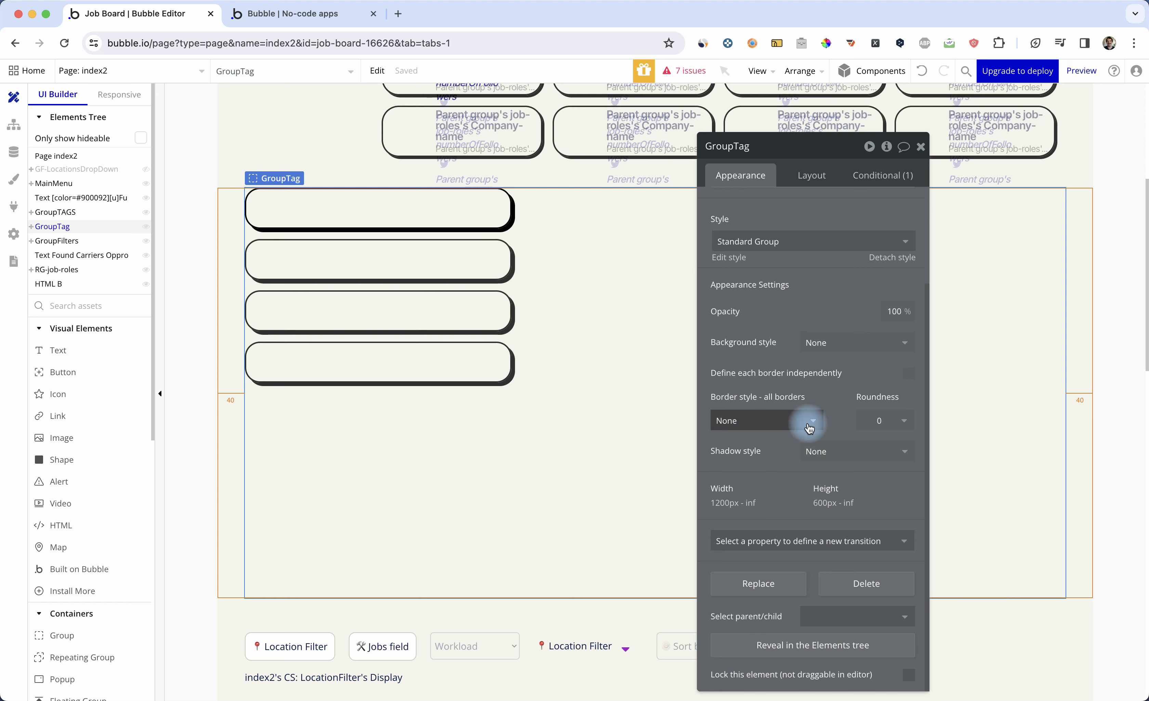
Step: Add a condition to GroupRG-1layer that applies when This Group is hovered
click(475, 212)
scroll(785, 525, down, 1)
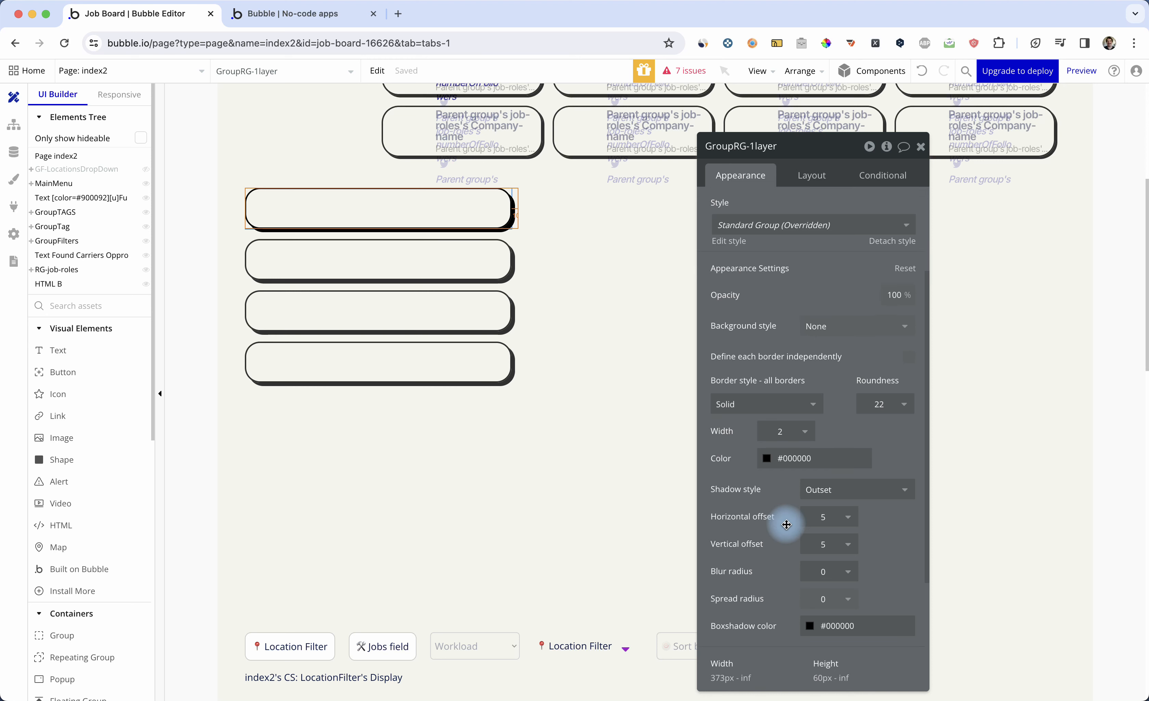
scroll(810, 481, down, 1)
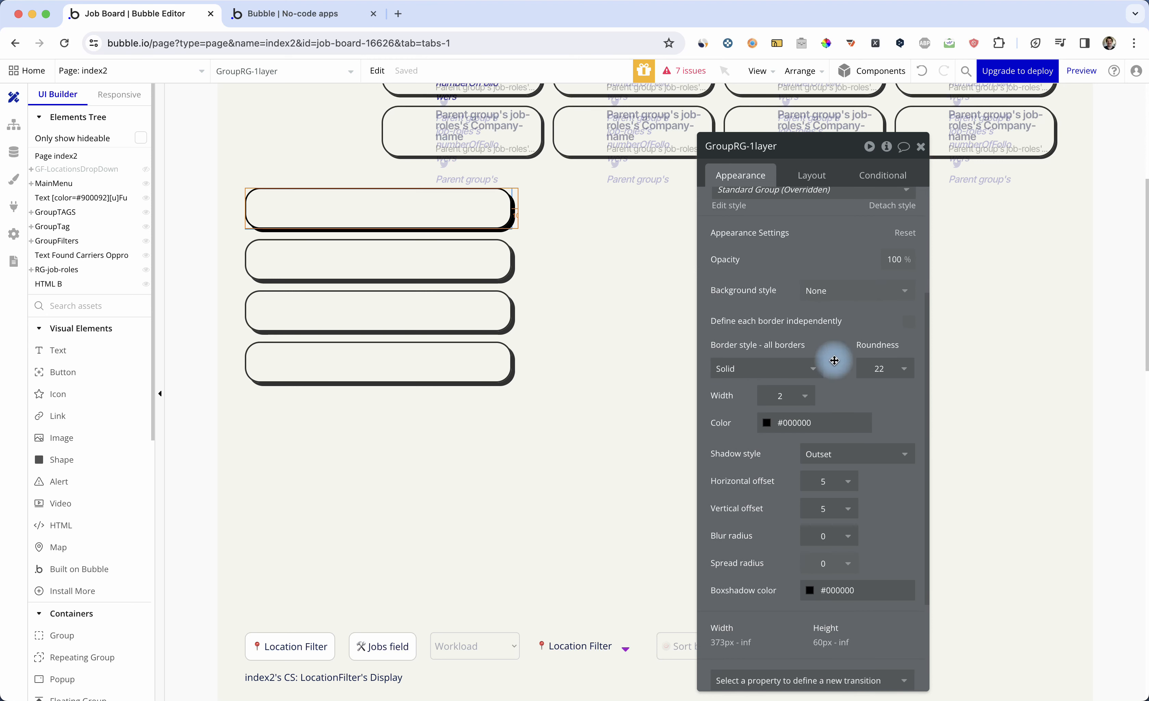
click(883, 175)
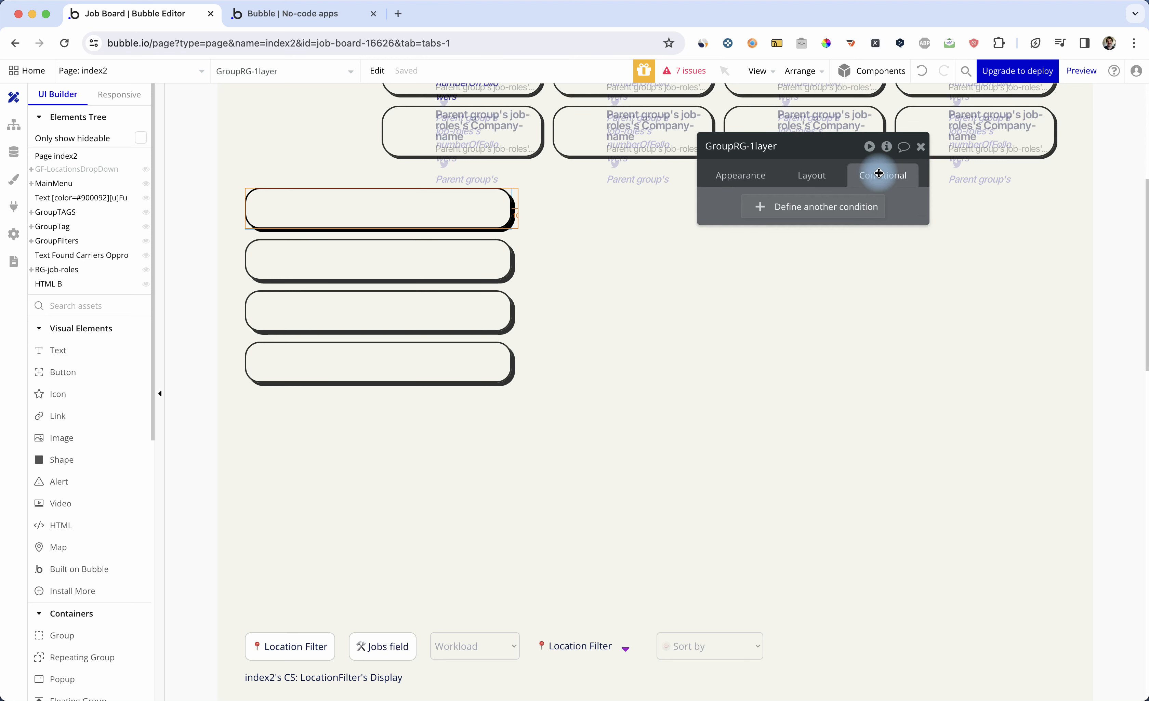
click(824, 208)
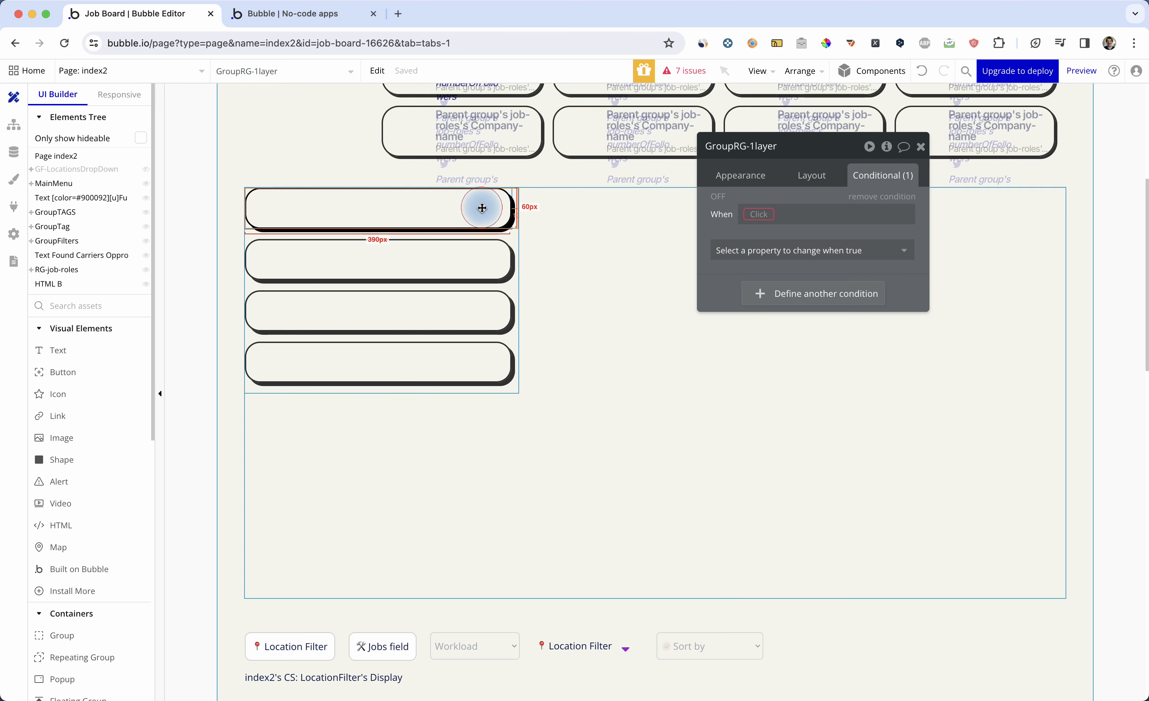
click(764, 214)
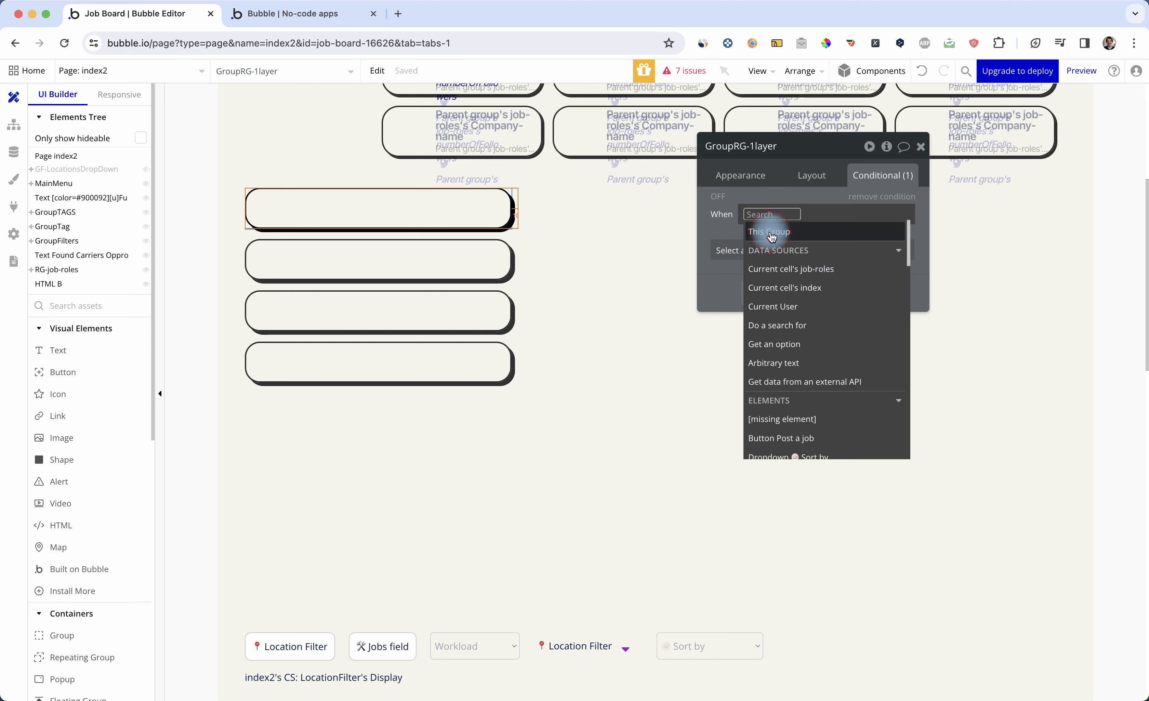
click(769, 231)
click(810, 307)
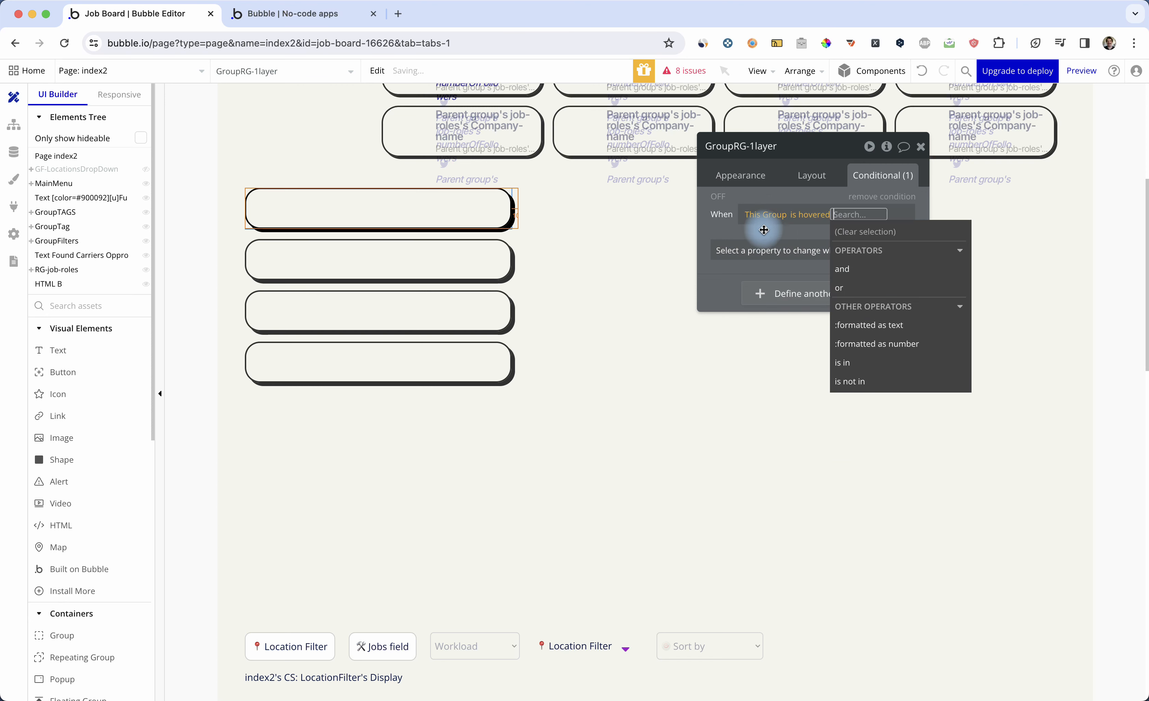
click(762, 228)
Step: Add Border style - all borders as Solid and Background style as Flat color to GroupRG-1layer's hover condition
text(styl)
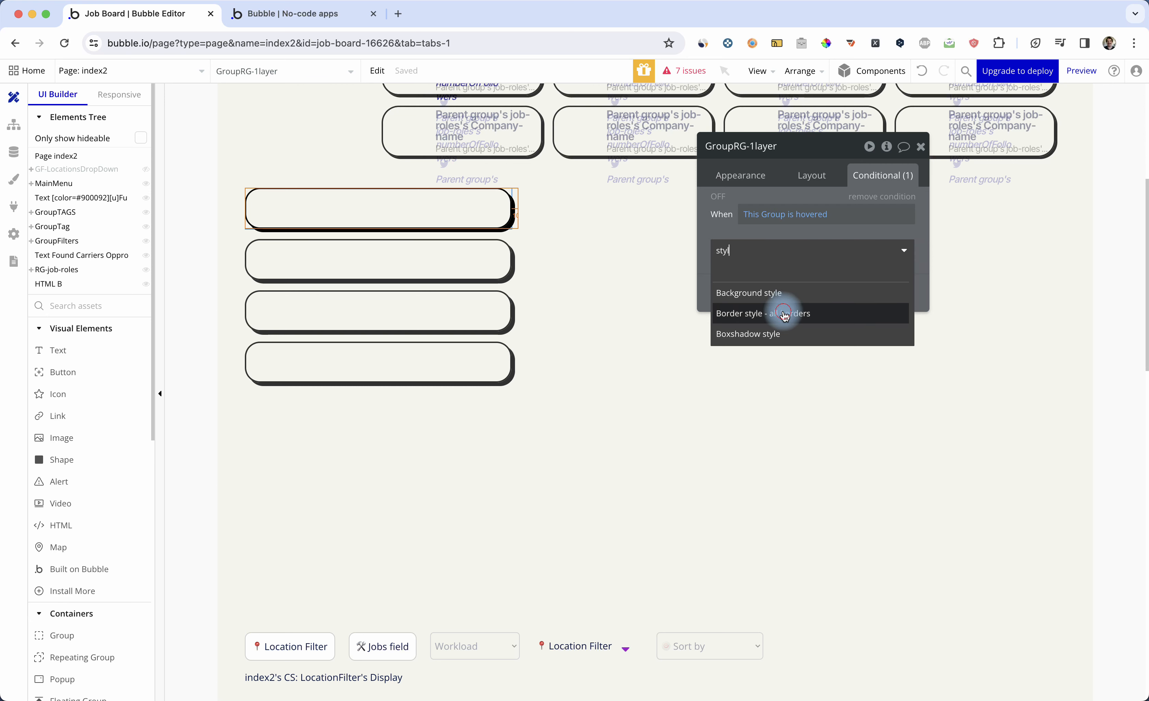
click(783, 314)
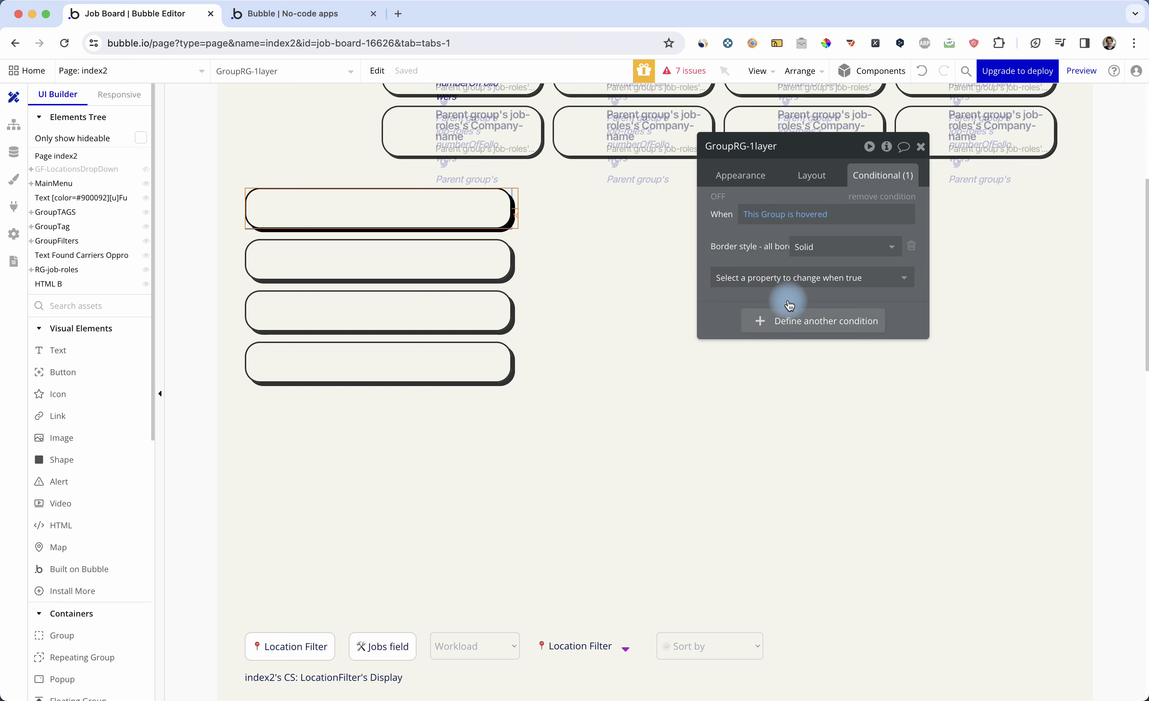
click(821, 246)
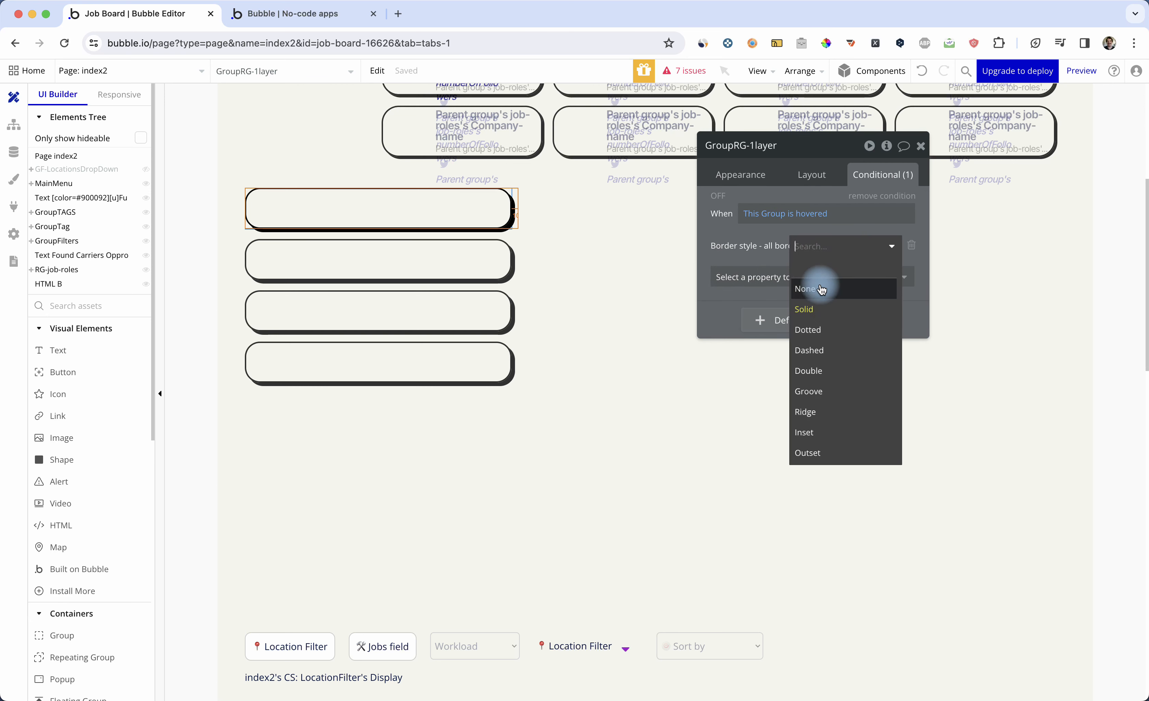
click(812, 309)
click(801, 289)
text(styl)
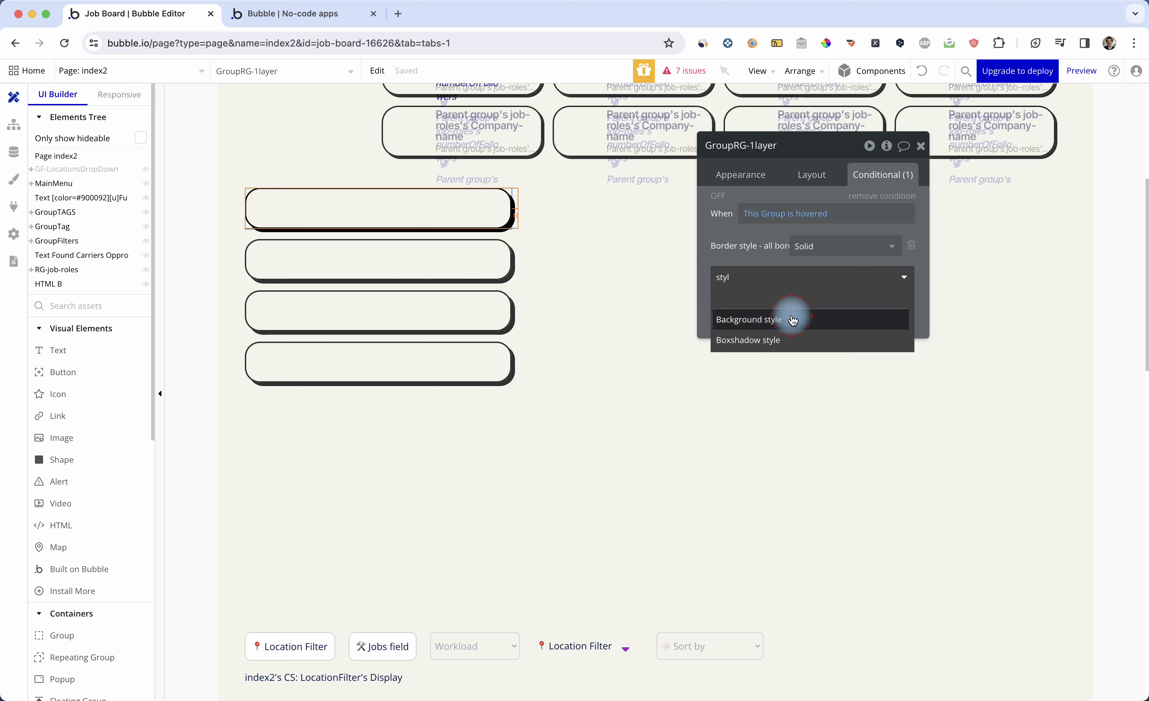
click(792, 320)
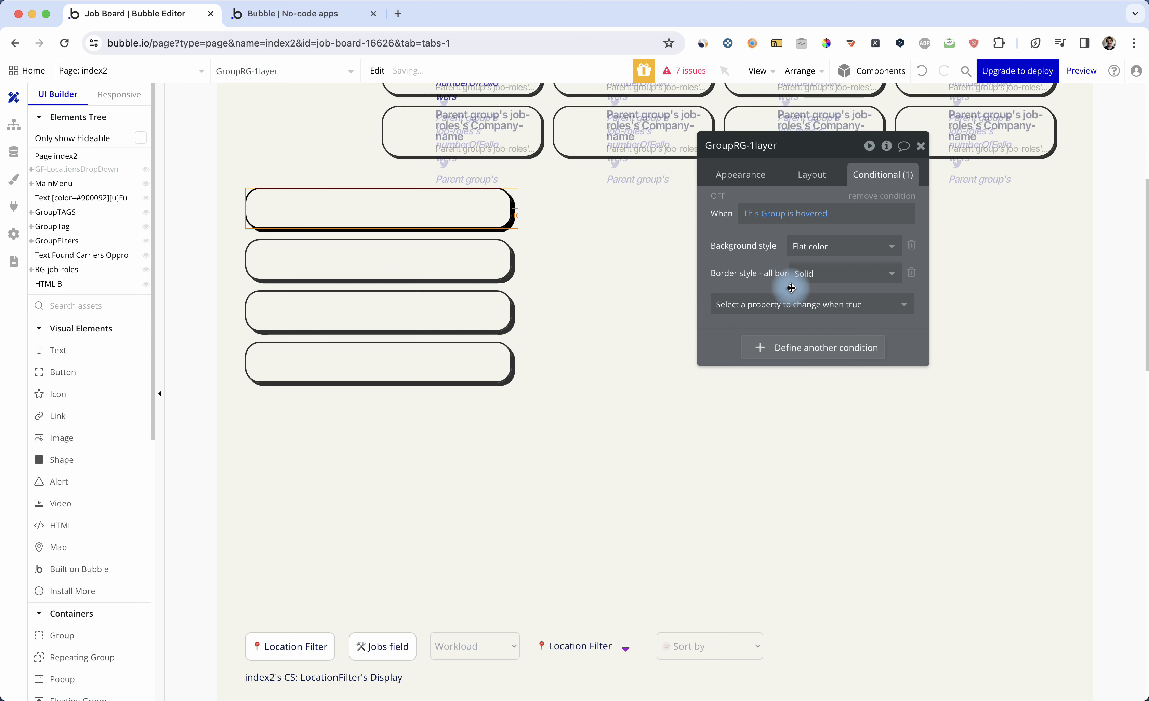
click(809, 251)
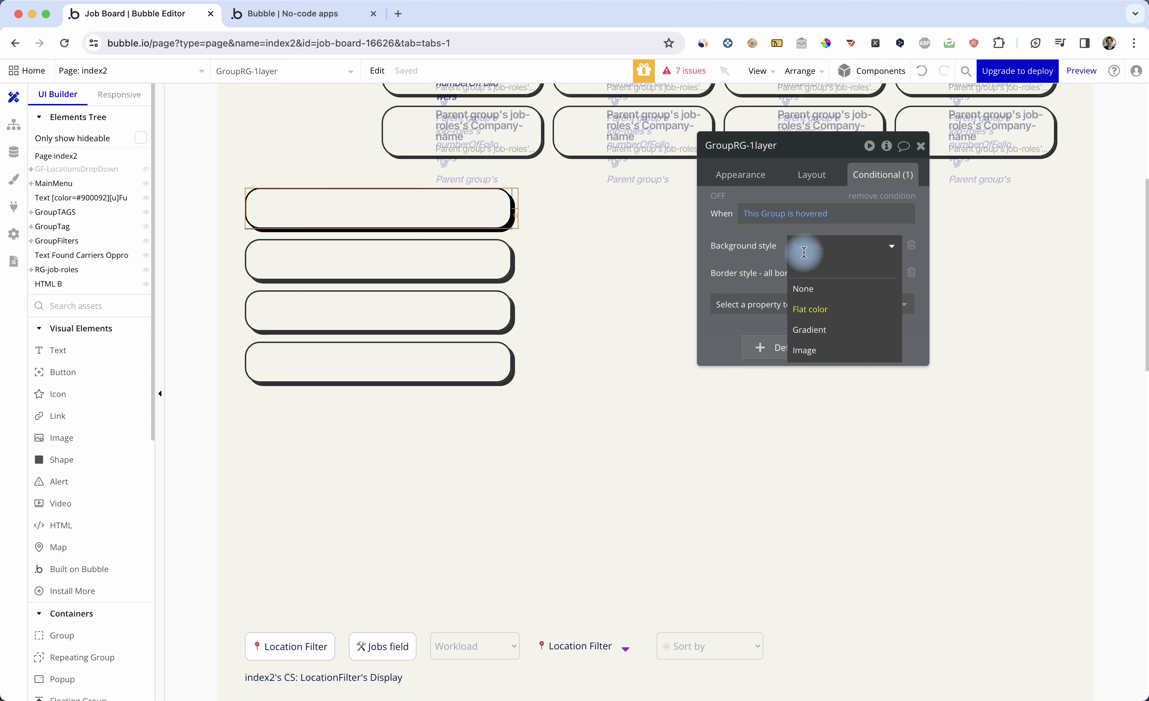
click(776, 263)
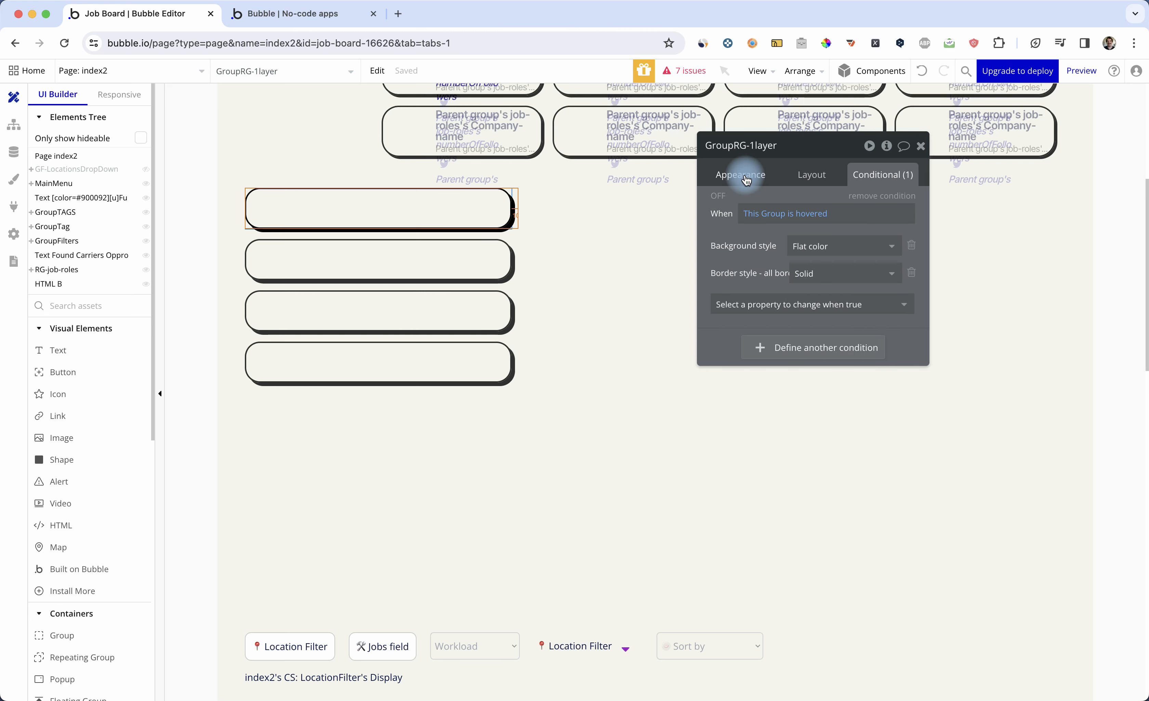
Step: Remove the border style and background style properties from GroupRG-1layer's hover condition
click(745, 175)
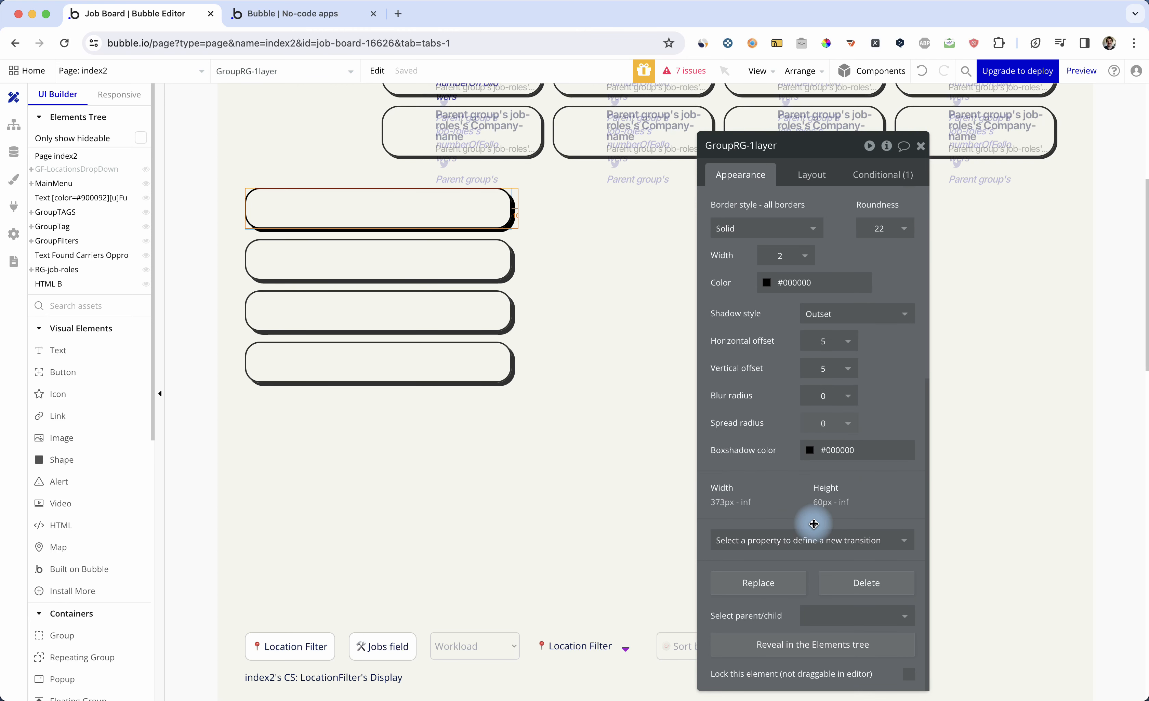
scroll(773, 331, up, 1)
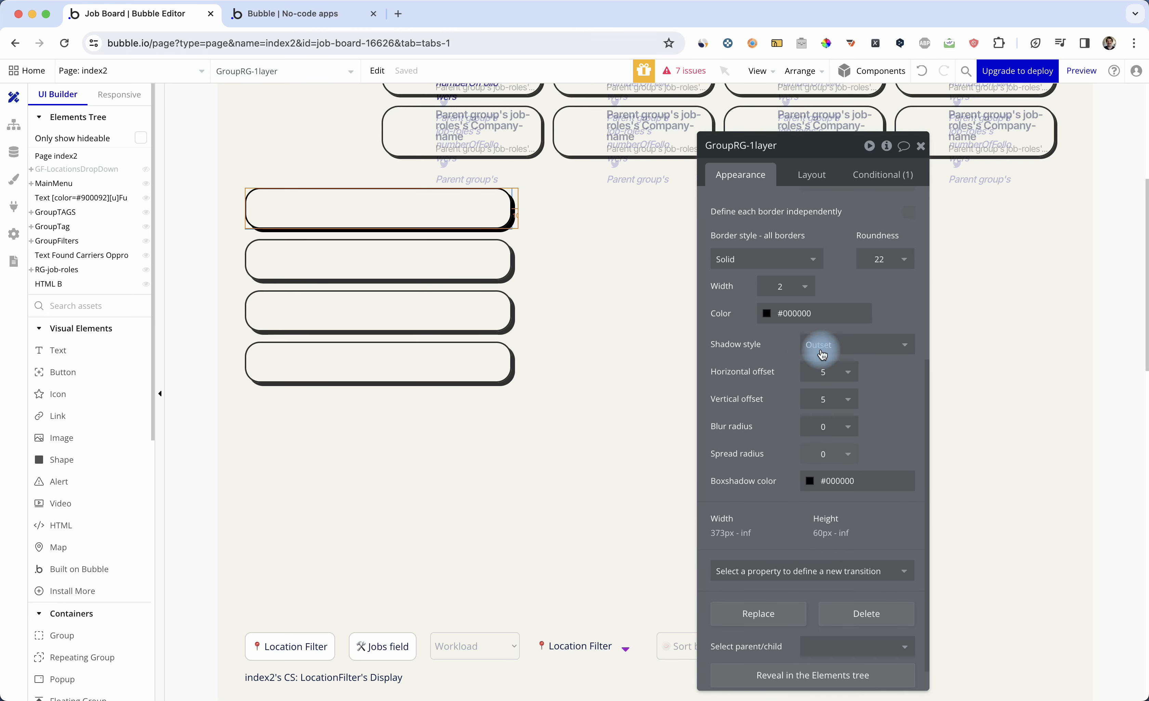
click(876, 178)
click(911, 273)
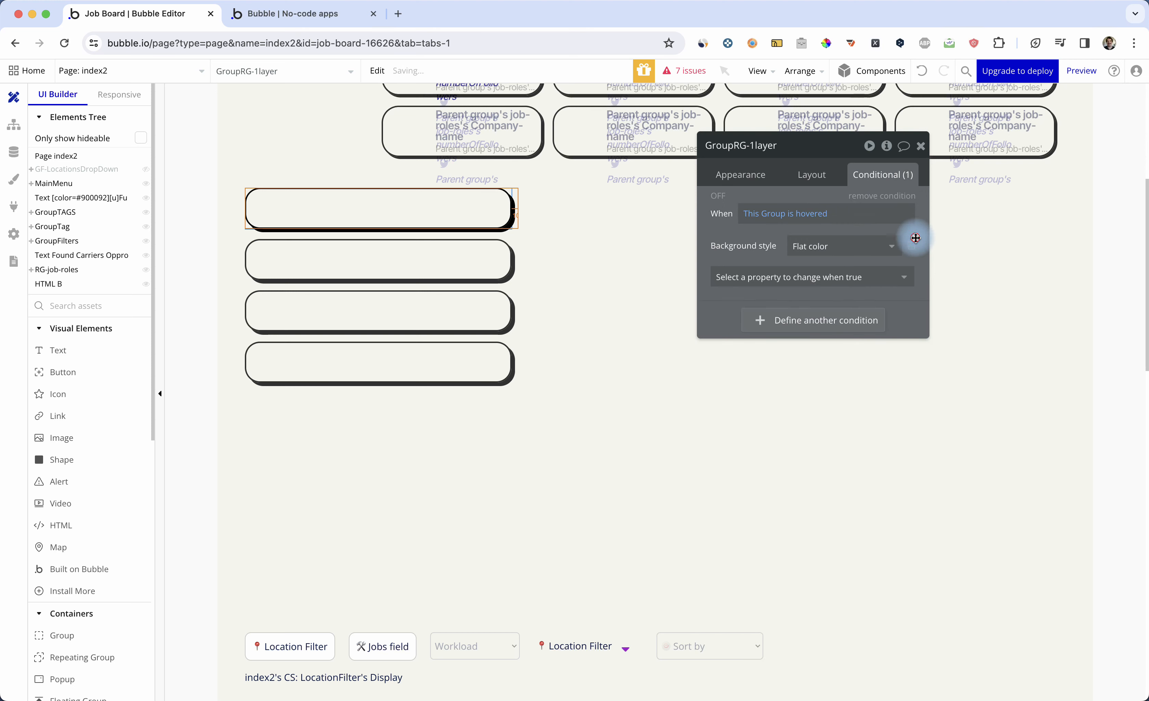
click(842, 246)
Step: Add Boxshadow style with the Outset option to GroupRG-1layer's hover condition and review the group's base shadow settings
text(shad)
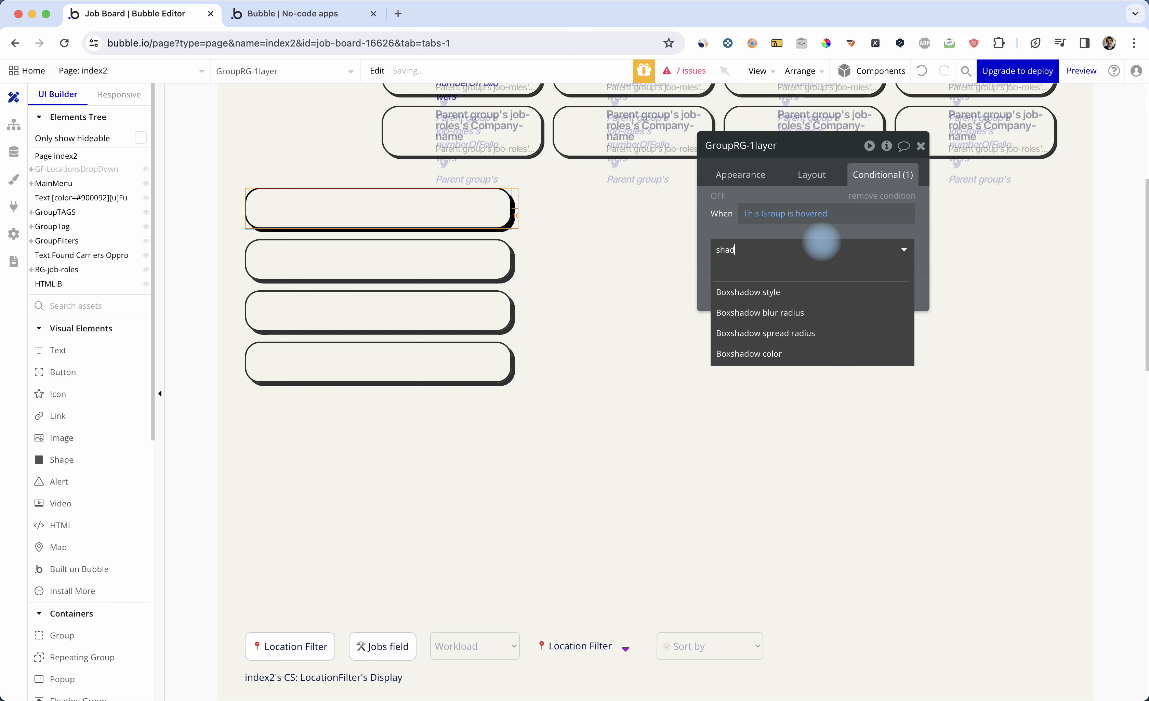
click(810, 291)
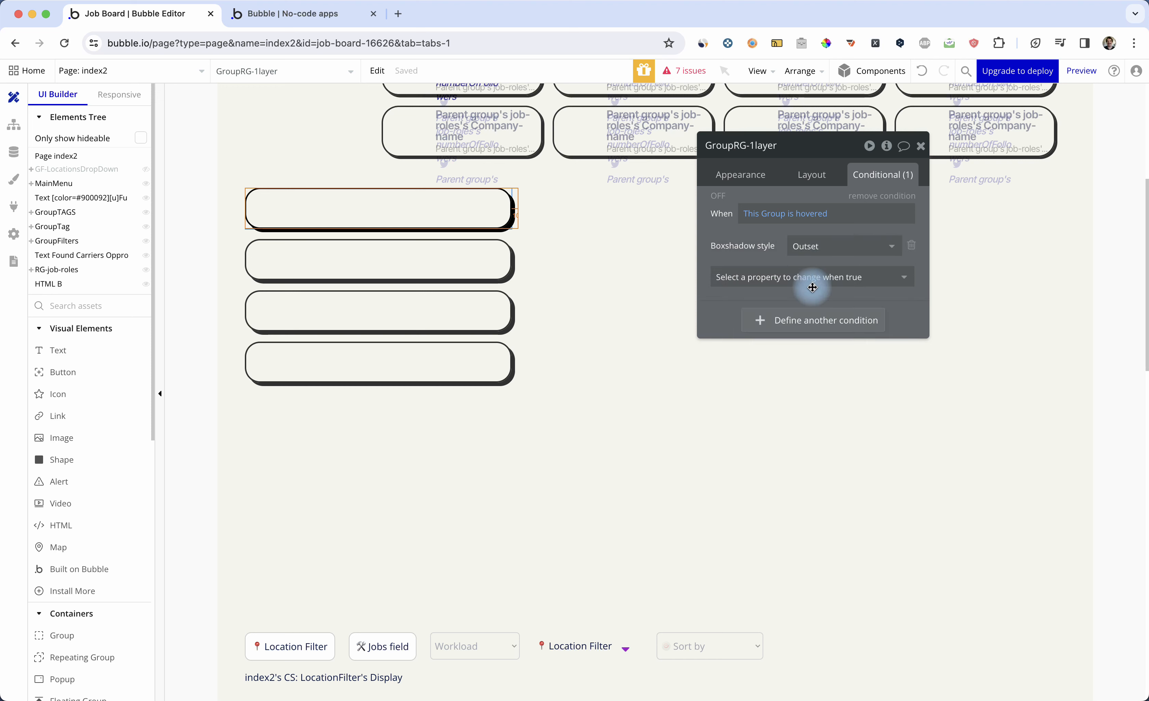
click(817, 248)
click(818, 276)
click(818, 275)
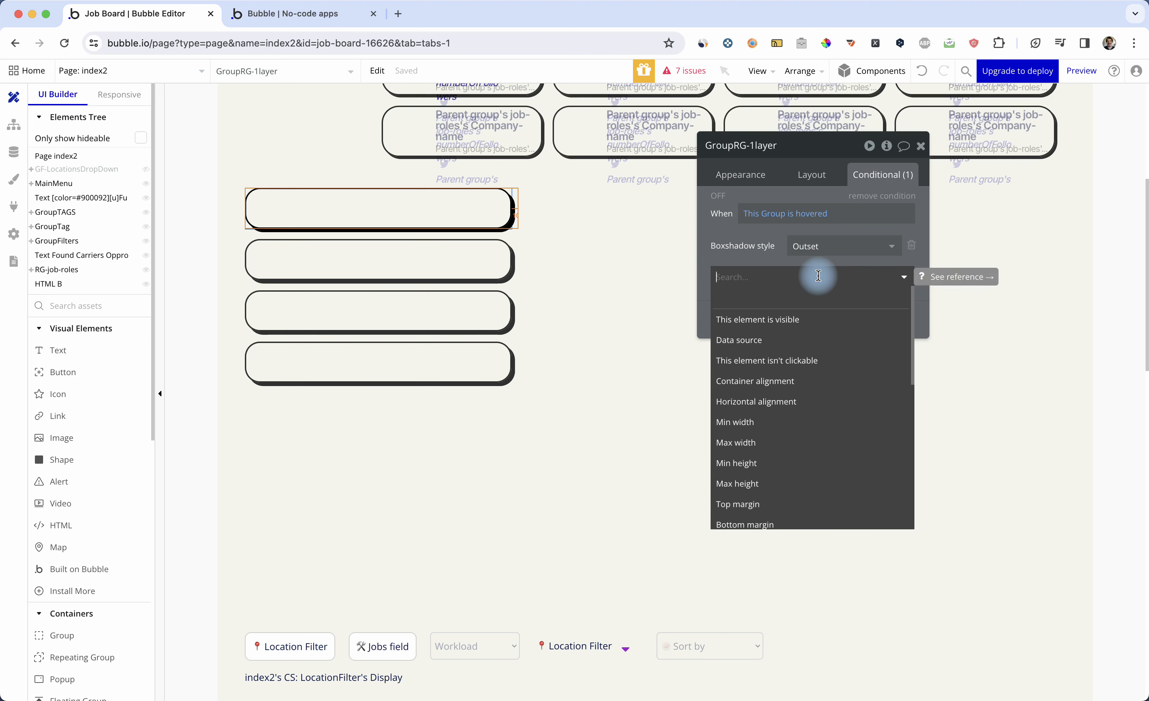
click(757, 178)
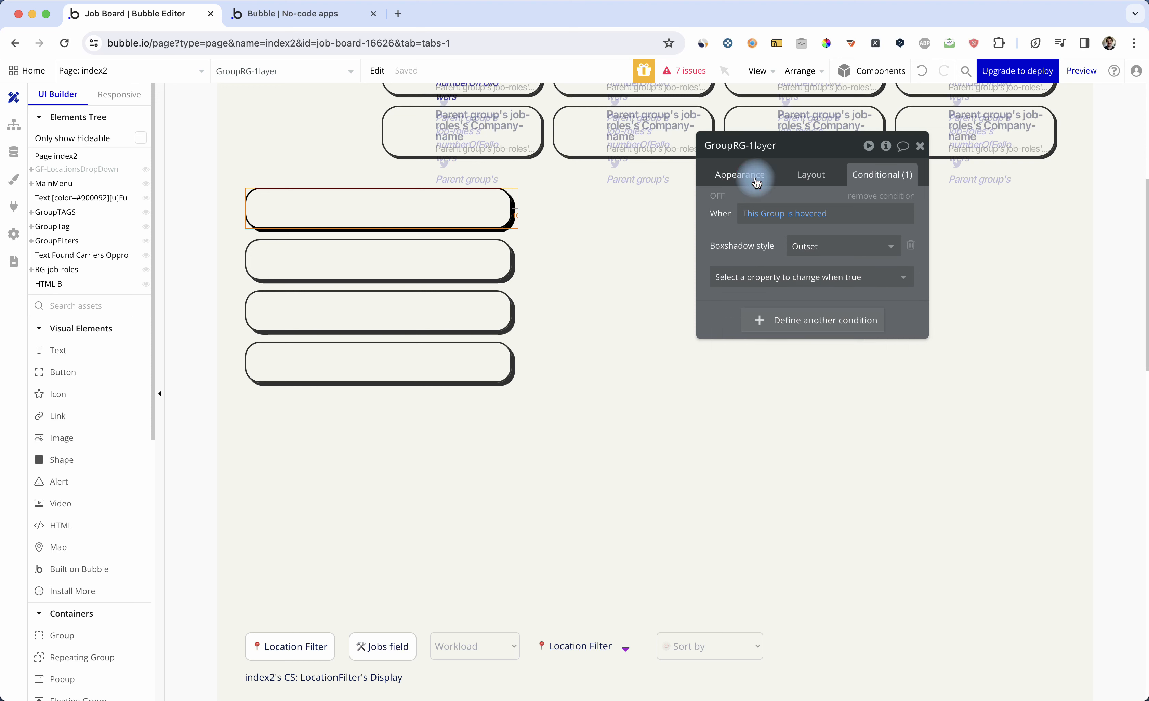
click(751, 178)
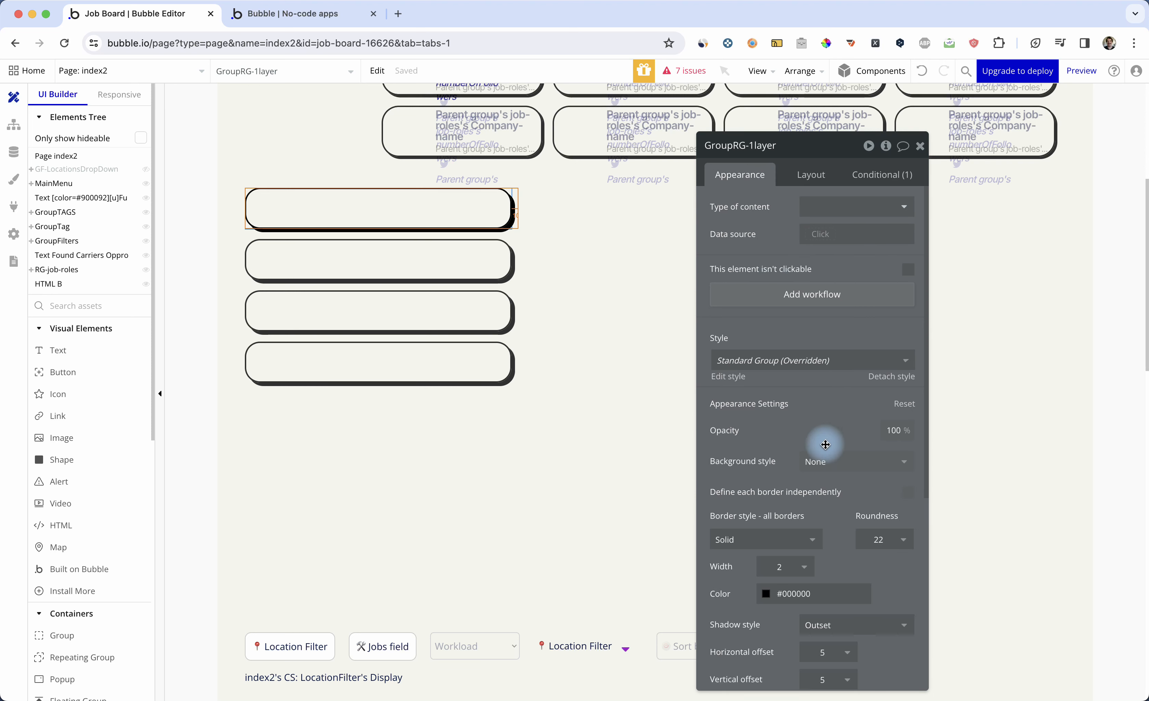
scroll(827, 441, down, 3)
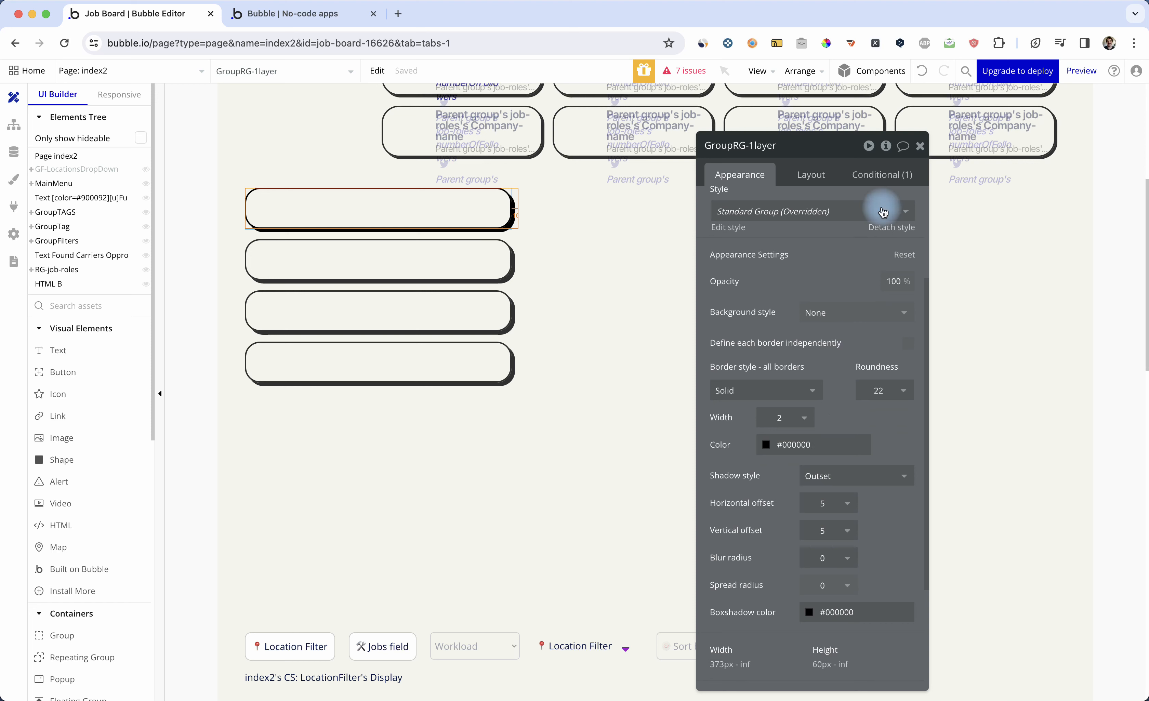
click(897, 177)
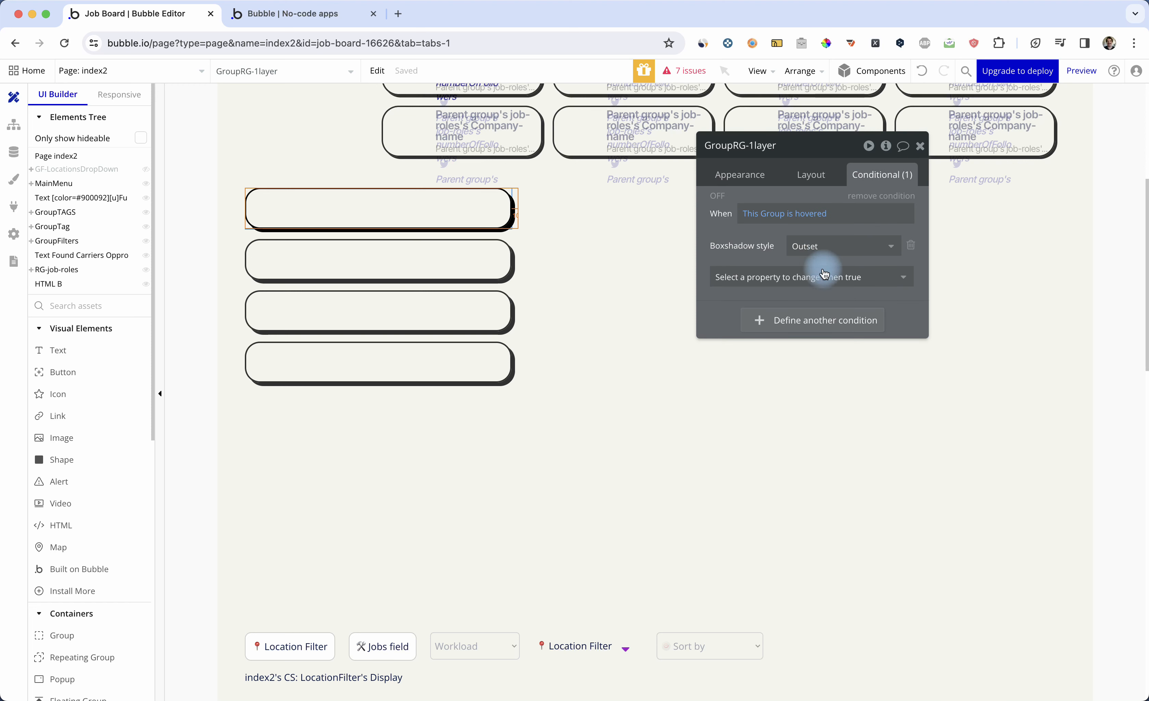
Step: Add a Horizontal offset of 2 to GroupRG-1layer's hover condition and check the cards on the preview page
click(823, 273)
text(hor)
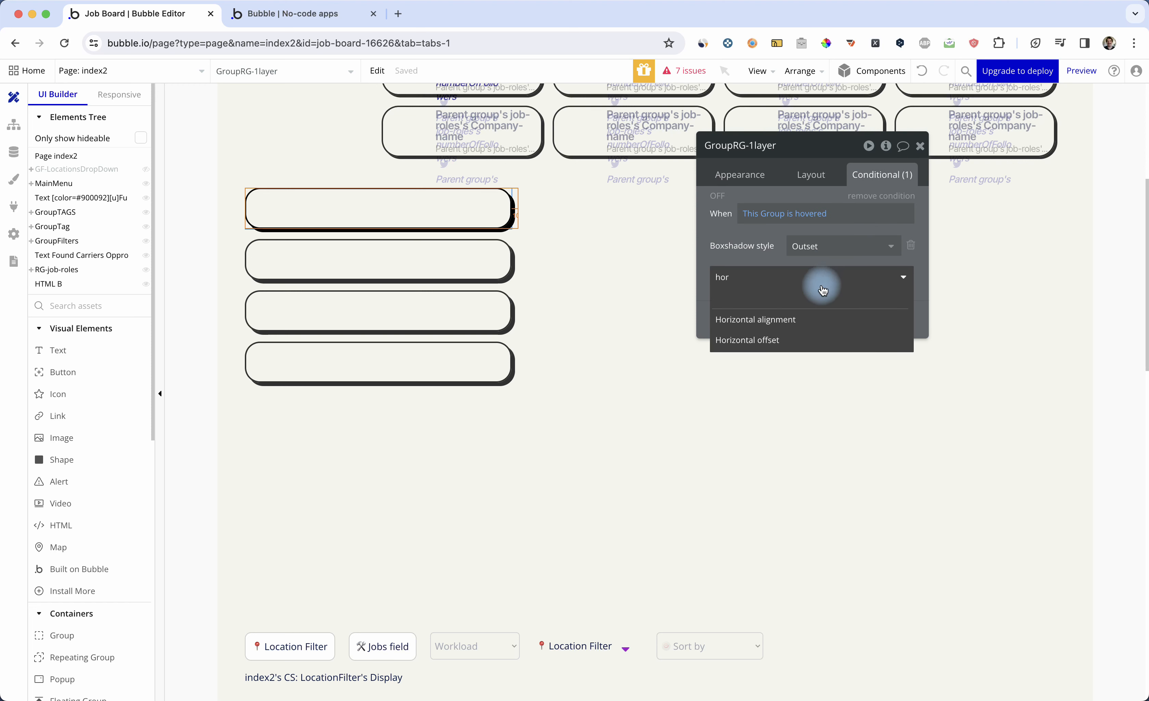
click(790, 339)
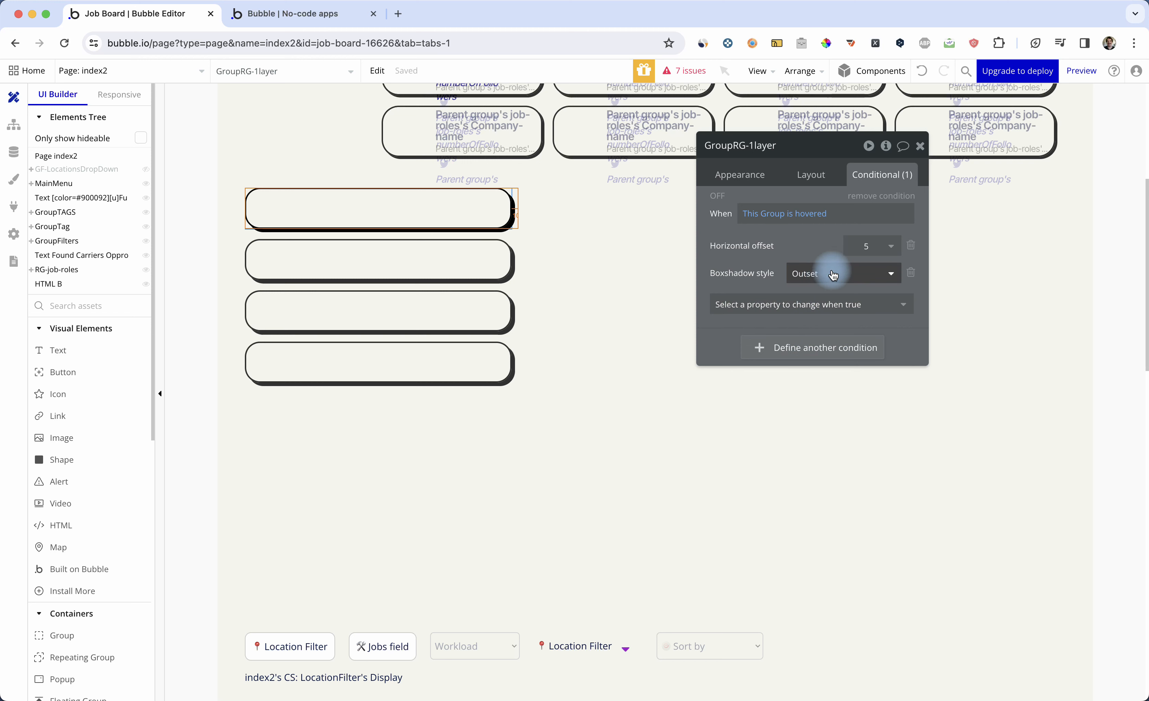
click(868, 246)
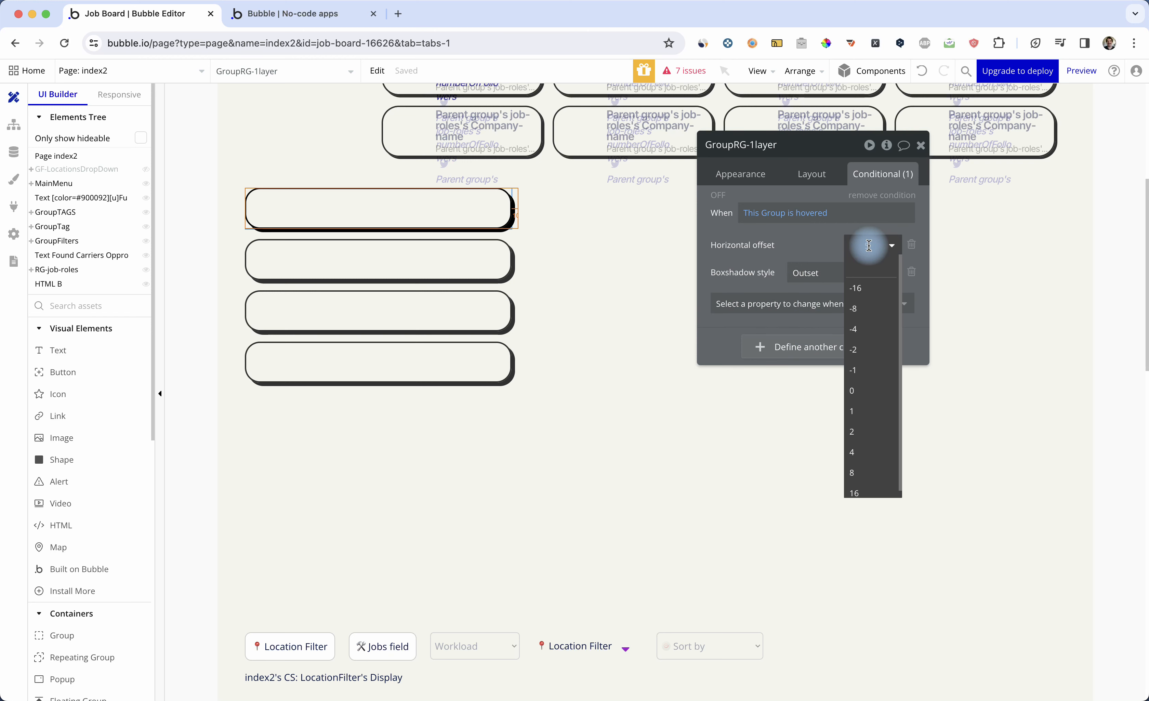
click(871, 245)
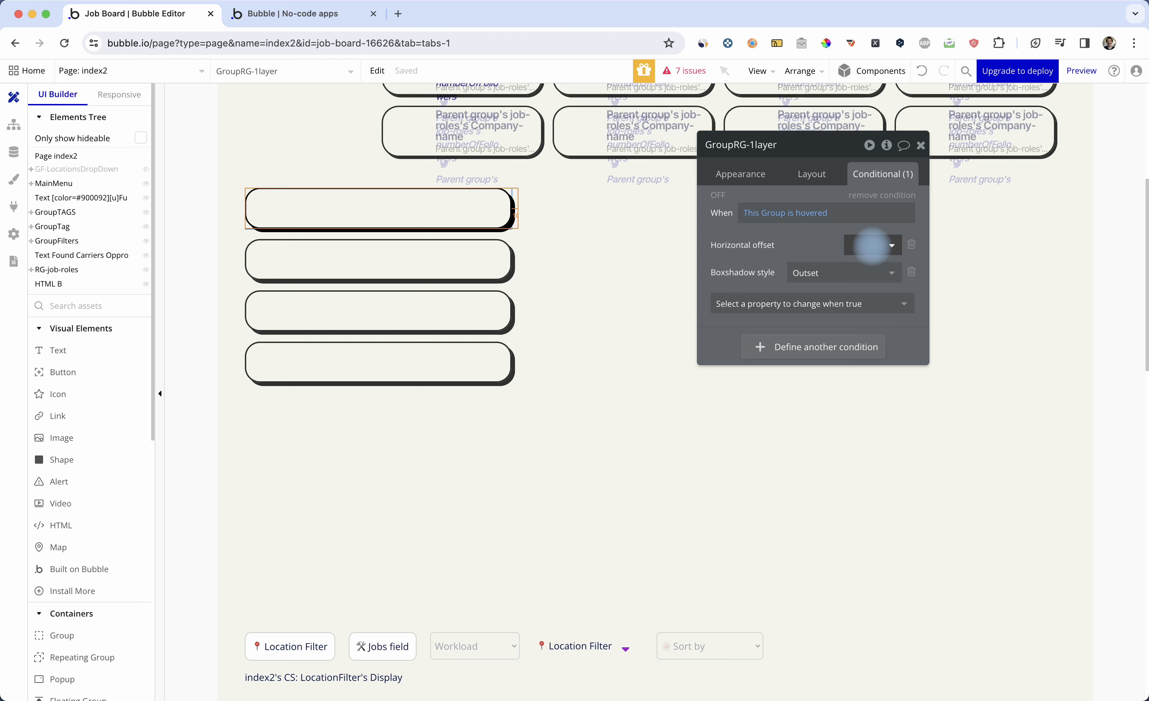
text(2)
click(833, 274)
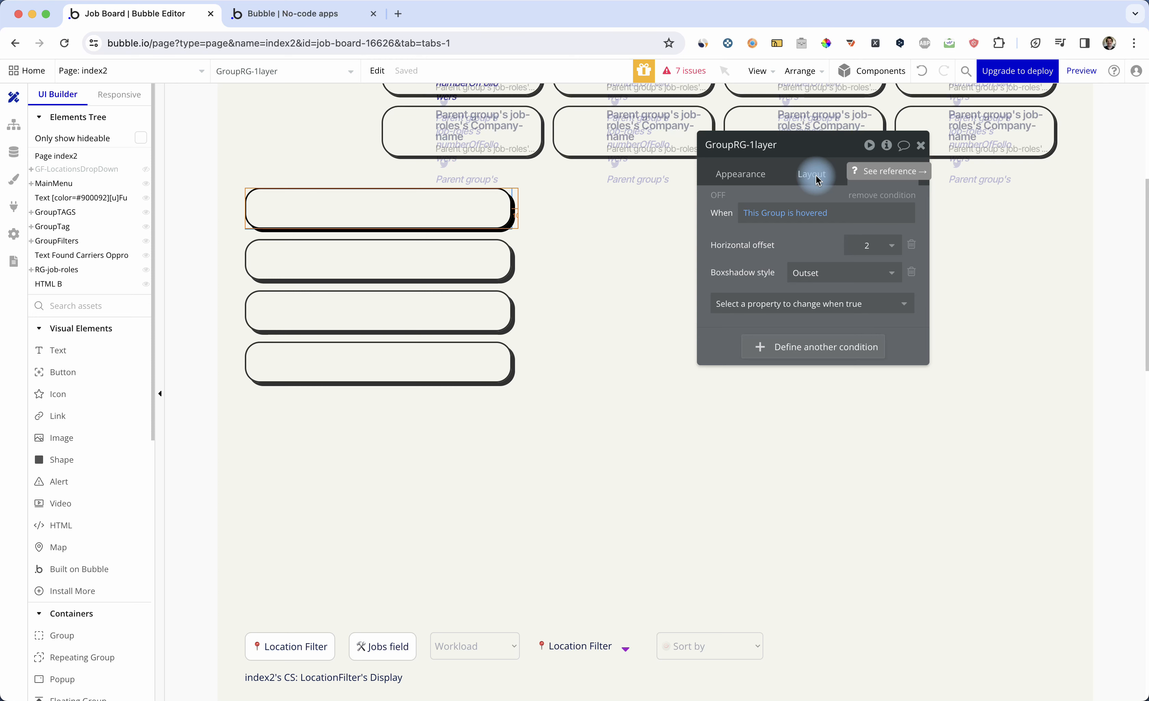
key(ctrl+Tab)
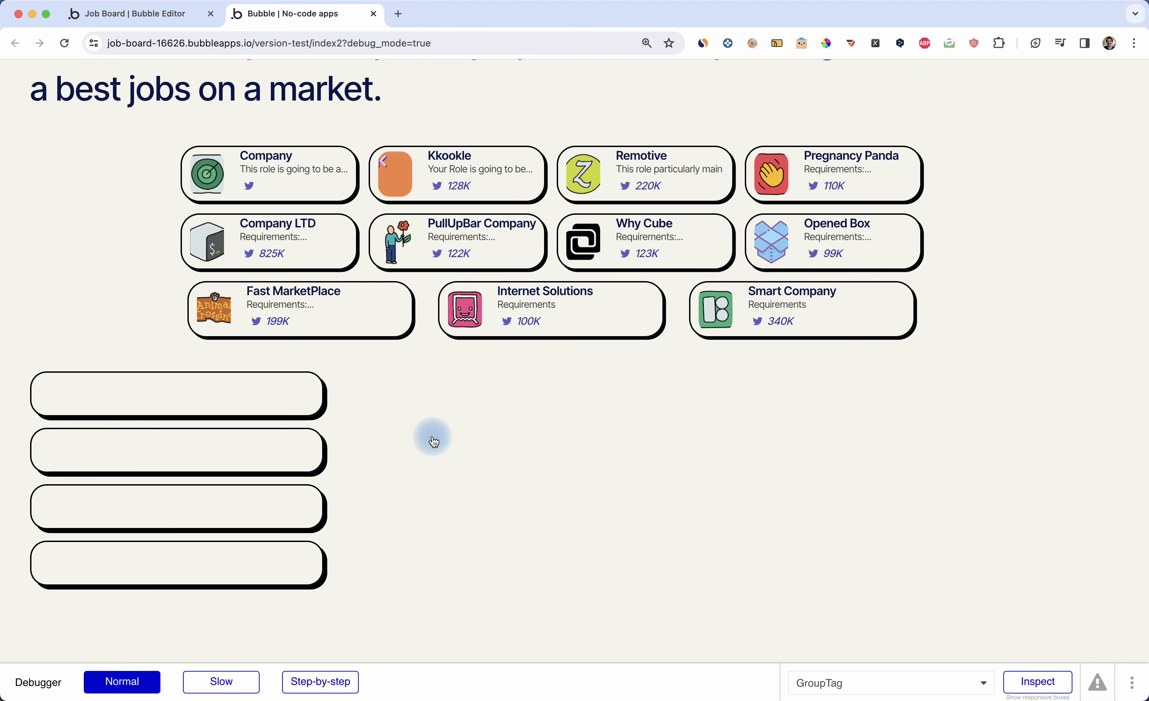
key(ctrl+shift+Tab)
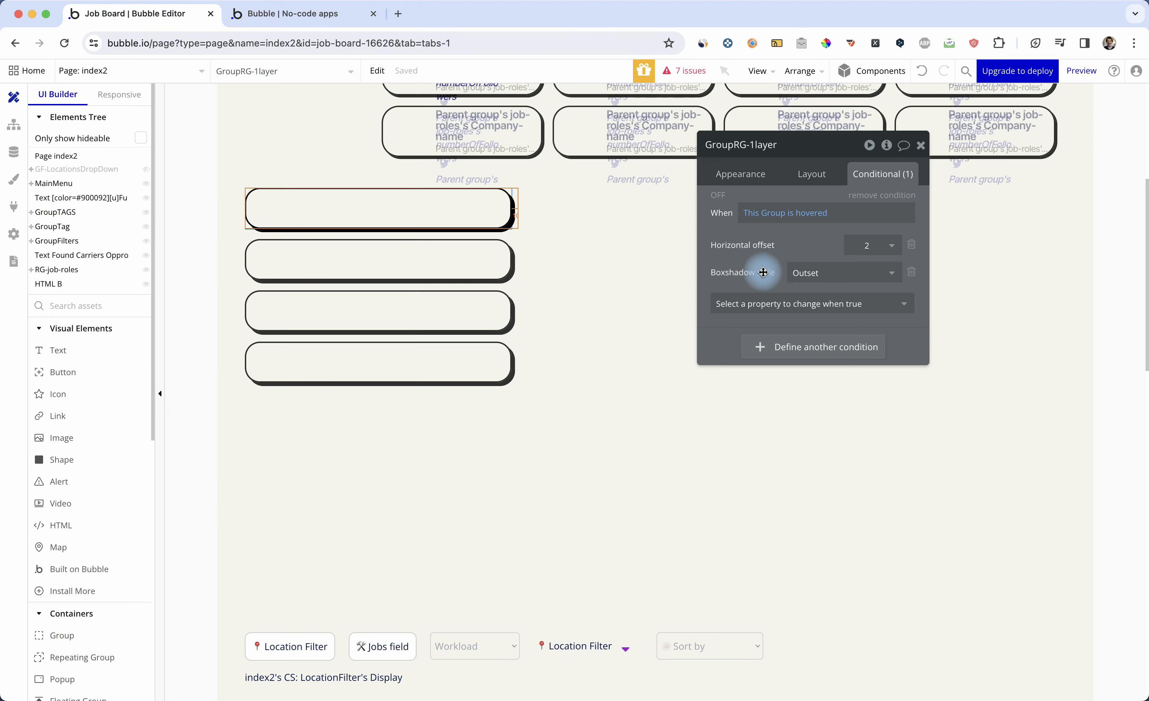
Step: Add a Vertical offset of 2 to GroupRG-1layer's hover condition and check the cards on the preview page
click(749, 184)
scroll(769, 405, down, 3)
scroll(782, 453, up, 3)
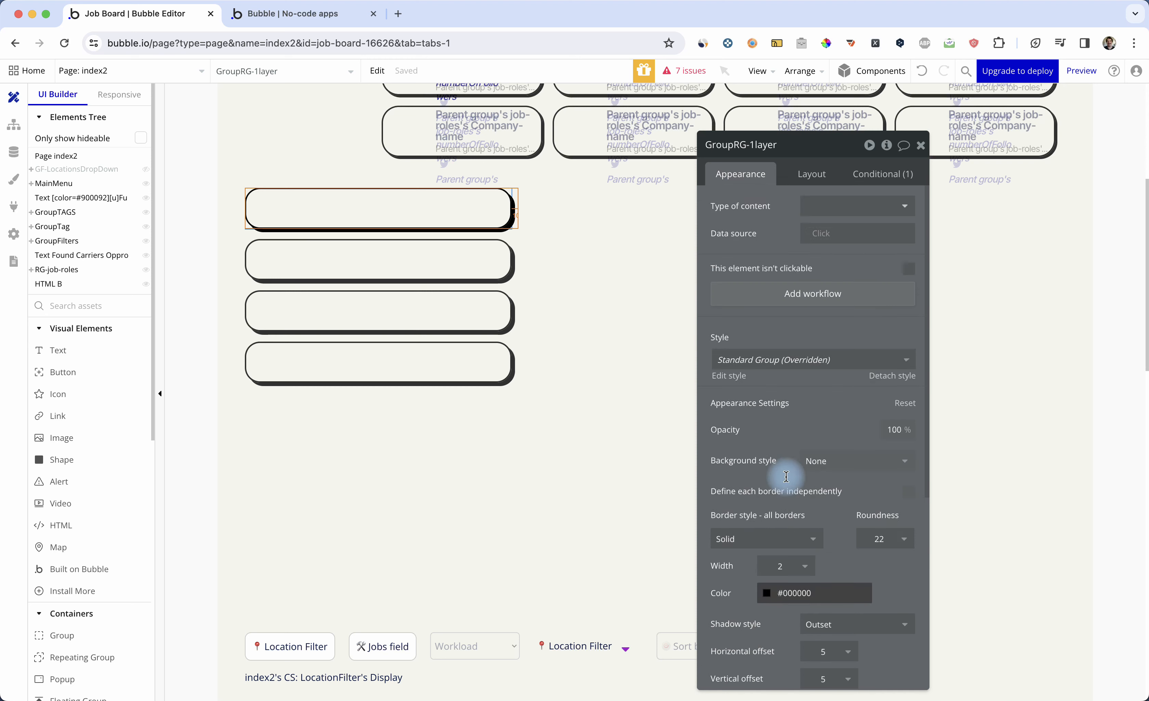
click(882, 174)
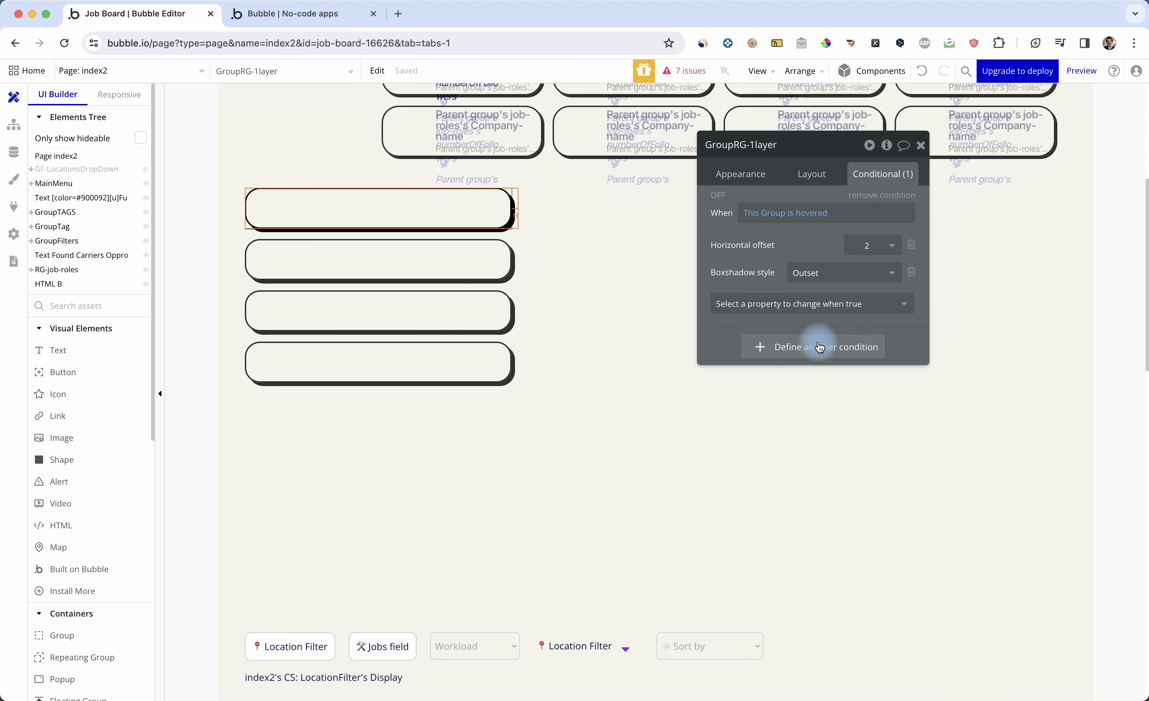
click(811, 303)
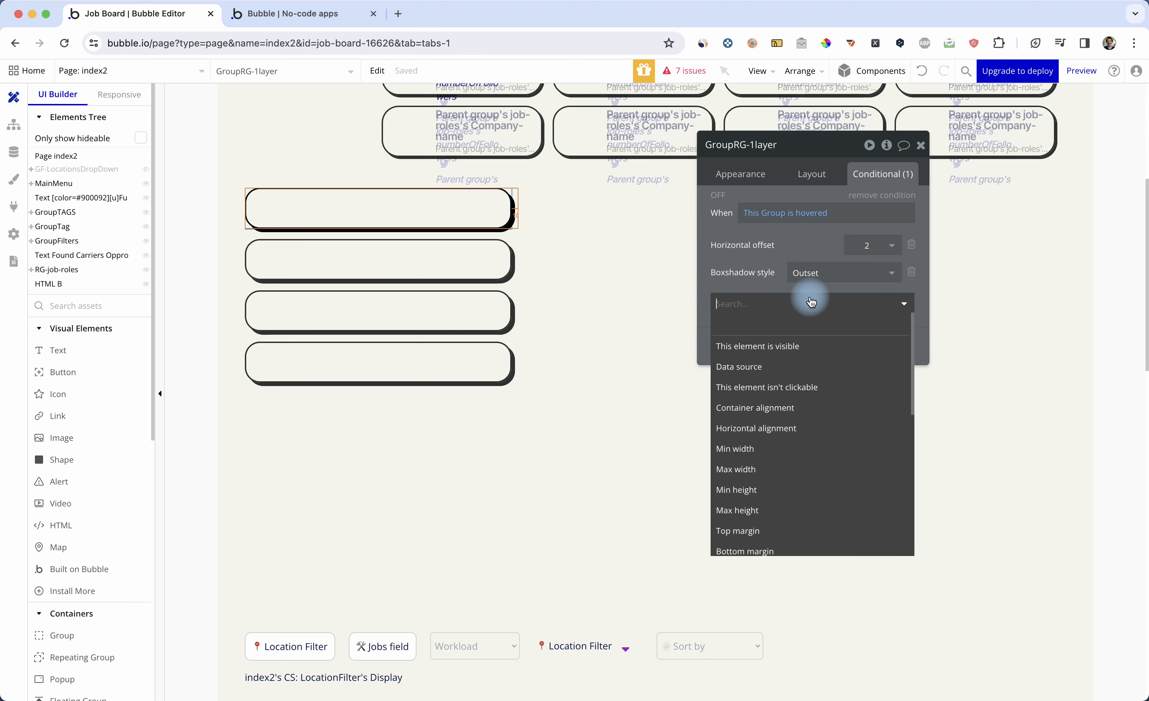
text(ver)
click(797, 350)
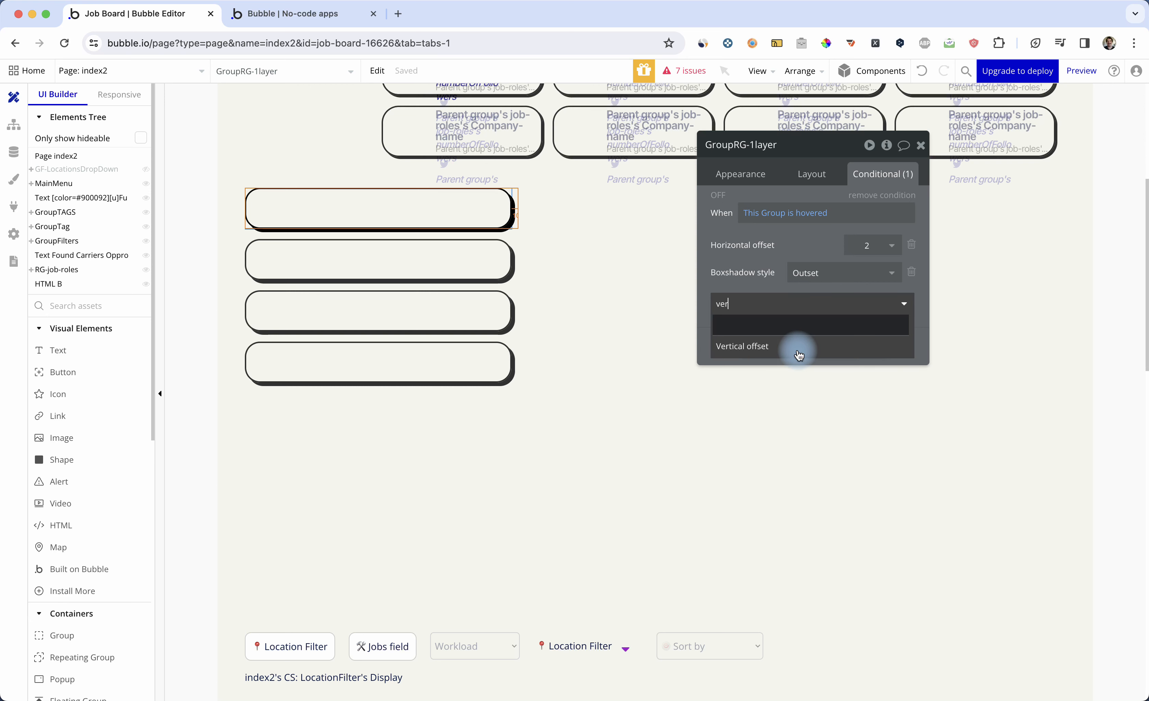
click(869, 298)
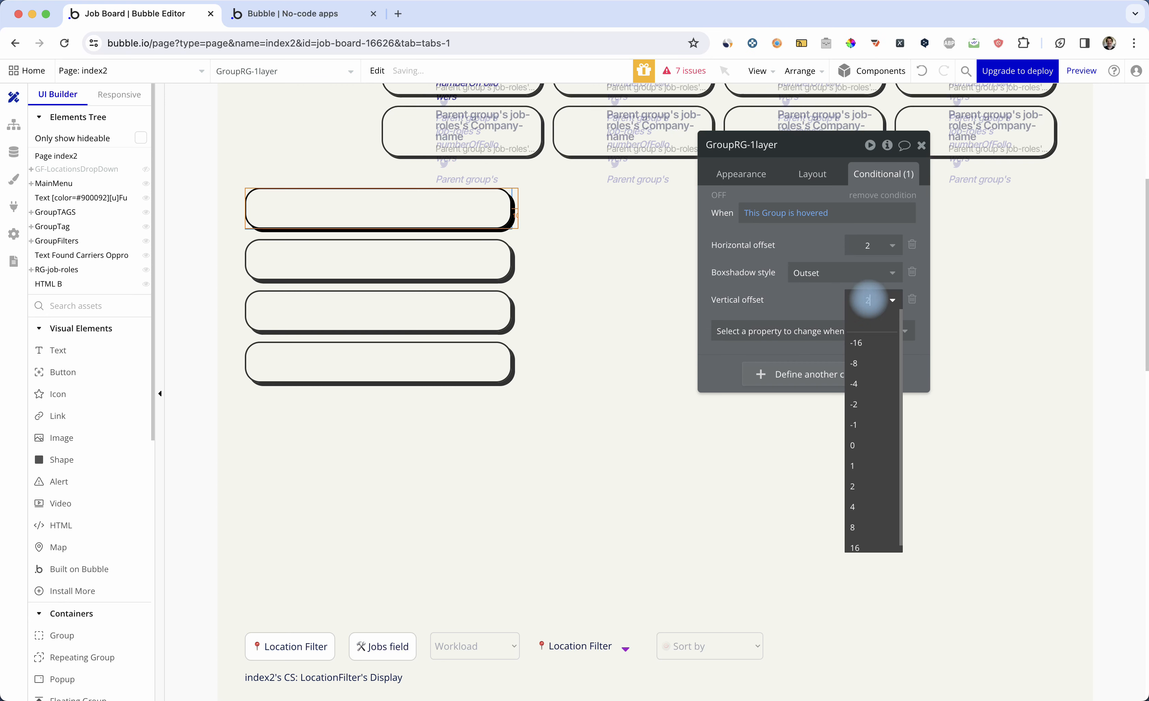
click(869, 299)
key(ctrl+Tab)
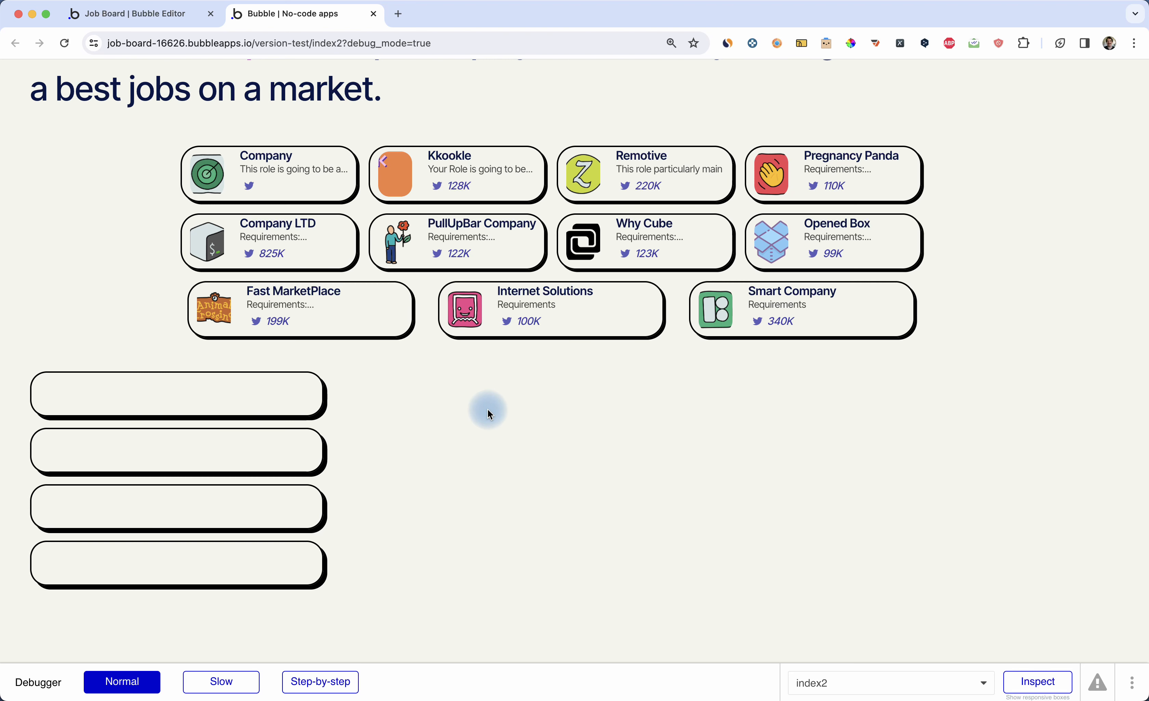
key(ctrl+Tab)
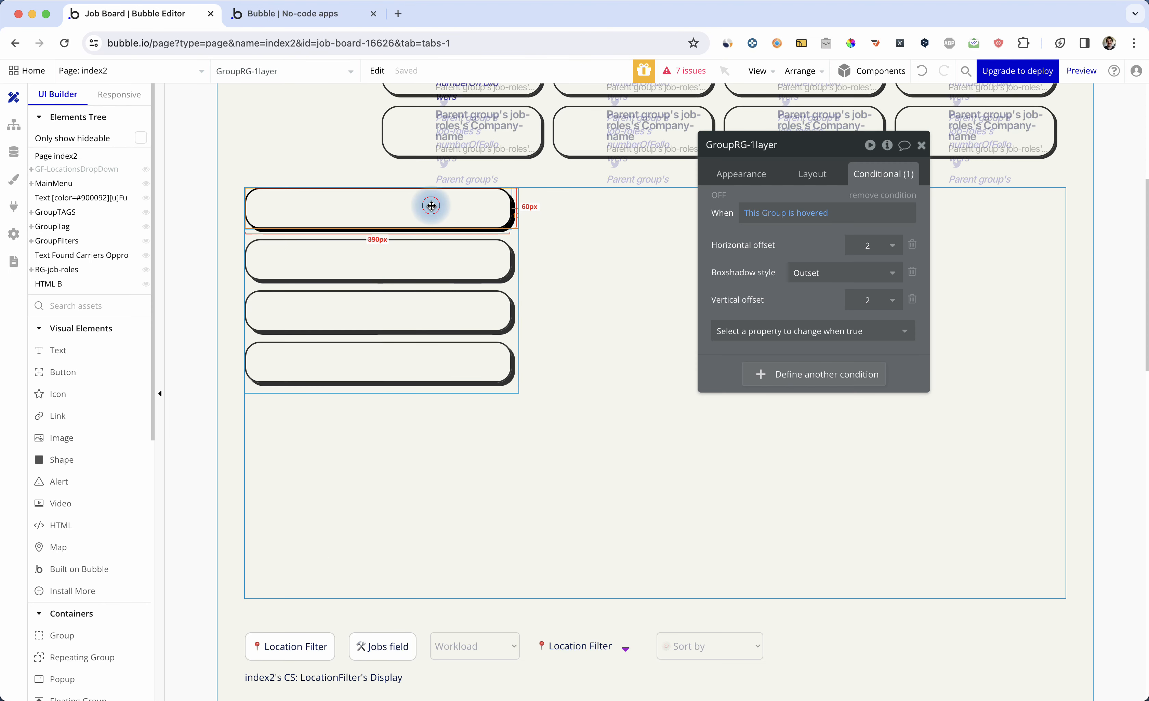
Step: Reveal GroupRG-1layer in the Elements tree and examine the settings of its parent, RepeatingGroup job-roles
click(741, 174)
drag(732, 268, 605, 407)
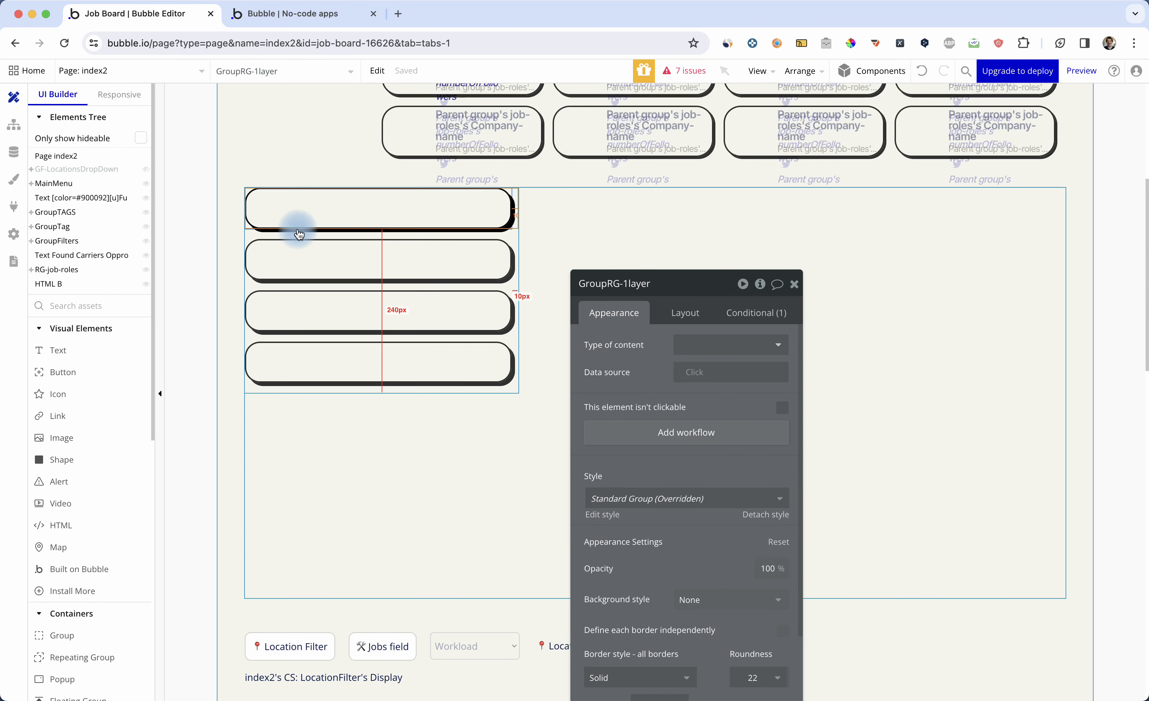
right_click(325, 215)
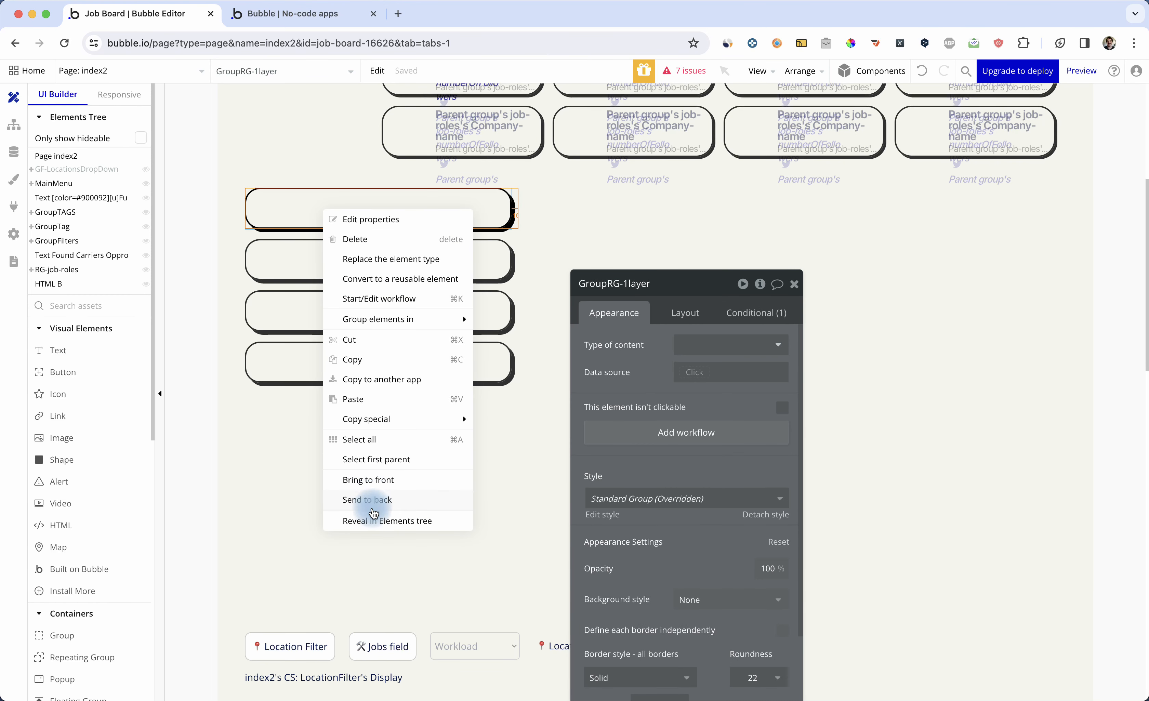
click(373, 520)
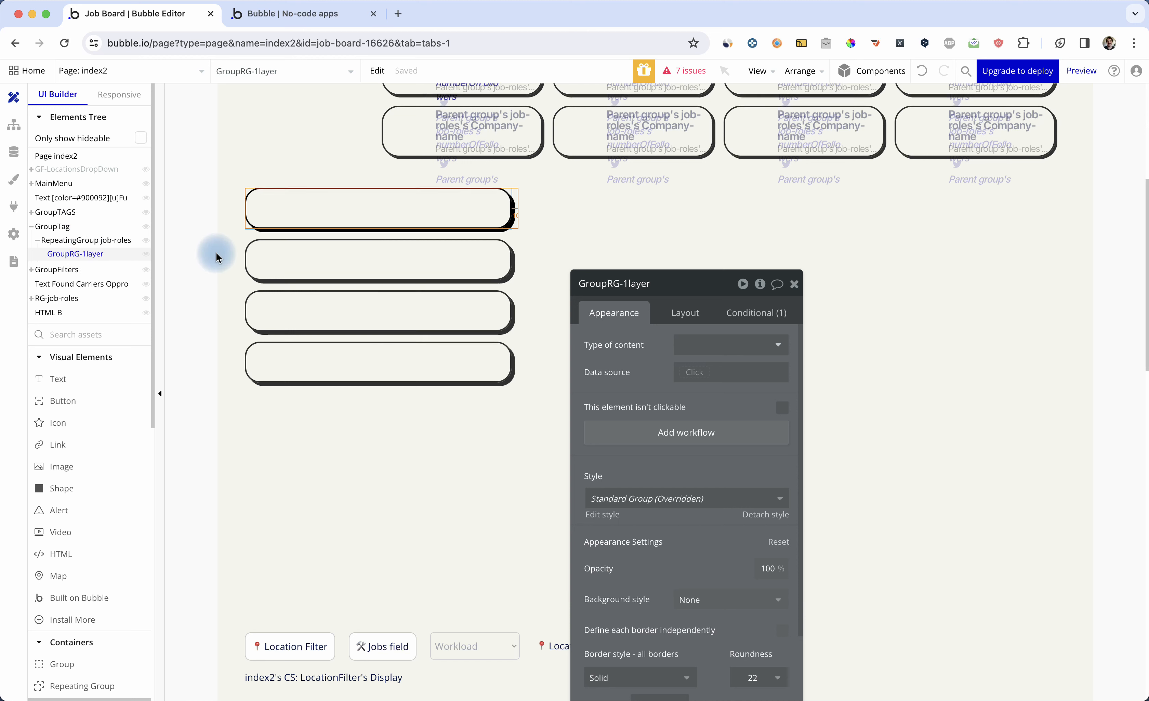
click(99, 244)
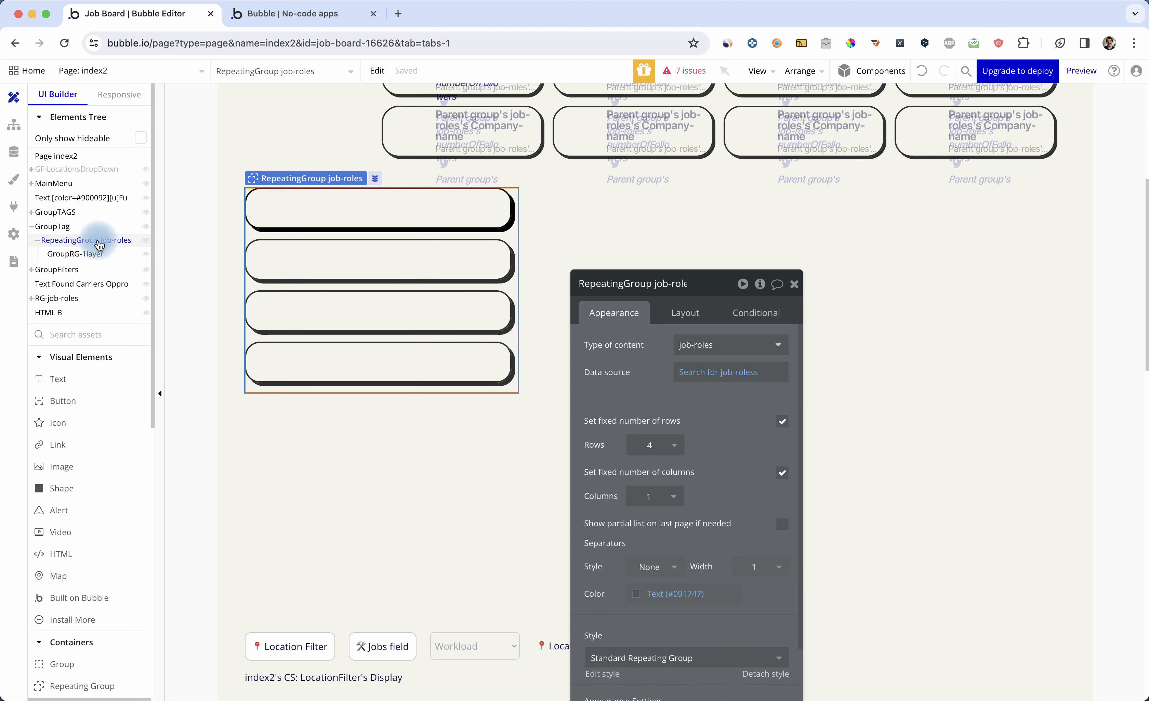
scroll(218, 206, up, 3)
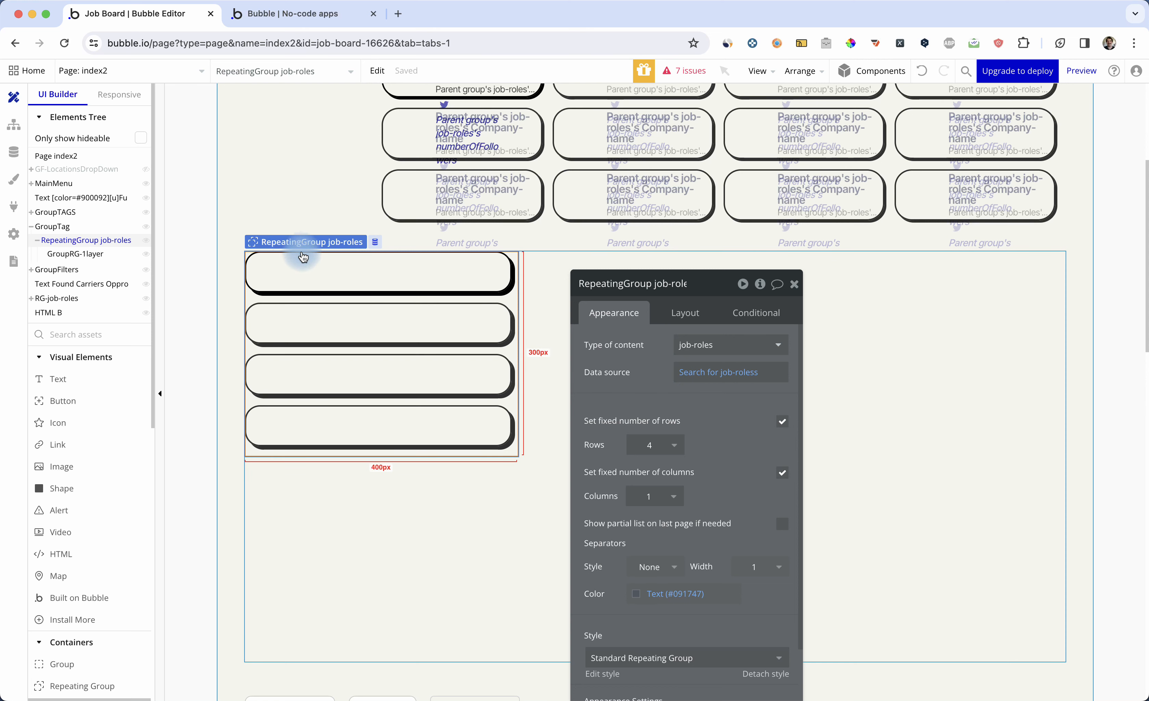
Step: Set GroupRG-1layer's minimum height to 75 px and minimum width to 370 px
click(97, 255)
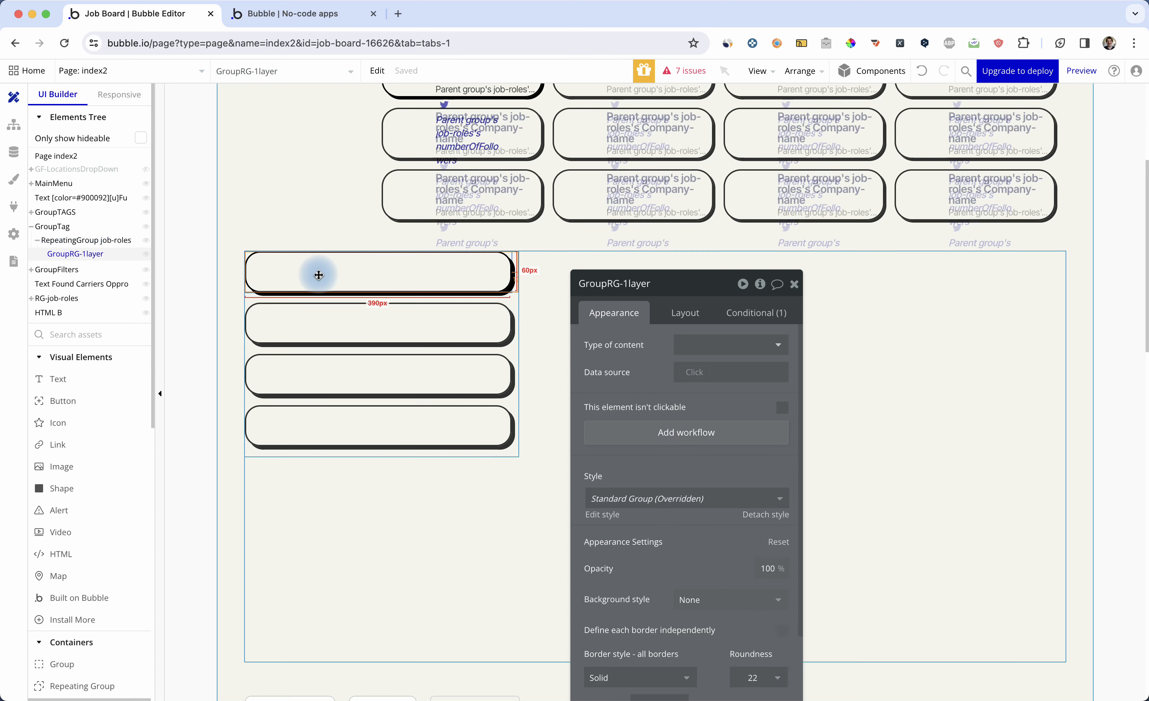
scroll(636, 368, down, 3)
scroll(636, 368, down, 3)
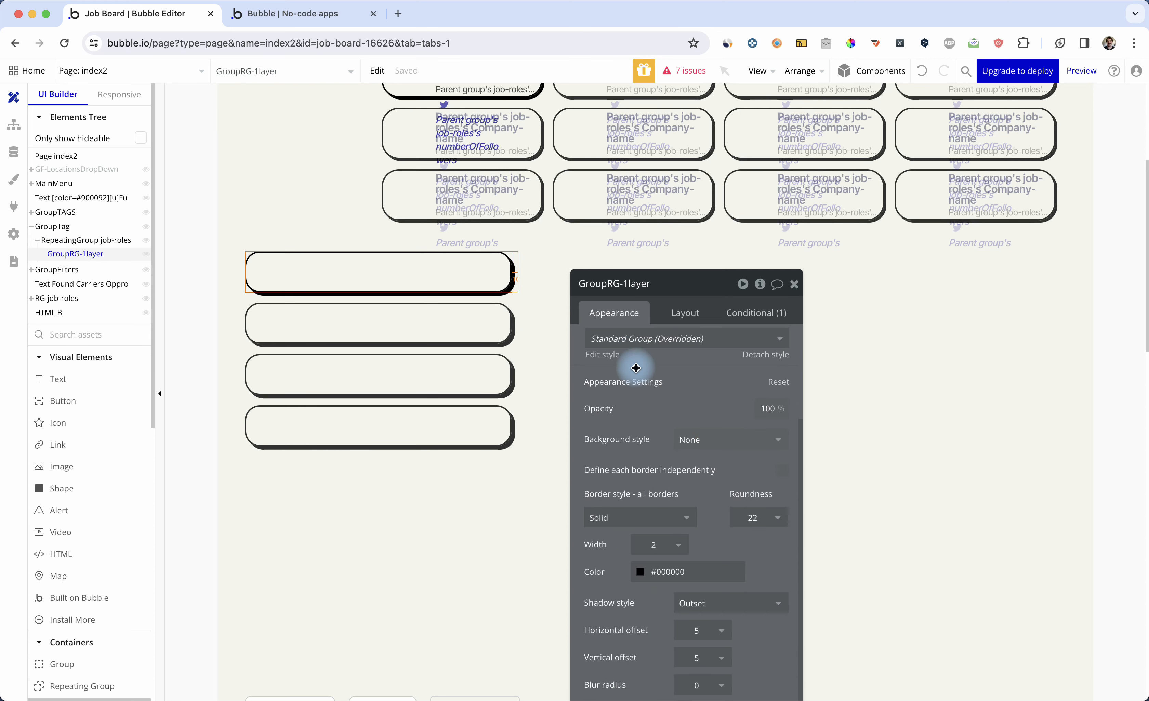
click(685, 314)
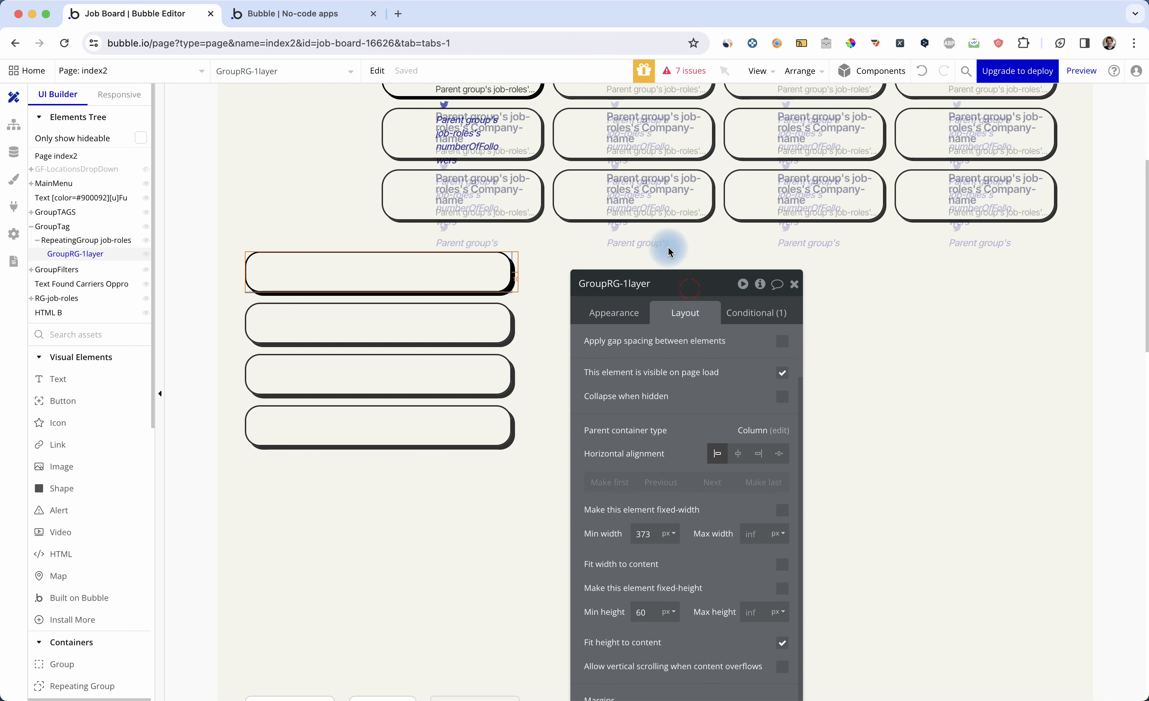
click(603, 516)
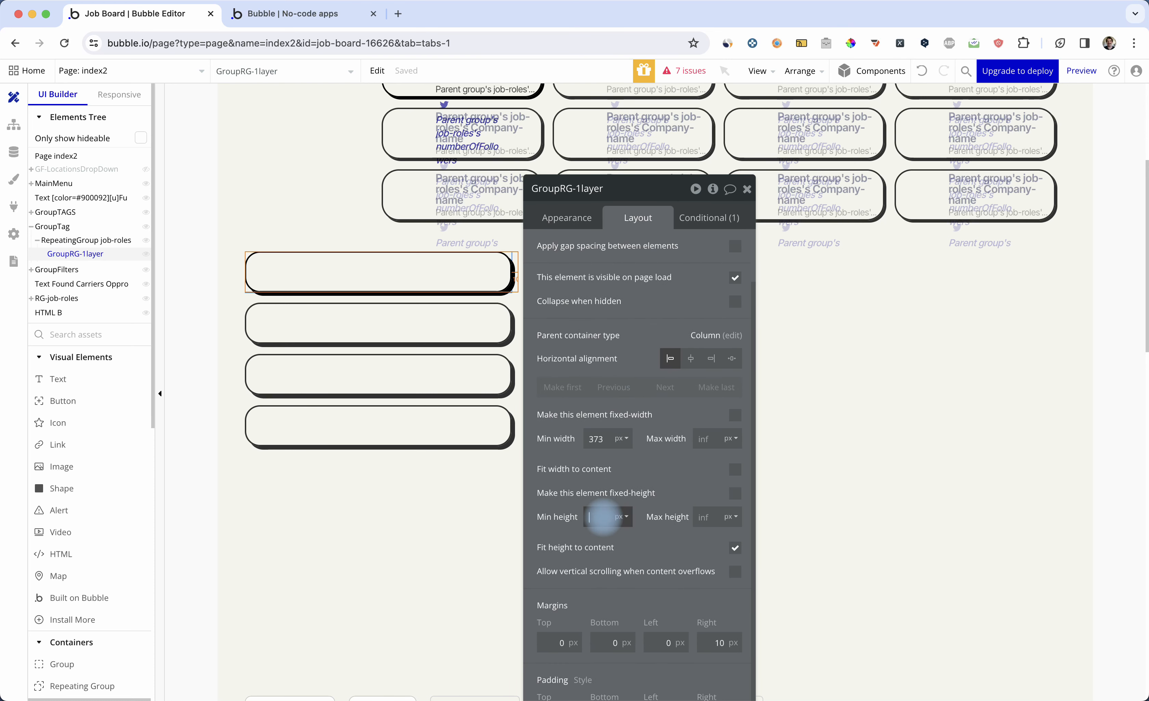
text(75)
click(566, 380)
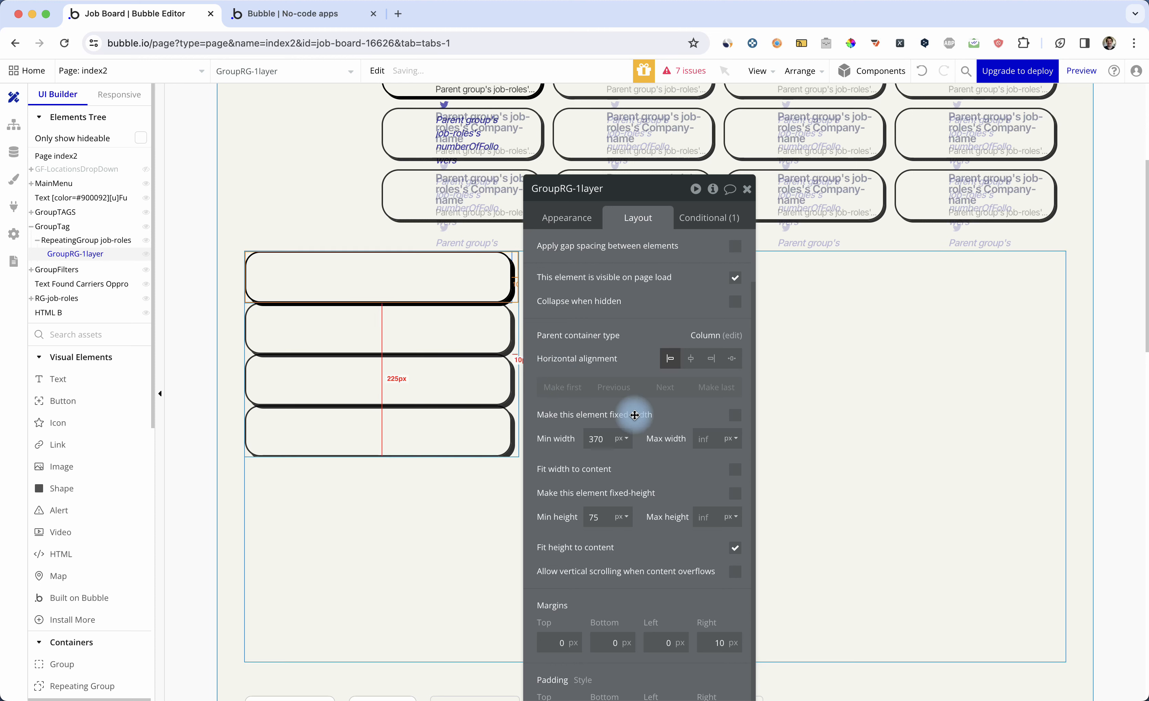
click(599, 439)
text(370)
scroll(662, 336, up, 2)
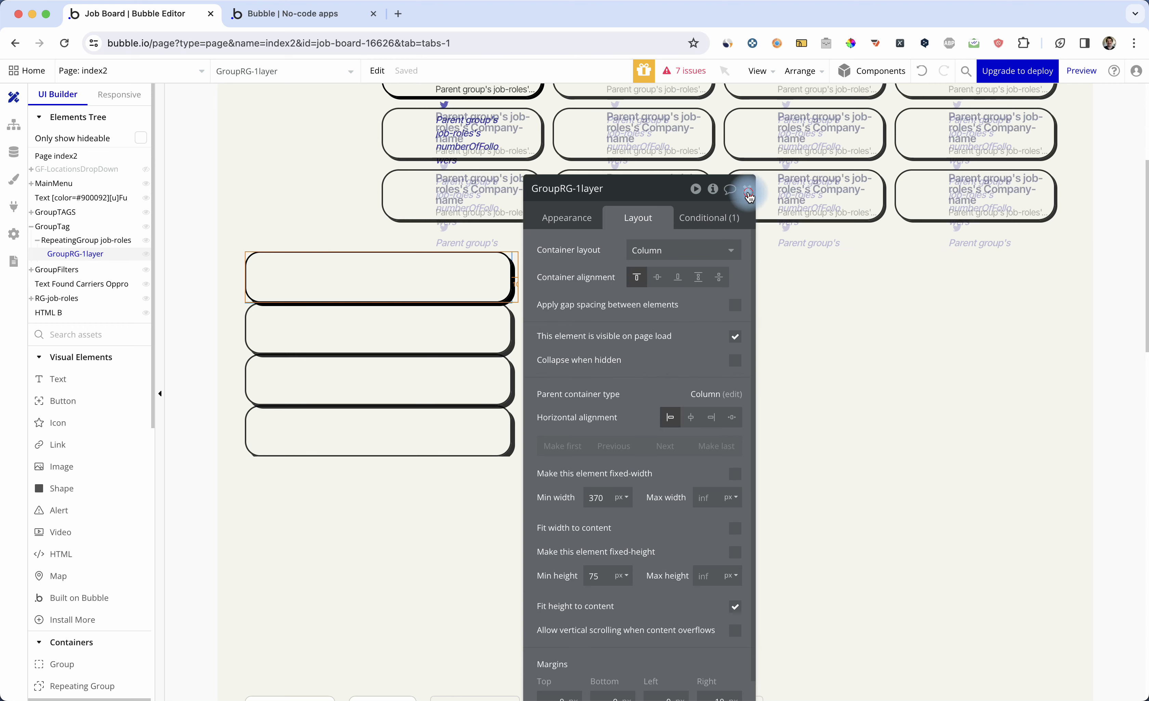
click(748, 191)
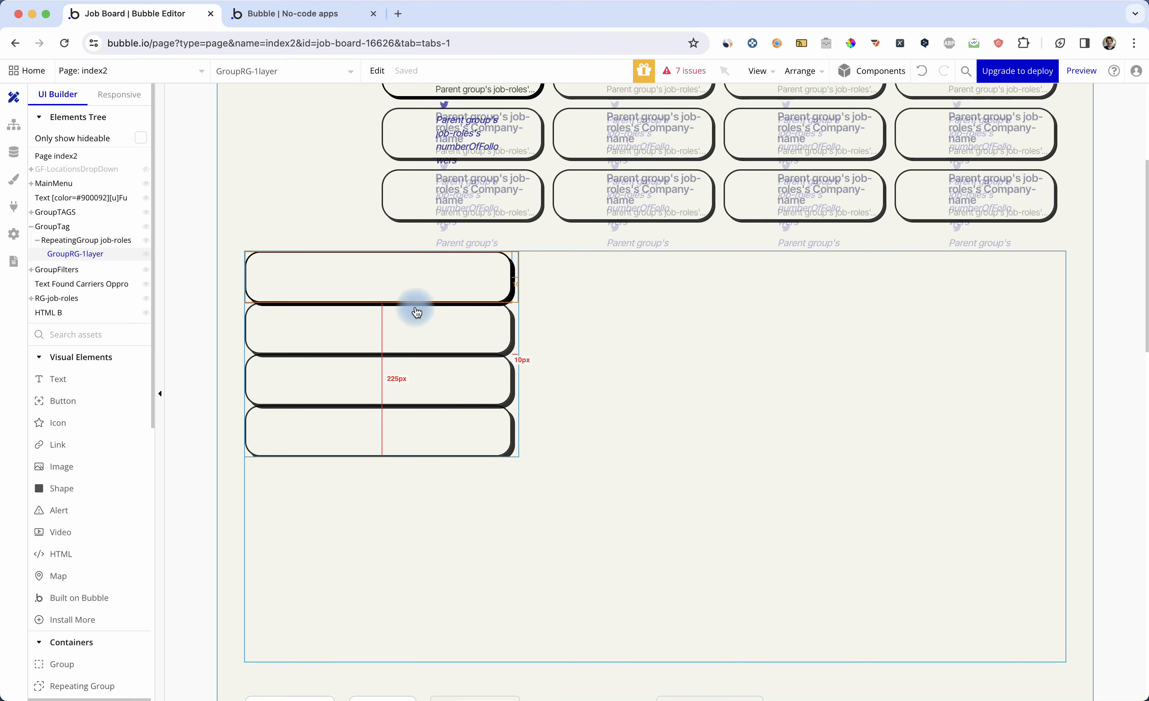
Step: Inspect the spacing between the cards and set RepeatingGroup job-roles' minimum height to 500 px
scroll(370, 305, up, 5)
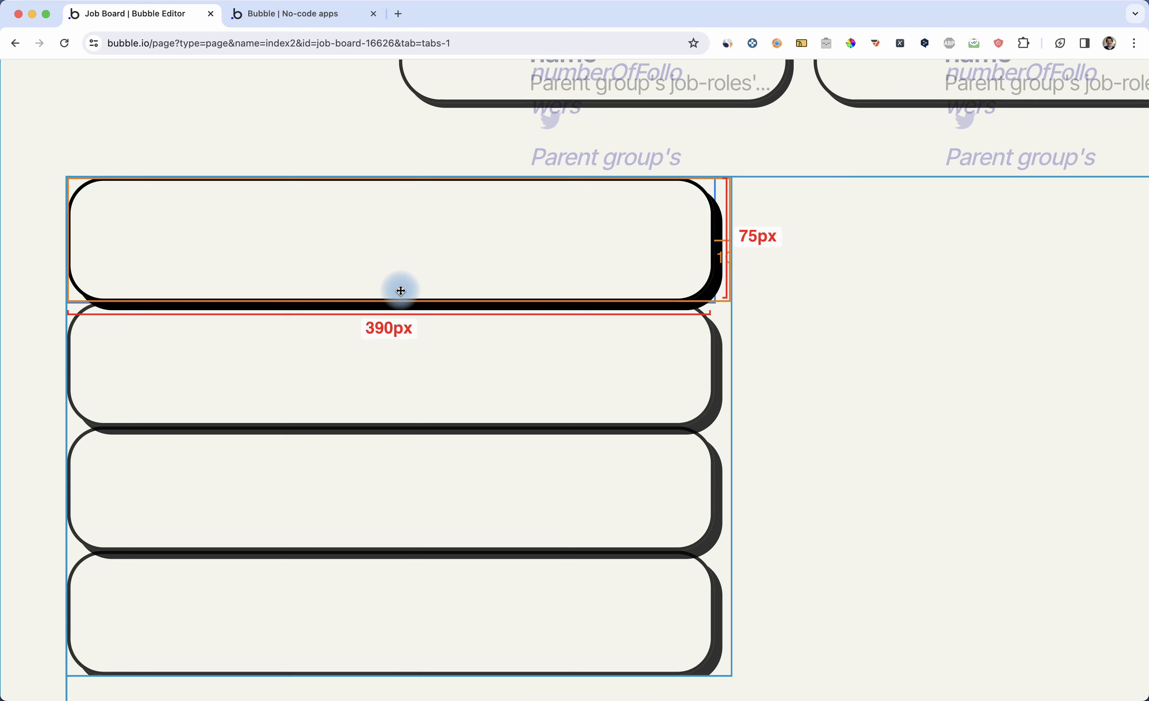
scroll(400, 291, down, 5)
scroll(400, 291, down, 2)
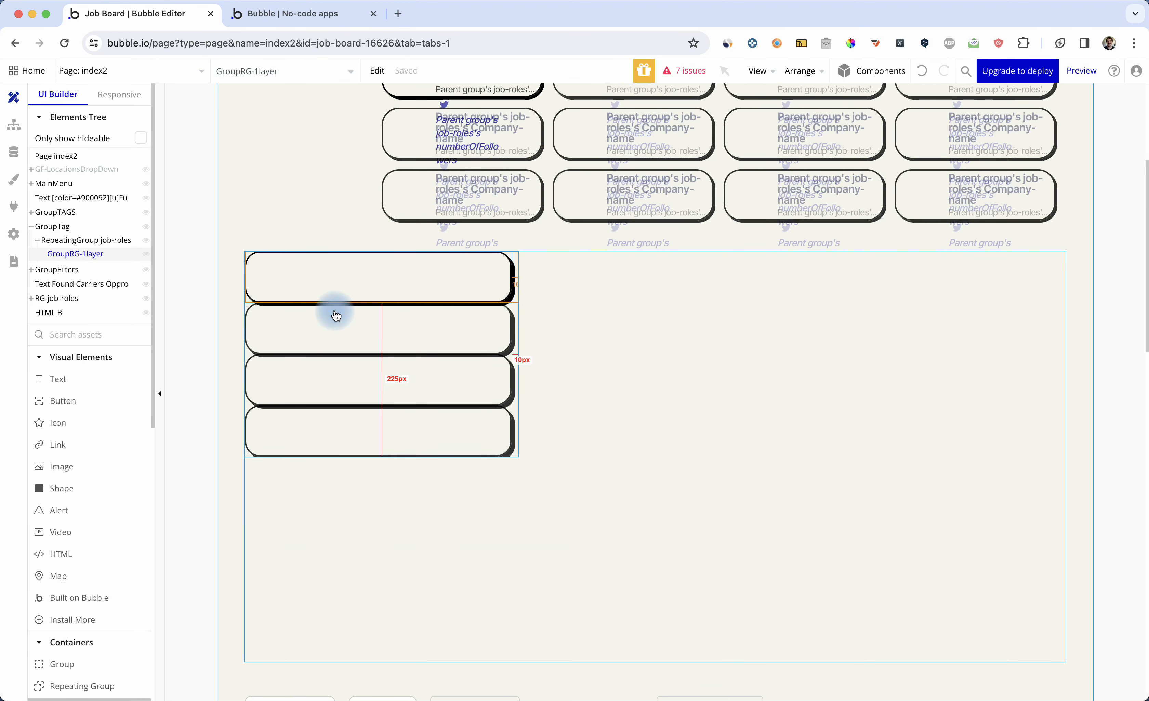
click(121, 241)
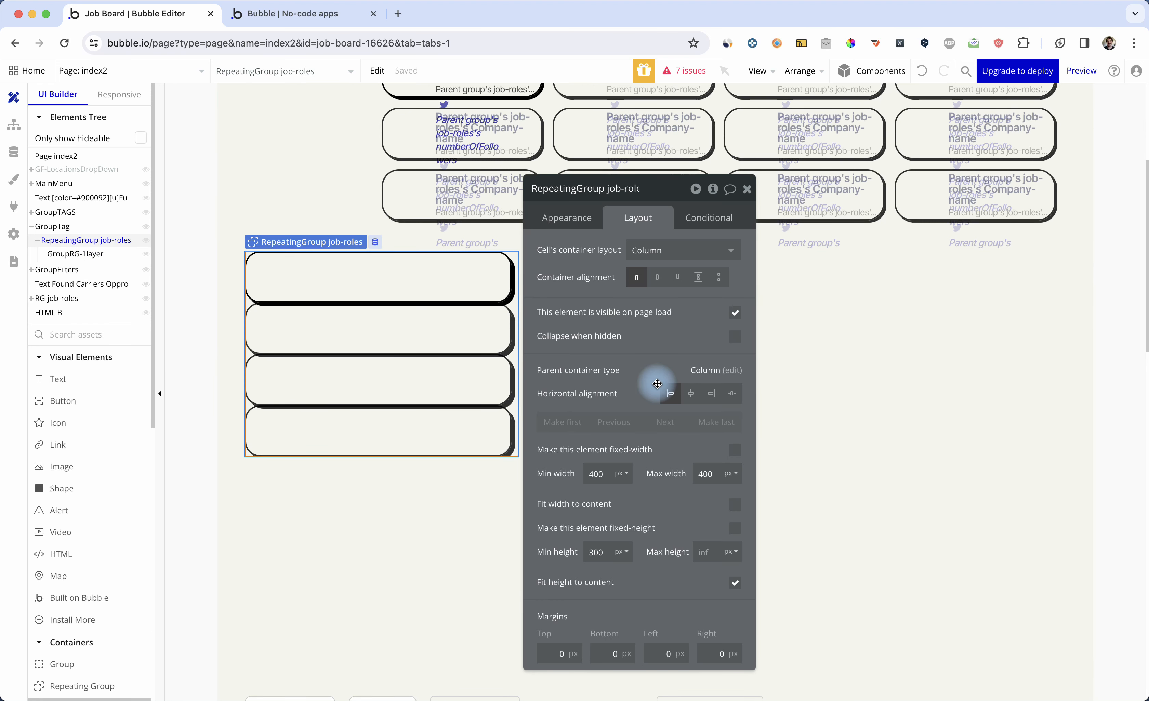
click(578, 221)
scroll(665, 382, down, 1)
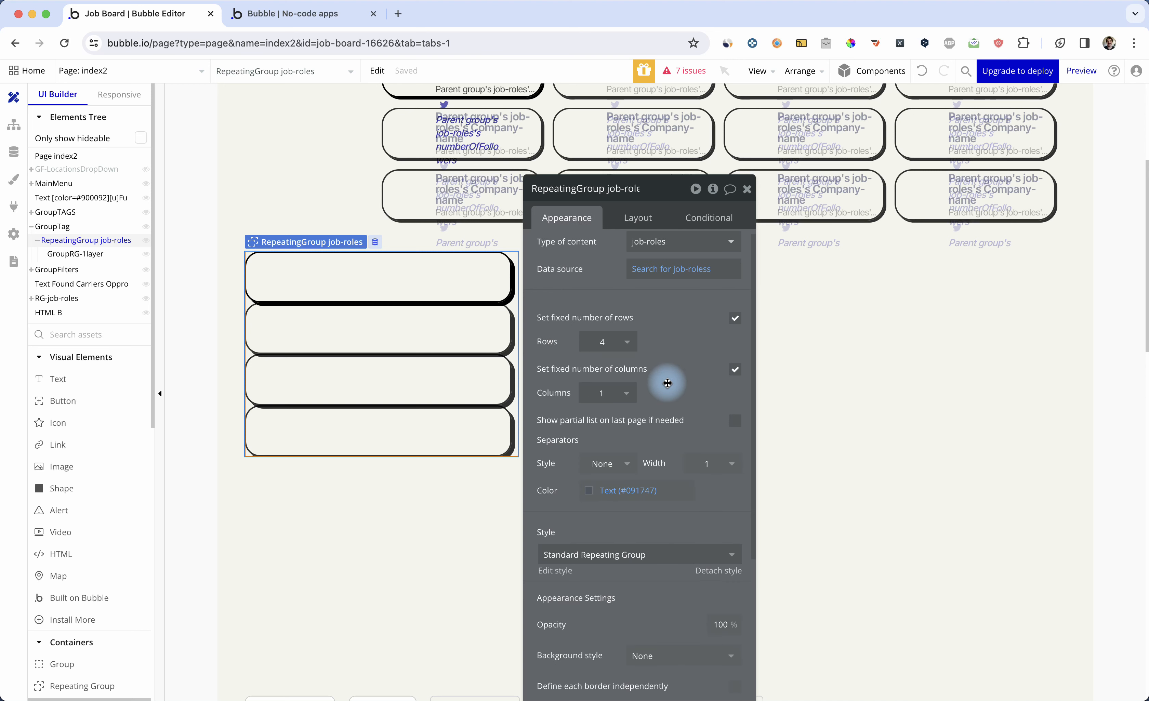
scroll(667, 383, down, 3)
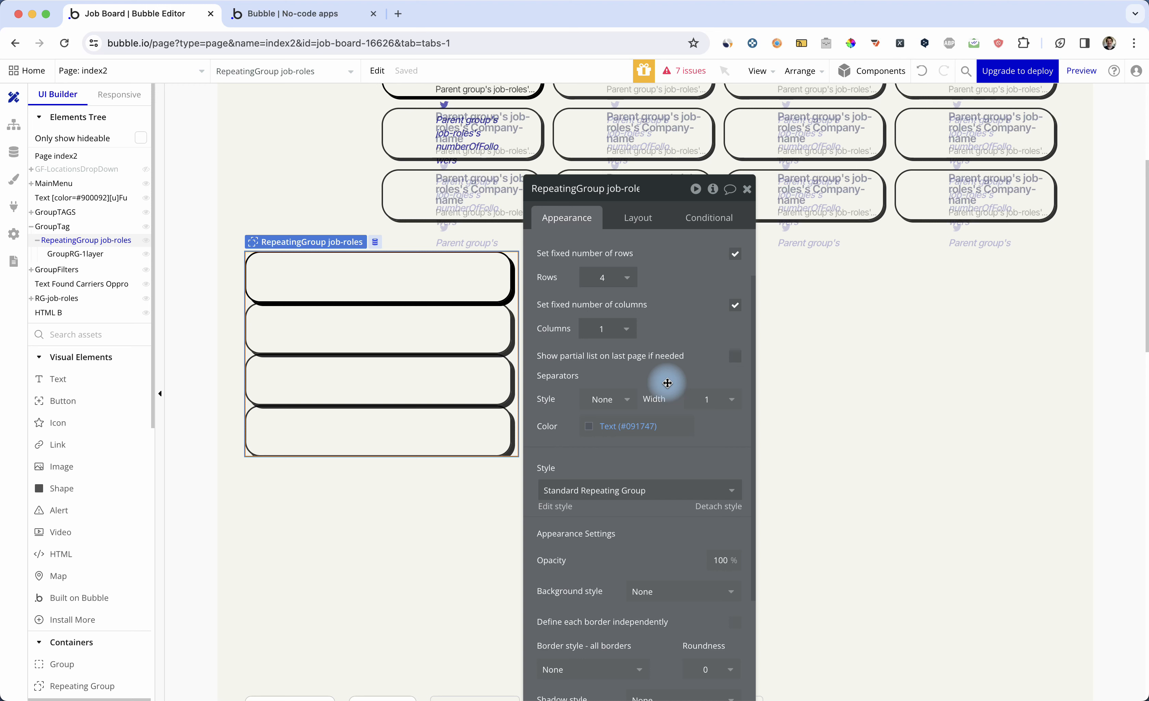
scroll(667, 383, down, 7)
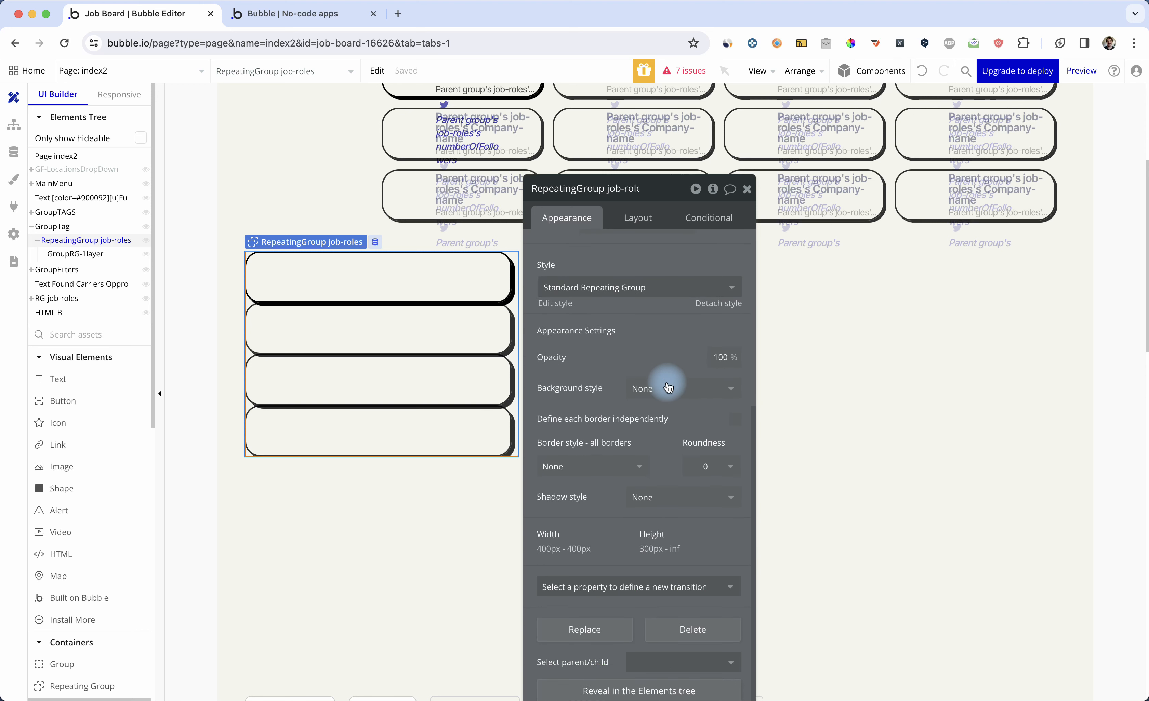
scroll(668, 383, up, 10)
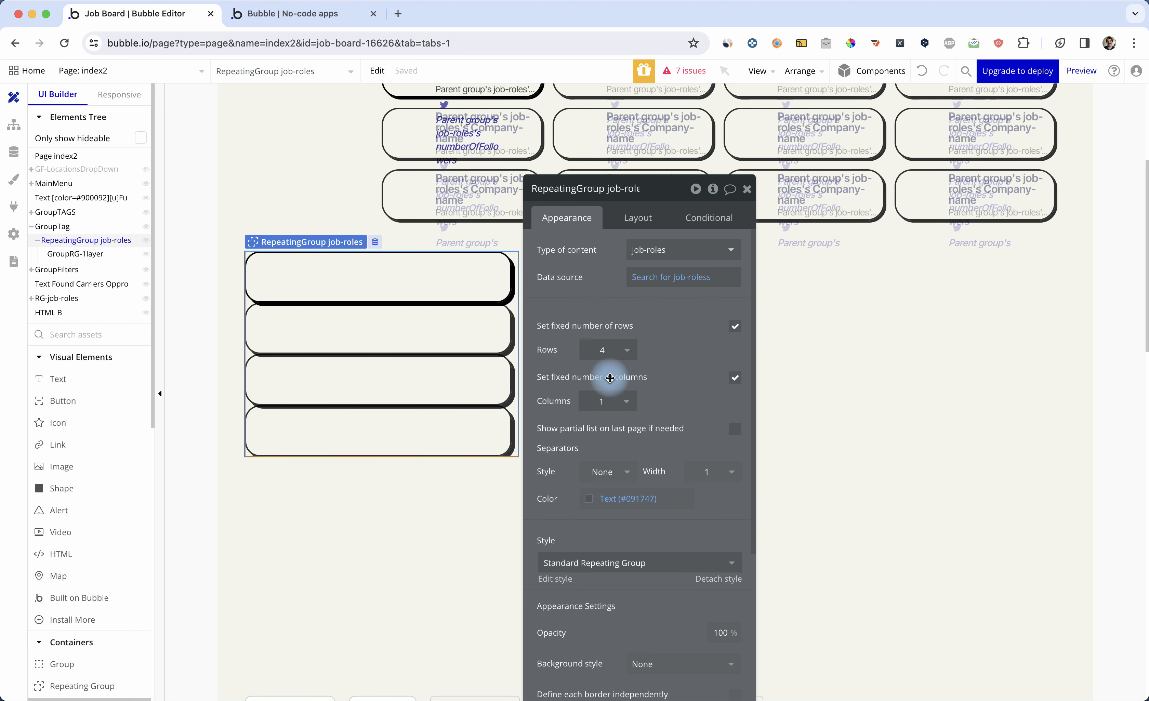
scroll(645, 399, down, 5)
click(639, 218)
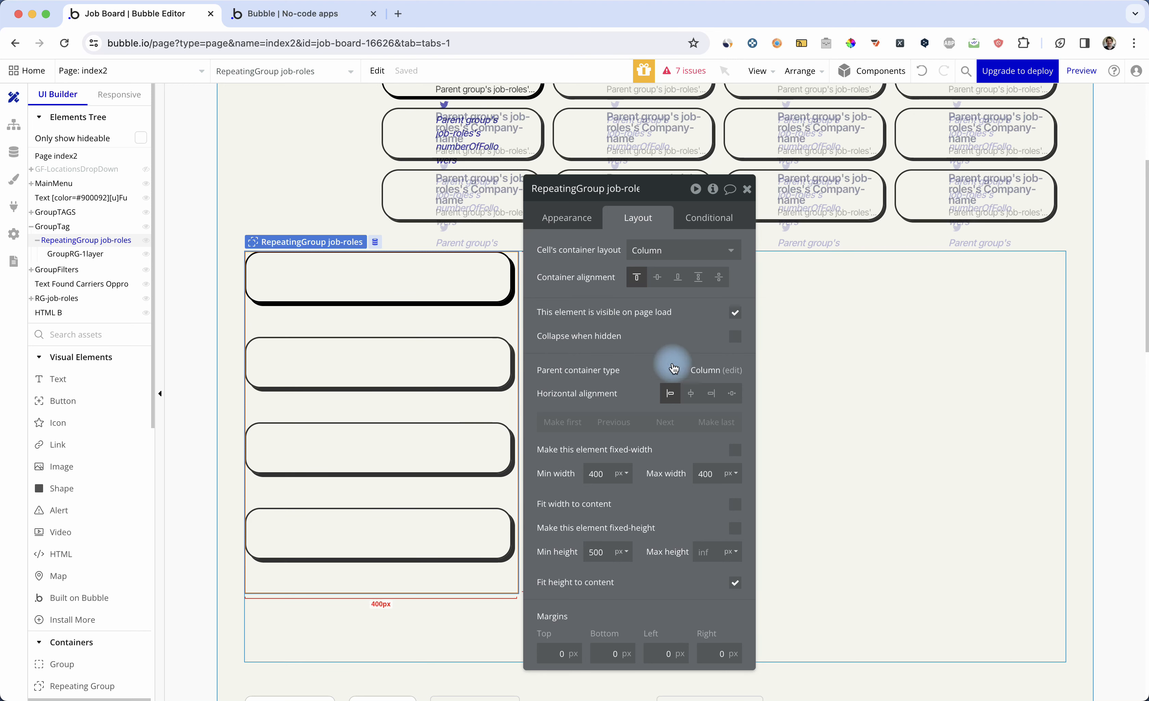
drag(679, 190, 775, 194)
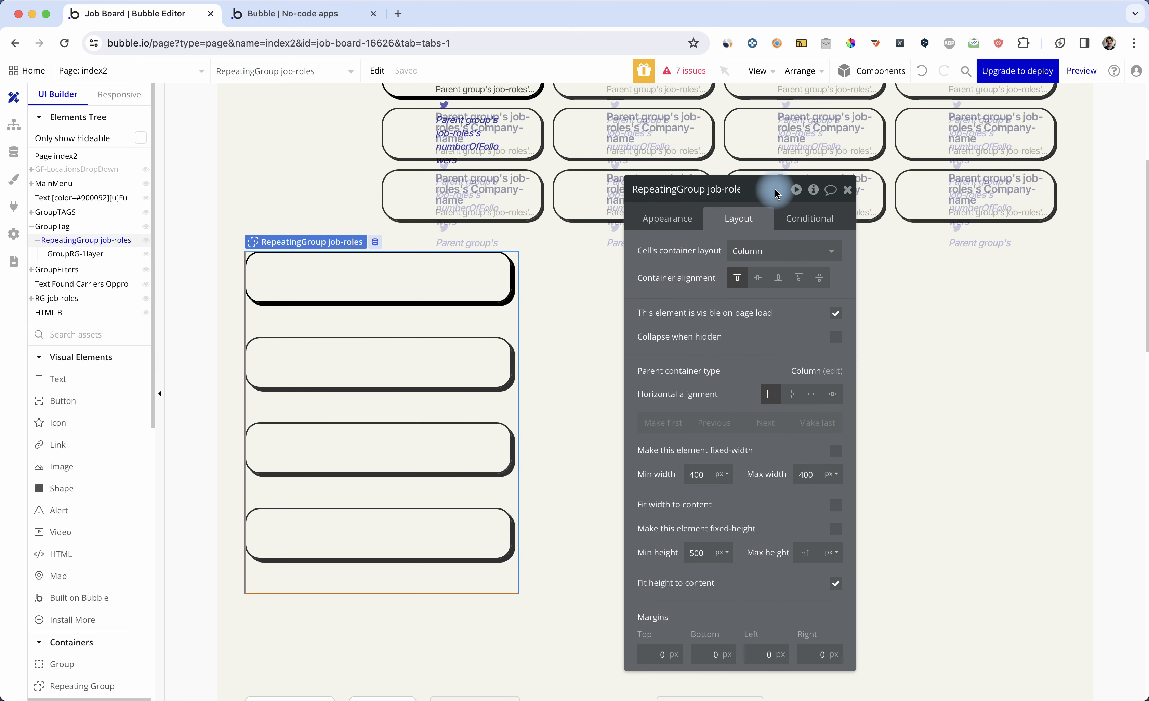
Step: Compare the new empty cards with the finished company cards above them on the preview page
scroll(444, 160, up, 2)
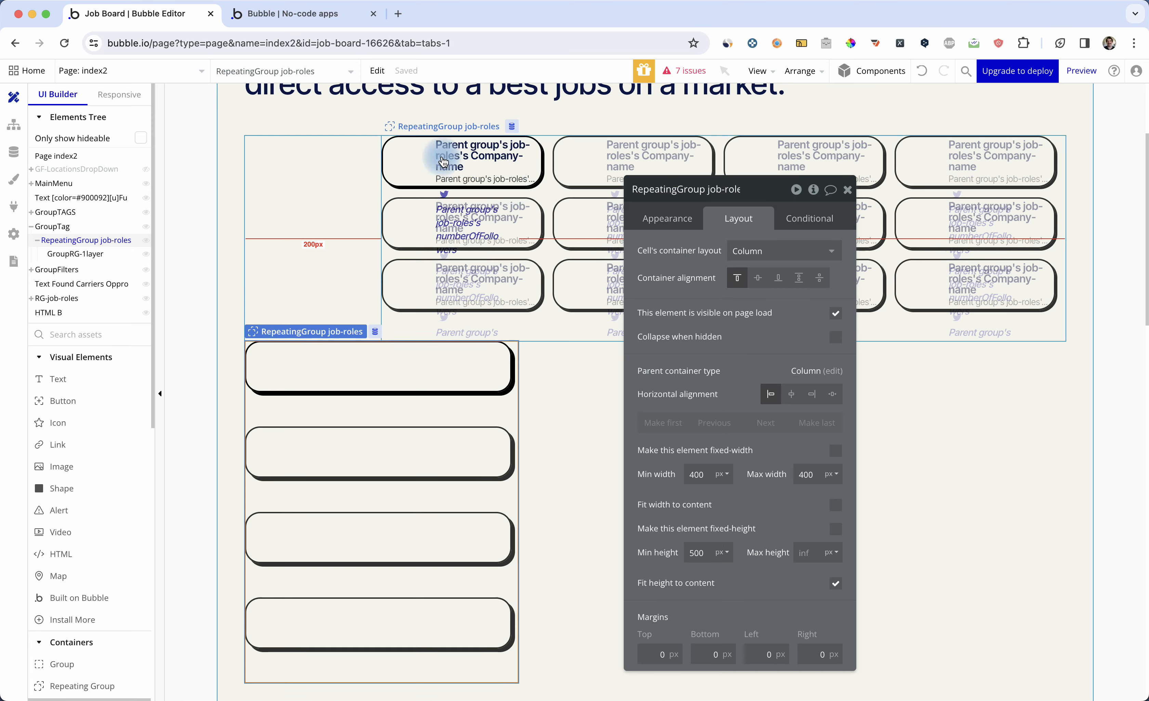
key(ctrl+Tab)
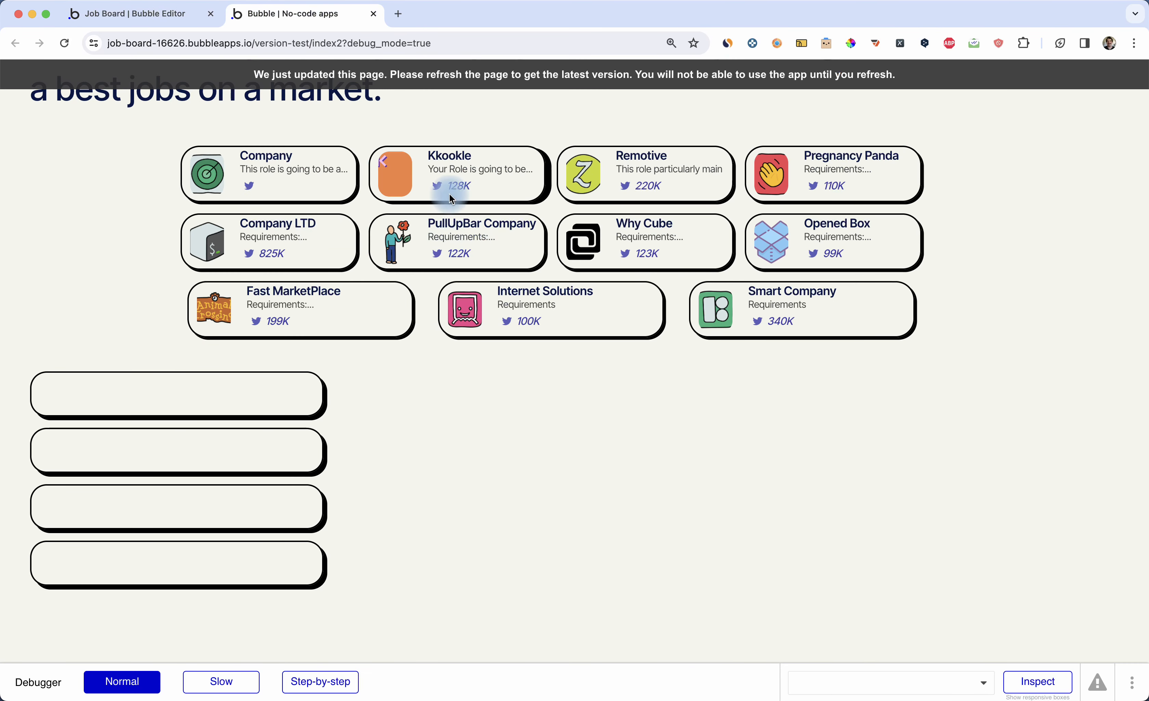
drag(977, 341, 261, 154)
drag(143, 163, 897, 321)
click(1006, 317)
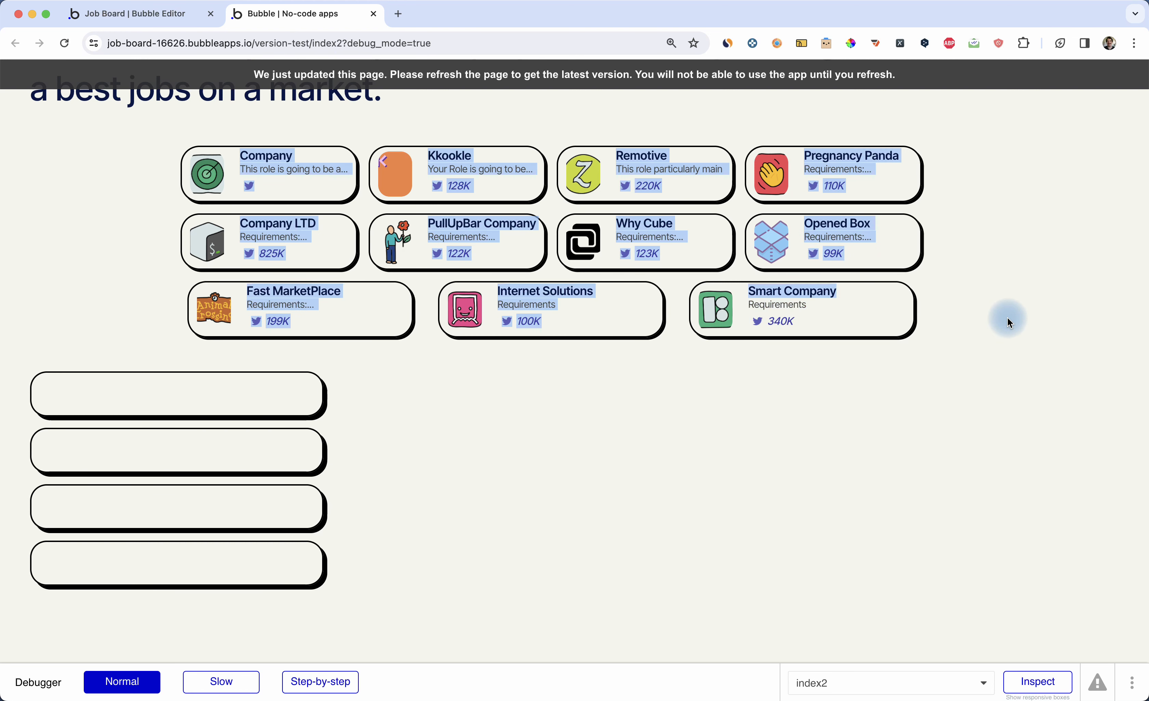
drag(996, 329, 164, 164)
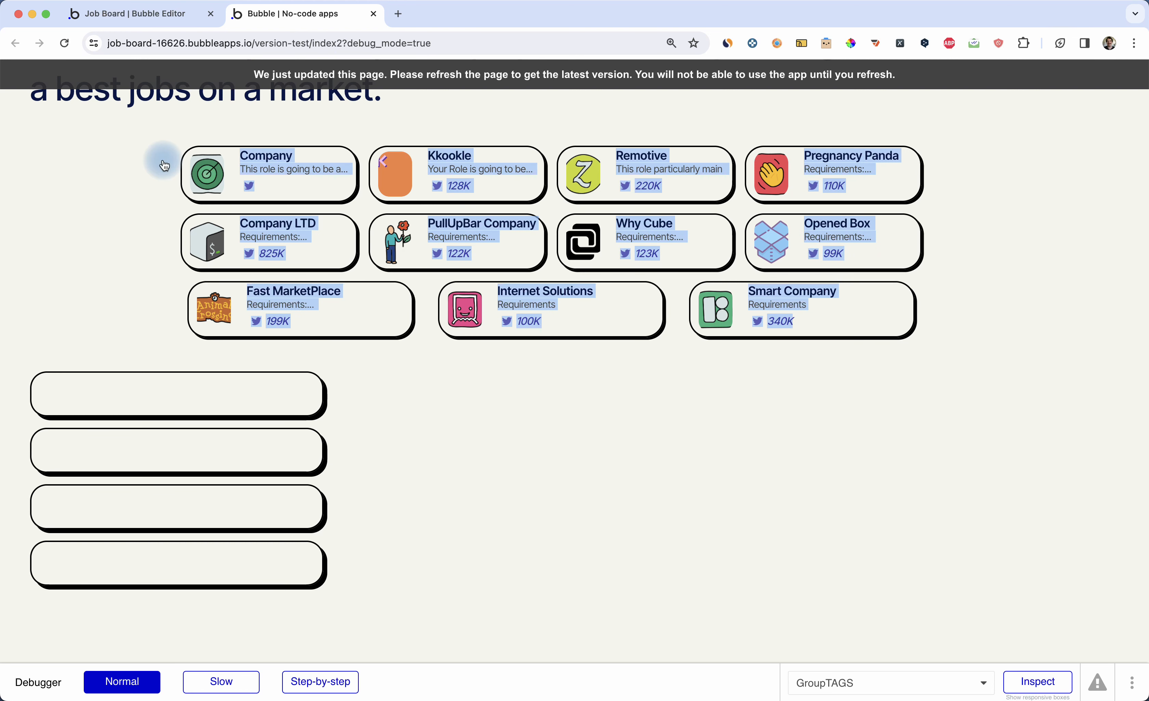
key(ctrl+Tab)
drag(765, 190, 730, 177)
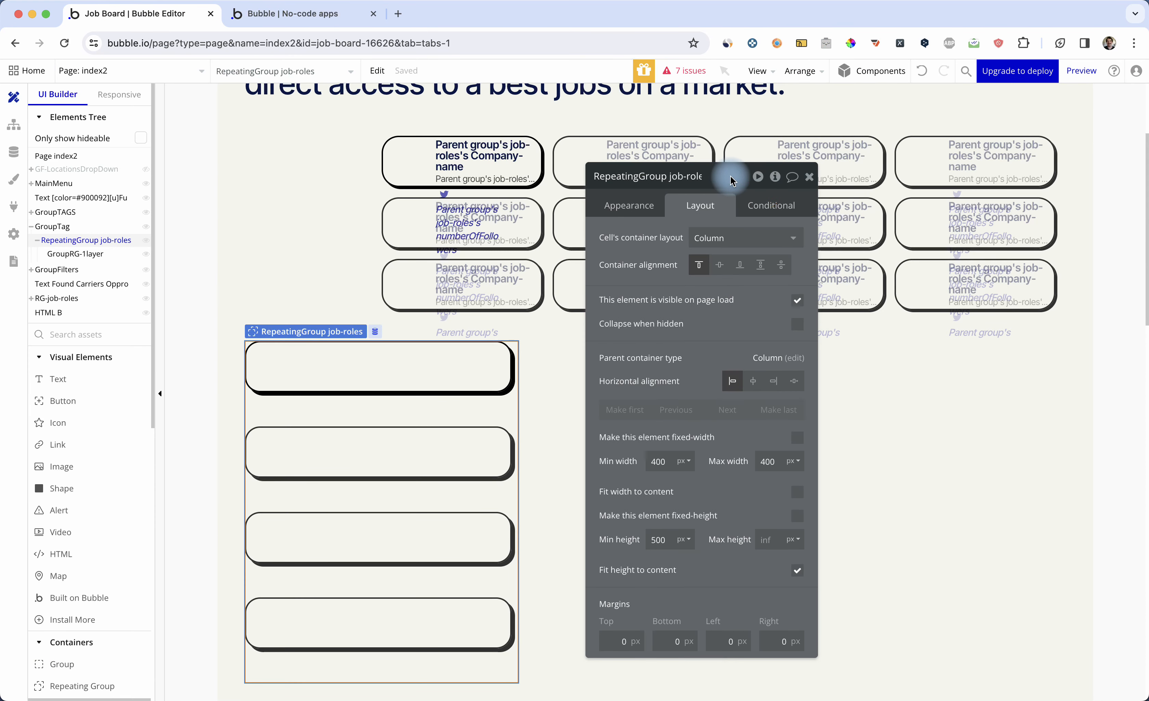
scroll(528, 400, down, 3)
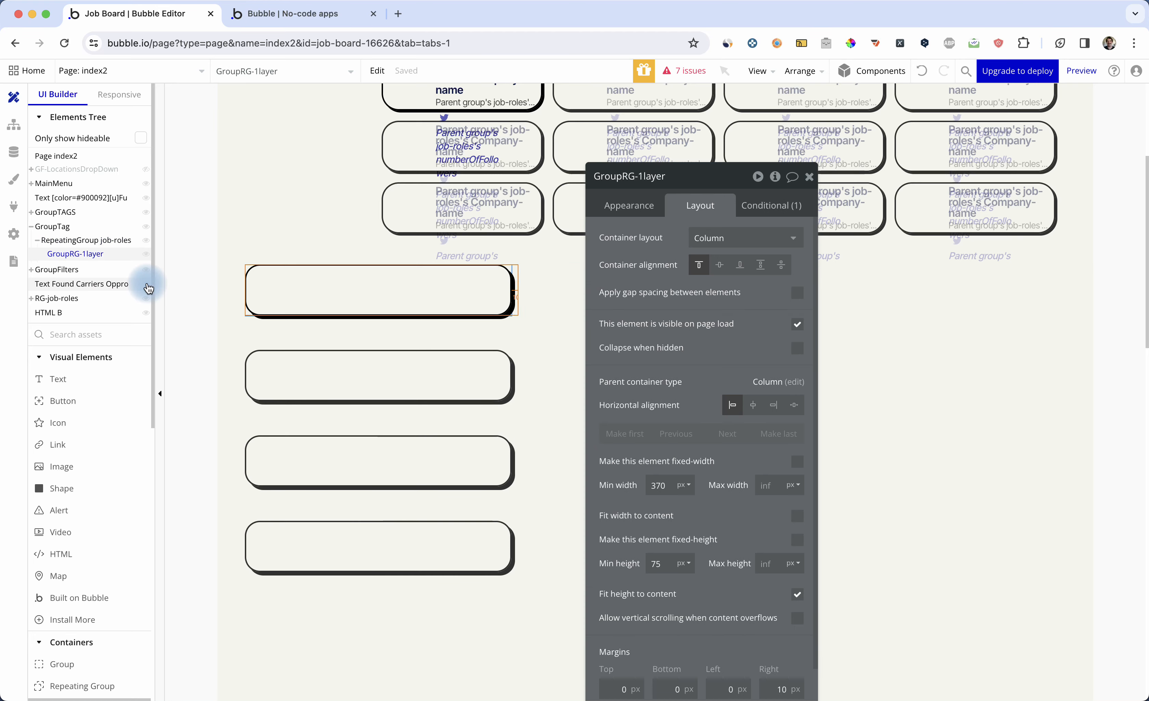
Step: Examine how the logo, company name, description and follower count are arranged in the finished company cards on the preview page
key(ctrl+Tab)
click(155, 177)
scroll(182, 174, up, 5)
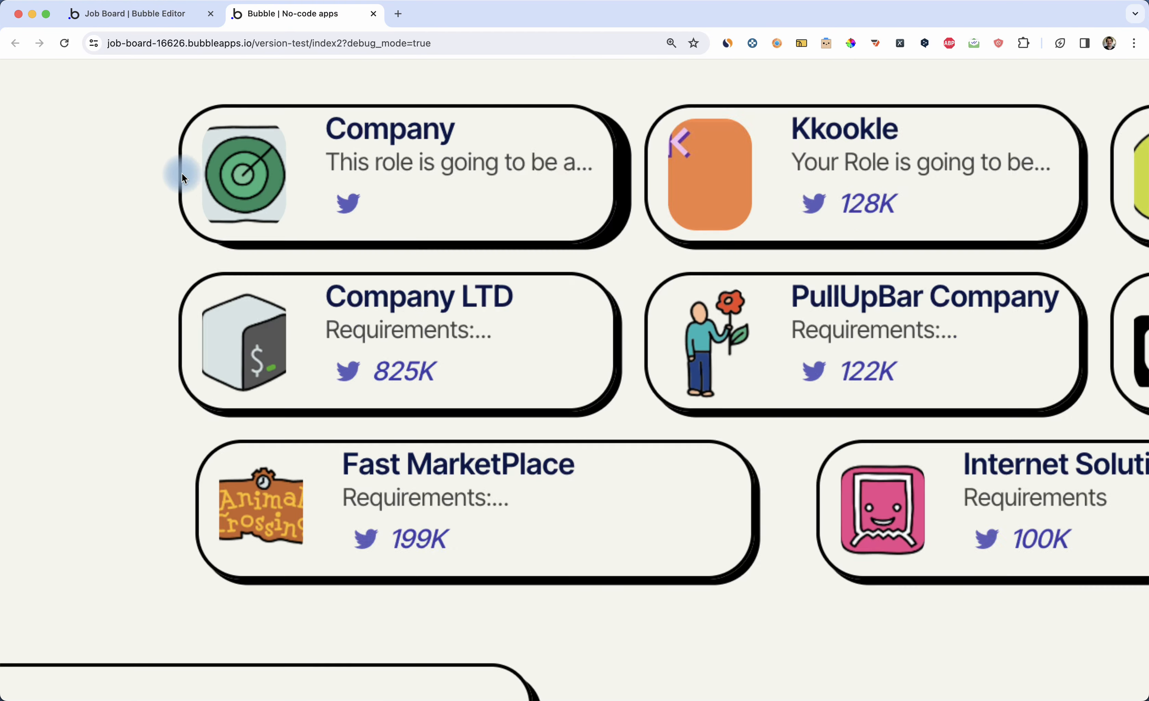
scroll(237, 186, down, 5)
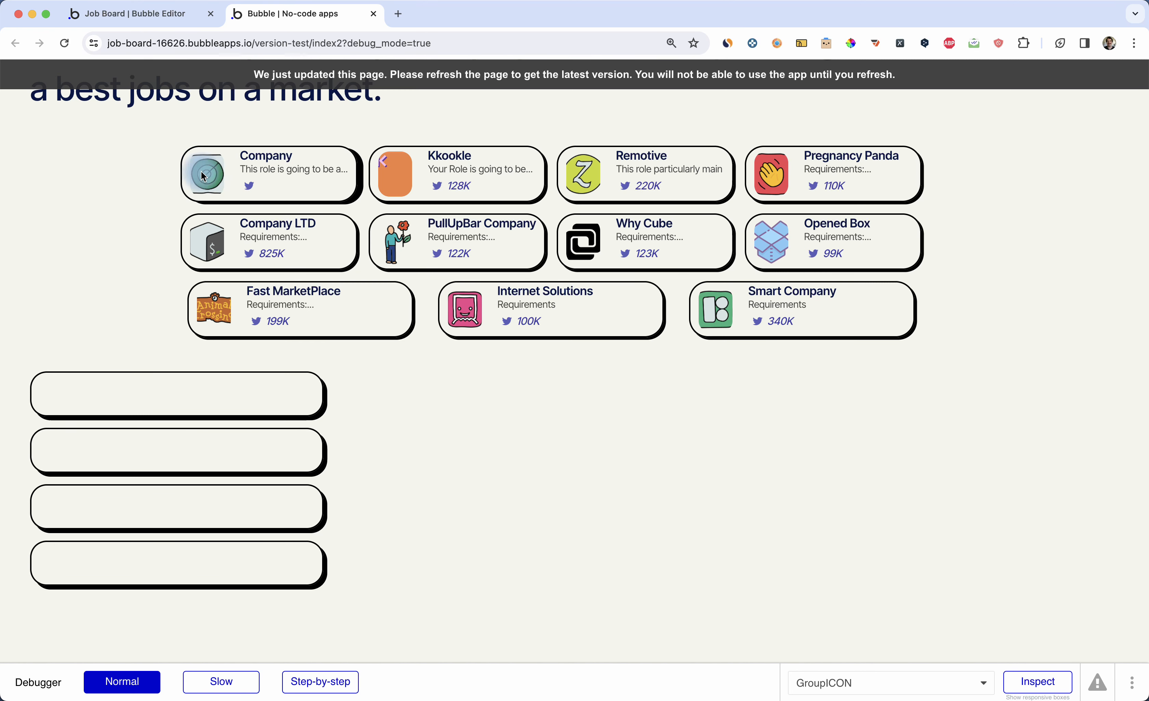
click(240, 156)
click(320, 181)
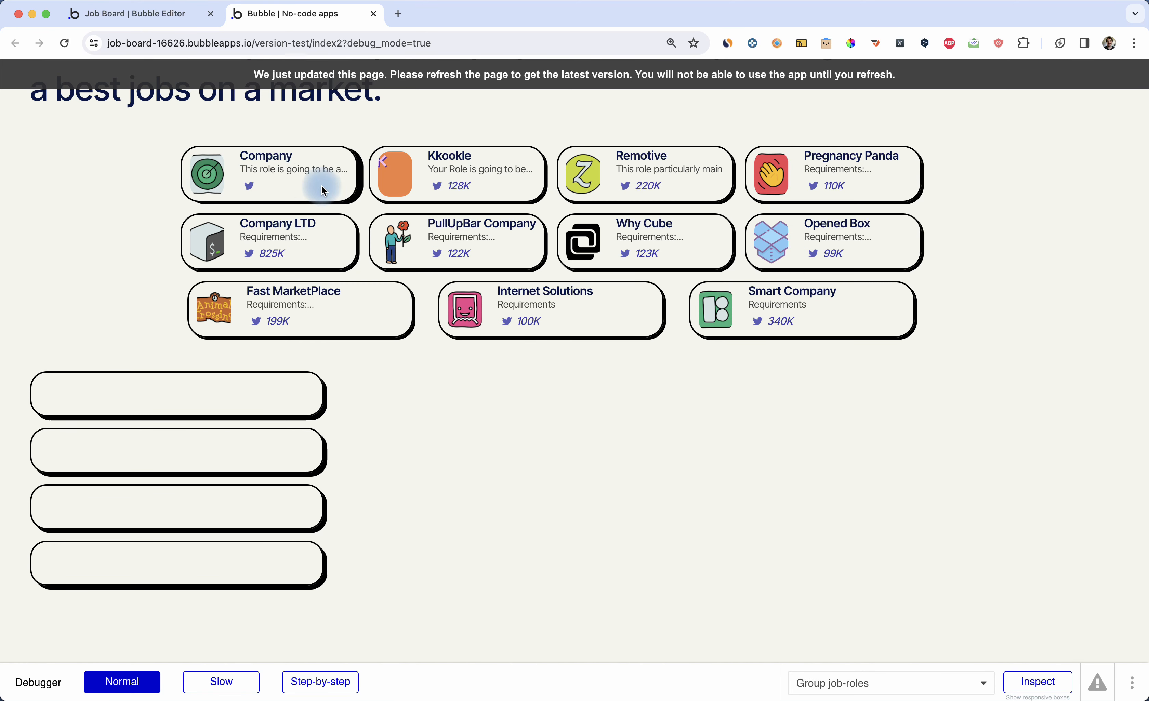
click(275, 185)
click(278, 174)
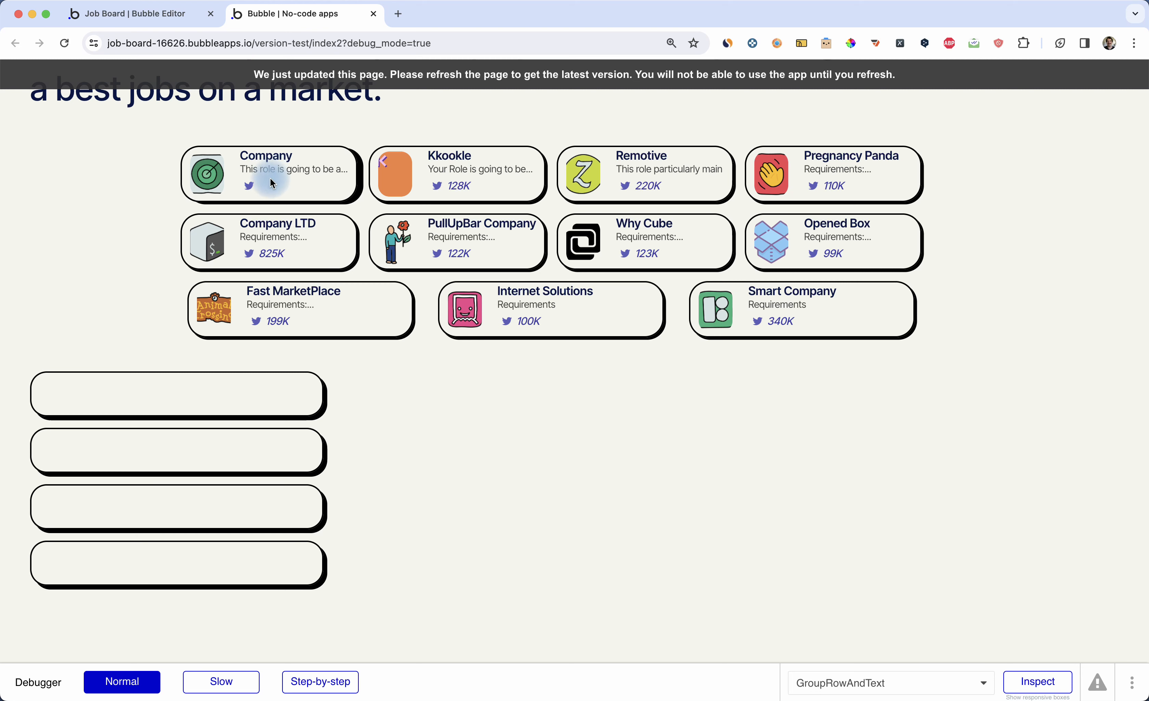
click(447, 191)
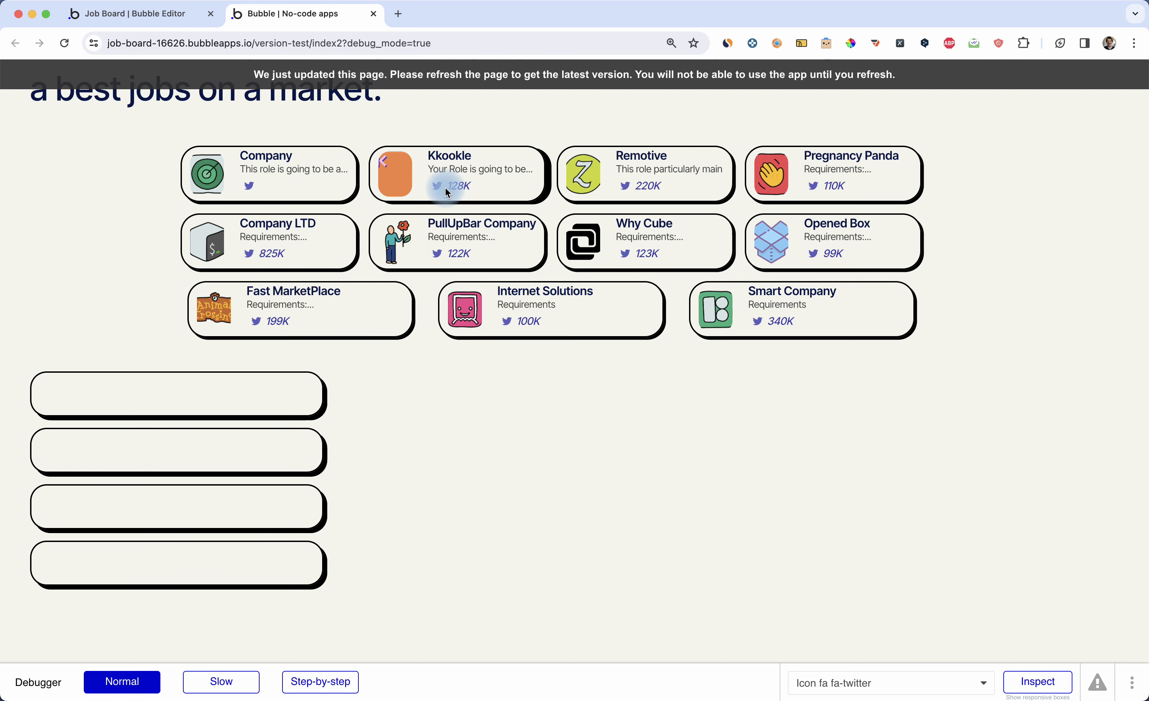
Step: Set GroupRG-1layer's type of content to job-roles and its data source to Current cell's job-roles
key(ctrl+shift+Tab)
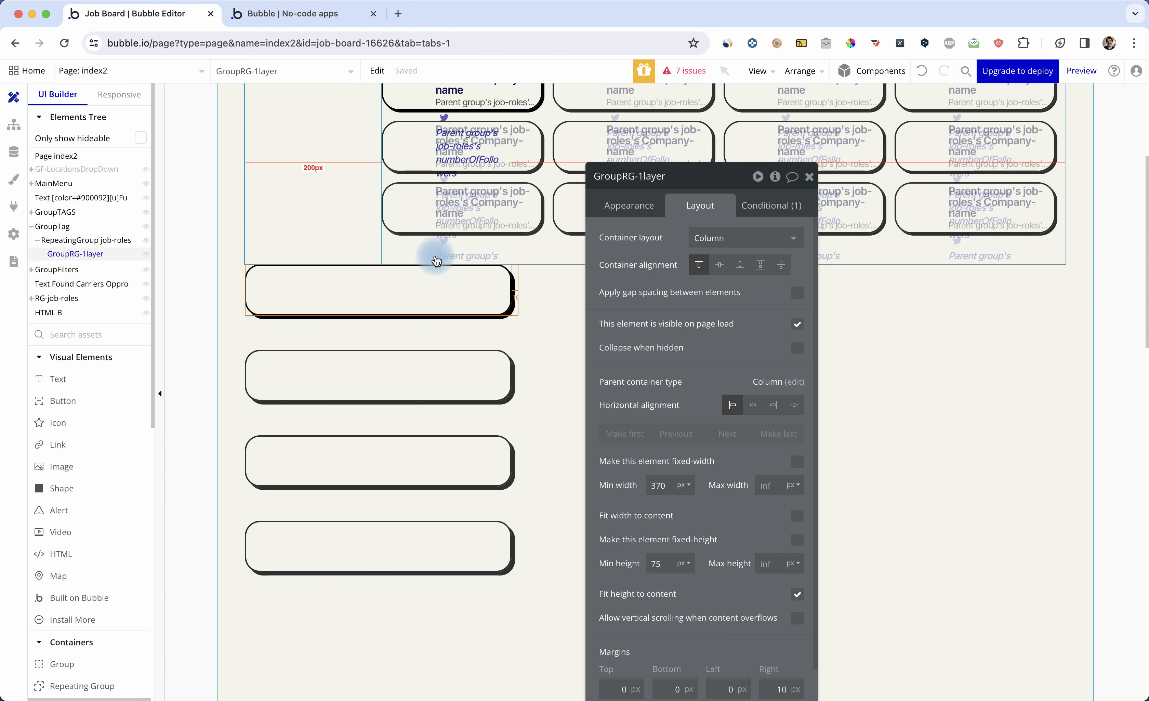
click(380, 295)
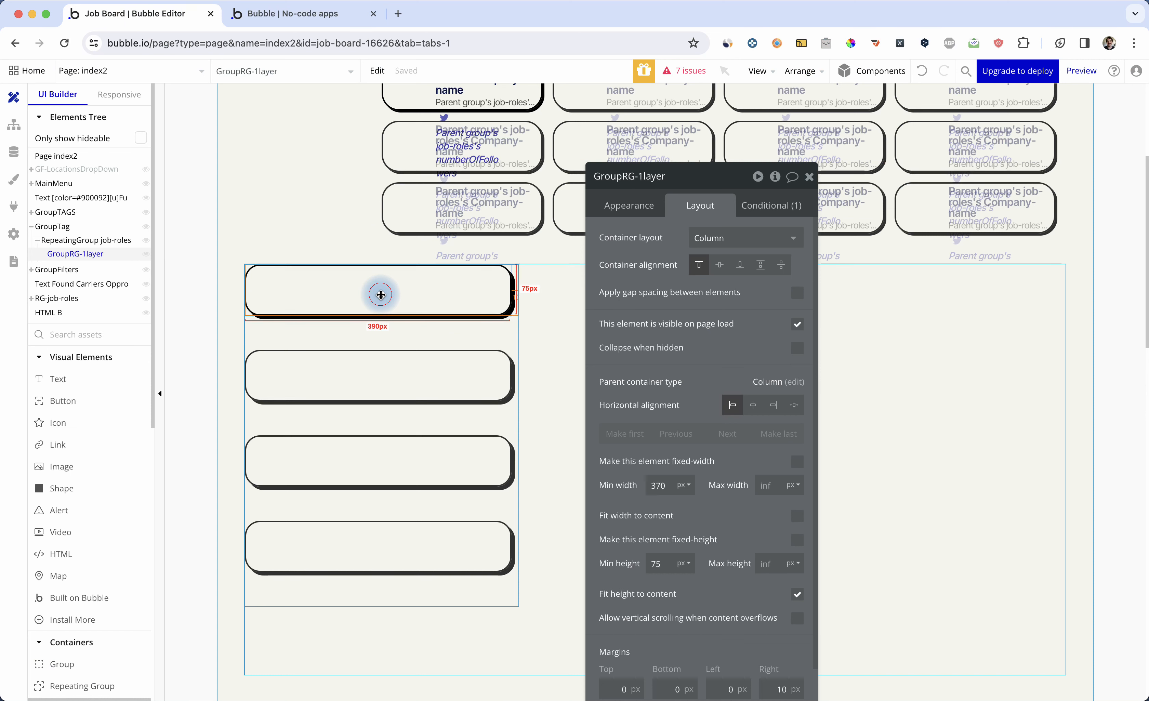
click(612, 212)
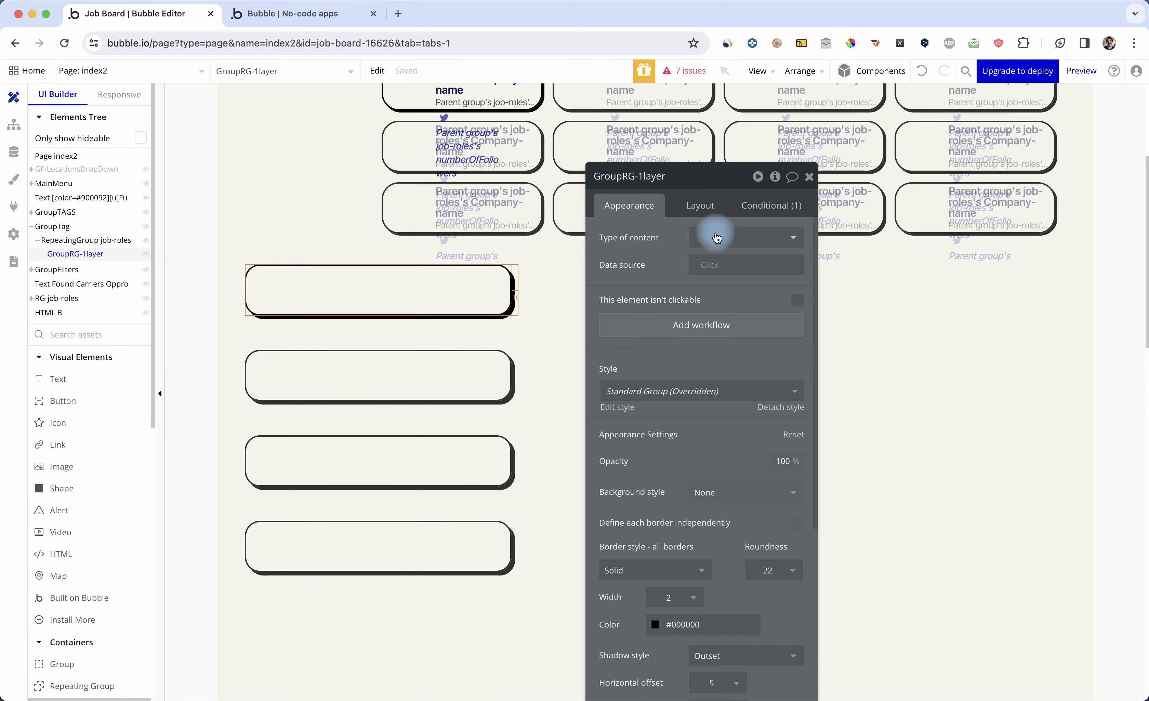
click(717, 231)
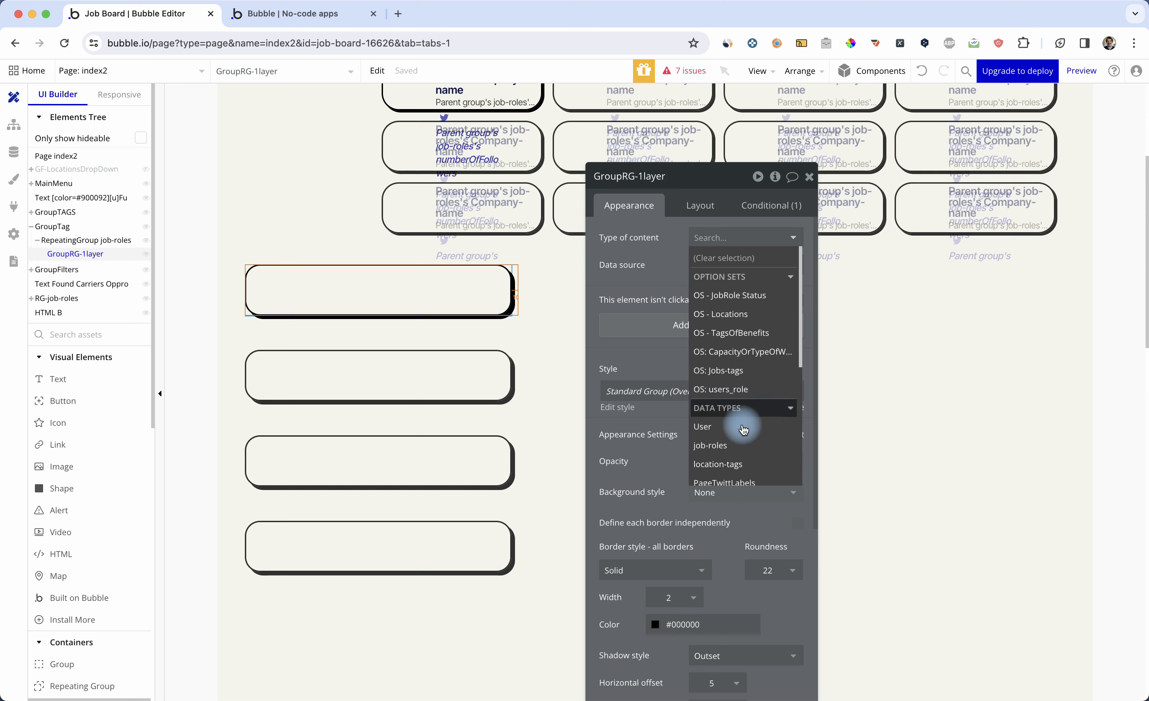
click(738, 446)
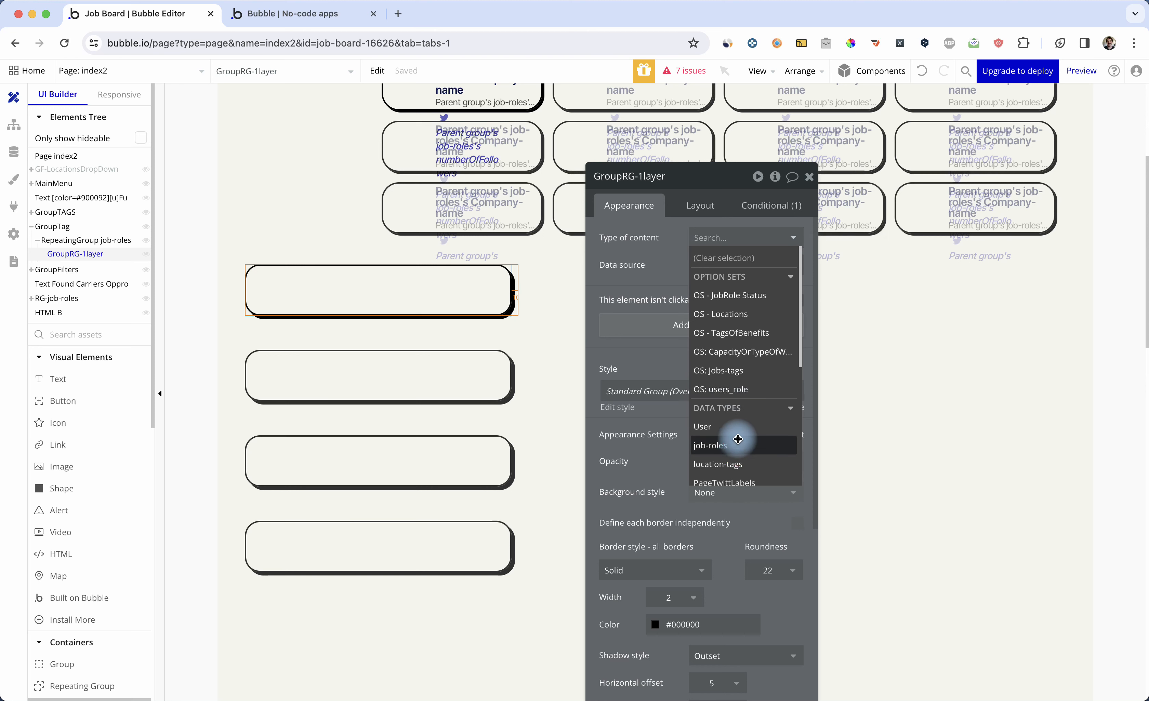
click(711, 266)
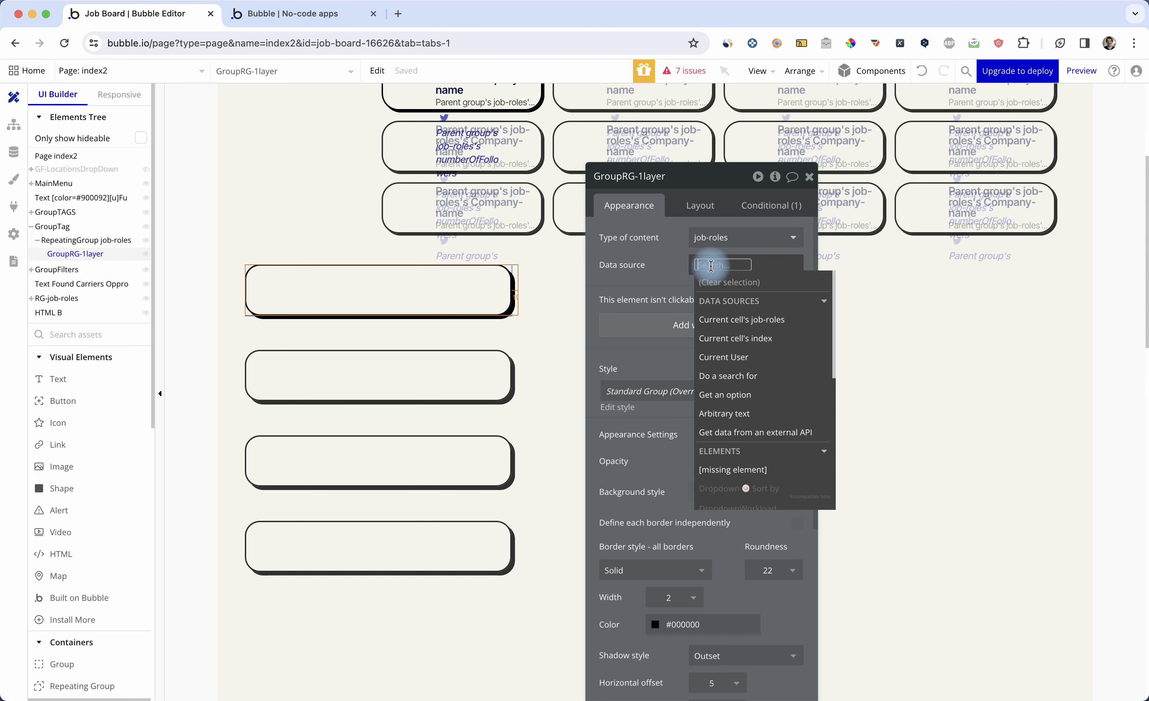
click(736, 316)
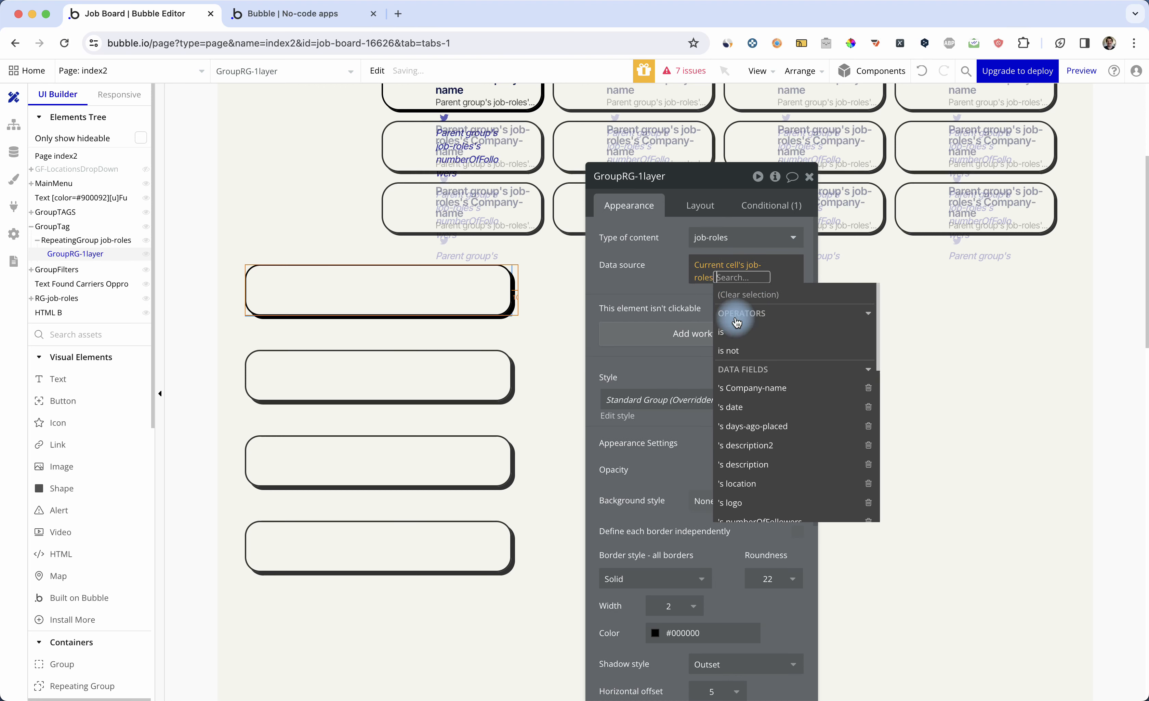
click(676, 267)
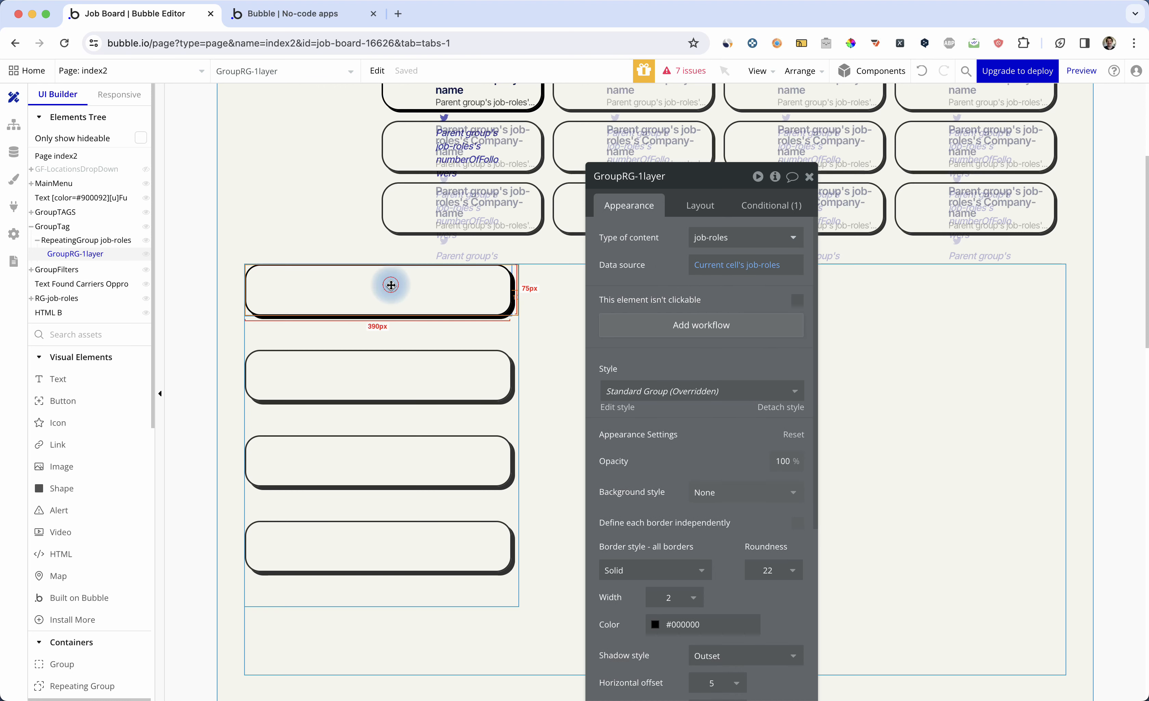
click(100, 333)
text(Gro)
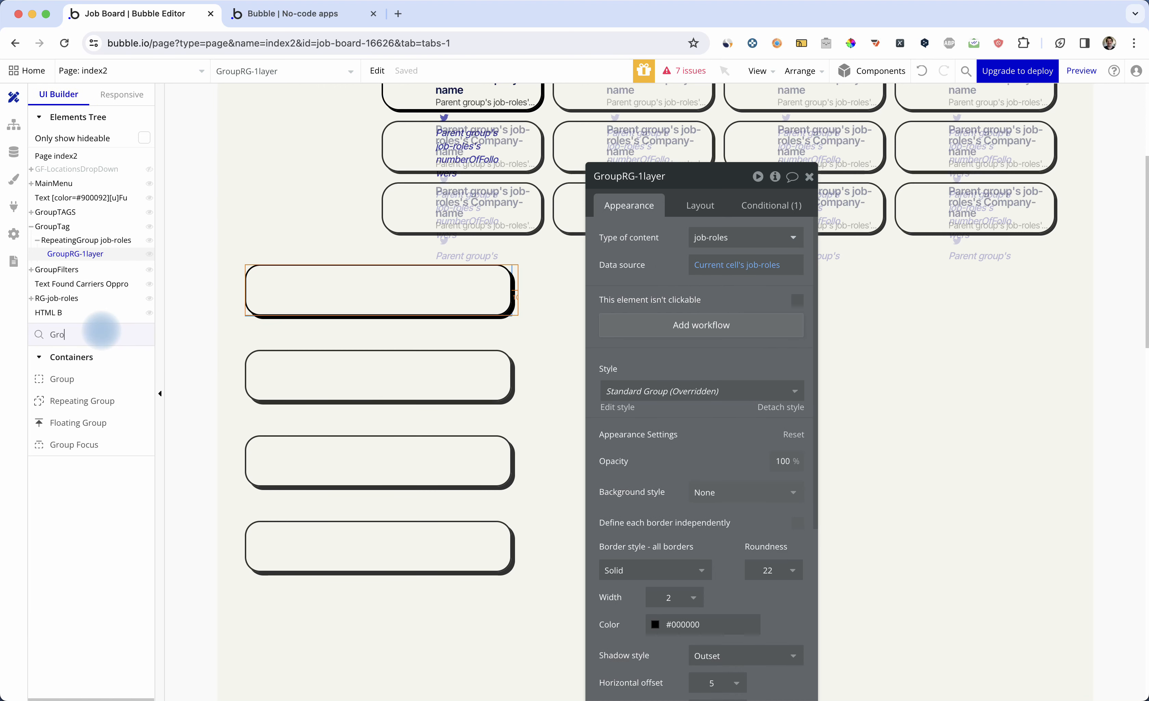
text(up)
click(100, 379)
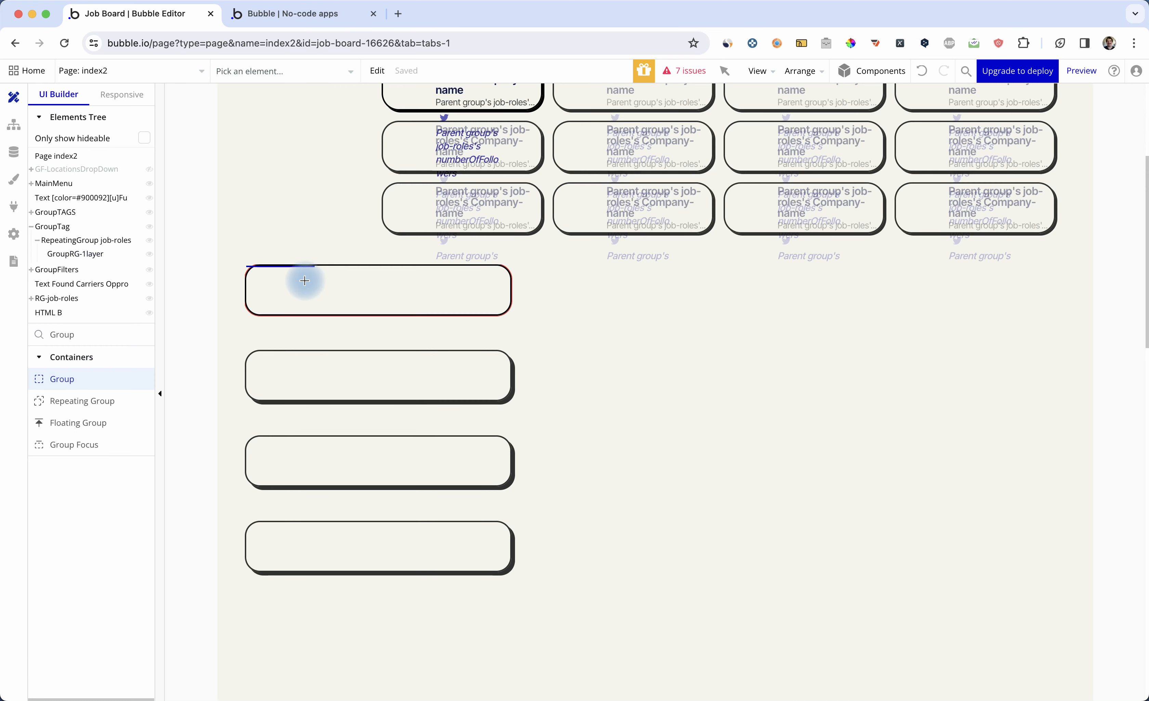
key(Escape)
Step: Change GroupRG-1layer's container layout to Row
double_click(487, 288)
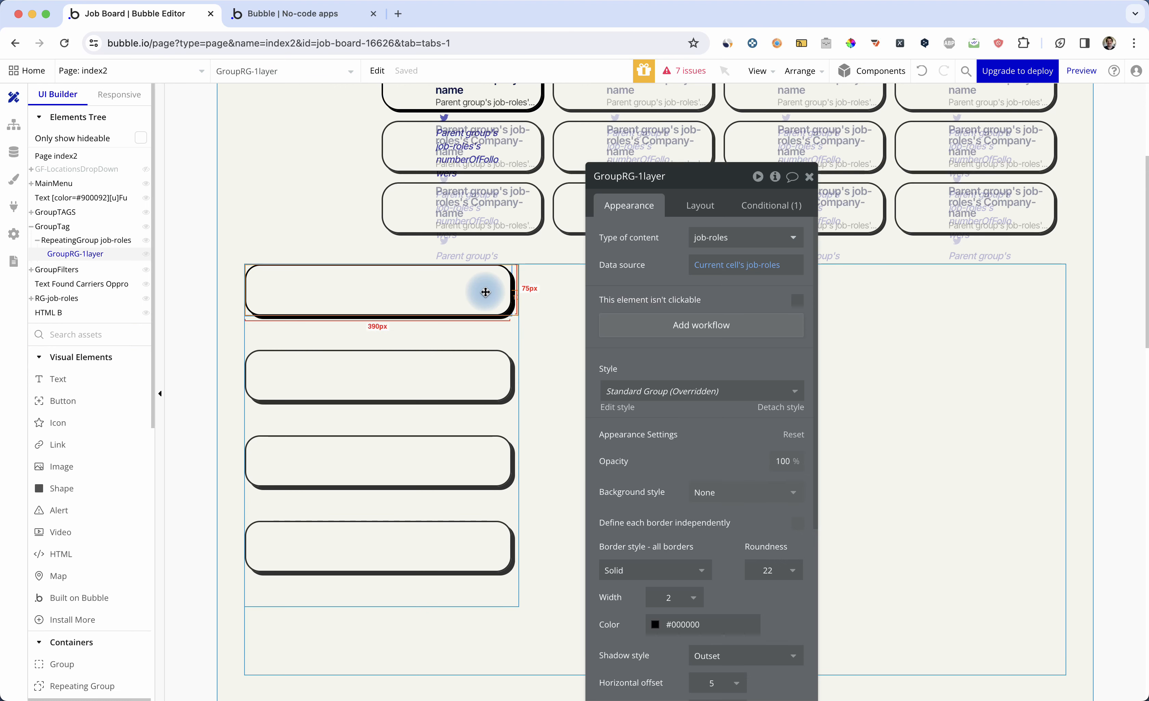
click(703, 206)
click(735, 237)
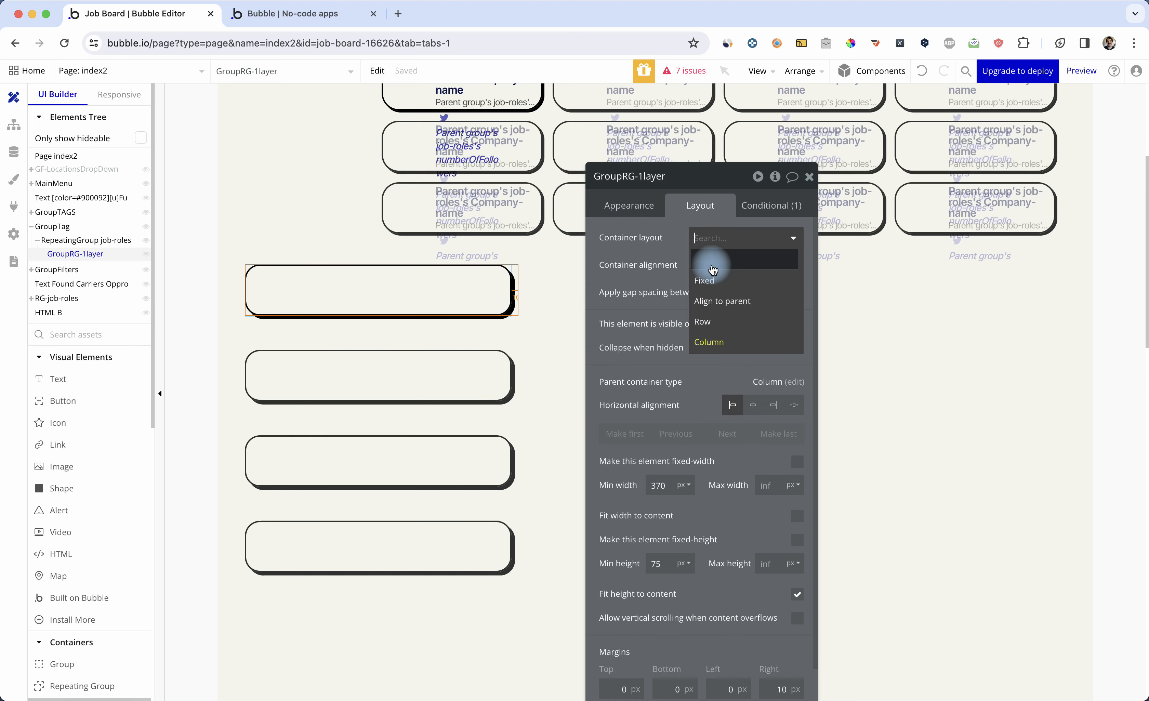
click(712, 321)
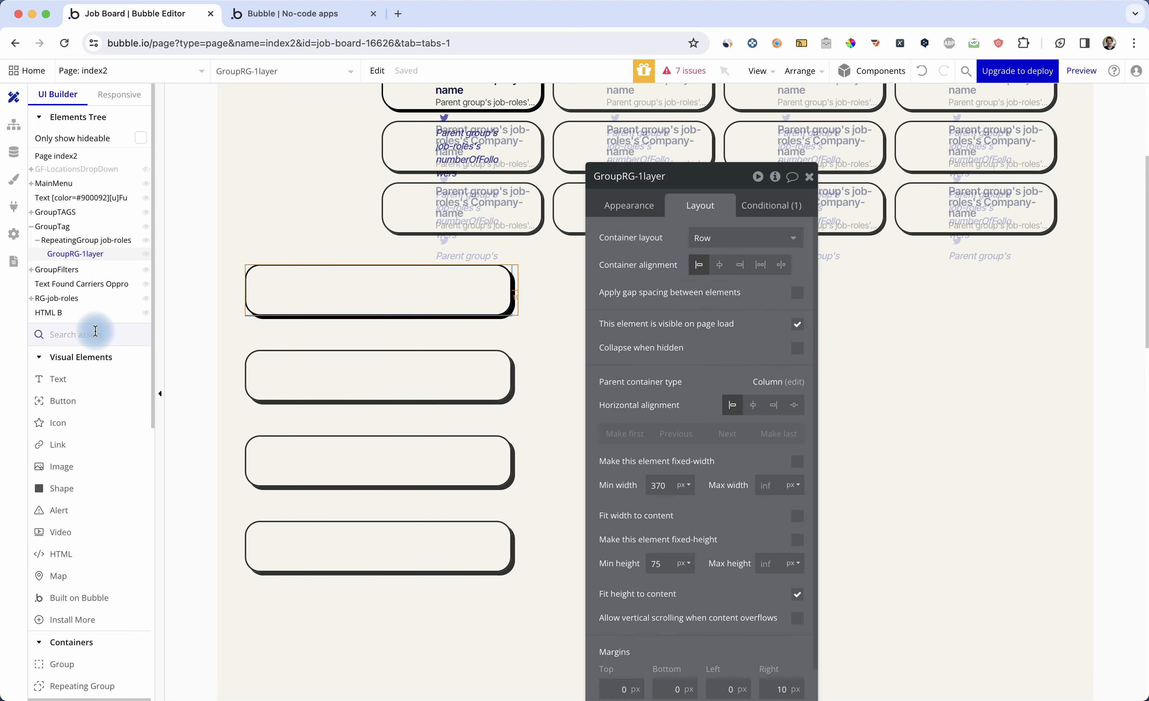
Step: Draw a group about 62 by 60 px inside GroupRG-1layer and duplicate it within the card
text(Group)
click(87, 379)
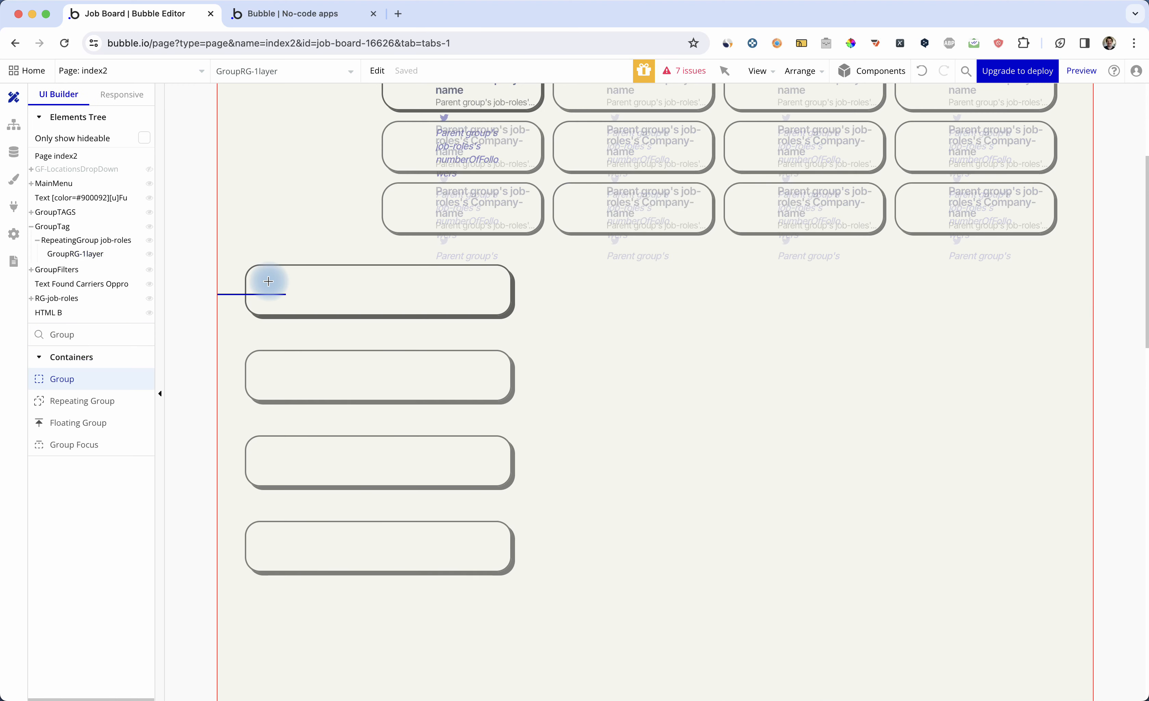
drag(264, 275, 307, 301)
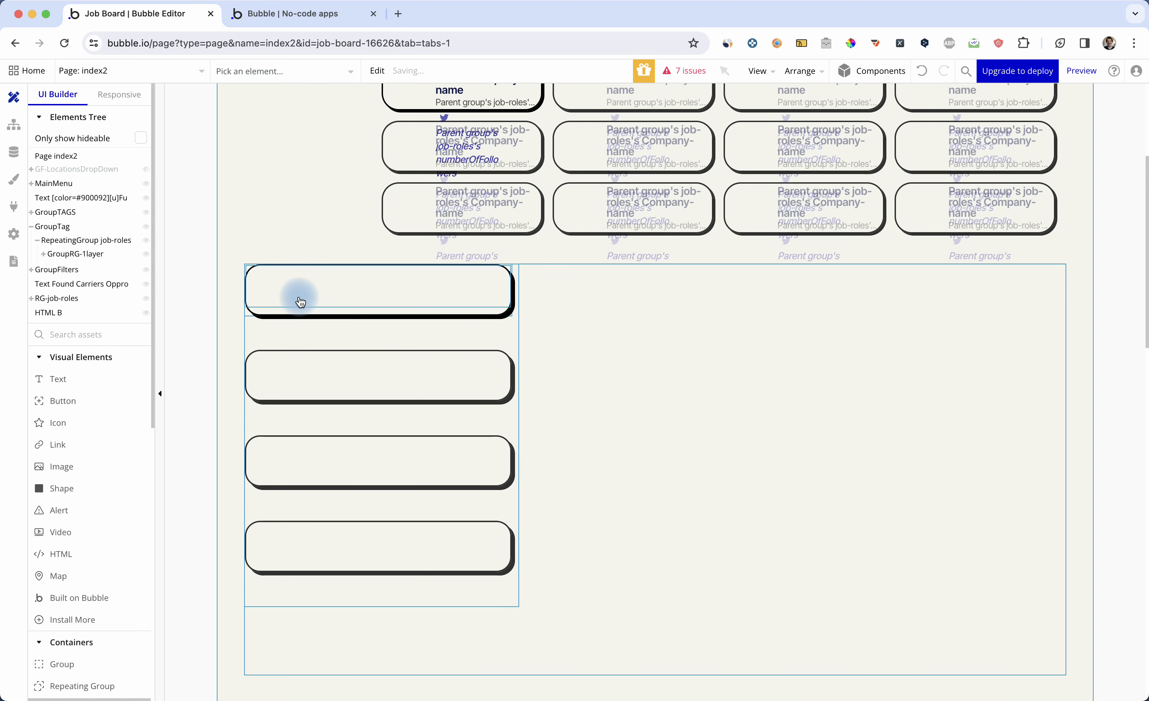
click(321, 289)
key(super+d)
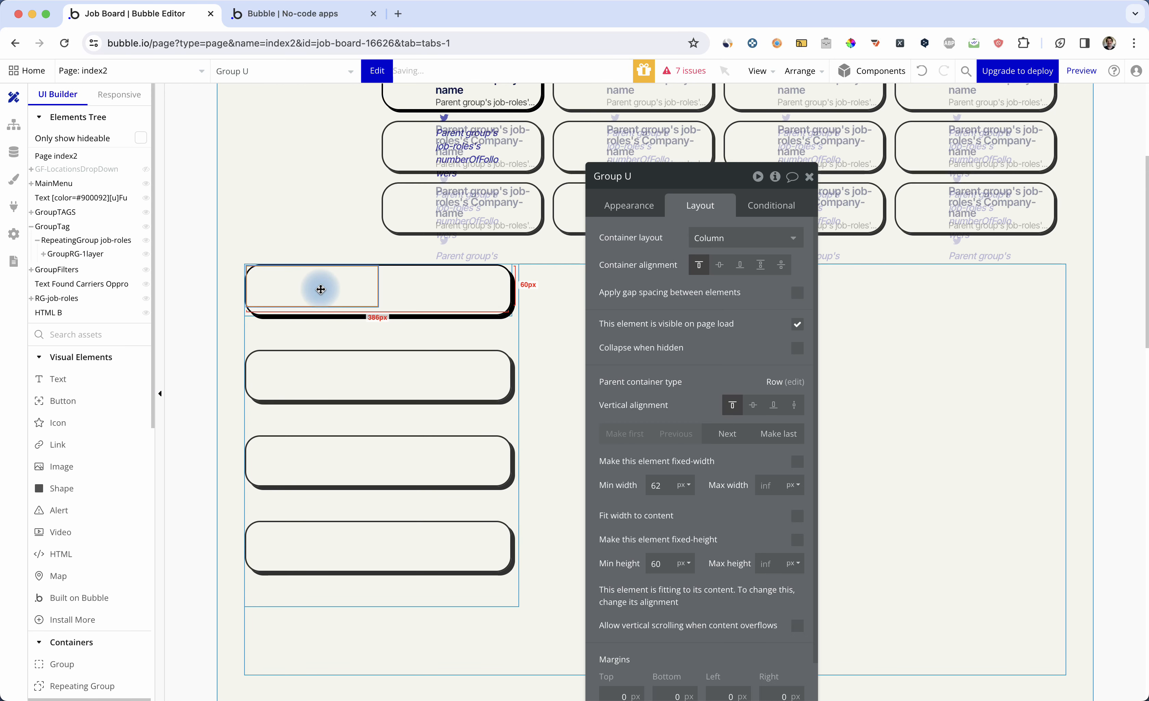
Step: Set the minimum width of both inner groups, Group V and Group U, to 74 px
click(413, 291)
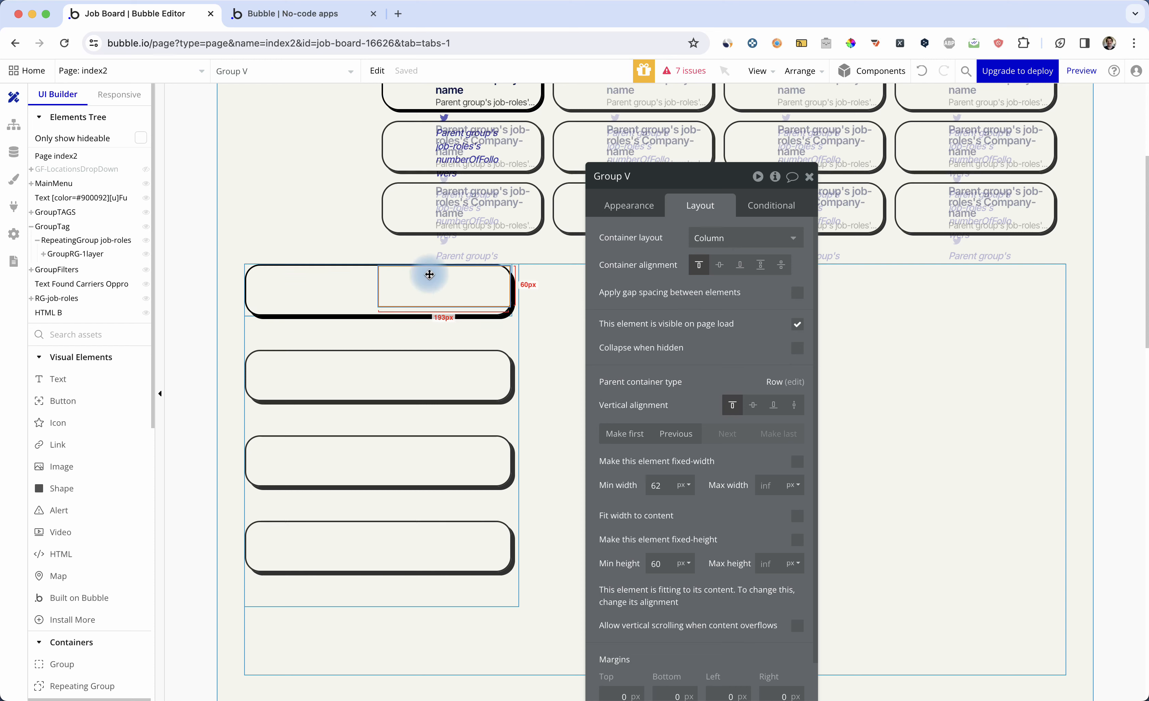
scroll(703, 362, down, 2)
scroll(703, 362, down, 1)
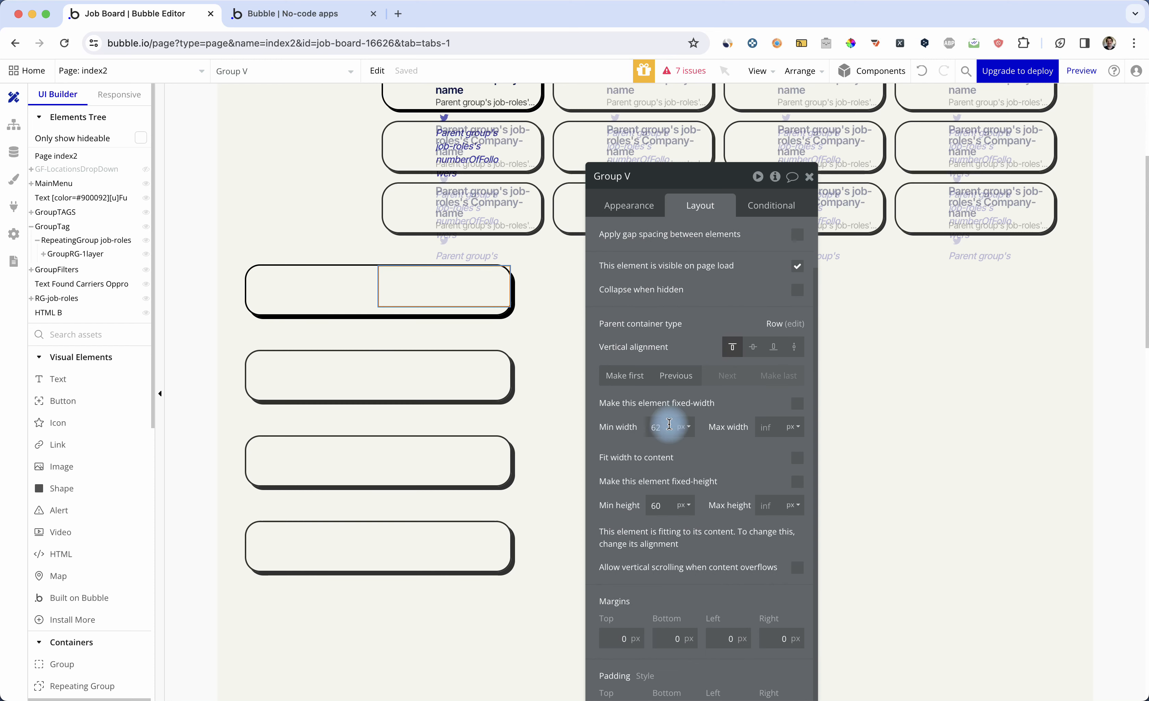
click(668, 427)
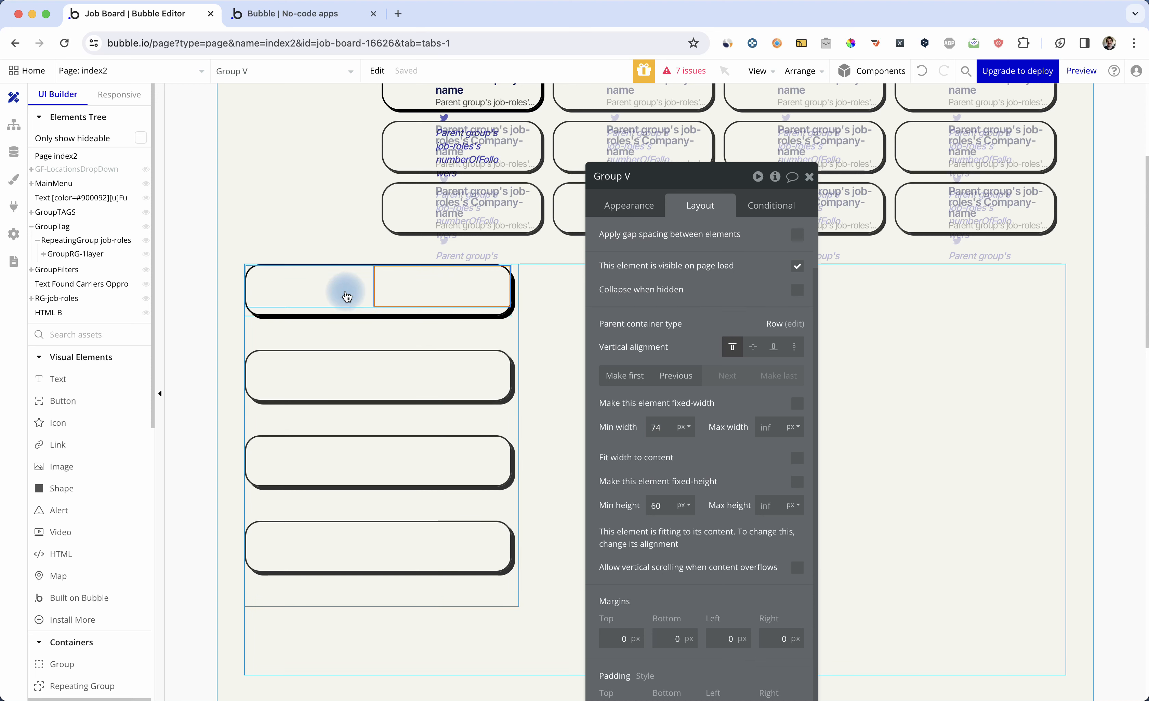
click(346, 292)
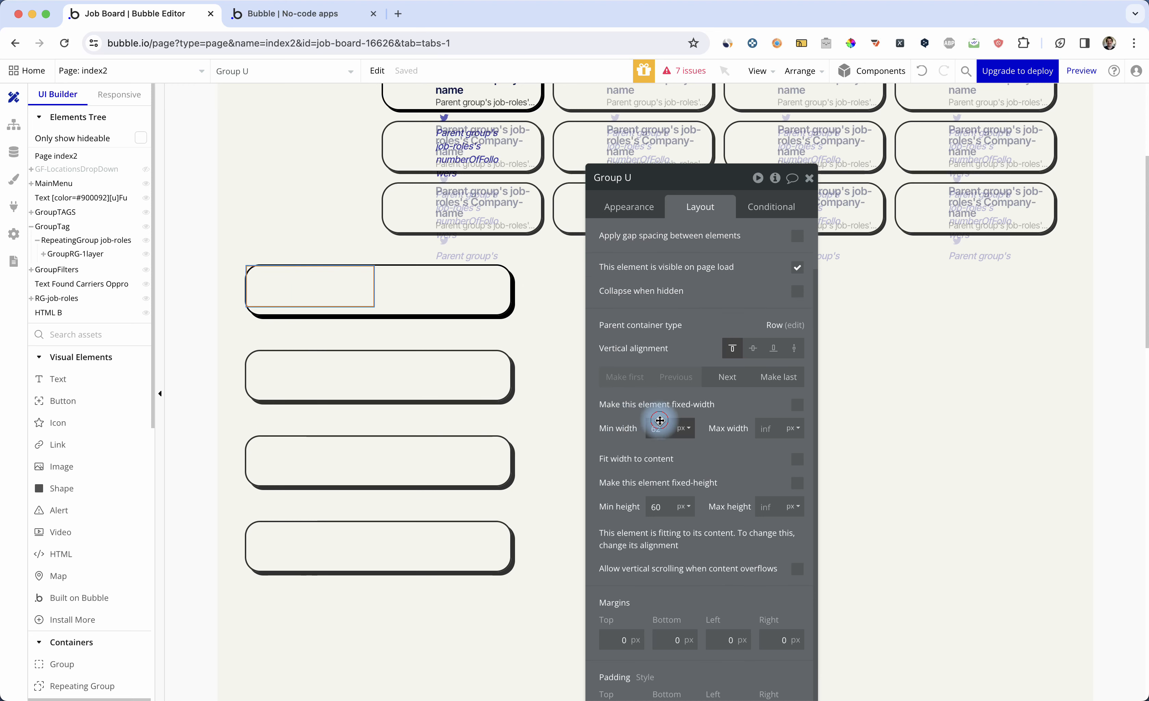
click(665, 432)
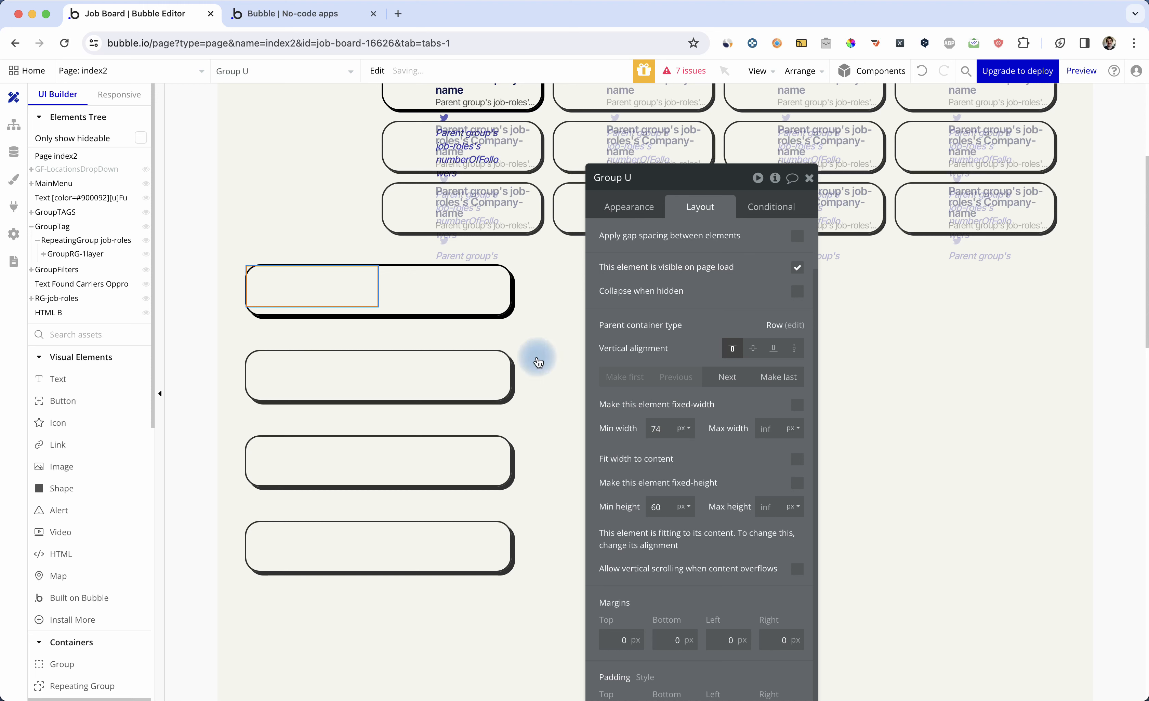
Step: Set Group V's minimum height to 74 px and select Group U
click(462, 293)
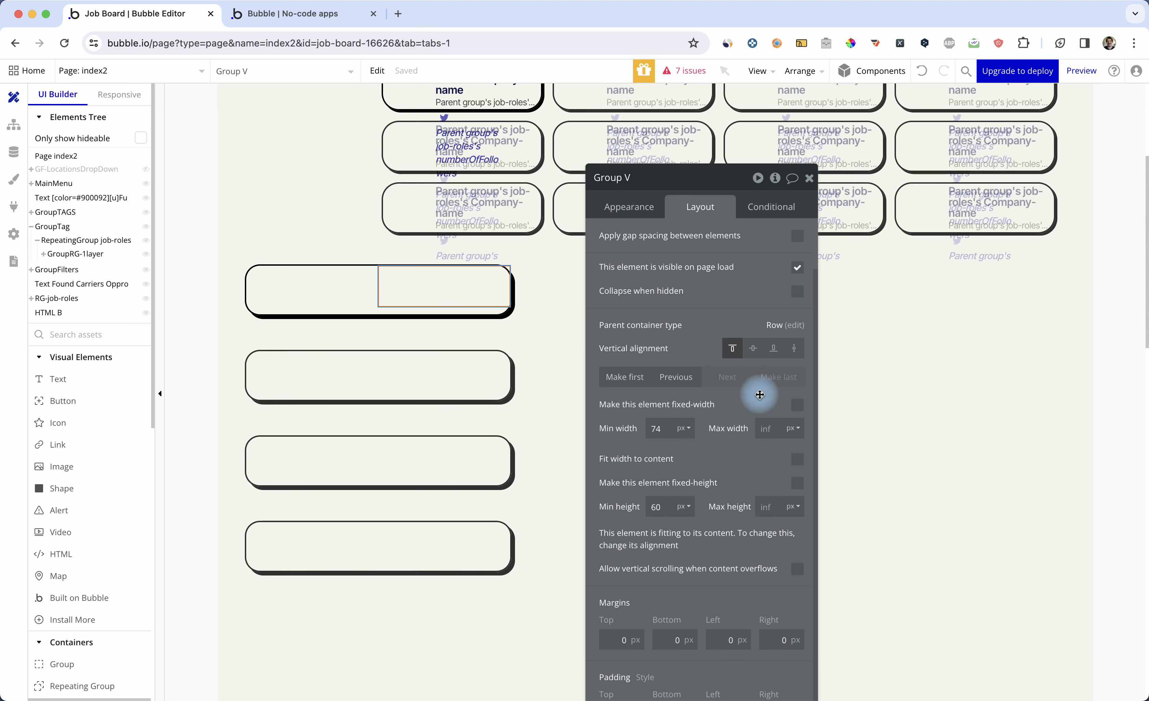
click(668, 424)
click(668, 506)
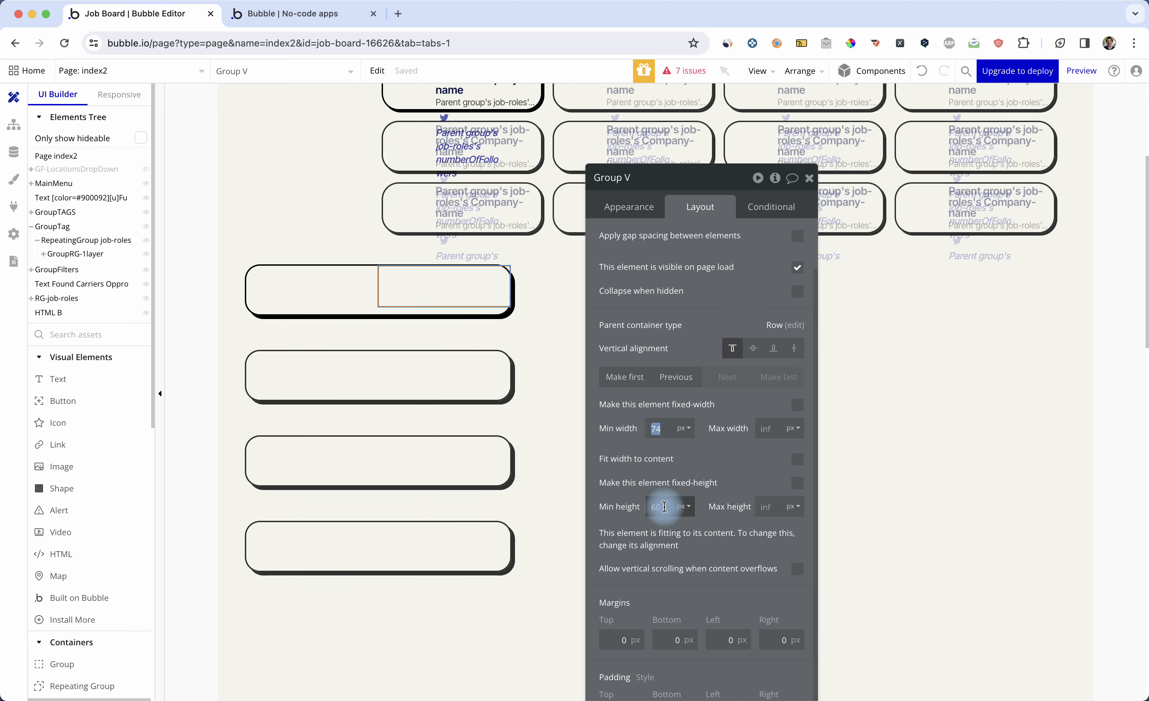
text(74)
click(328, 286)
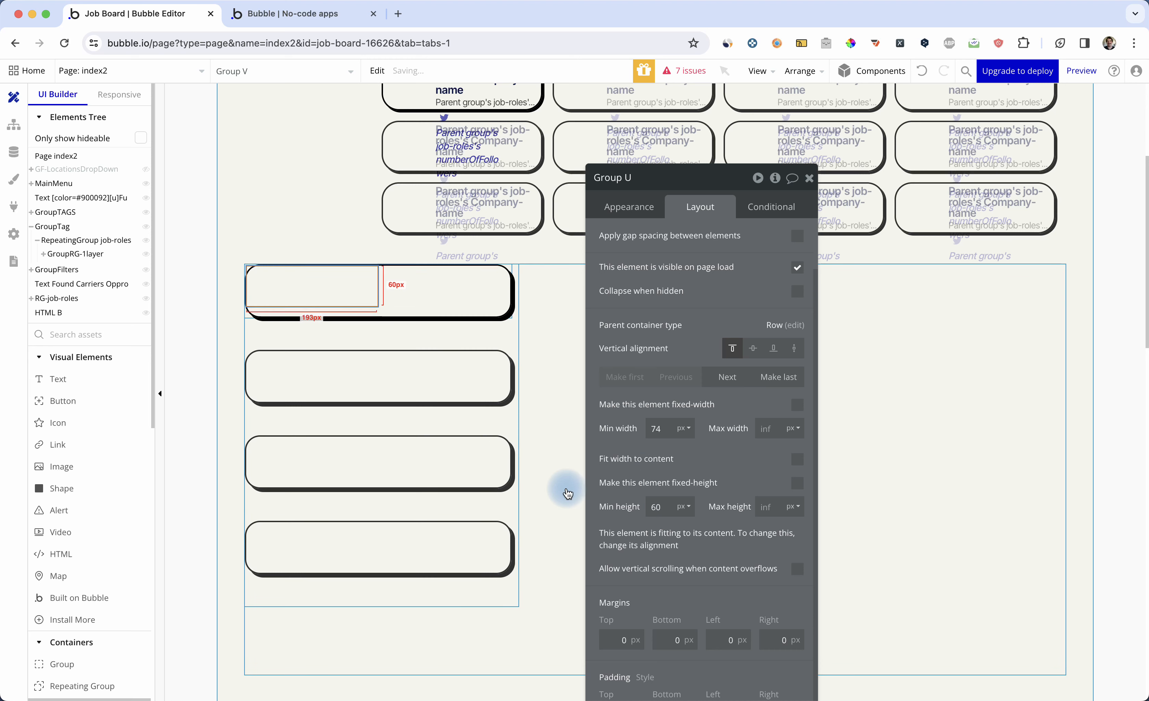
Step: Set Group U's minimum height to 74 px and rename the group to GroupLeftElImage
click(657, 506)
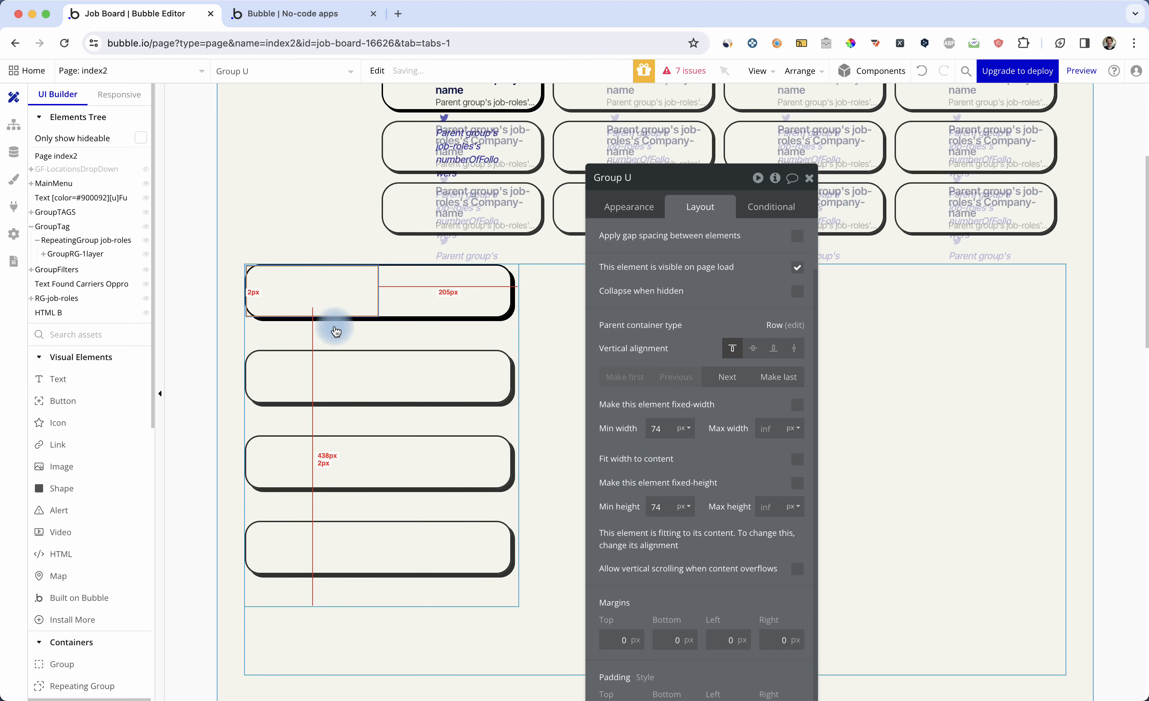
click(332, 293)
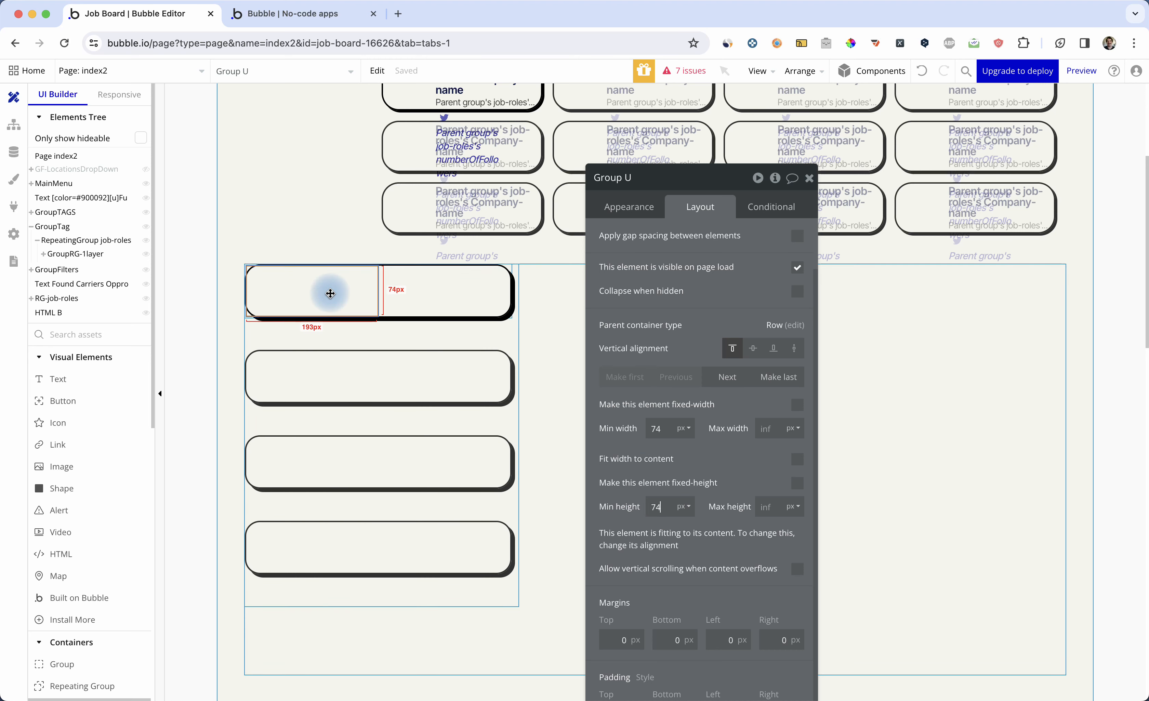
click(640, 176)
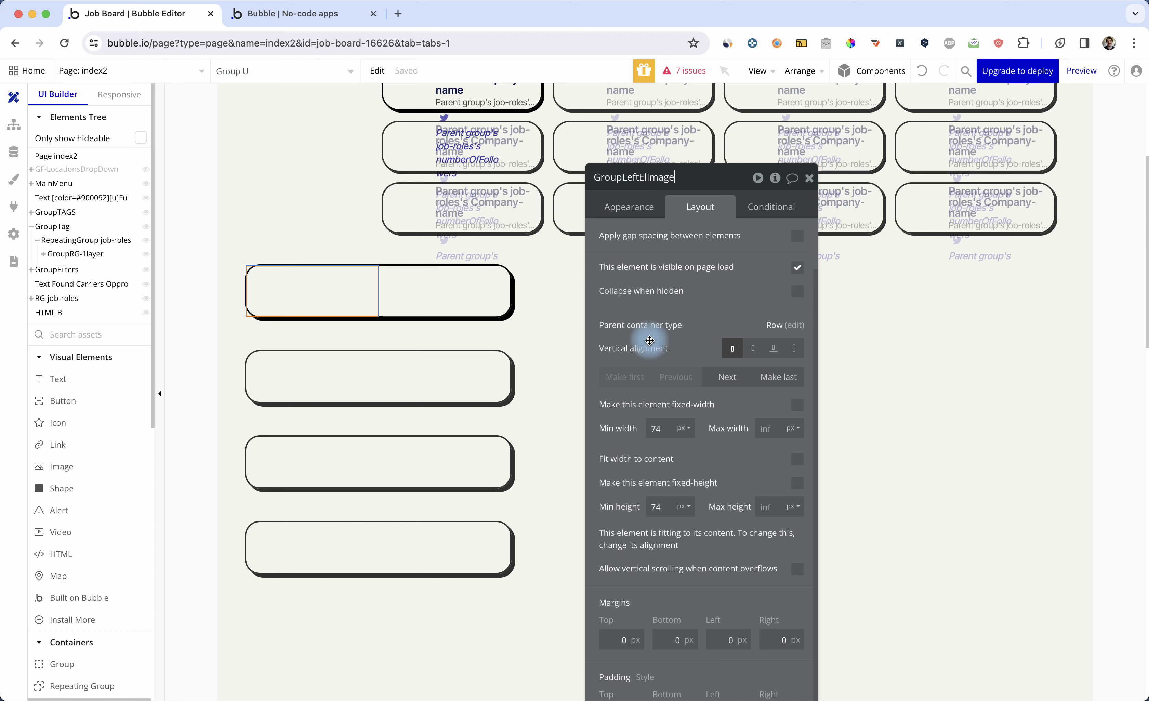
drag(718, 176, 680, 117)
Step: Change GroupLeftElImage's background style to Image
click(590, 148)
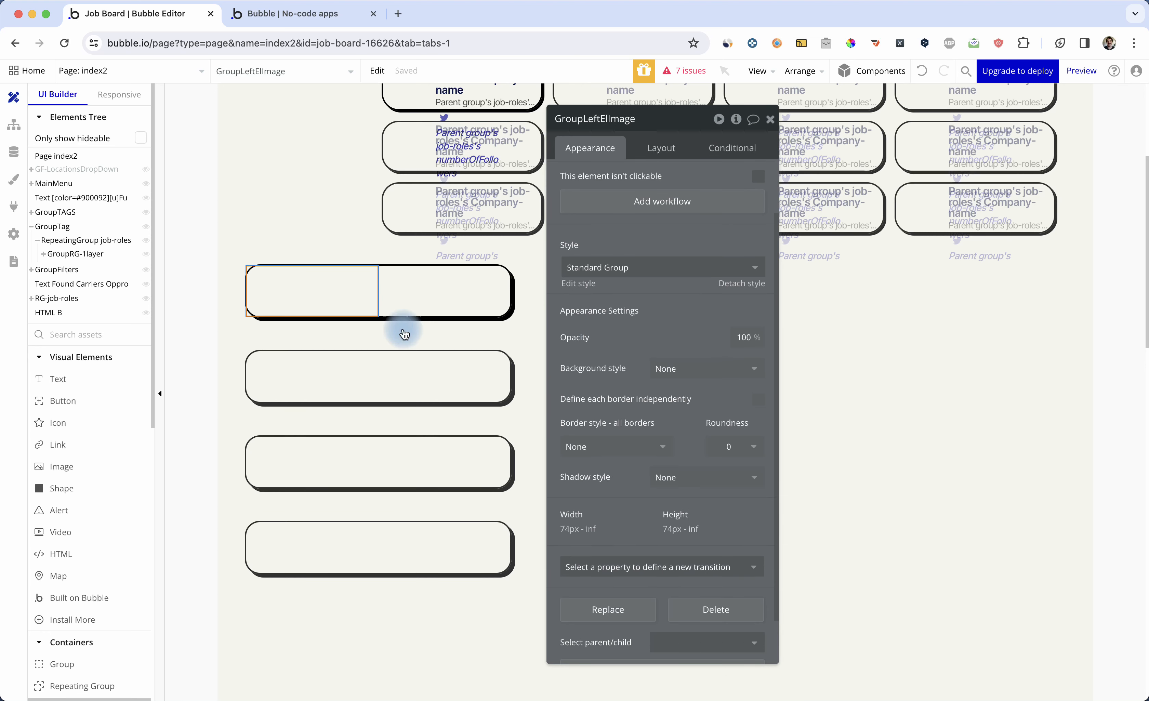
scroll(671, 301, up, 2)
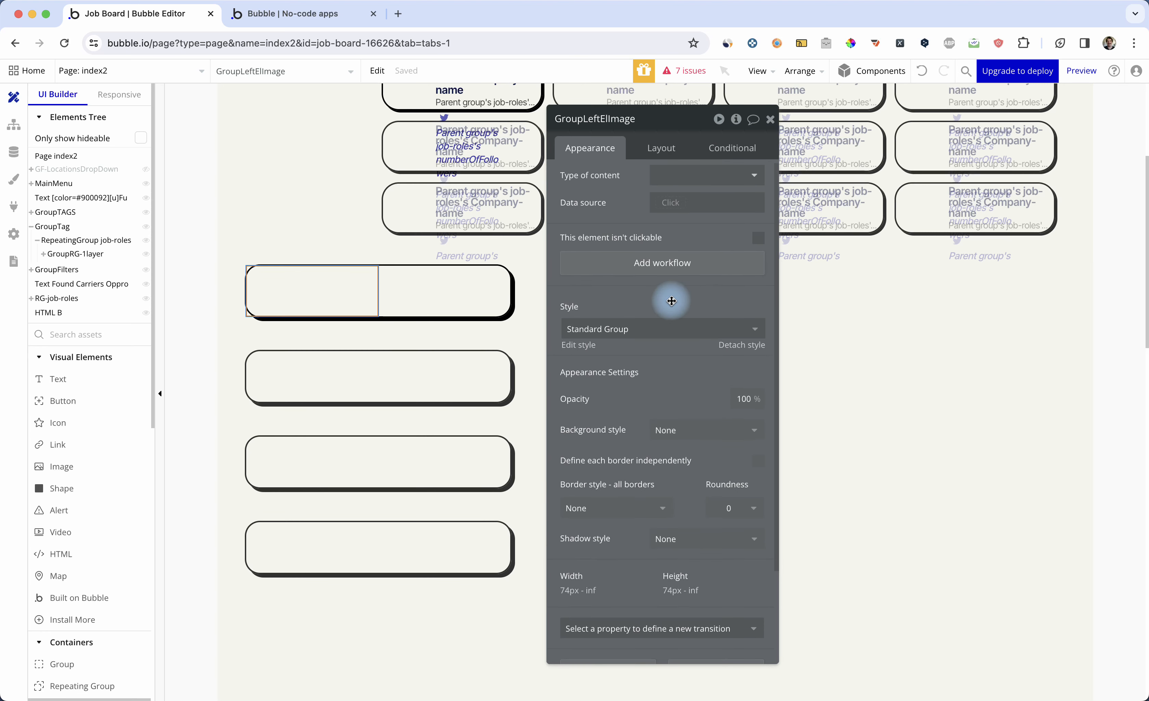
click(687, 427)
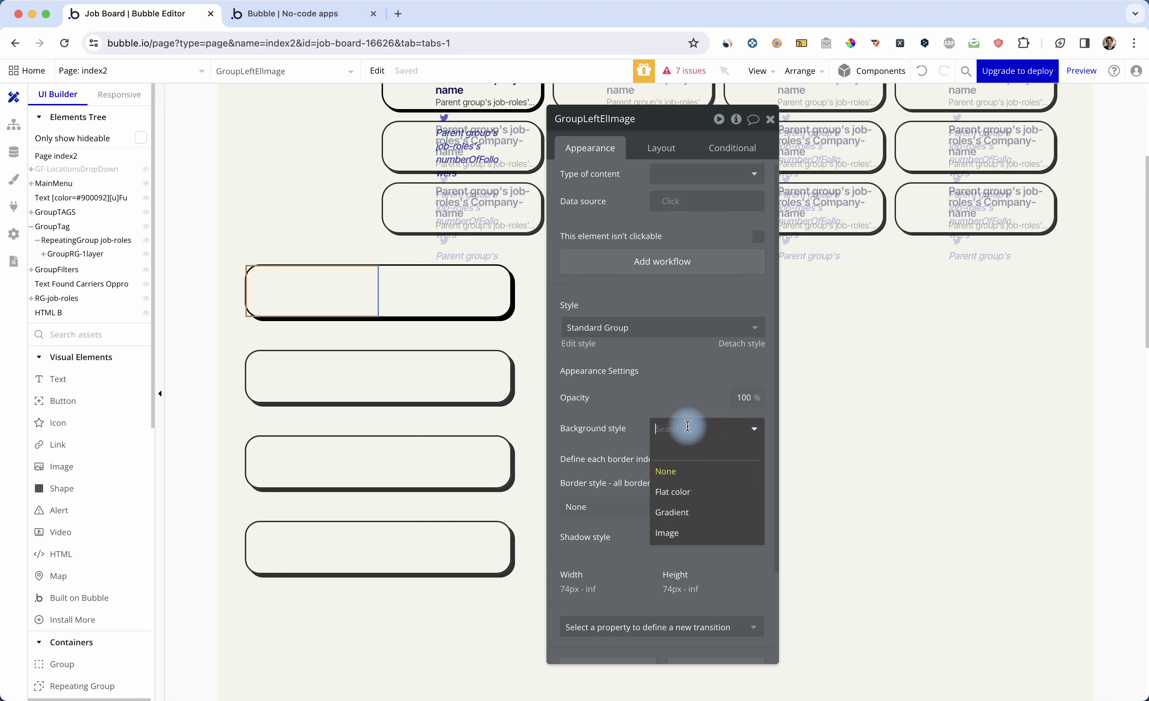
click(682, 530)
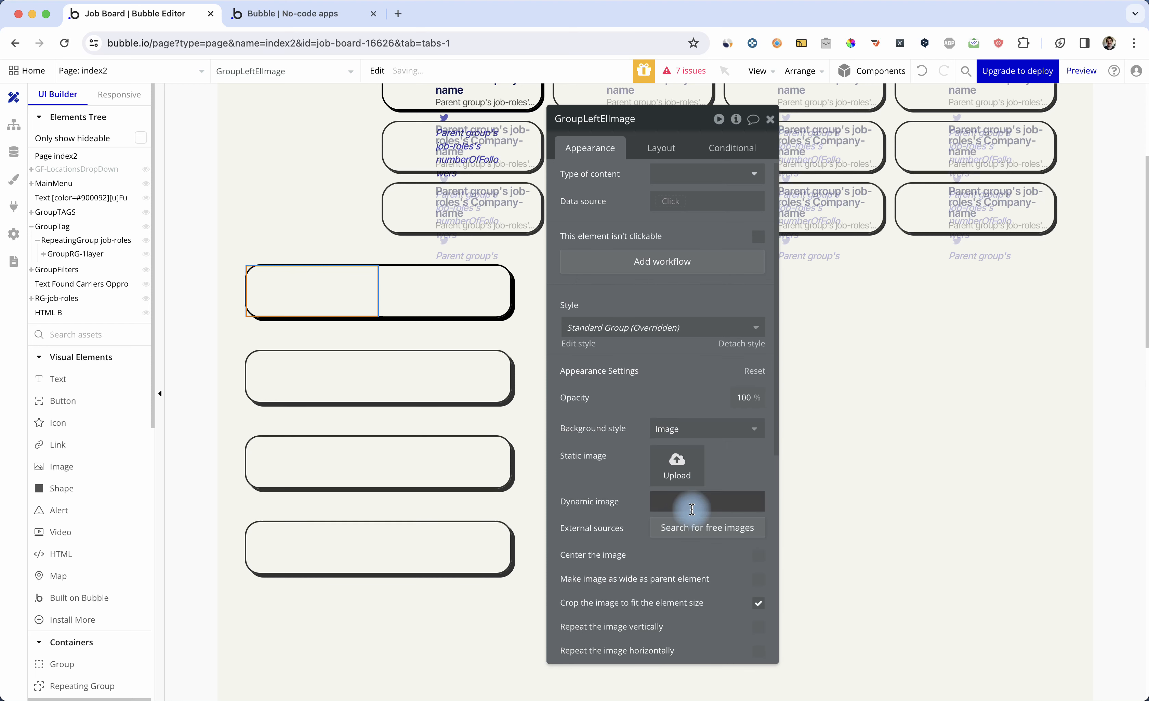
Step: Set the dynamic background image of GroupLeftElImage to Parent group's job-roles's logo
click(792, 503)
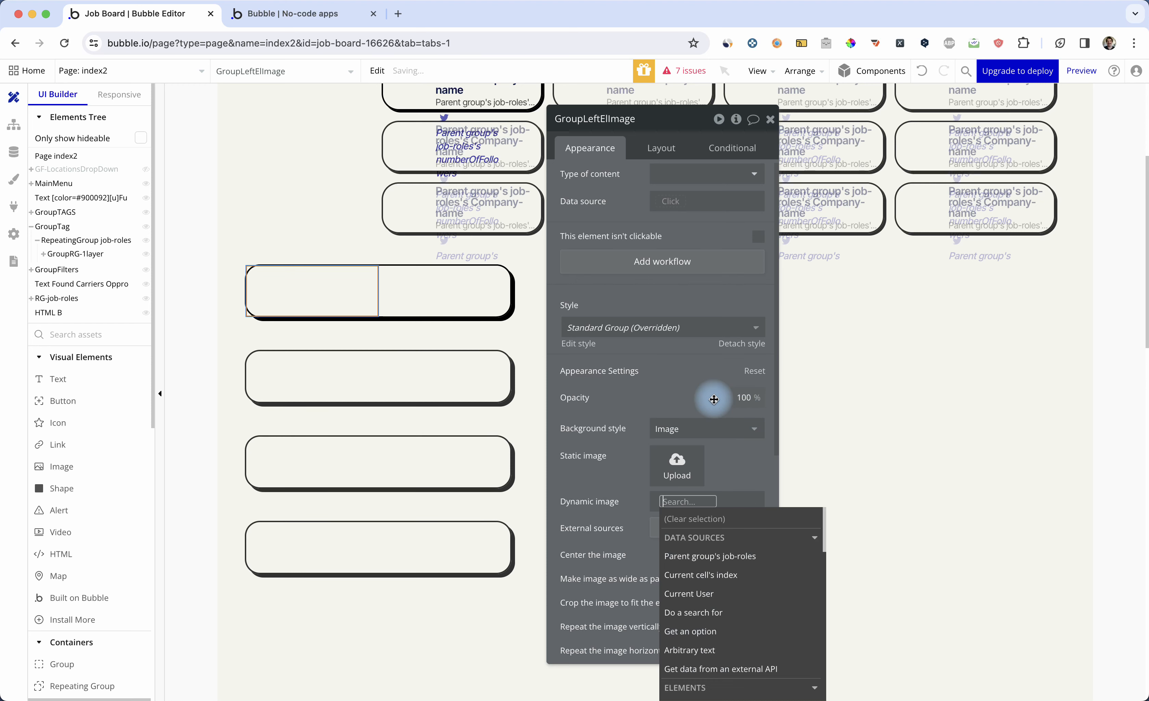
click(702, 556)
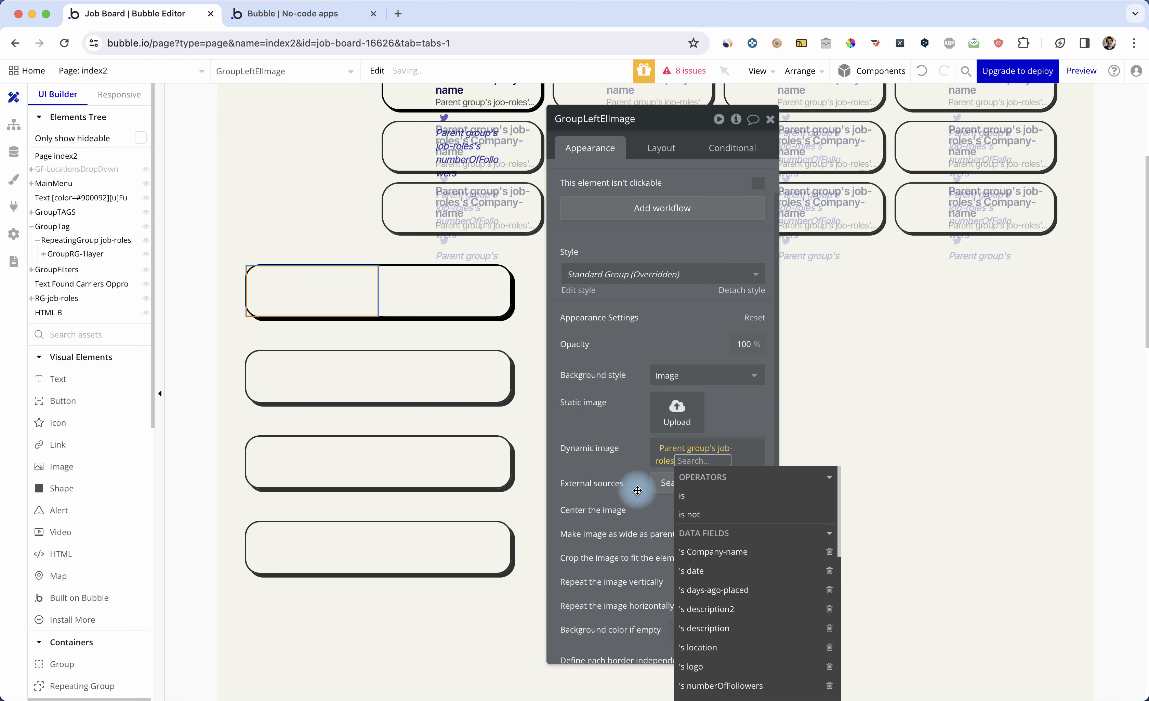
scroll(702, 589, down, 3)
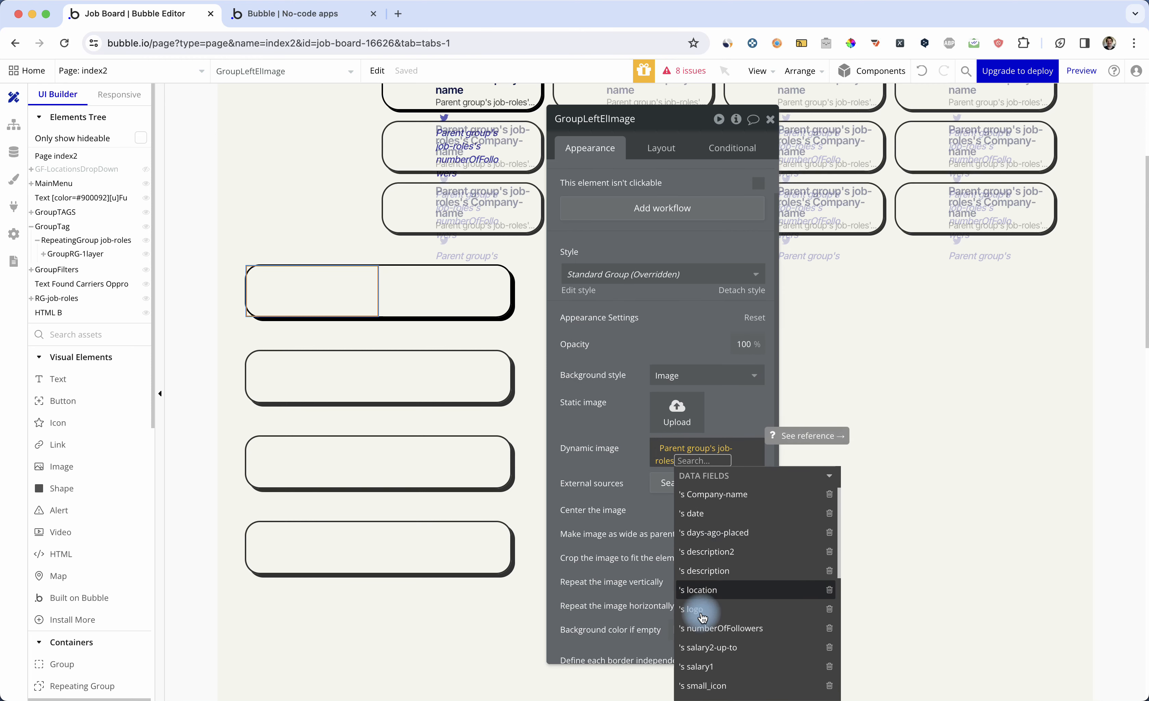
scroll(703, 618, down, 6)
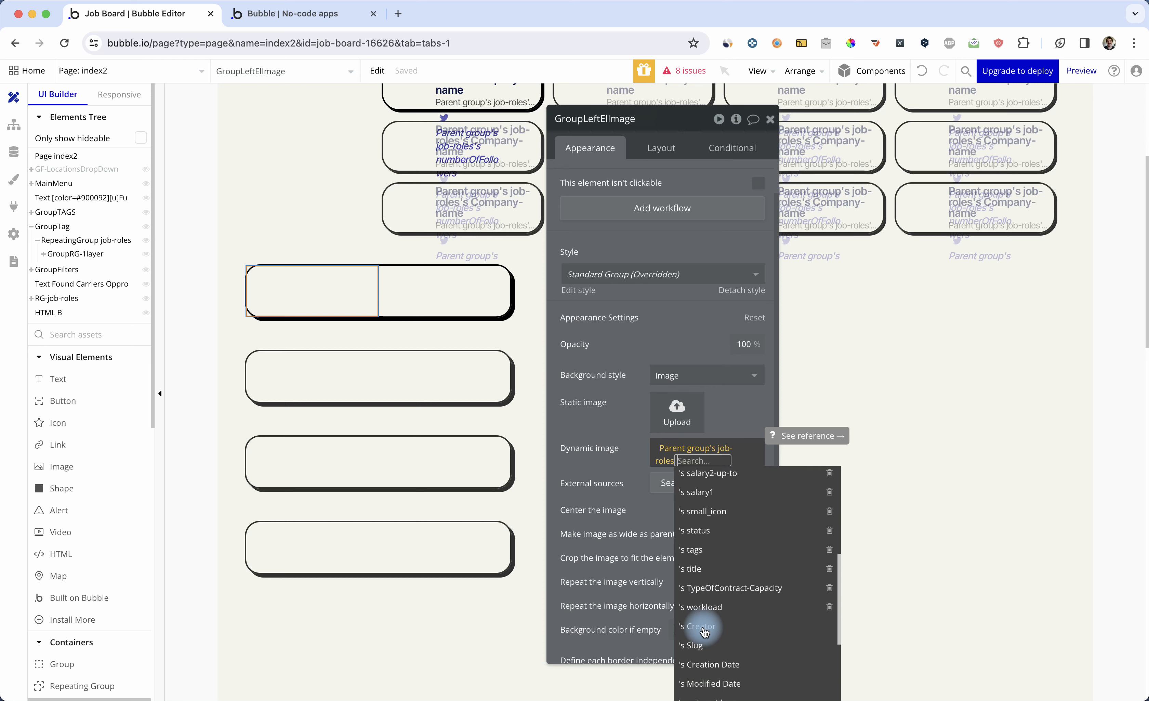
scroll(705, 623, up, 4)
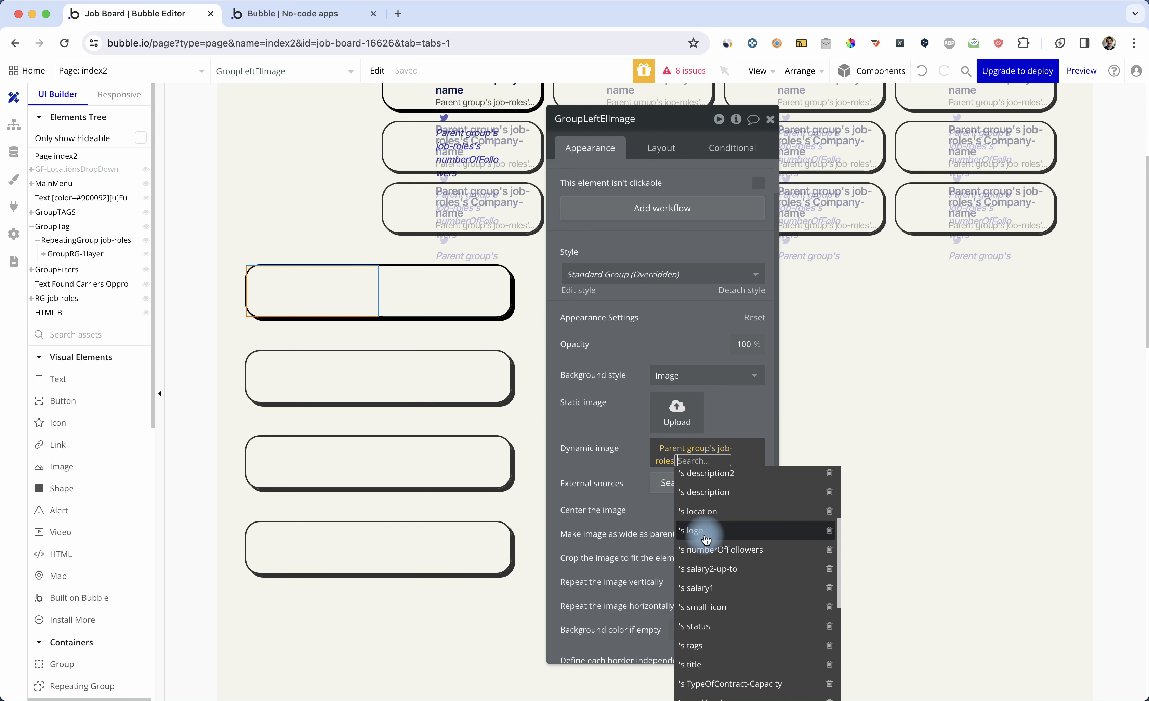
click(706, 539)
click(633, 424)
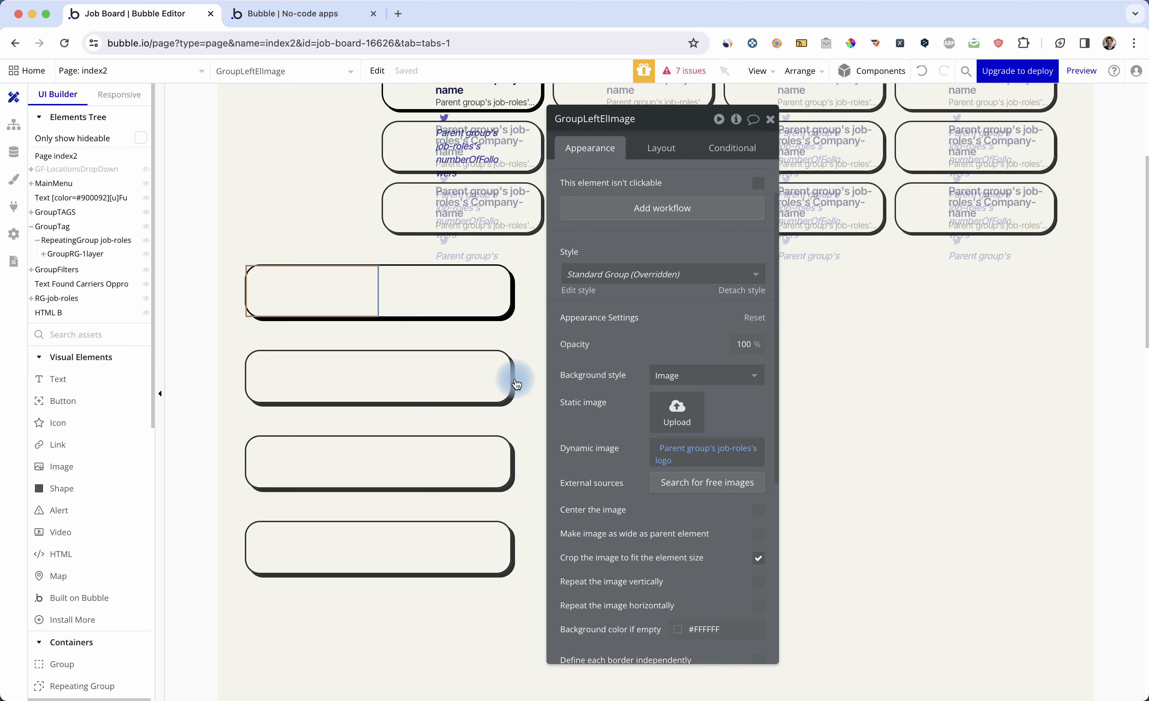
Step: Set the minimum and maximum width and the minimum and maximum height of GroupLeftElImage to 50 px
click(340, 306)
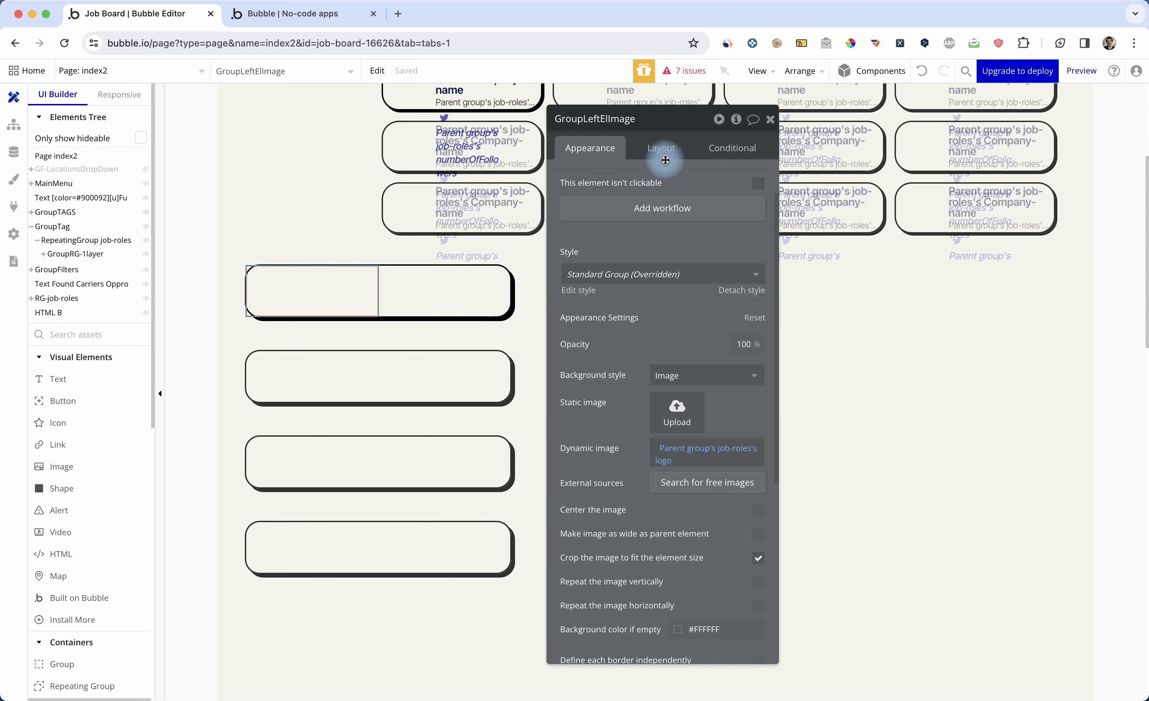
click(669, 143)
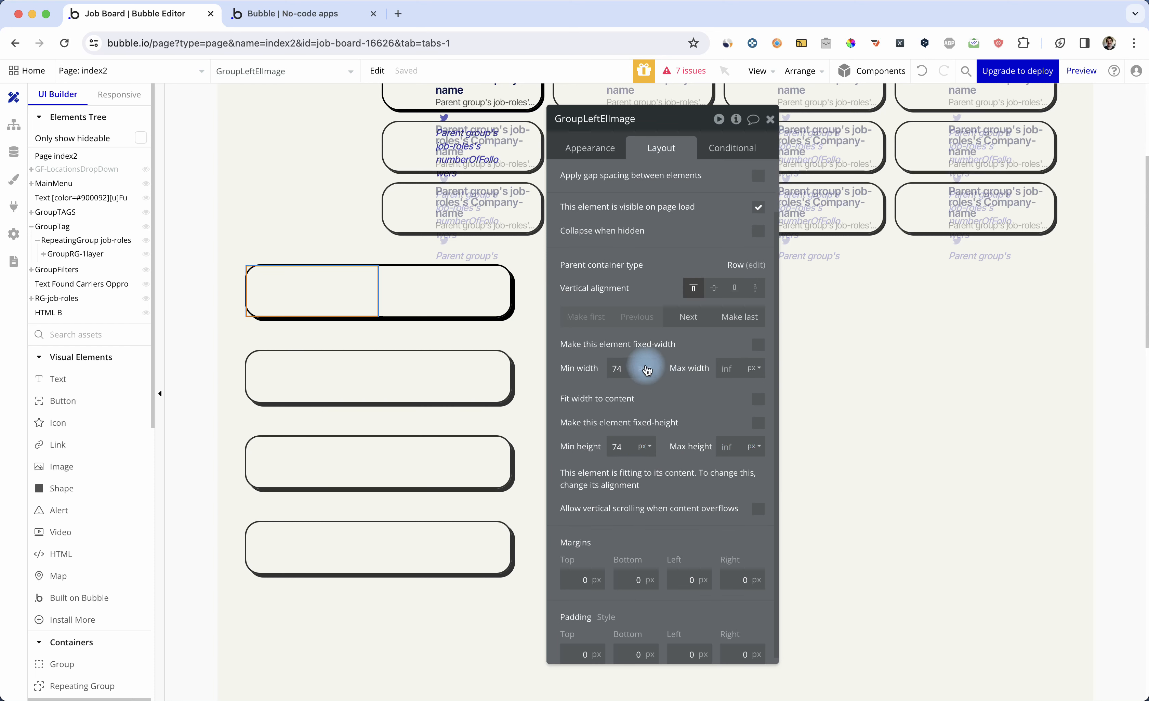
click(618, 367)
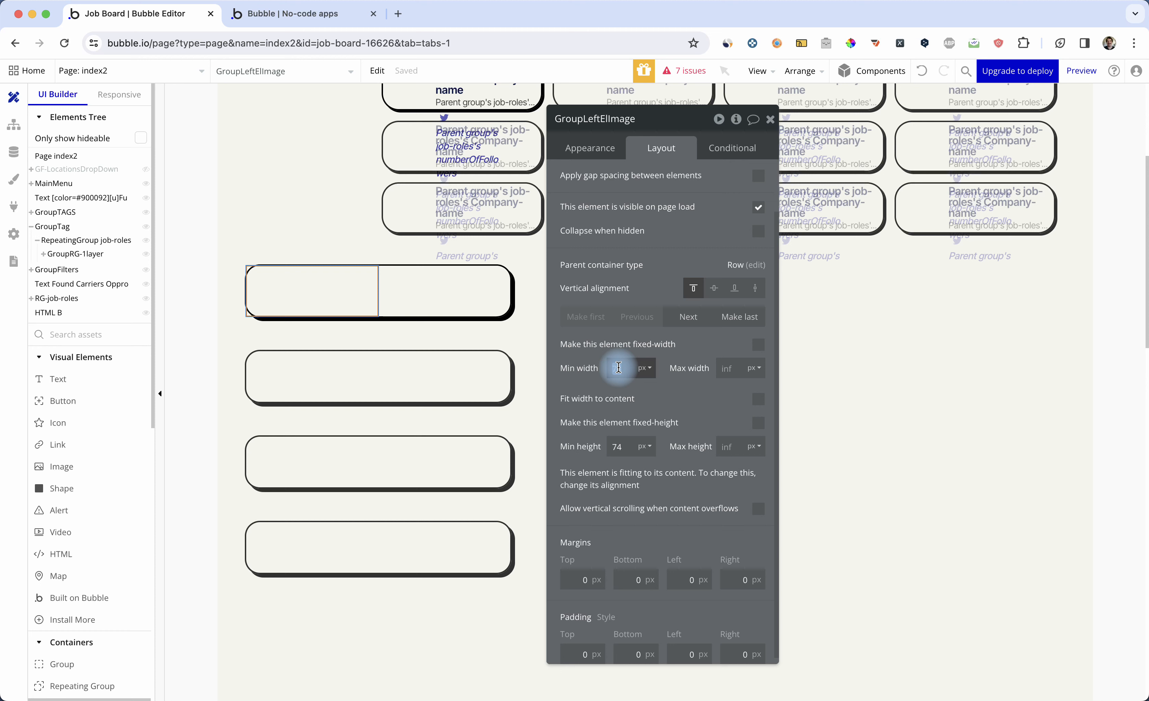
key(Tab)
text(50)
key(Tab)
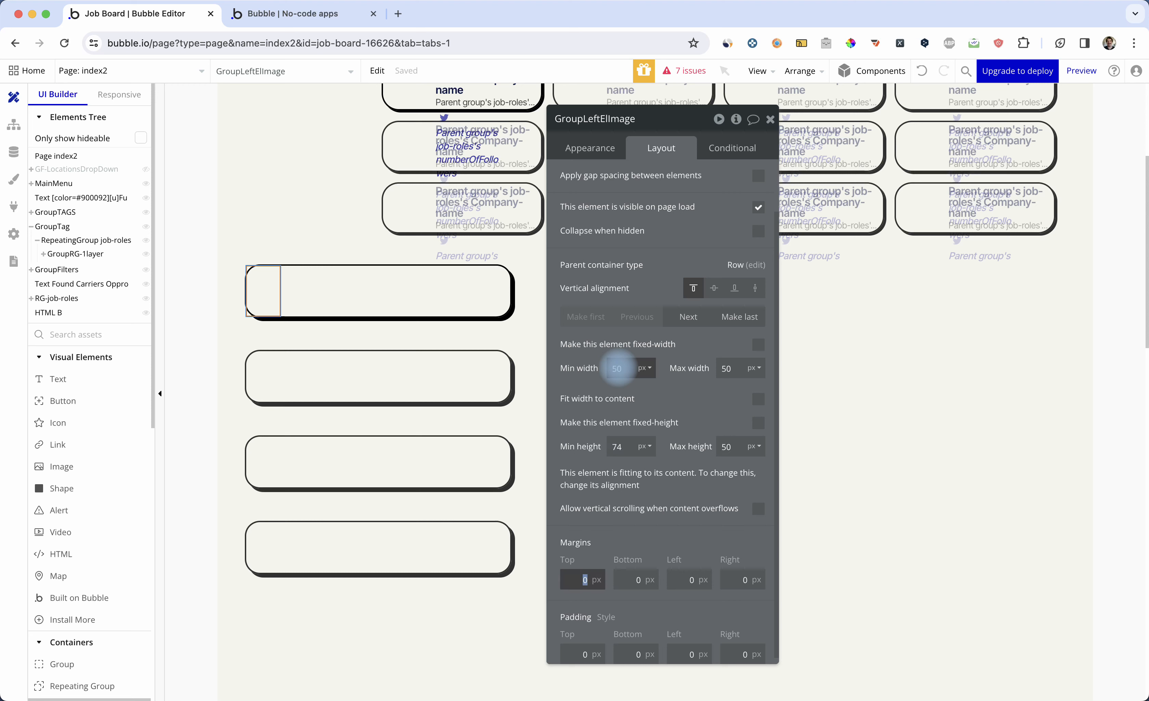
click(624, 447)
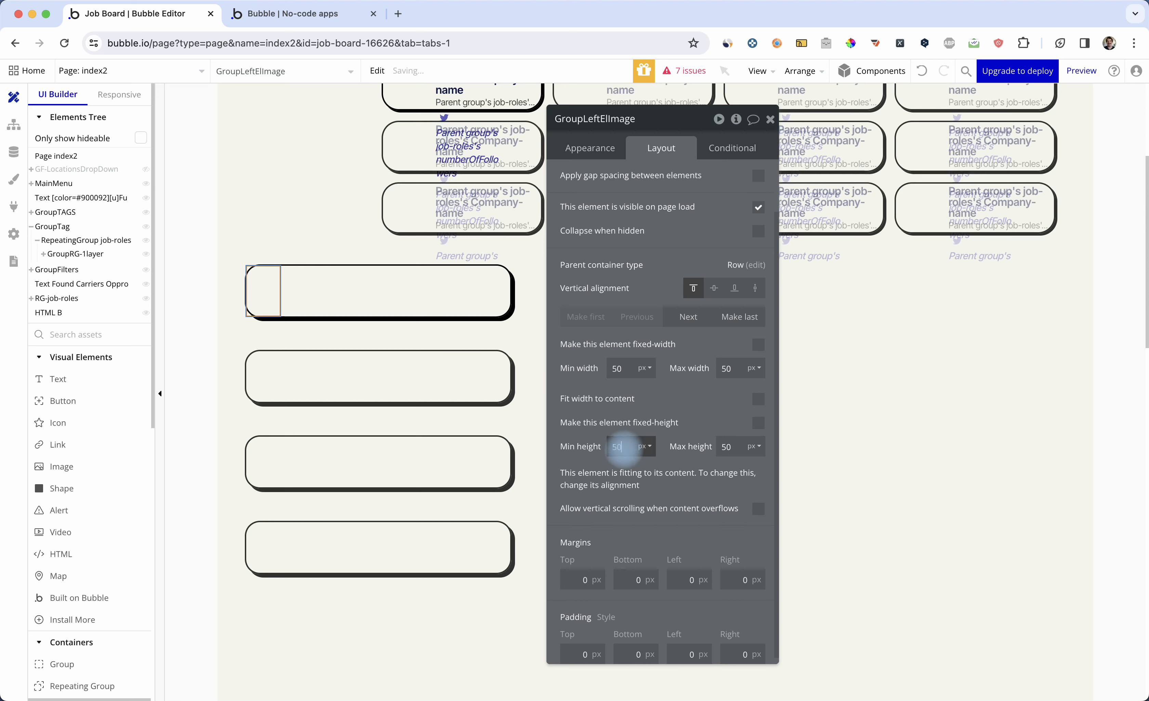
Step: Center GroupLeftElImage vertically within its parent row and give it a left margin of 10 px
click(717, 291)
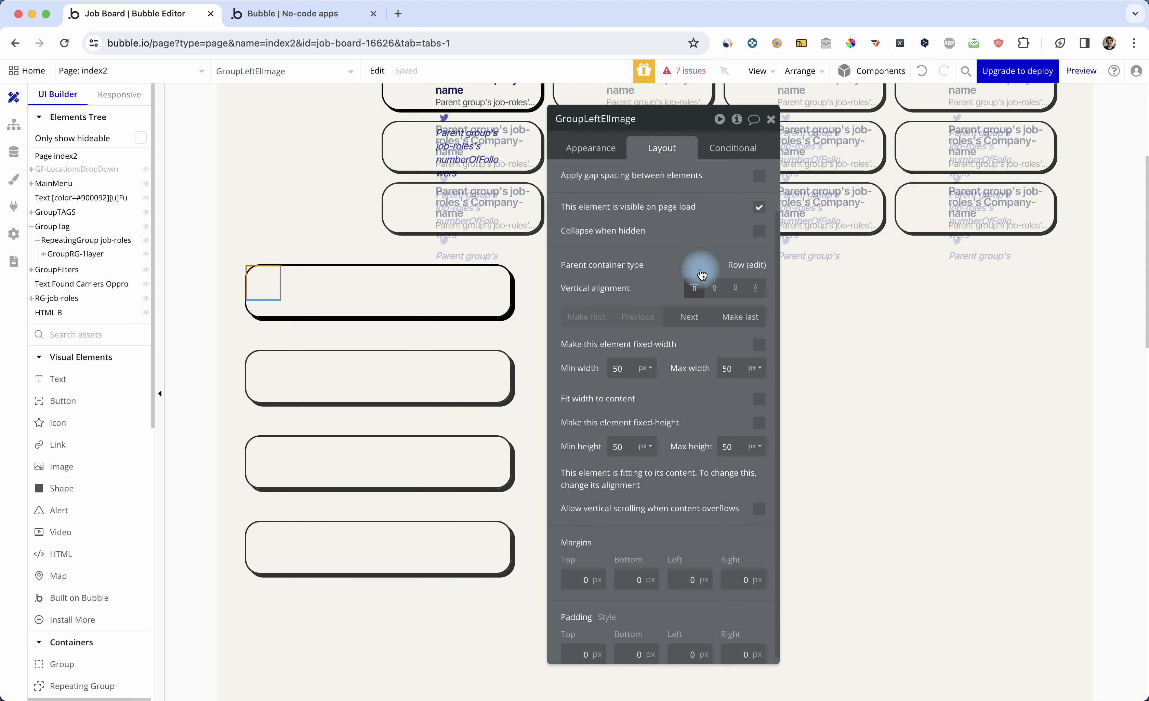
click(714, 287)
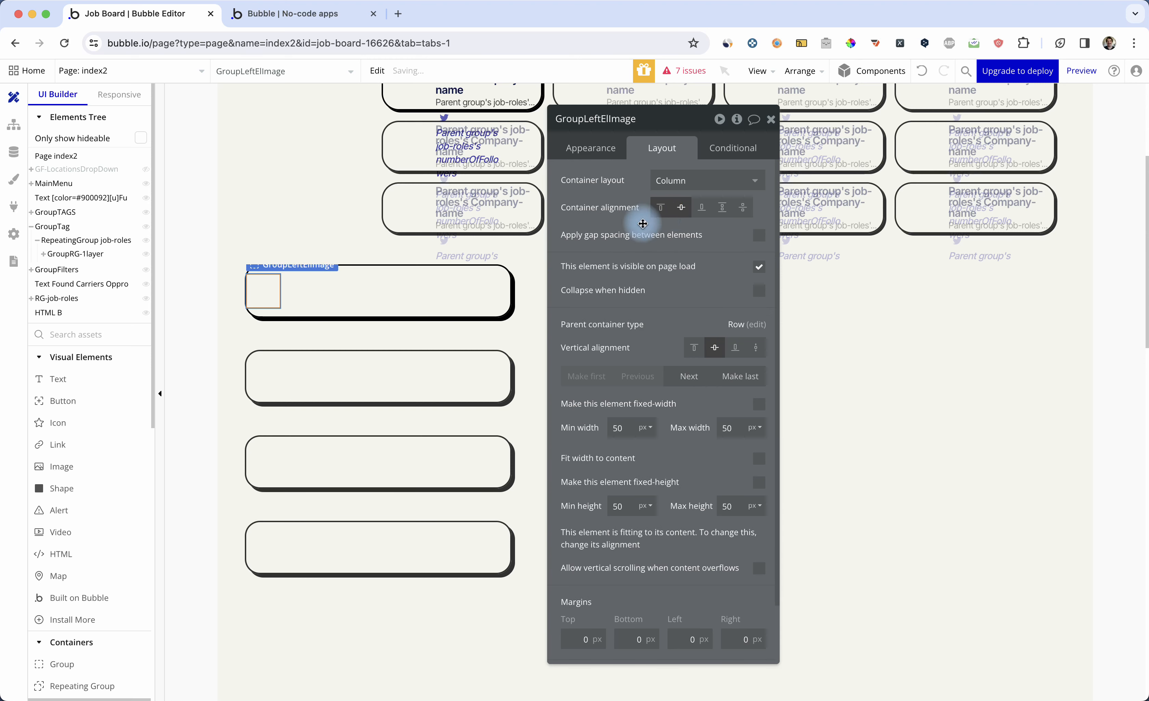
scroll(652, 401, down, 3)
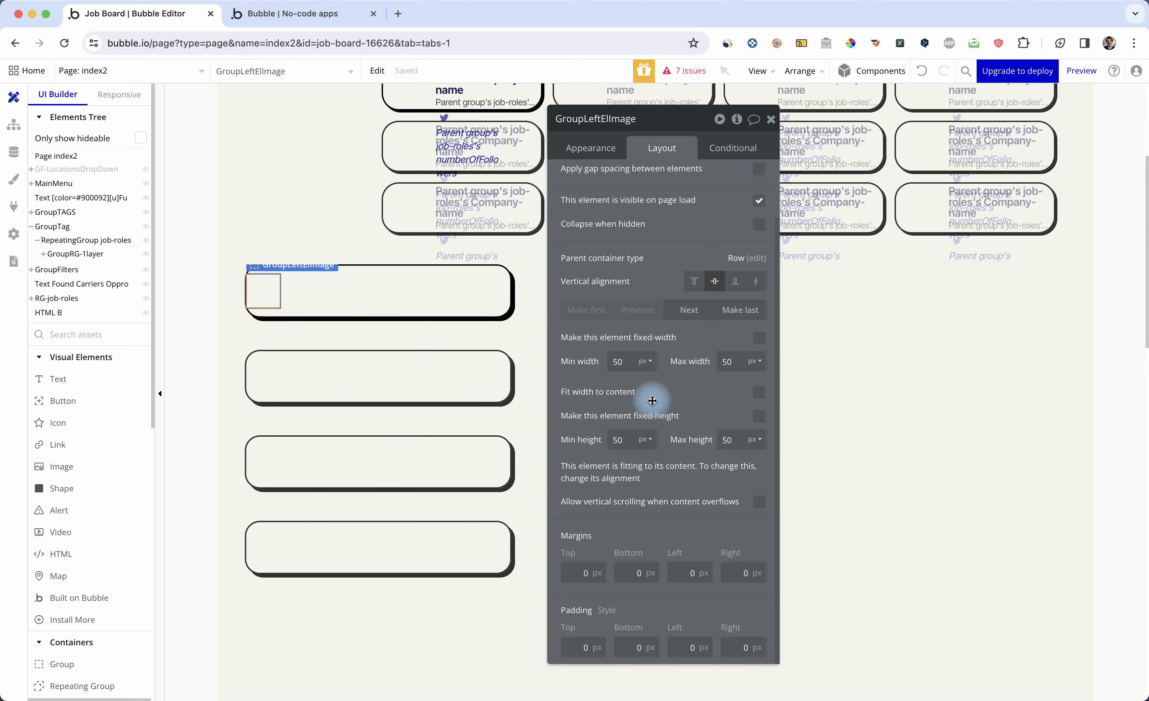
click(685, 569)
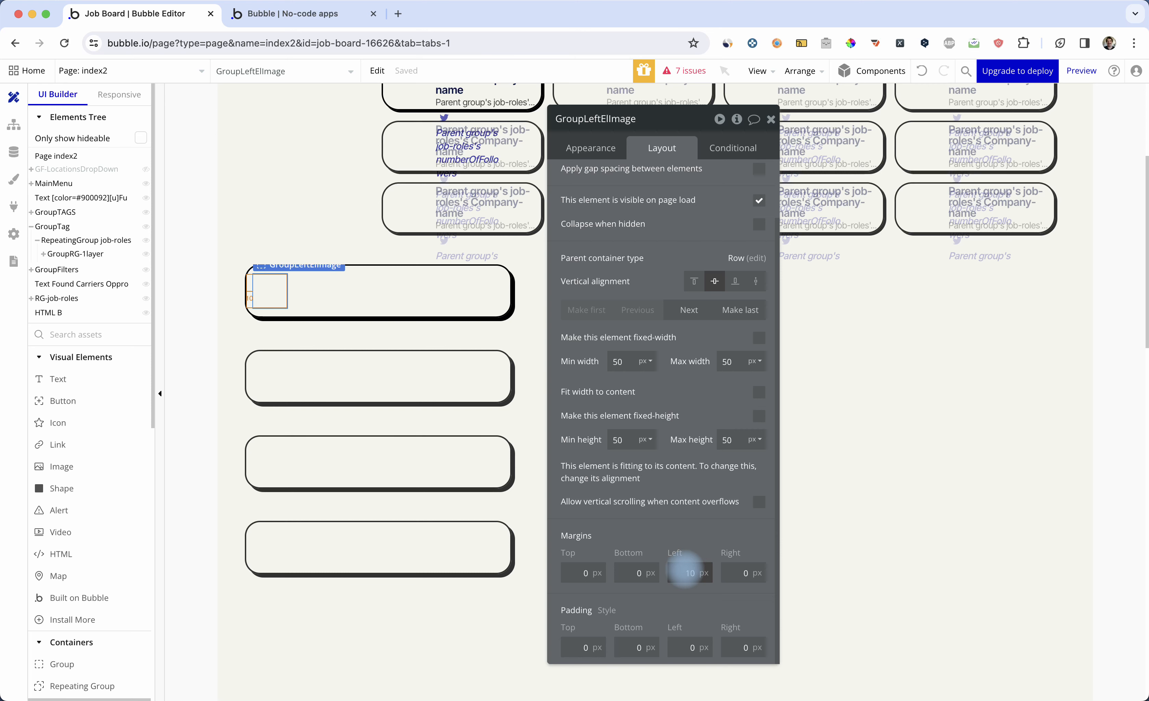
Step: Compare the logo cards of the lower repeating group with the upper company cards in the page preview, and return to the editor
click(358, 393)
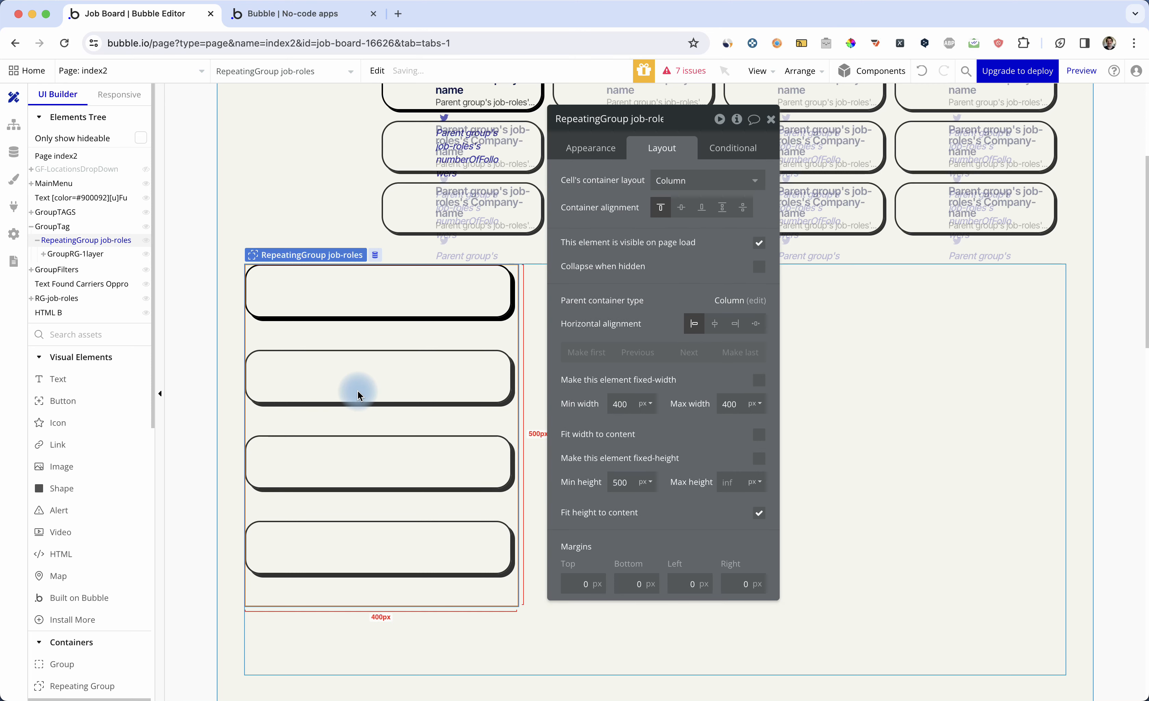
key(ctrl+Tab)
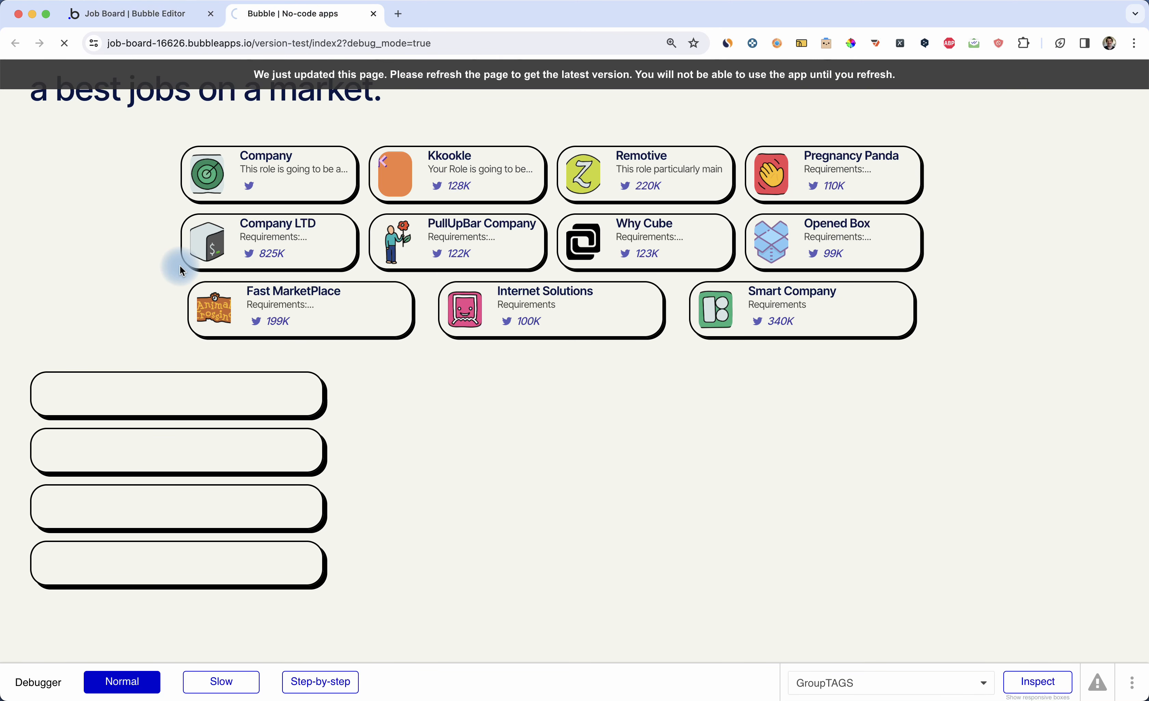
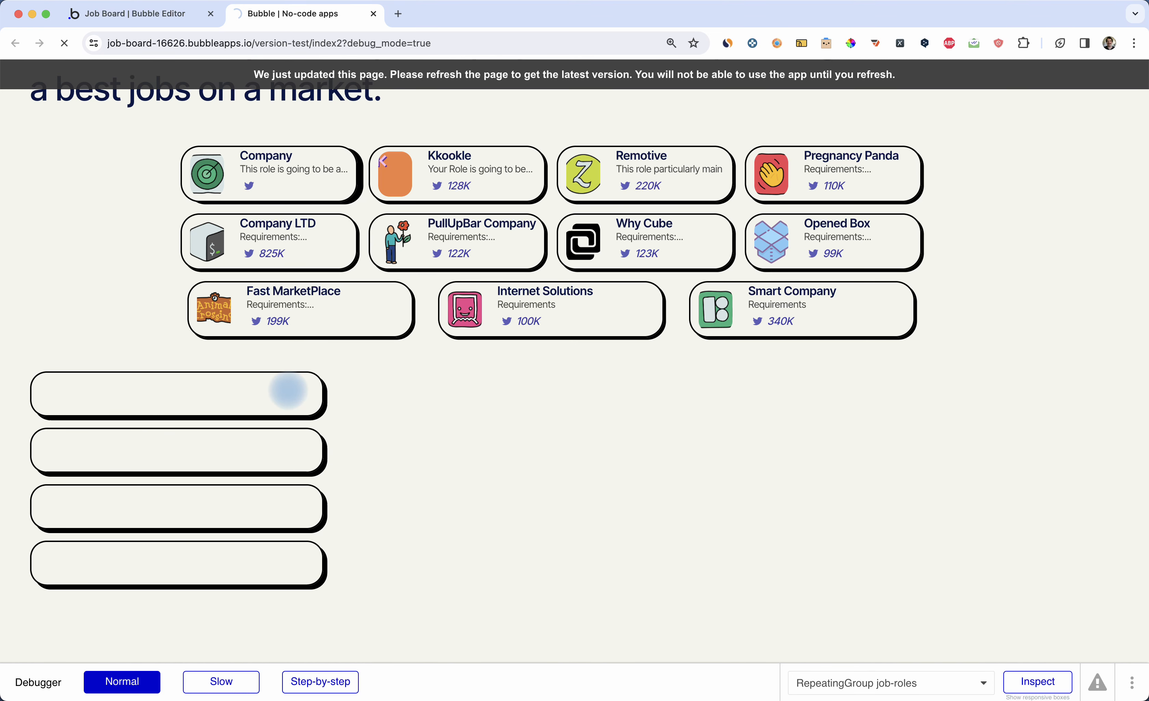
key(ctrl+shift+Tab)
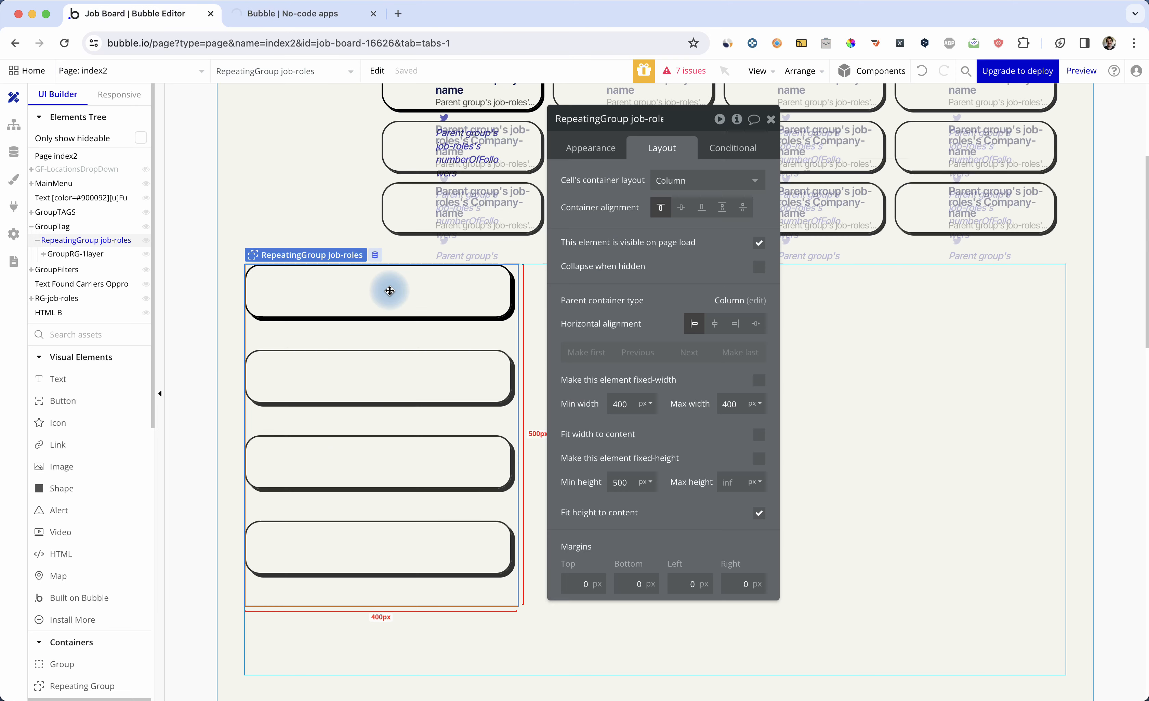
scroll(349, 160, up, 3)
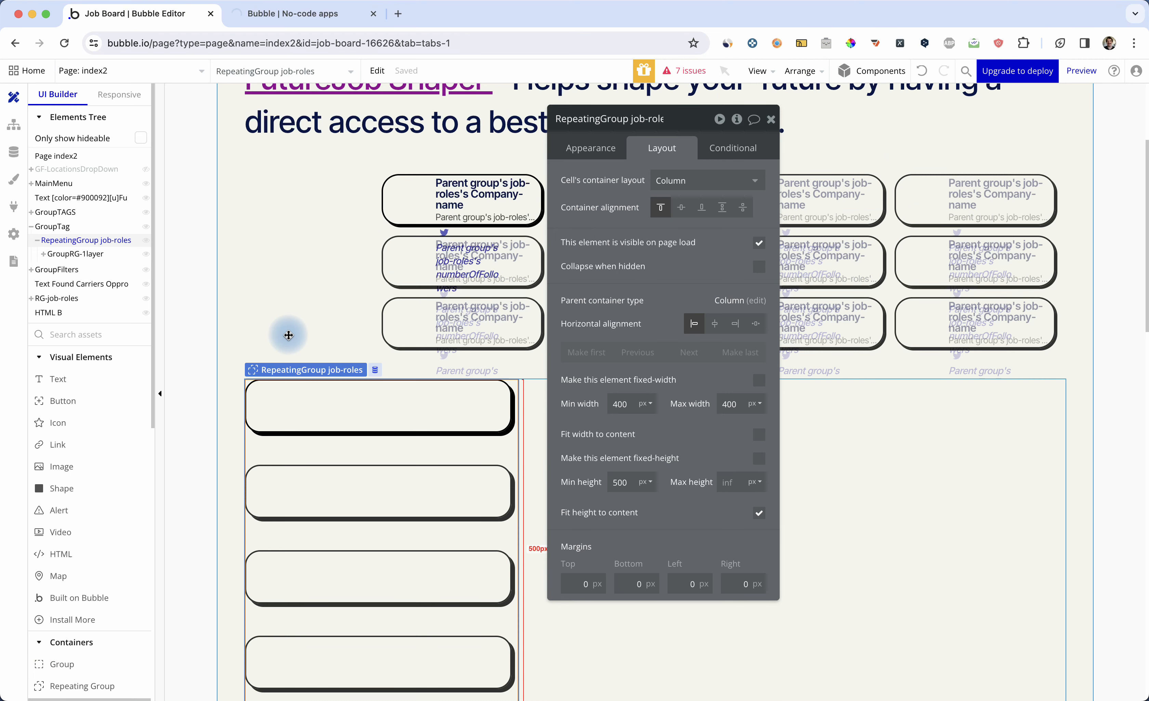
click(288, 335)
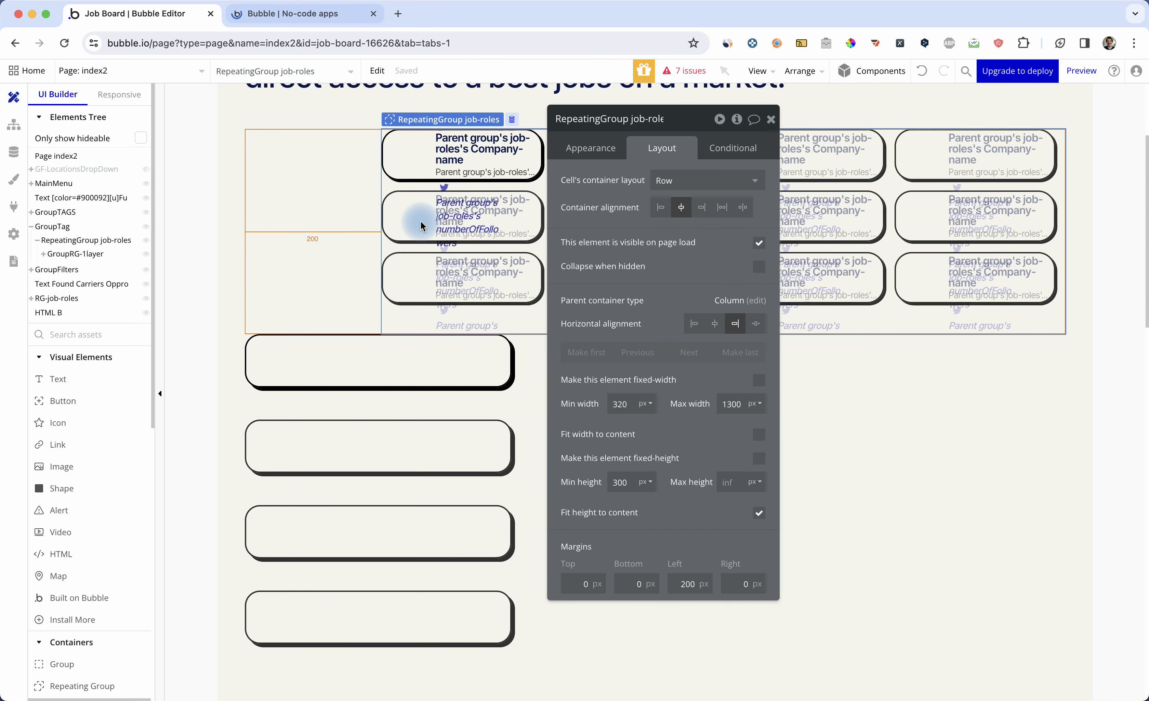
key(ctrl+Tab)
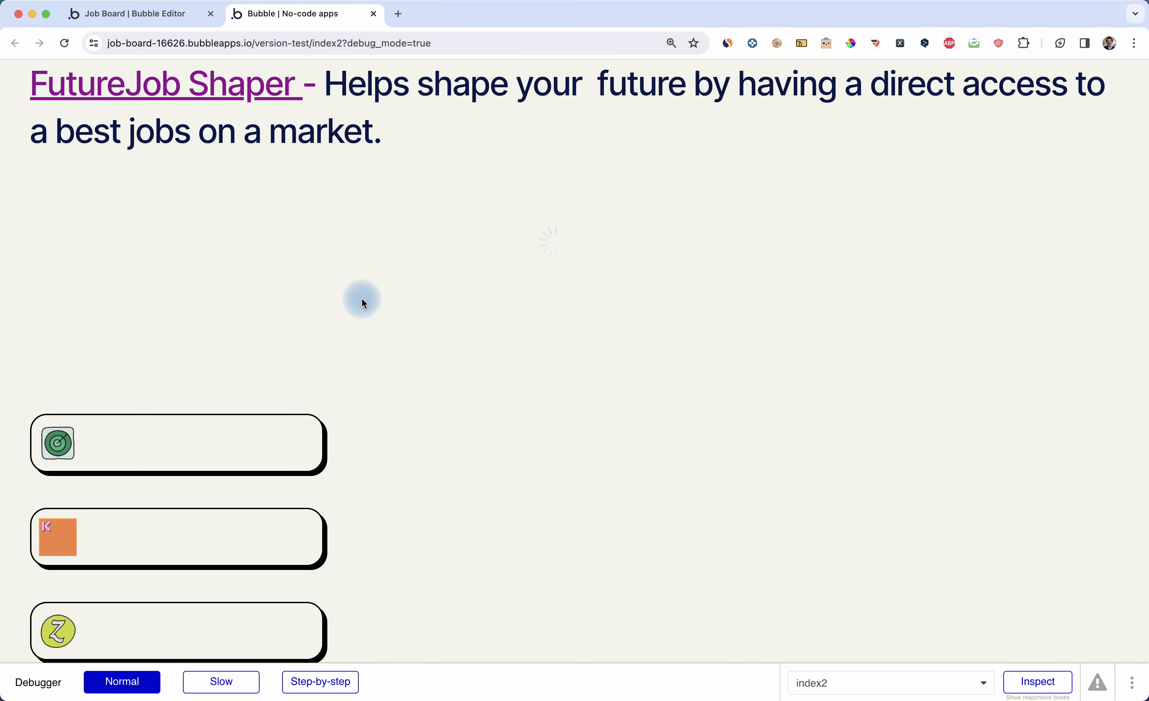
scroll(376, 427, down, 5)
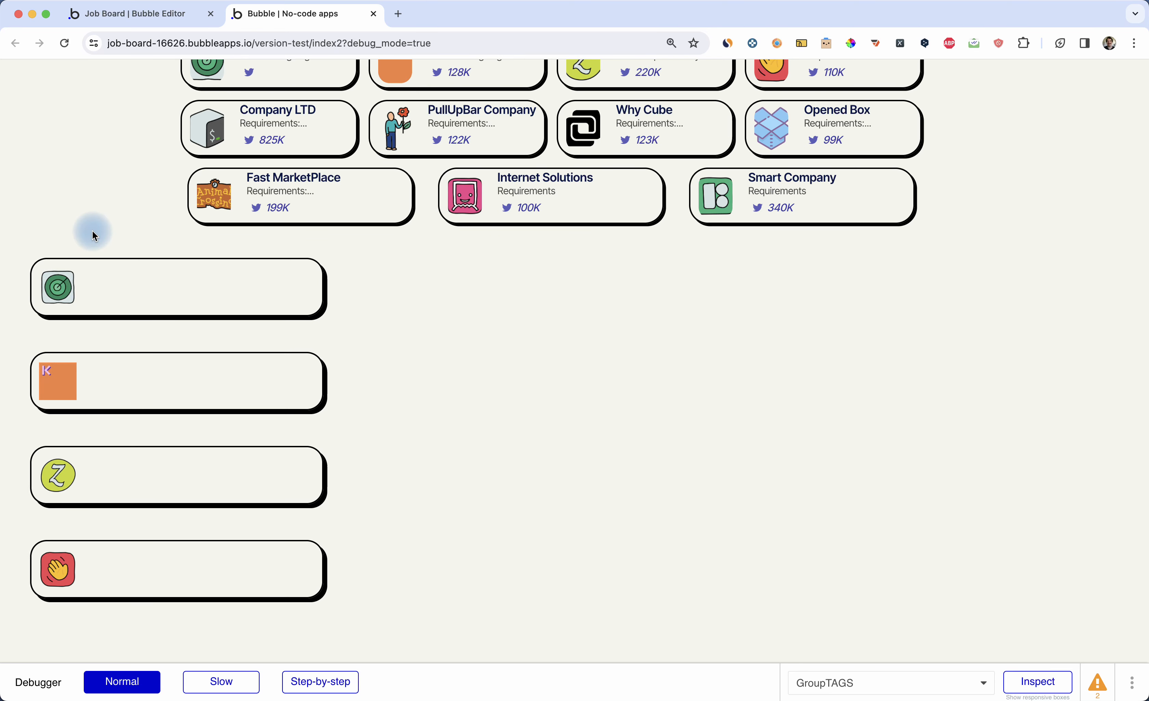
scroll(92, 230, up, 2)
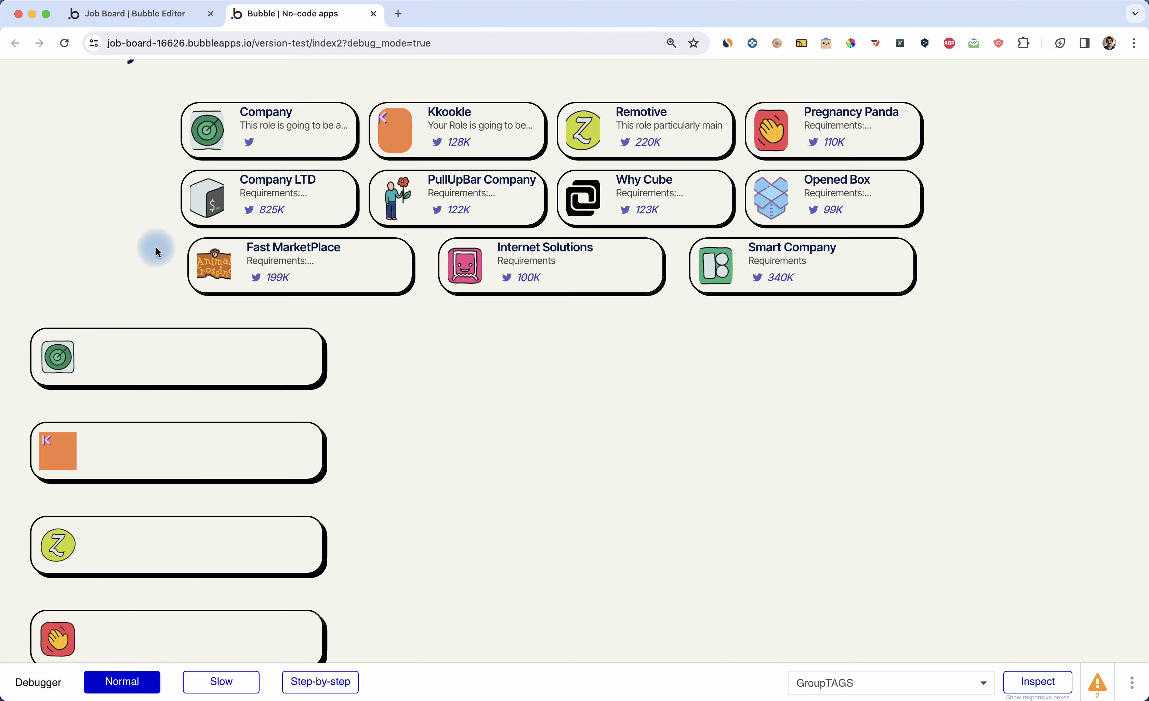
click(171, 12)
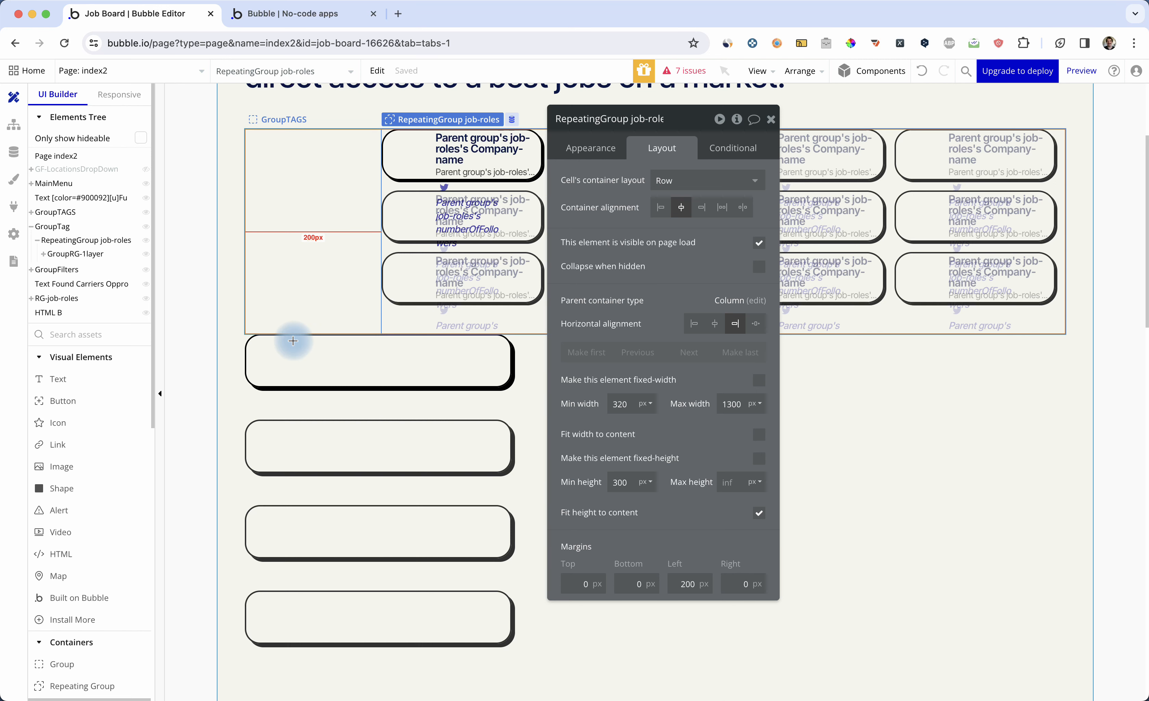
Step: Add two text elements, one above the other, beside the image area in the first cell of the lower repeating group
key(t)
drag(293, 340, 450, 354)
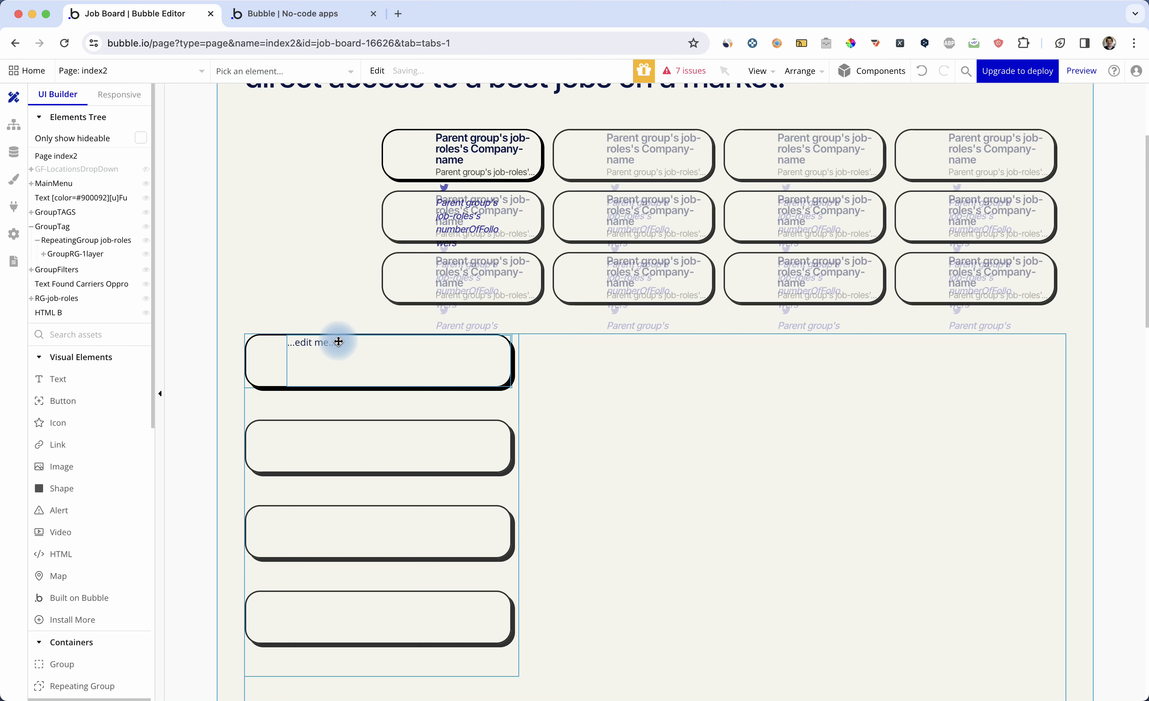
double_click(324, 341)
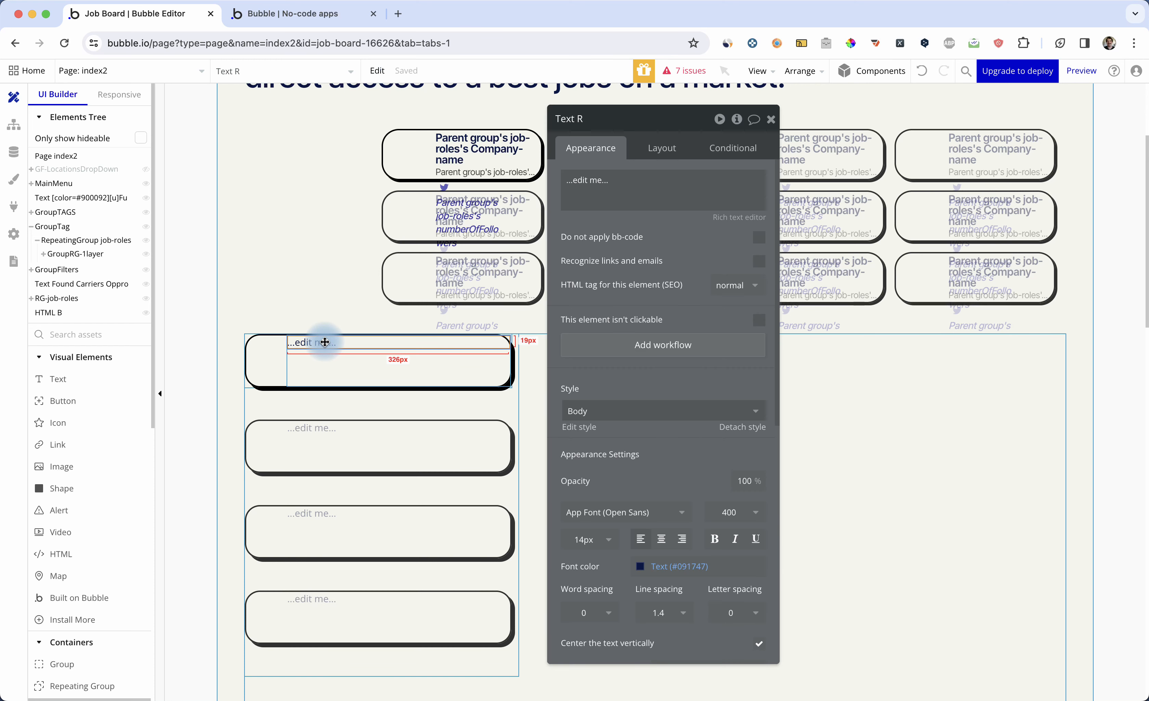
Step: Try to add a group container below the two text elements in the first cell
click(97, 333)
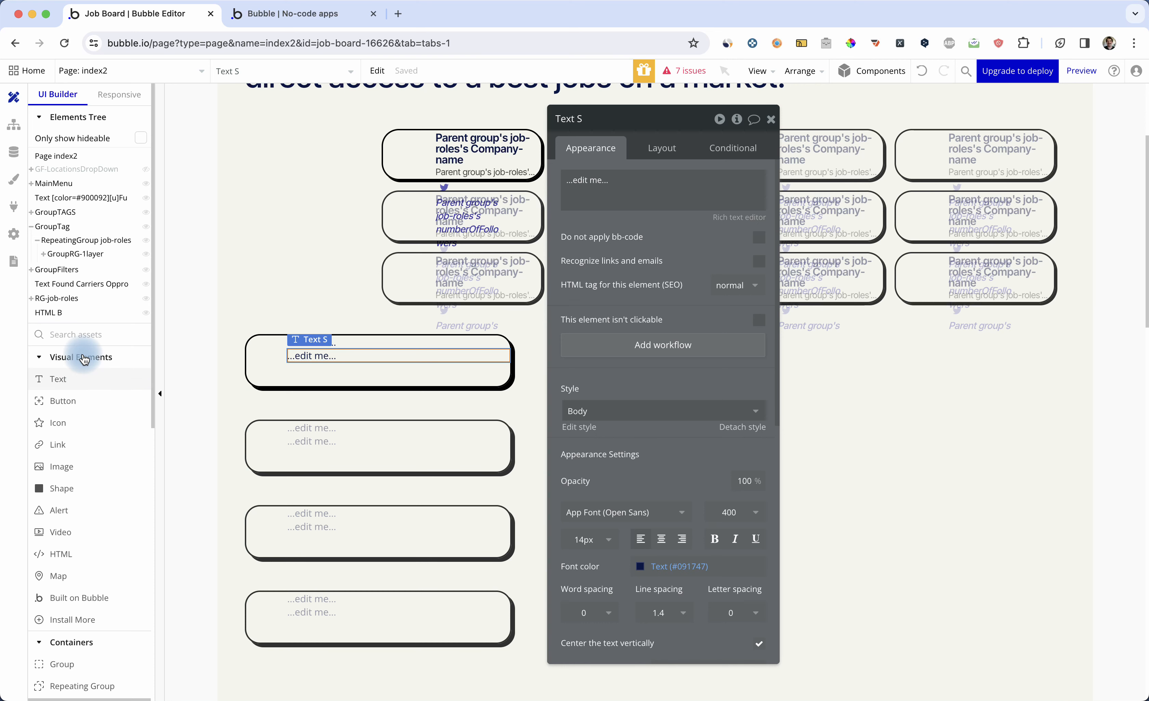
text(group)
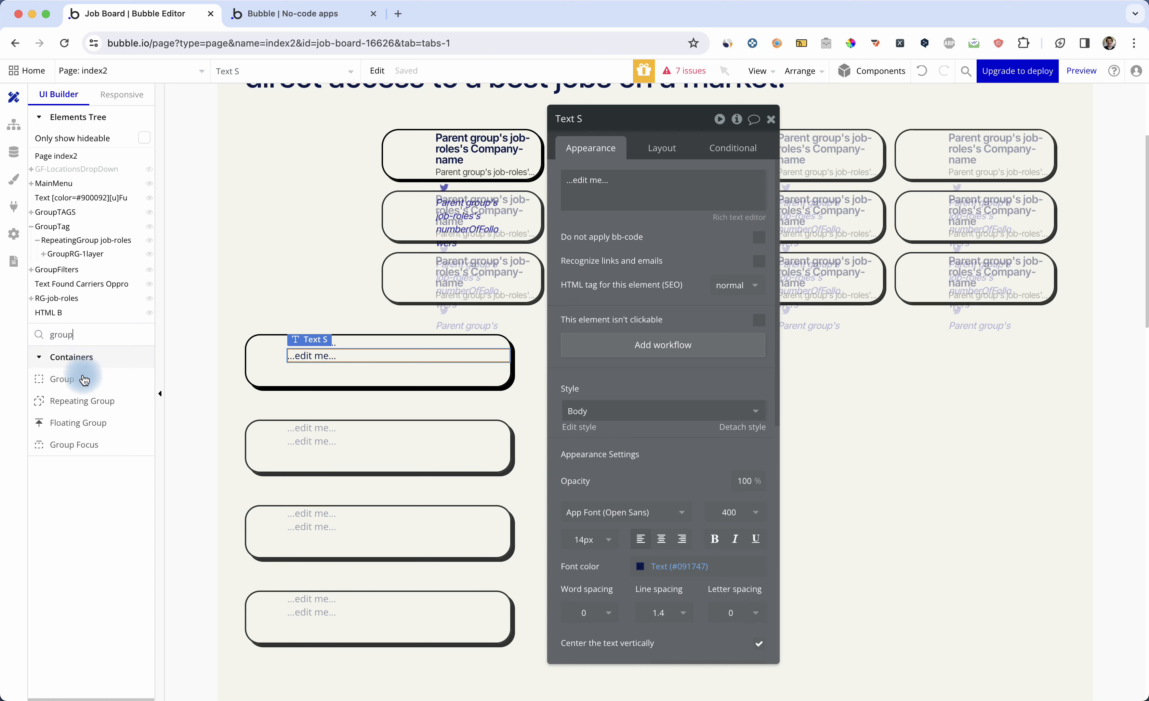
click(83, 380)
drag(298, 366, 480, 385)
double_click(374, 359)
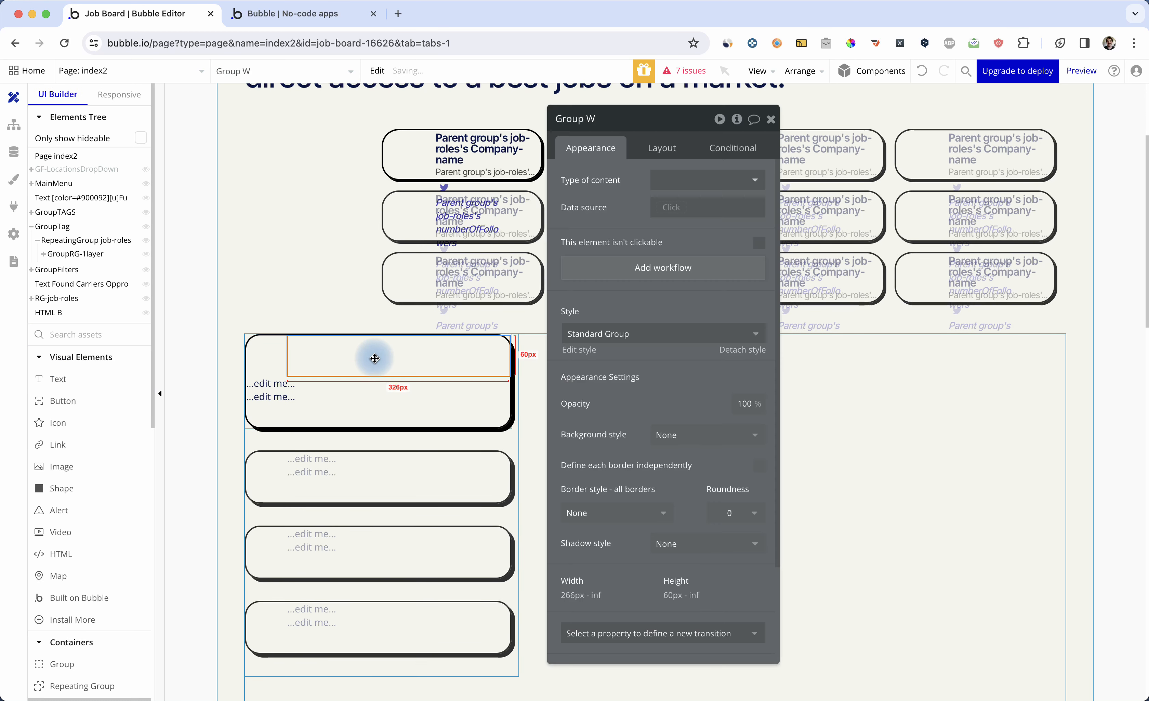
drag(236, 385, 324, 378)
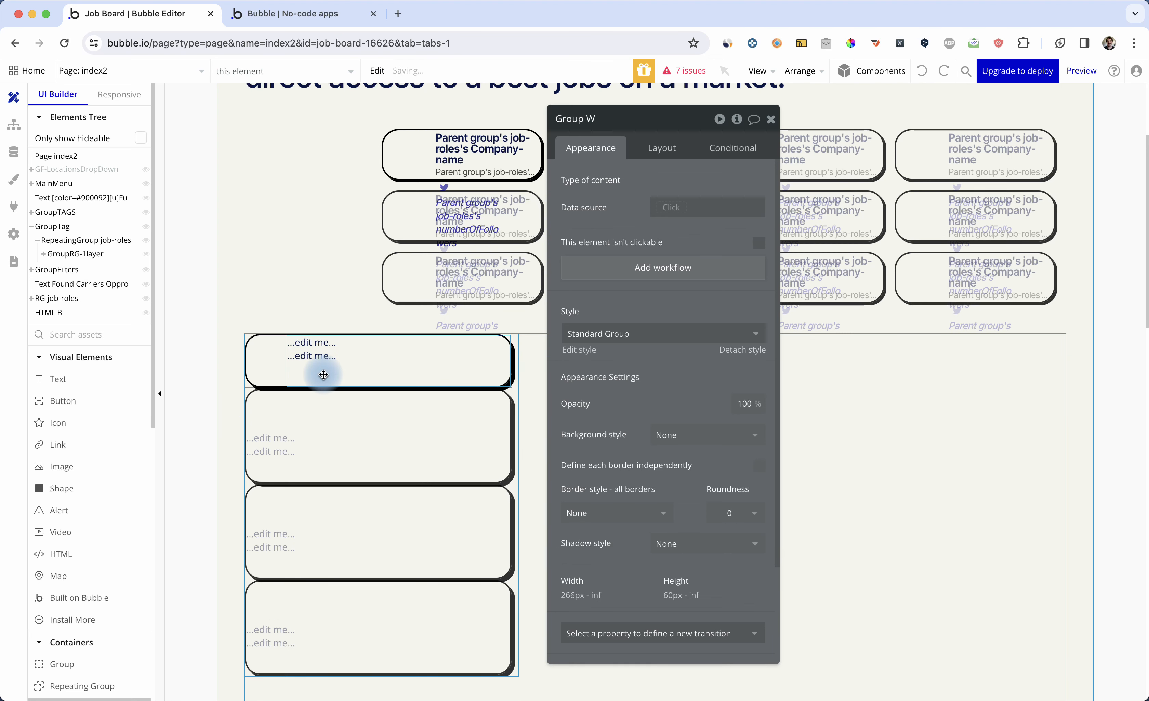
Step: Clear the placeholder text from the upper text element in the first cell
click(324, 375)
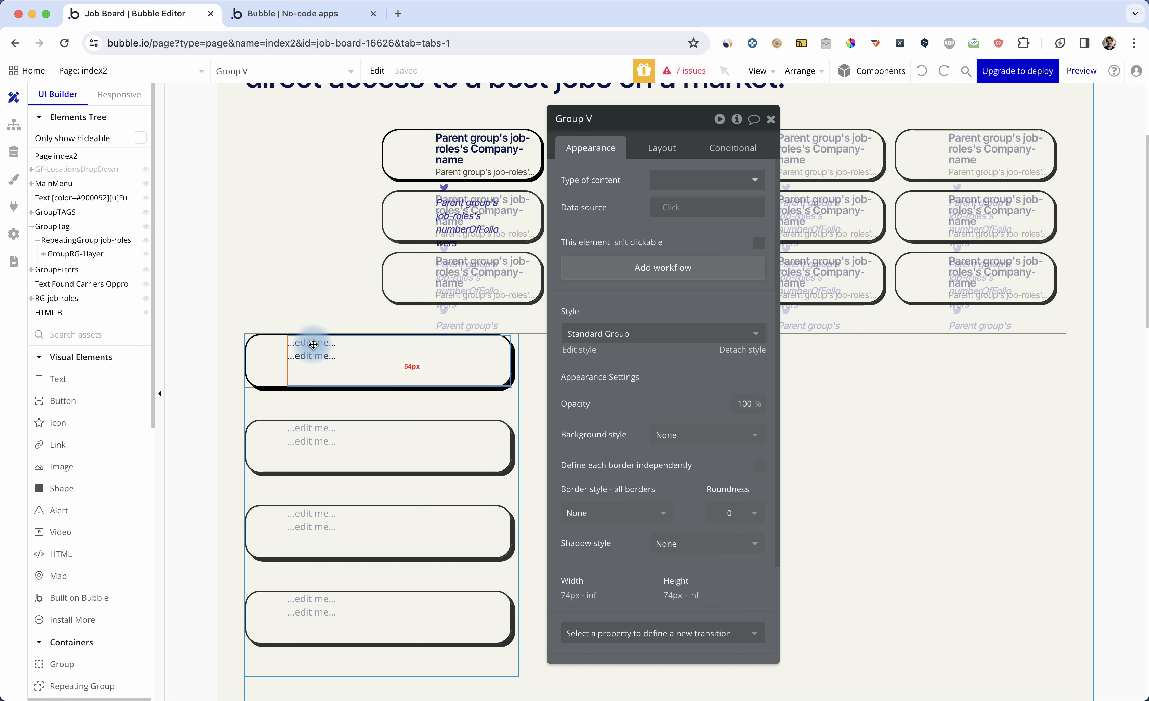
double_click(313, 345)
click(630, 180)
key(super+BackSpace)
click(821, 177)
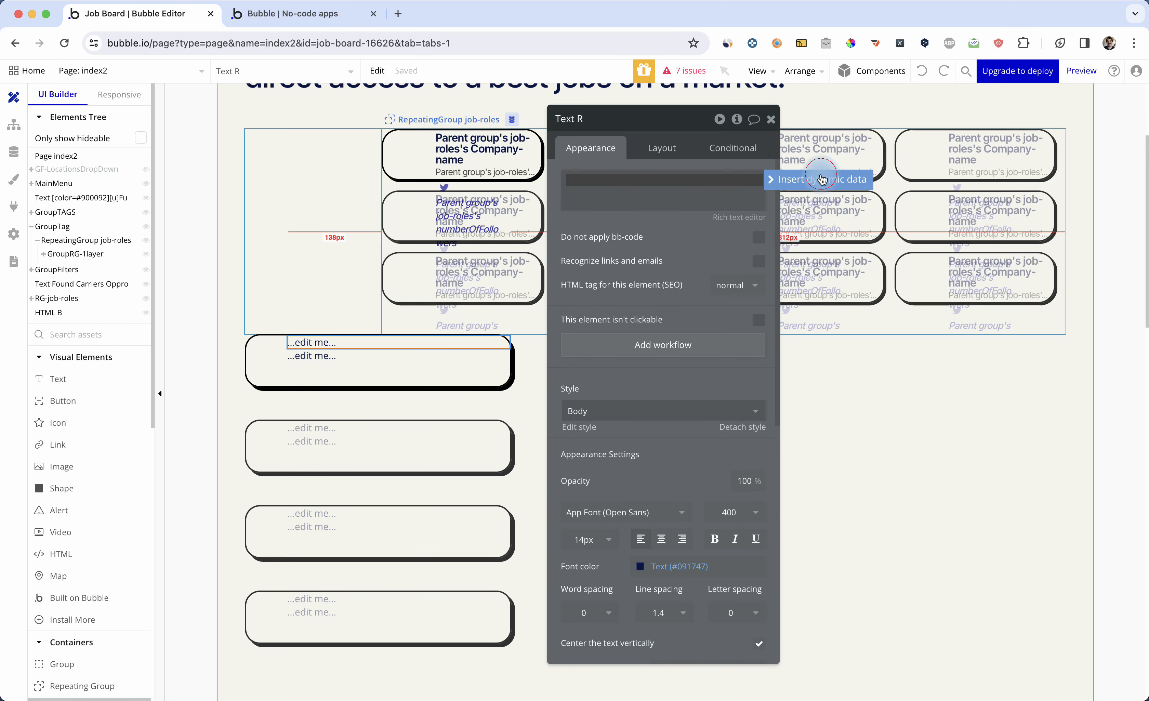
click(506, 288)
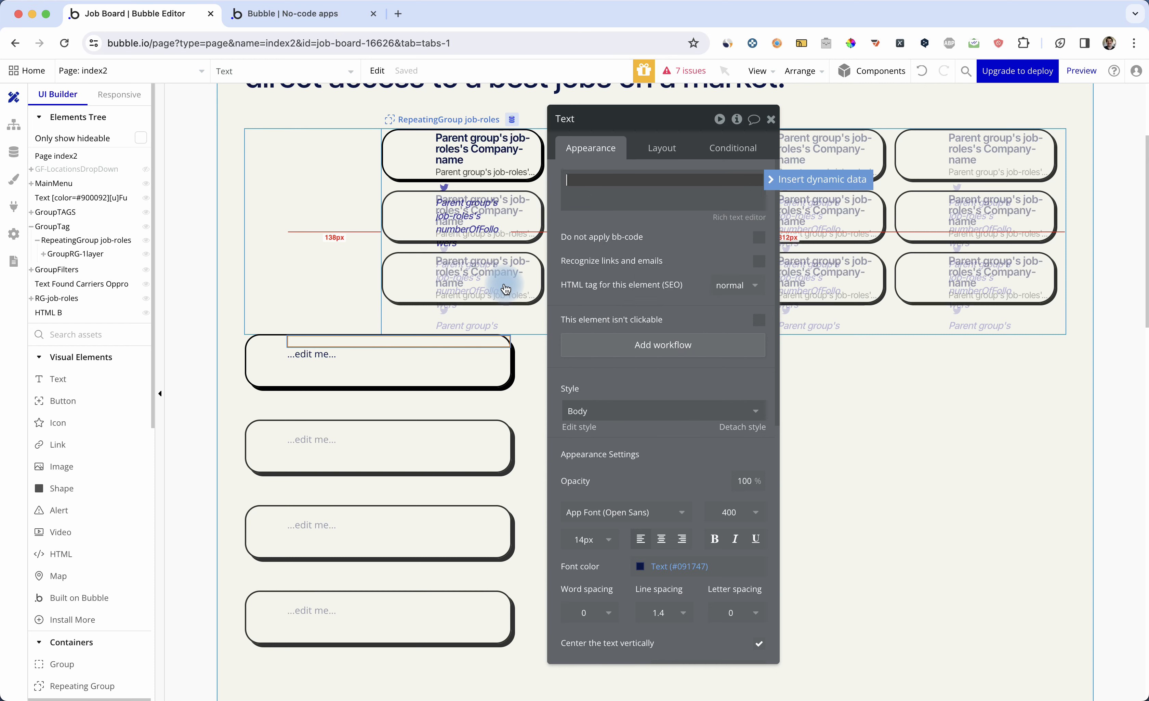
Step: Set the content type of the group holding the texts to job-roles and its data source to Parent group's job-roles
click(397, 379)
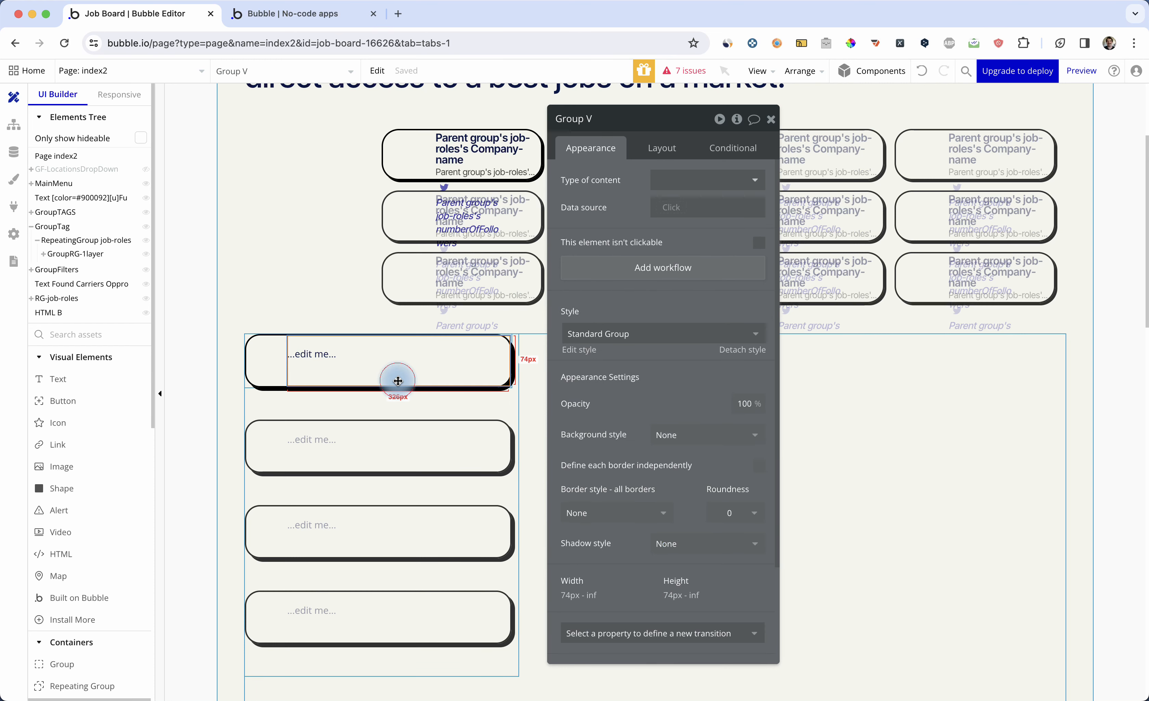
click(665, 180)
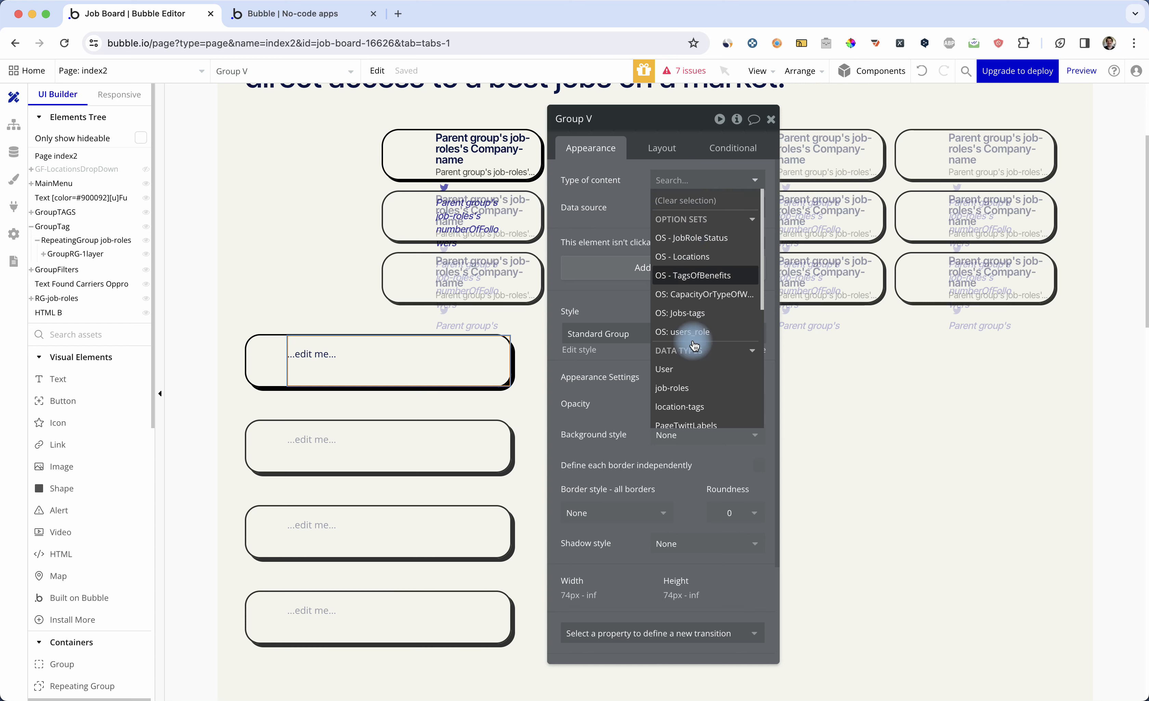
click(690, 390)
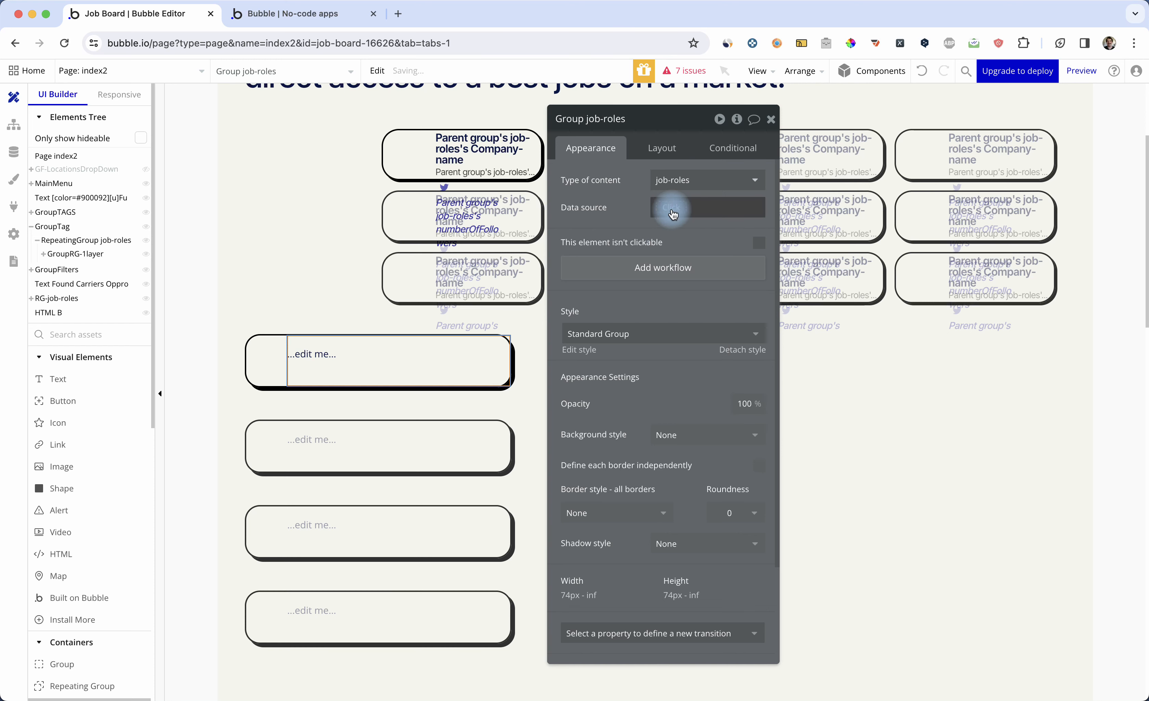
click(674, 210)
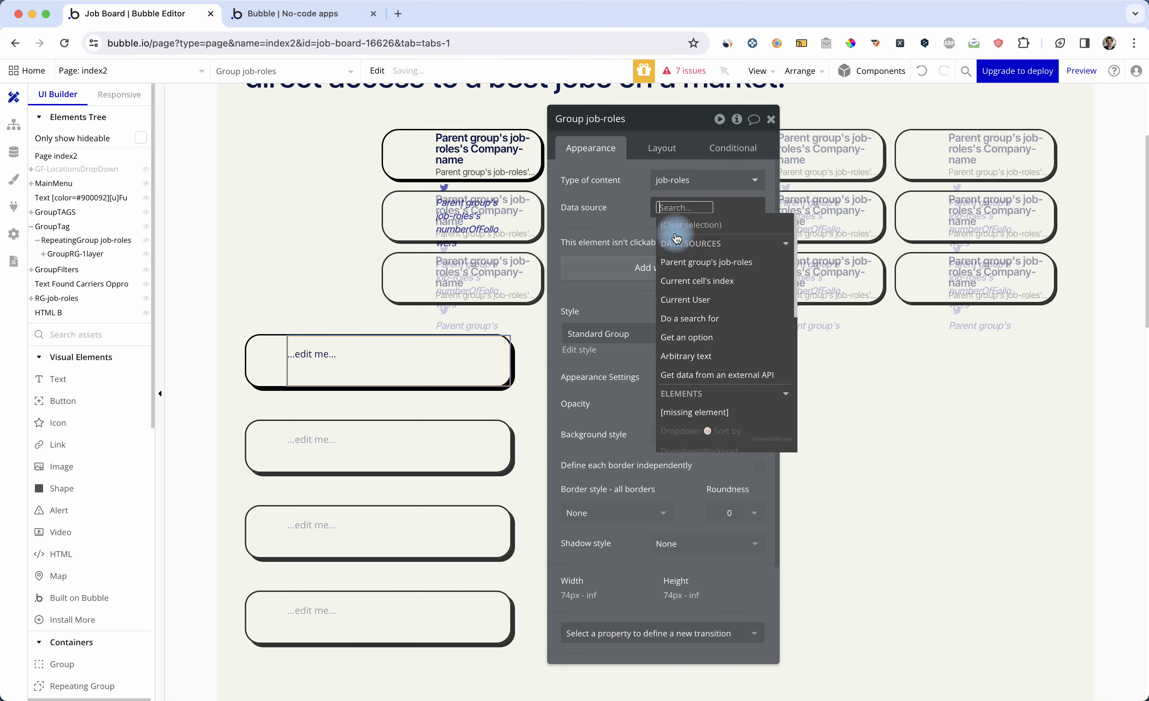
click(686, 271)
click(639, 221)
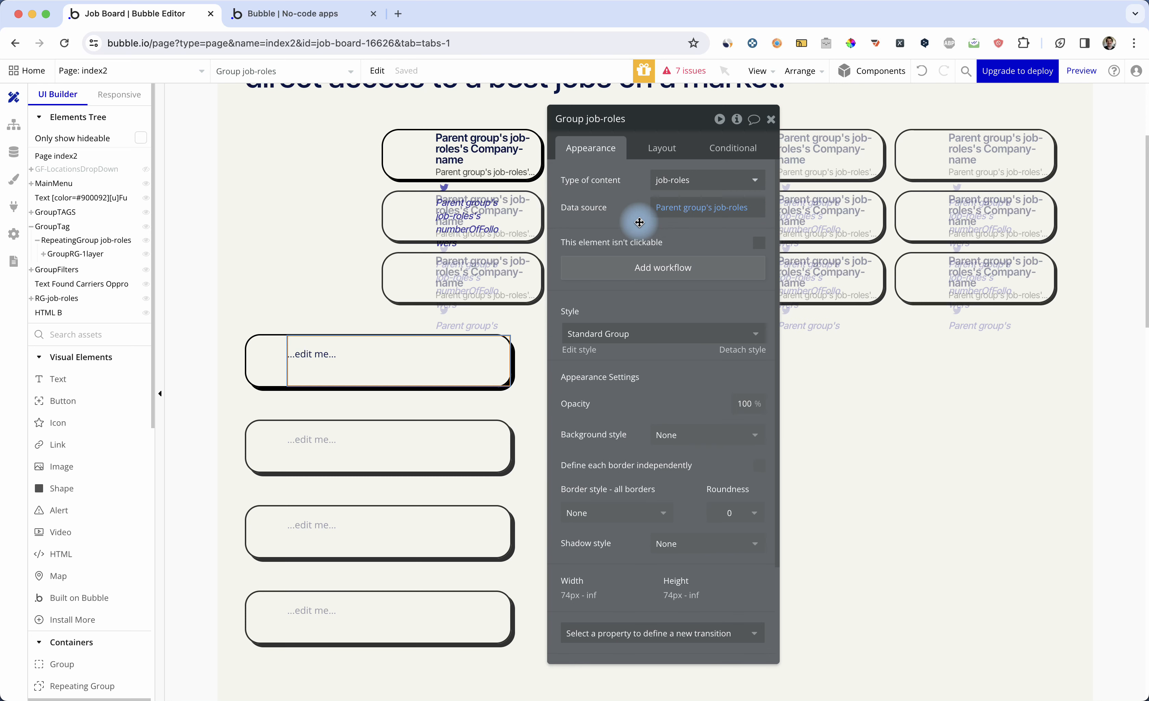
Step: Fill the upper text element with the dynamic value Parent group's job-roles's title
click(318, 348)
click(623, 189)
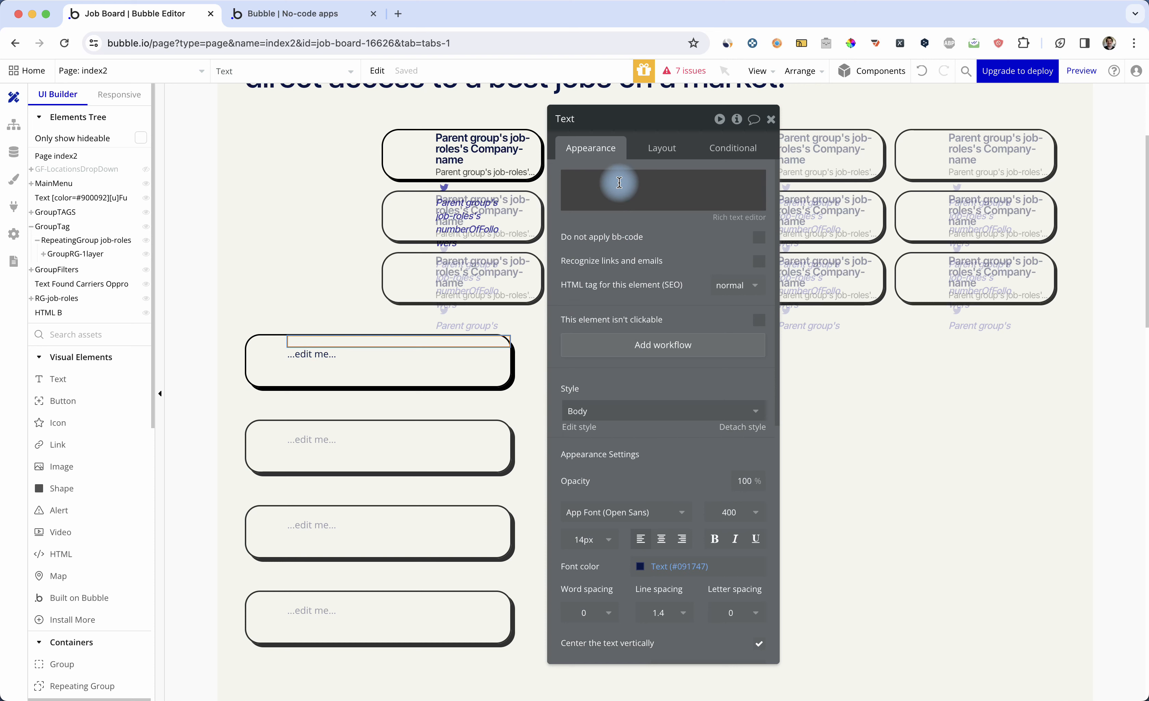
click(782, 181)
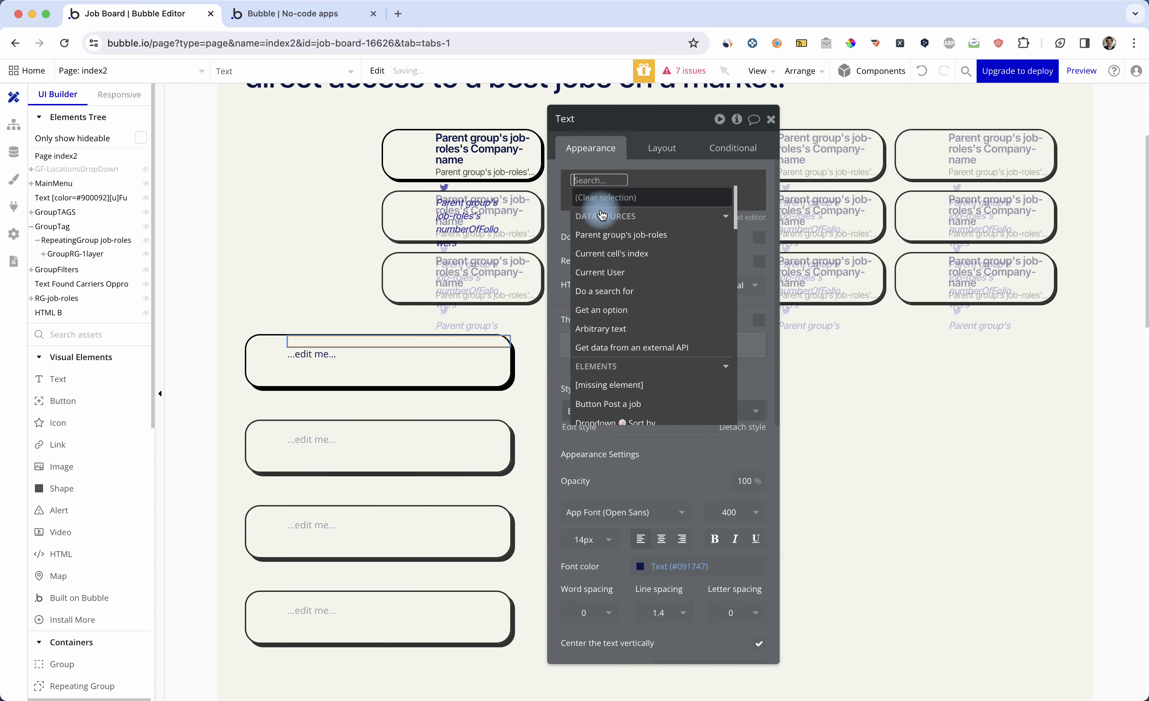
click(605, 231)
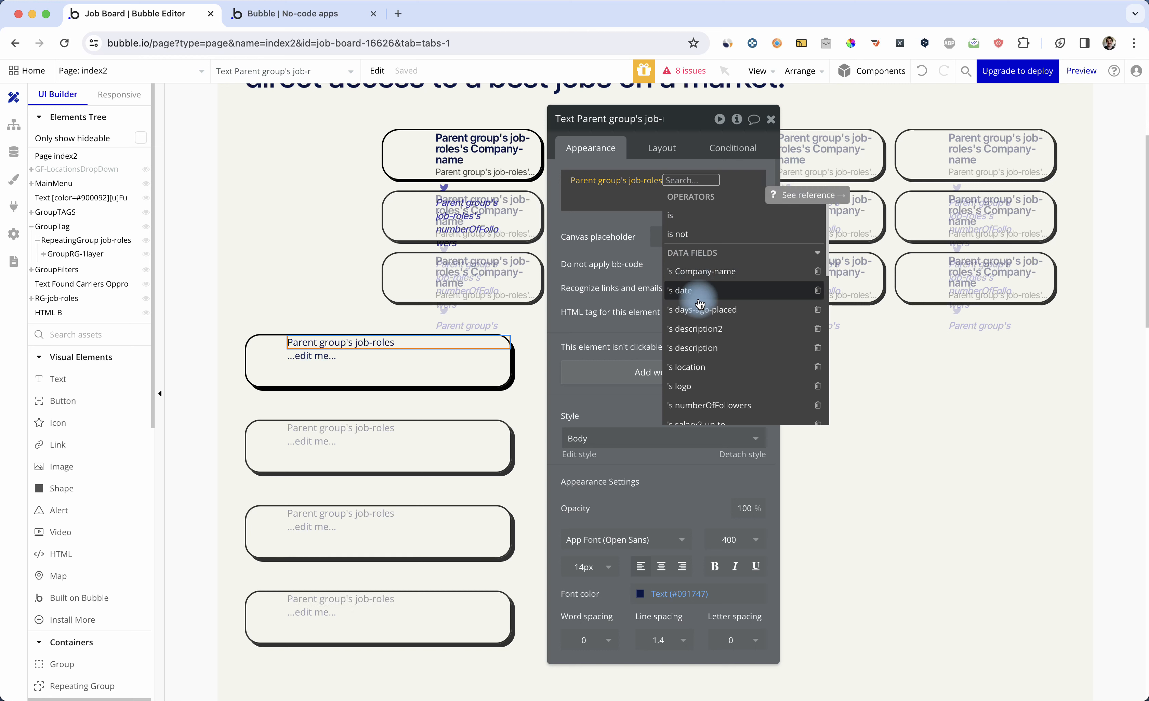
text(tit)
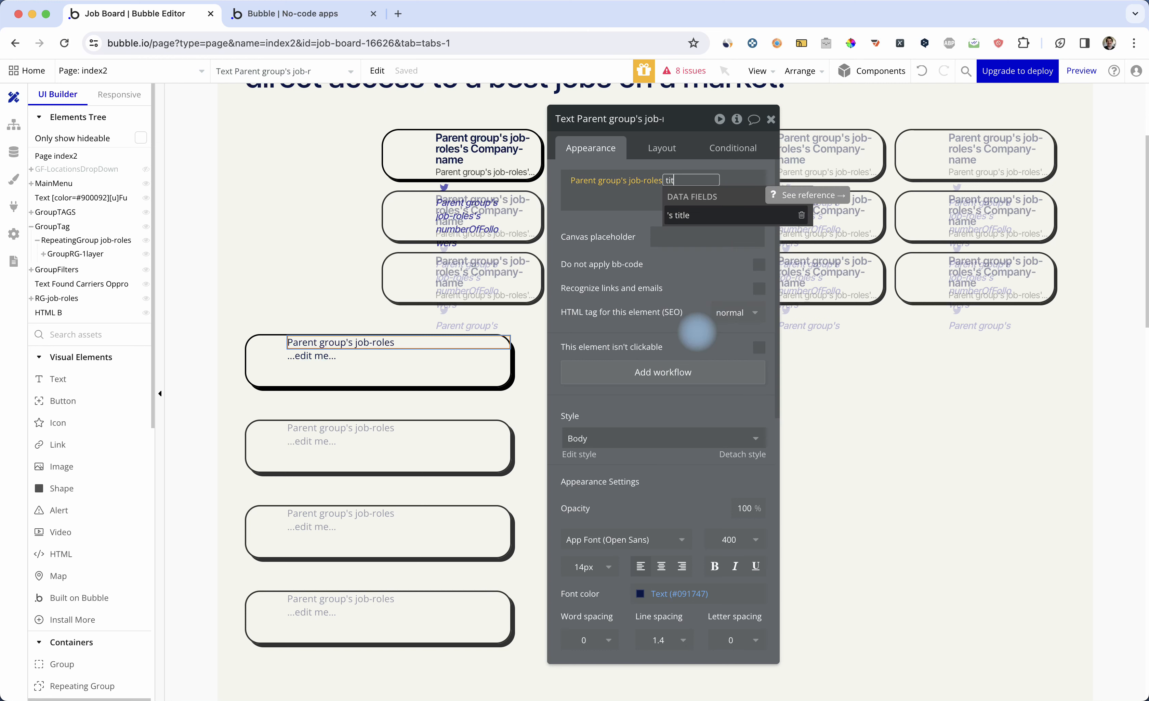
click(710, 220)
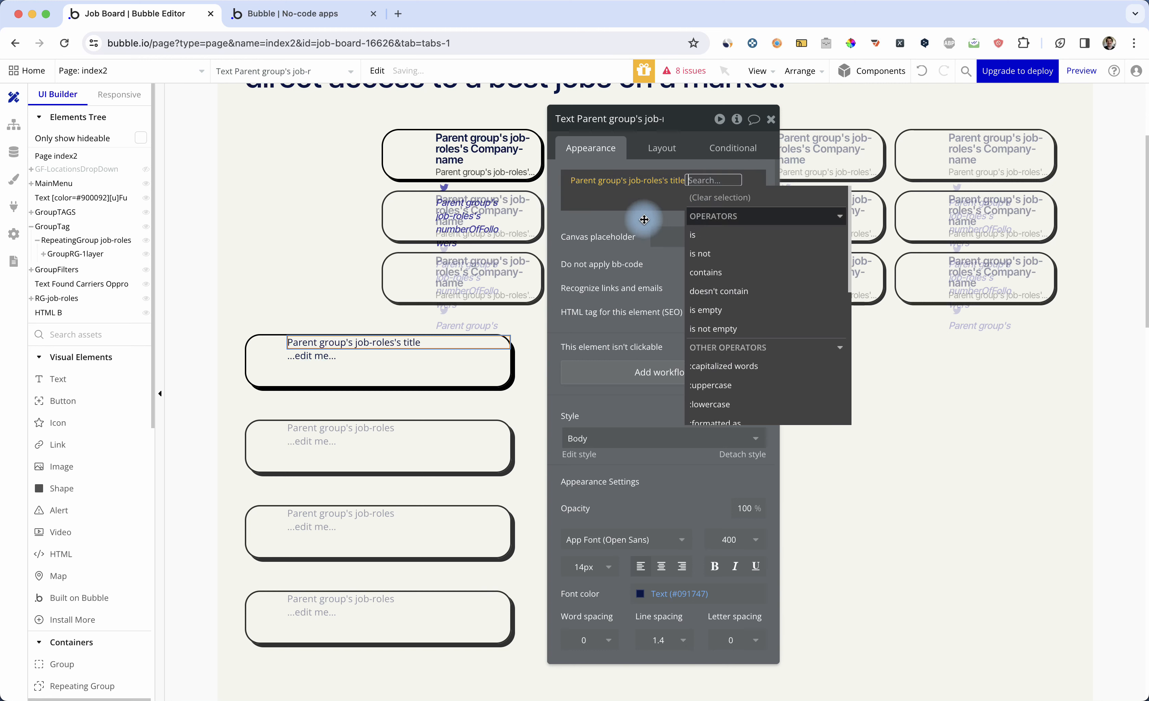
click(631, 219)
scroll(667, 519, down, 1)
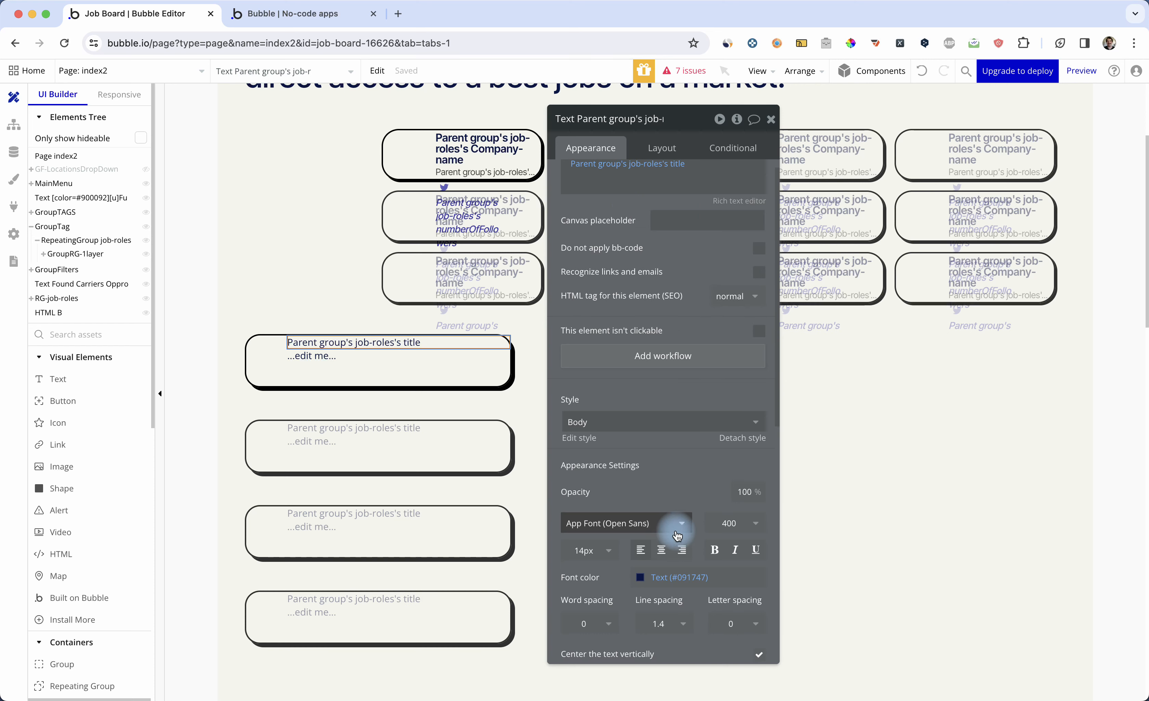
click(672, 625)
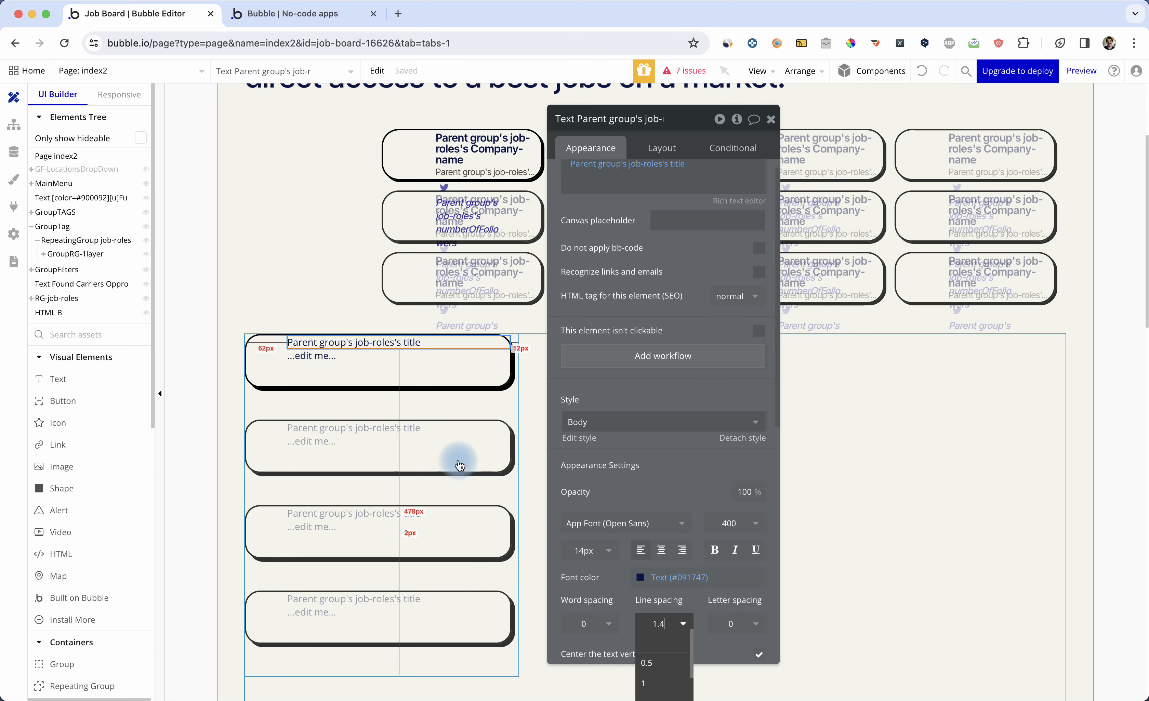
Step: Clear the placeholder text from the lower text element in the first cell
click(334, 361)
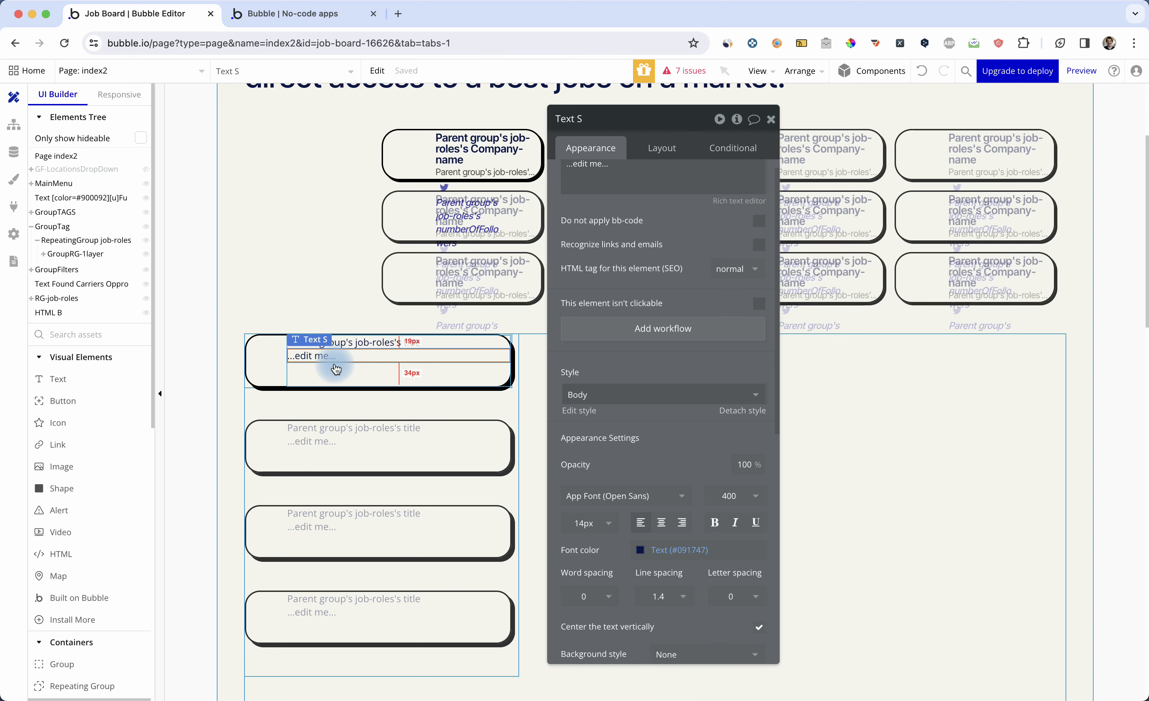
scroll(707, 216, up, 1)
click(571, 178)
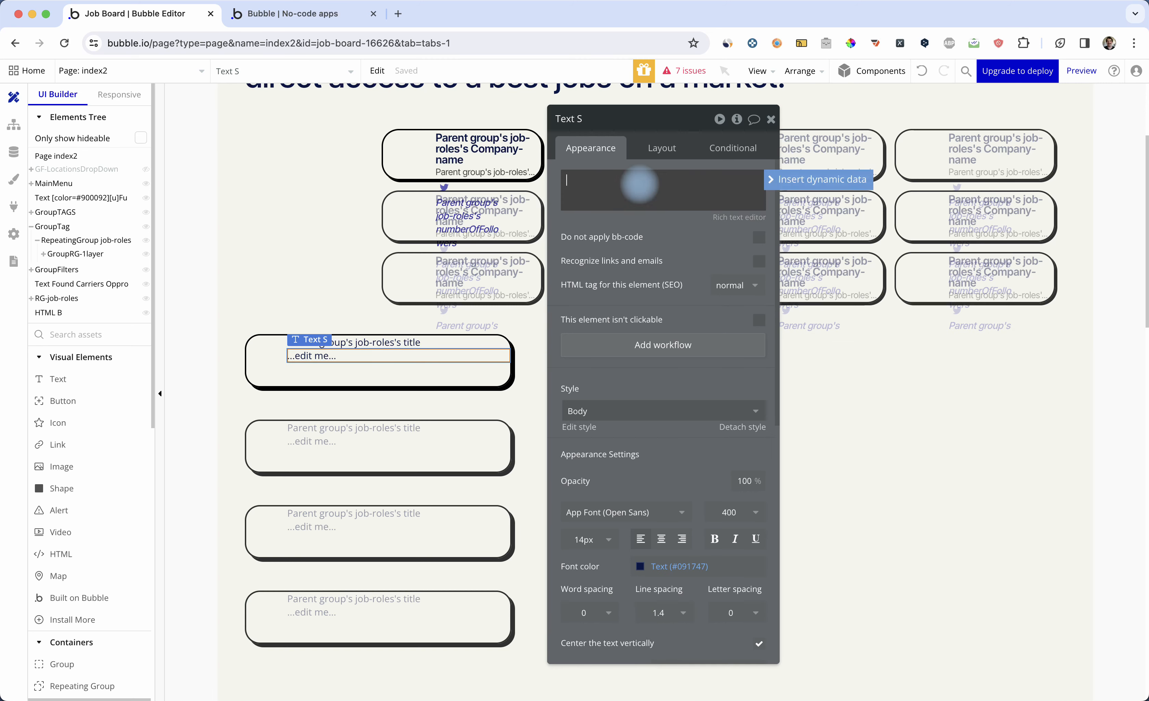
click(825, 180)
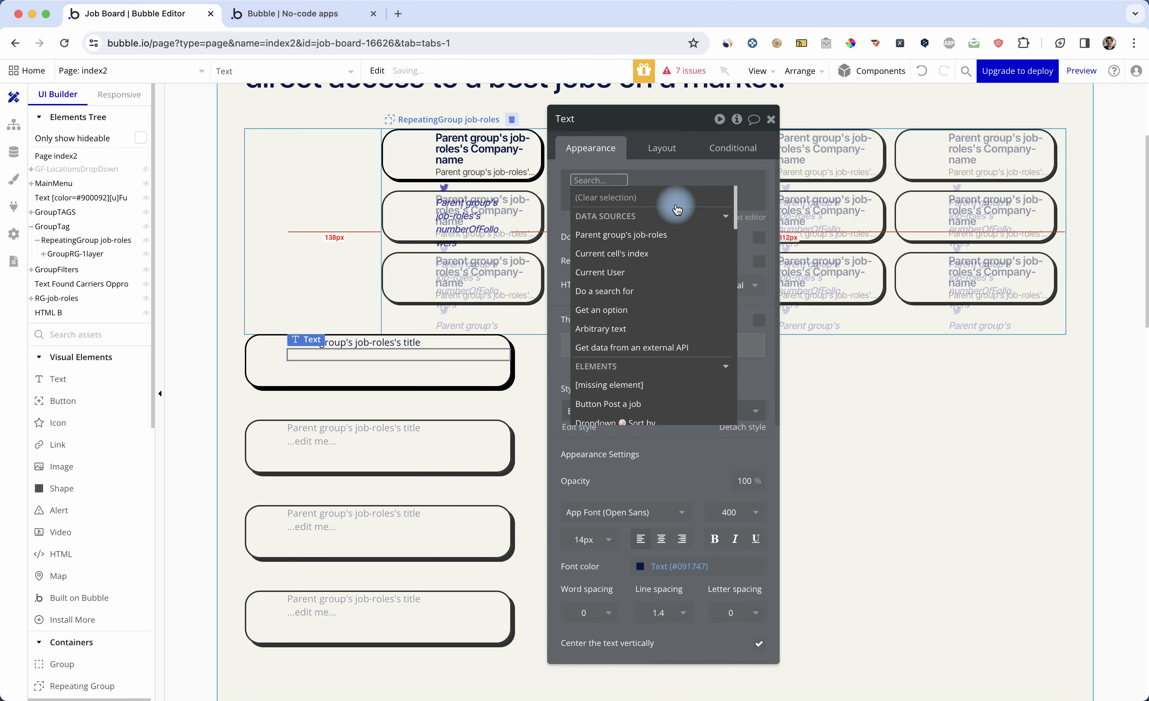
click(782, 176)
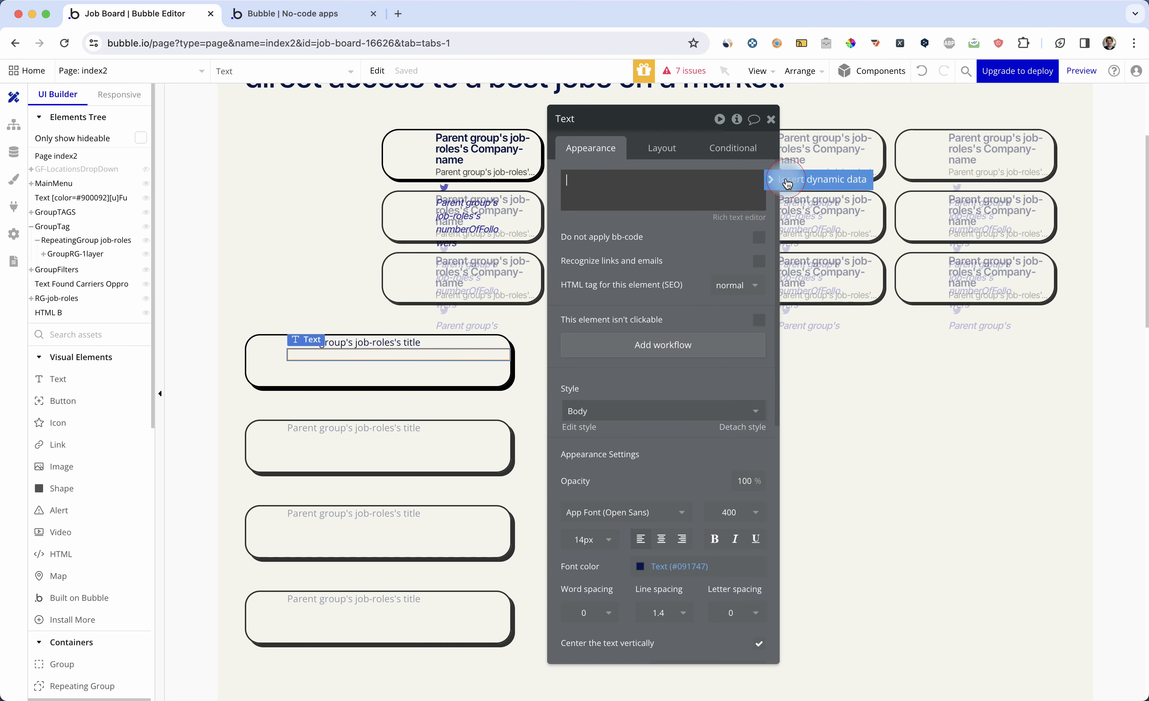
Step: Fill the lower text element with the dynamic value Parent group's job-roles's description2
click(783, 178)
click(648, 234)
text(des)
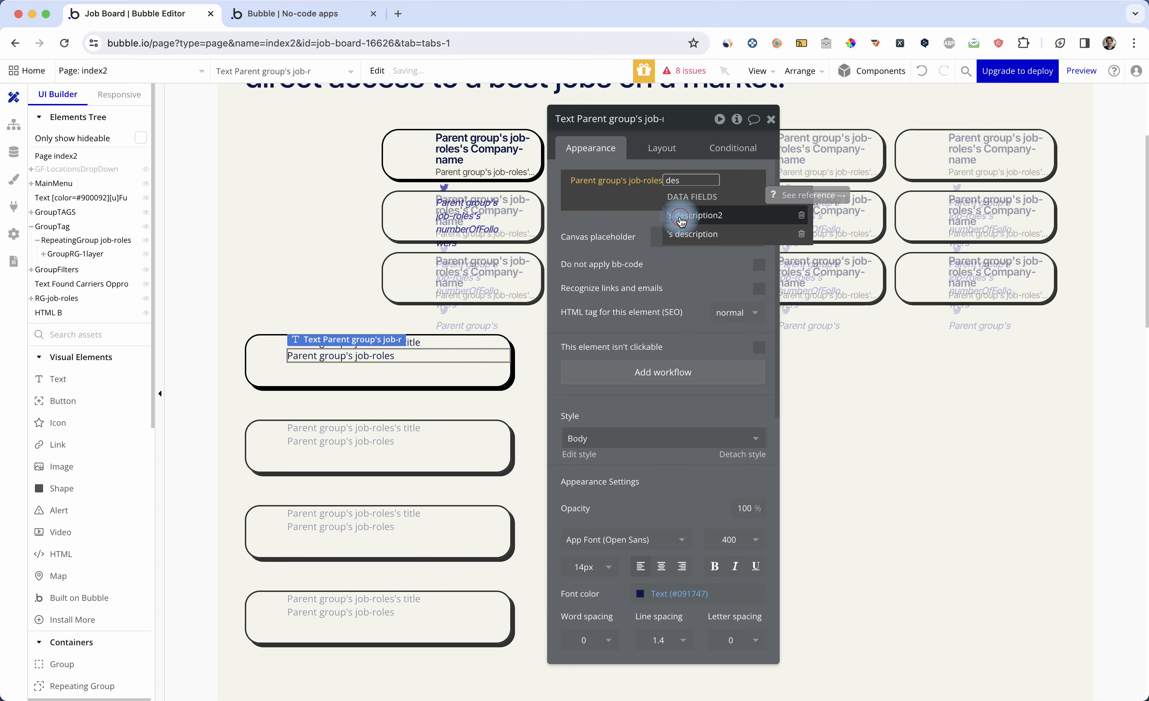
click(681, 218)
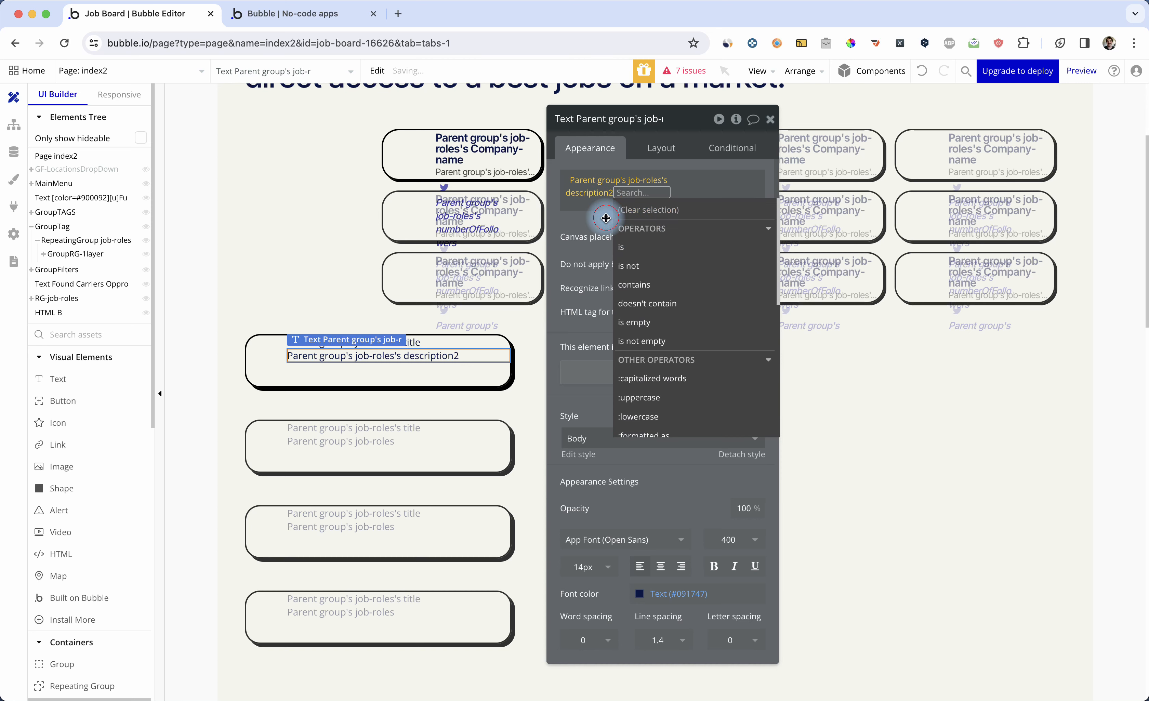
click(595, 218)
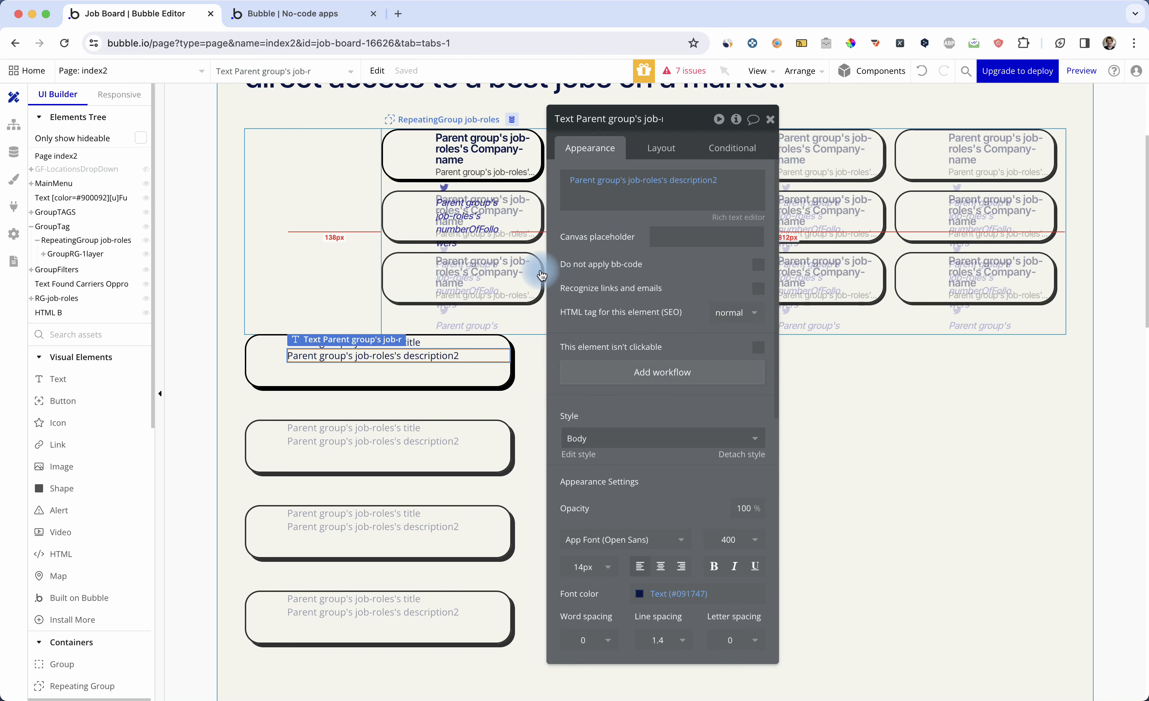
Step: Reload the index2 page preview and check the texts in the job cards, then return to the editor
key(ctrl+Tab)
key(super+r)
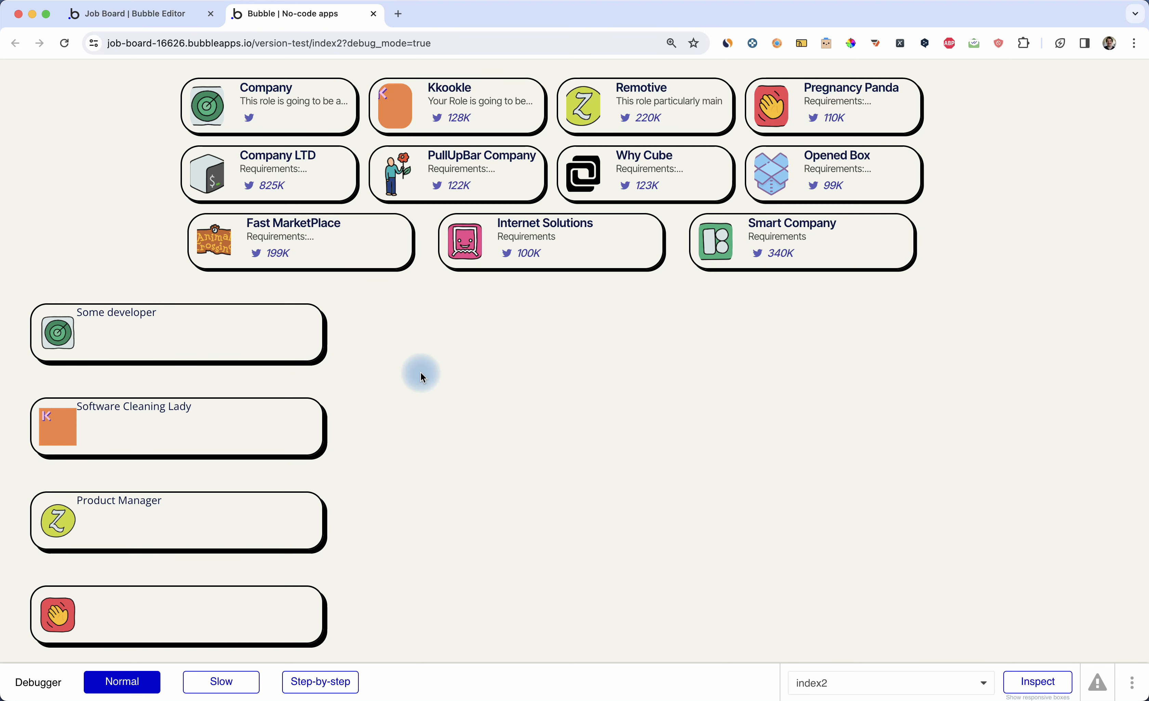
key(super+alt+Left)
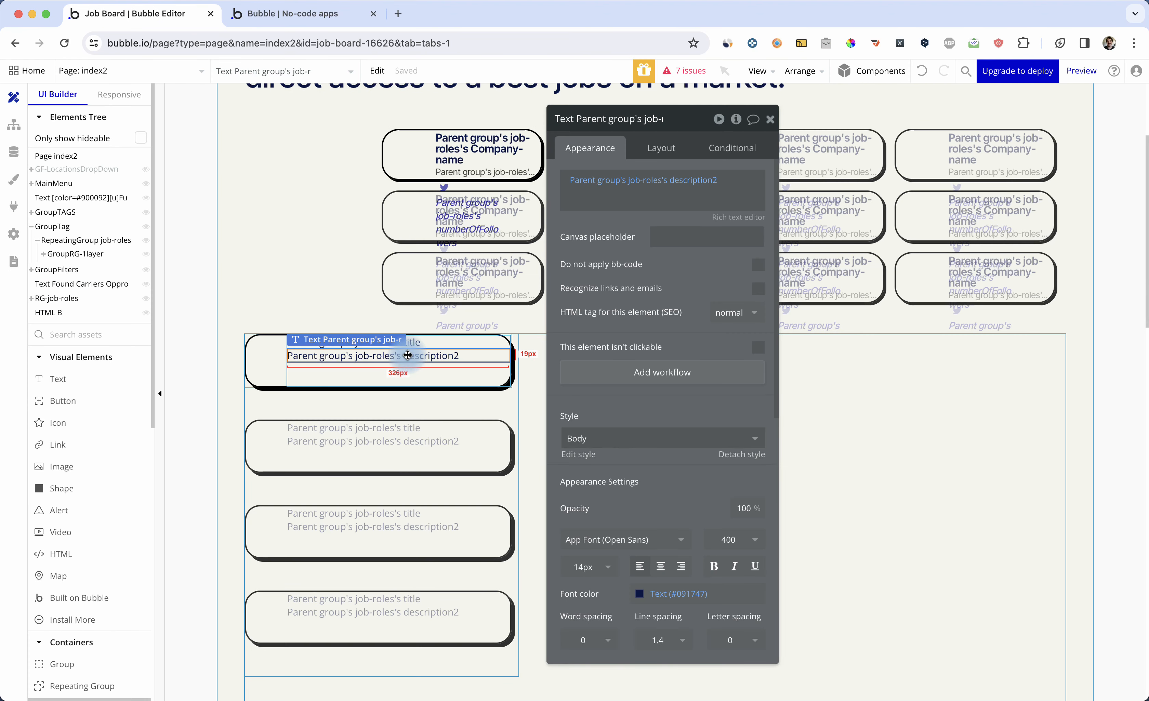
Step: Replace the lower text element's dynamic value with Parent group's job-roles's Company-name
click(701, 180)
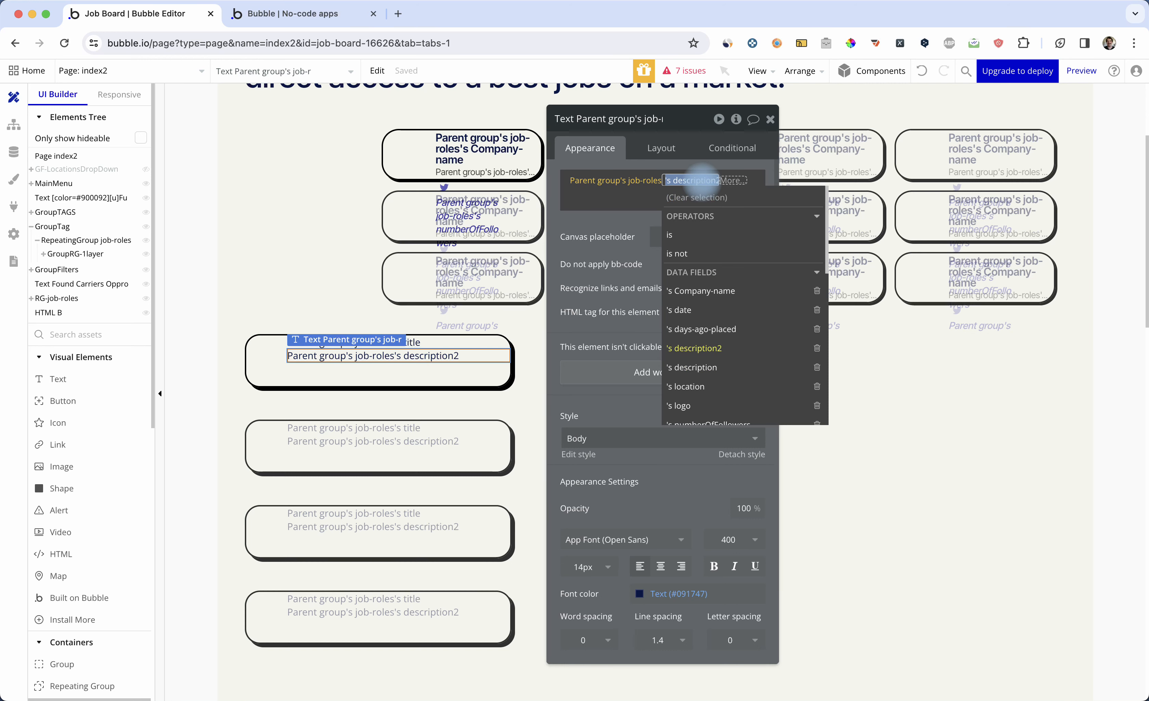
click(696, 197)
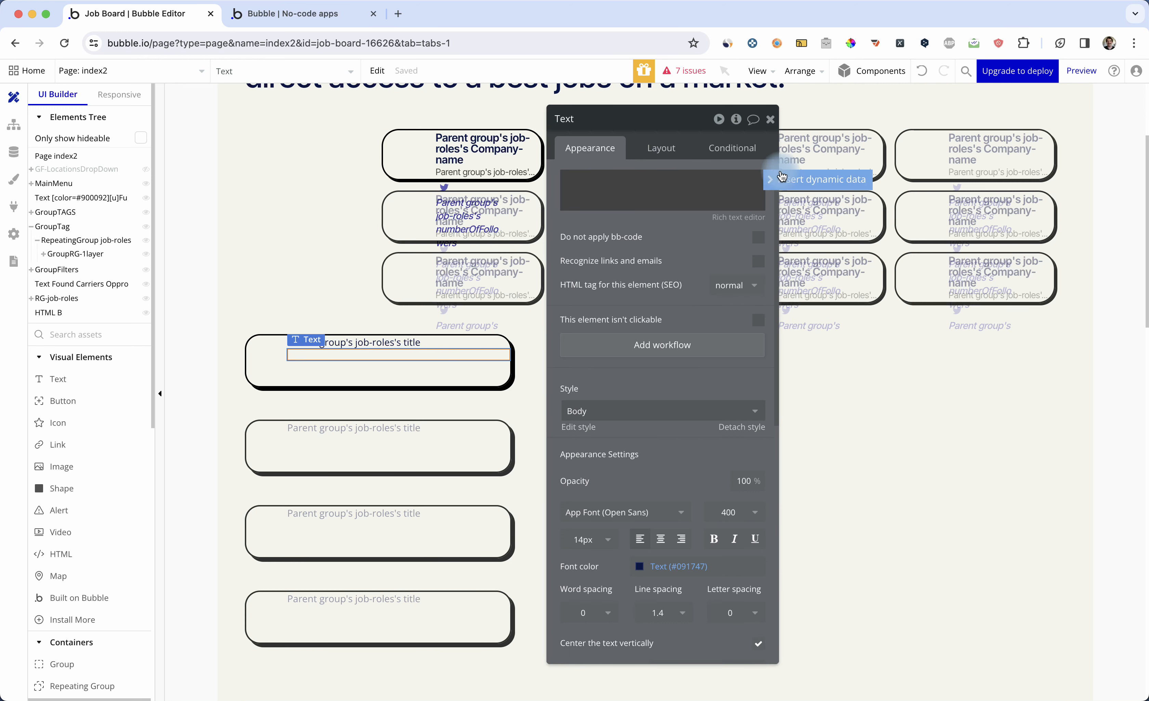
click(785, 189)
text(par)
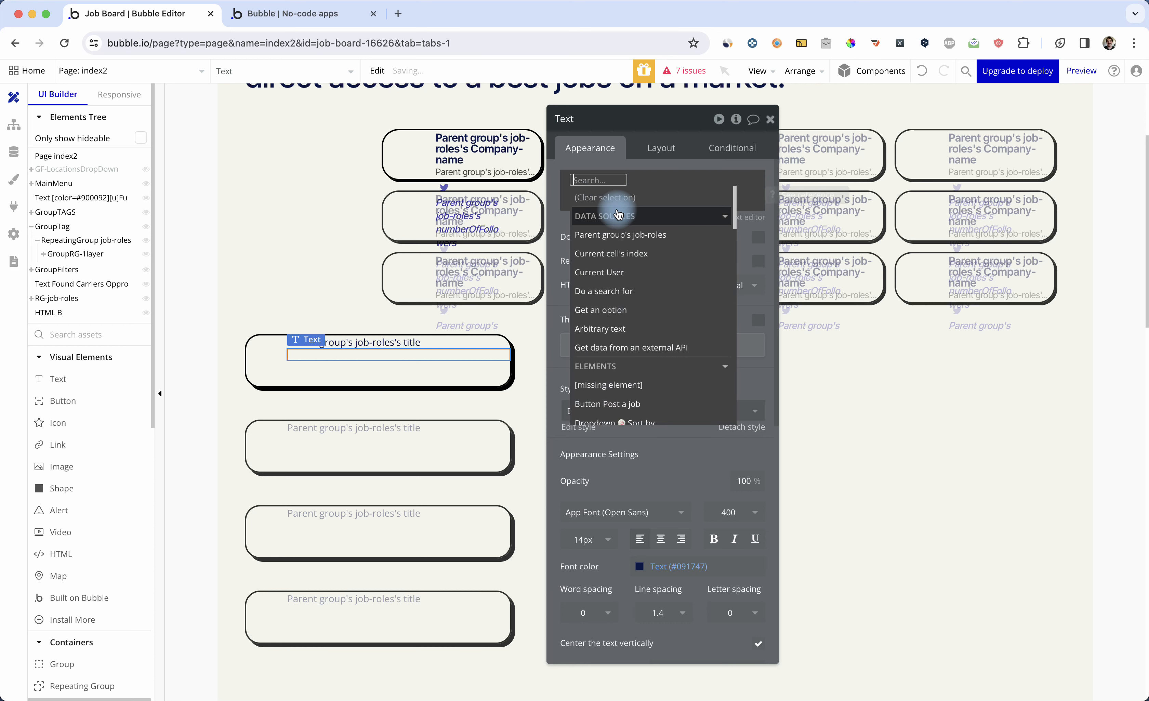
click(630, 217)
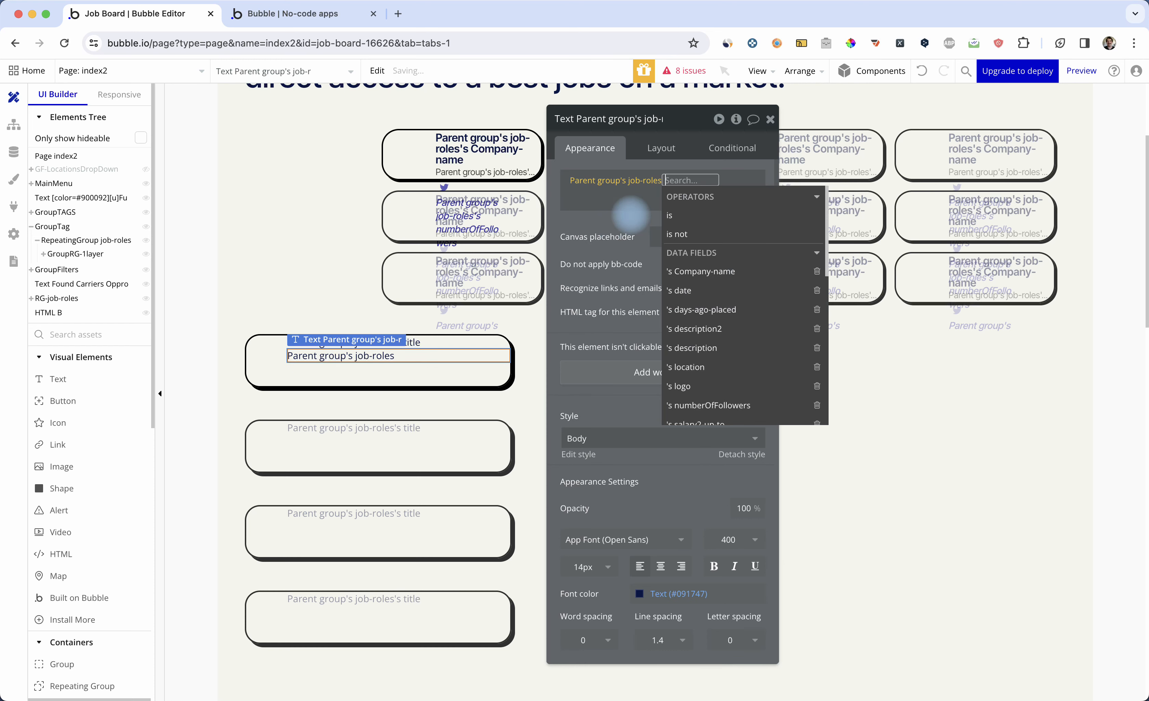
text(com)
click(657, 215)
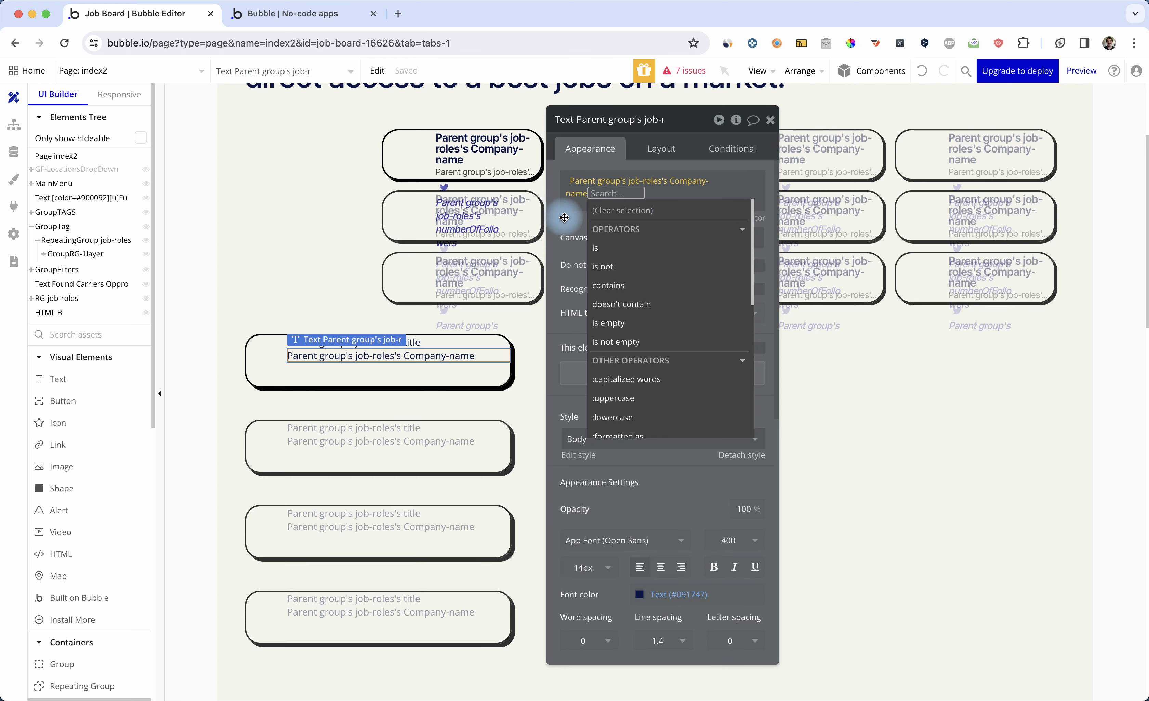
click(564, 217)
click(463, 326)
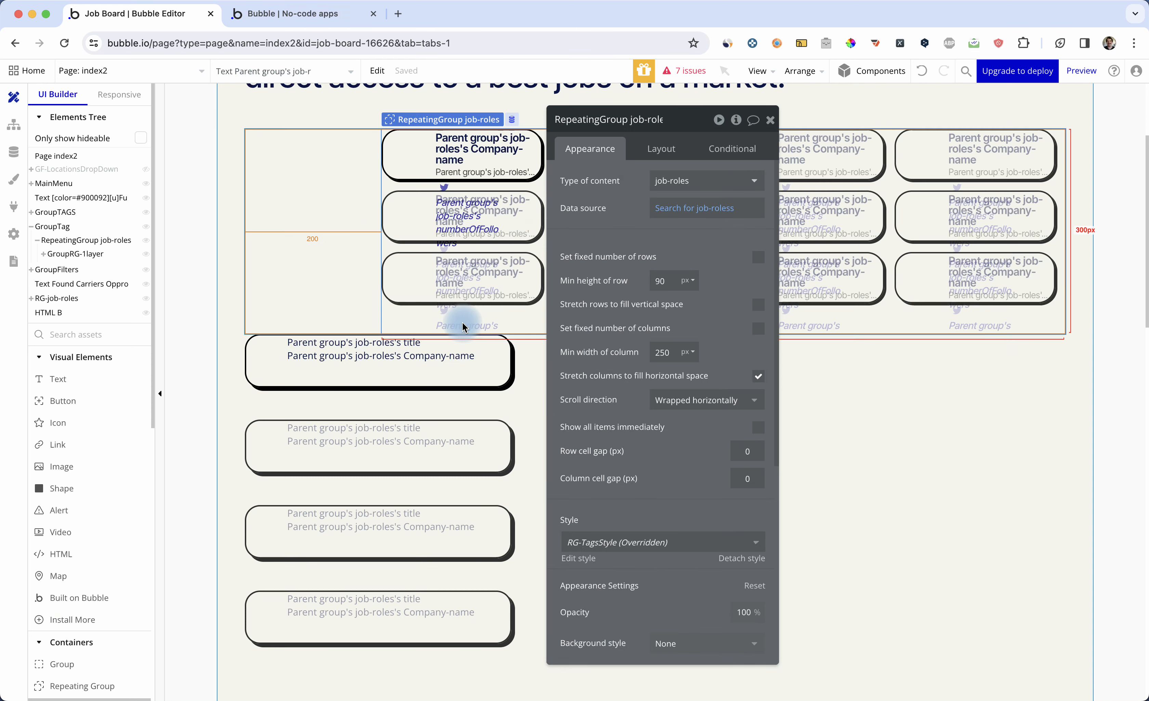
Step: Check the title and company name in each job card in the page preview, then return to the editor
key(ctrl+Tab)
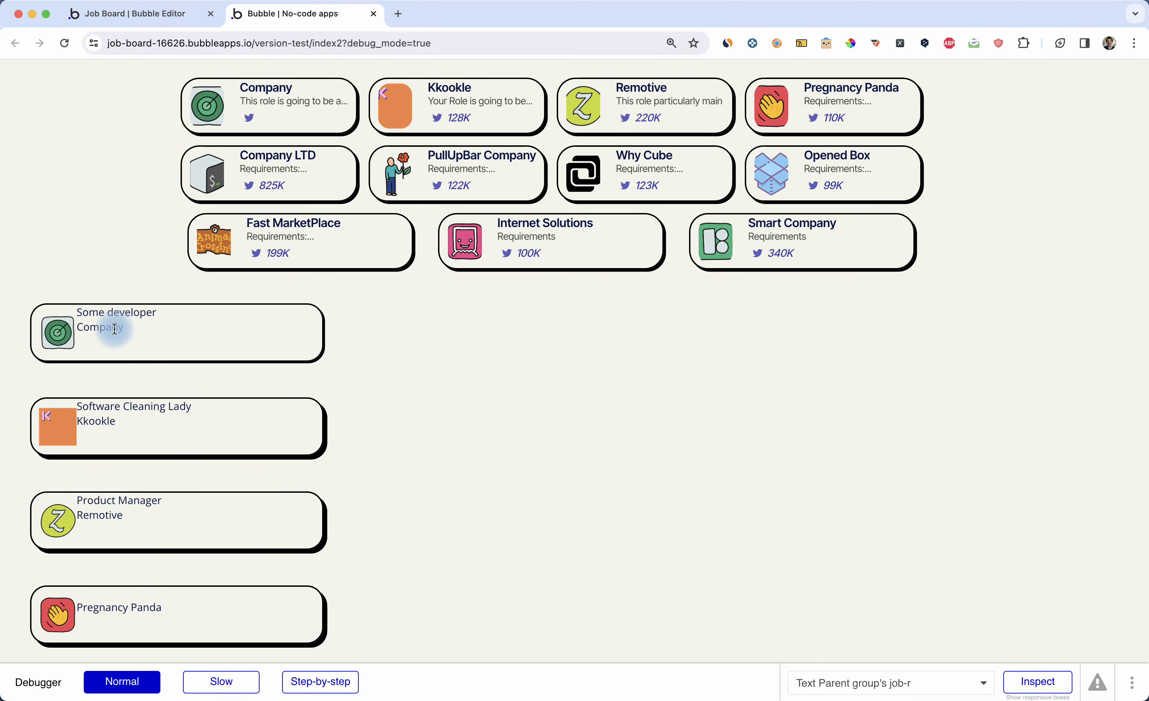
scroll(116, 326, down, 2)
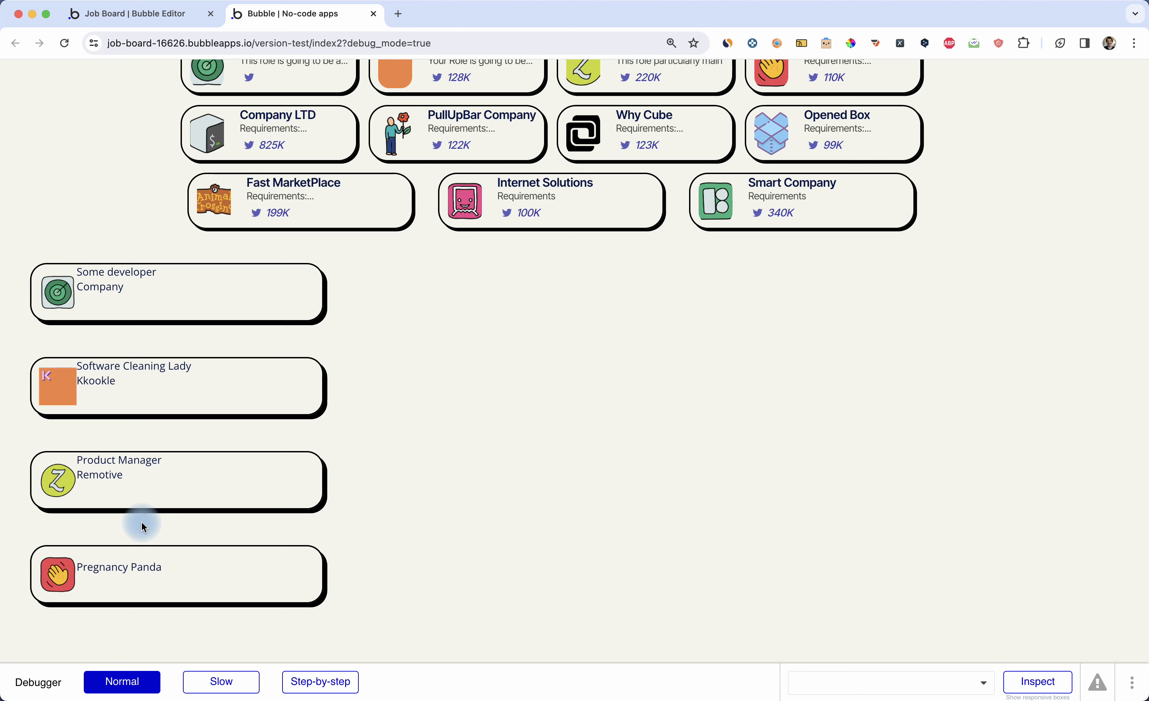
key(ctrl+shift+Tab)
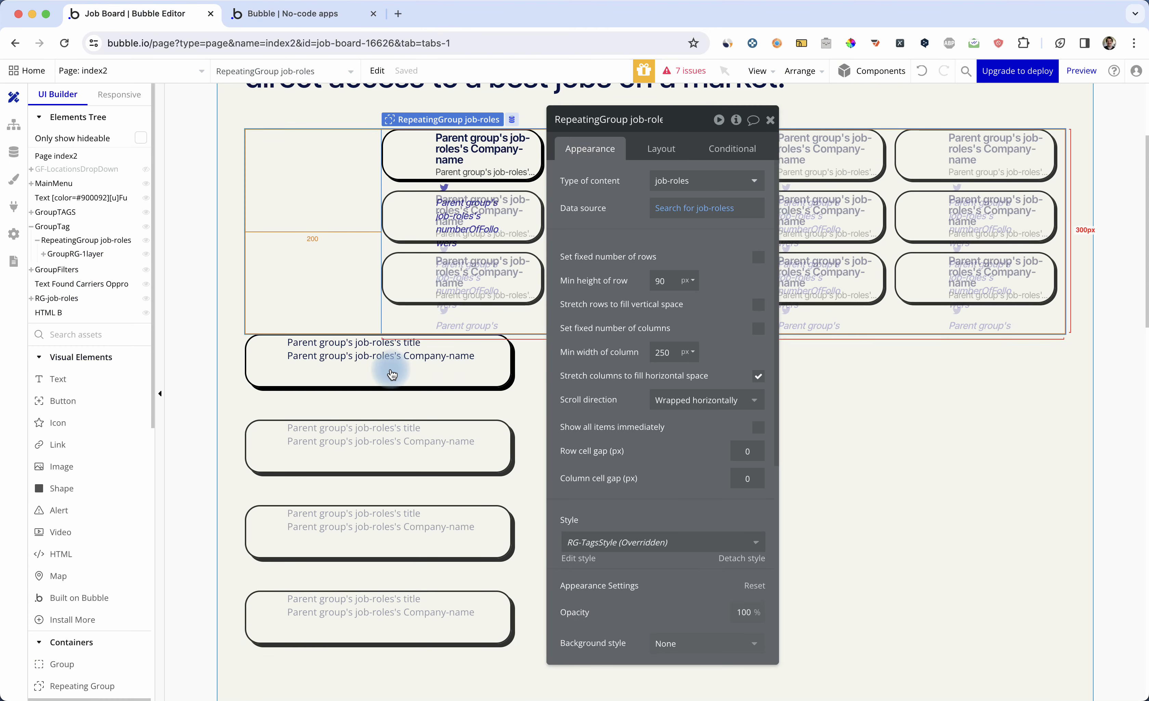
Step: Move the Company-name text above the title text in the first cell's column group
click(382, 358)
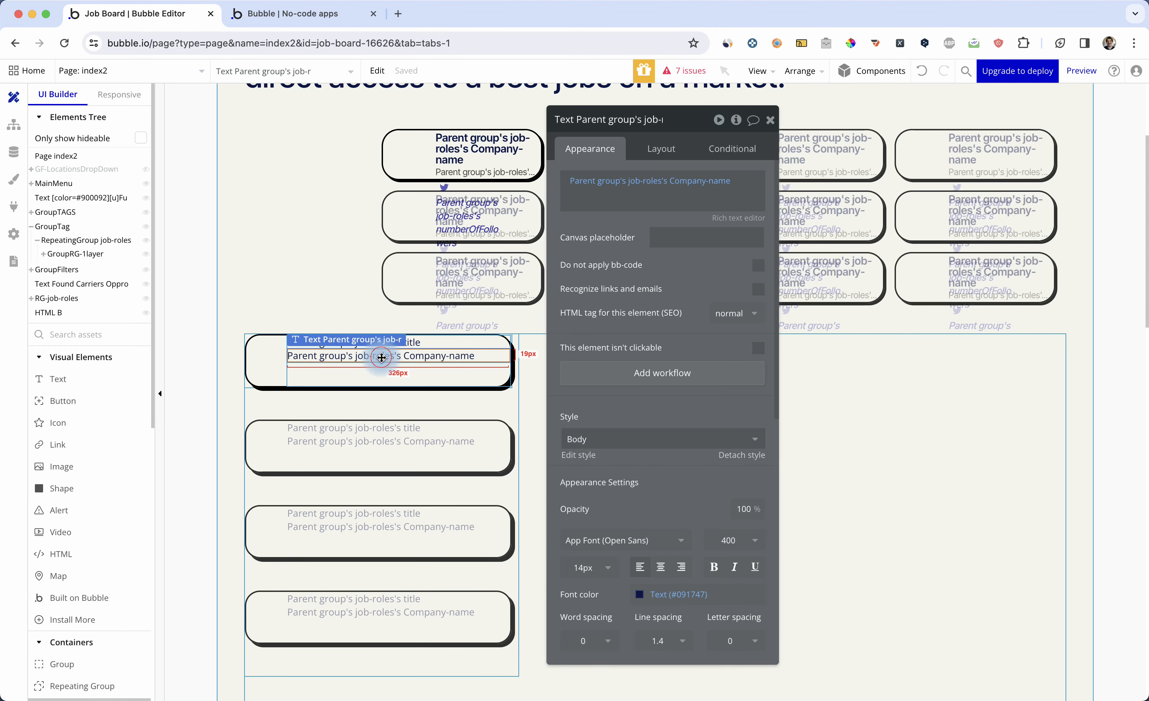
drag(382, 358, 383, 349)
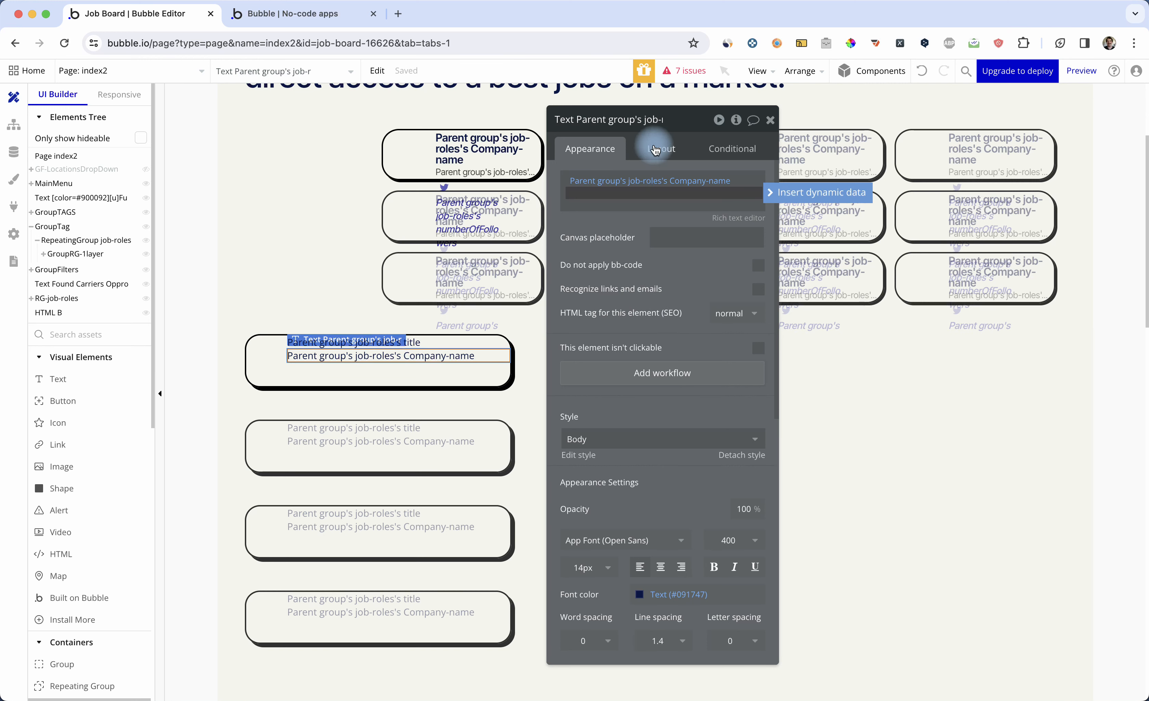
click(669, 154)
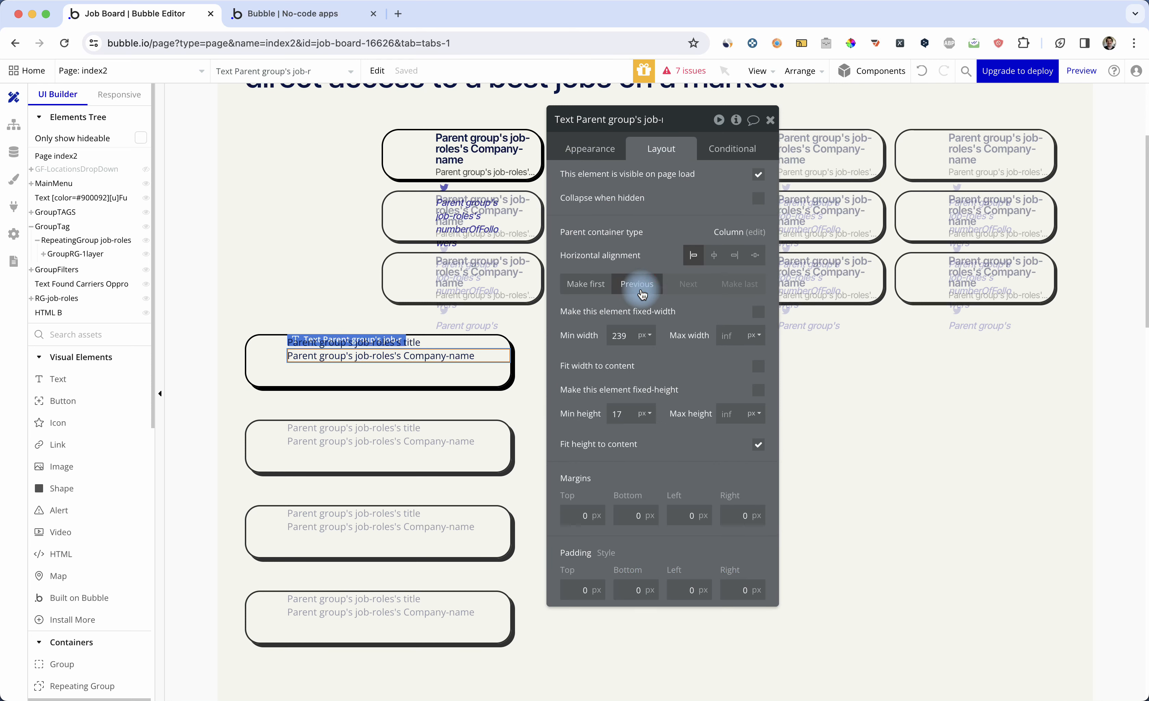
click(632, 284)
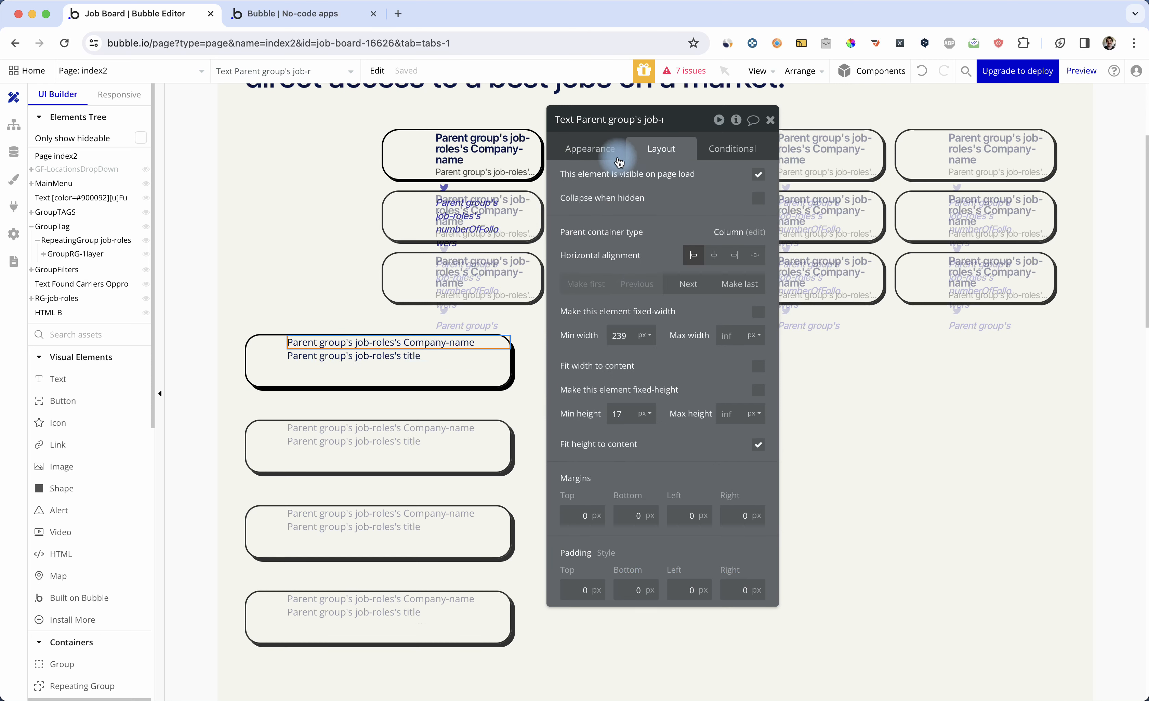
click(608, 157)
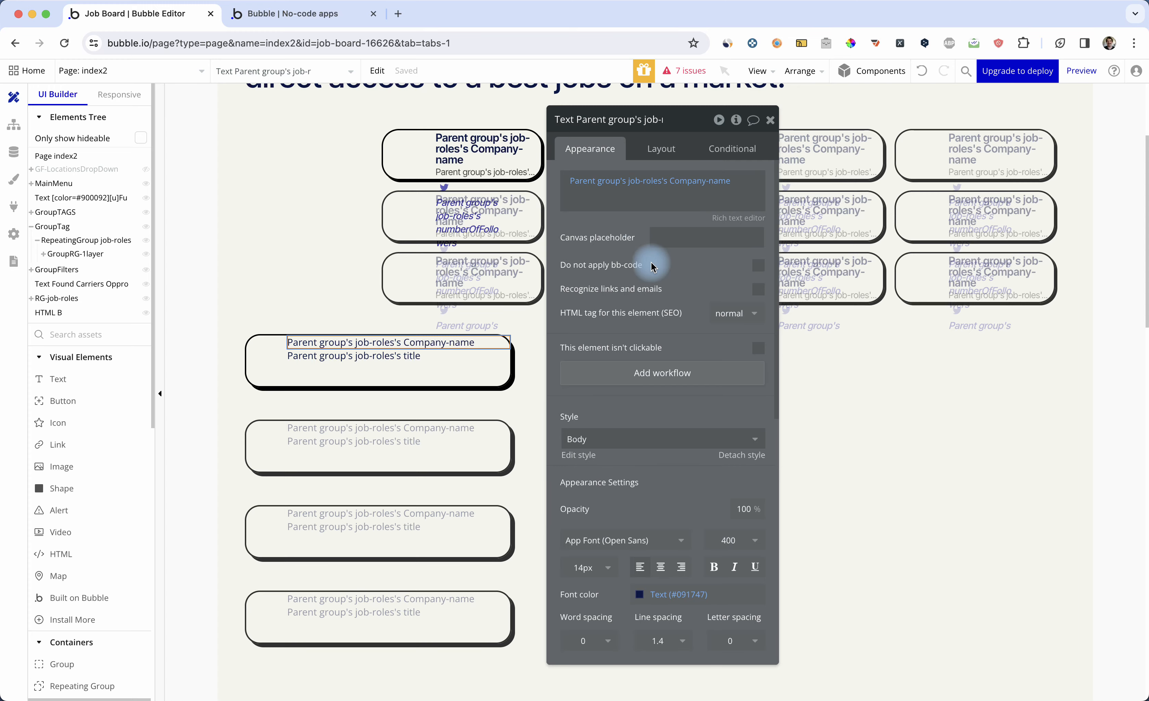
Step: Examine the company cards above the job list in the page preview, then return to the editor
key(ctrl+Tab)
scroll(174, 245, up, 3)
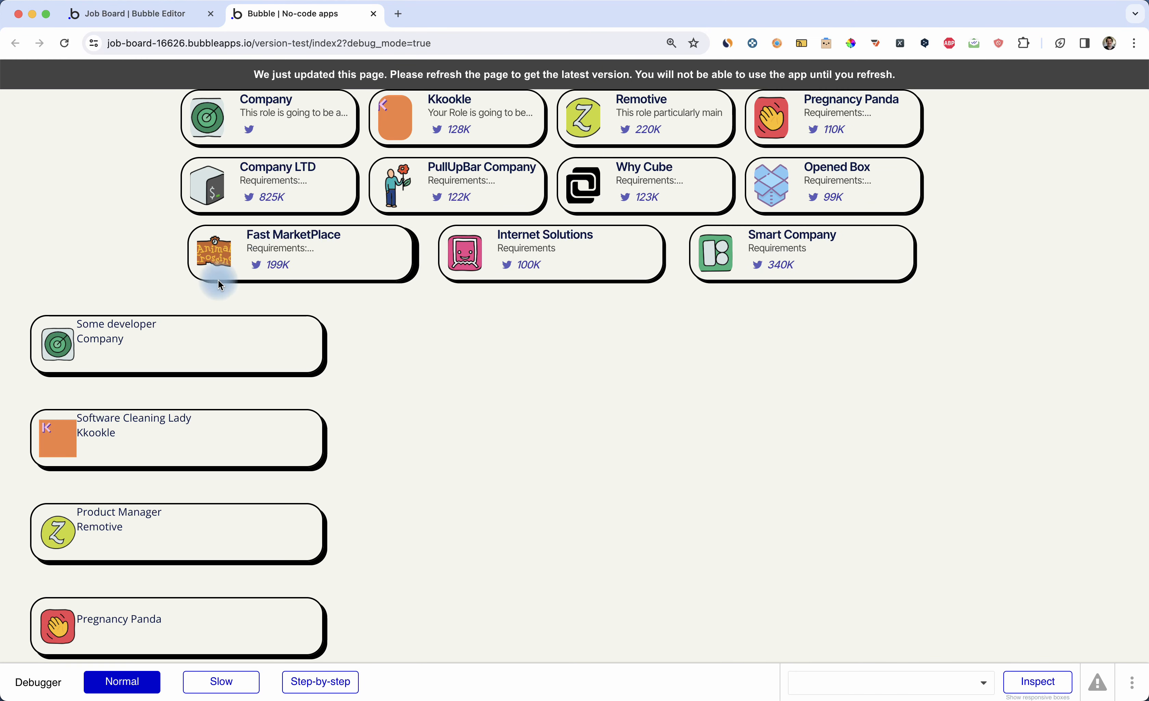
key(ctrl+Tab)
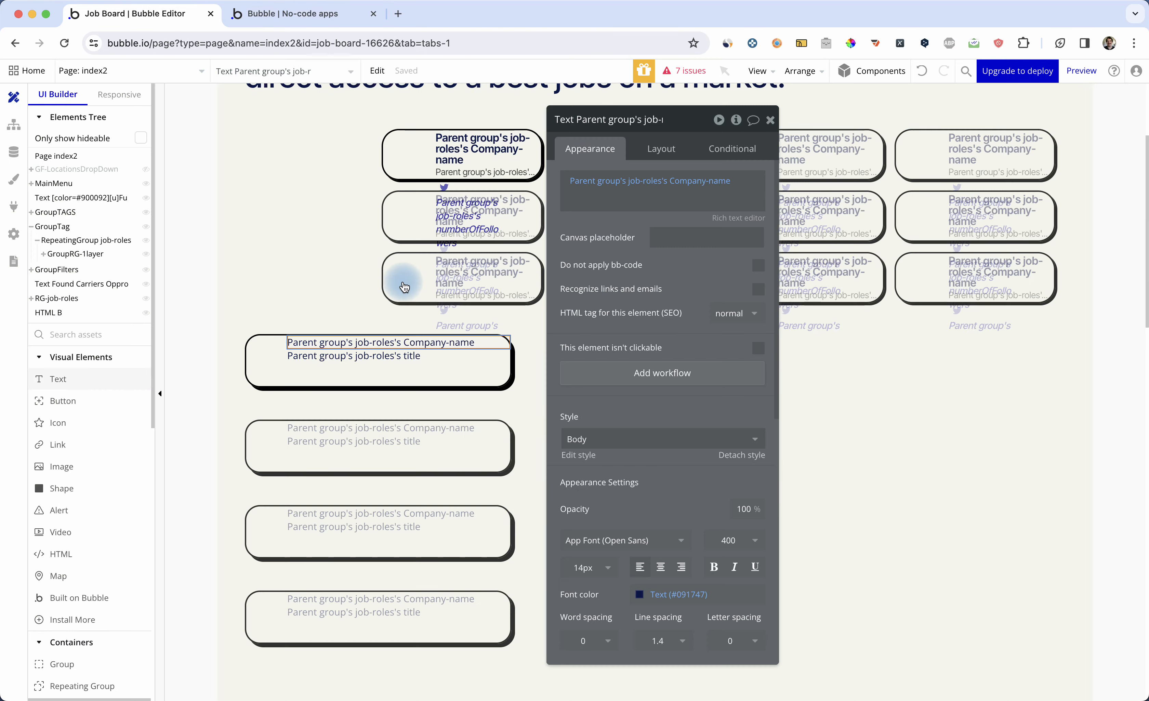
Step: Set the Company-name text's font to Inter Tight with weight 500 (Medium)
scroll(619, 555, down, 2)
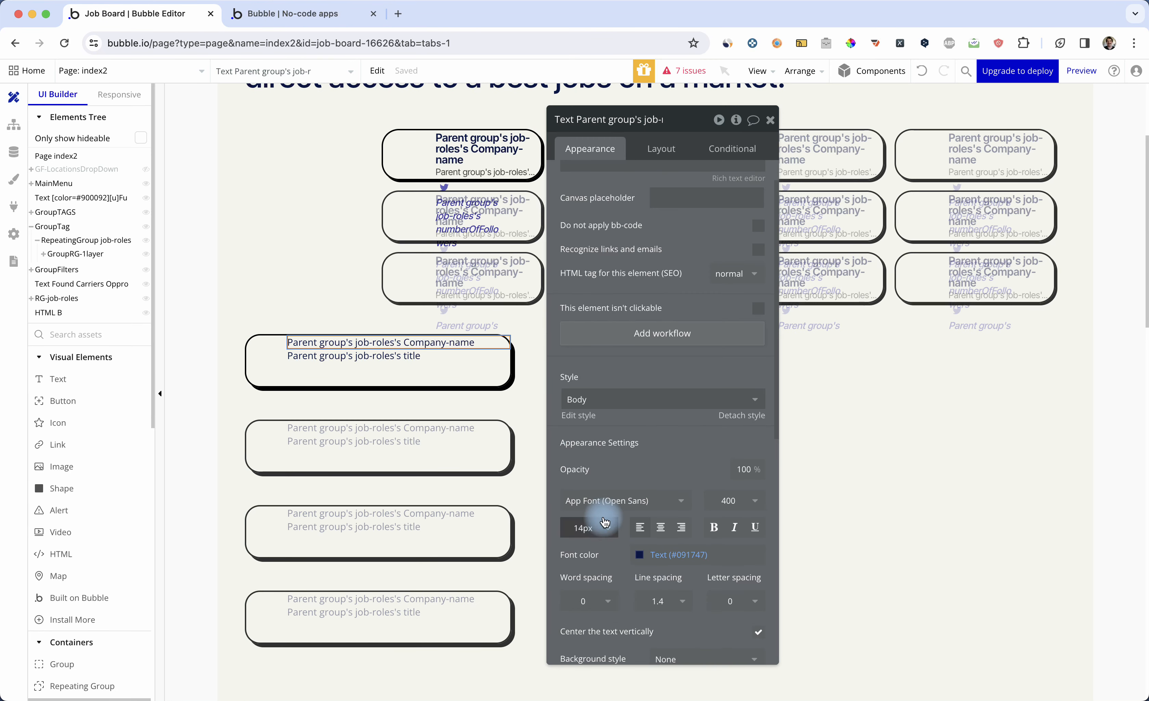
click(637, 502)
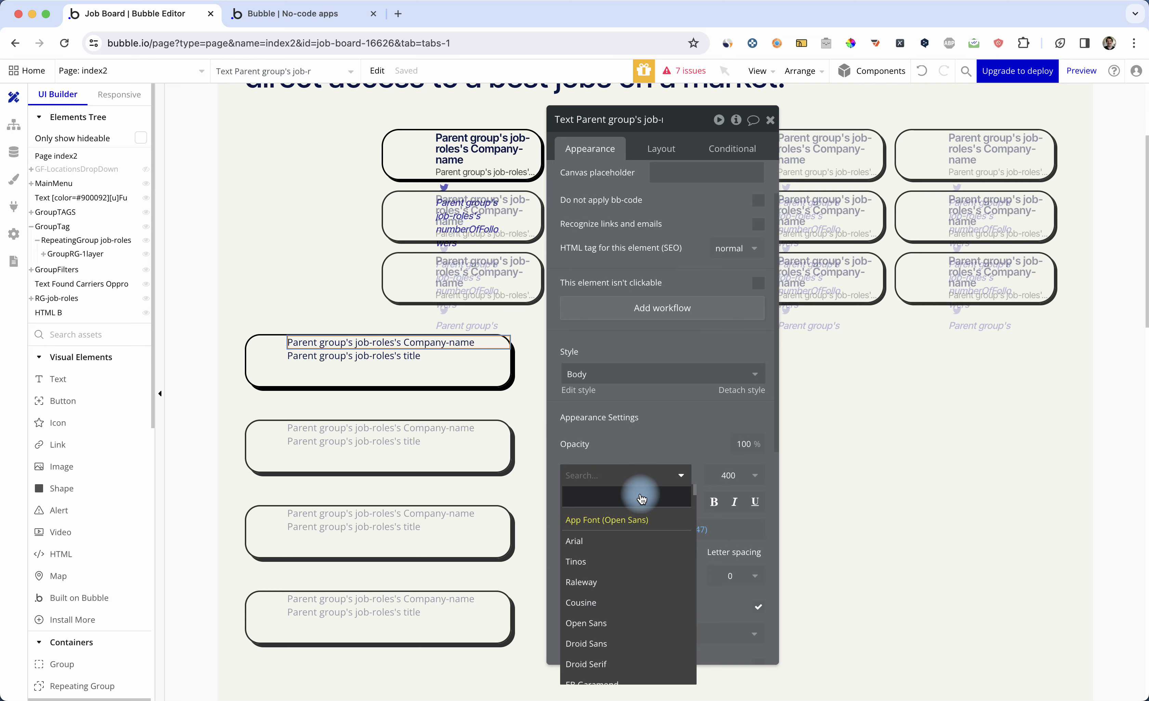
text(inte)
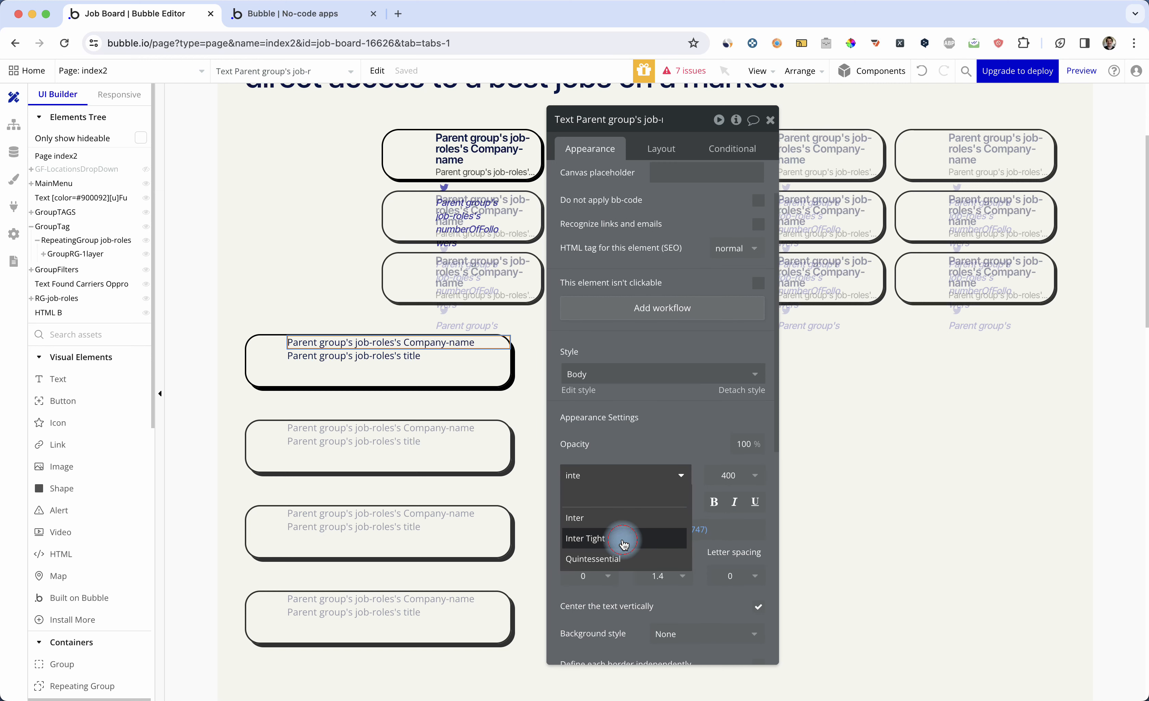
click(624, 544)
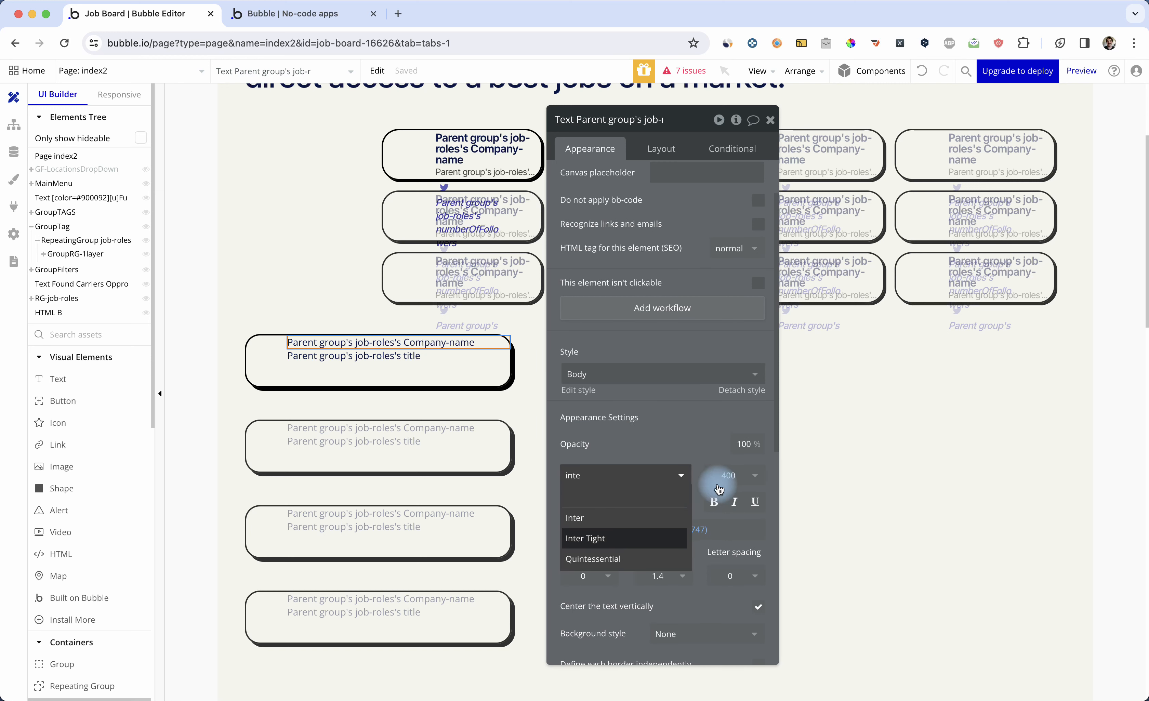
click(737, 487)
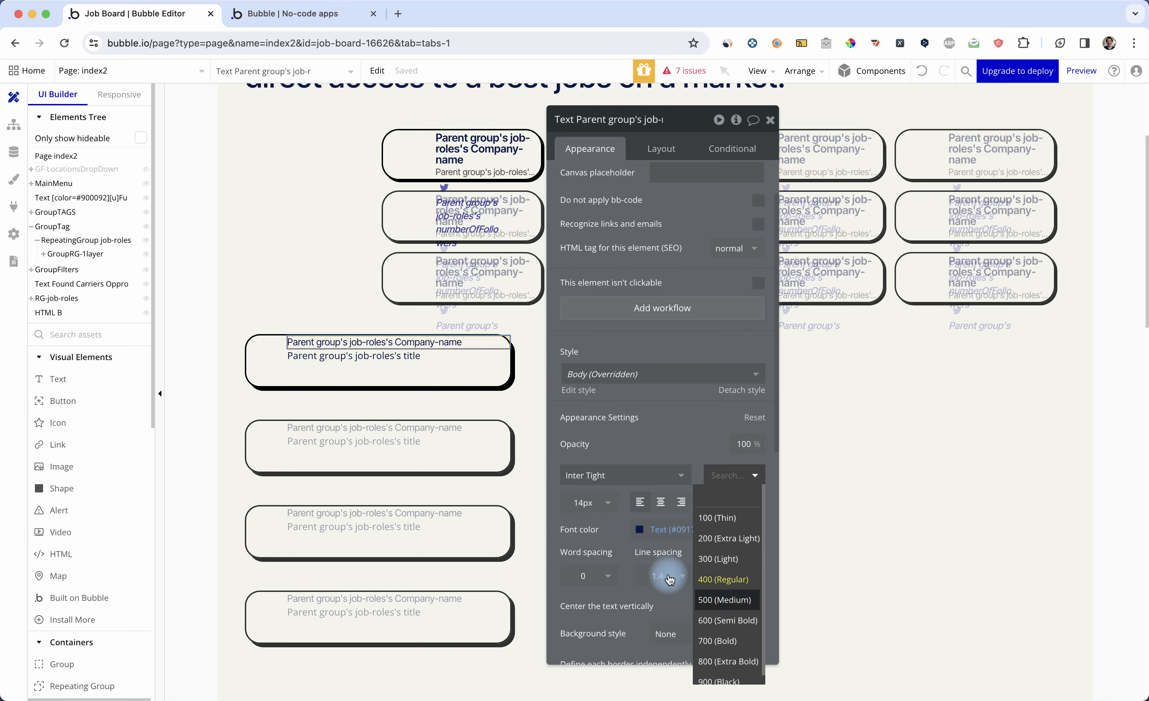
click(725, 599)
Step: Set the Company-name text's line spacing to 1
click(670, 576)
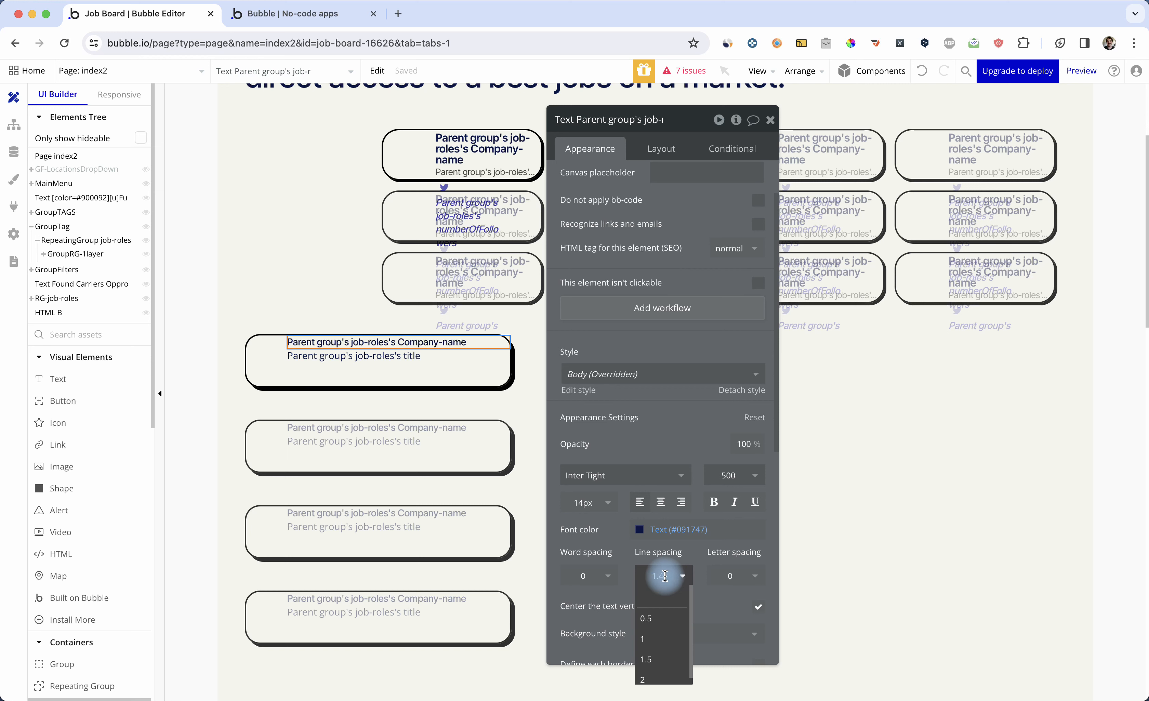
click(667, 580)
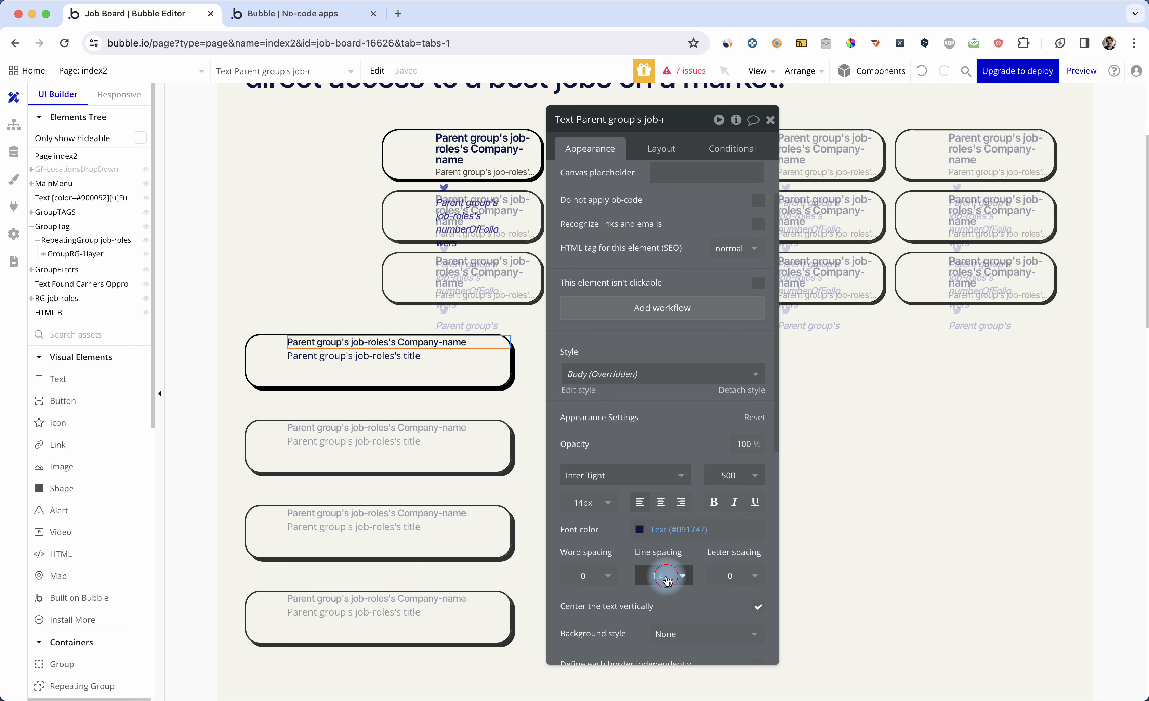
click(666, 578)
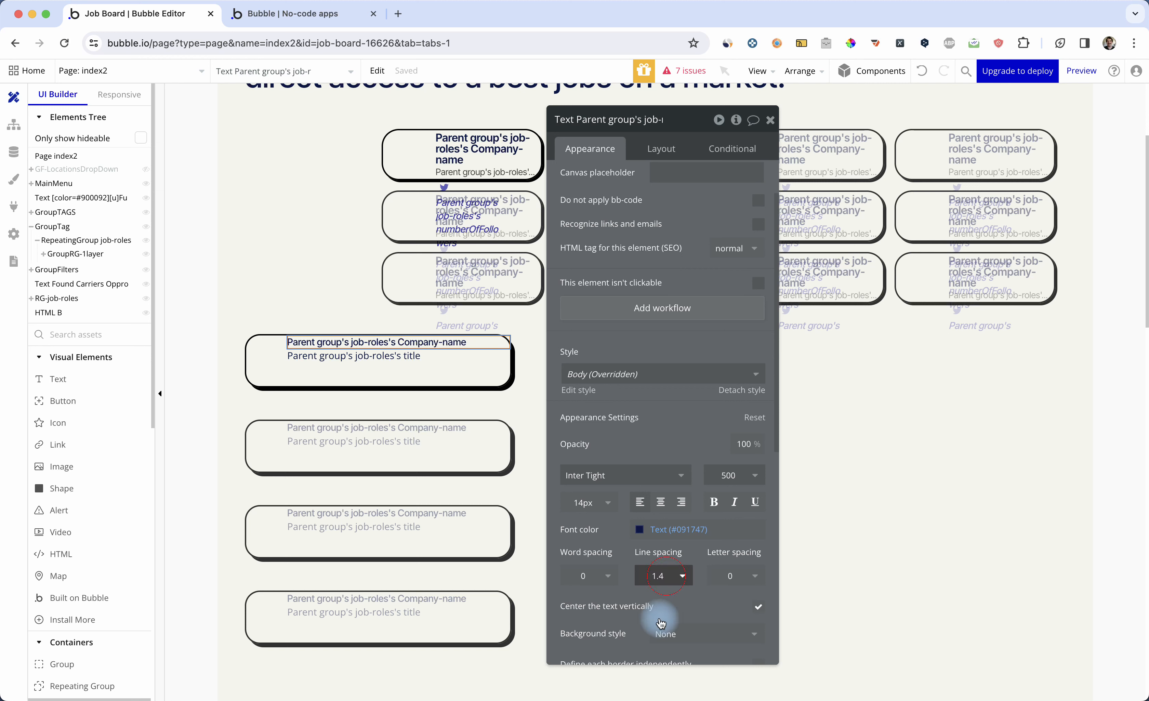
Step: Set the first cell's title text to the Inter Tight font with line spacing 1
click(382, 361)
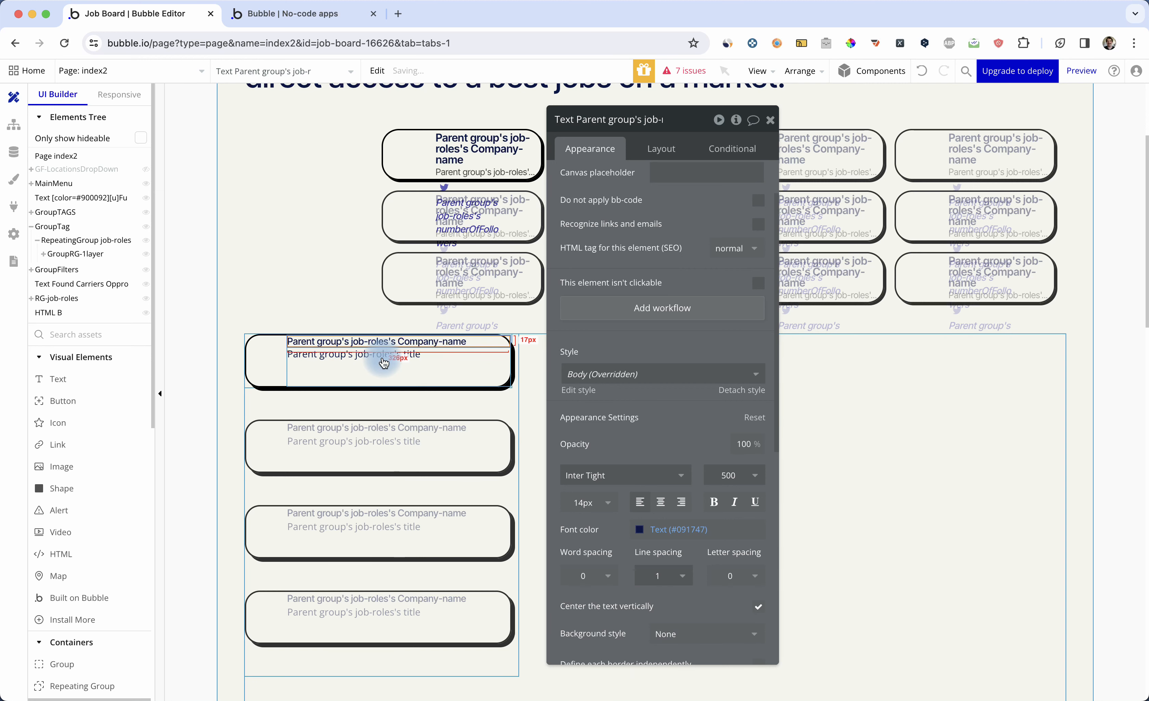
drag(383, 362, 383, 358)
click(609, 482)
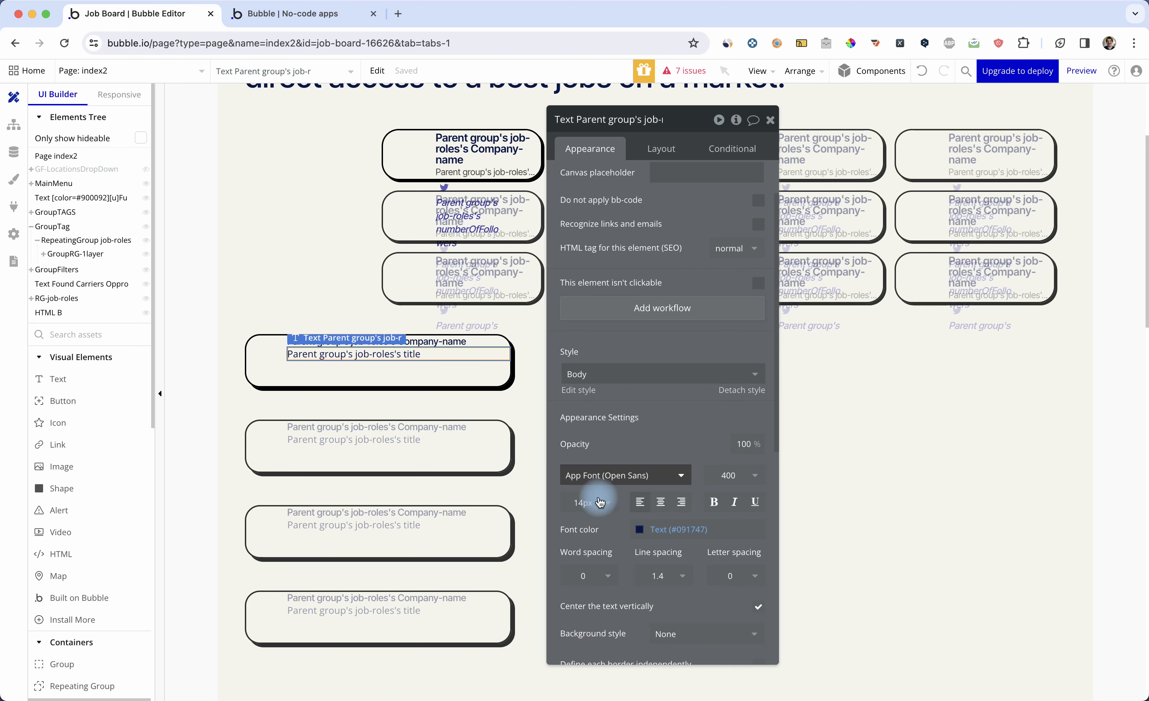
scroll(620, 510, down, 1)
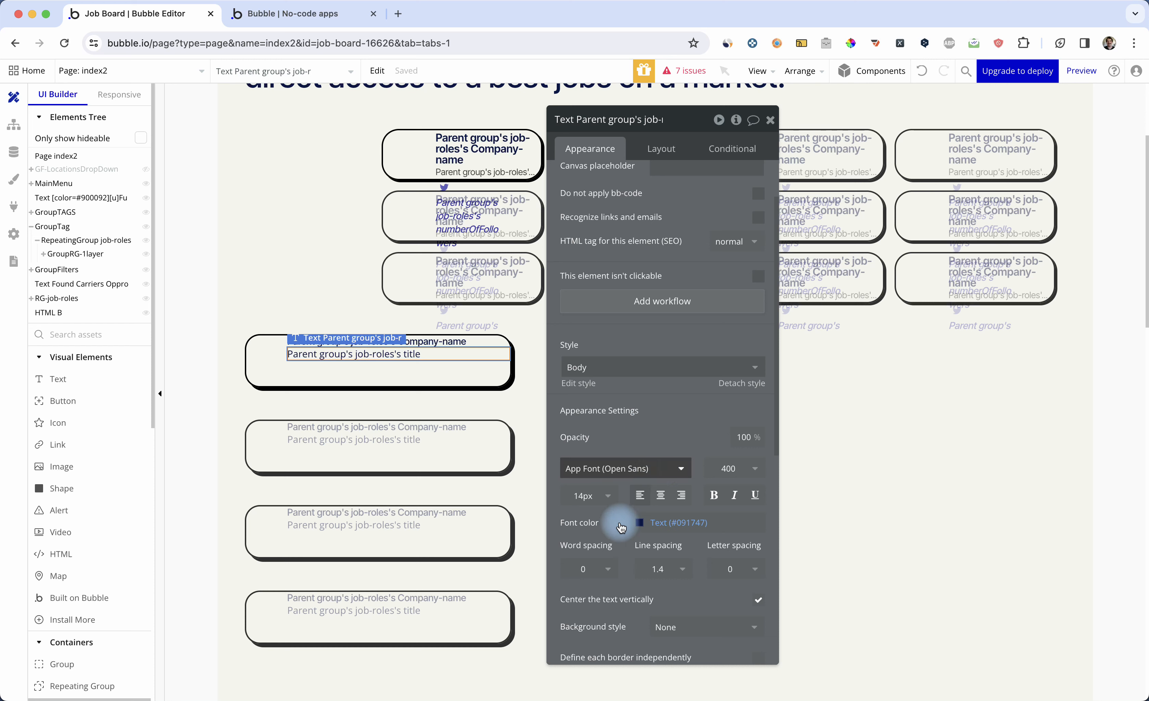
scroll(621, 526, down, 1)
click(679, 450)
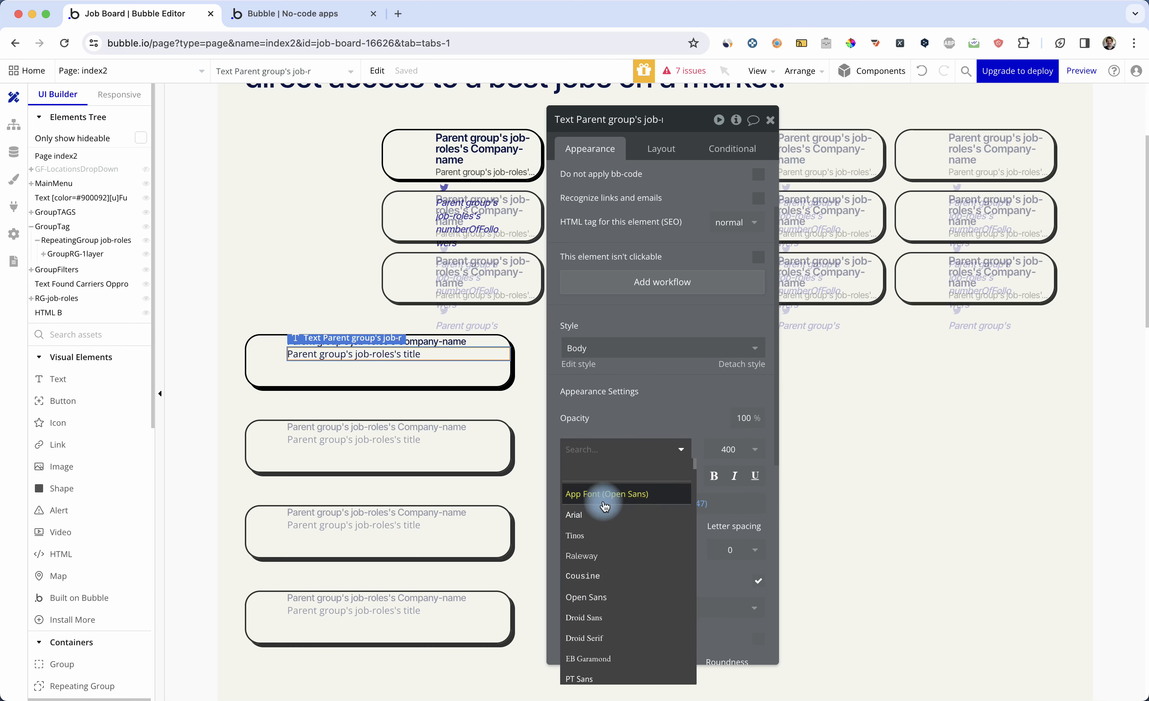
text(inter)
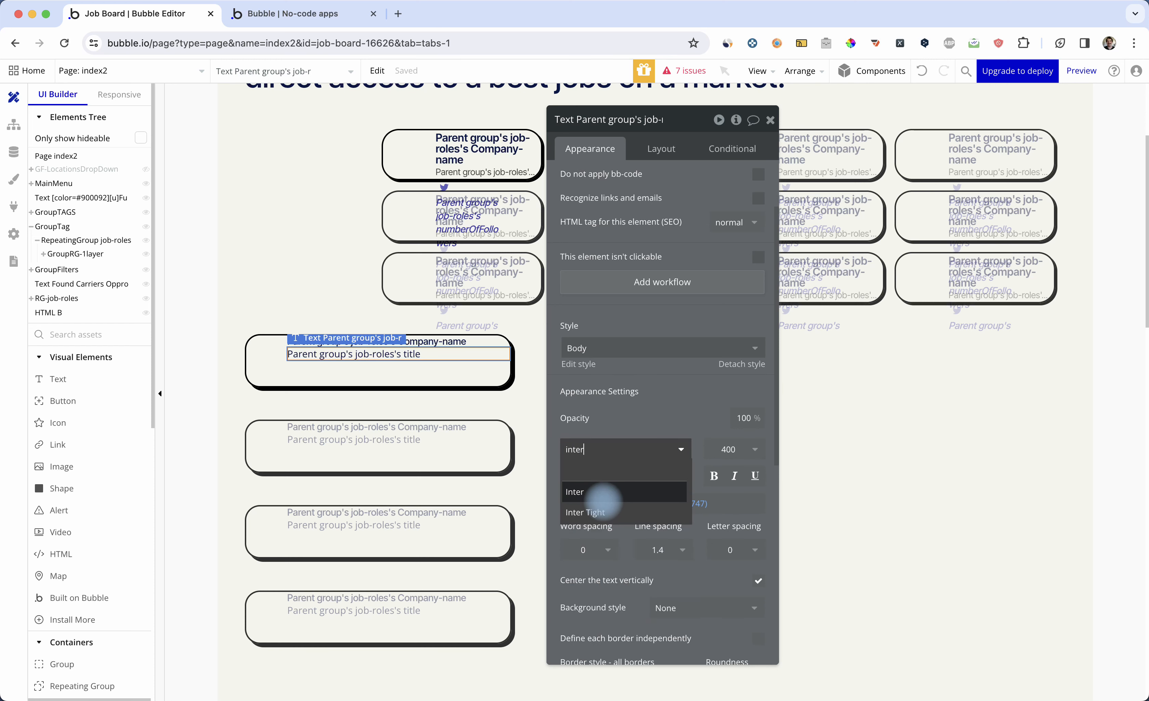
click(598, 512)
click(672, 550)
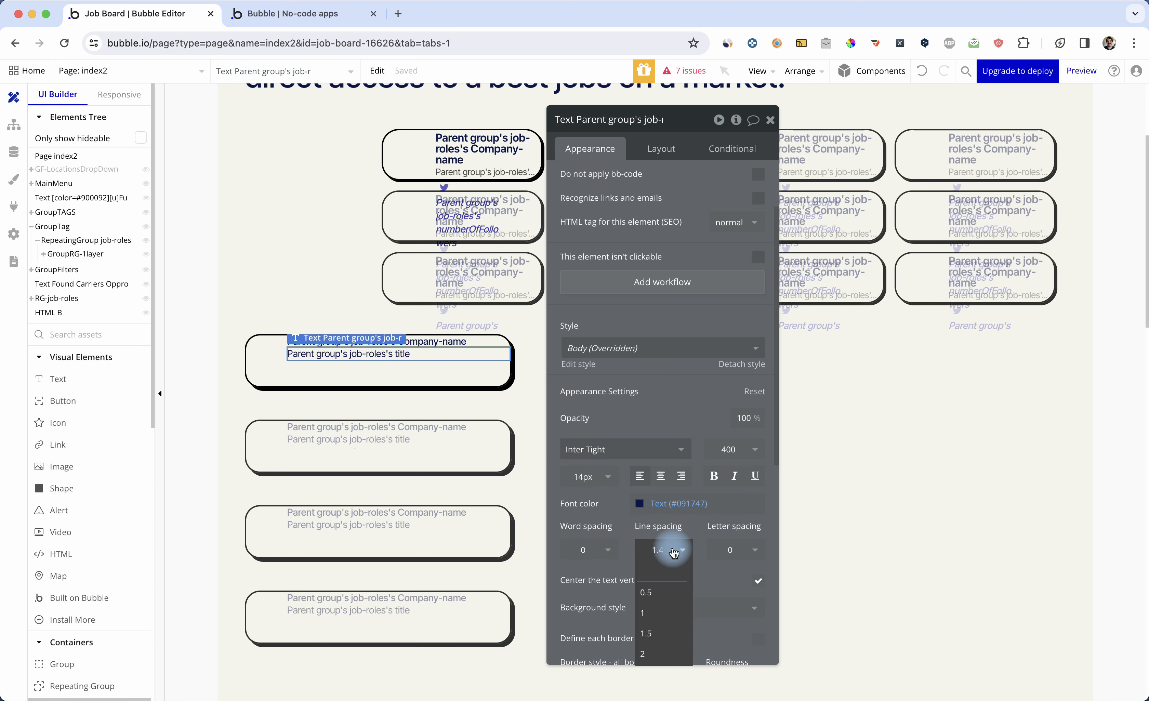
click(607, 448)
Step: Reduce the title text's font size and make the Company-name text above it bold
click(594, 477)
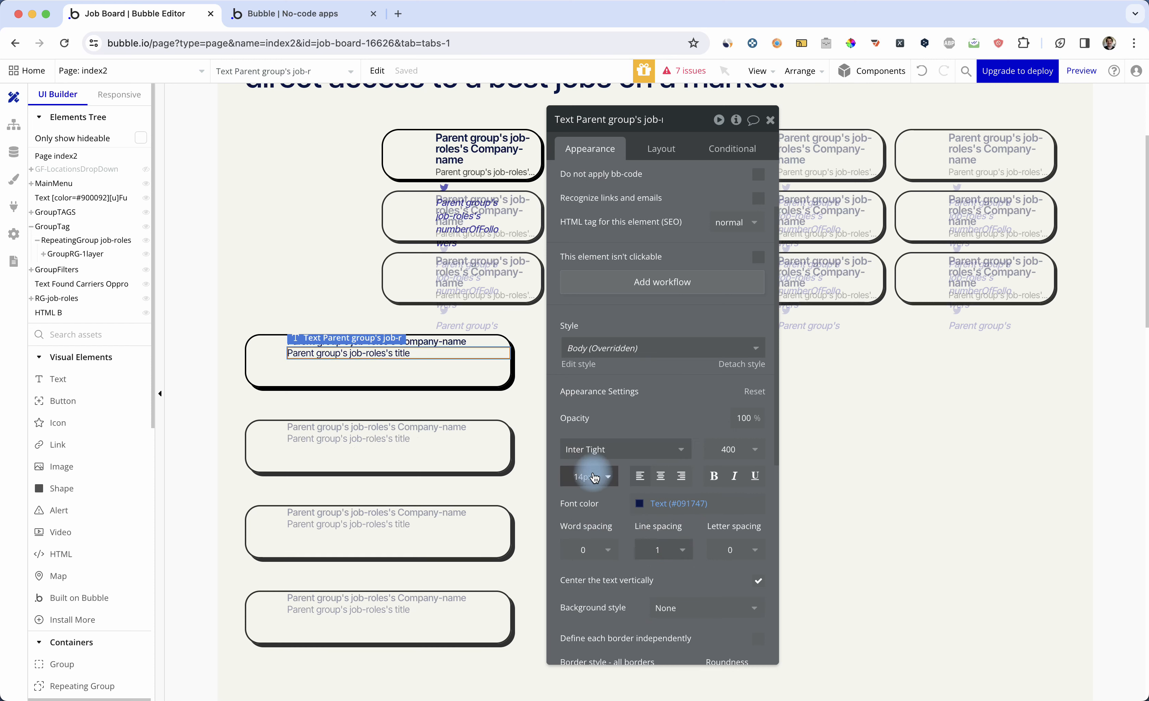
key(Return)
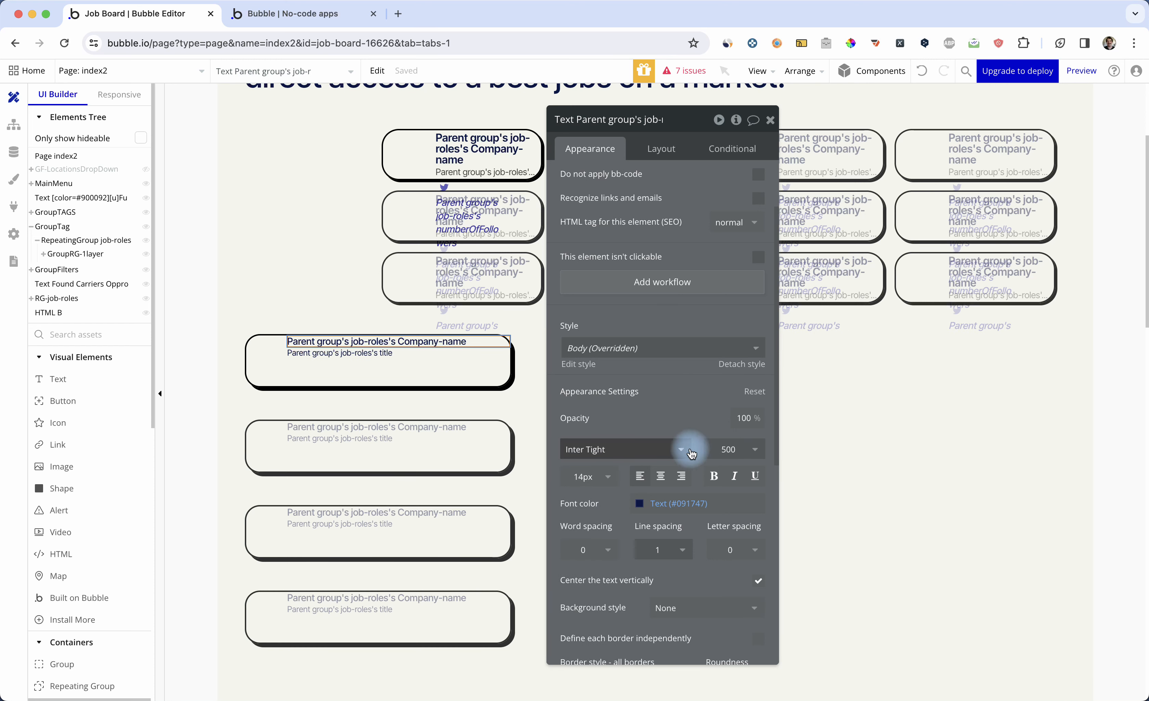
click(713, 476)
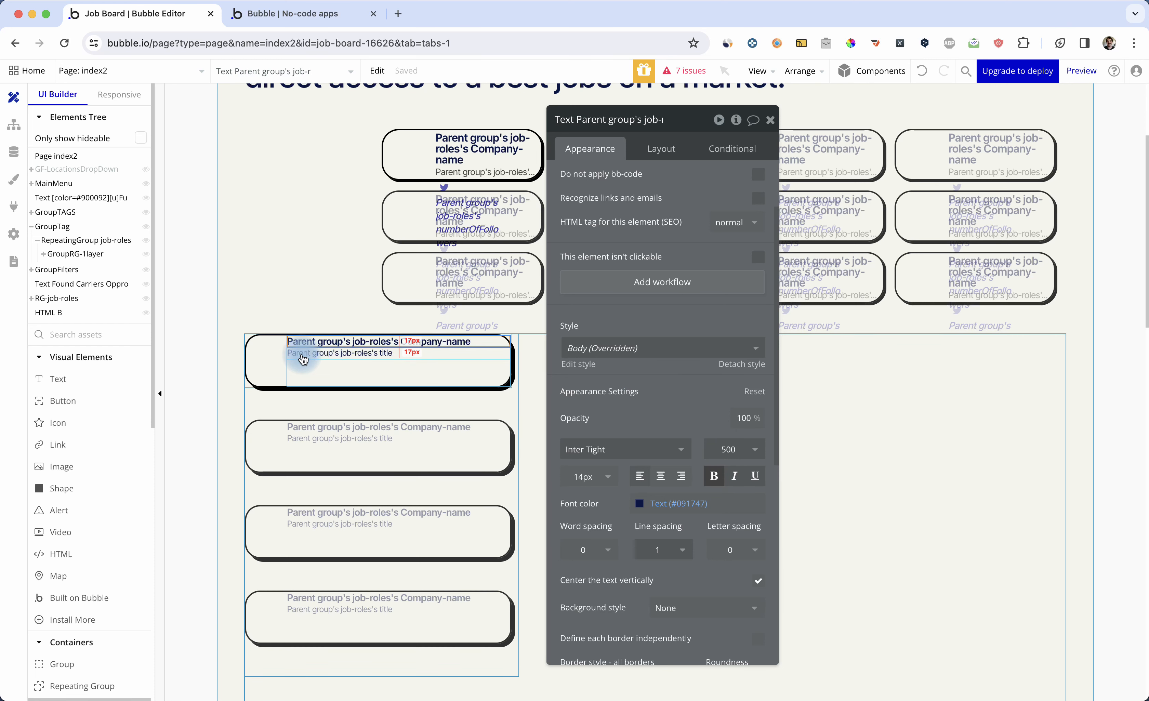
Step: Draw a group about 249 px wide and 60 px high below the title text in the first cell
click(76, 335)
text(group)
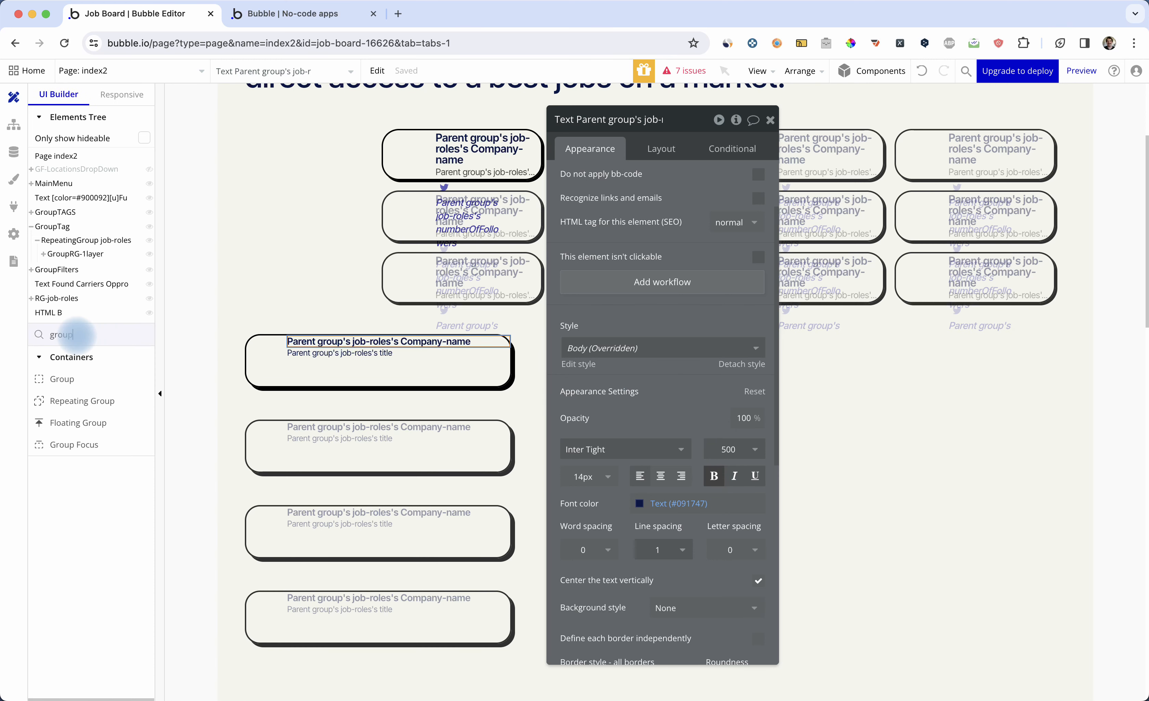
click(73, 380)
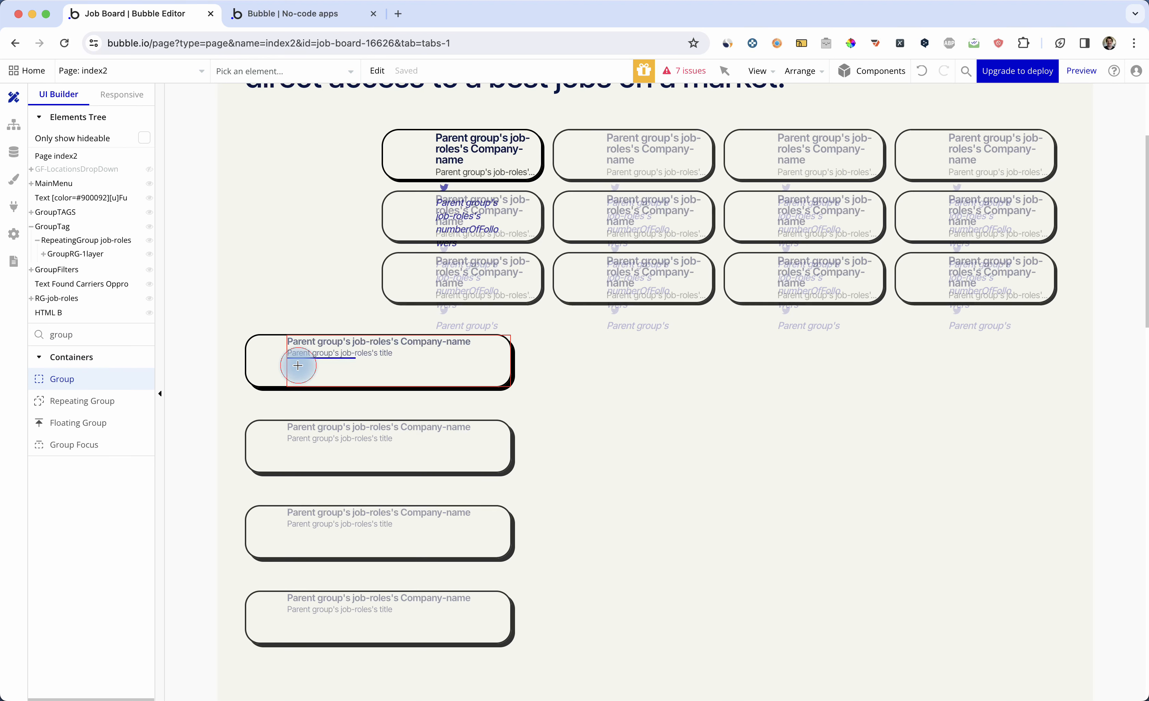
click(298, 366)
drag(383, 378, 470, 386)
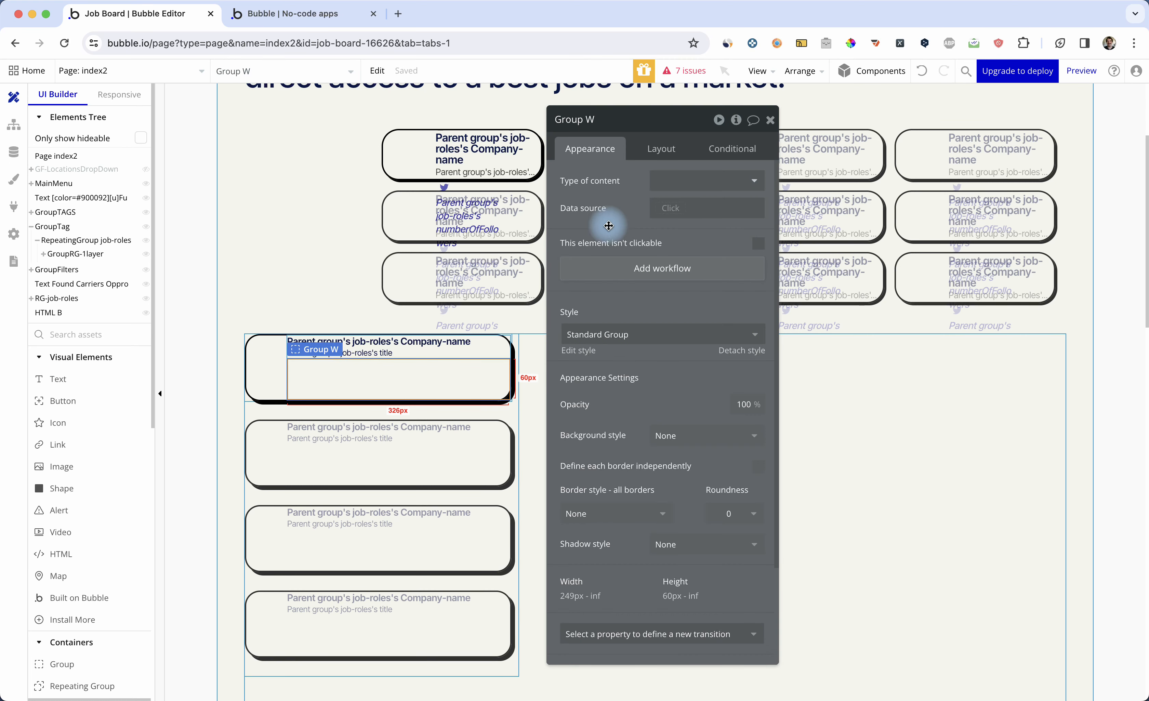
Step: Add an icon and a text element inside the new group below the title text
click(71, 334)
text(icon)
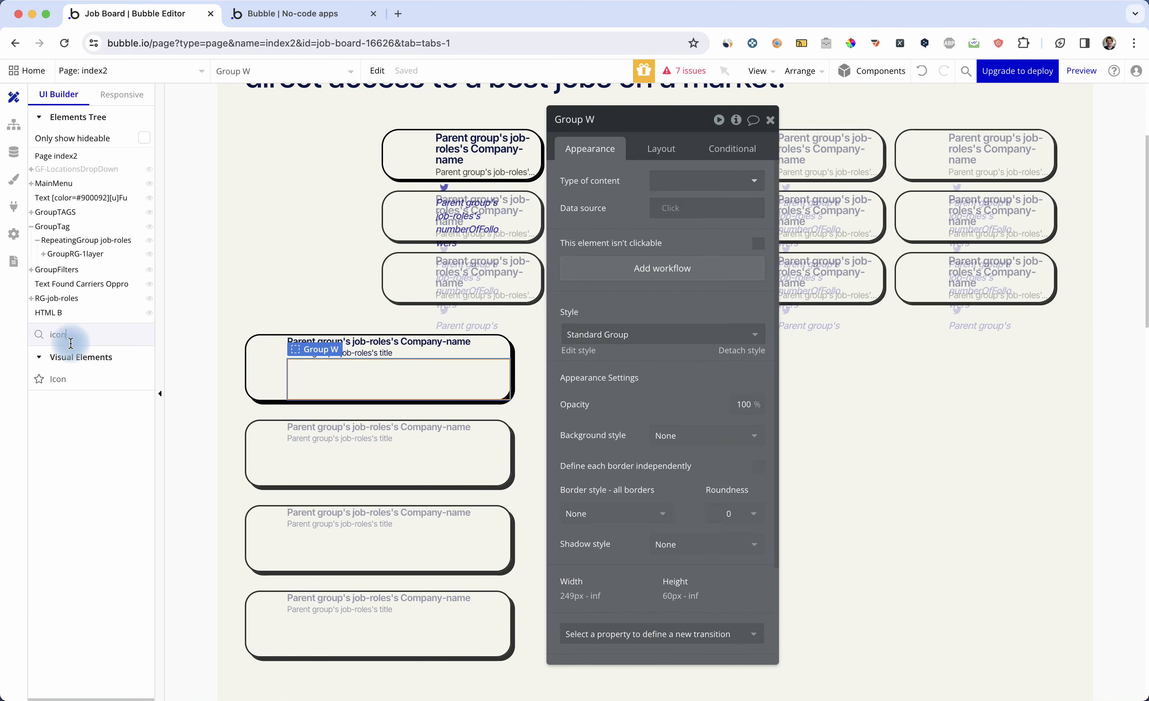
click(66, 377)
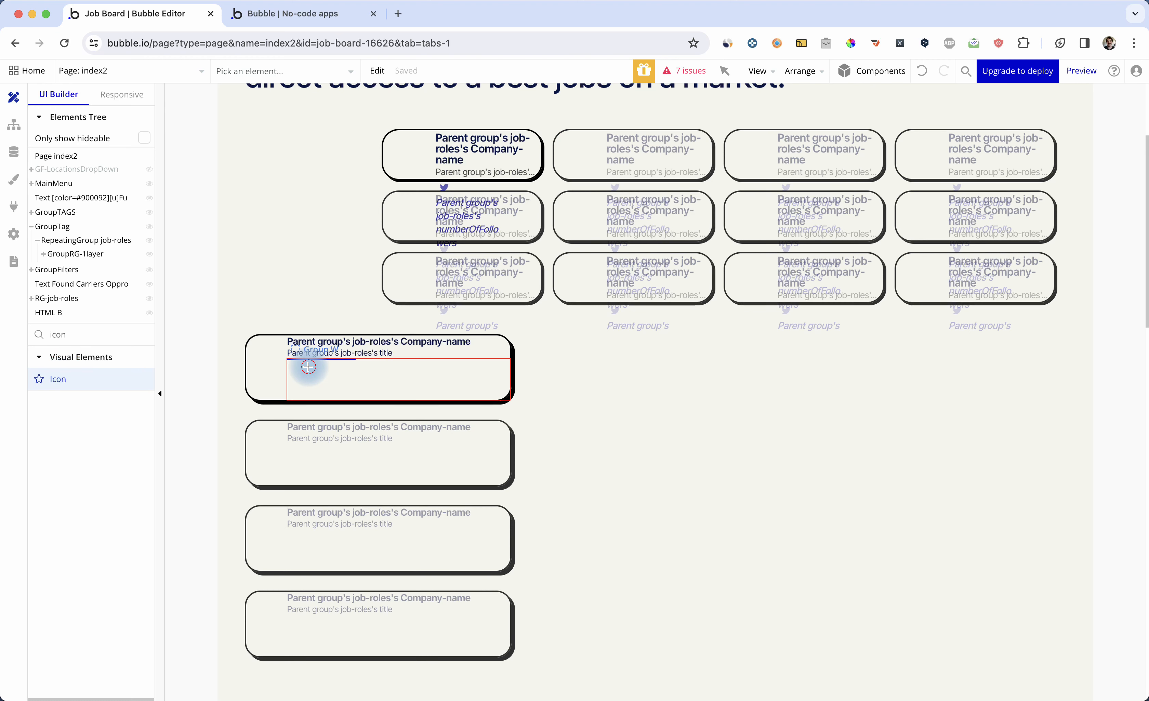
click(104, 333)
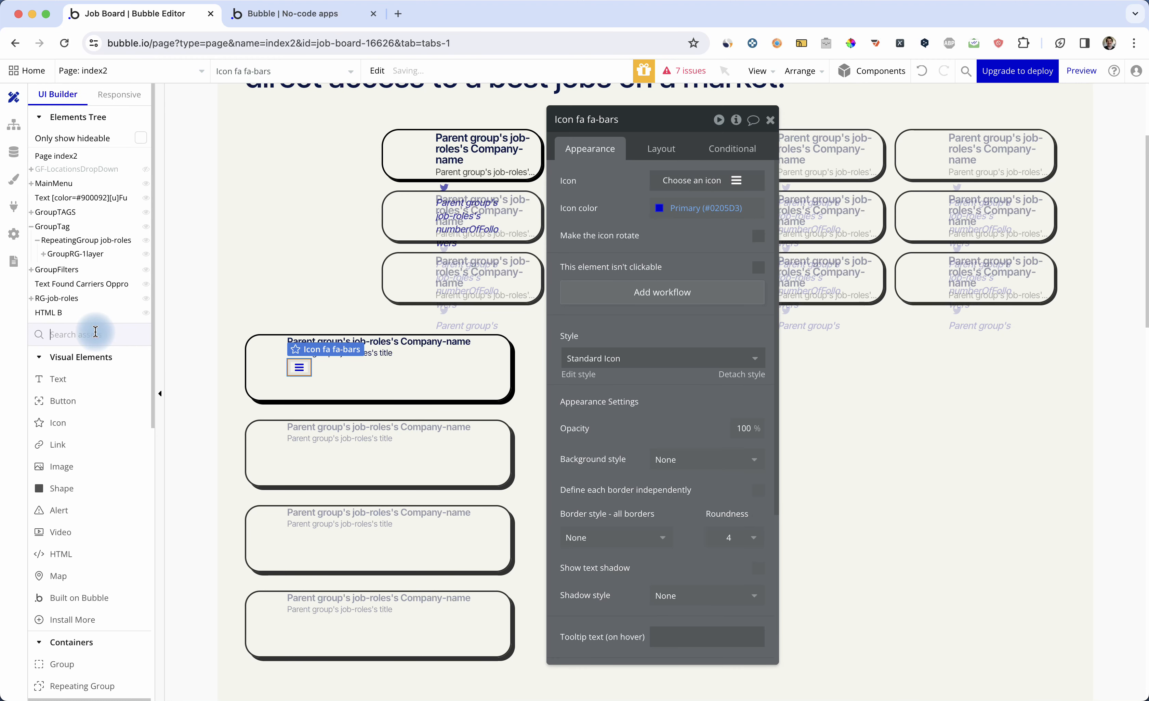
text(text)
click(112, 381)
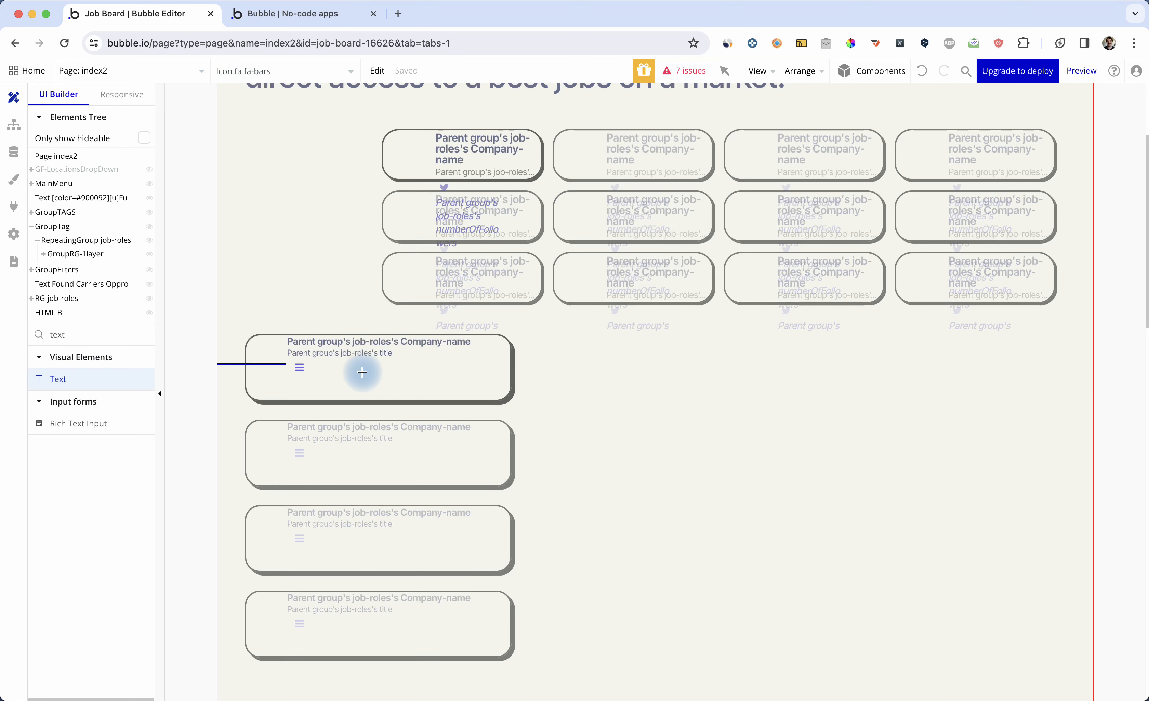
drag(351, 366, 435, 383)
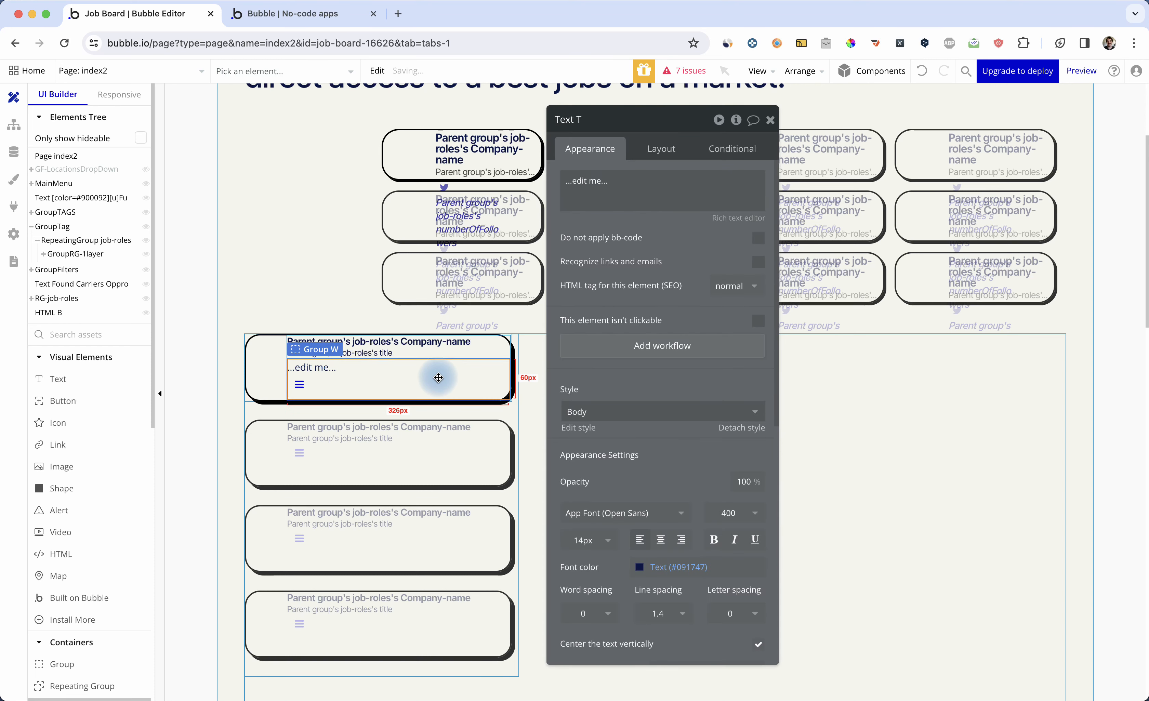
Step: Set the container layout of the group holding the icon and text to Row
click(437, 377)
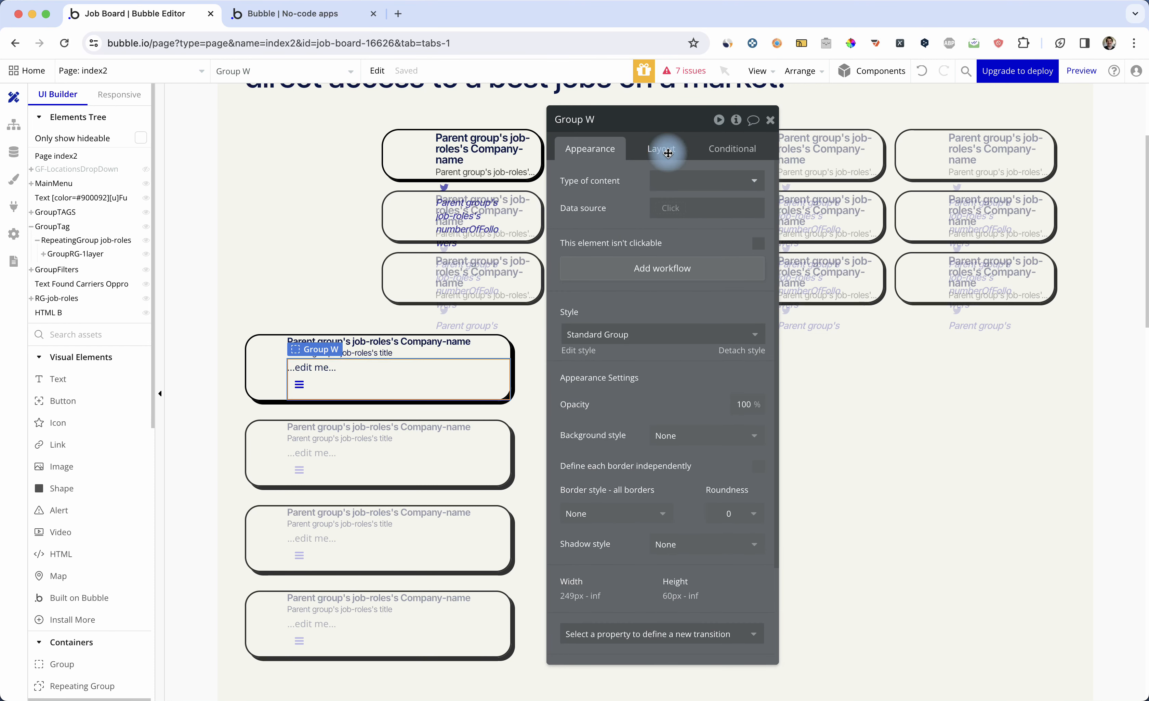
click(669, 158)
click(679, 182)
click(677, 272)
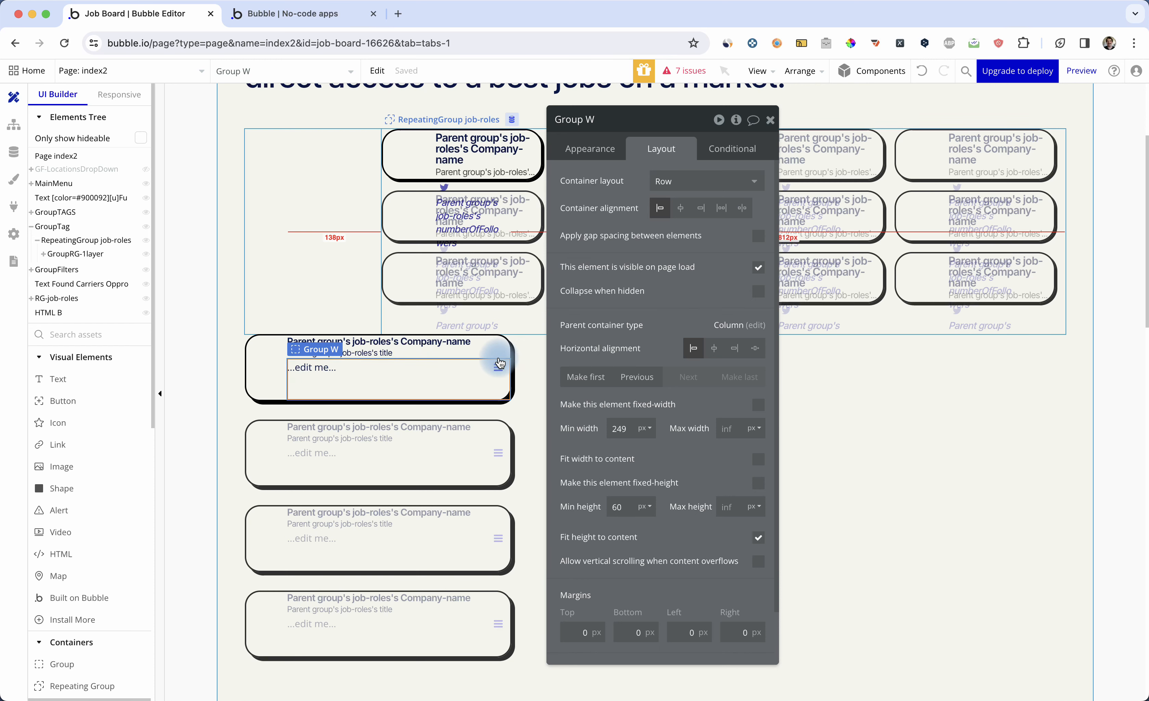
Step: Move the icon to first place in the row group and change it to the plain Twitter bird
click(499, 369)
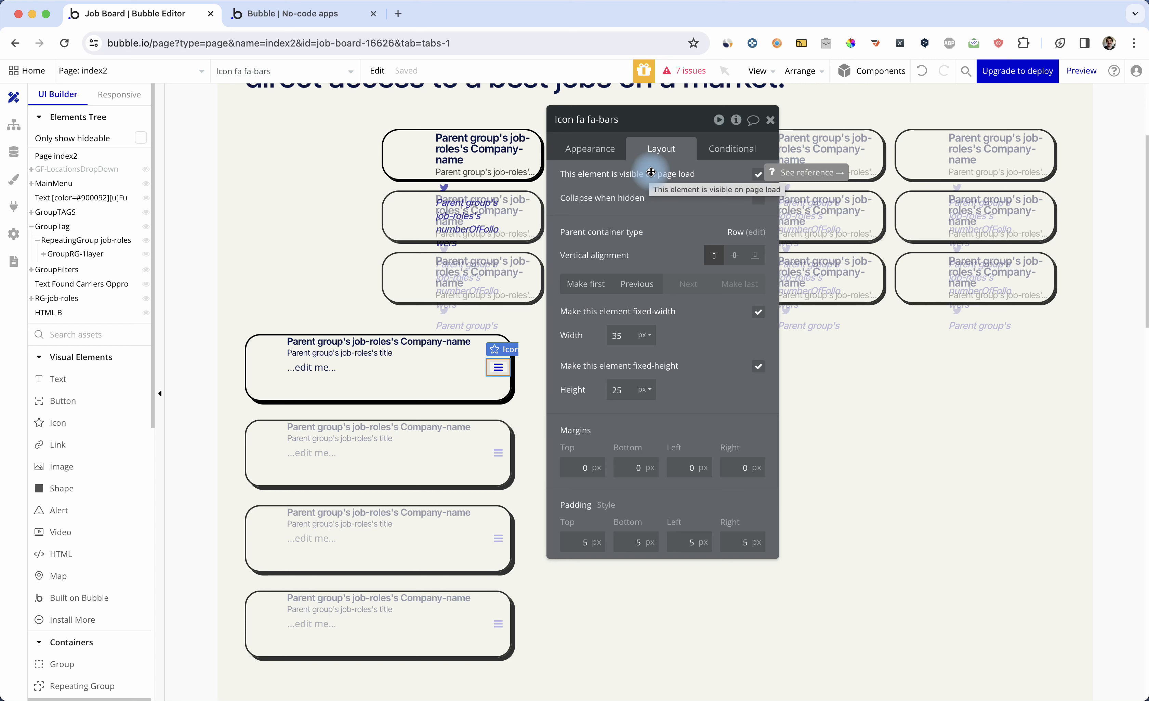
click(604, 285)
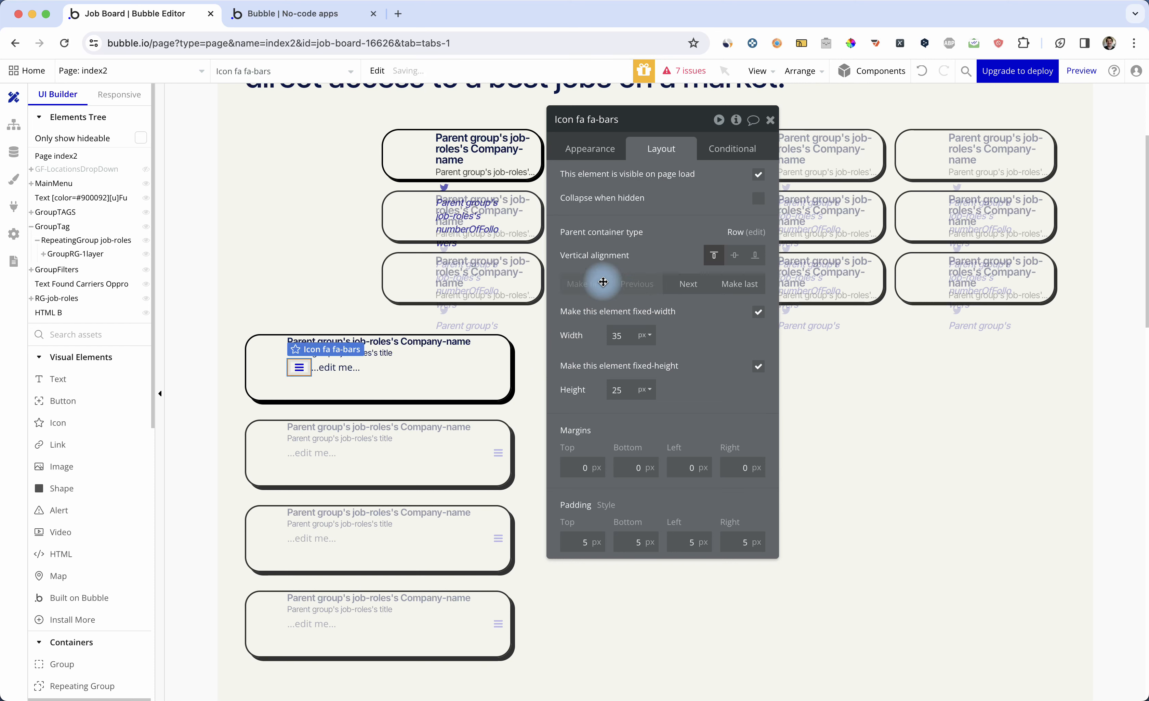
click(605, 156)
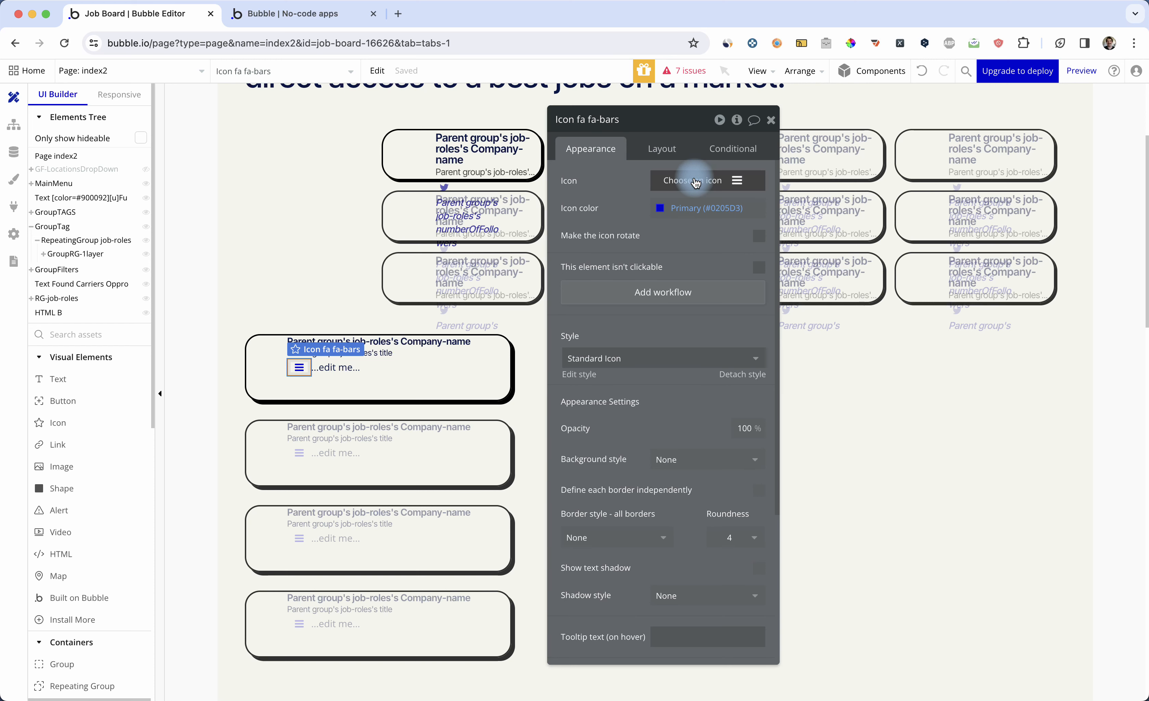
text(twitter)
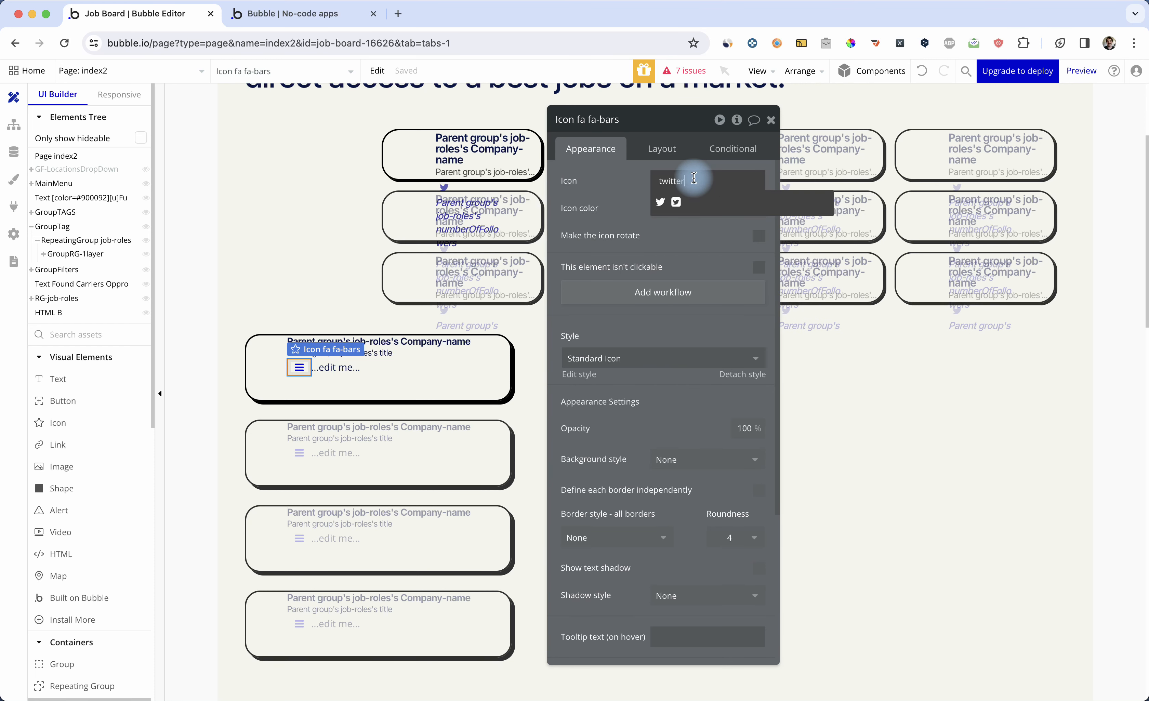
click(660, 201)
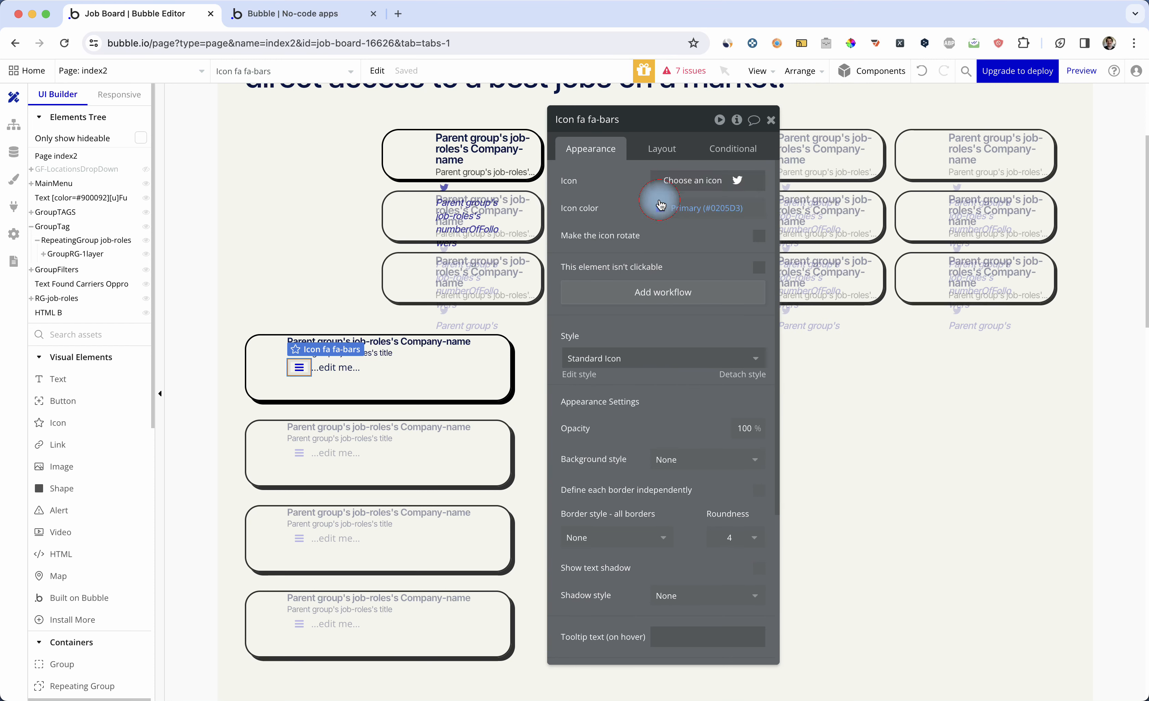
Step: Set the Twitter icon's color to purple #A201C6
click(667, 210)
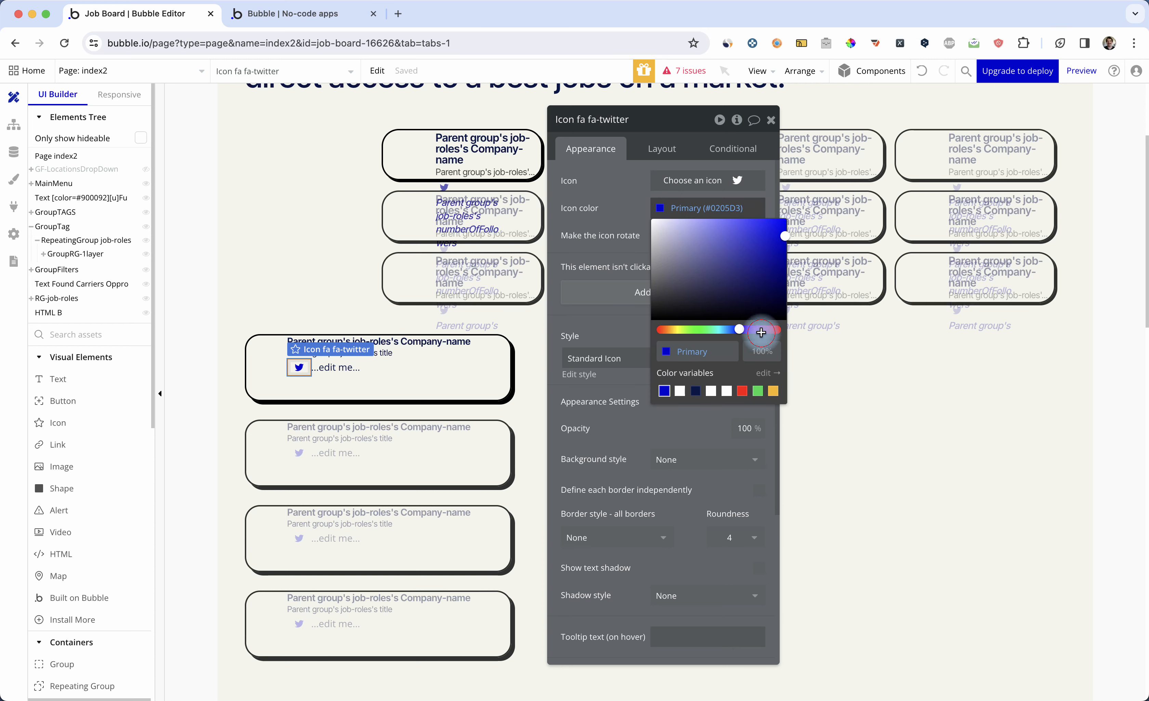
drag(739, 329, 760, 329)
click(772, 282)
drag(791, 270, 767, 261)
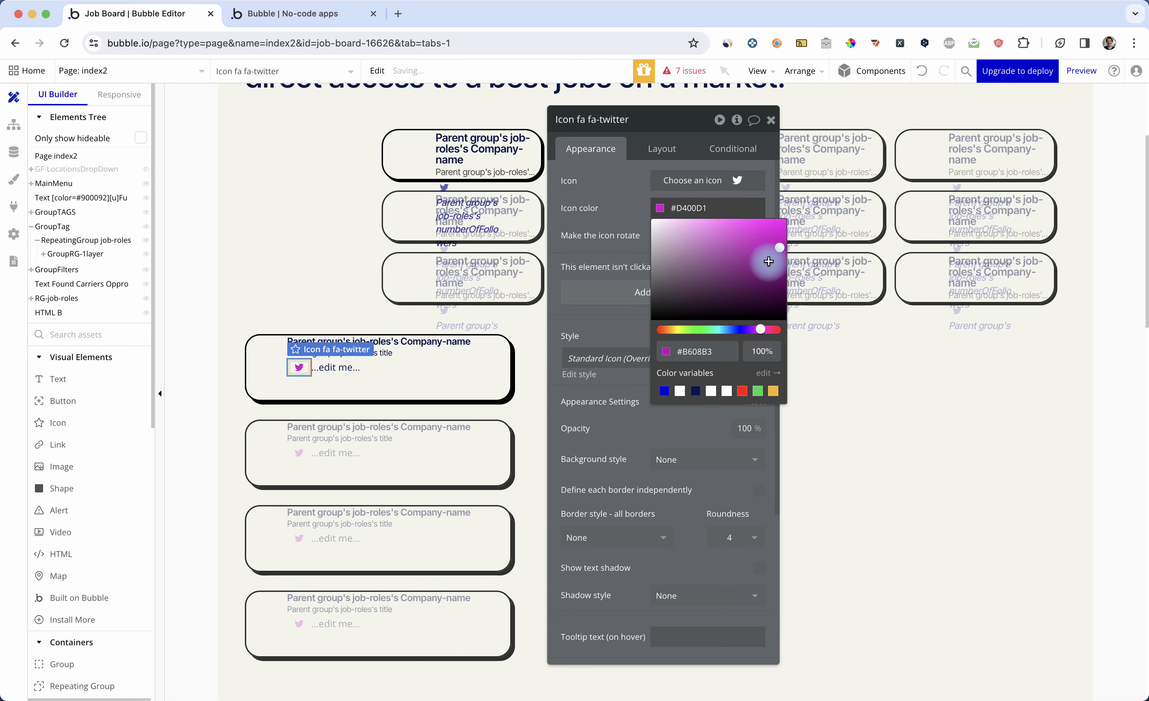
click(755, 329)
click(764, 275)
drag(786, 242, 785, 241)
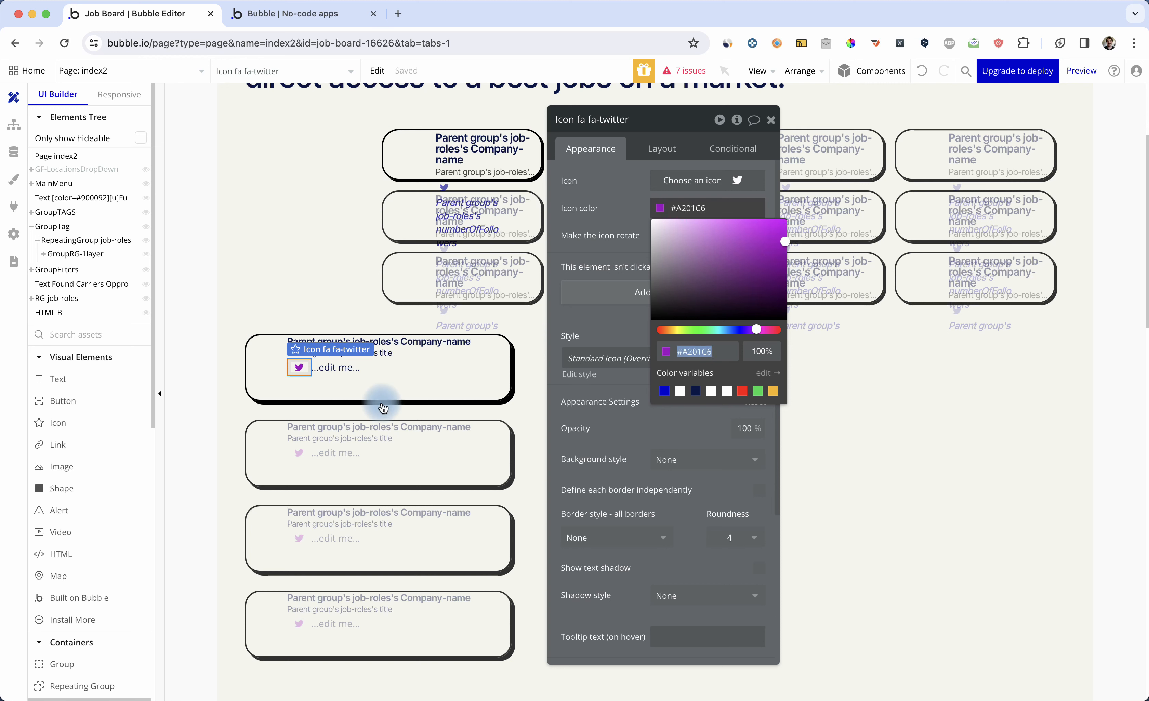
Step: Replace the placeholder of the text beside the Twitter icon with the dynamic data Parent group's thing
click(335, 367)
click(335, 366)
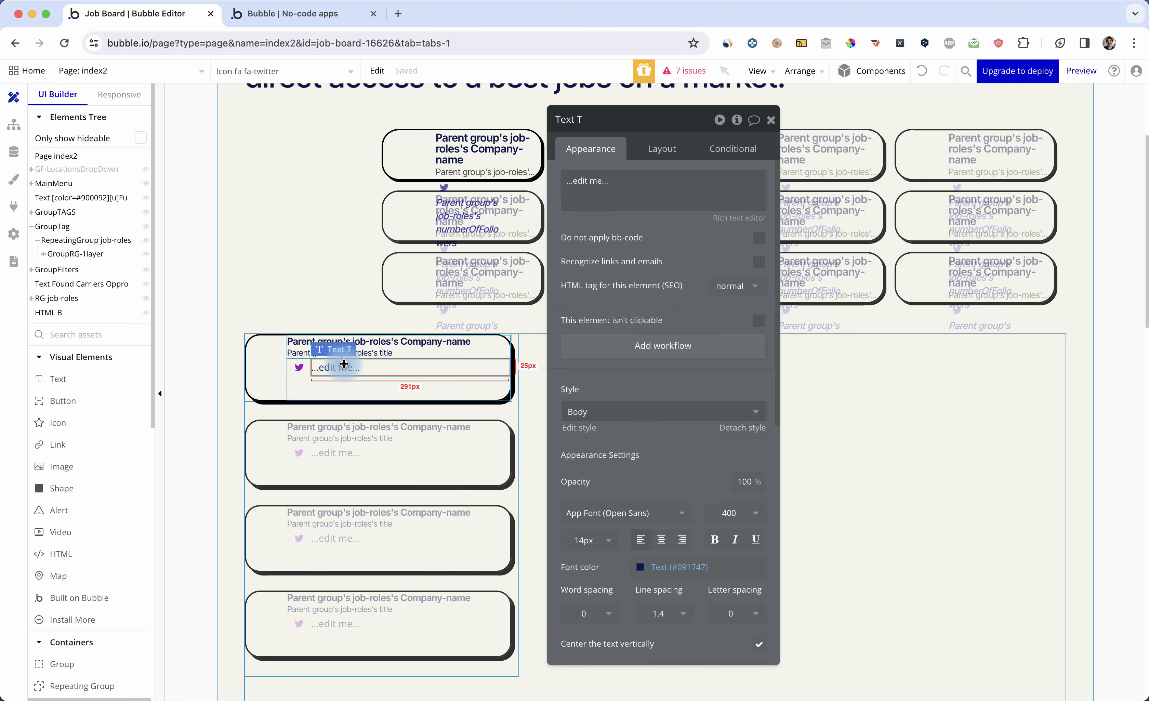
click(787, 185)
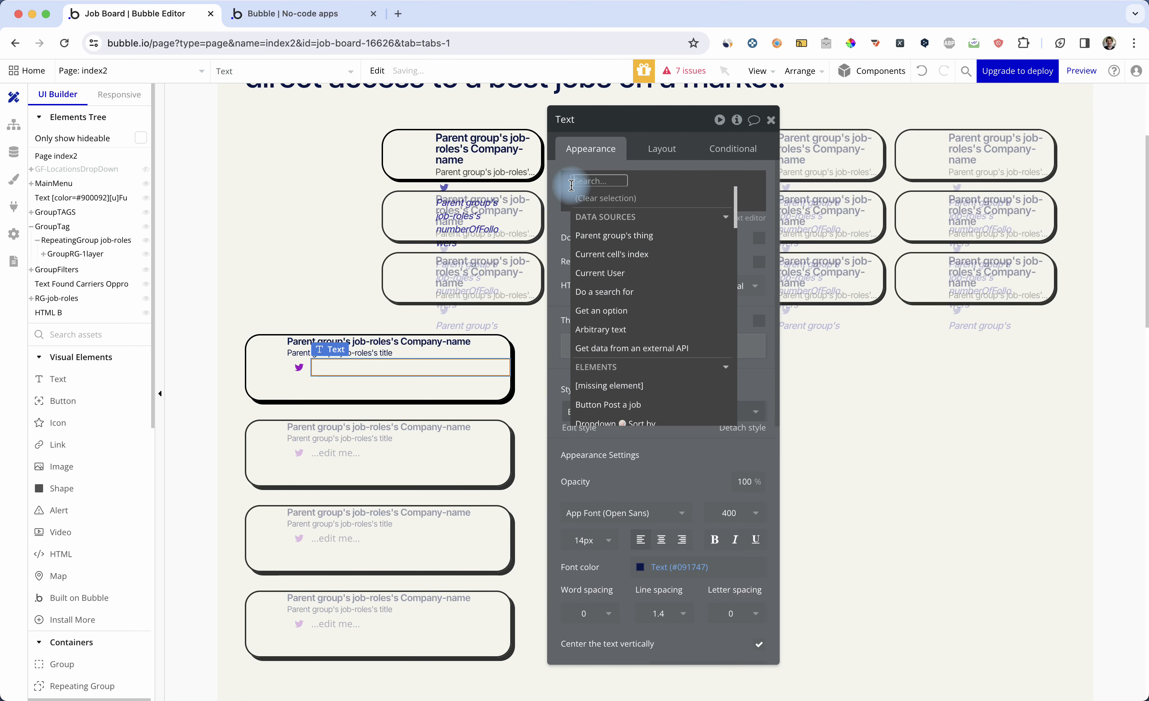
click(607, 233)
Step: Change the content type of the row group around the icon and text to job-roles
click(675, 210)
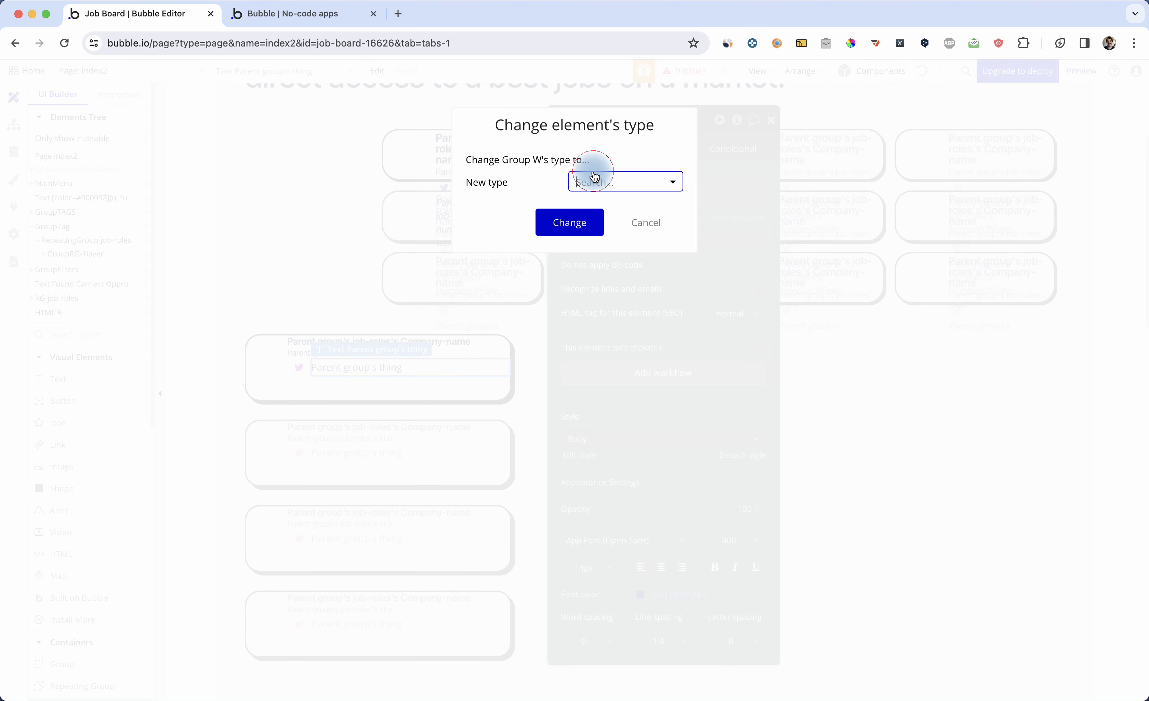
click(594, 176)
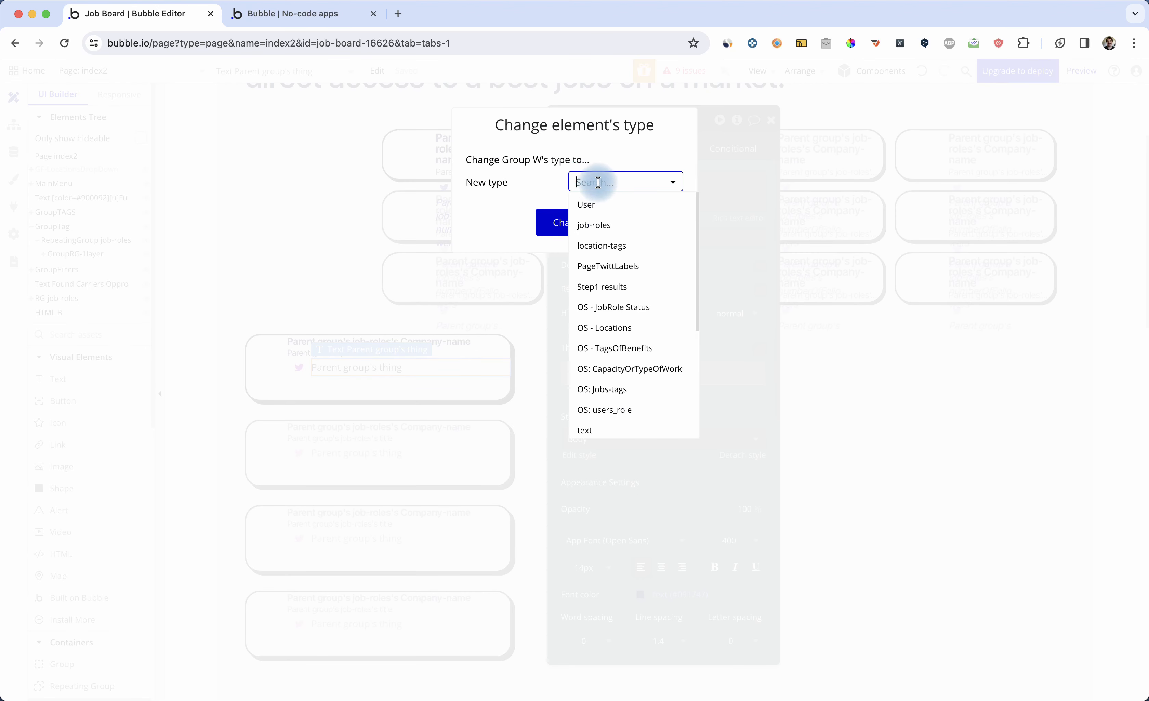
click(602, 225)
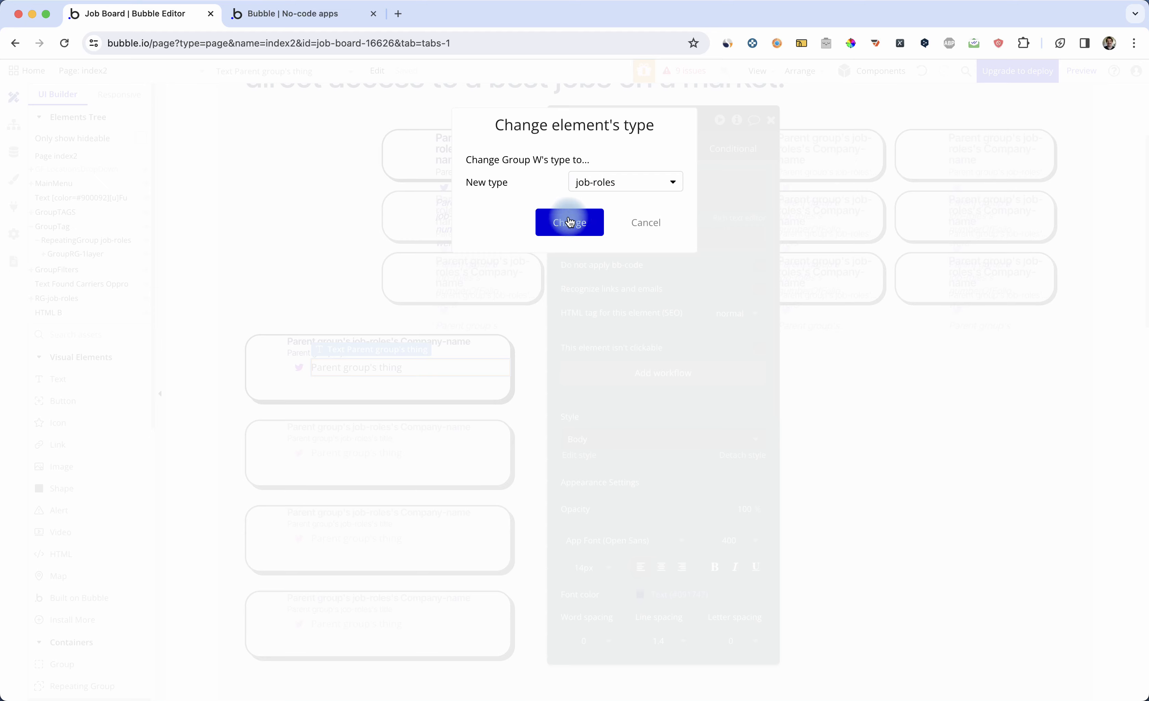
click(580, 226)
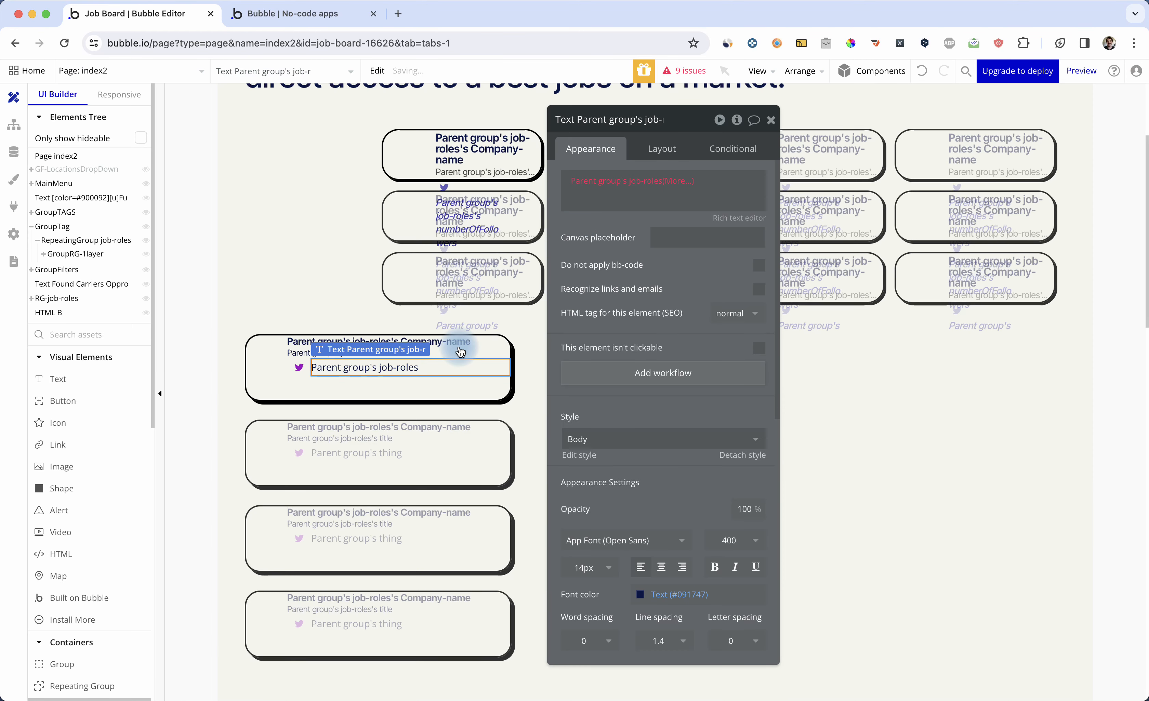
Step: Extend the dynamic expression of the text beside the Twitter icon with the numberOfFollowers field of the parent group's job-roles
click(692, 173)
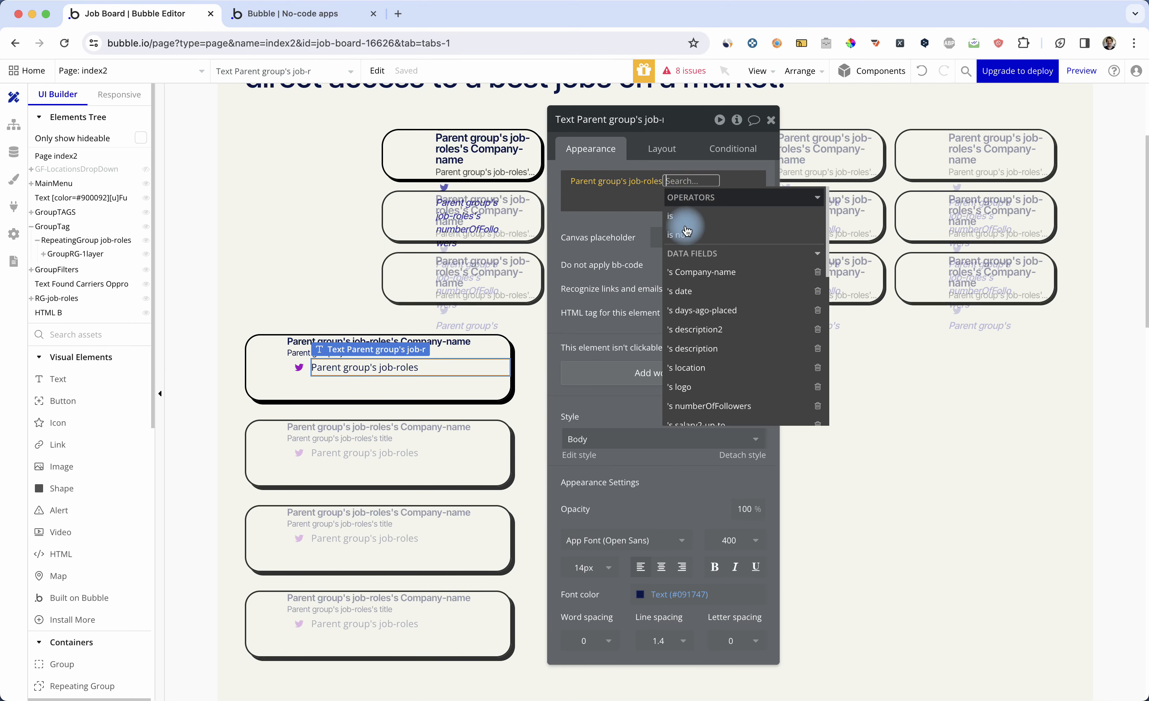
scroll(691, 302, down, 2)
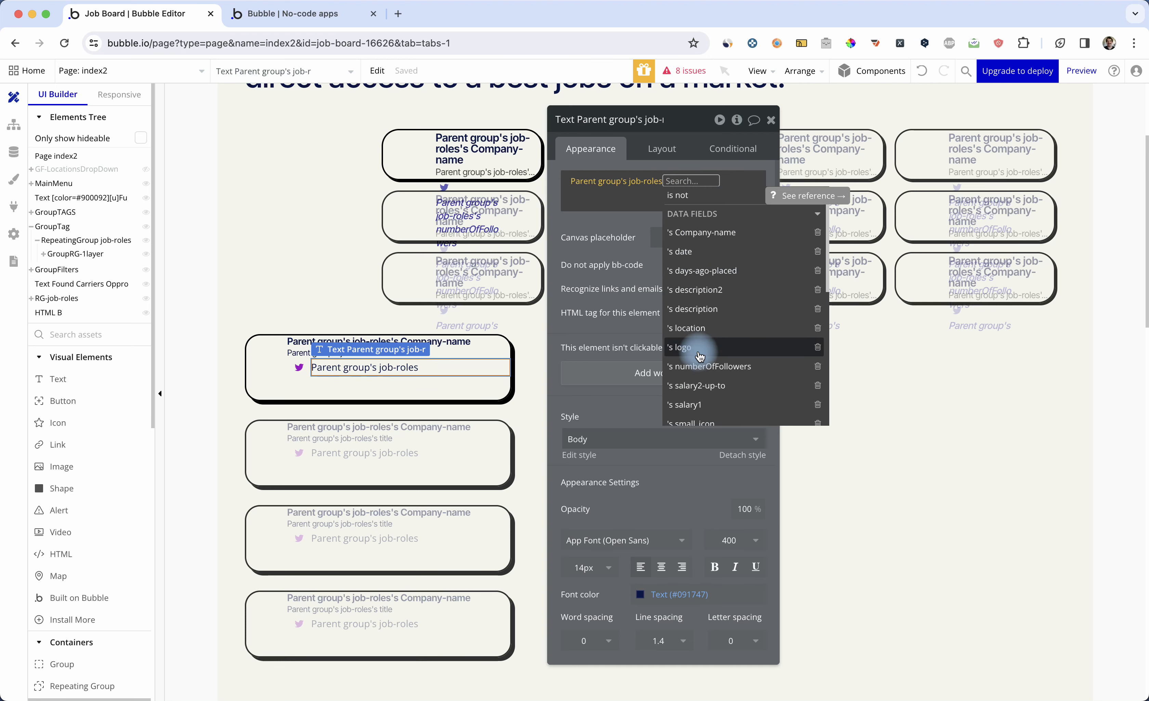
click(700, 367)
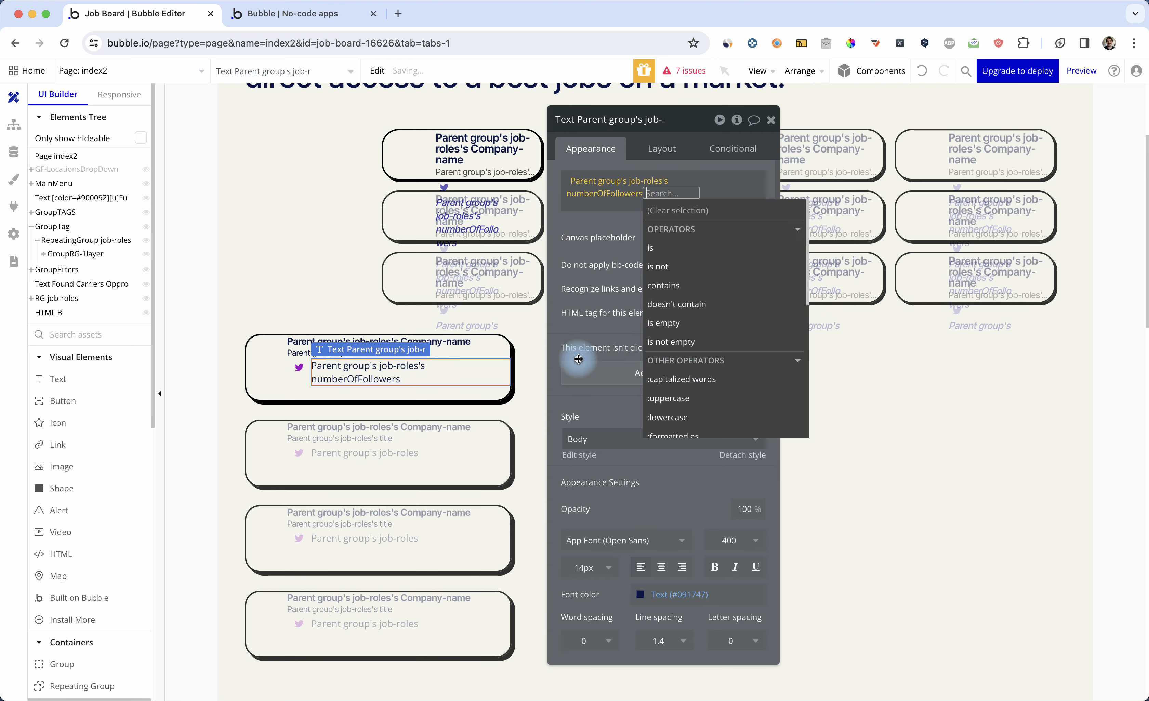
click(564, 357)
Step: Set the font color of the follower-count text to purple #A201C6
click(684, 587)
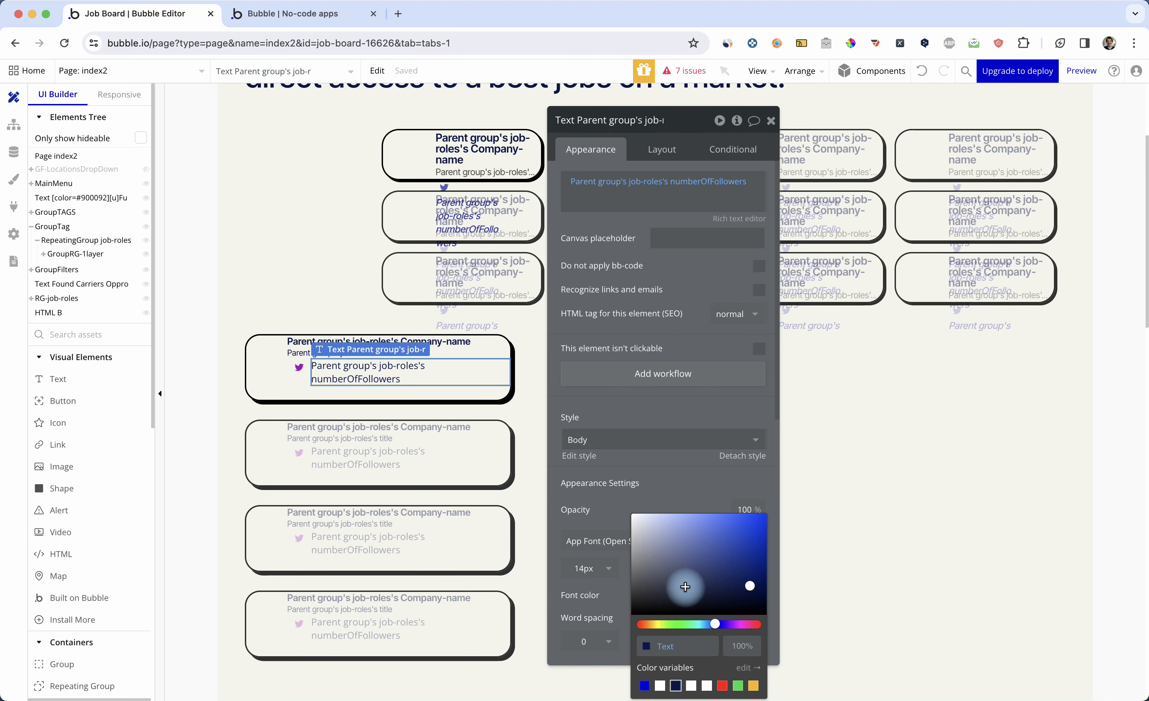
click(682, 643)
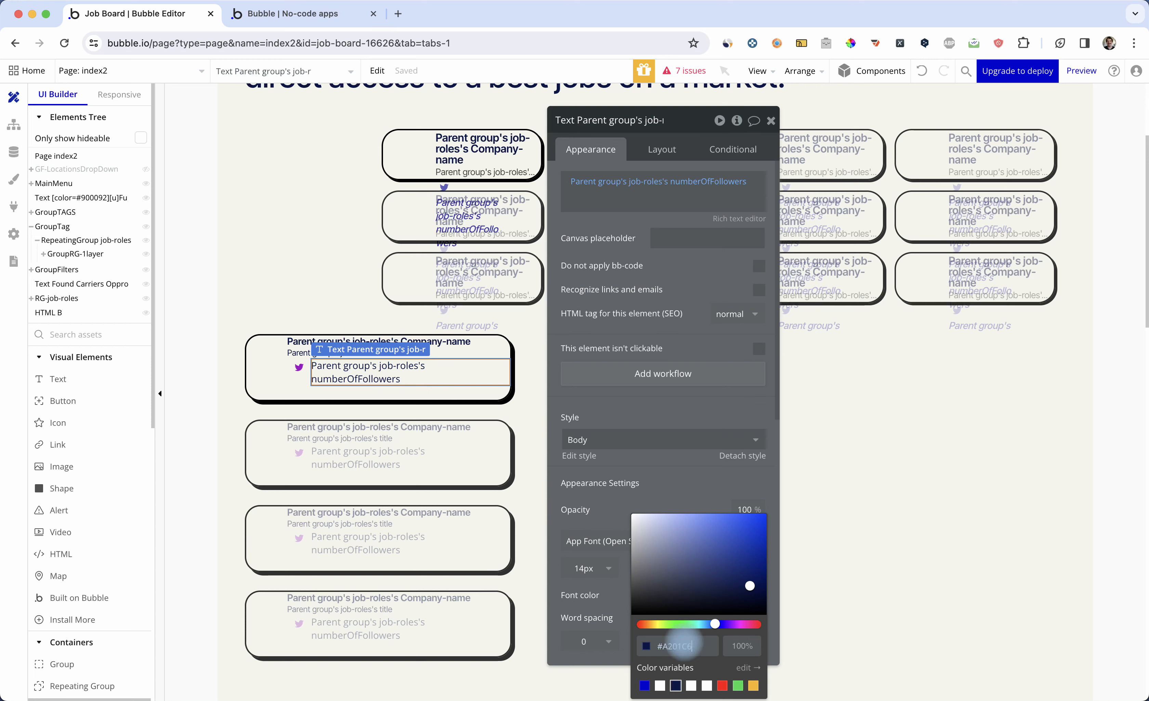
scroll(642, 415, down, 3)
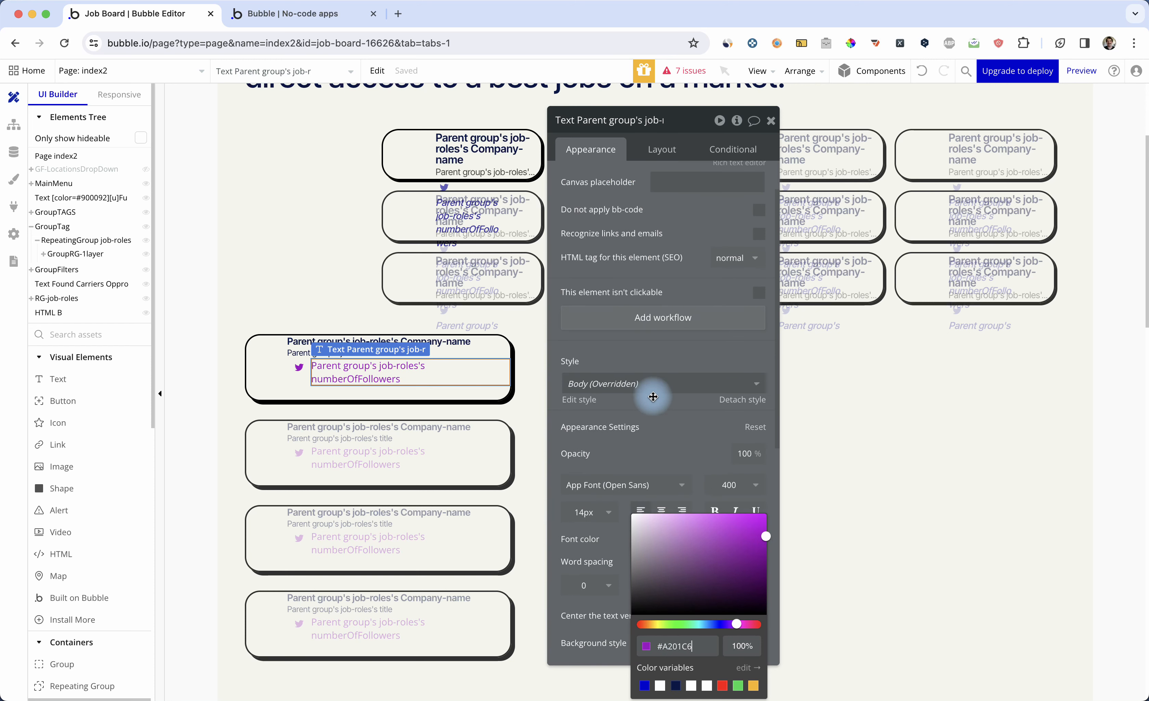
Step: Make the follower-count text bold and set its font weight to 300
scroll(696, 451, down, 1)
click(714, 479)
click(731, 450)
click(726, 538)
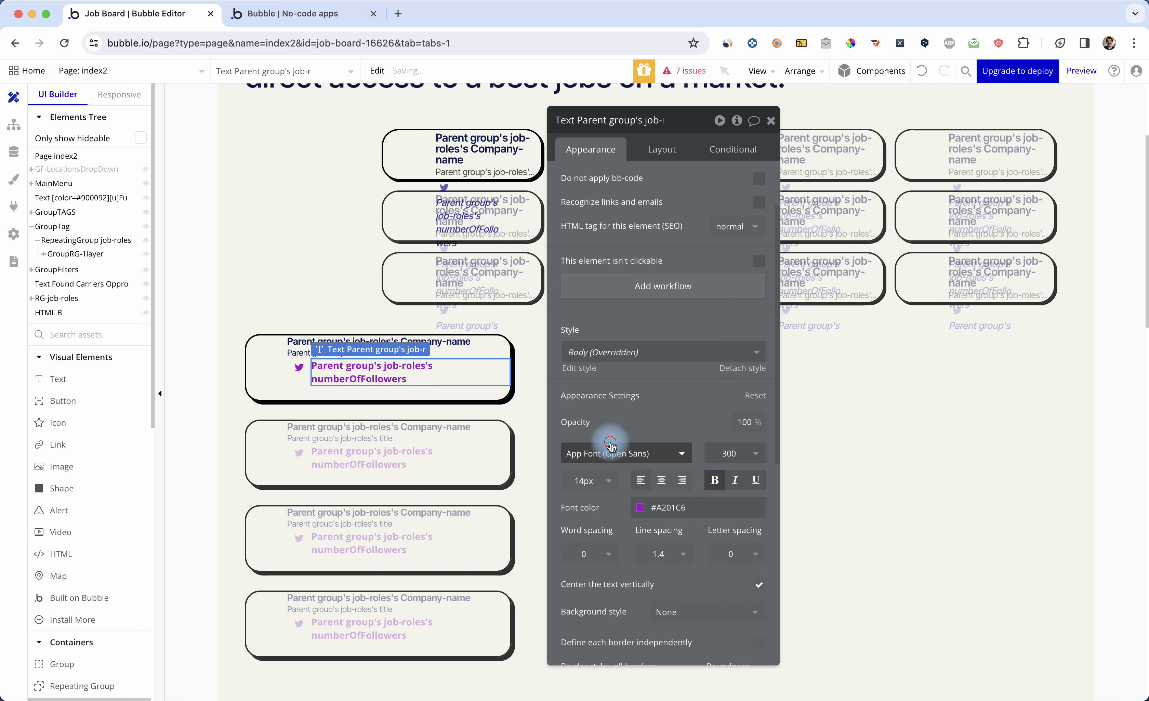
Step: Set the follower-count text's font to Inter Tight and its size to 12 px
click(623, 453)
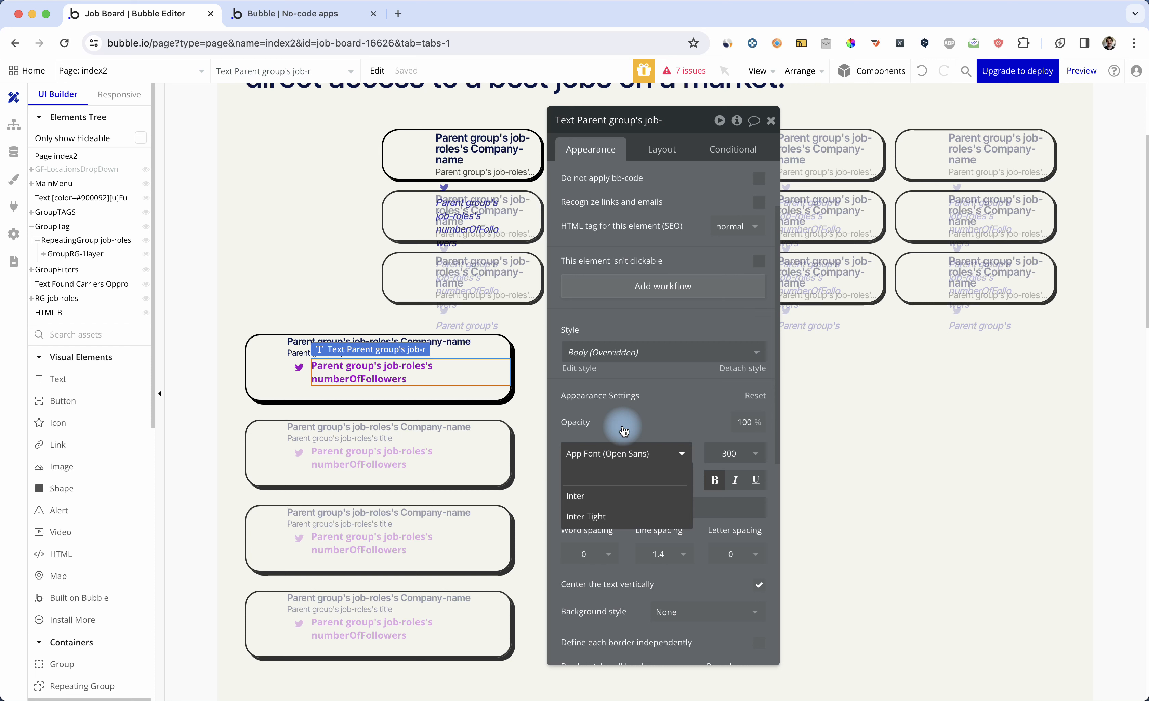
click(584, 510)
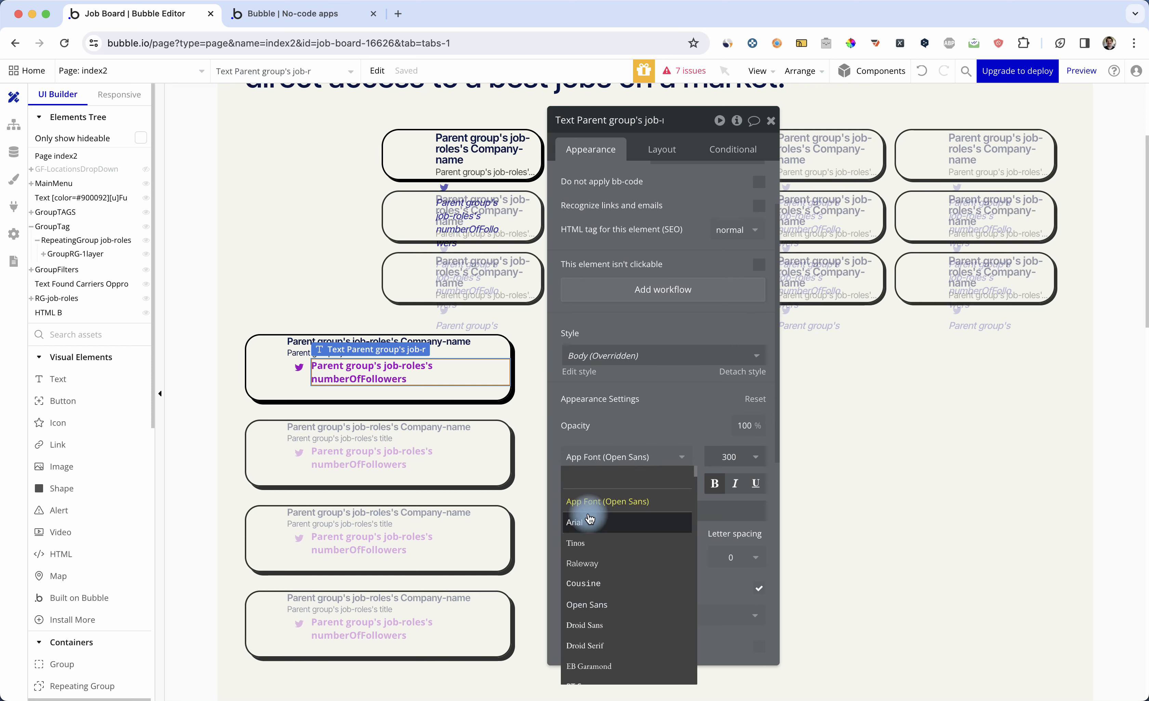
click(615, 479)
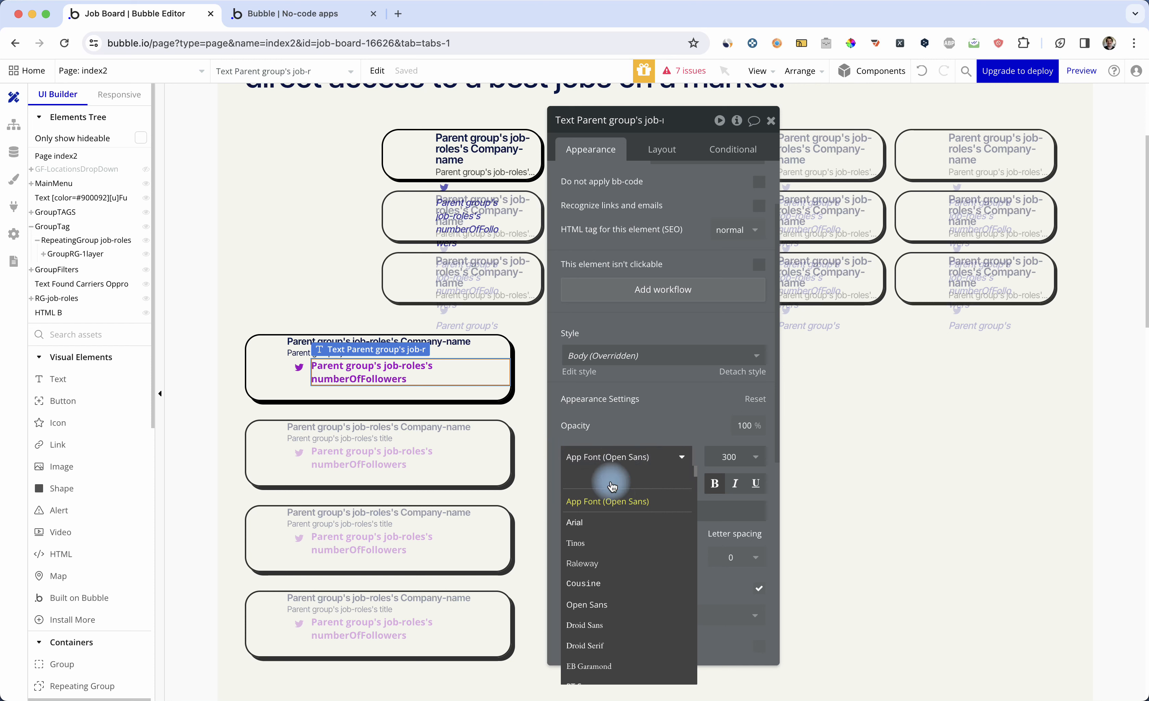
scroll(608, 566, down, 3)
scroll(608, 566, down, 15)
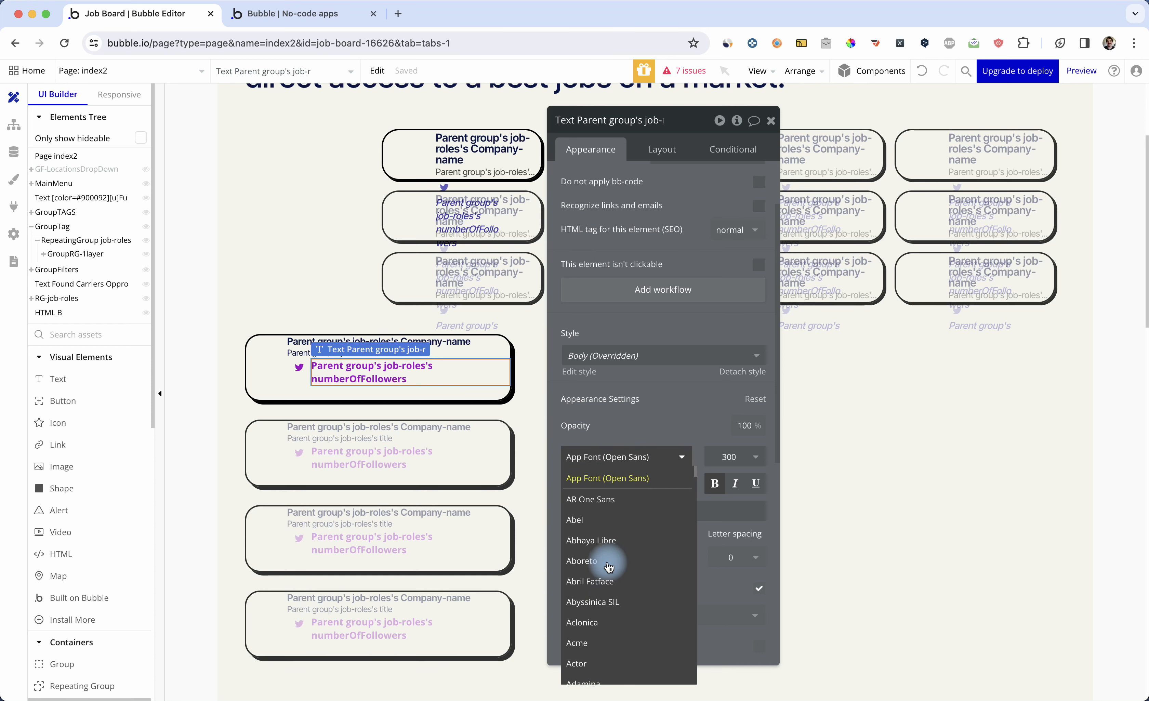
scroll(611, 523, down, 10)
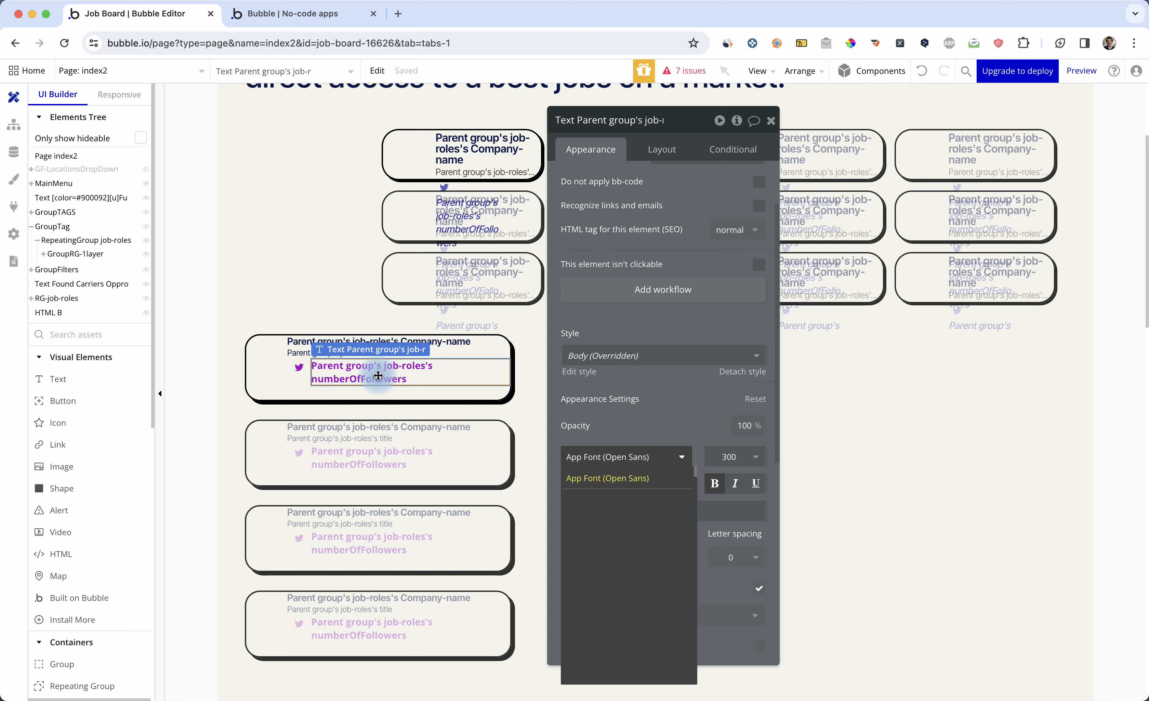
scroll(603, 542, down, 15)
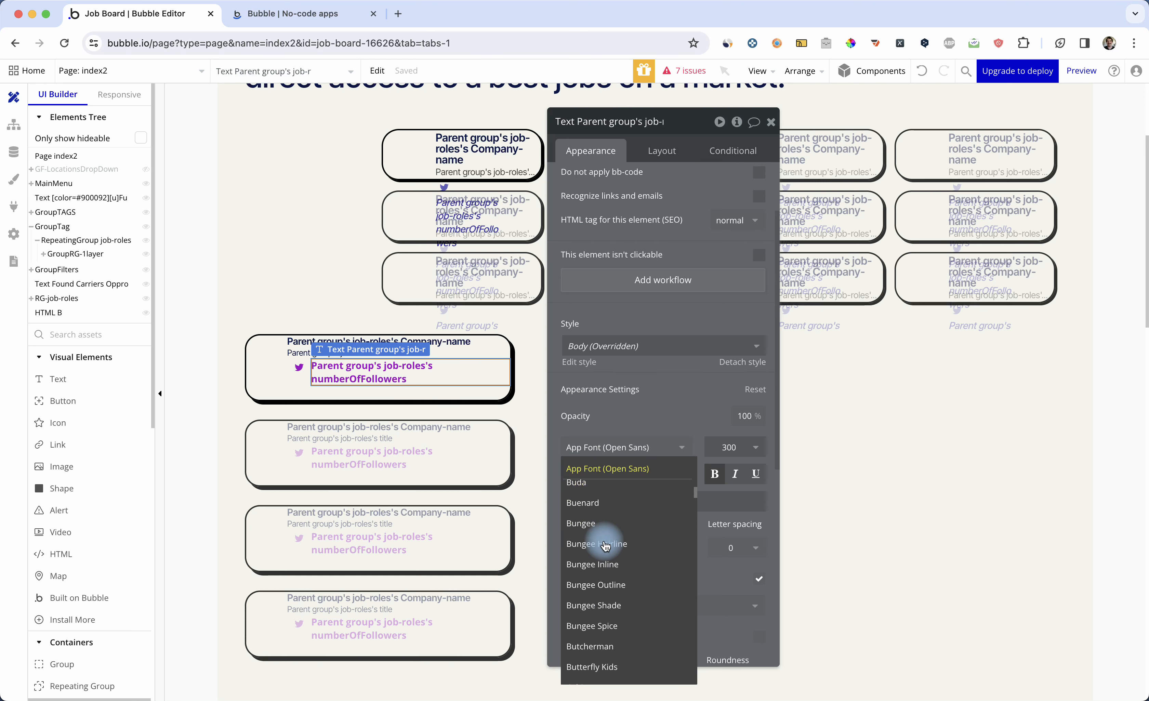
scroll(606, 546, down, 15)
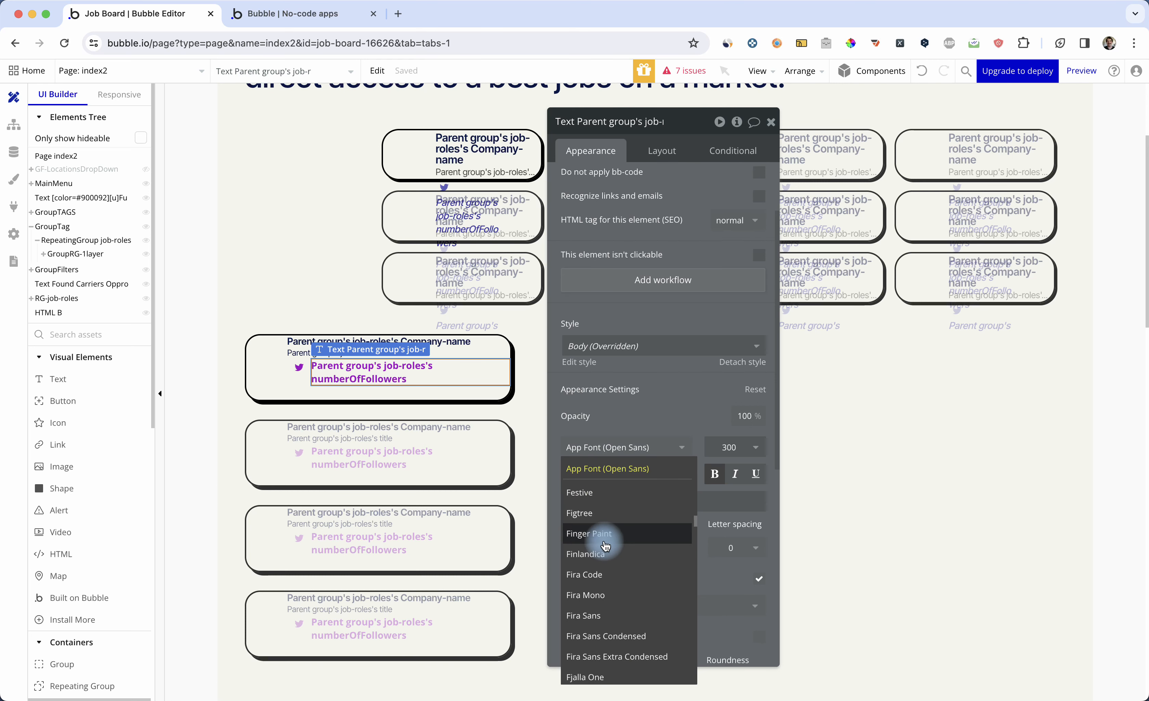
scroll(605, 546, down, 15)
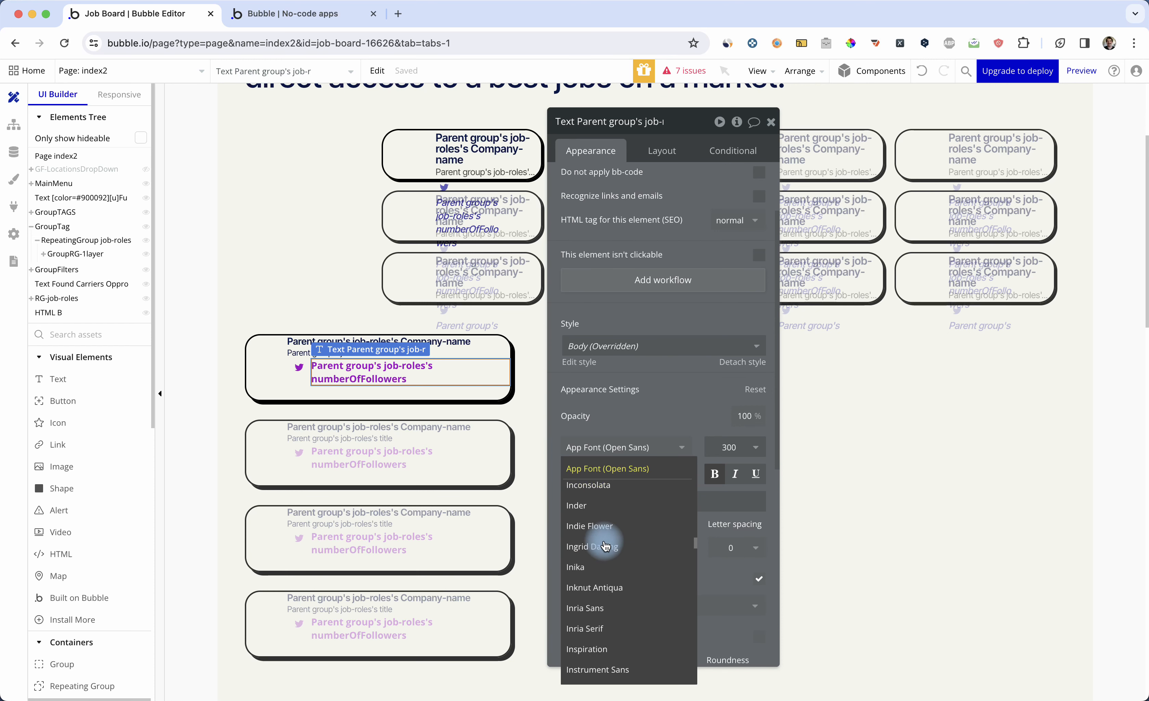
click(595, 609)
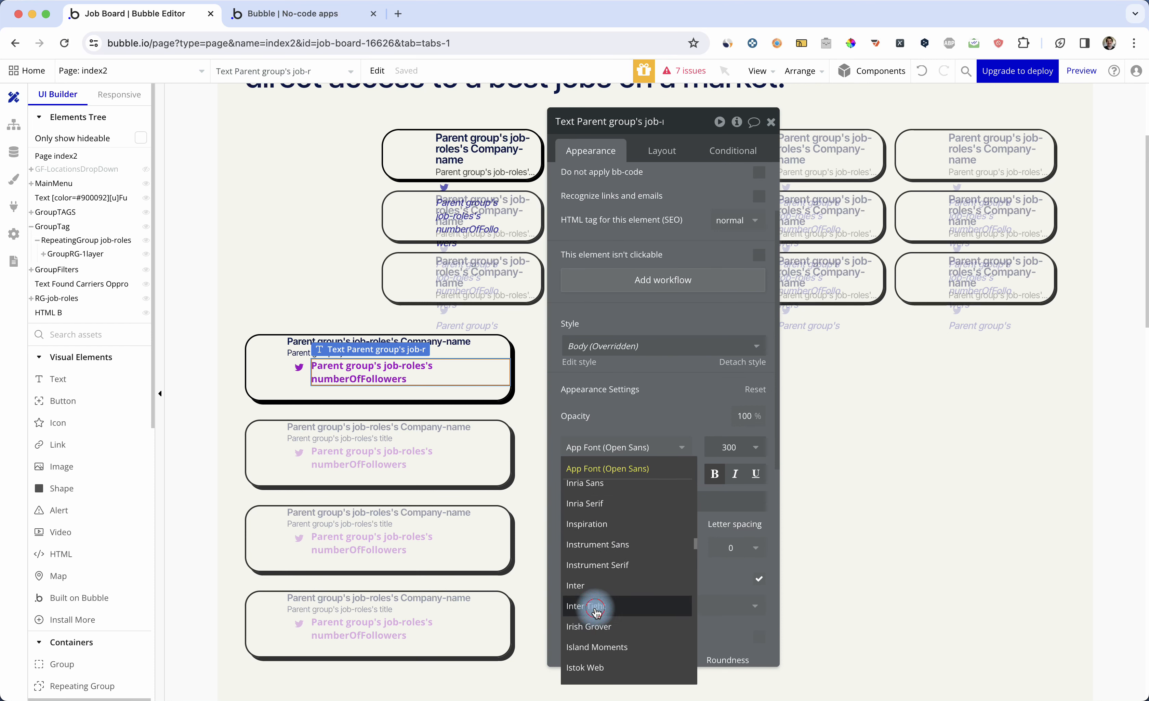
click(590, 608)
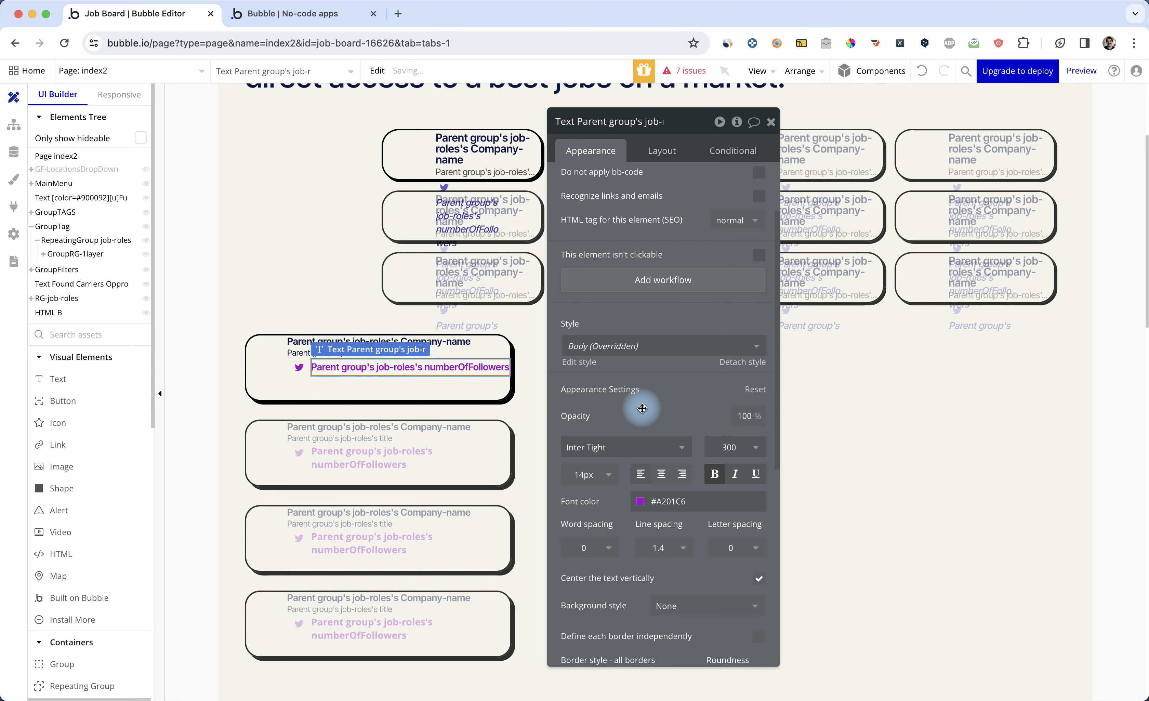
click(594, 481)
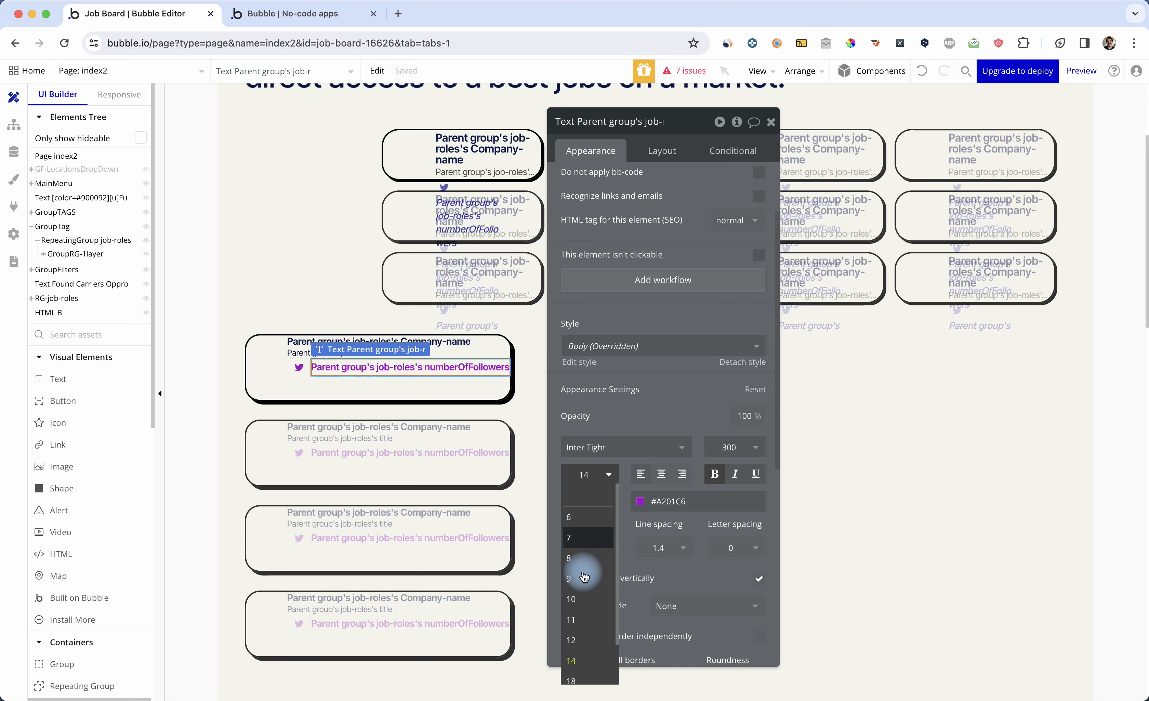
click(586, 639)
Step: Reload the page preview and check whether the follower counts show beside the Twitter icons on the new cards
key(ctrl+Tab)
key(super+r)
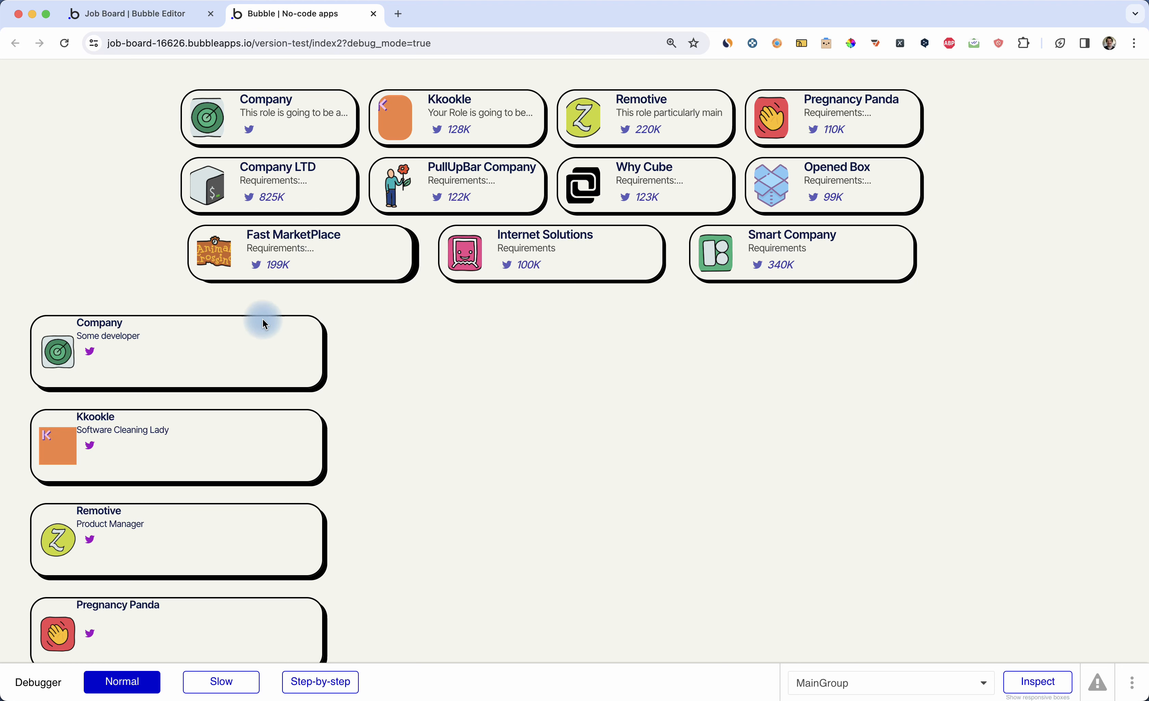
scroll(242, 335, down, 1)
scroll(156, 390, down, 3)
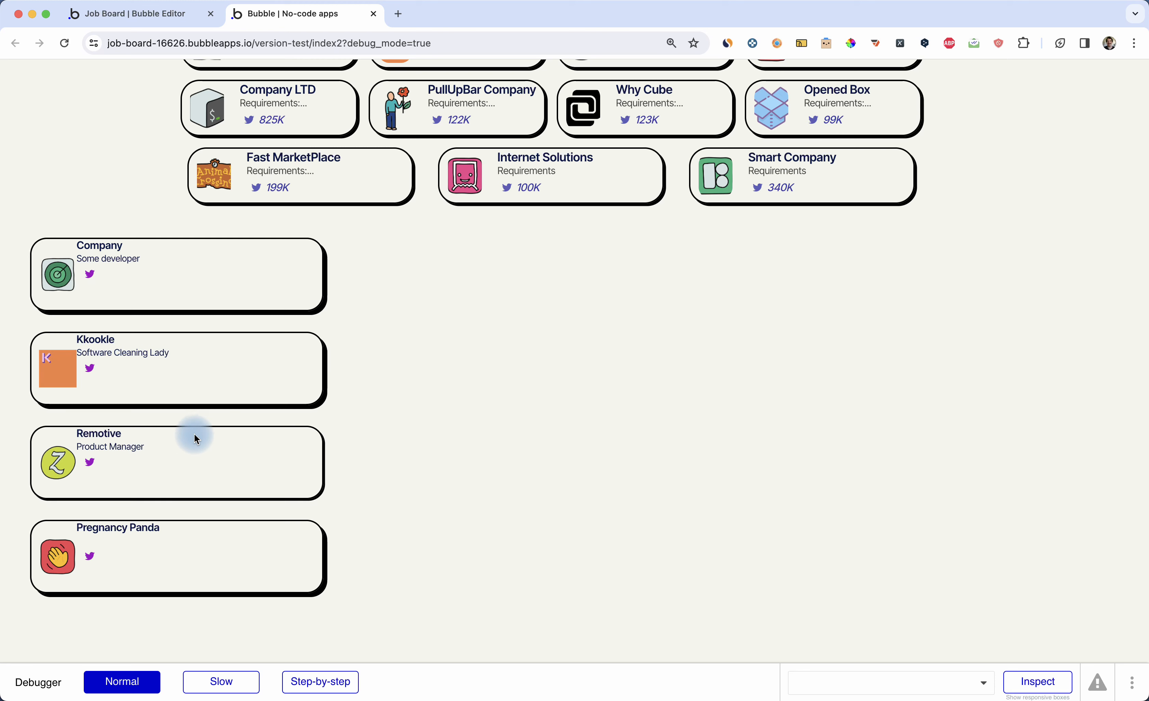
Step: Set the data source of the row group around the Twitter icon and text to Parent group's job-roles and check the preview
key(ctrl+Tab)
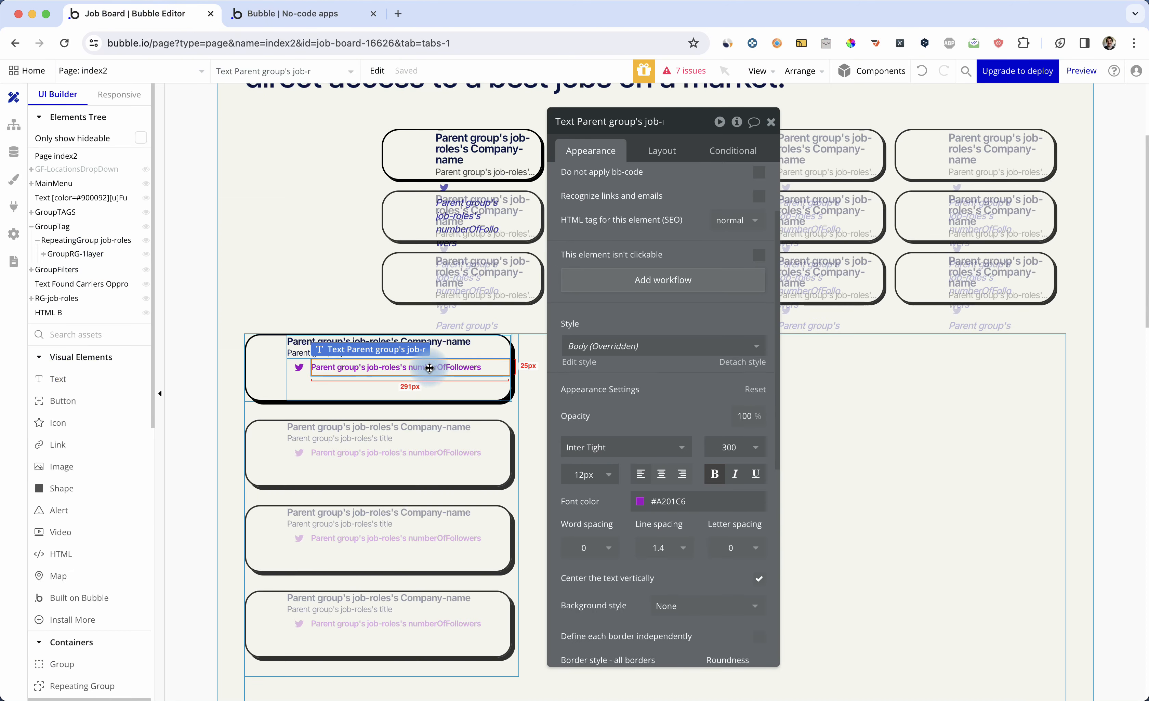
click(413, 387)
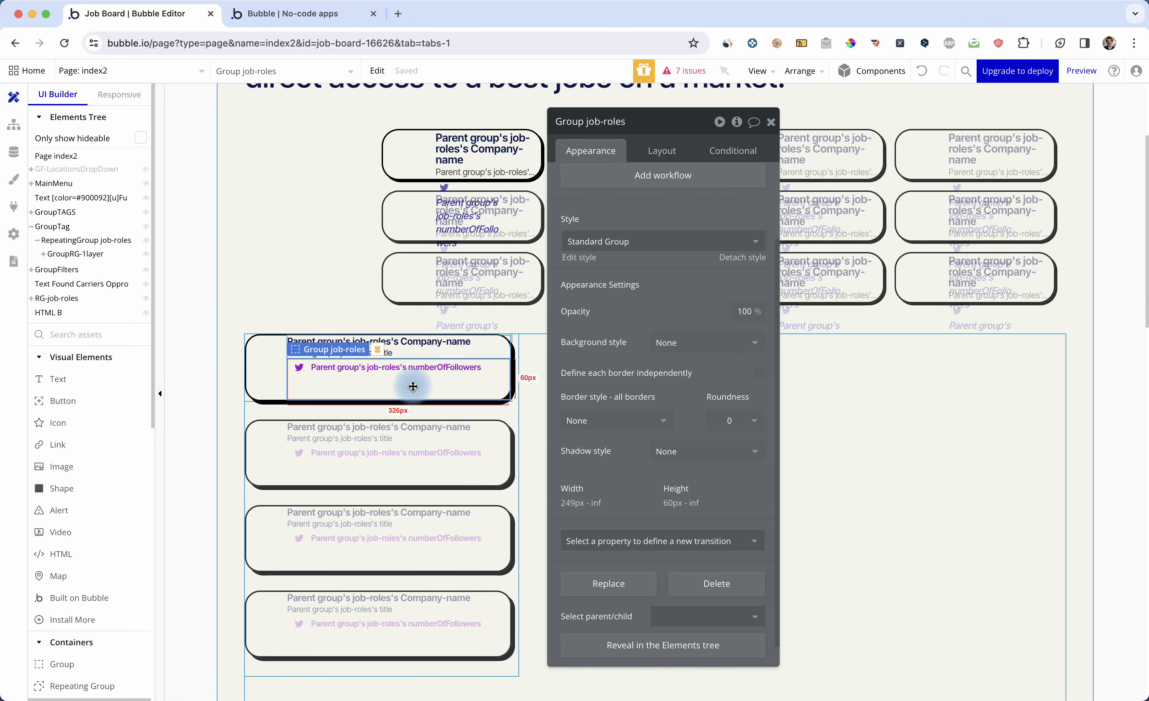
click(672, 213)
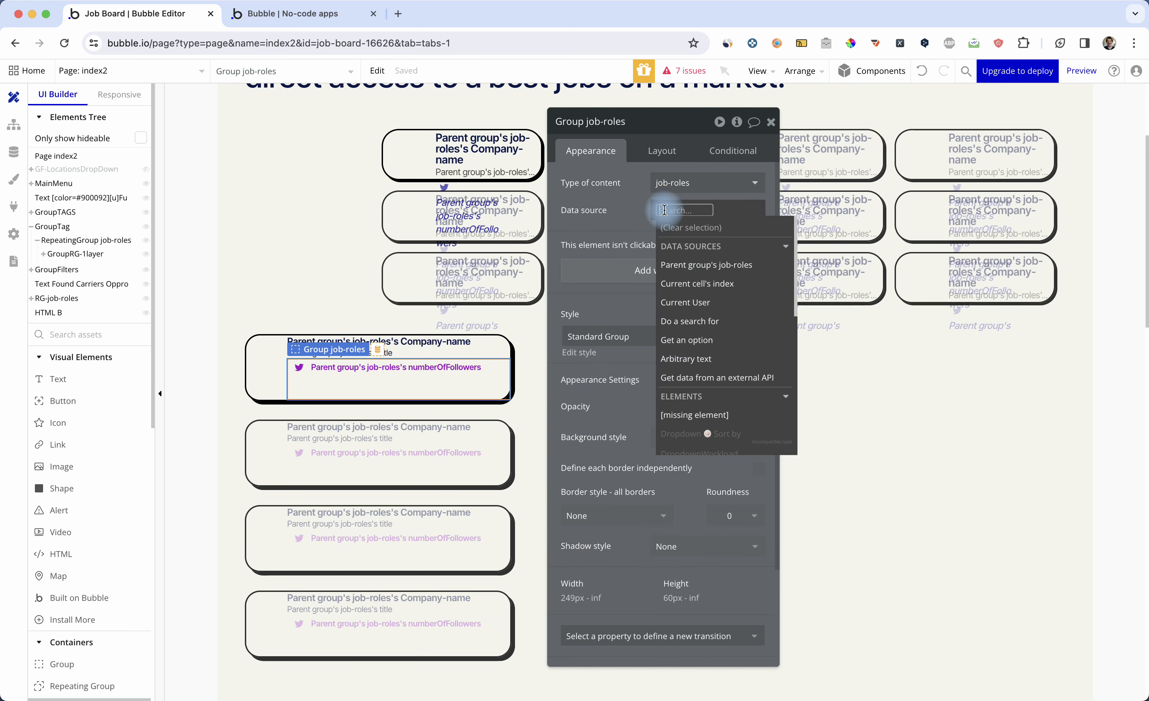
click(680, 264)
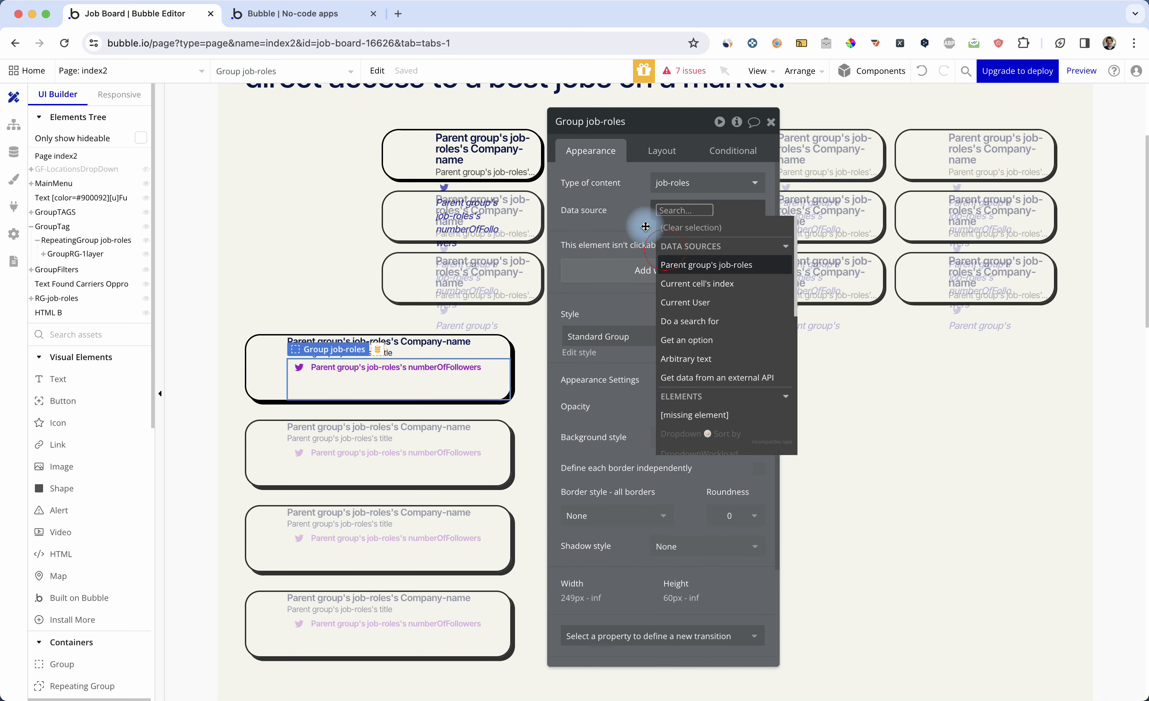
click(645, 223)
key(ctrl+Tab)
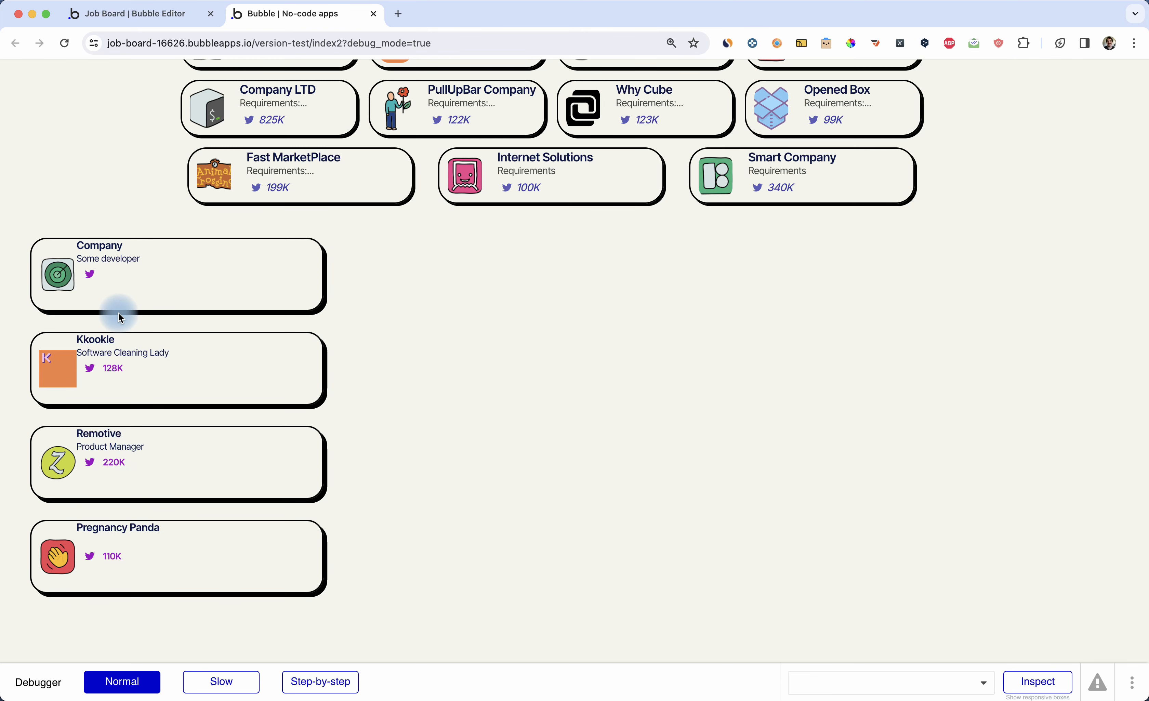
Step: Reveal the icon-and-text row group in the elements tree and expand it to view its child elements
key(ctrl+Tab)
drag(297, 335, 284, 373)
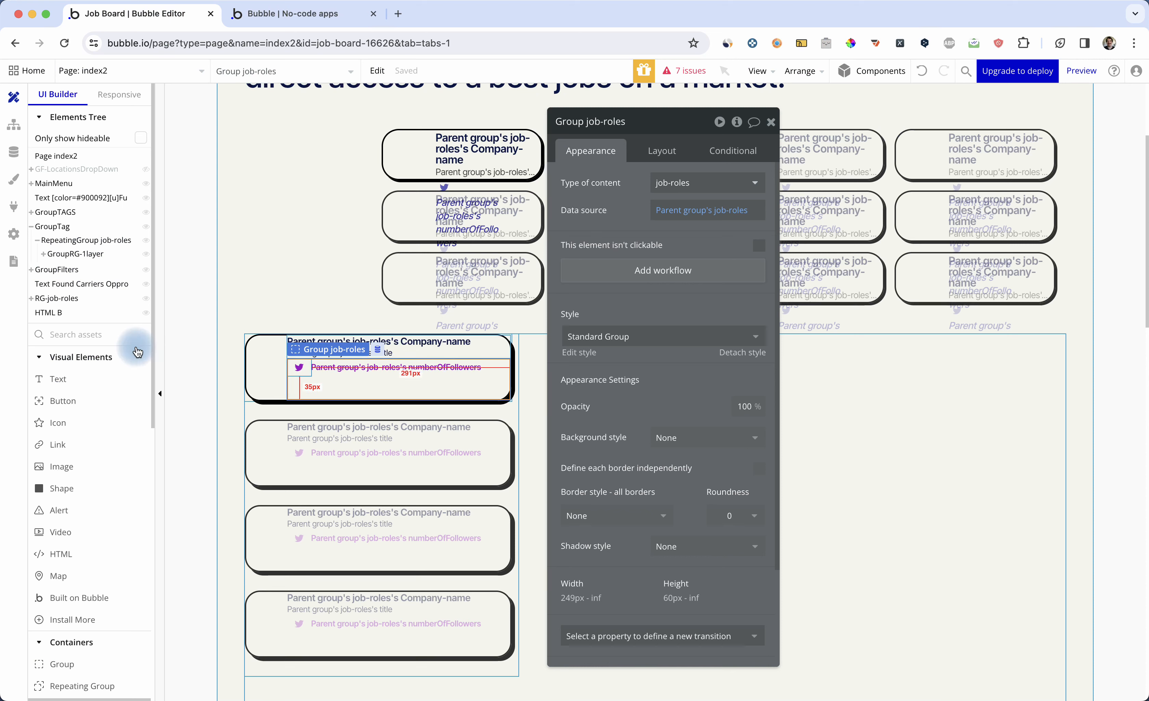
right_click(307, 376)
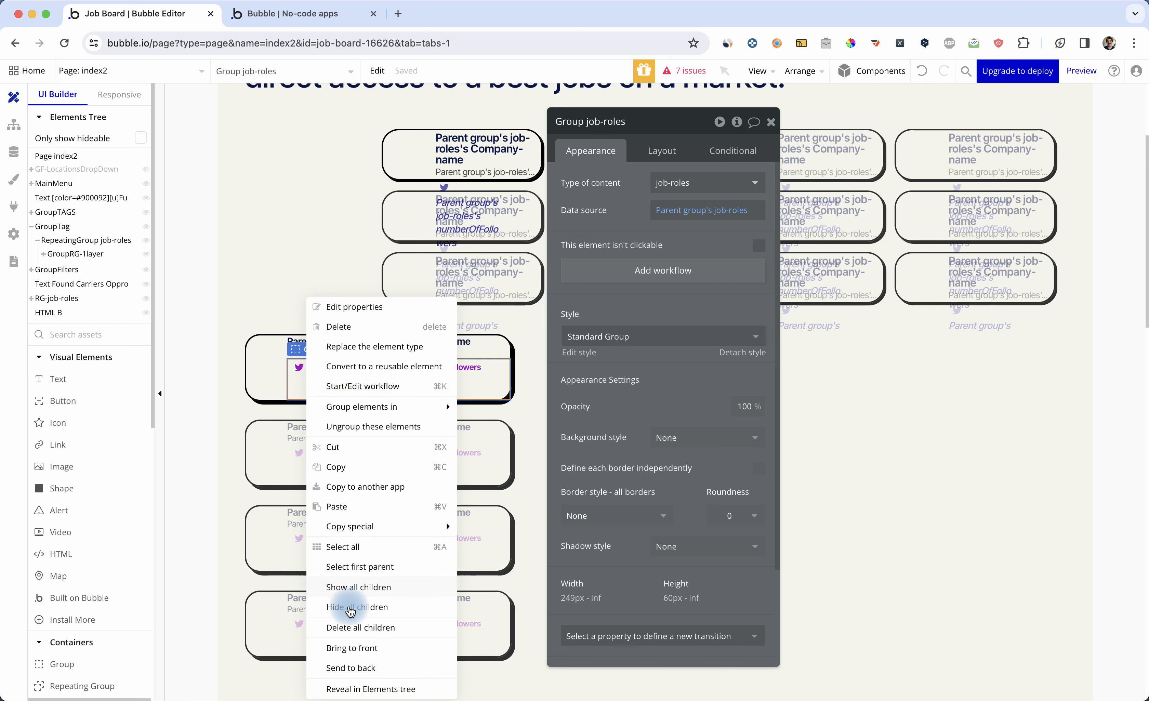
click(365, 688)
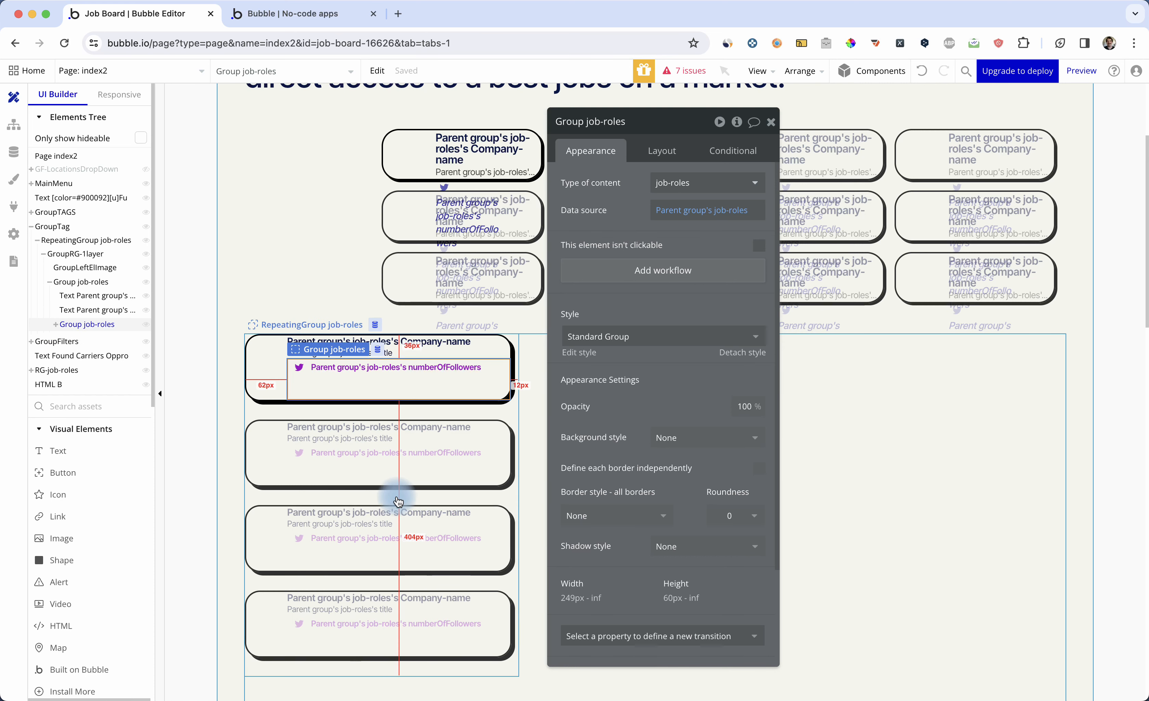
click(55, 324)
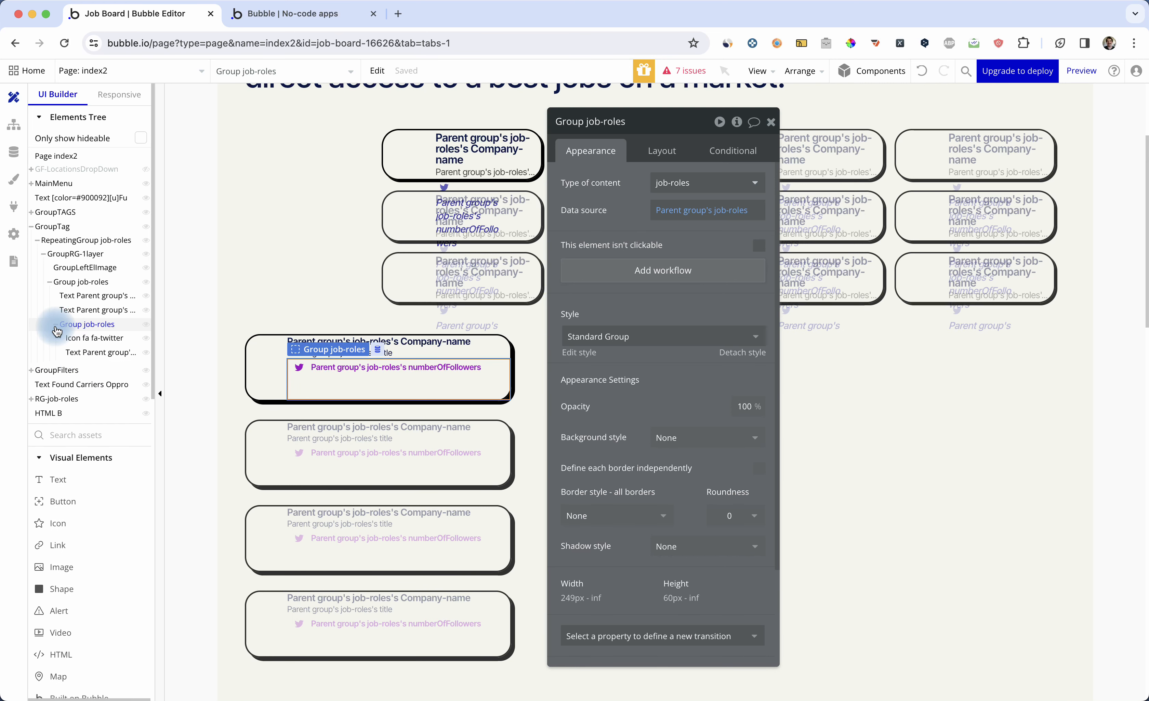
click(384, 348)
Step: Examine the new cards' layout and follower counts in the page preview and return to the row group's properties in the editor
key(ctrl+Tab)
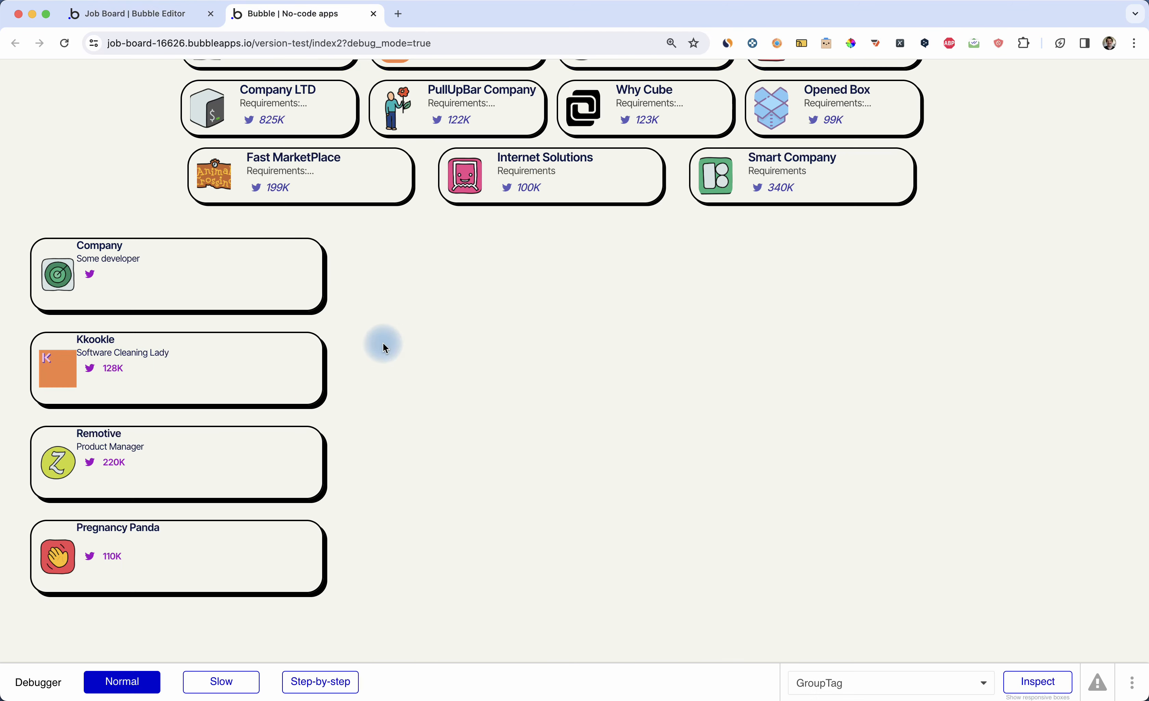
scroll(81, 255, up, 5)
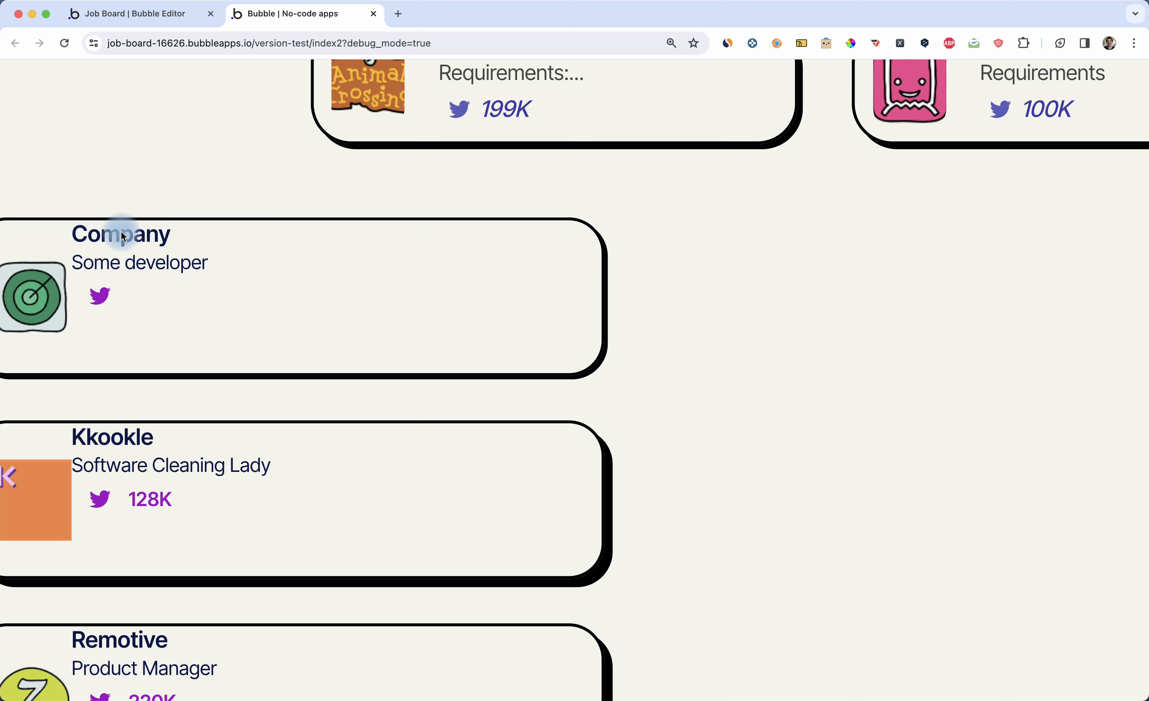
scroll(122, 235, down, 5)
scroll(266, 259, up, 1)
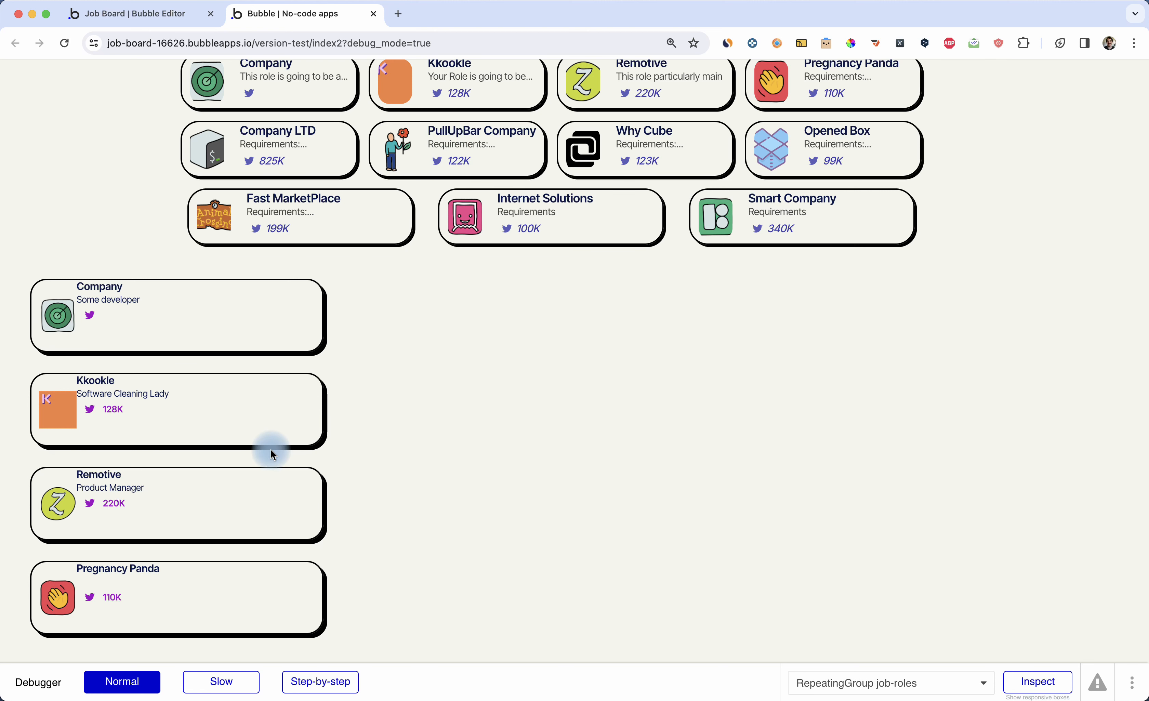
scroll(308, 429, up, 1)
scroll(307, 429, down, 1)
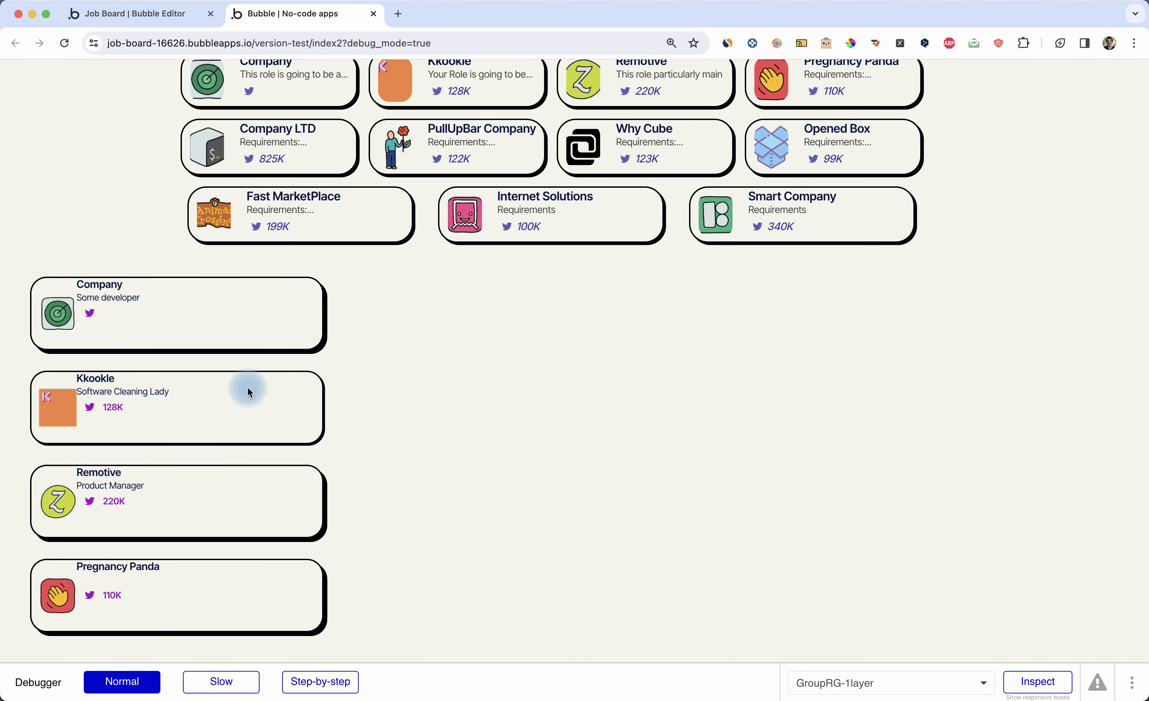
key(ctrl+shift+Tab)
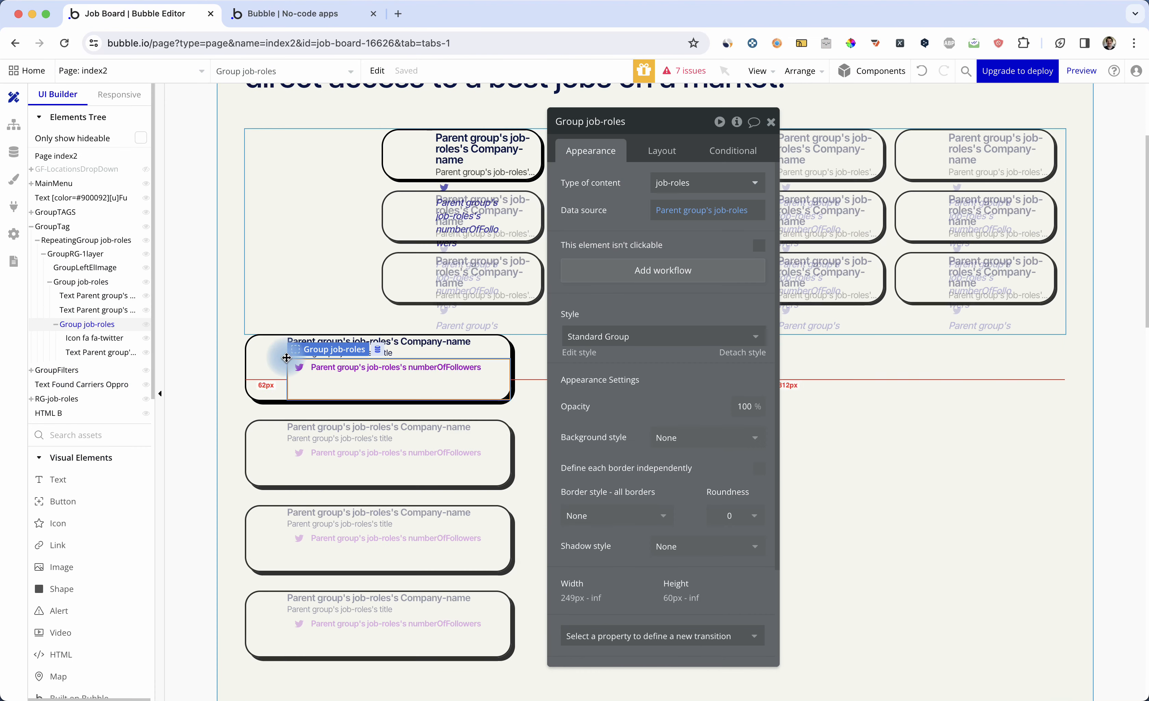
scroll(655, 412, down, 5)
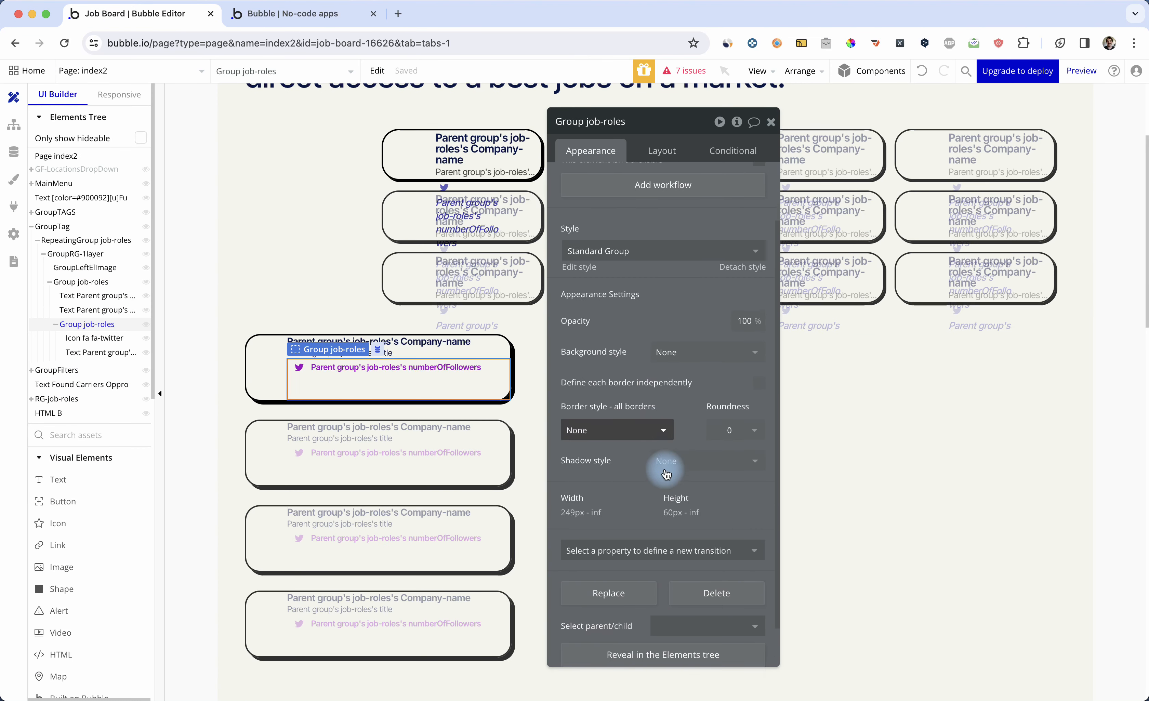
Step: Set the minimum width and minimum height of the row group around the Twitter icon and follower text to 0 px
drag(379, 391, 356, 385)
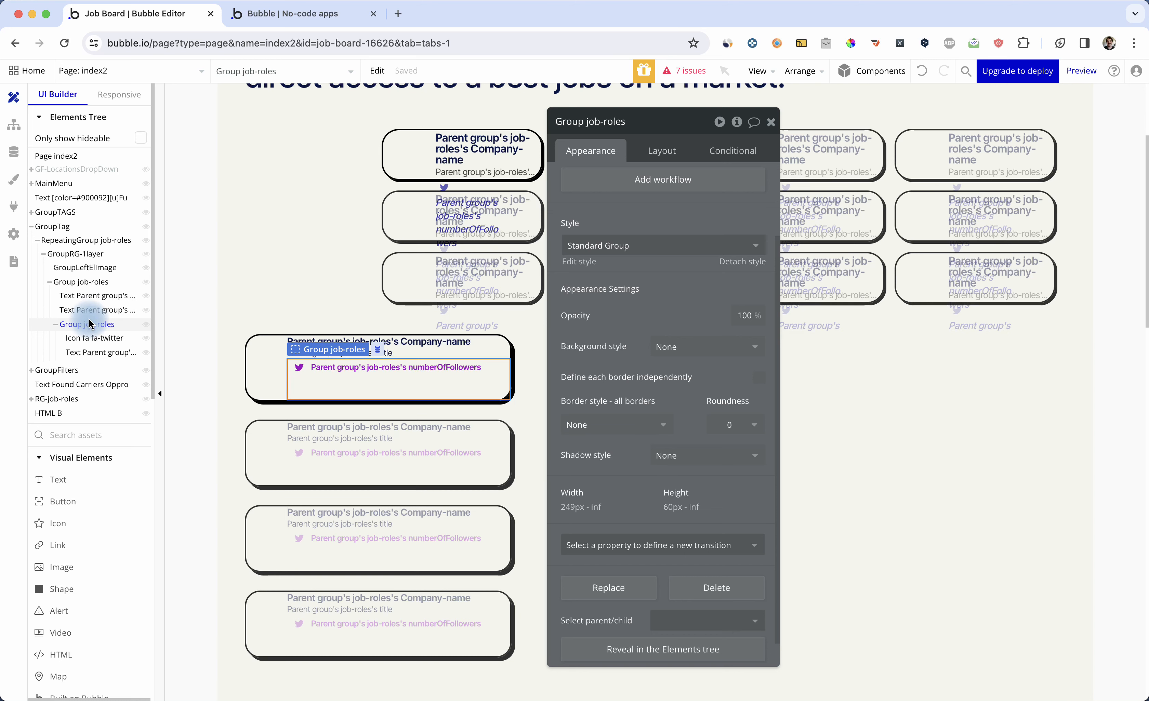
click(665, 152)
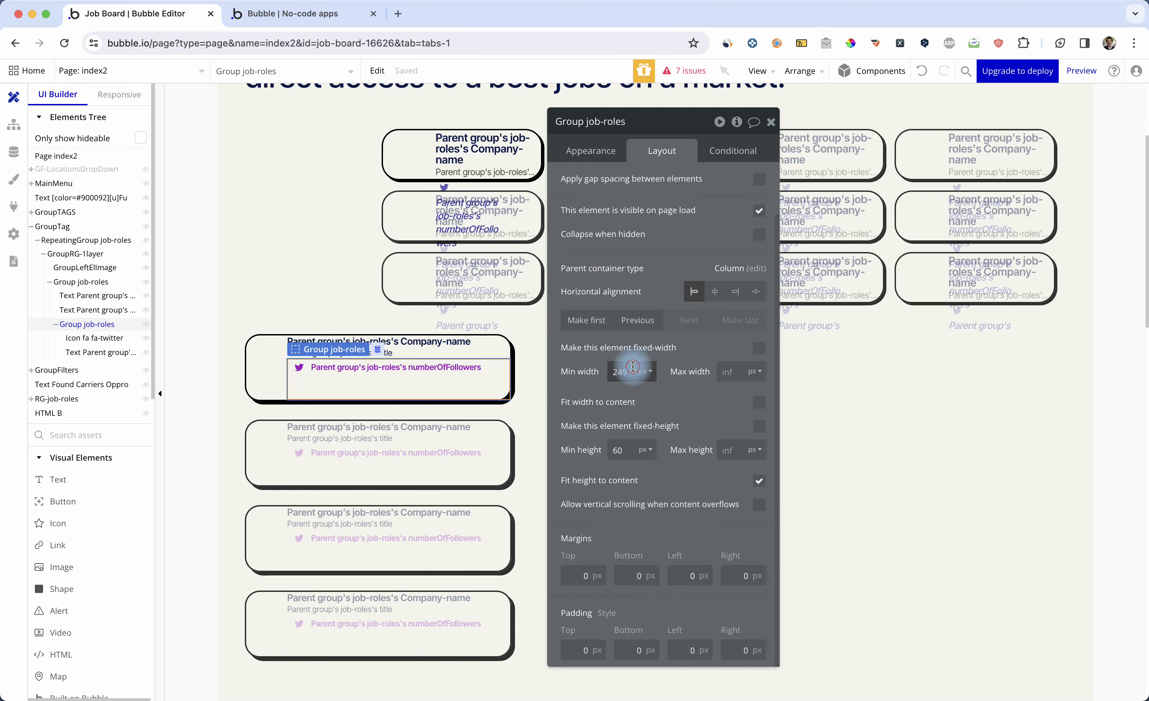
click(634, 451)
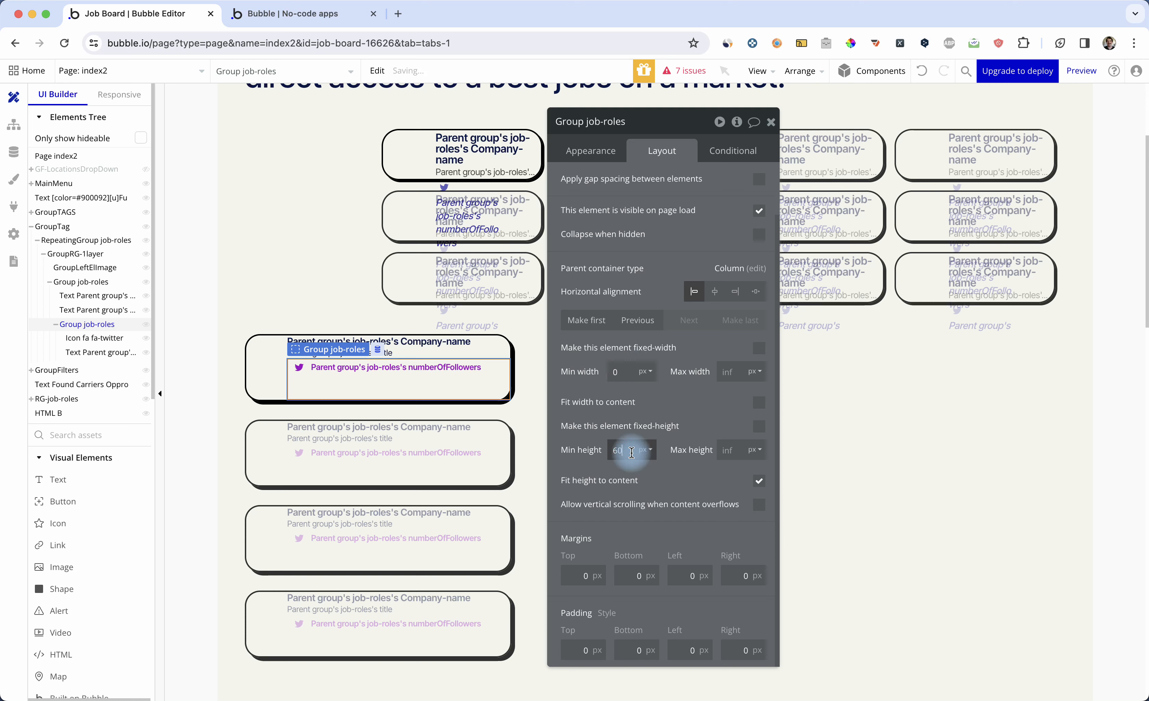
key(BackSpace)
key(BackSpace)
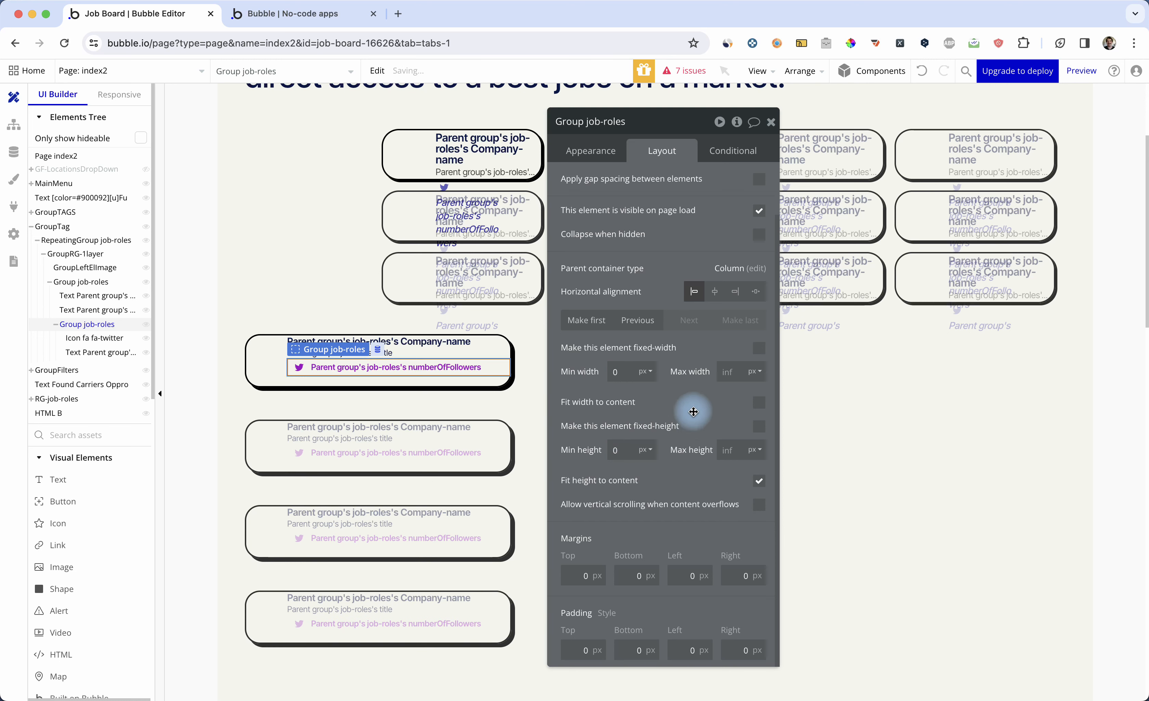
click(760, 404)
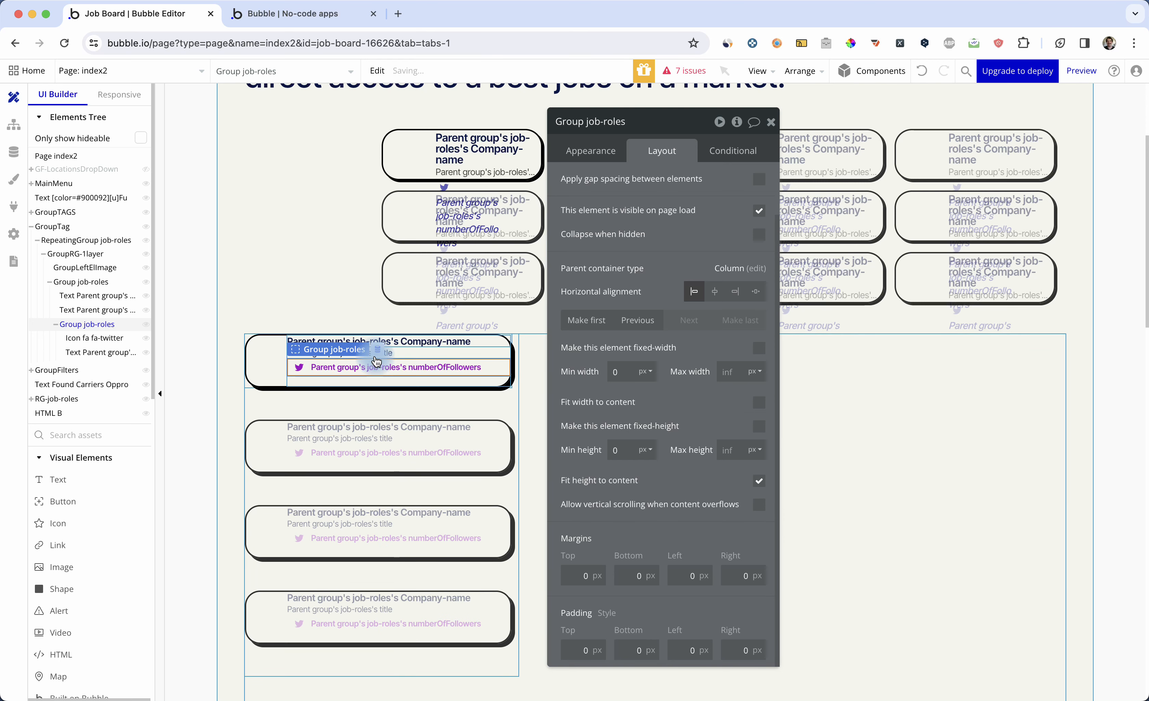
Step: Set the minimum width and minimum height of the outer Group job-roles holding the card's texts to 0 px
click(338, 380)
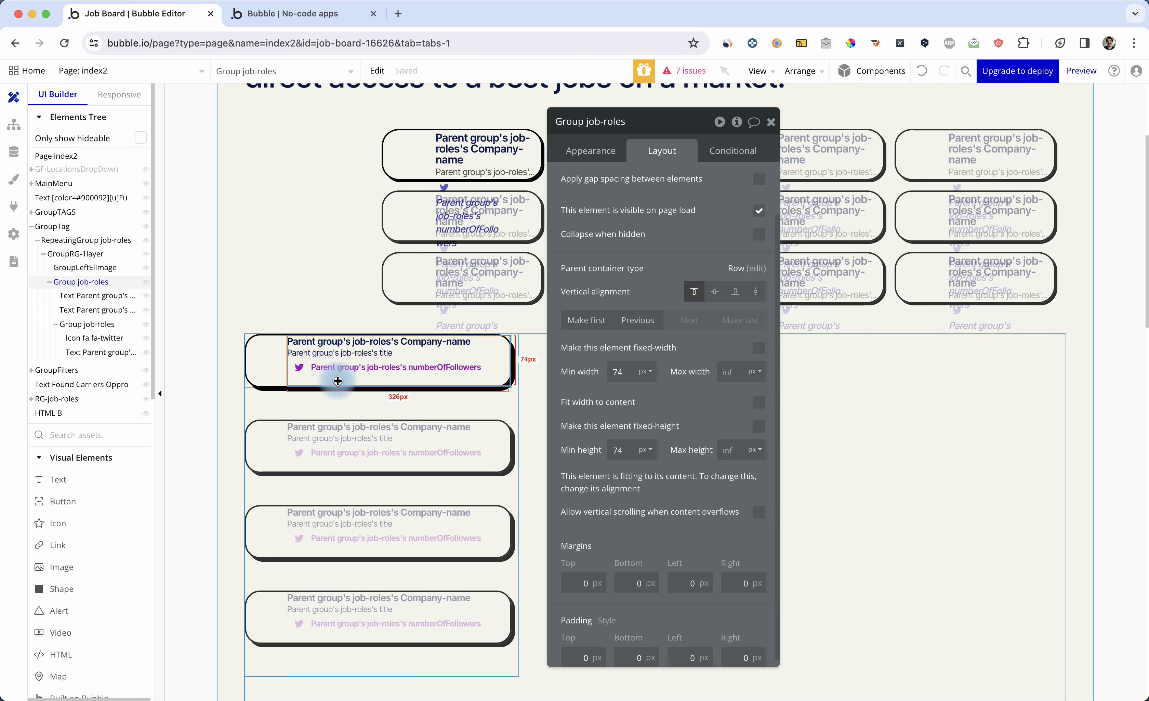
click(629, 373)
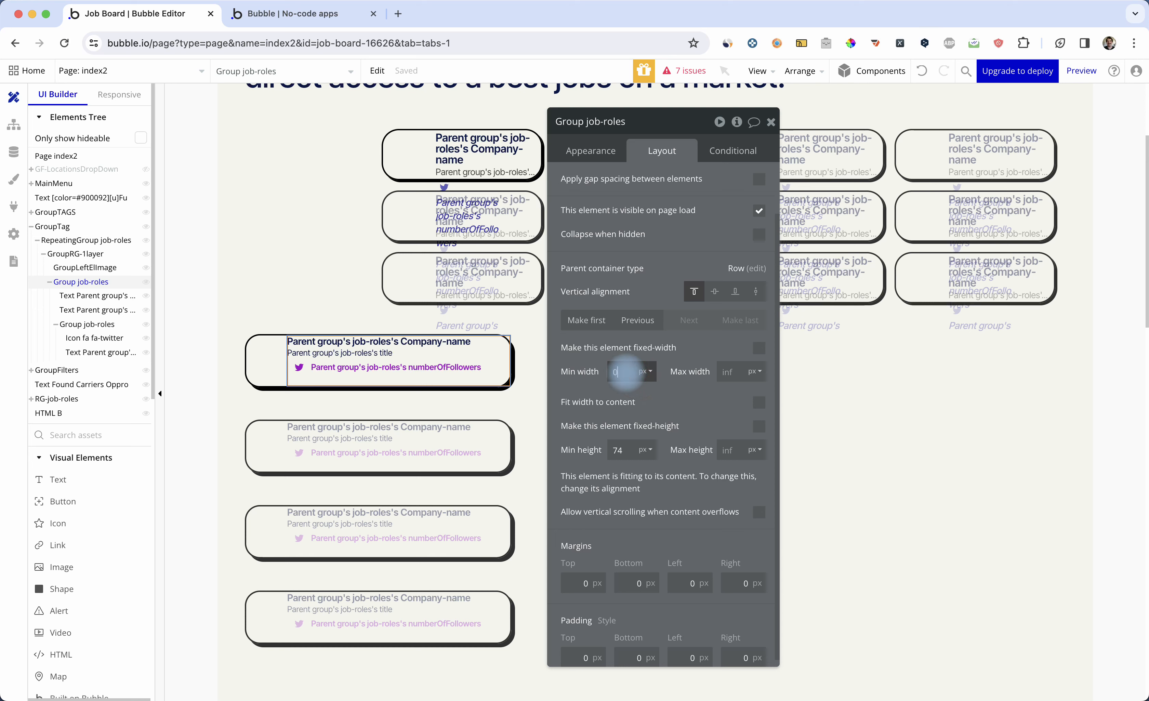
click(625, 450)
Step: Set the outer Group job-roles margins to 10 px left and 5 px top, bottom and right
scroll(621, 559, down, 1)
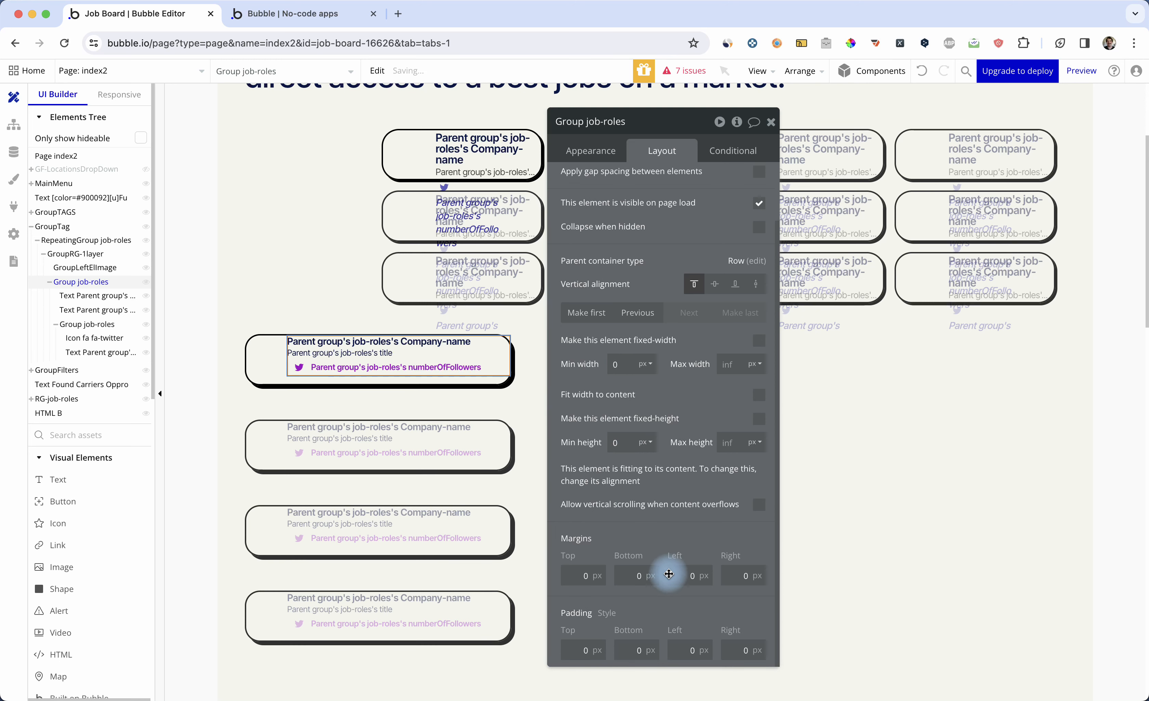
click(691, 580)
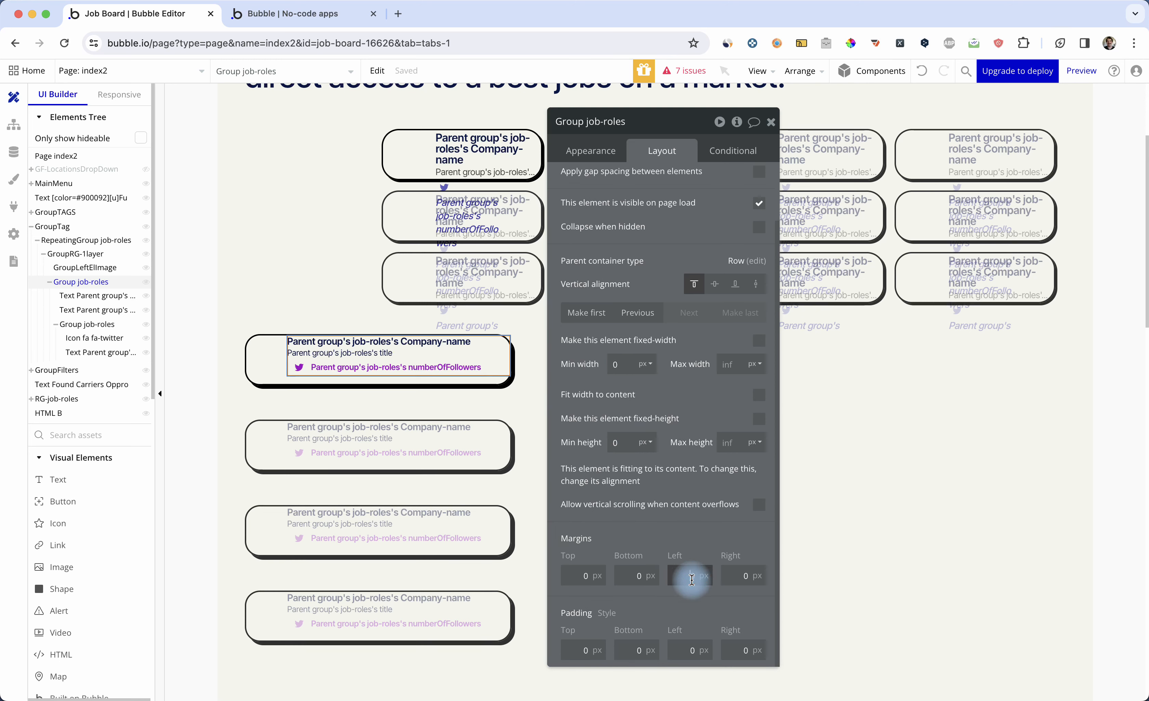
text(10)
click(574, 576)
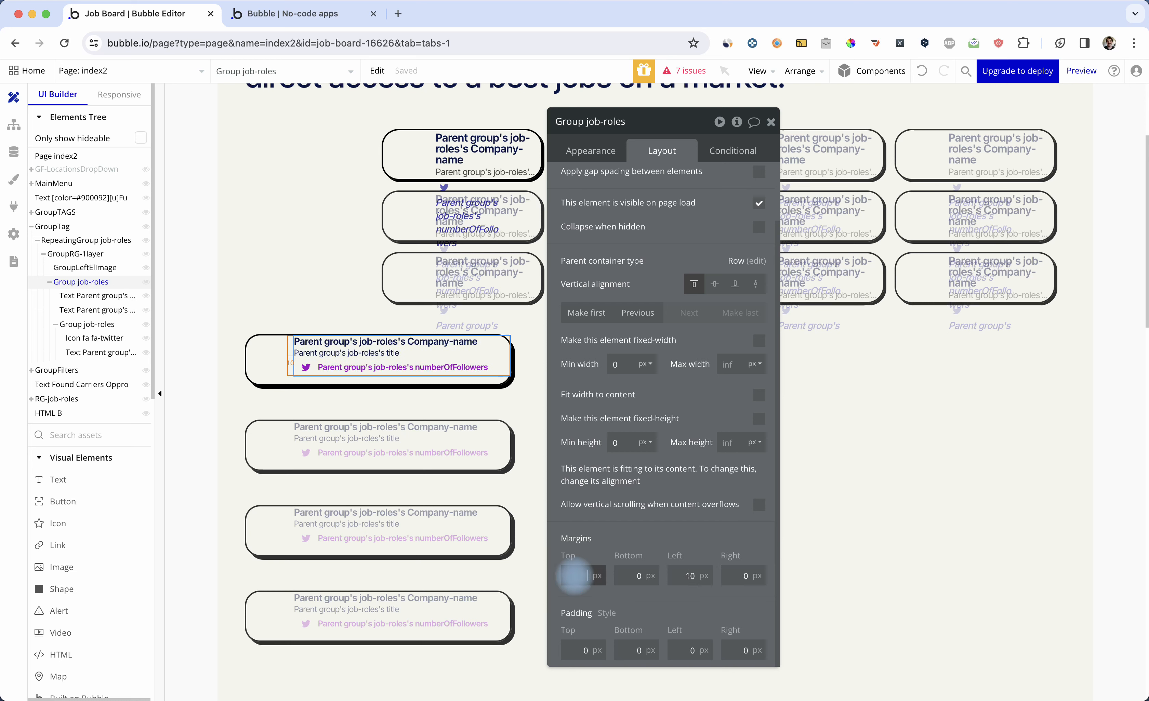
text(5)
key(Tab)
text(5)
key(Tab)
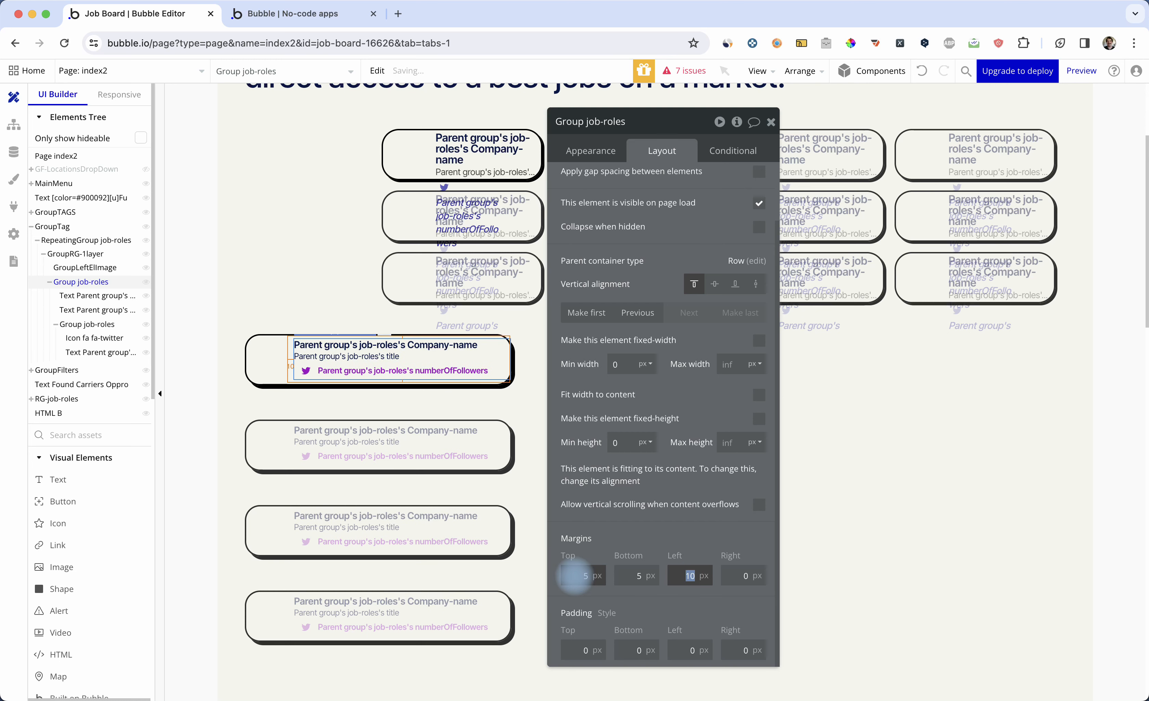
key(Tab)
text(5)
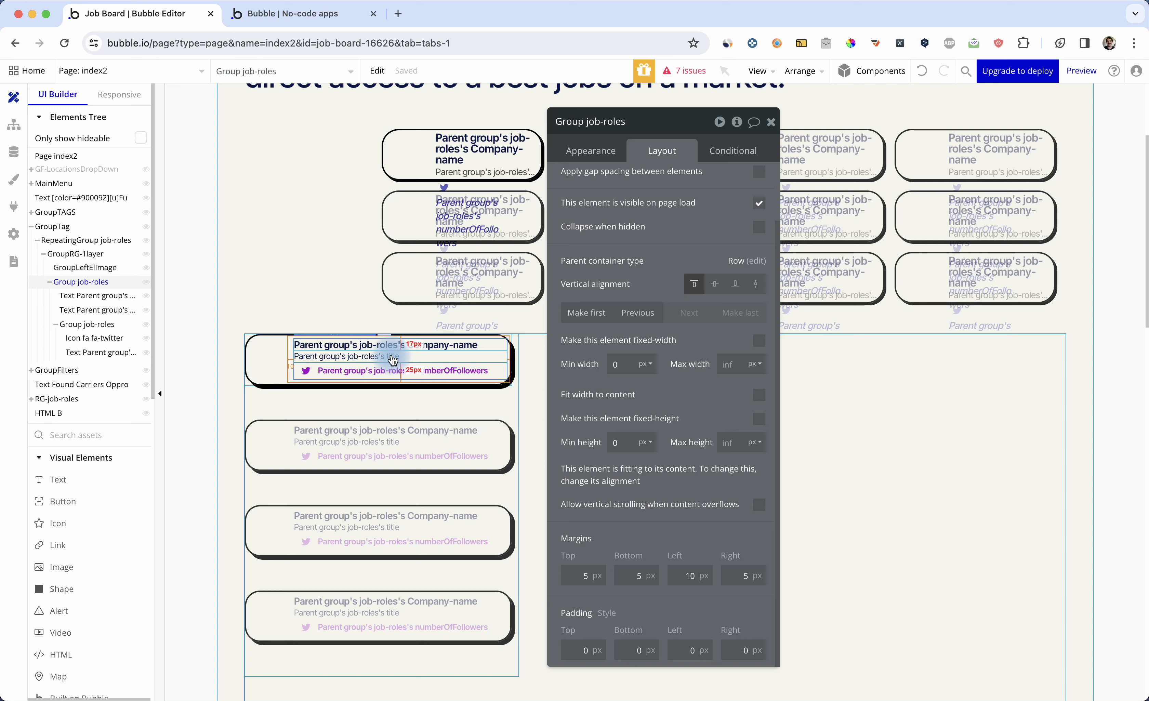
Step: Reload the page preview, check the text spacing on the new cards and return to the editor
key(ctrl+Tab)
key(super+r)
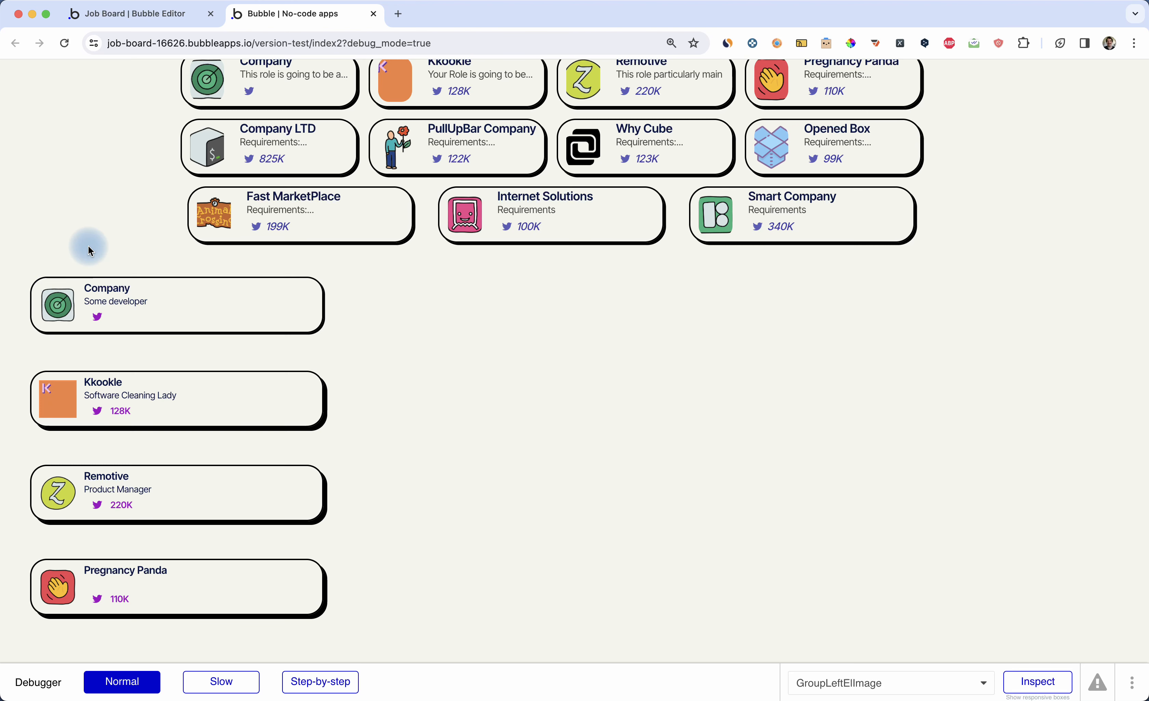
key(ctrl+shift+Tab)
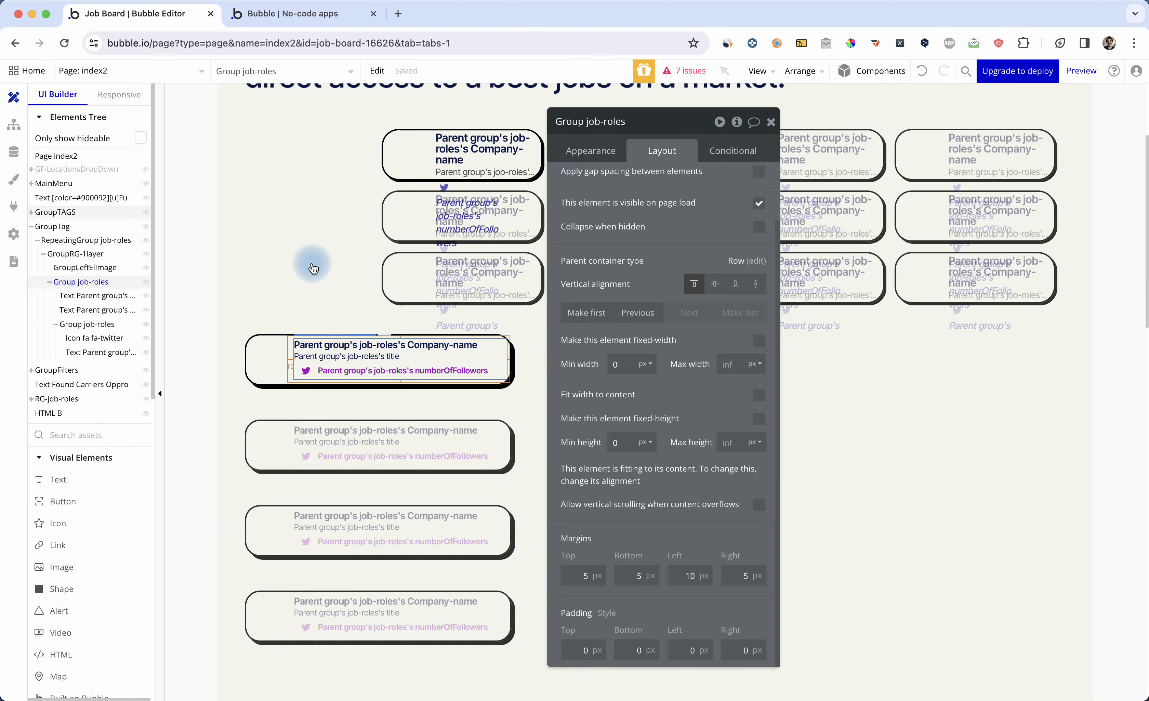
Step: Set the border roundness of the card group GroupRG-1layer to 27
click(260, 341)
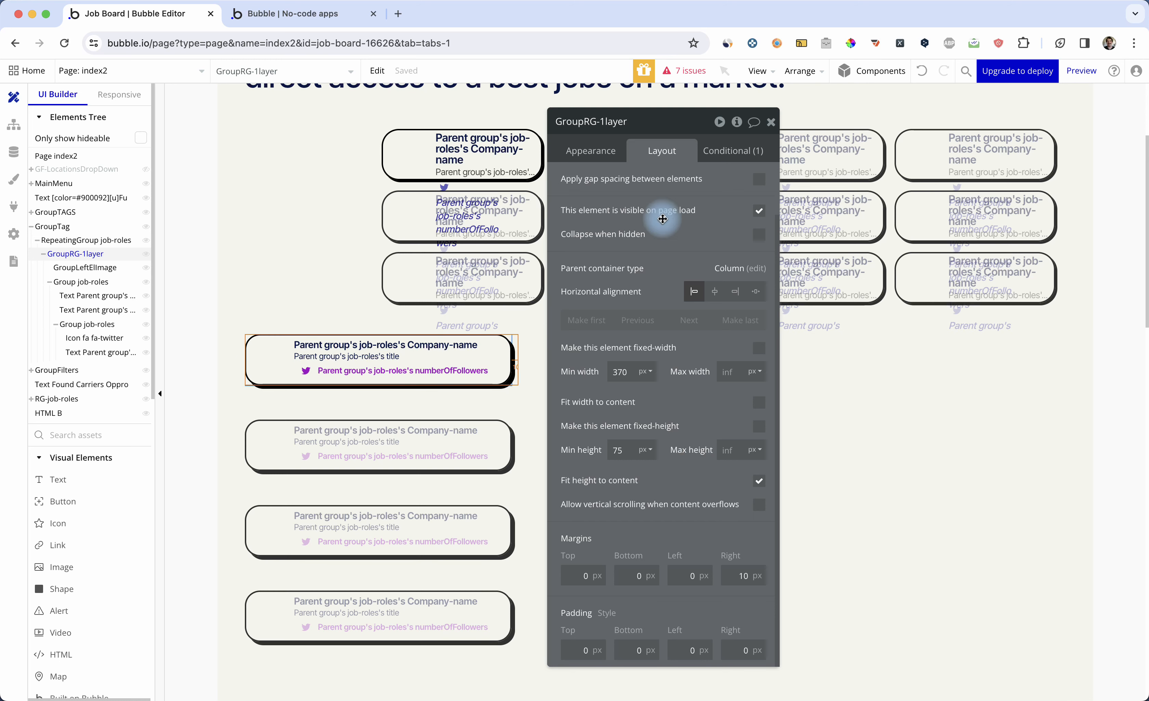
click(602, 151)
click(735, 450)
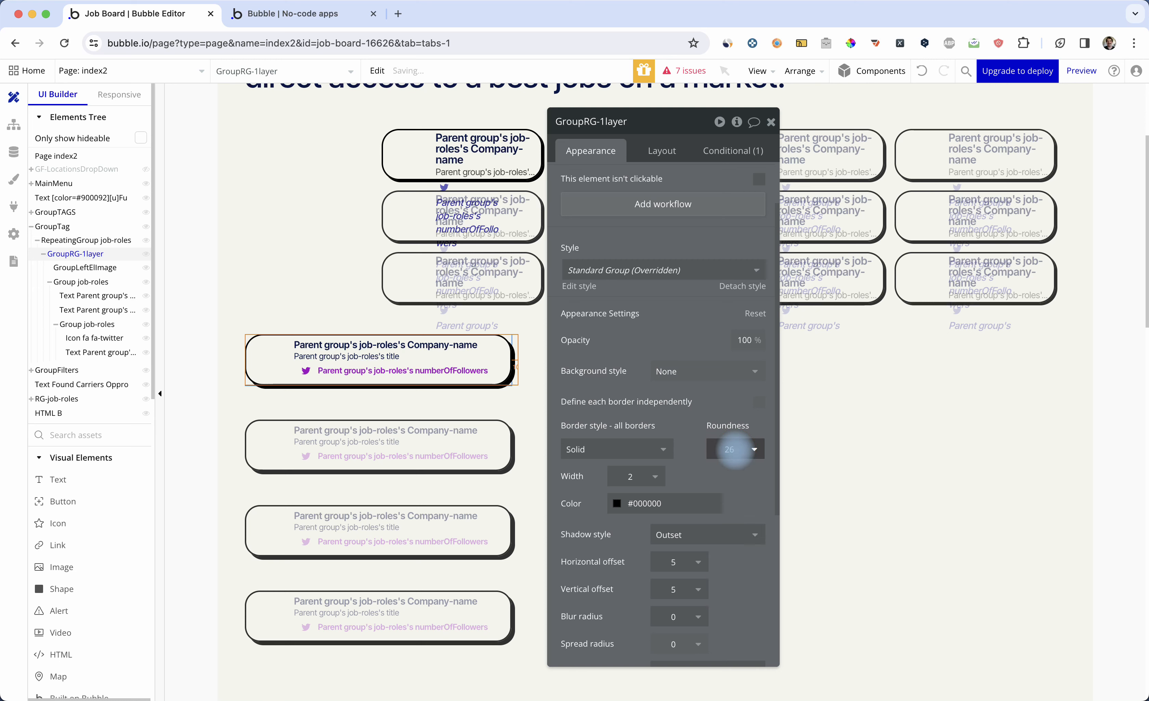
key(BackSpace)
key(BackSpace)
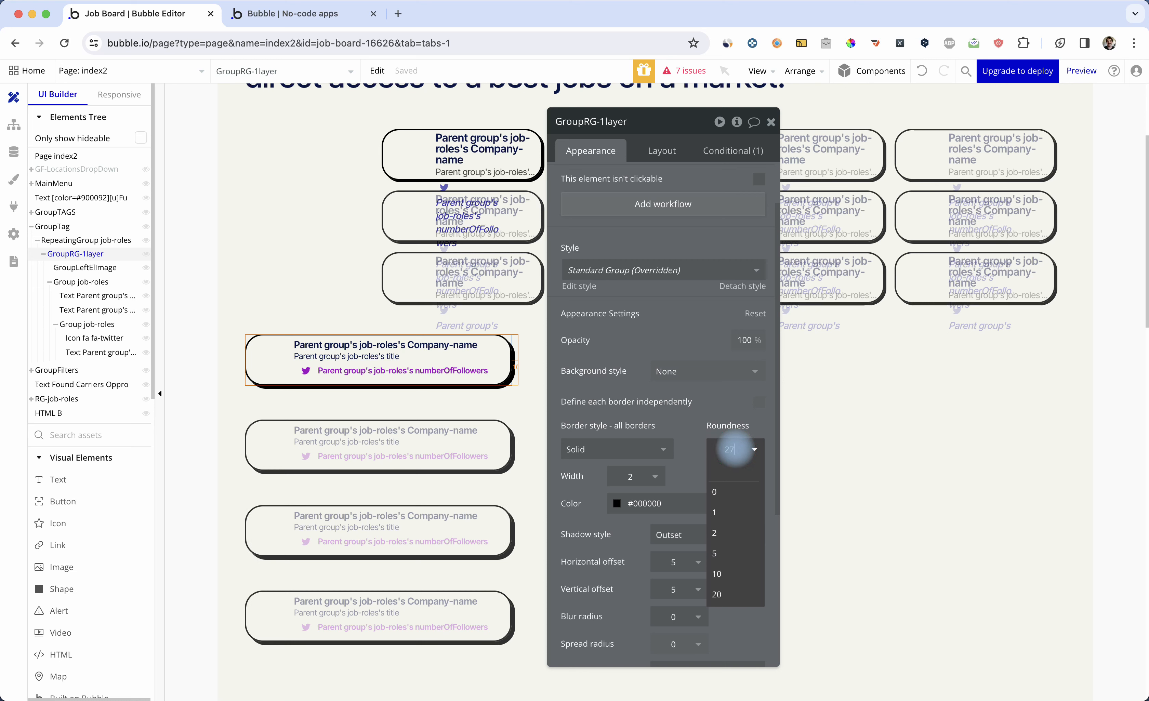
Step: Set the minimum and maximum width and height of the logo group GroupLeftElImage to 55 px
click(274, 360)
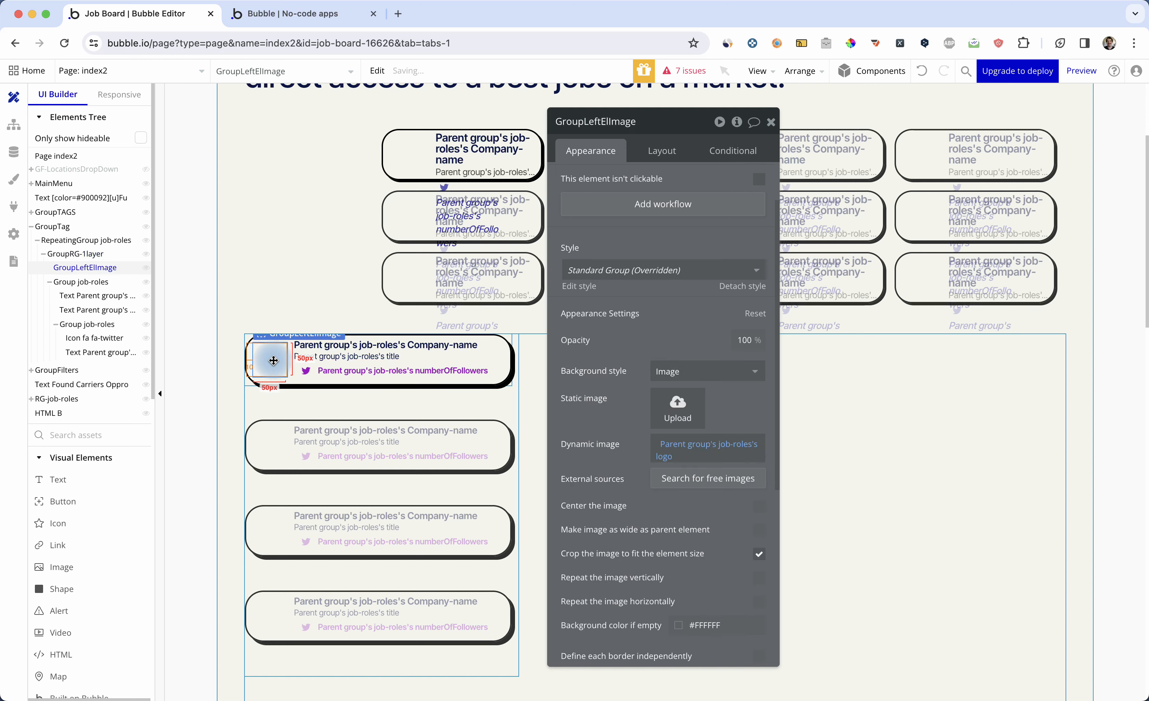
click(662, 151)
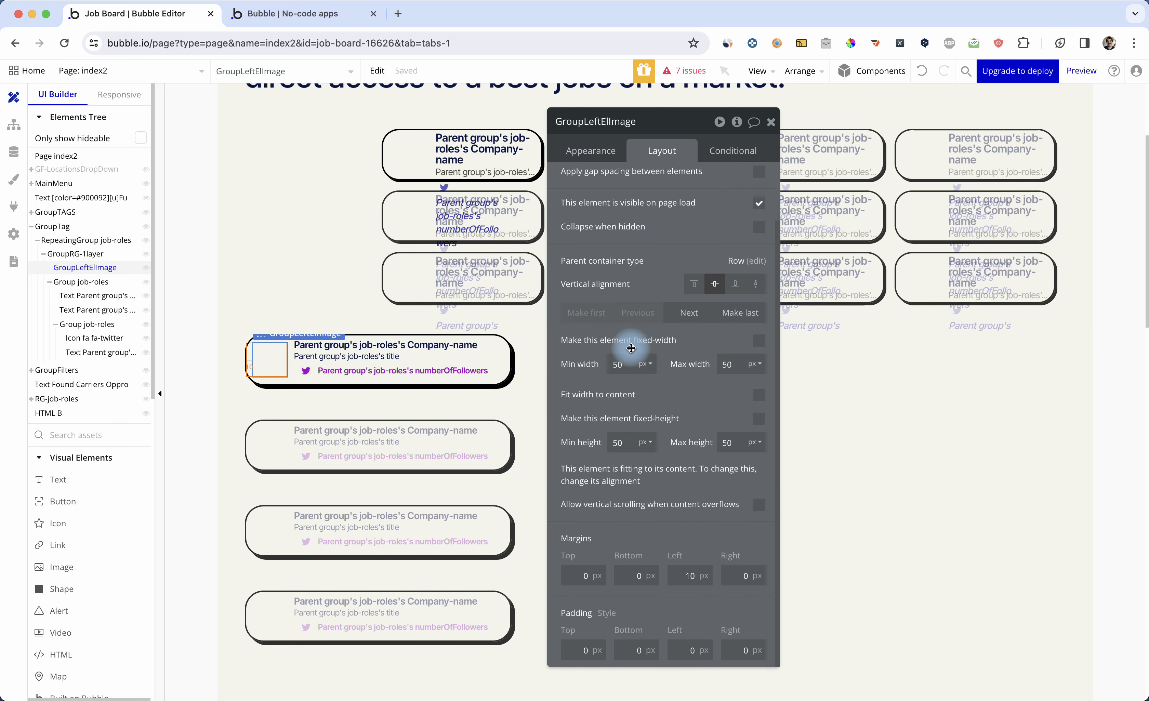
double_click(628, 365)
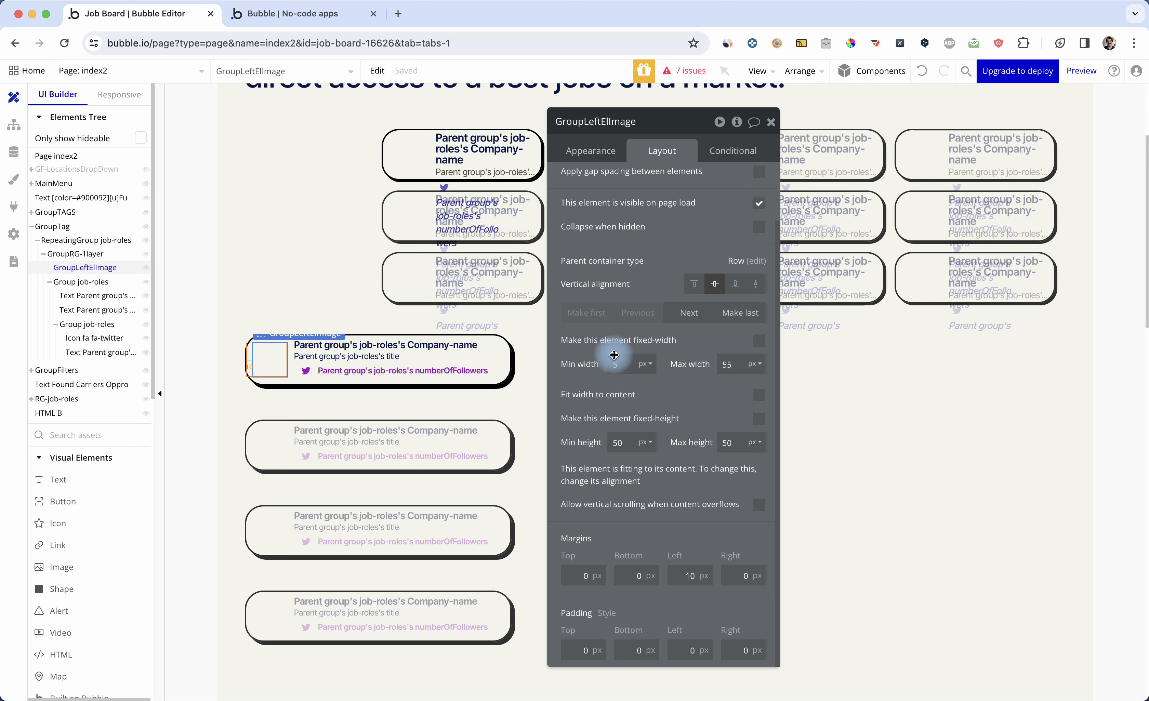
key(Tab)
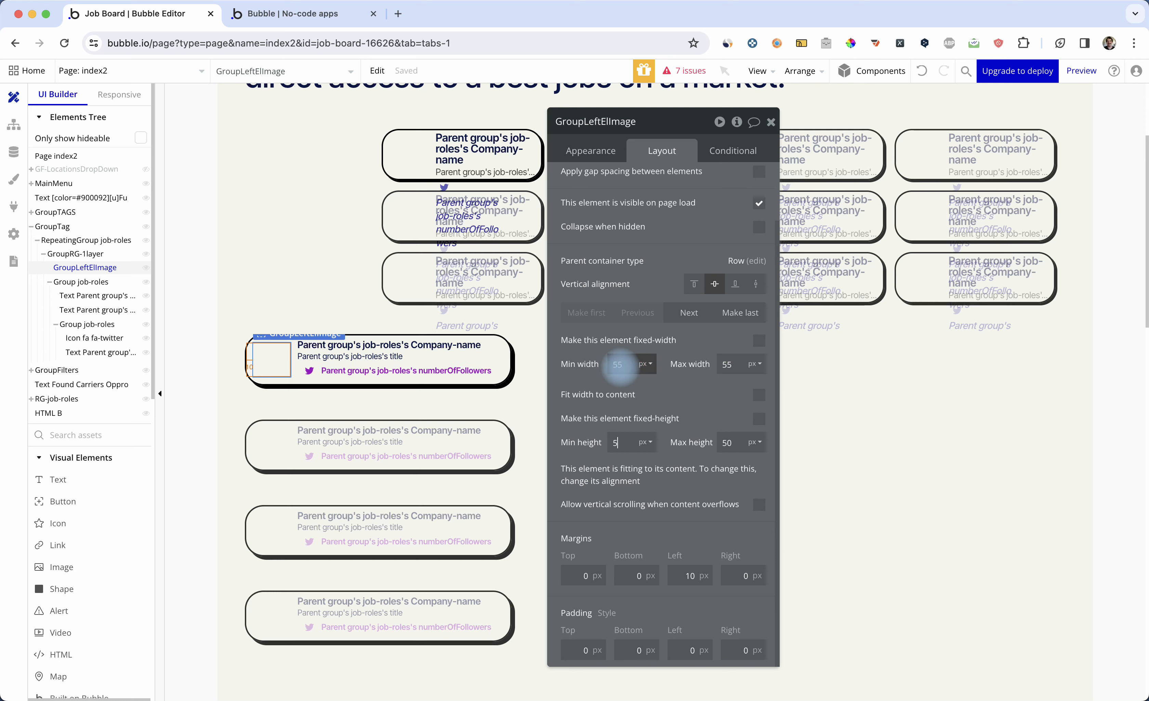
text(55)
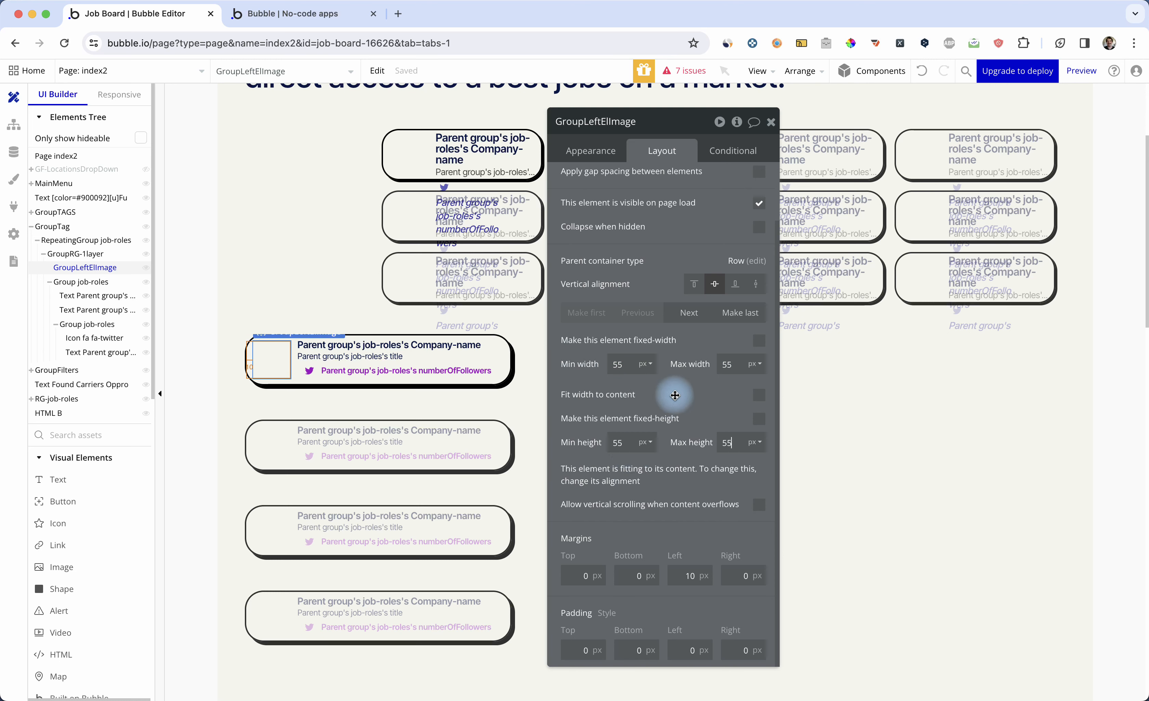
Step: Set the border roundness of the logo group GroupLeftElImage to 22
click(653, 161)
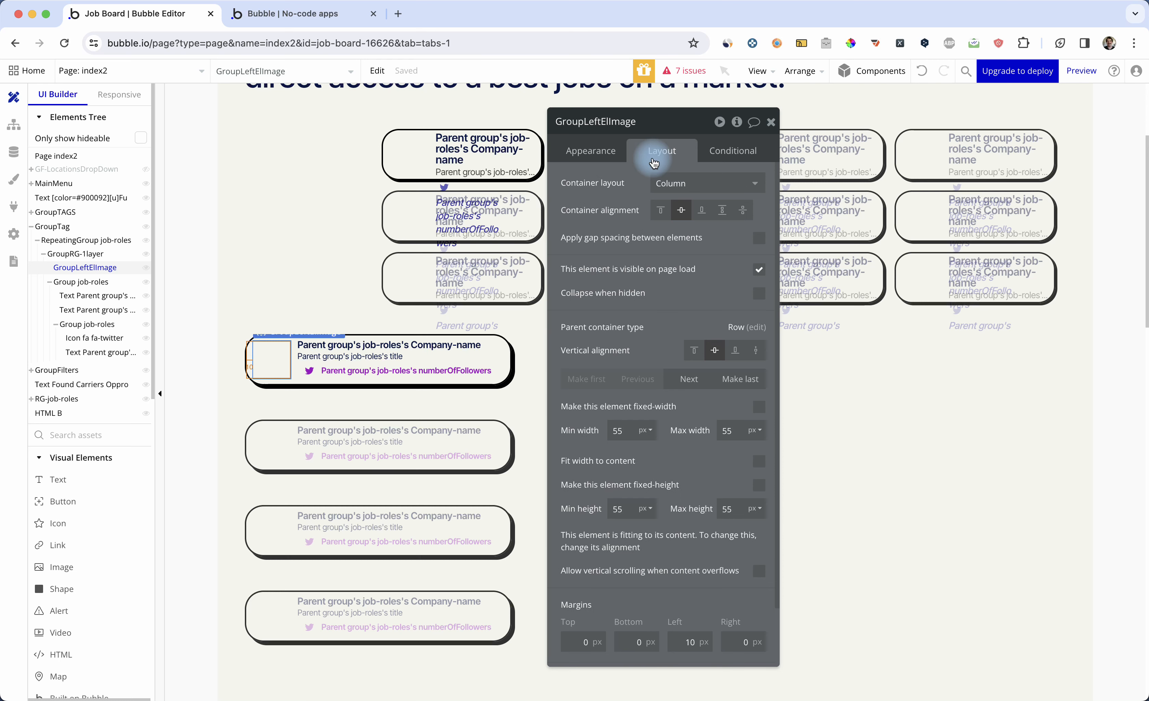
click(590, 150)
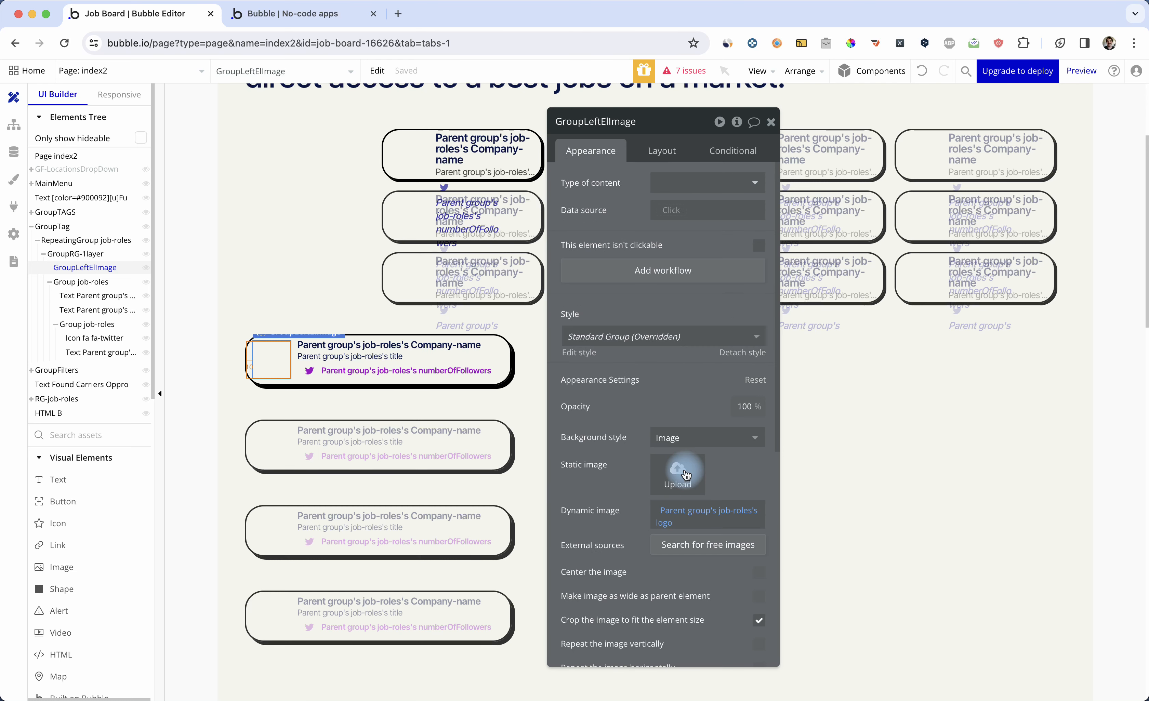
scroll(684, 388, down, 8)
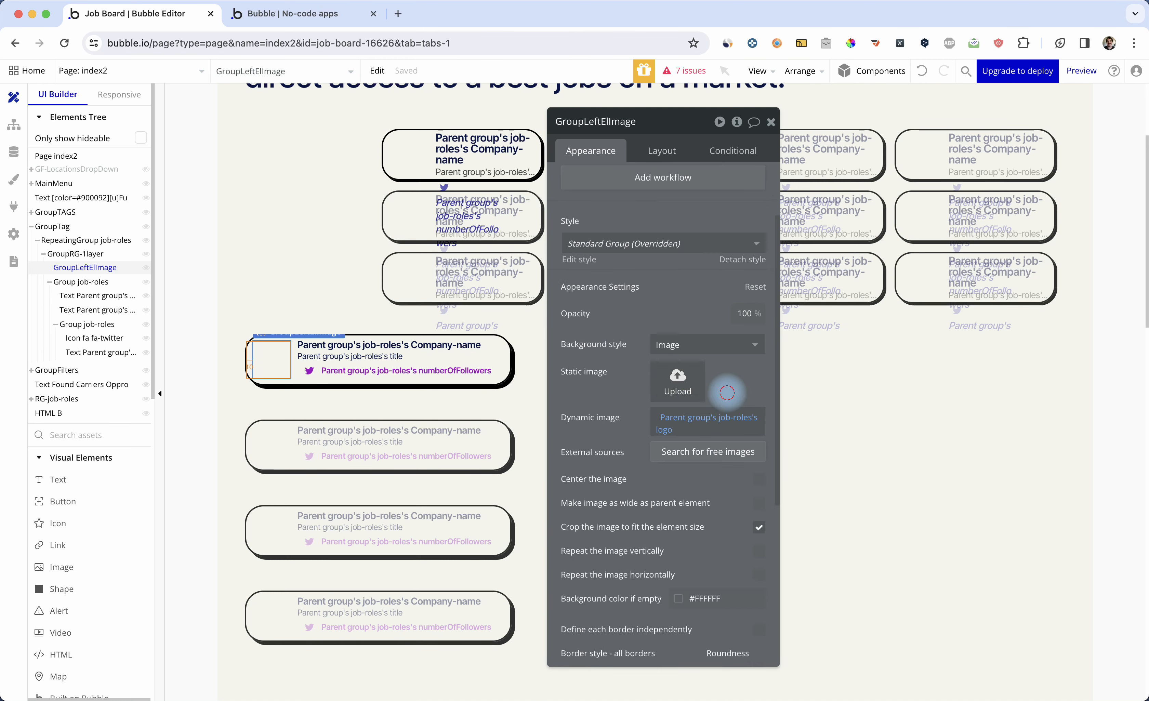
click(727, 394)
text(22)
key(Return)
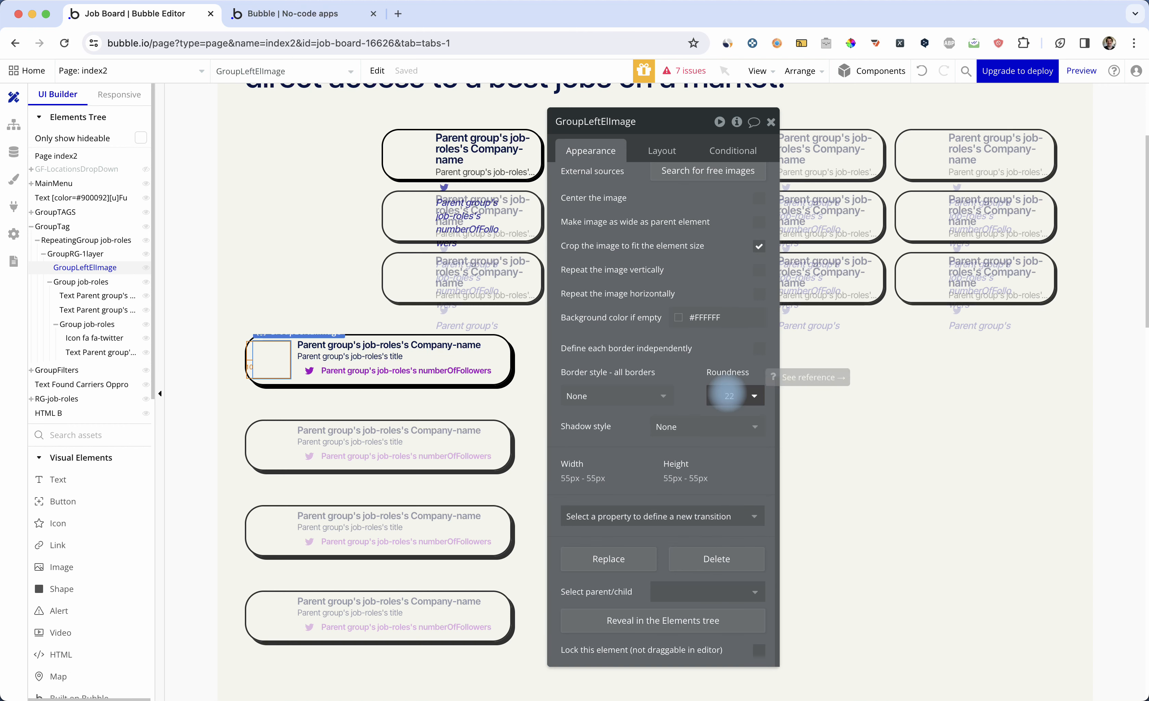
click(624, 404)
Step: Reload the page preview and examine the logo size and rounded corners on the new cards up close
key(ctrl+Tab)
key(super+r)
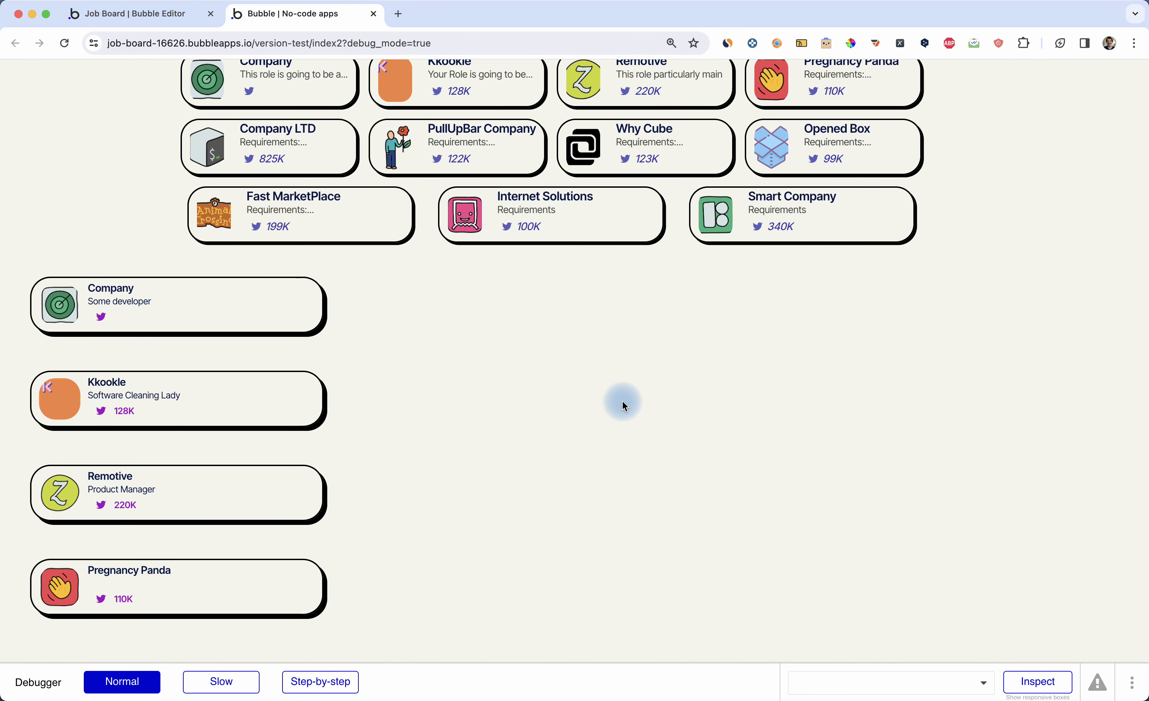
scroll(47, 400, up, 5)
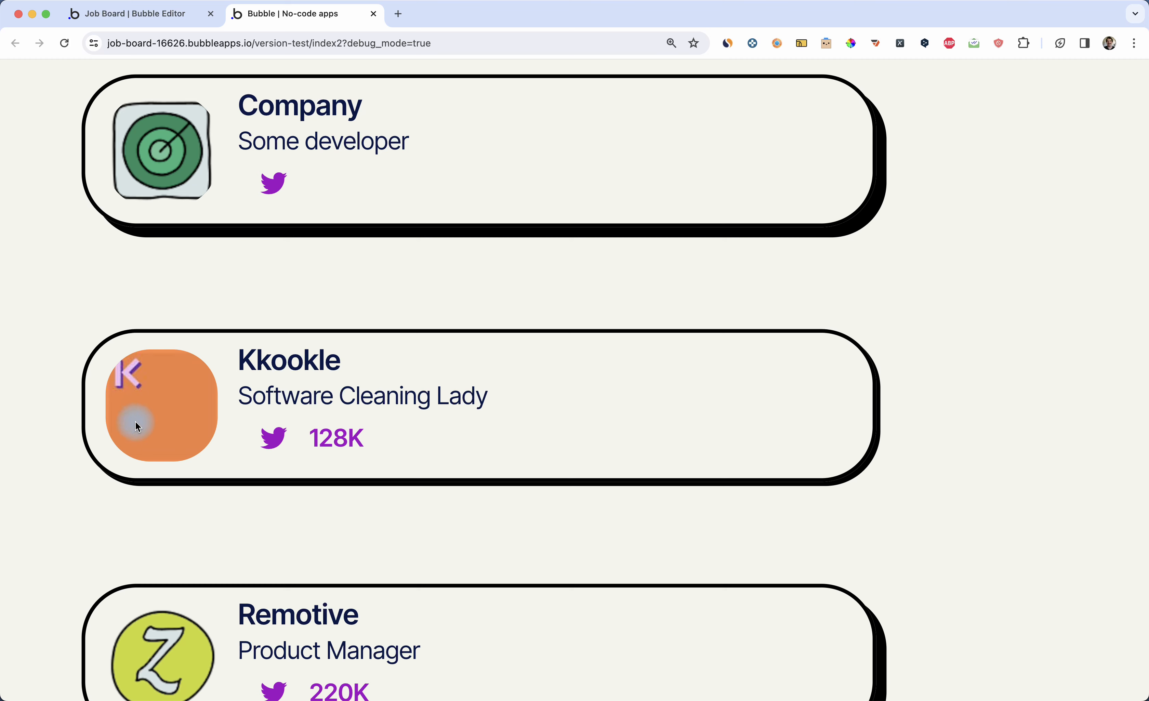
scroll(165, 205, down, 5)
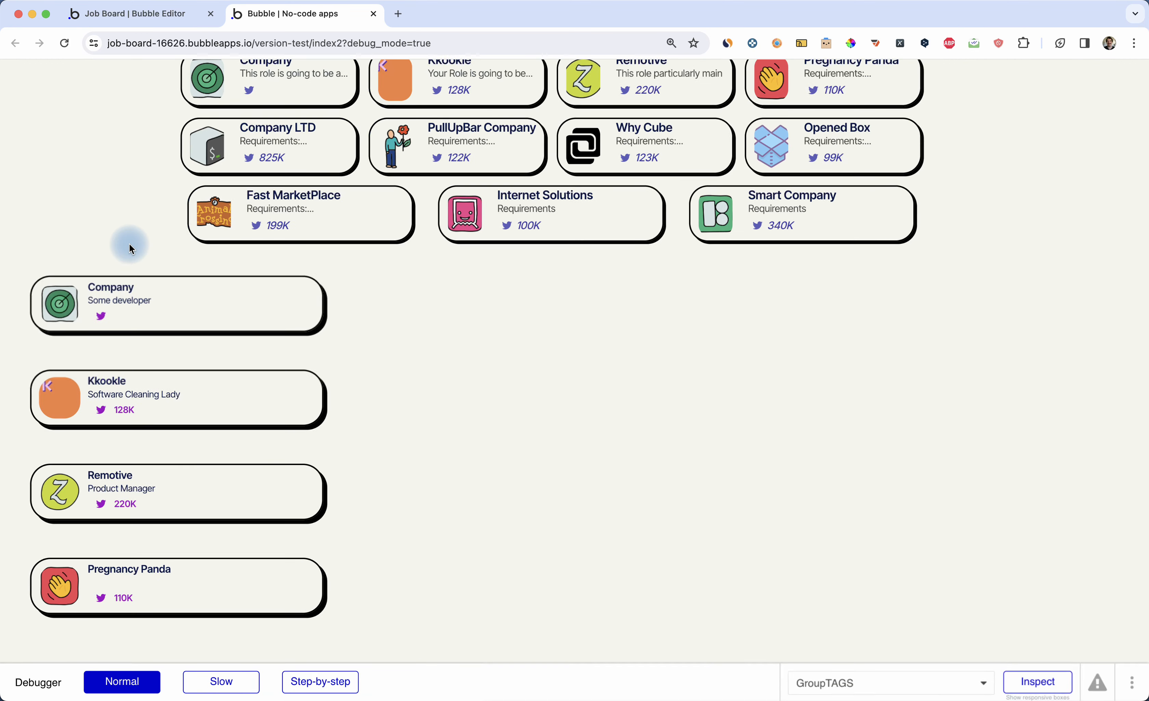
scroll(154, 283, up, 1)
scroll(154, 284, down, 2)
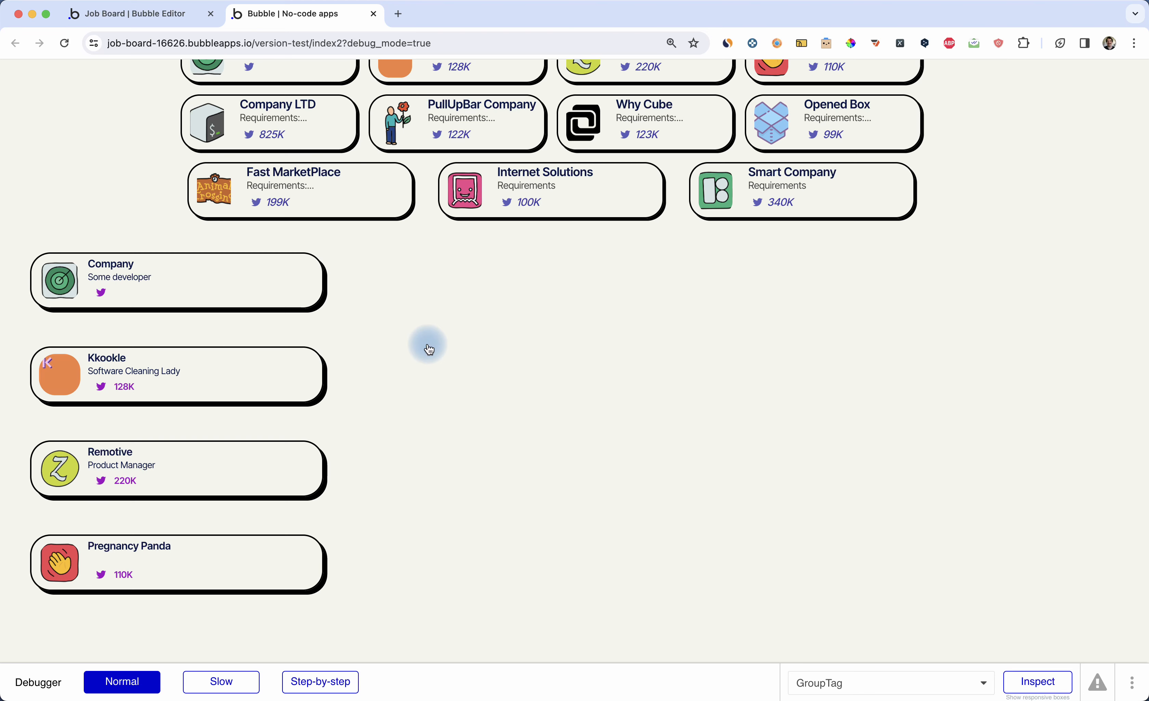
Step: Compare the Fast MarketPlace card's name and description lines with the layout of the new cards in the preview
key(ctrl+shift+Tab)
key(ctrl+Tab)
scroll(344, 191, up, 3)
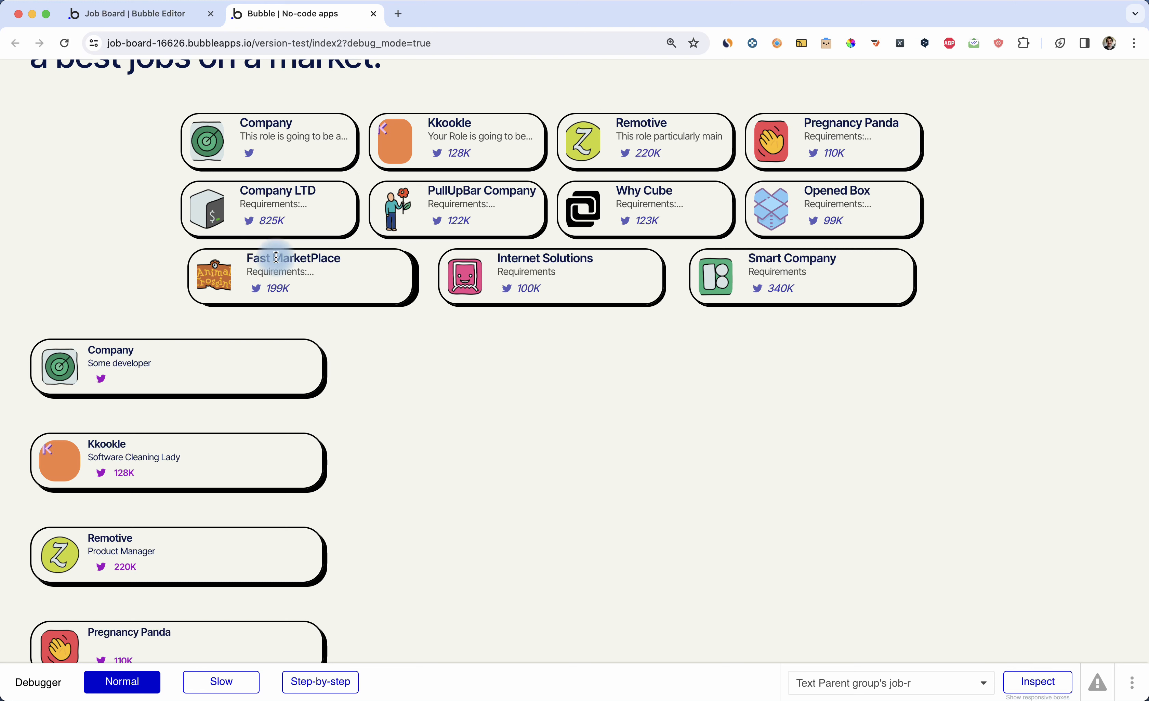
triple_click(283, 259)
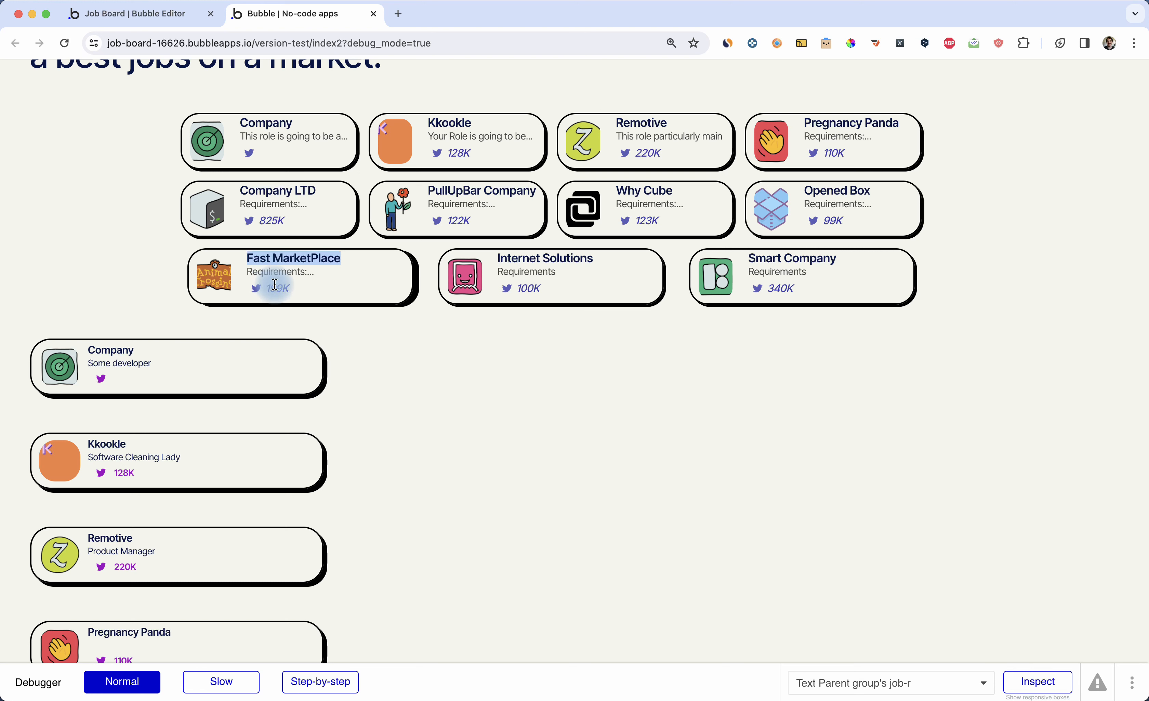
double_click(289, 274)
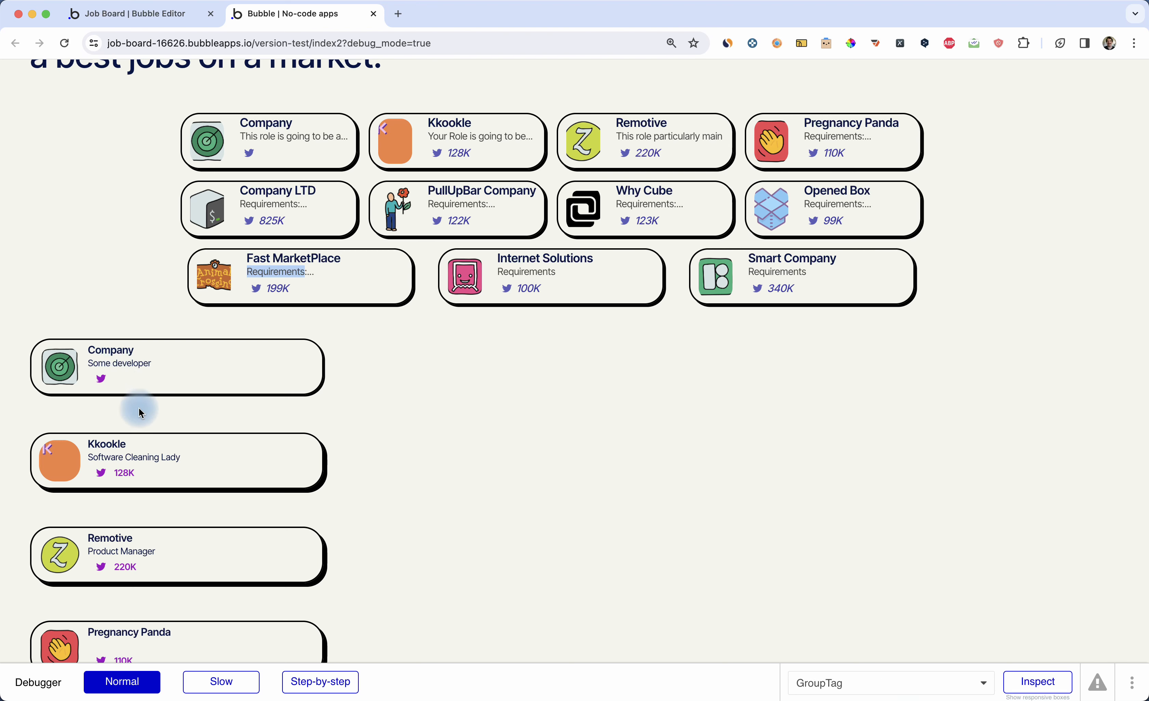
scroll(159, 451, down, 3)
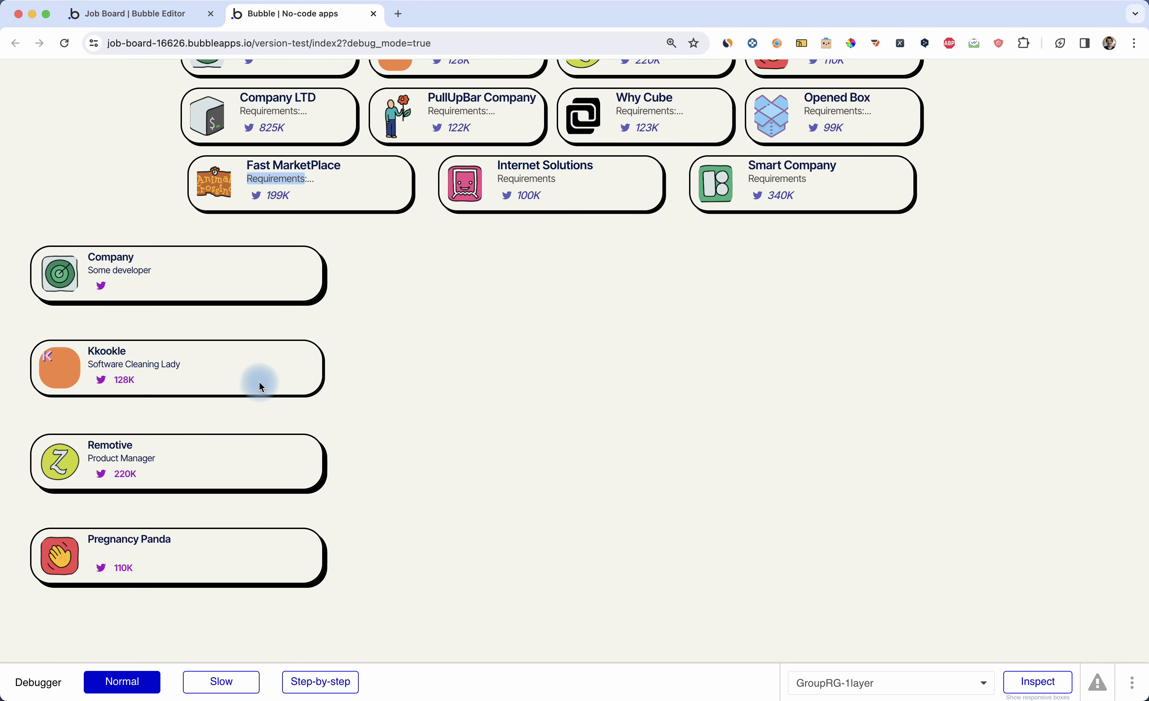
scroll(257, 382, up, 3)
scroll(259, 386, down, 2)
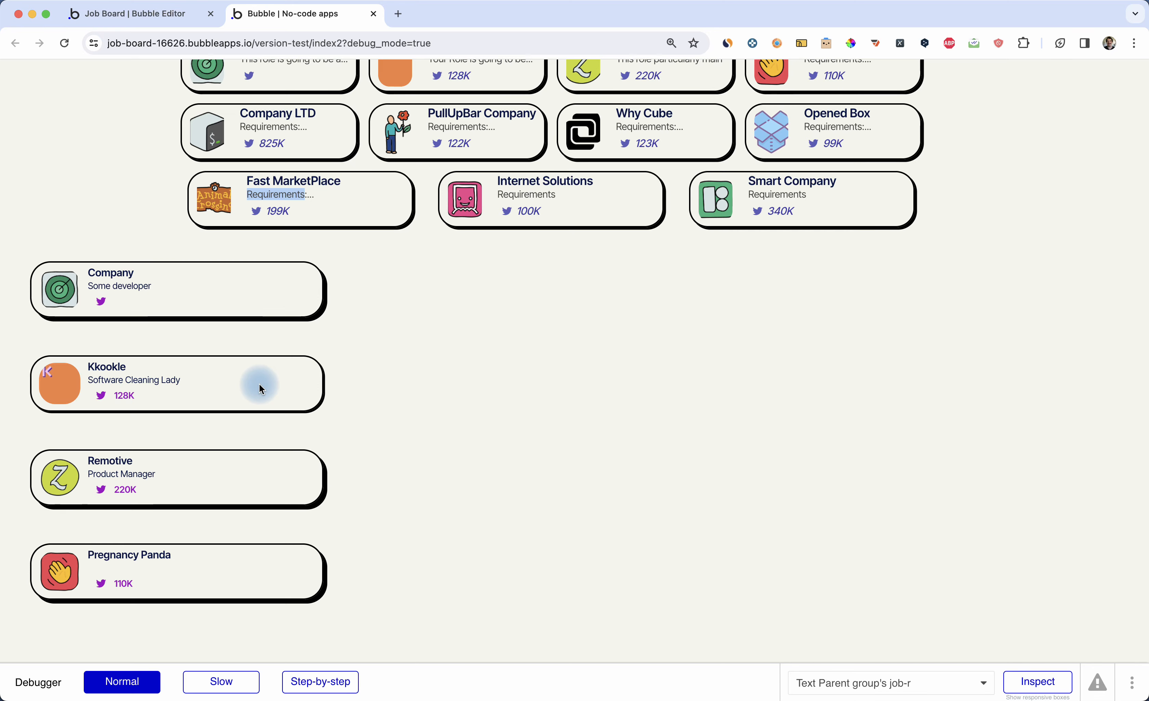
Step: Compare the arrangement of the original multi-column job cards with the single-column list of new cards in the preview
scroll(260, 385, down, 3)
scroll(259, 386, up, 4)
scroll(261, 389, down, 1)
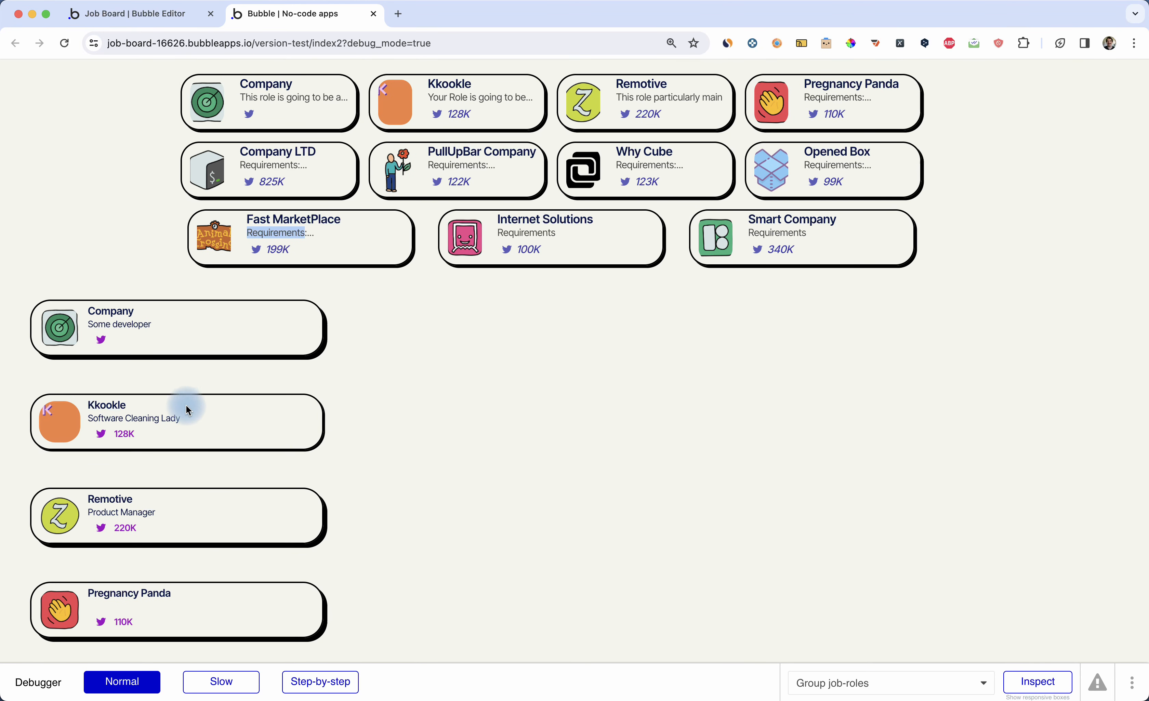
scroll(404, 366, down, 2)
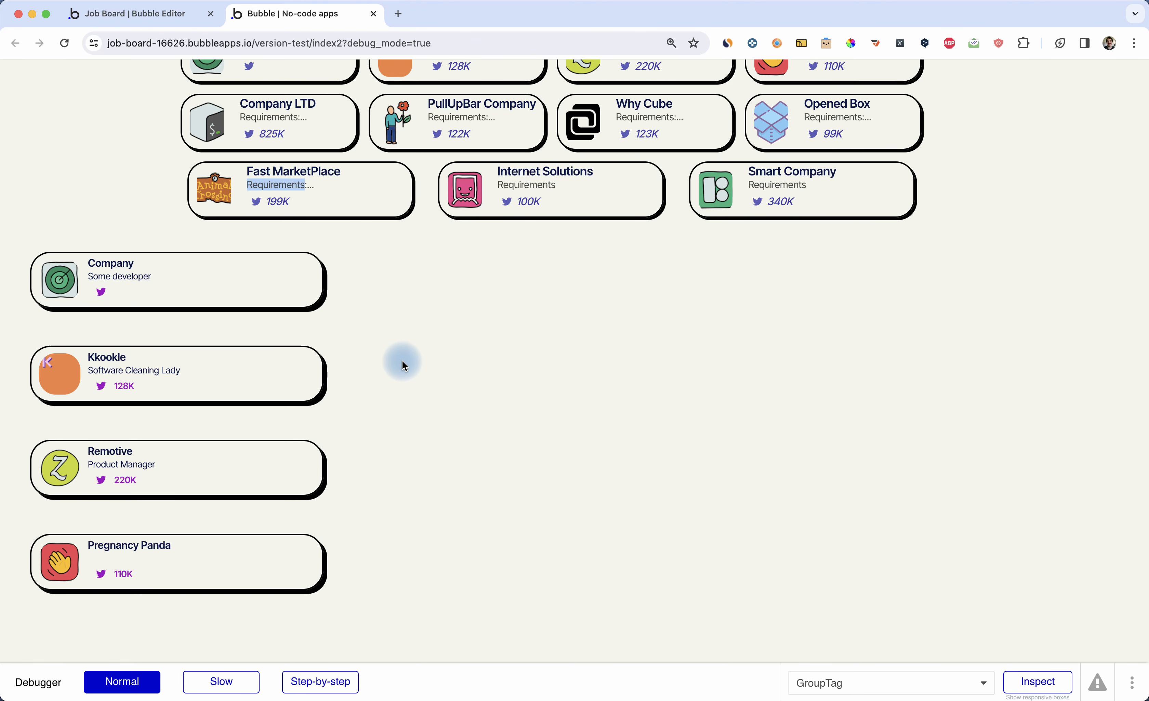
scroll(401, 363, up, 1)
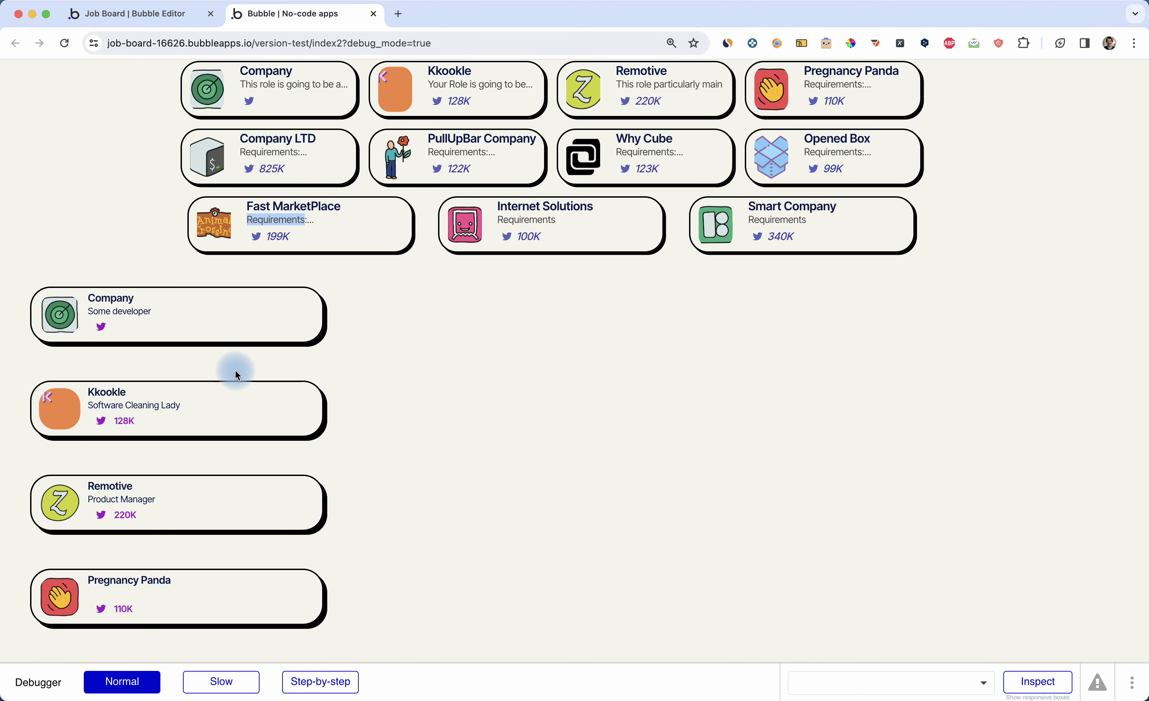
scroll(406, 329, up, 1)
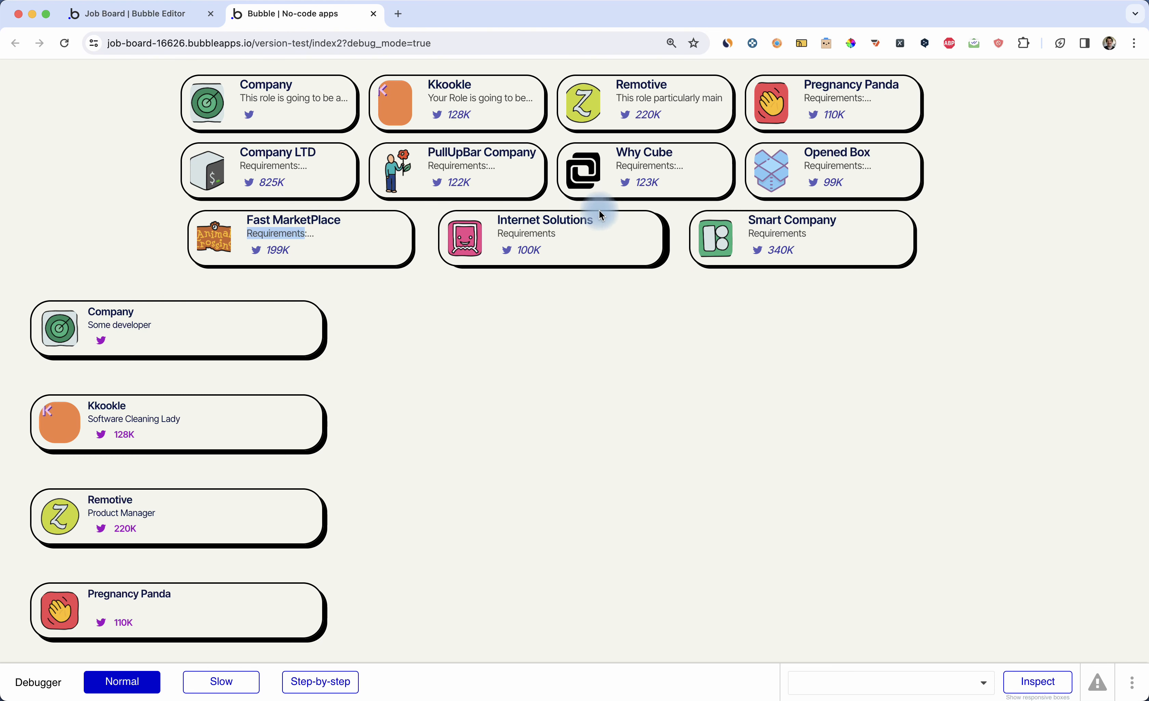
scroll(543, 384, down, 2)
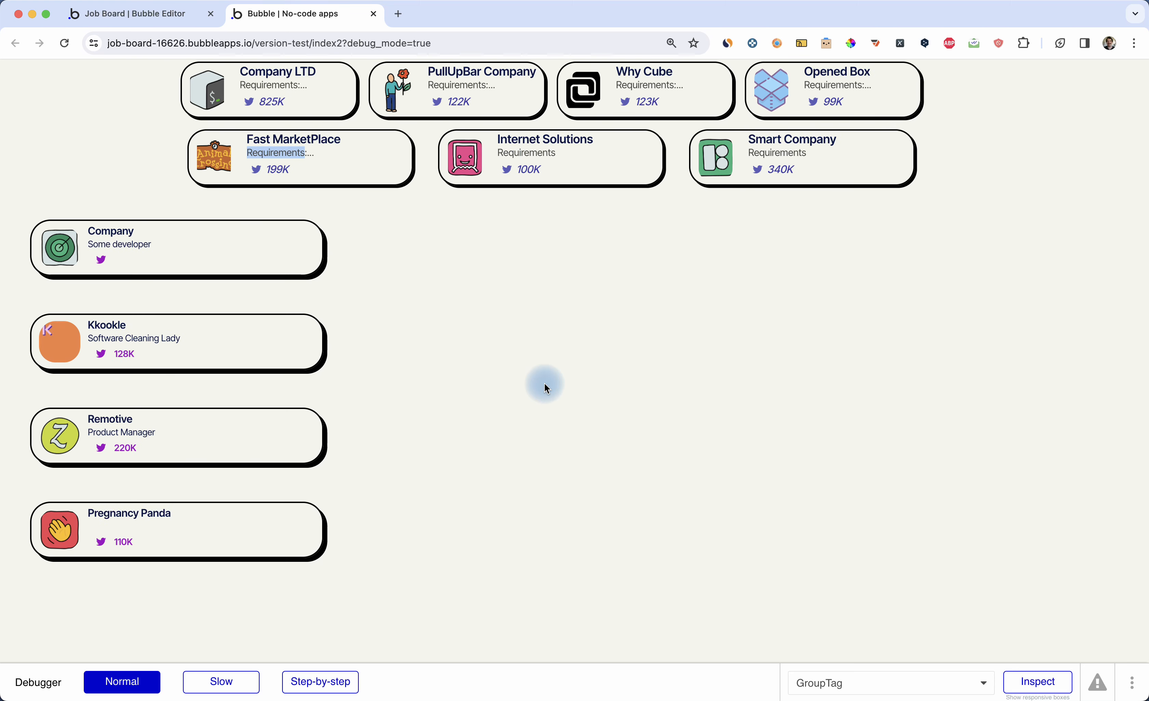
Step: In the Bubble editor, turn off the fixed number of rows and the fixed number of columns for RepeatingGroup job-roles
key(ctrl+shift+Tab)
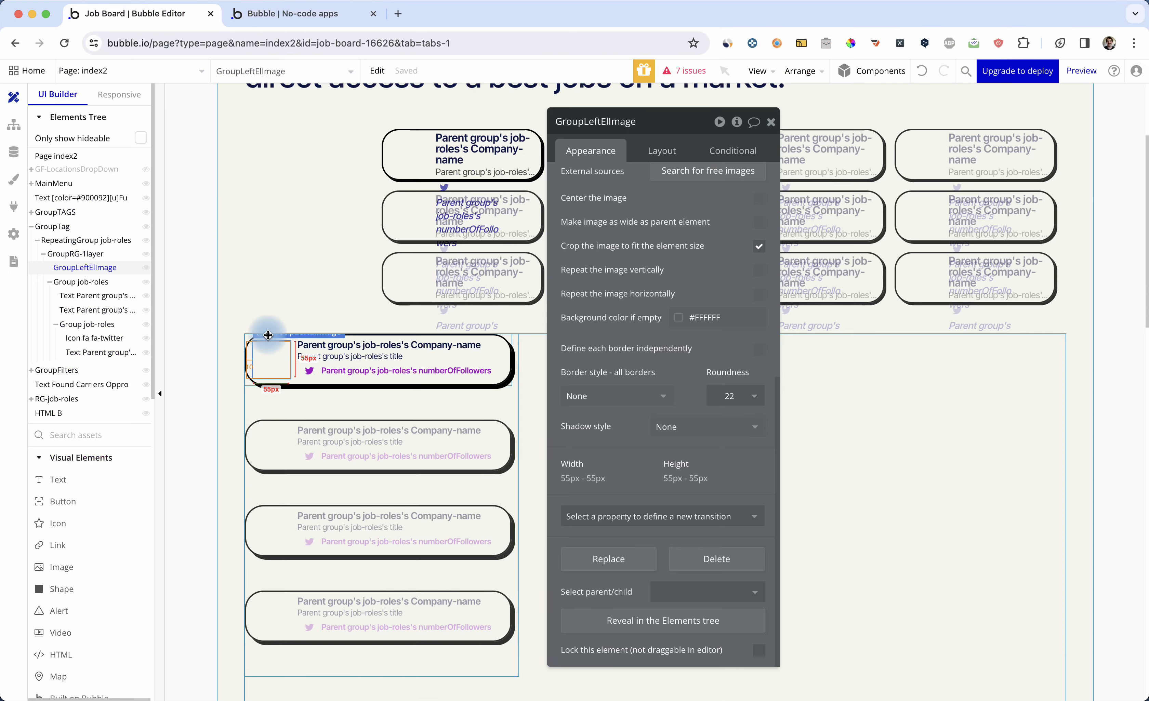
scroll(629, 239, up, 8)
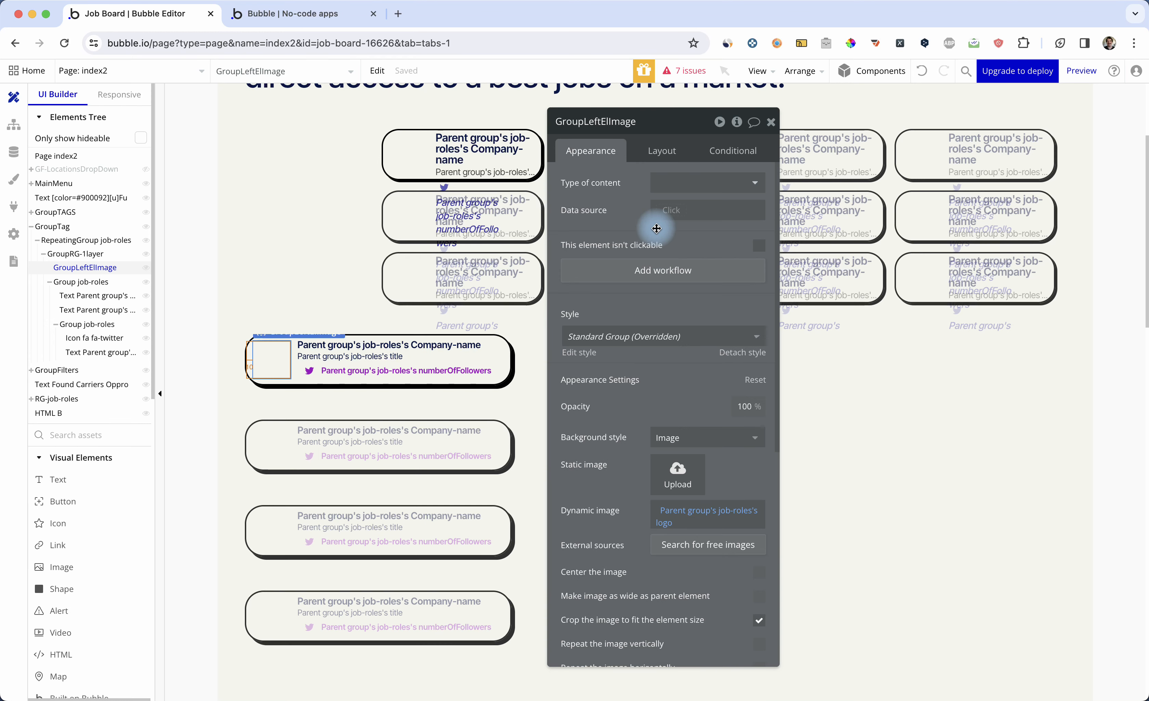
scroll(379, 412, down, 1)
drag(667, 117, 813, 117)
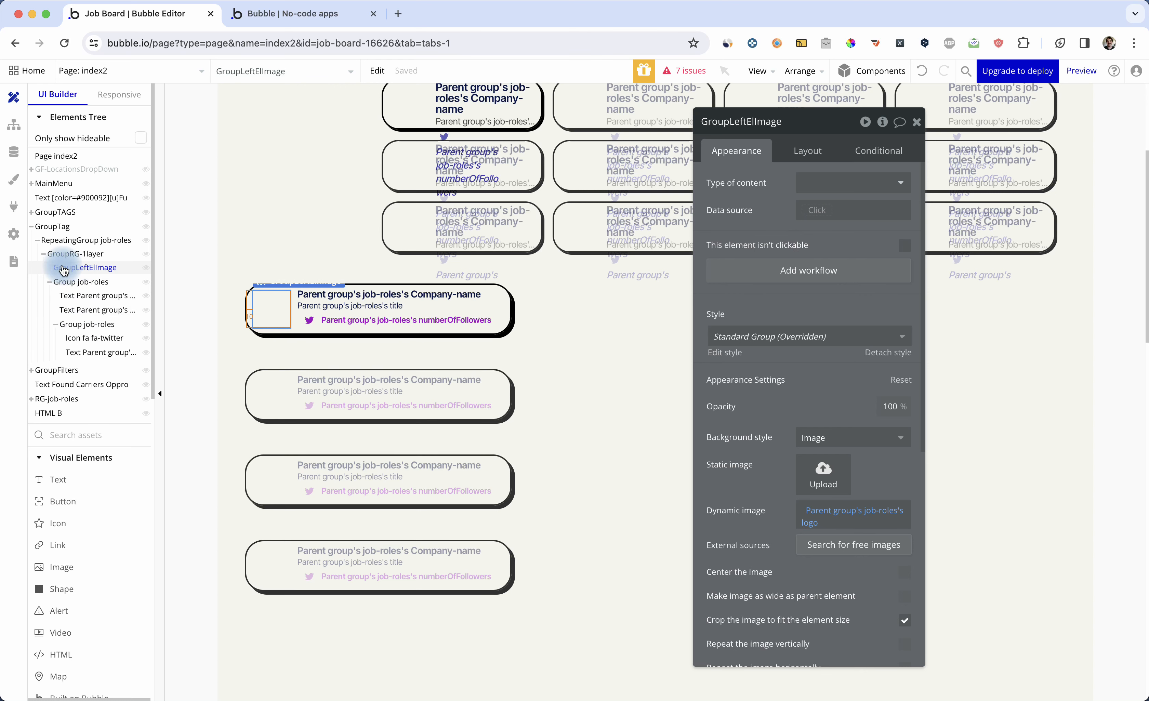
click(67, 238)
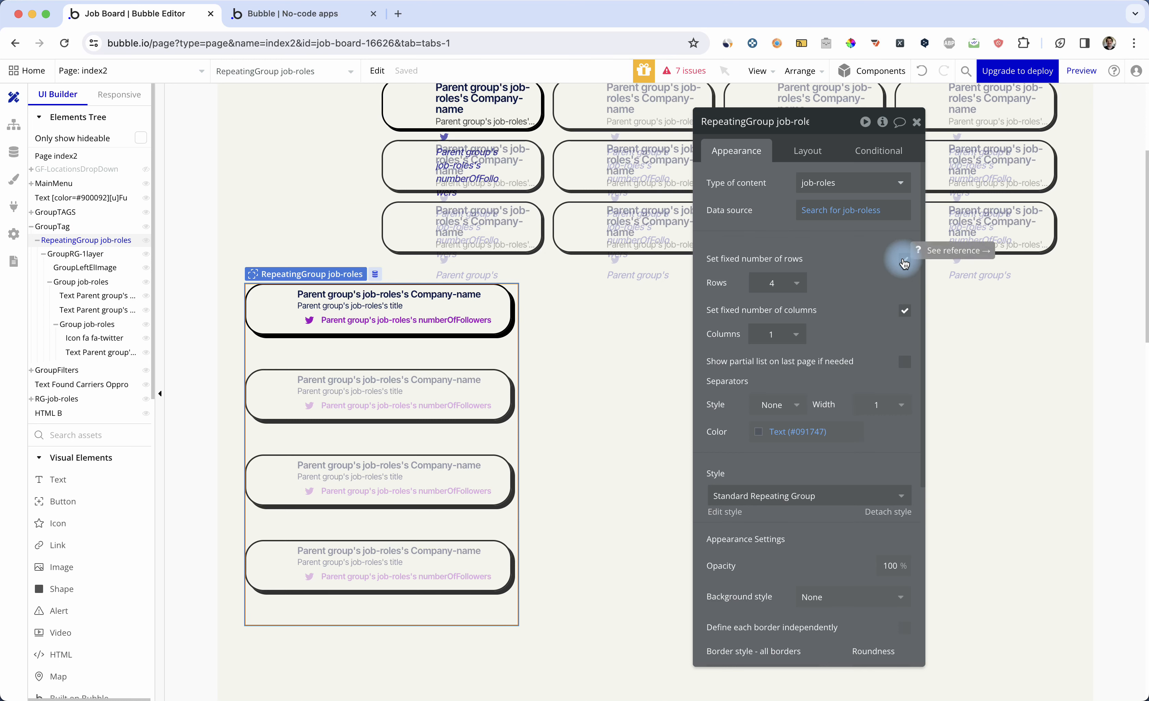
click(904, 261)
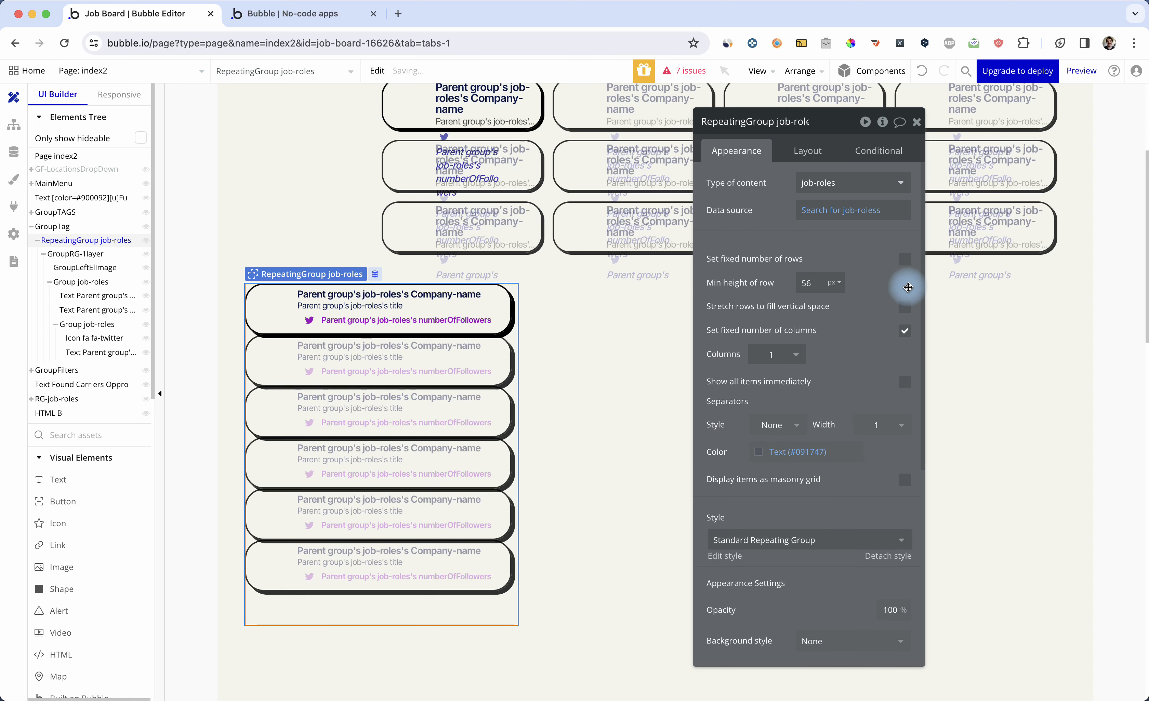
click(907, 335)
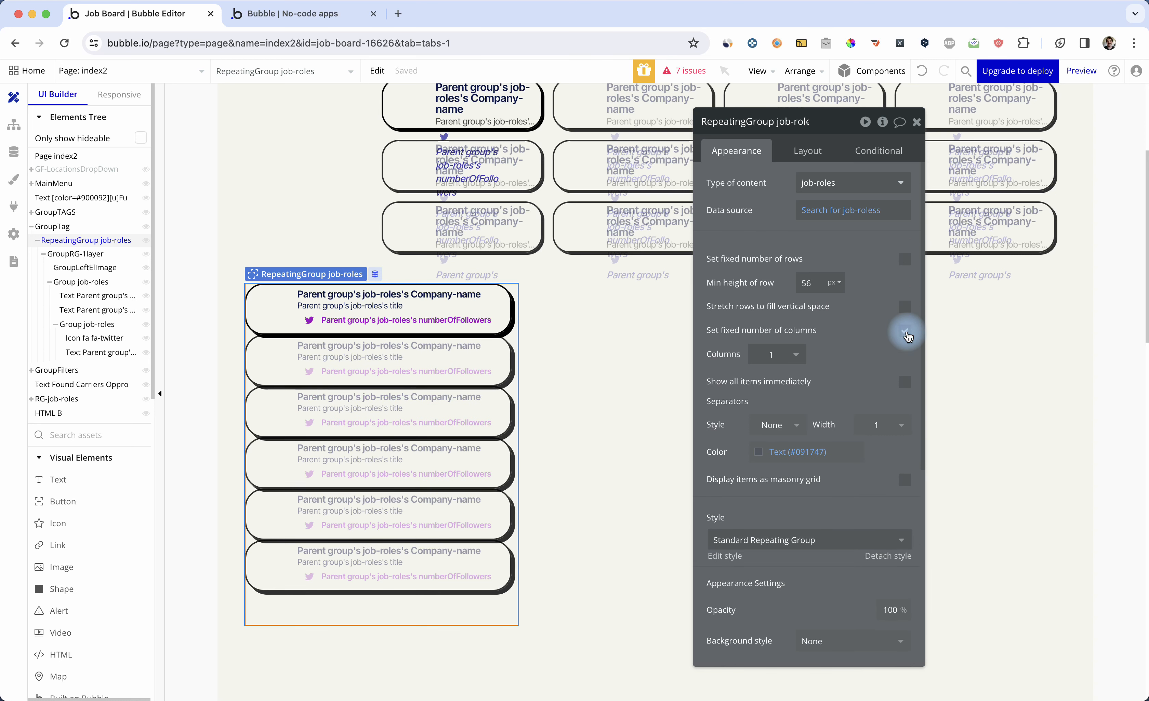
click(422, 456)
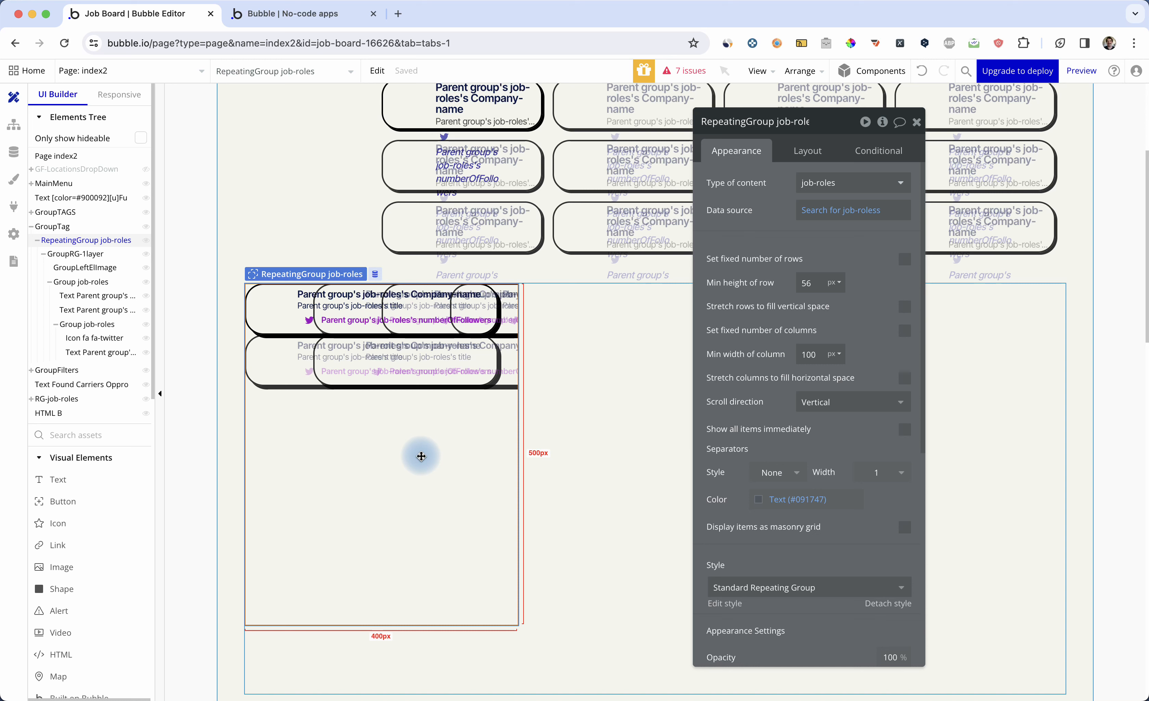
Step: Set the scroll direction of RepeatingGroup job-roles to Wrapped horizontally
click(843, 405)
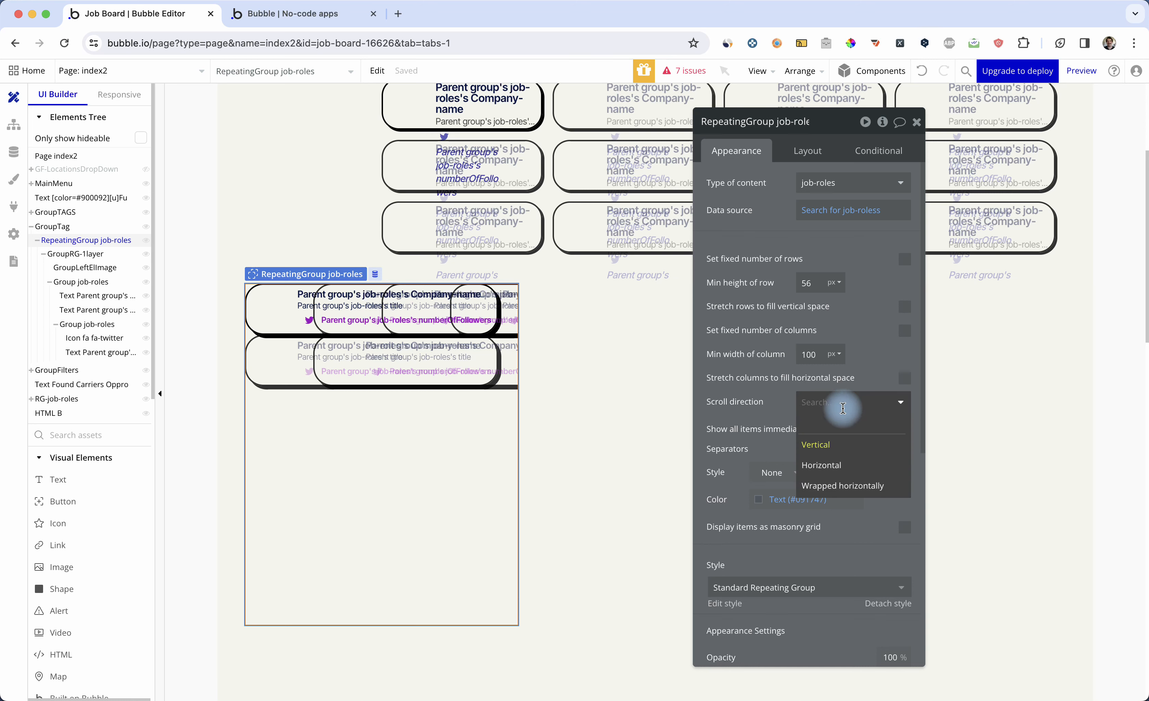
click(822, 484)
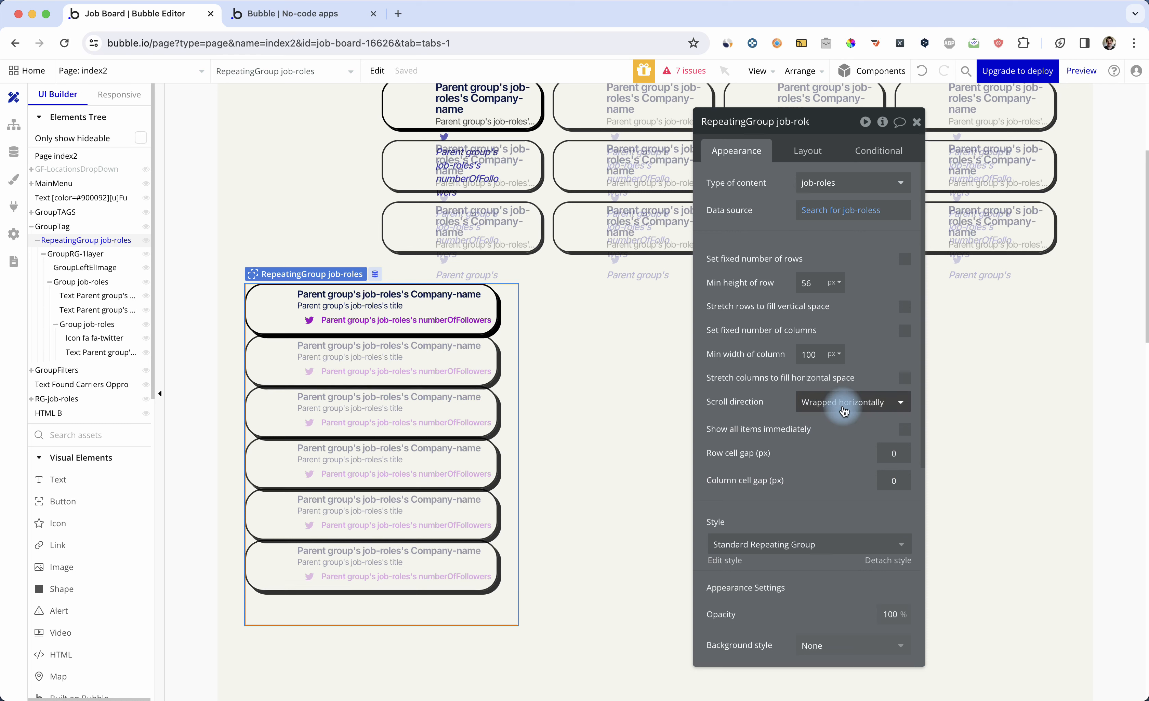
click(894, 454)
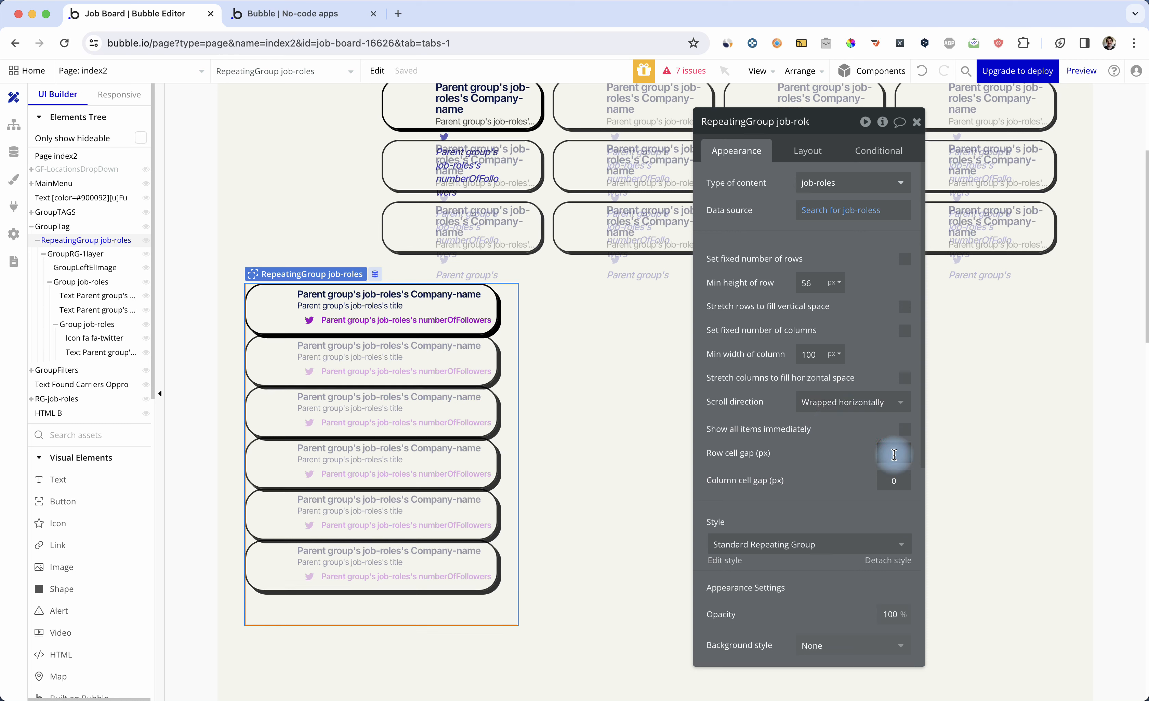
drag(894, 454, 878, 464)
click(479, 614)
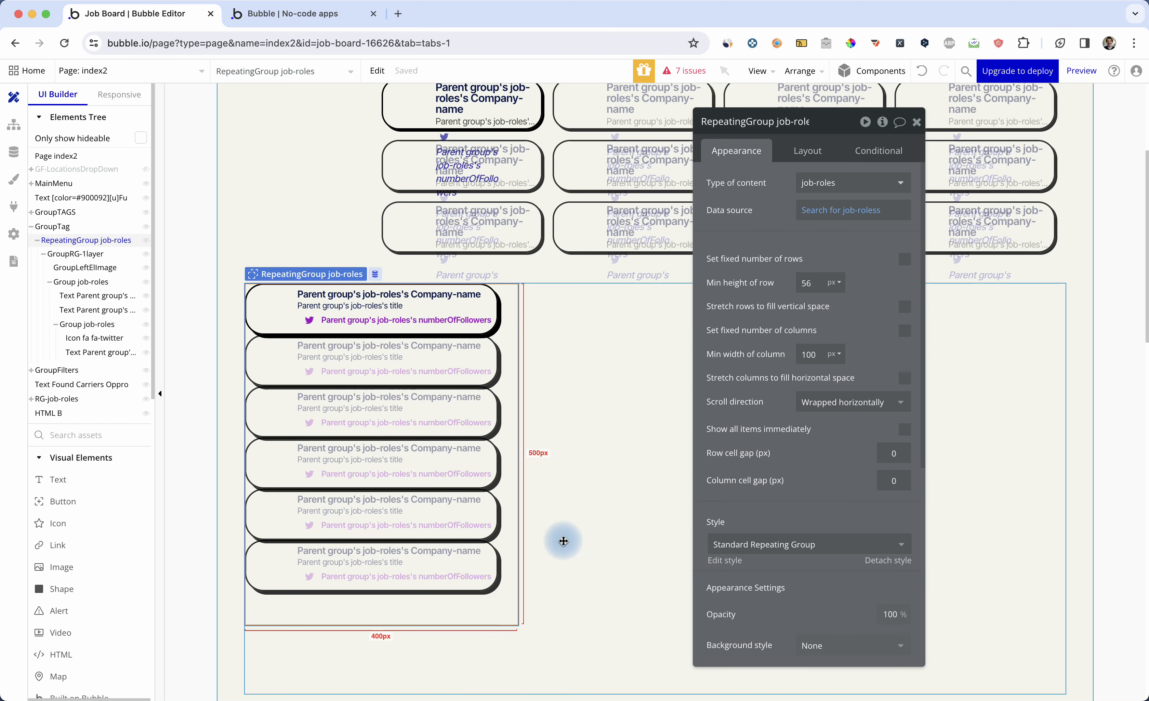
Step: Set the minimum width of RepeatingGroup job-roles to 300 px and its maximum width to 1200 px
drag(837, 134, 874, 137)
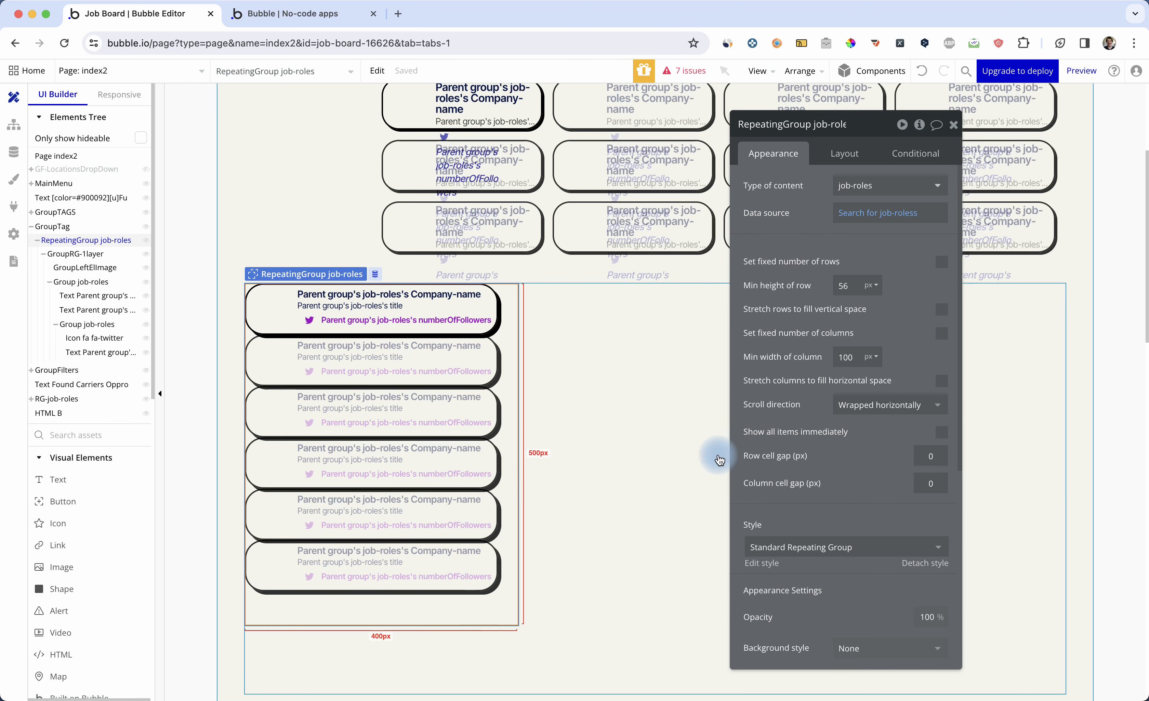
drag(831, 172, 831, 173)
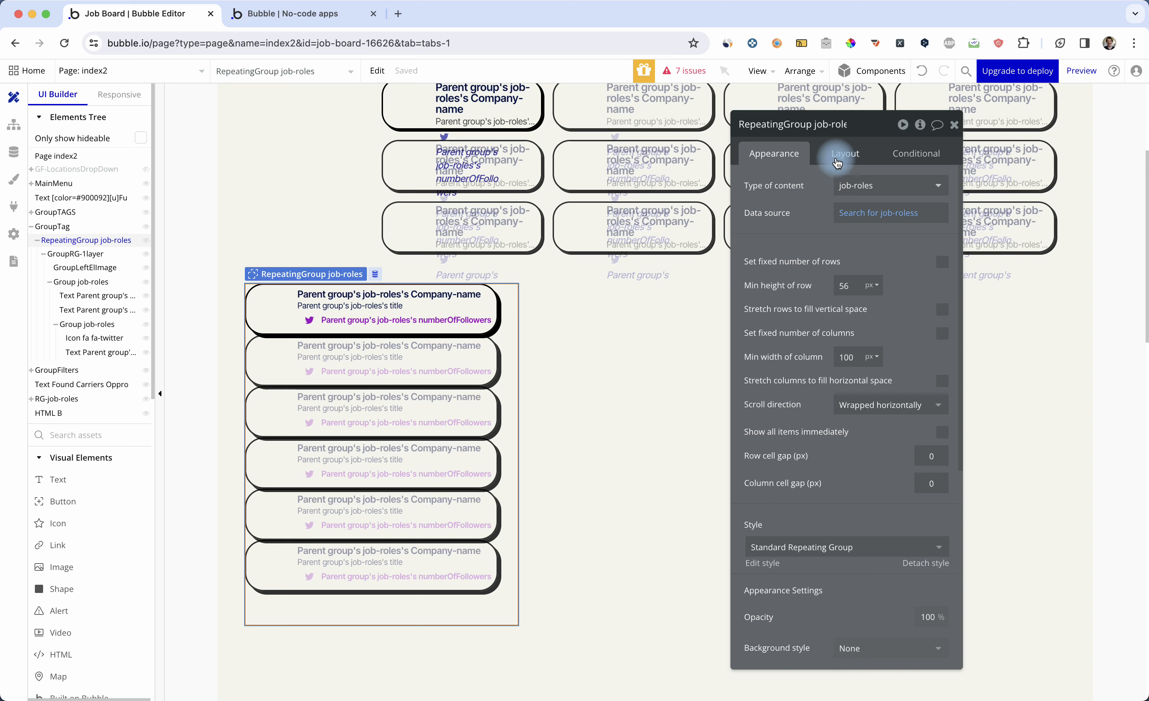
click(837, 161)
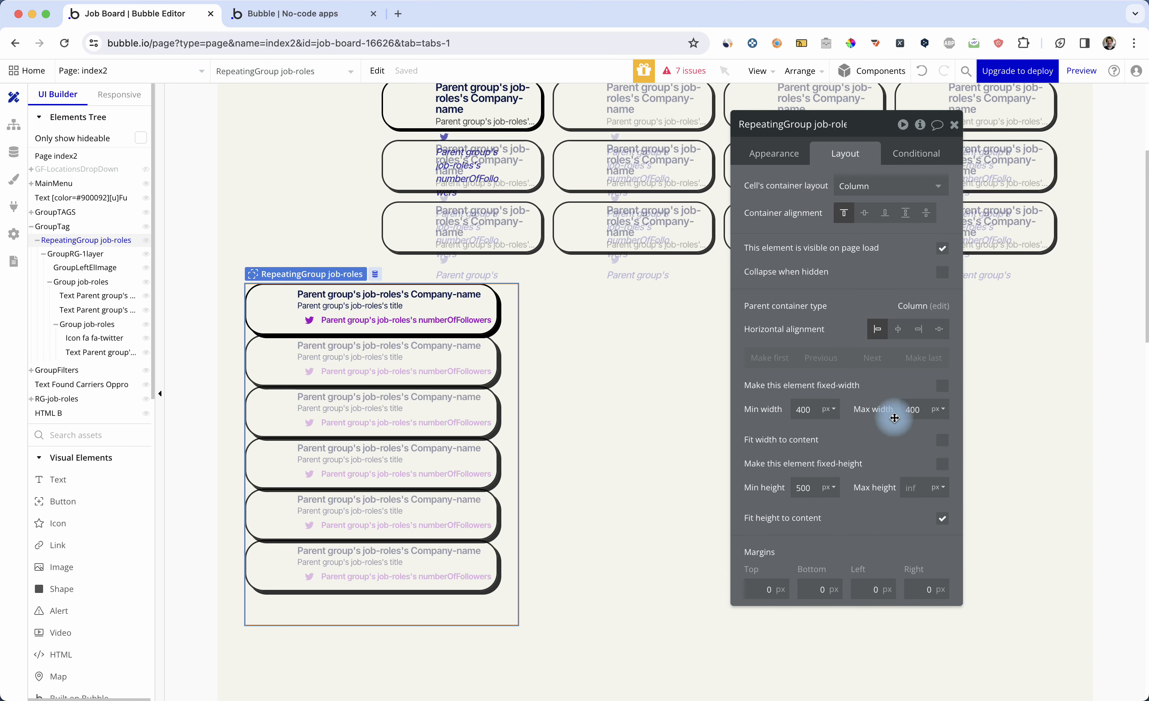
click(915, 408)
text(12)
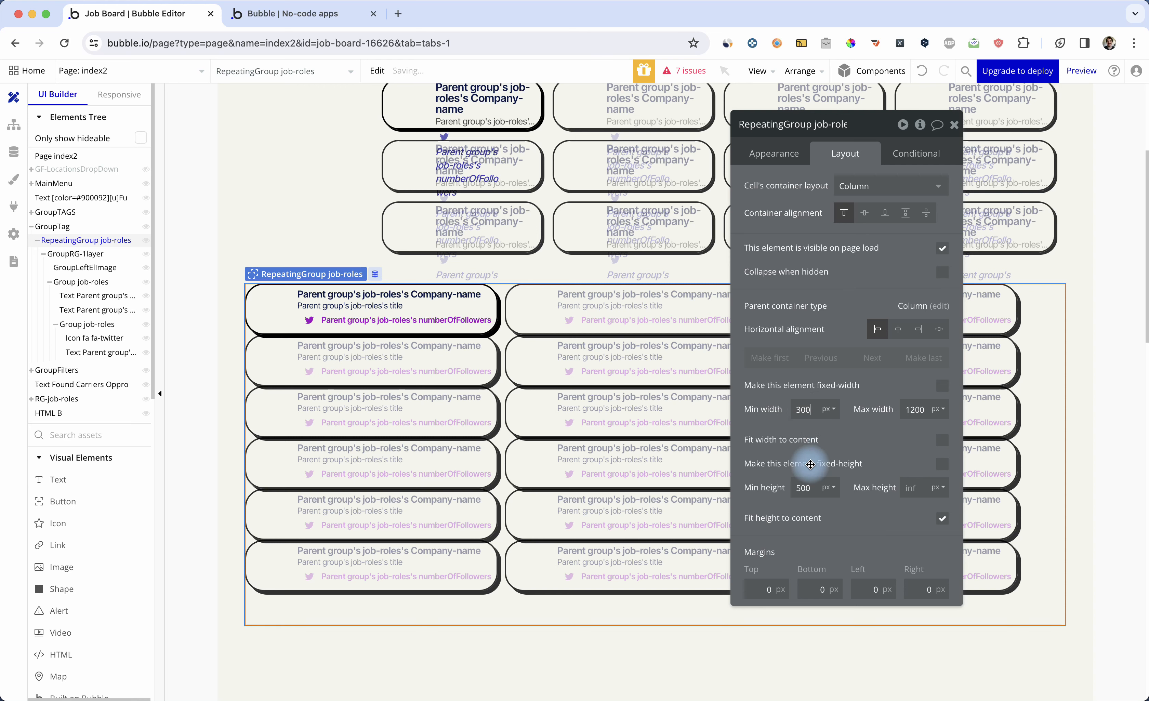
click(810, 489)
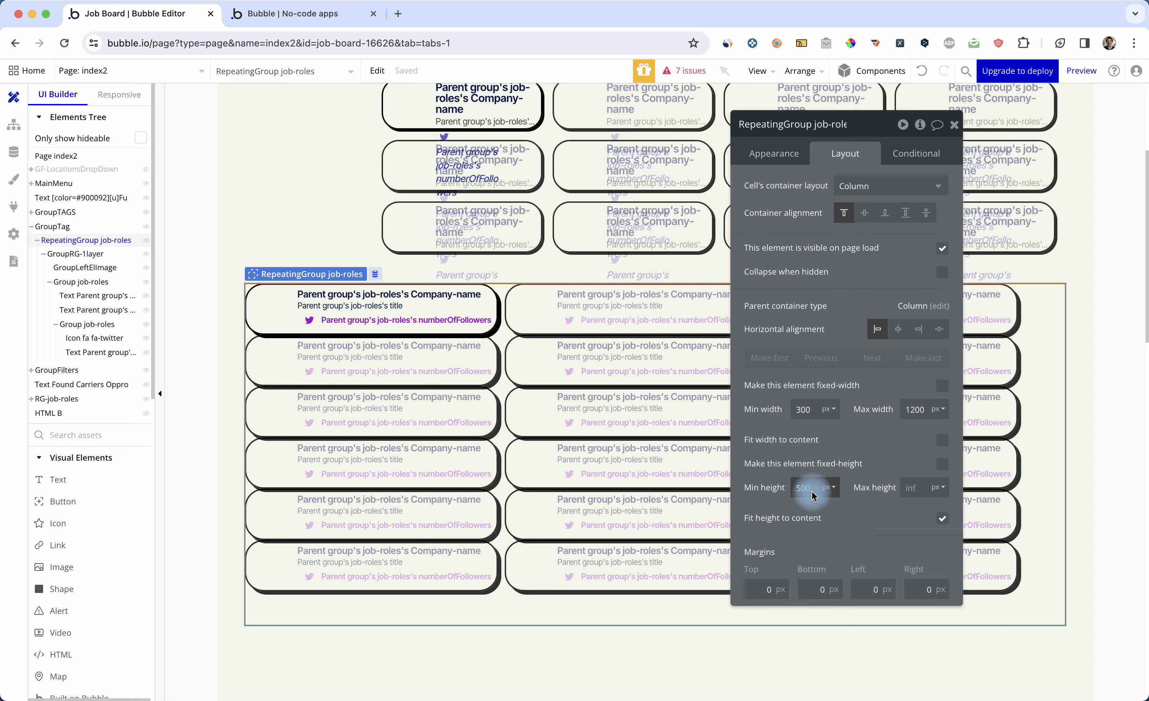
Step: Reload the page preview and examine how the new job cards wrap and how closely their rows sit
key(ctrl+Tab)
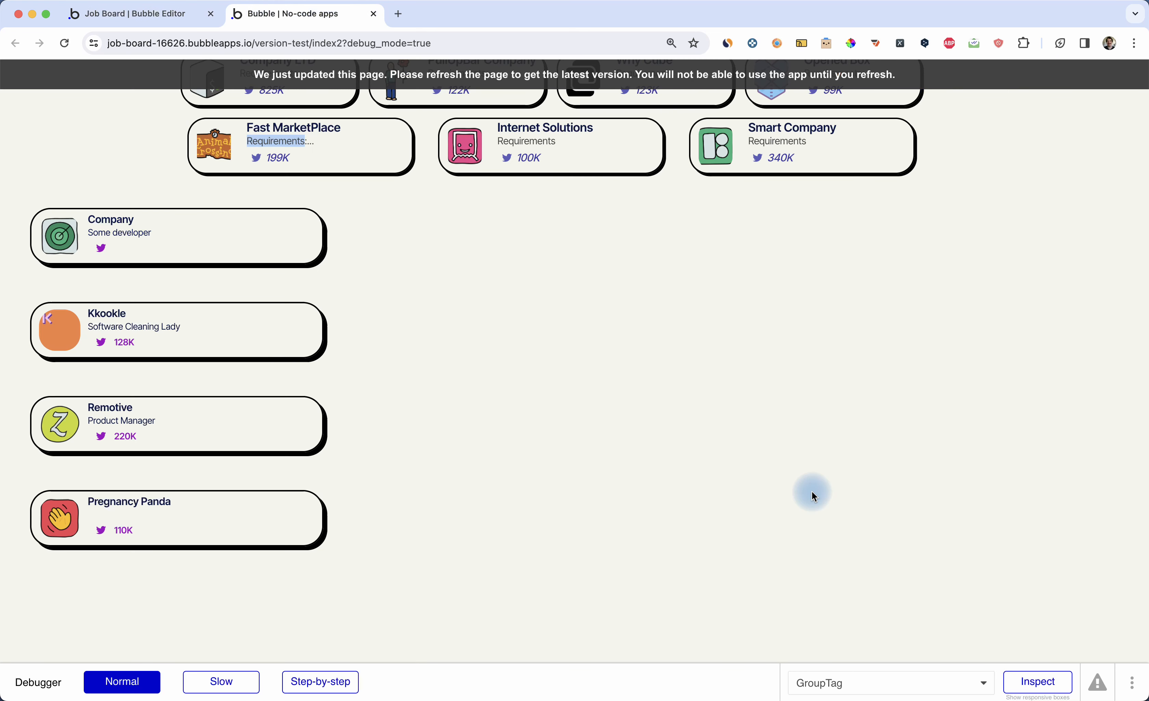
key(super+r)
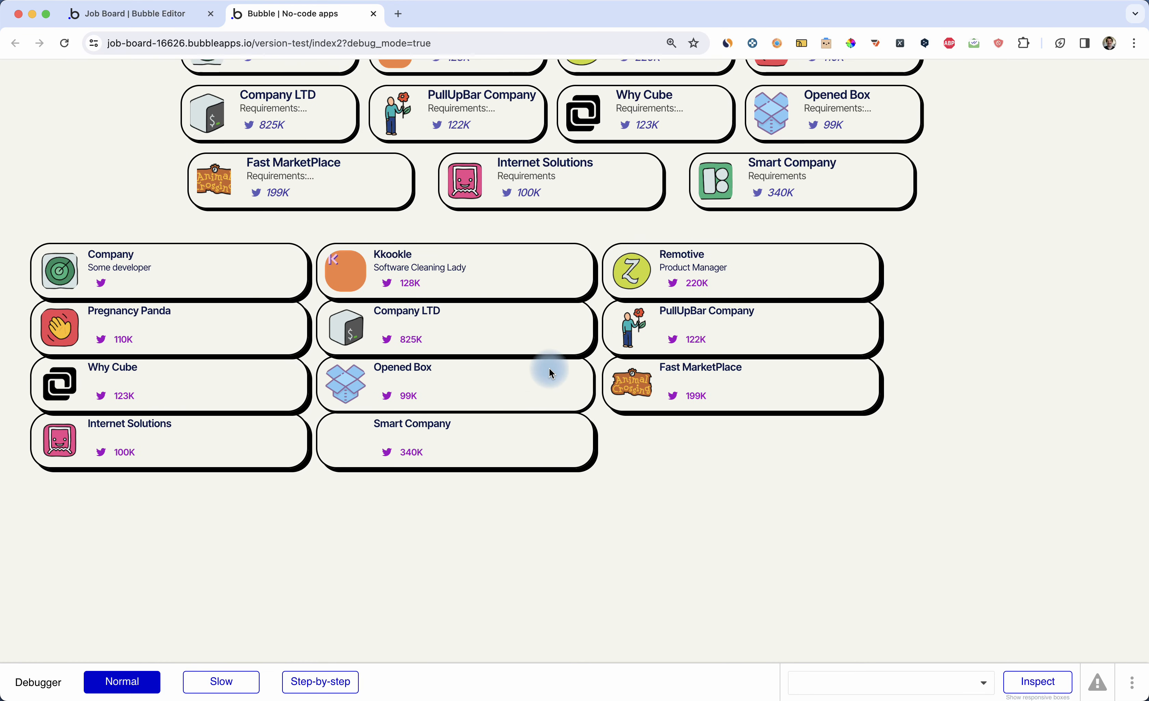
scroll(551, 373, up, 3)
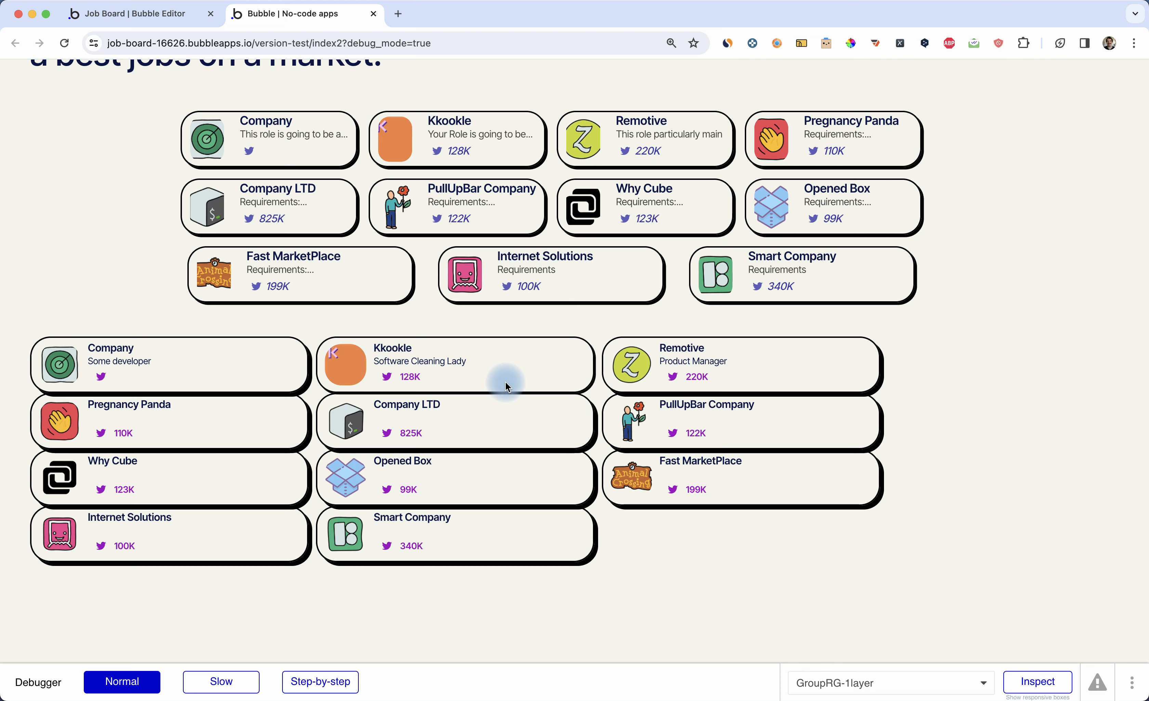
Step: Set both the row cell gap and the column cell gap of RepeatingGroup job-roles to 15 px
key(super+alt+Left)
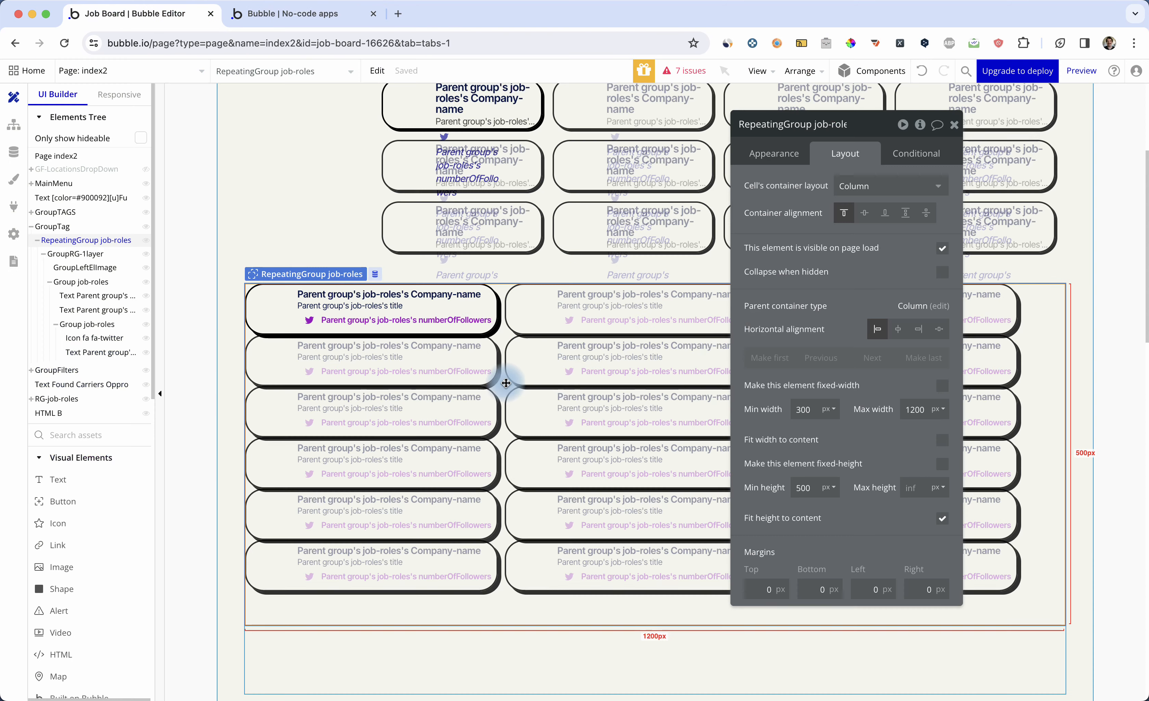
click(794, 158)
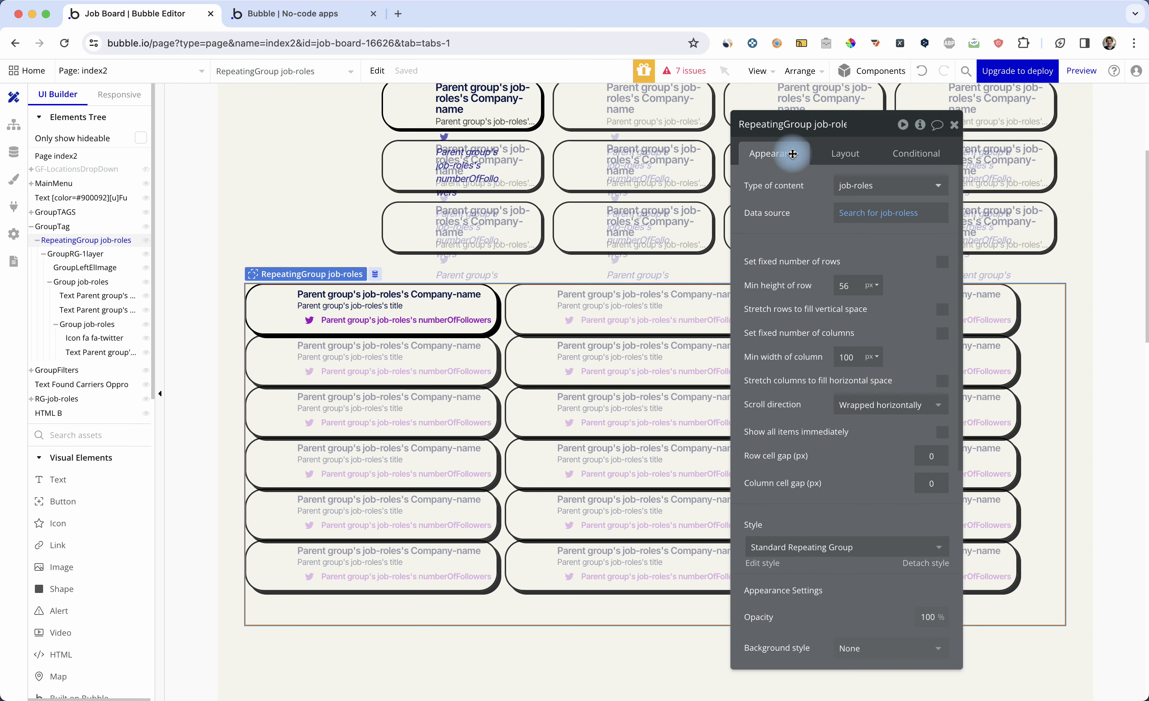
click(836, 156)
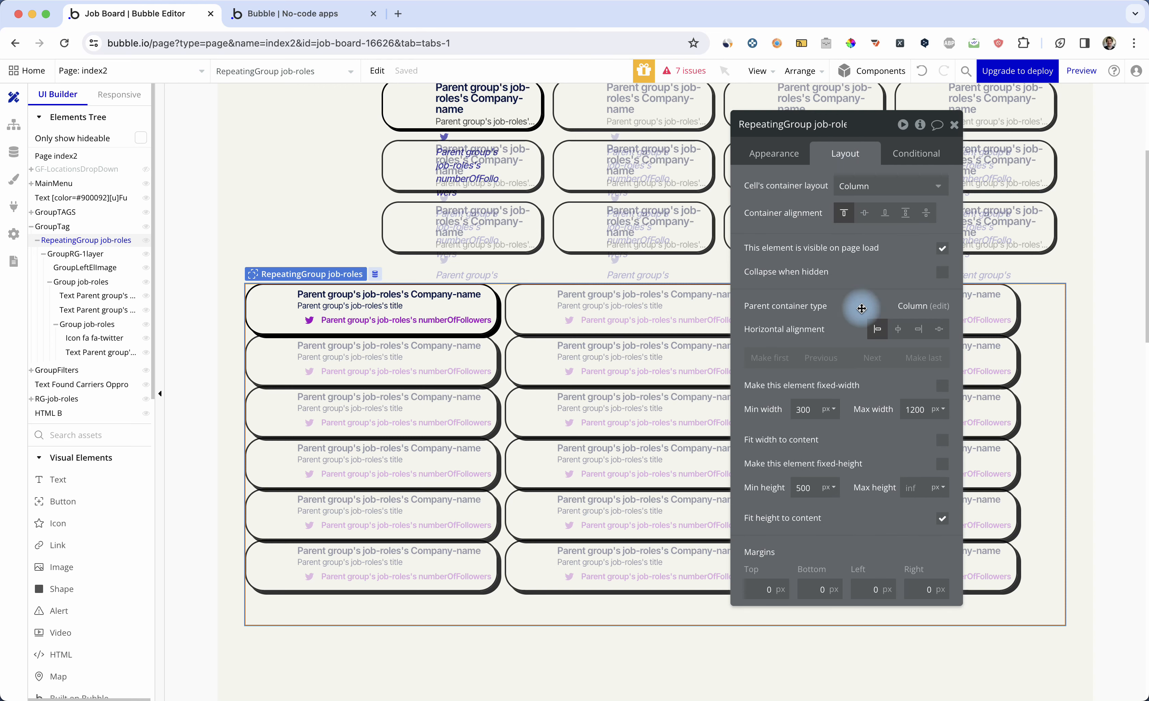
click(793, 160)
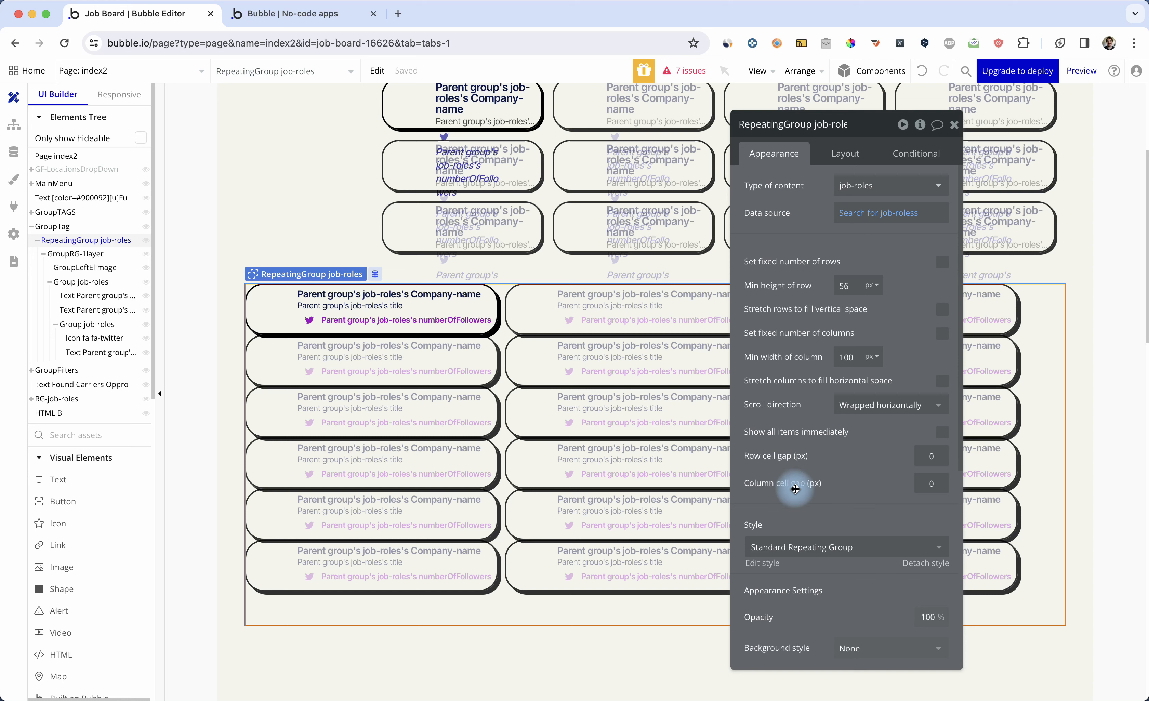
key(Return)
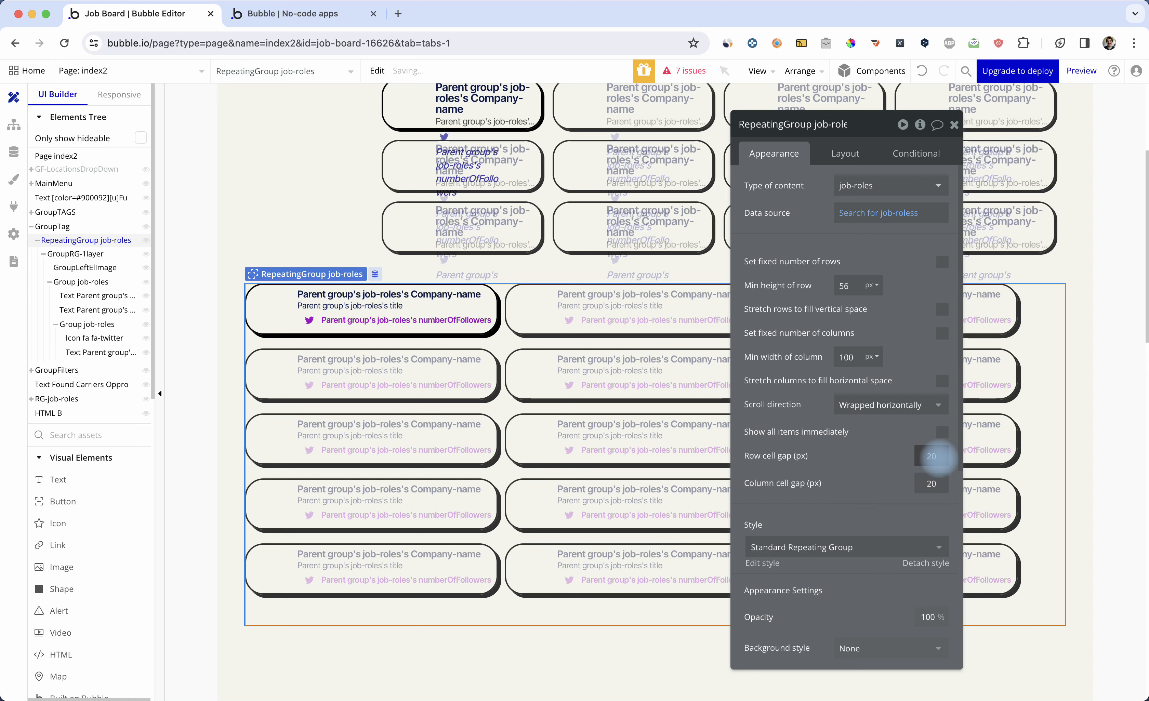
click(934, 457)
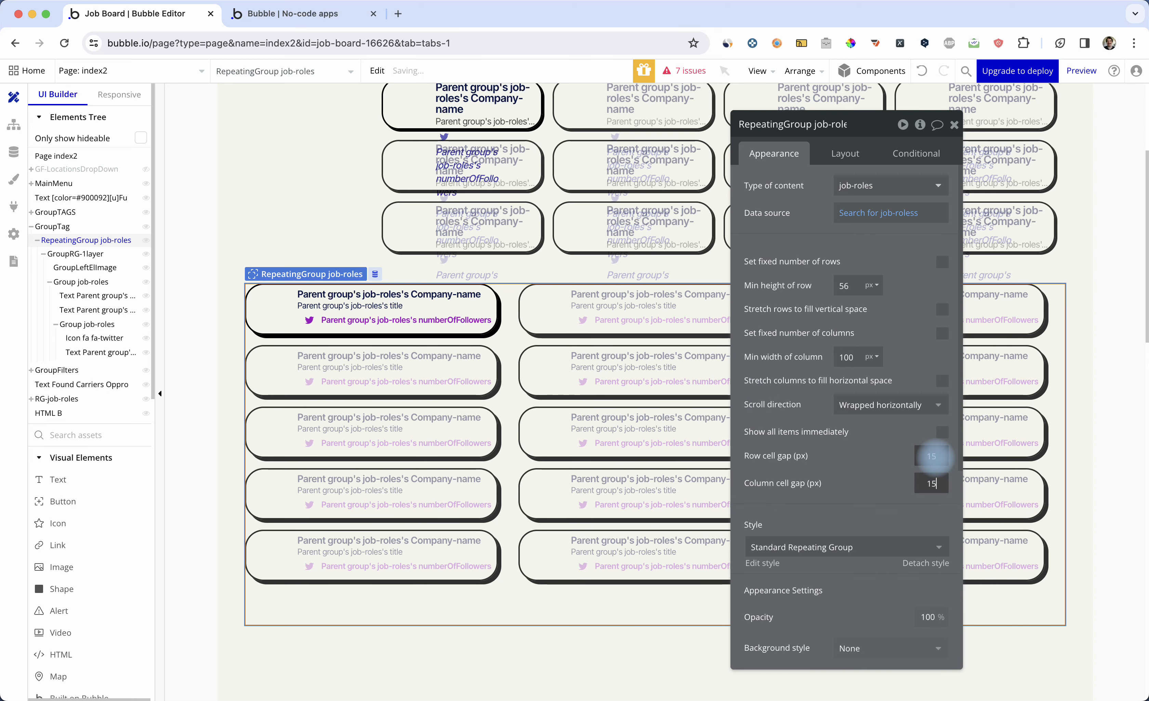
text(15)
key(Return)
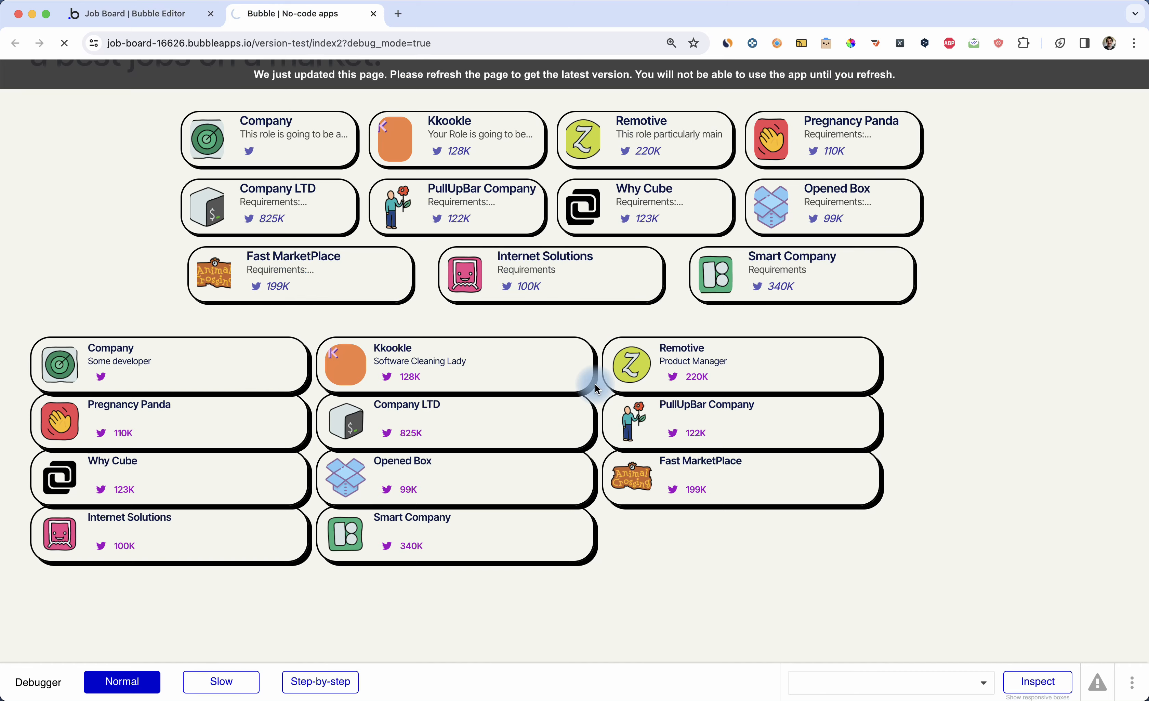
Step: Reload the page preview and measure the horizontal gap between the new Company and Kkookle cards up close
key(super+r)
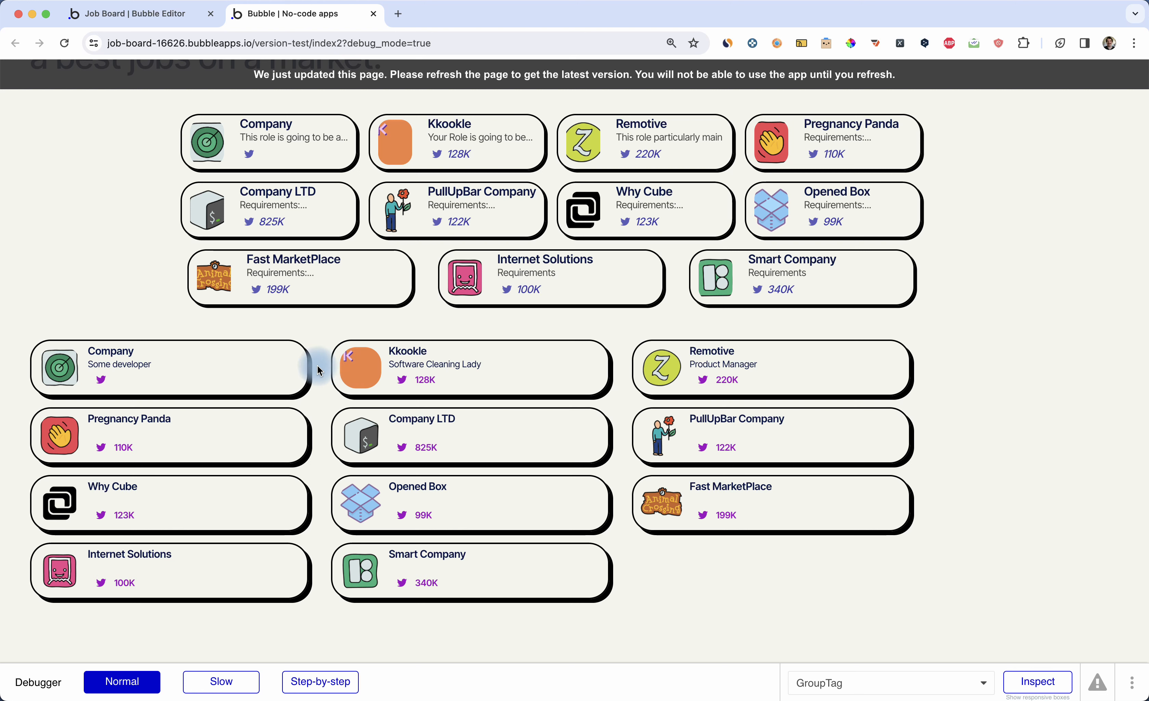
key(super+shift+4)
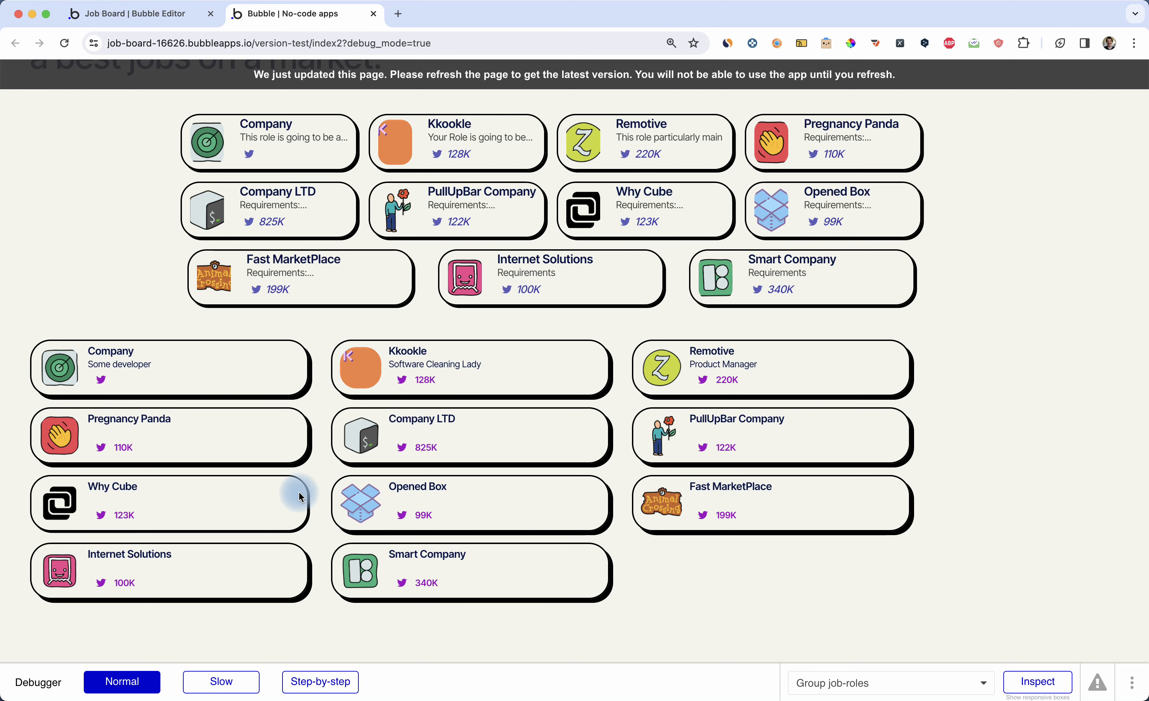
scroll(316, 383, up, 5)
scroll(316, 382, up, 3)
key(super+shift+4)
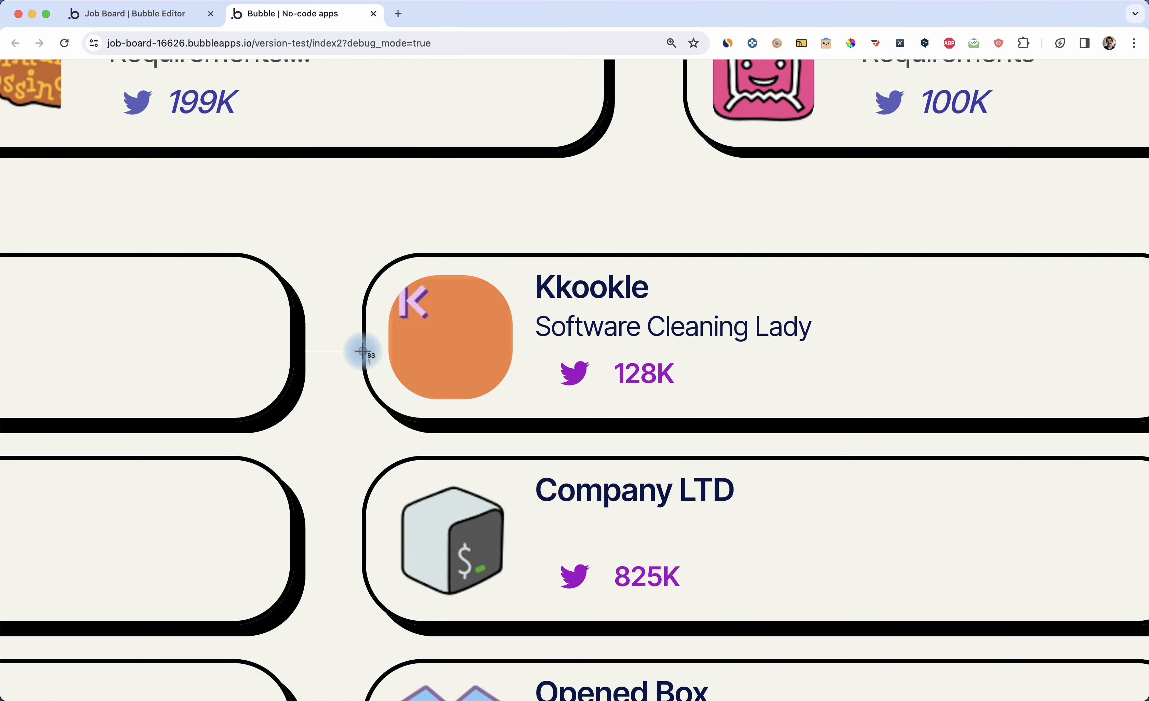
key(Escape)
scroll(342, 351, down, 5)
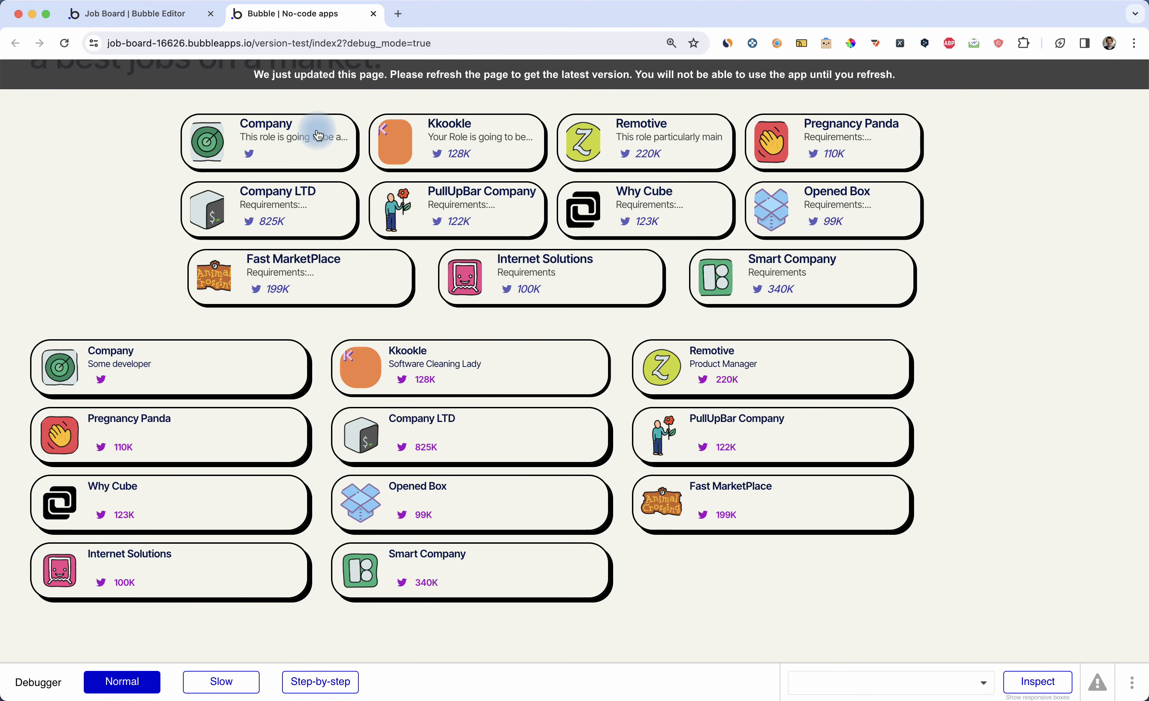
Step: Center both the container alignment and the horizontal alignment of RepeatingGroup job-roles and set its minimum width to 200 px
key(ctrl+shift+Tab)
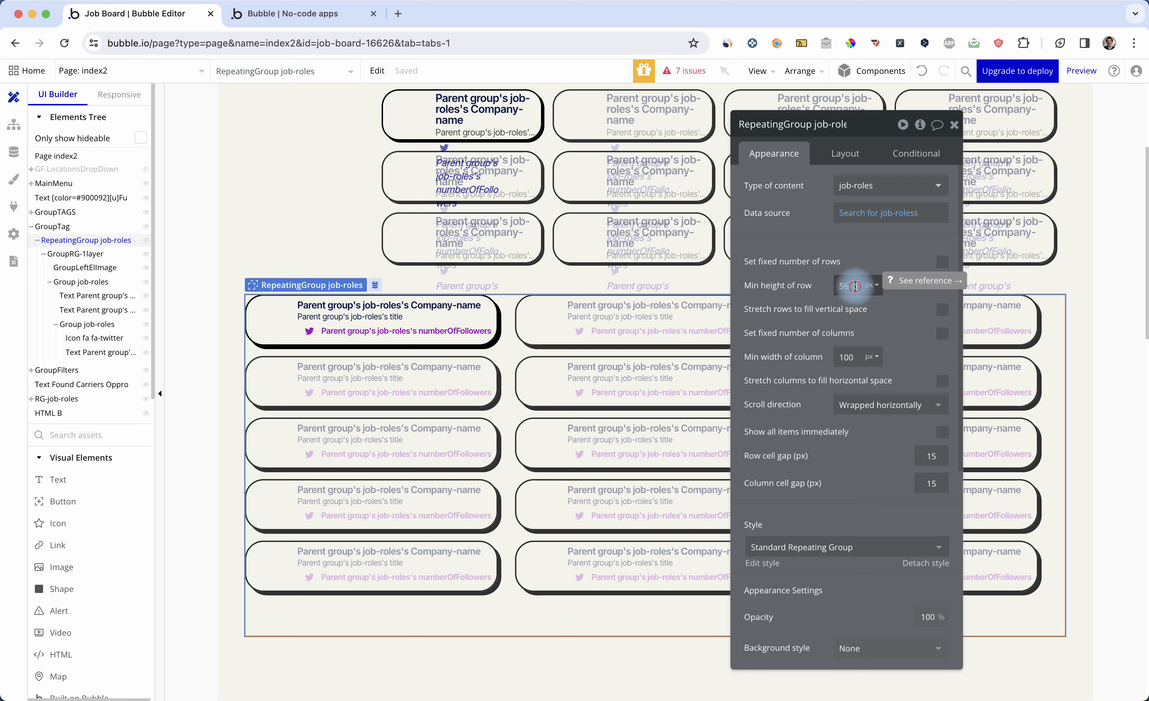
click(845, 156)
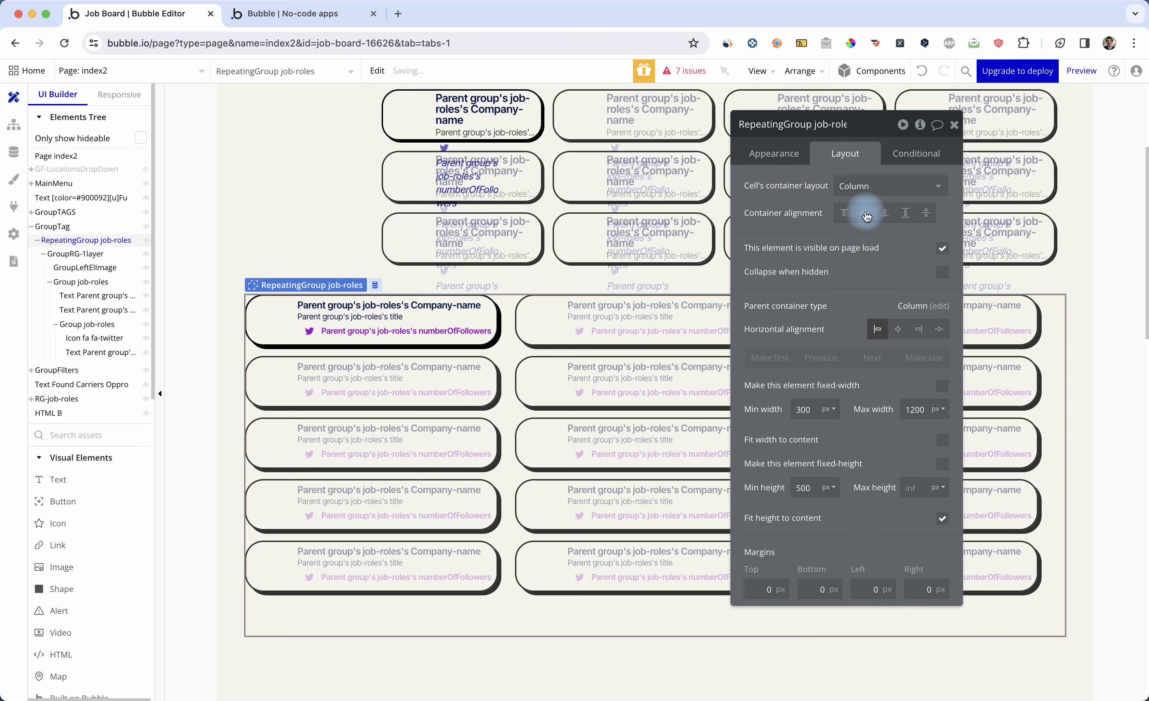
click(865, 213)
click(898, 329)
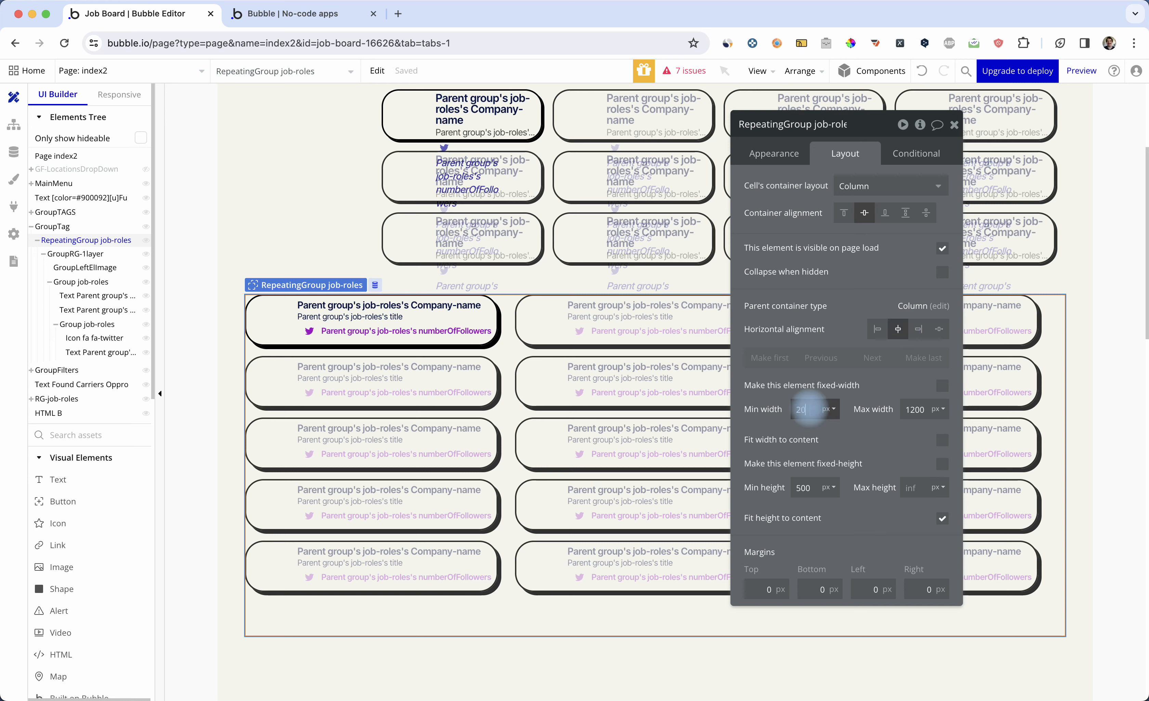
Step: Set GroupRG-1layer's minimum width to 300 px and center its horizontal and container alignment
click(80, 255)
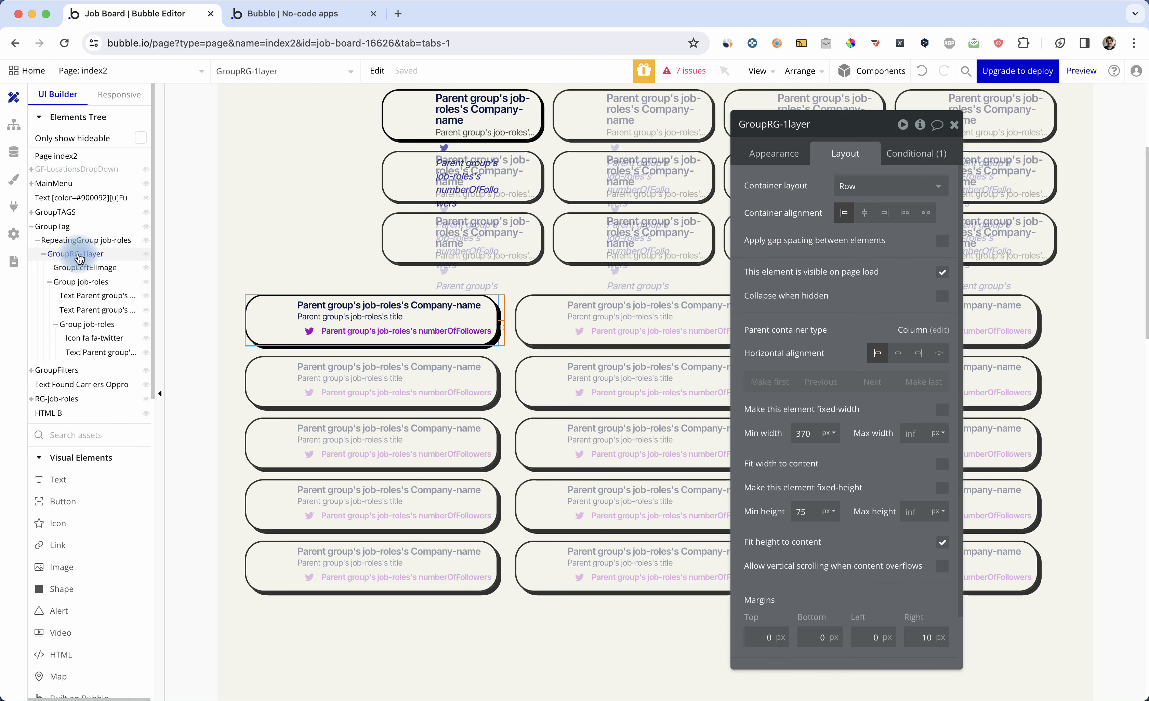
click(810, 432)
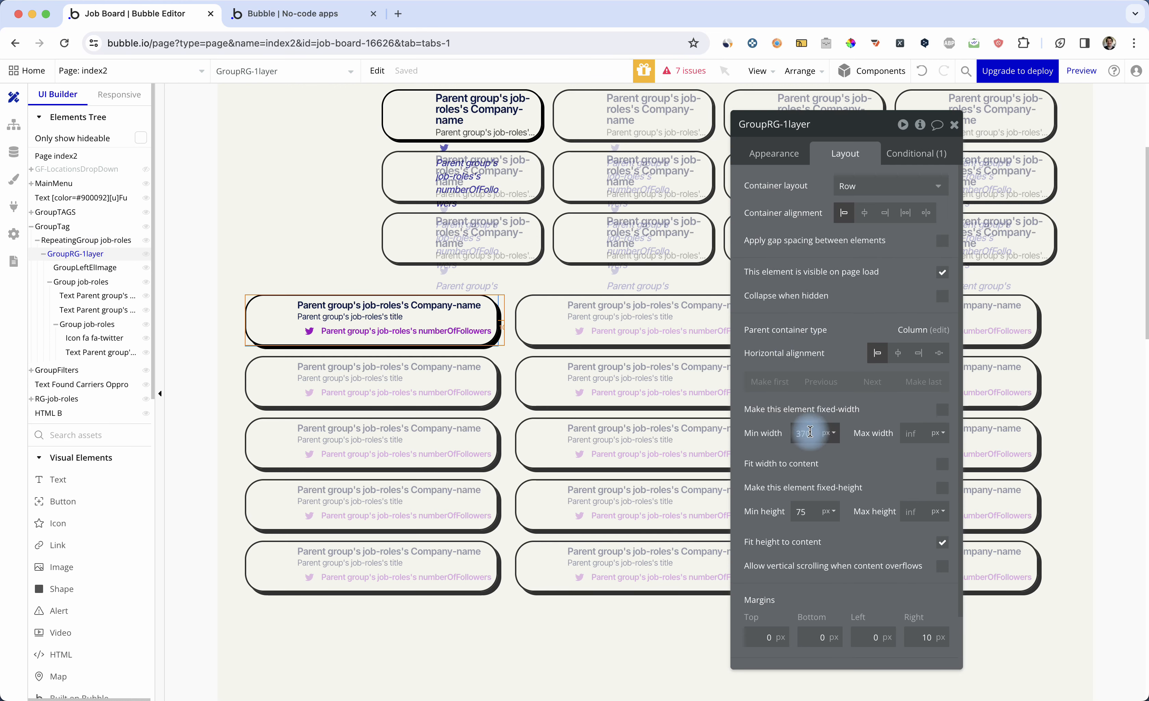
key(BackSpace)
key(BackSpace)
key(BackSpace)
text(30)
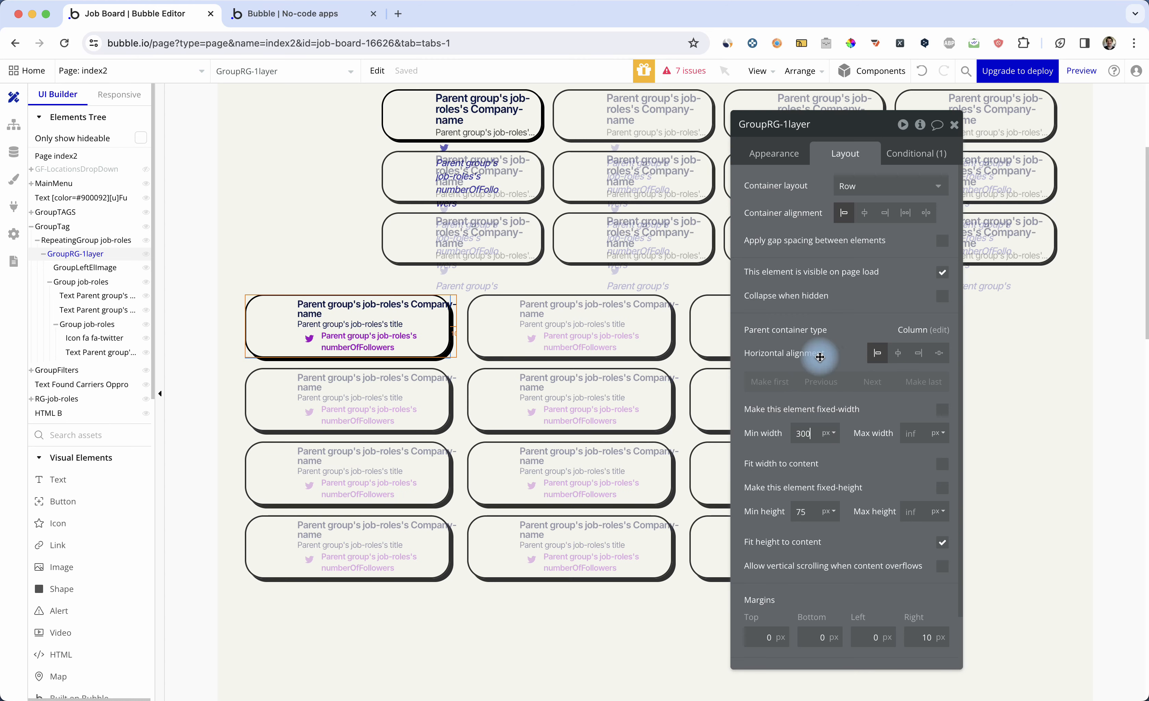
click(899, 354)
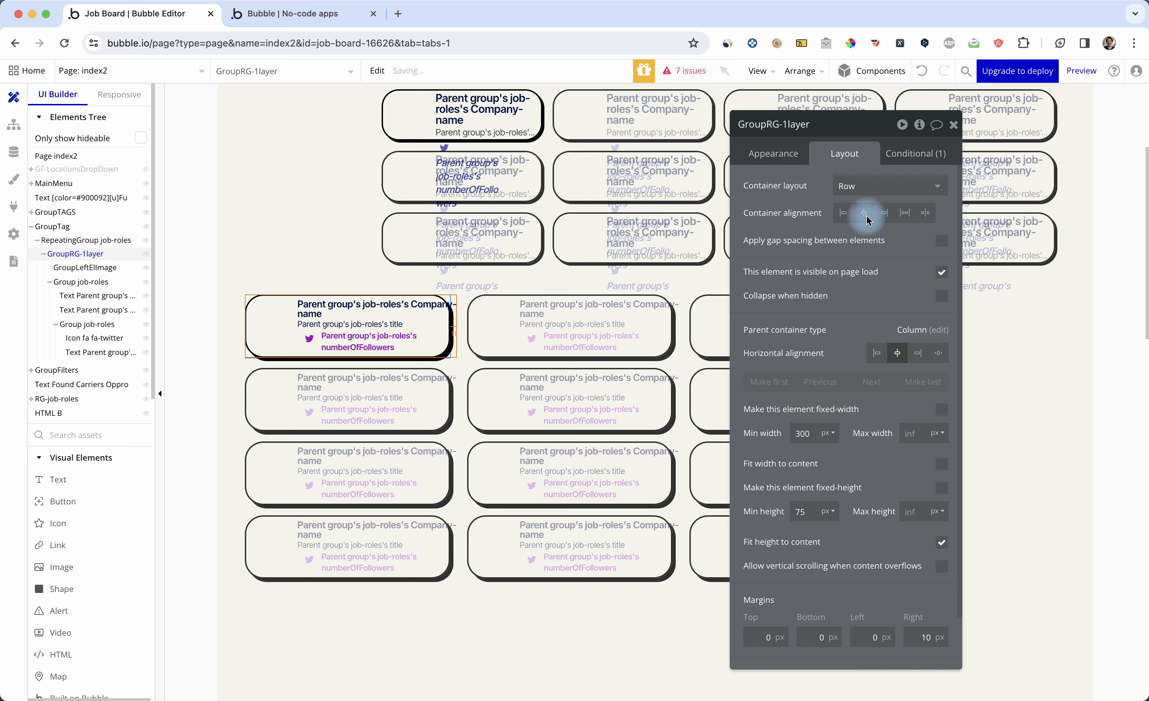
Step: Reload the page preview and examine how the narrower job cards line up with the original cards above
key(ctrl+Tab)
key(super+r)
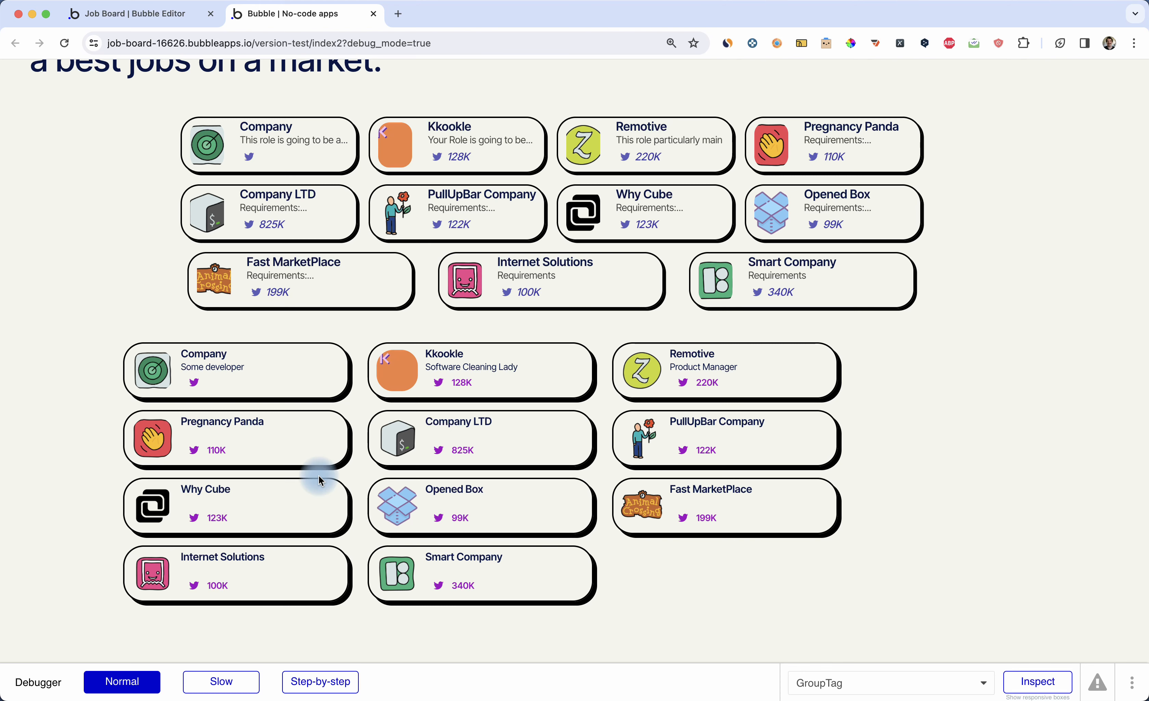
key(ctrl+Tab)
scroll(513, 422, down, 1)
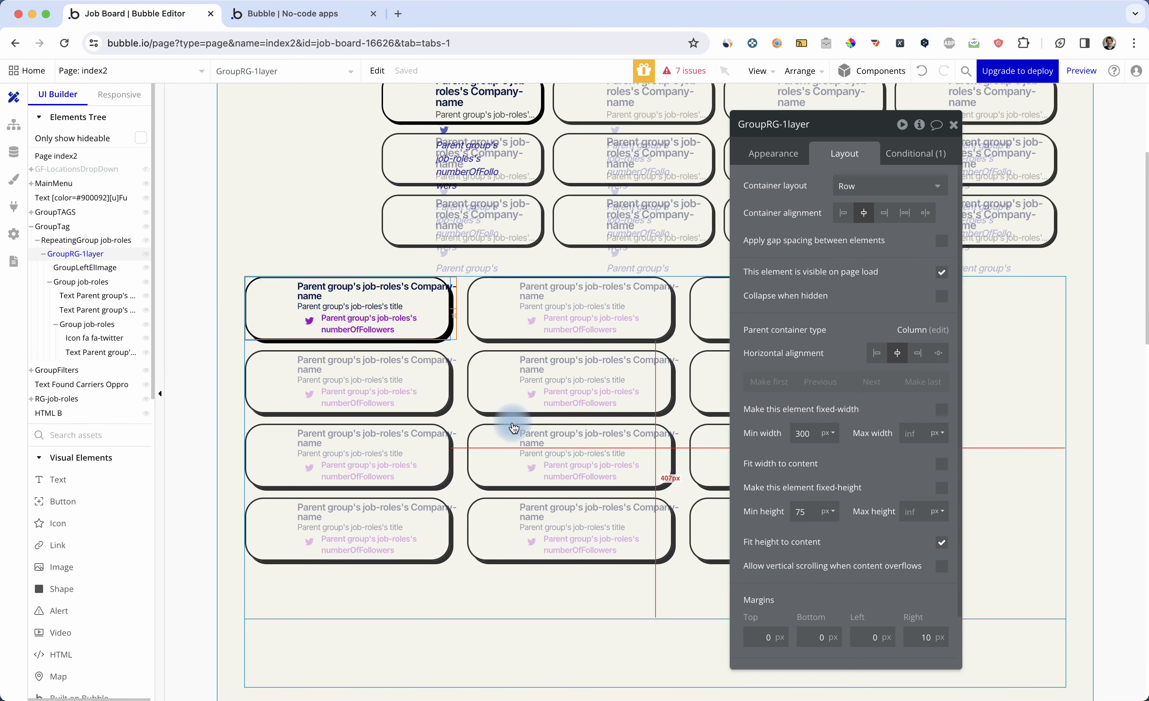
scroll(830, 213, down, 1)
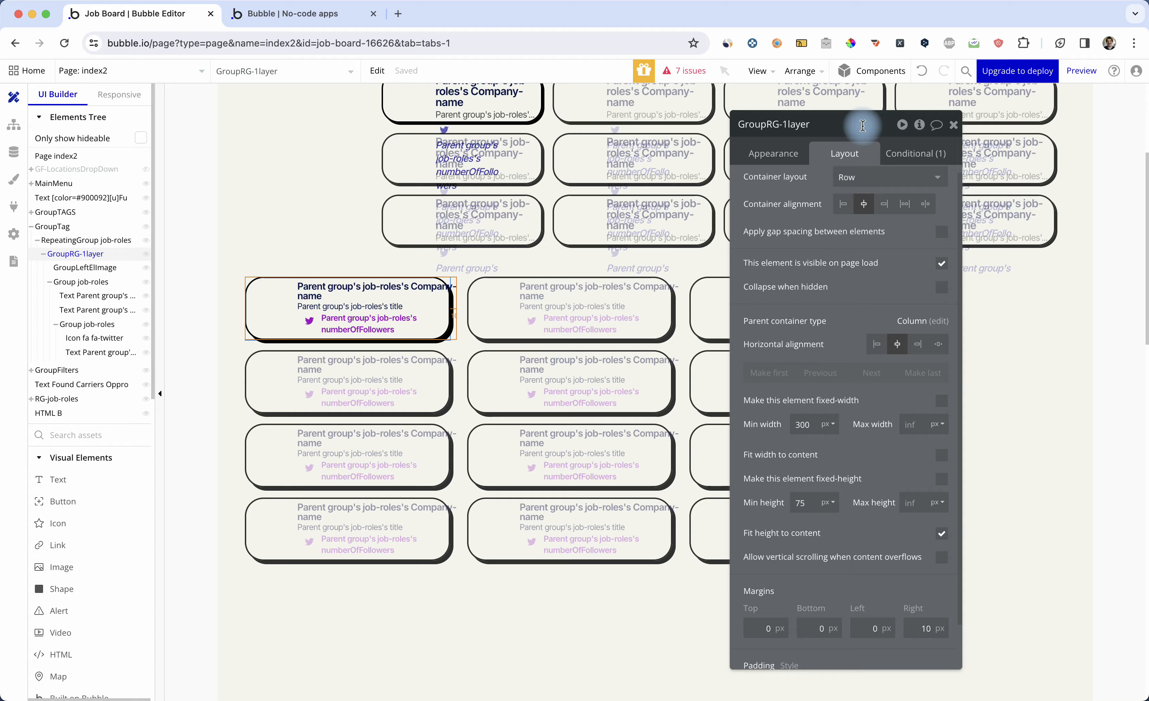
key(ctrl+Tab)
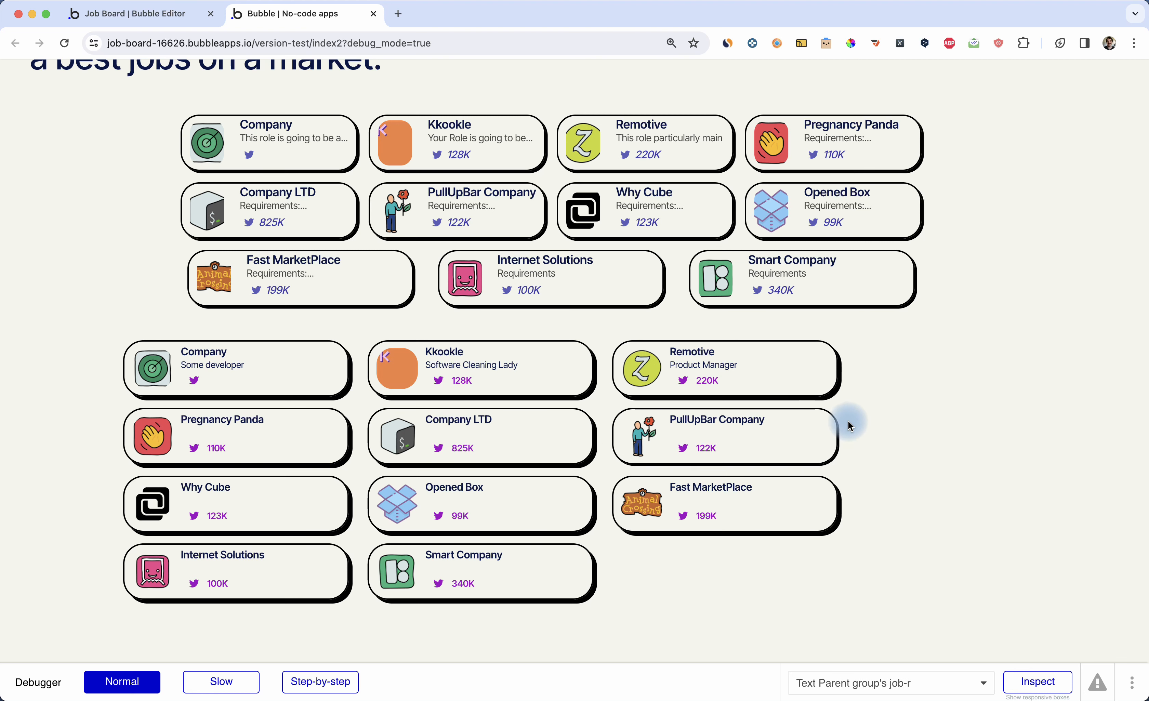
scroll(918, 481, down, 3)
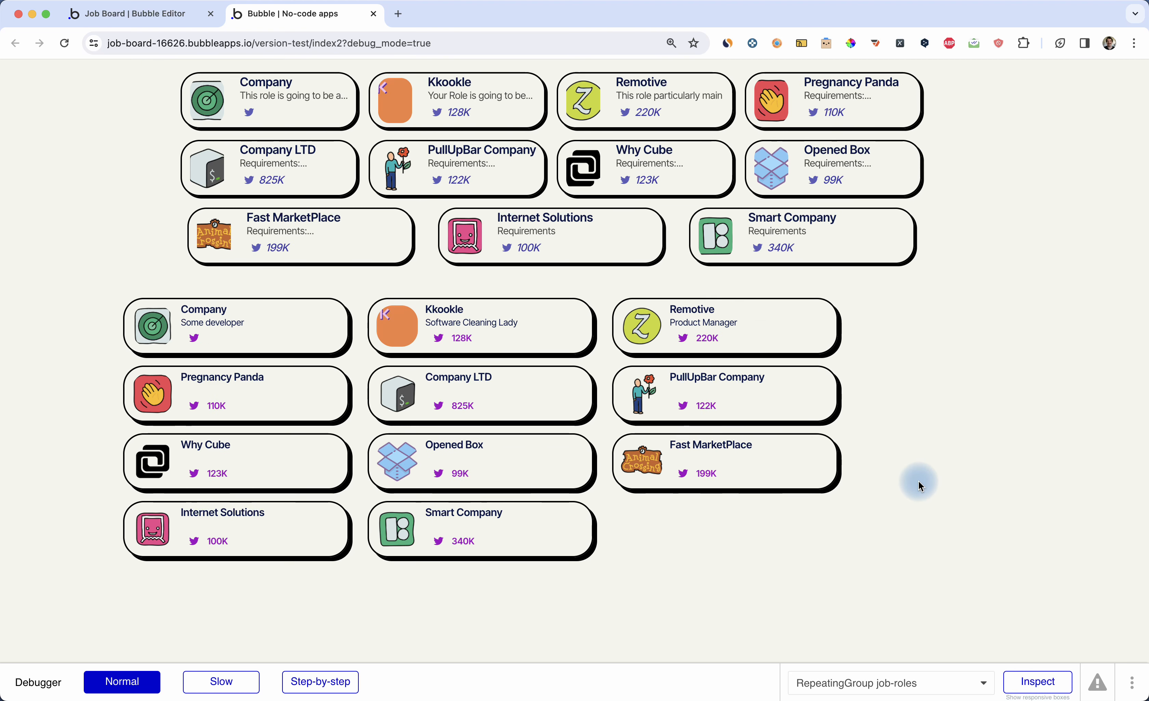
scroll(919, 482, up, 2)
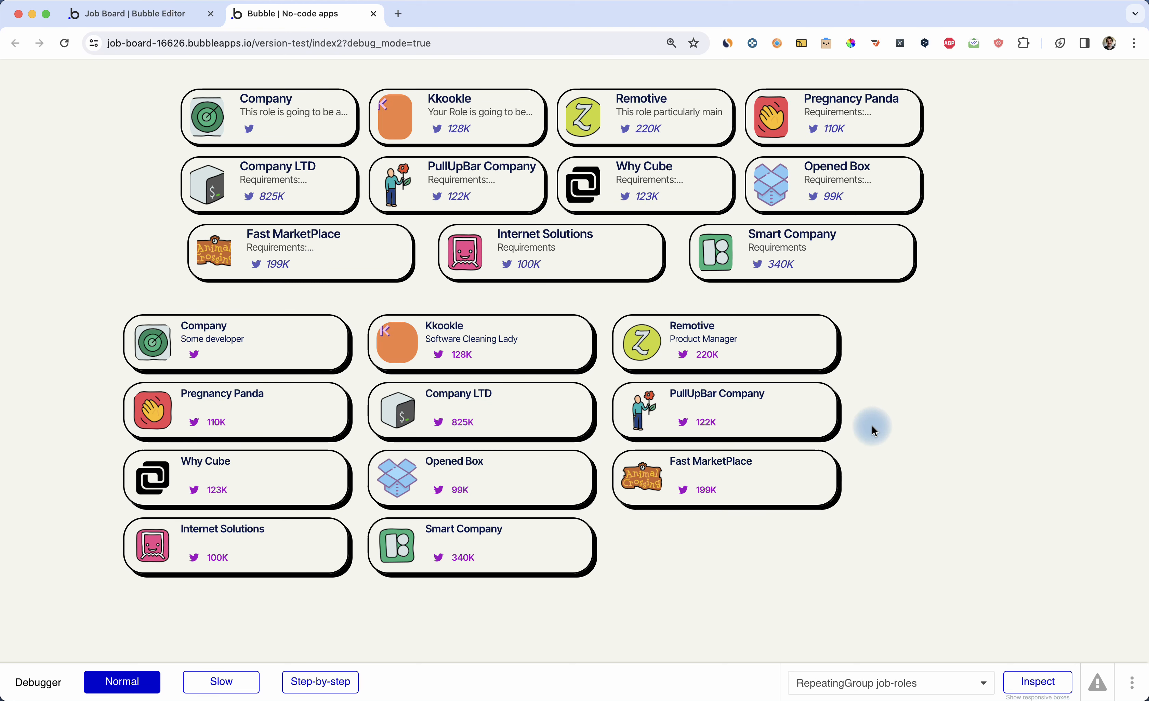
Step: Set the left margin of RepeatingGroup job-roles to 200 px
key(ctrl+shift+Tab)
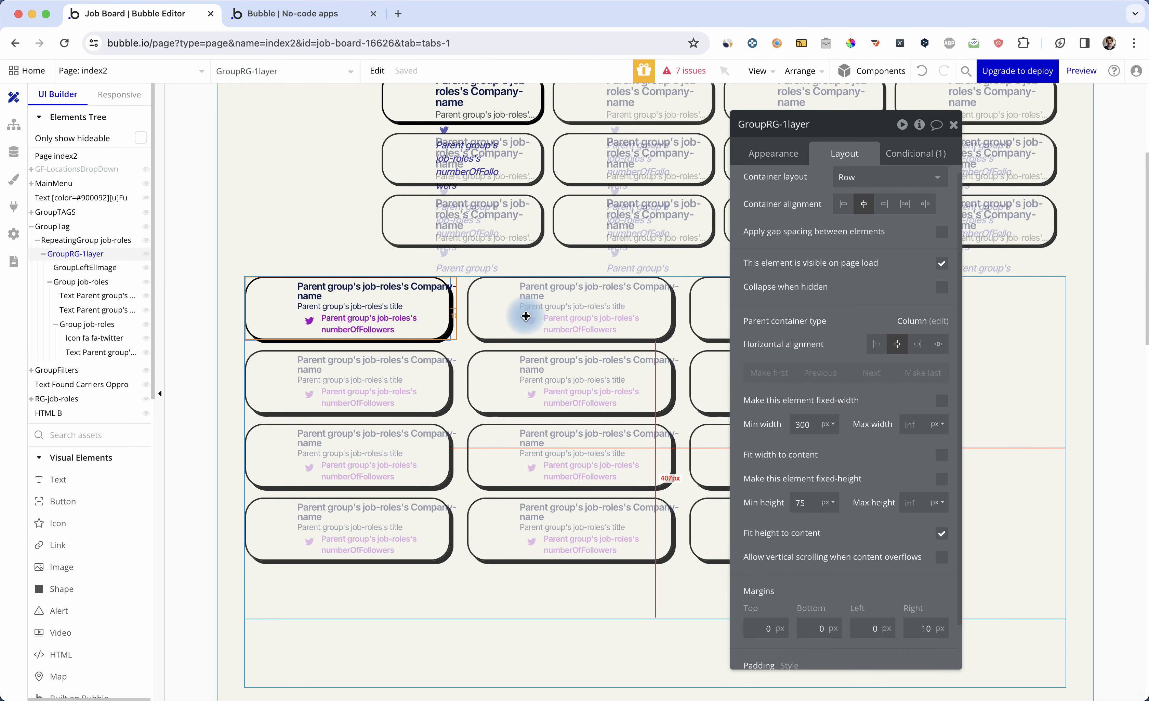
click(526, 316)
drag(873, 127, 969, 169)
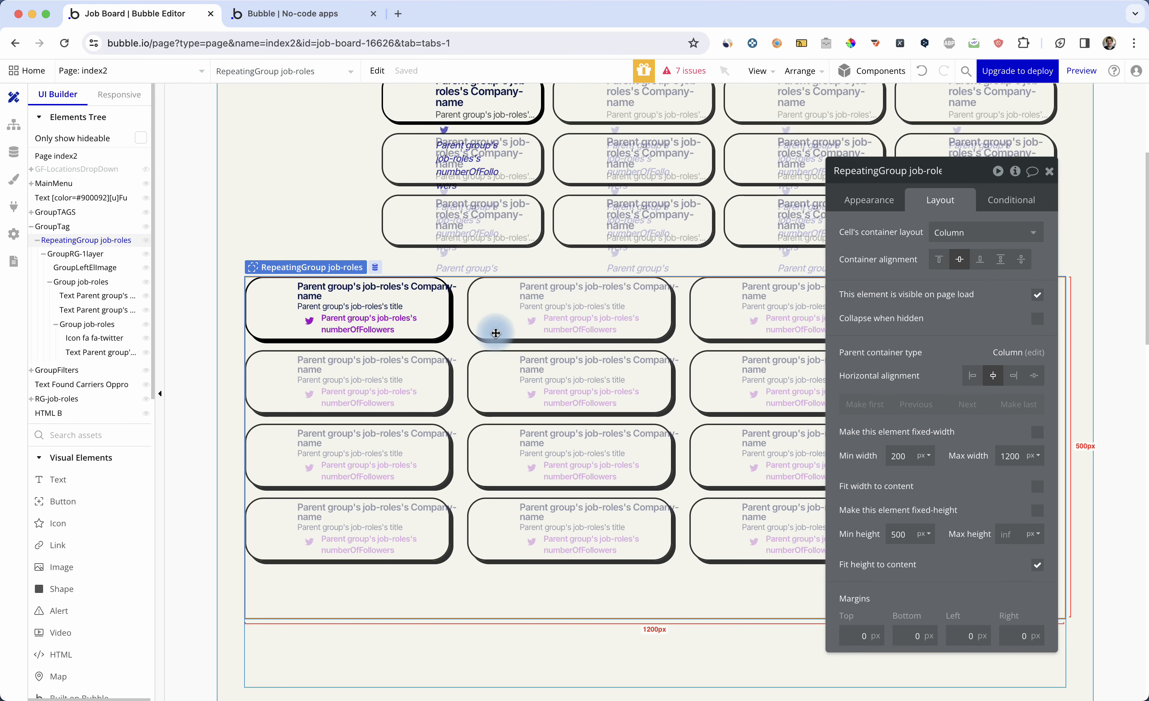
click(94, 258)
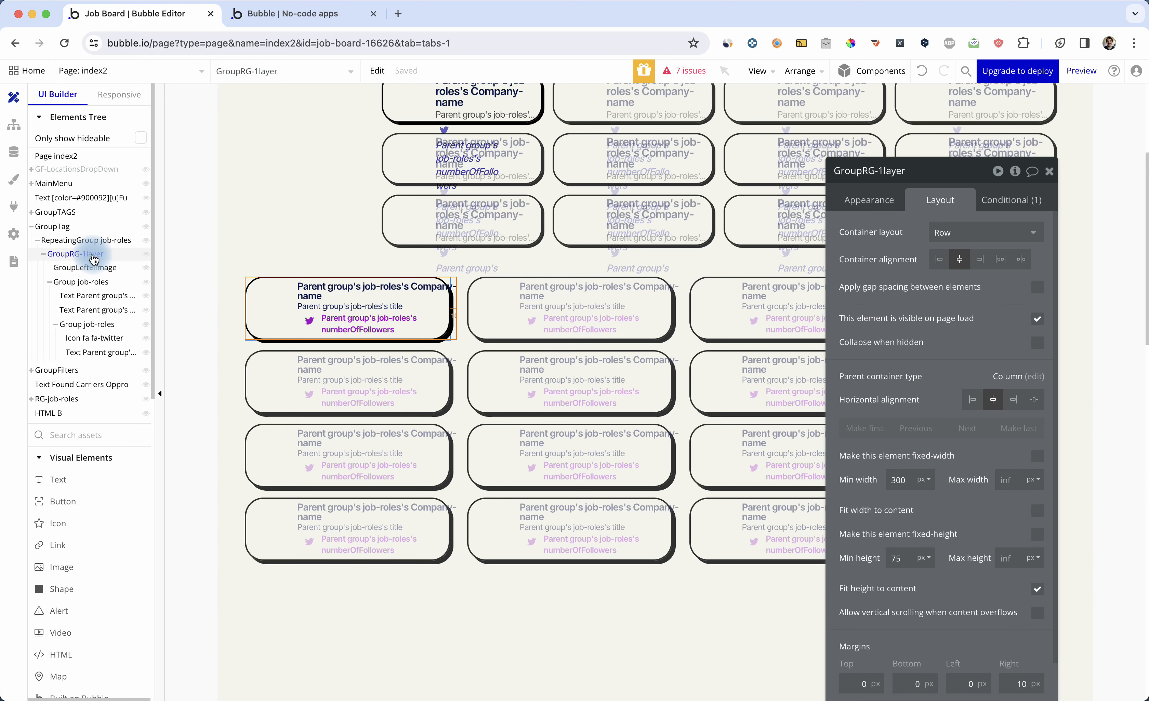
click(85, 240)
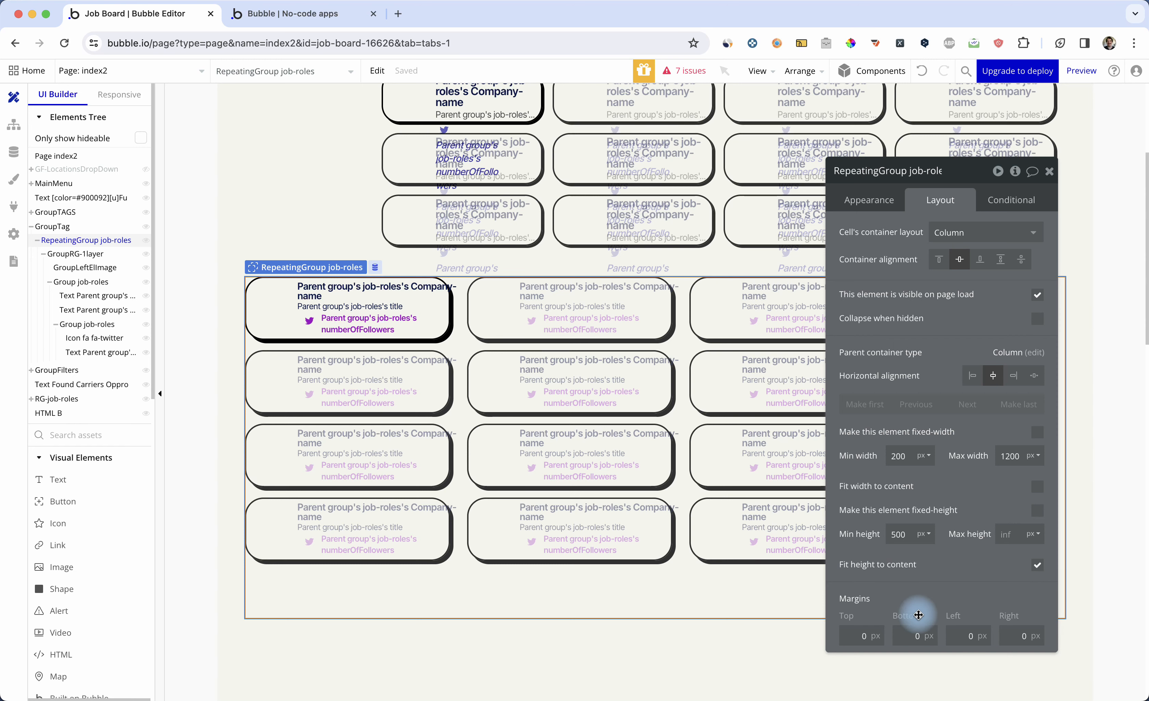
click(965, 641)
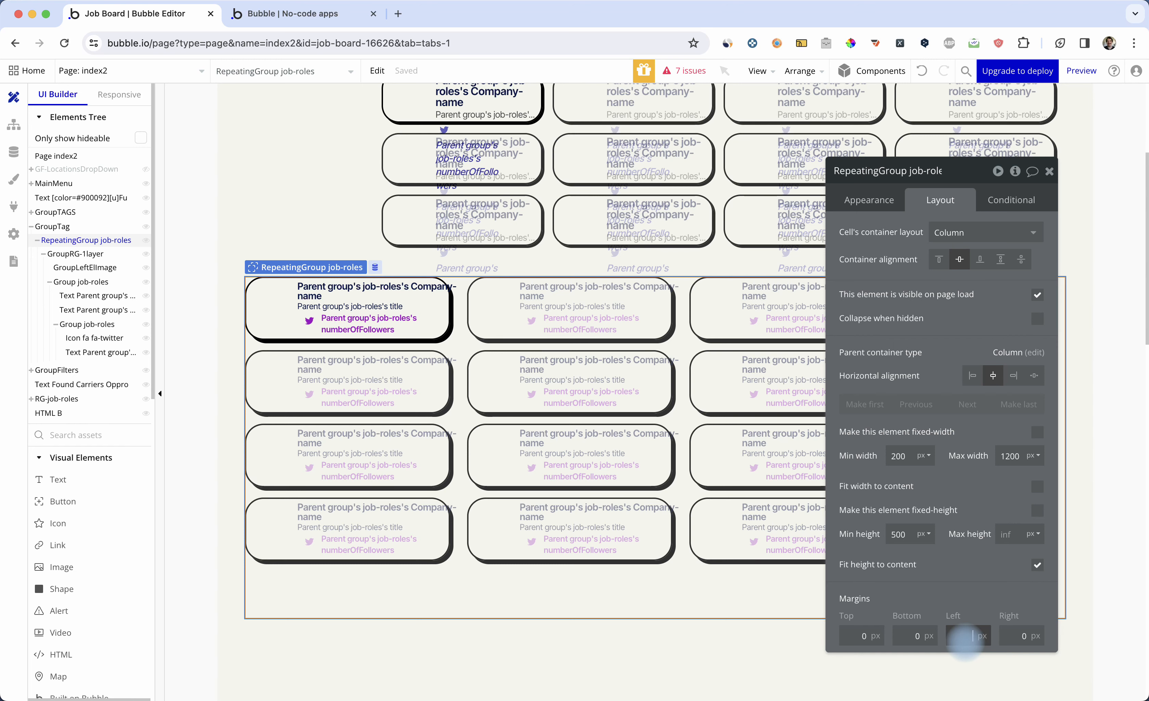
text(150)
key(BackSpace)
key(BackSpace)
key(BackSpace)
key(BackSpace)
key(BackSpace)
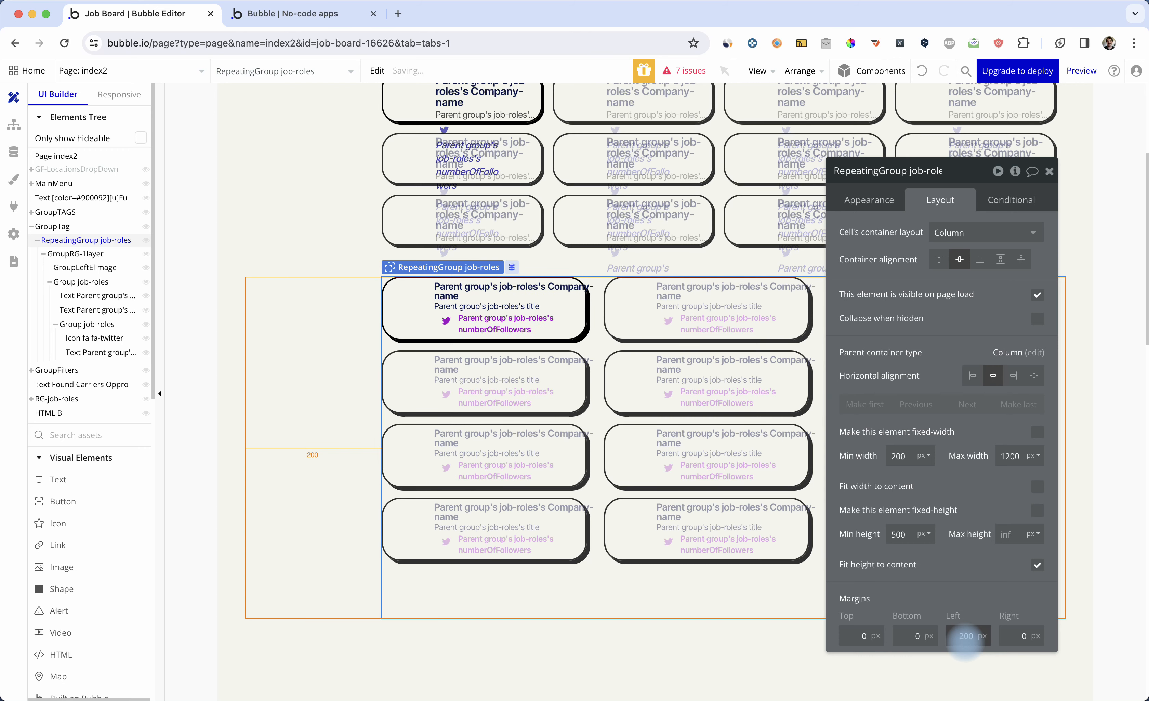
Step: Reload the page preview and check the new cards' horizontal position against the original cards
key(ctrl+Tab)
key(super+r)
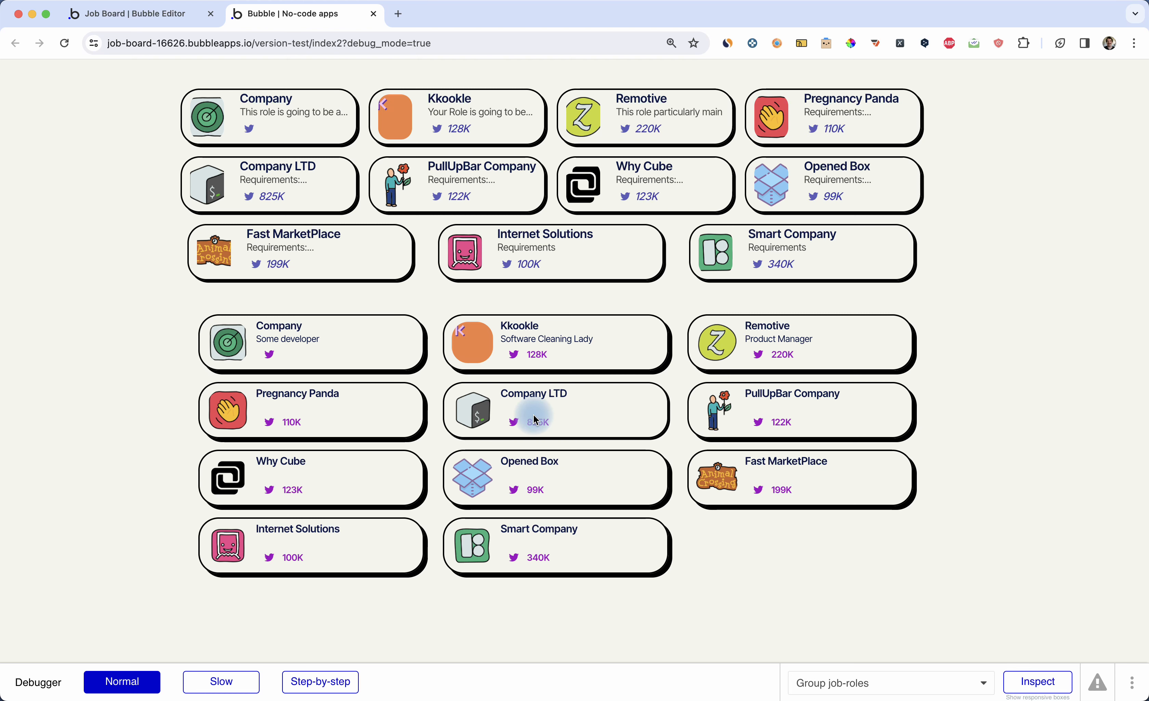
key(ctrl+Tab)
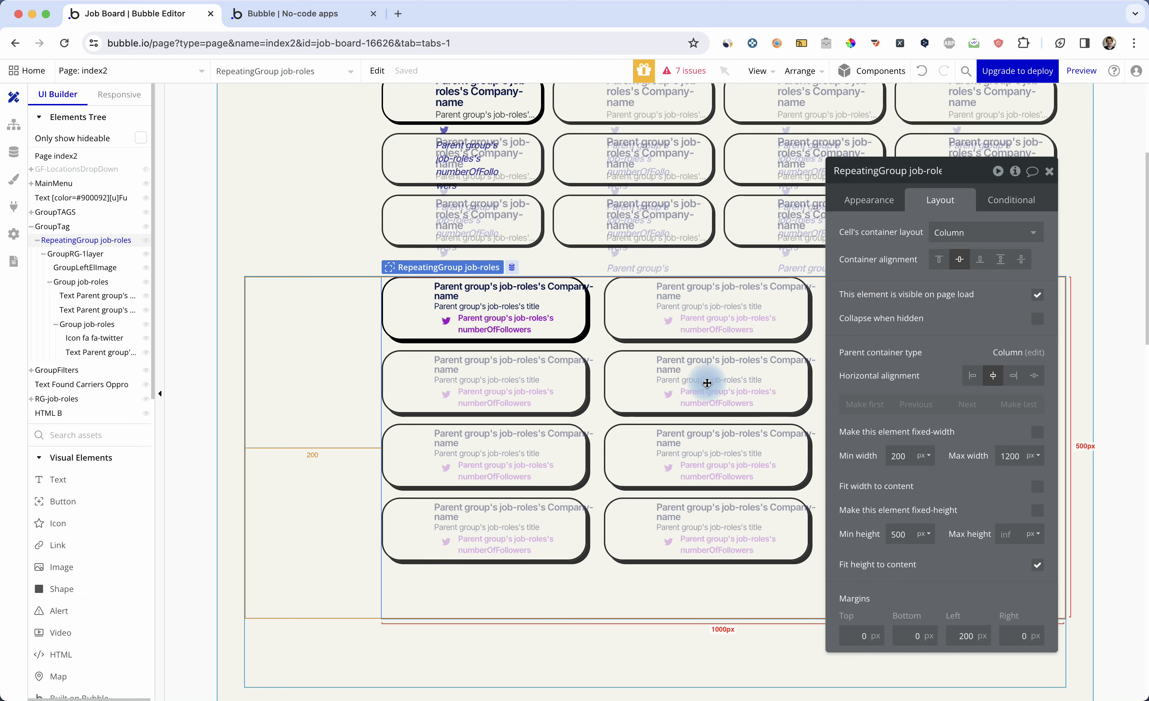
key(ctrl+Tab)
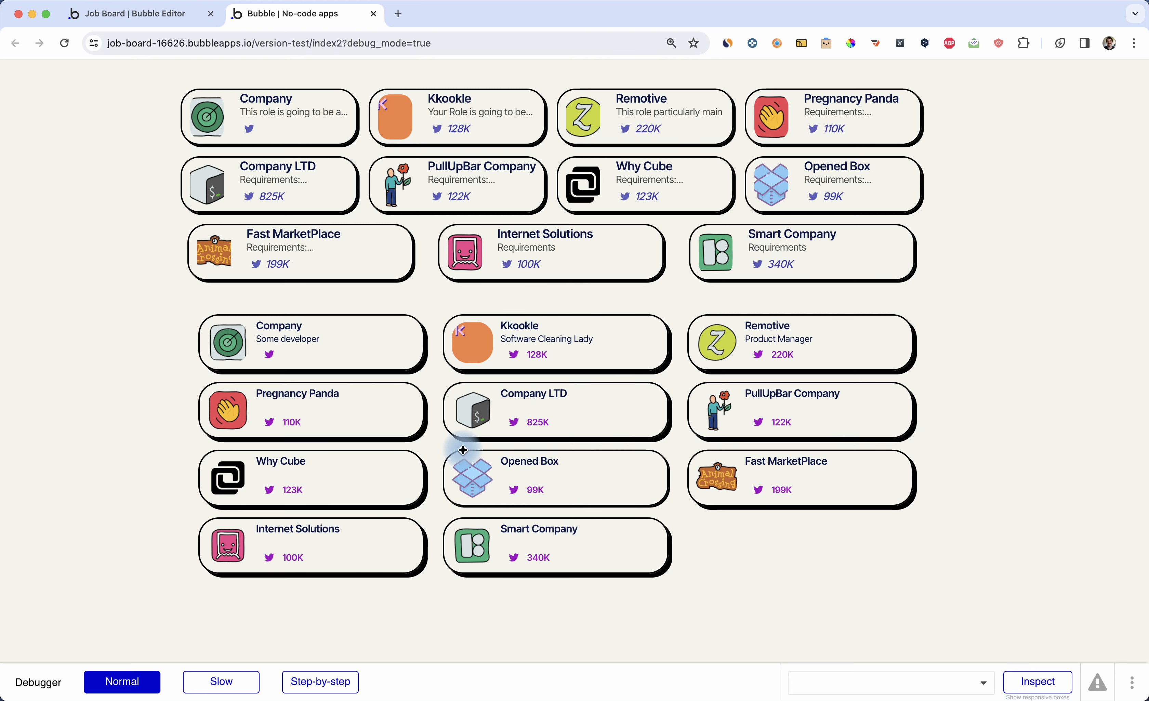
key(ctrl+Tab)
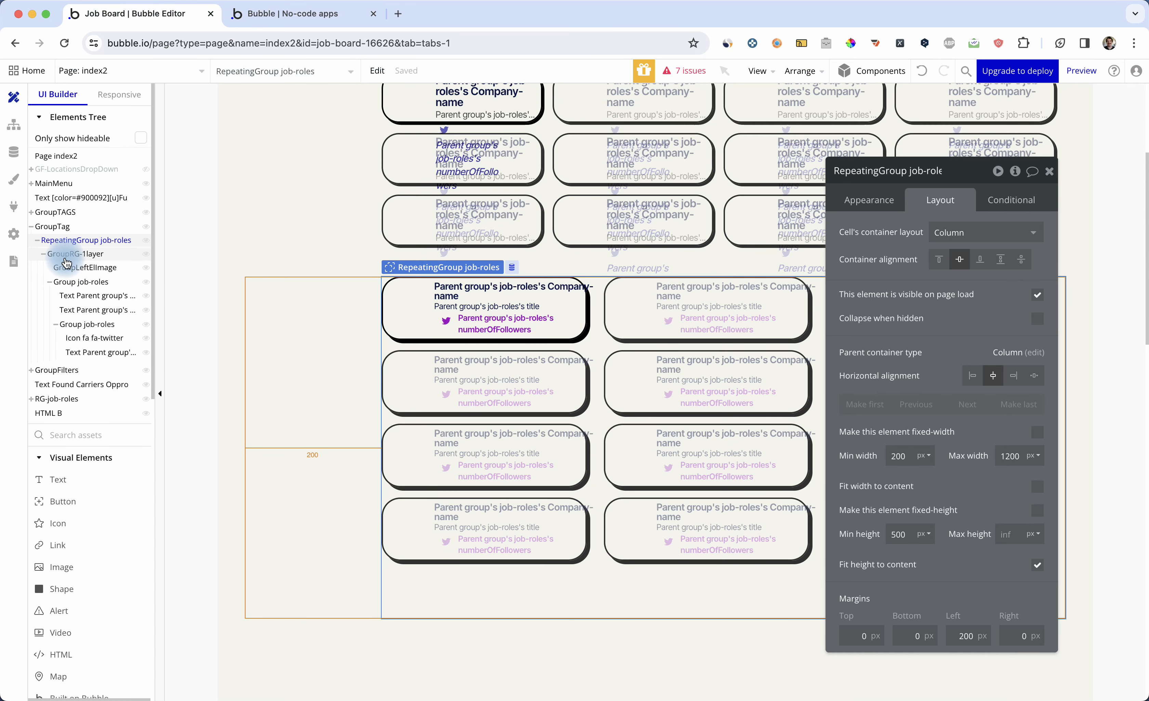
Step: Collapse Group job-roles in the elements tree and inspect the card structure under GroupRG-1layer
click(53, 285)
click(50, 283)
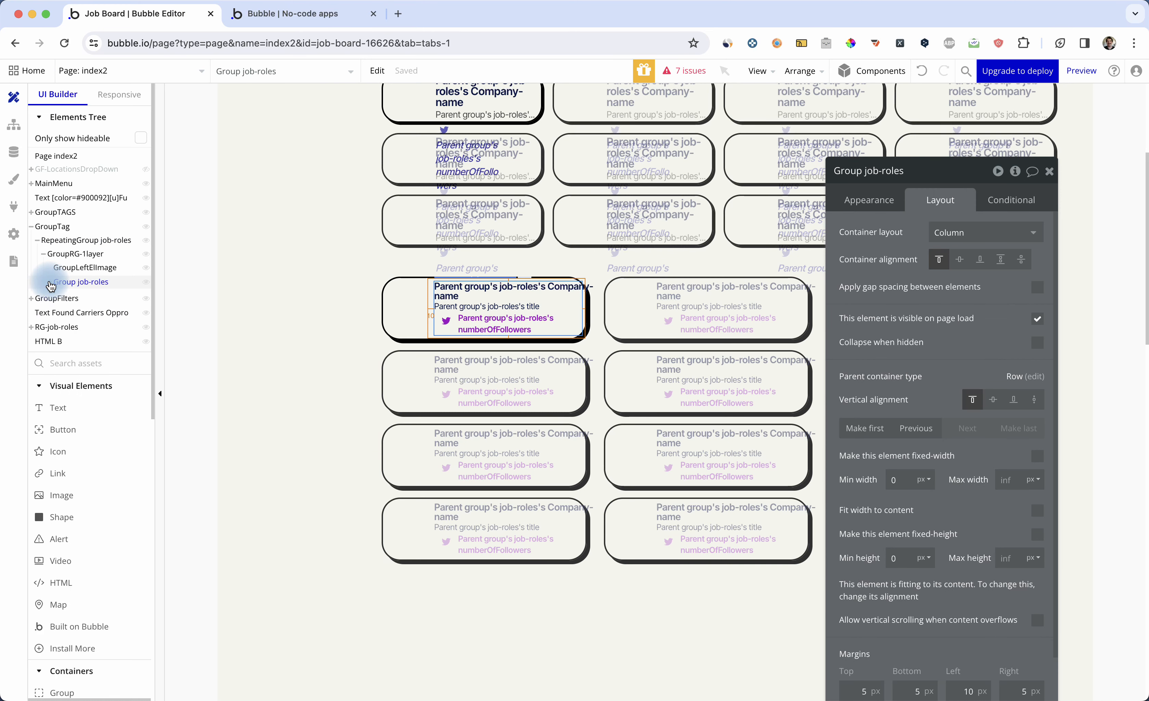
mouse_move(56, 259)
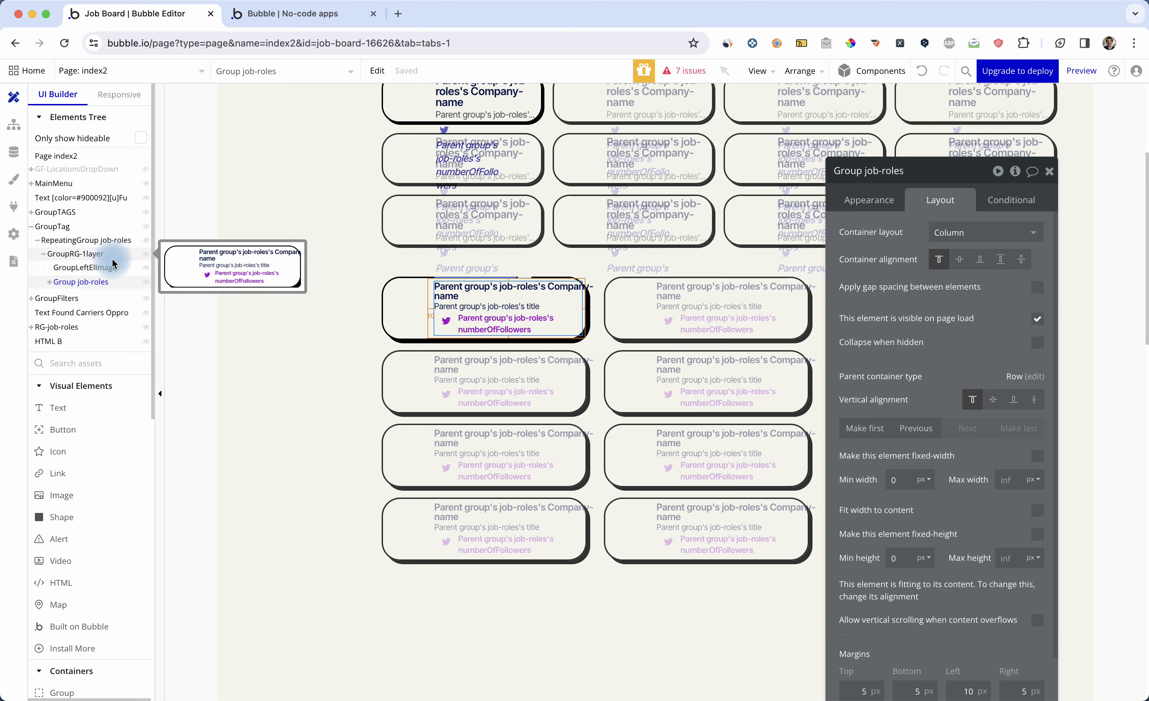
Step: Compare the new job cards' layout and wrapping with the original cards in the page preview
key(ctrl+Tab)
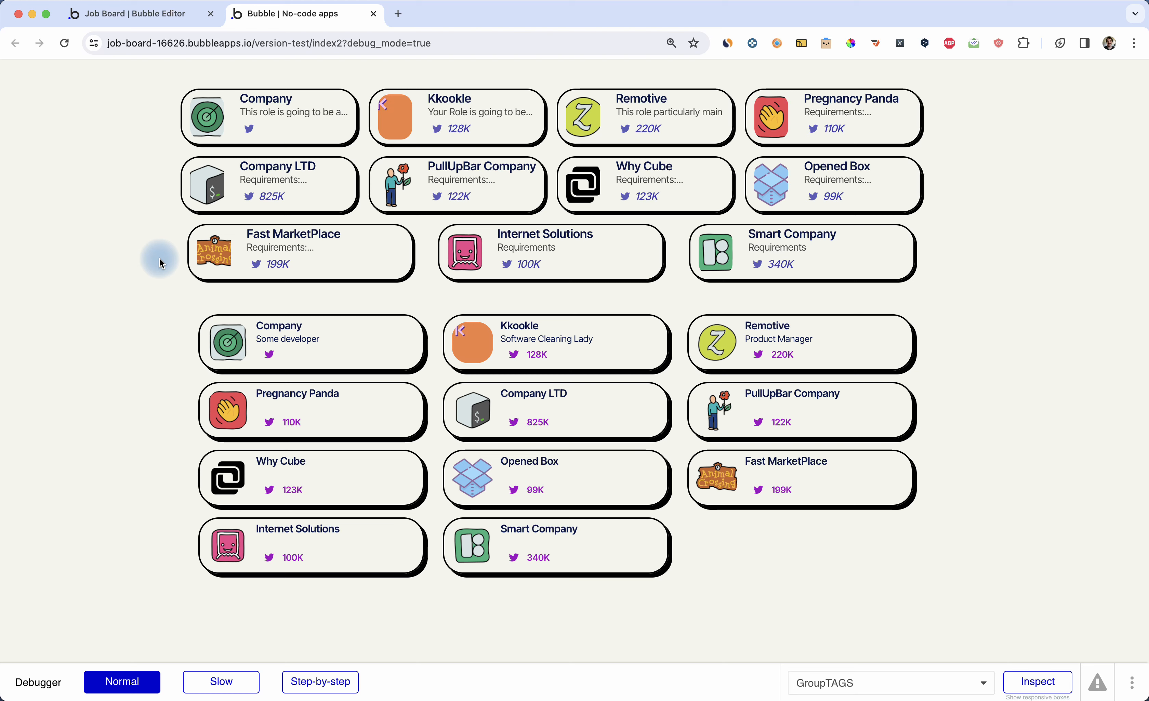
key(ctrl+shift+Tab)
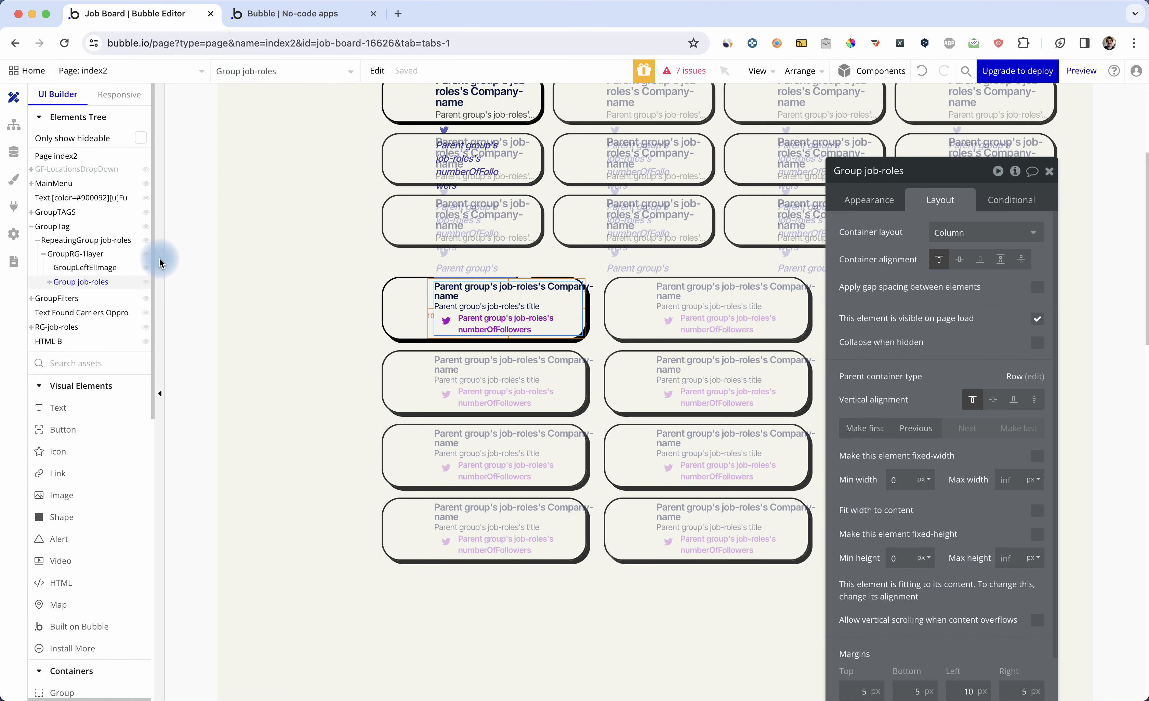
key(ctrl+Tab)
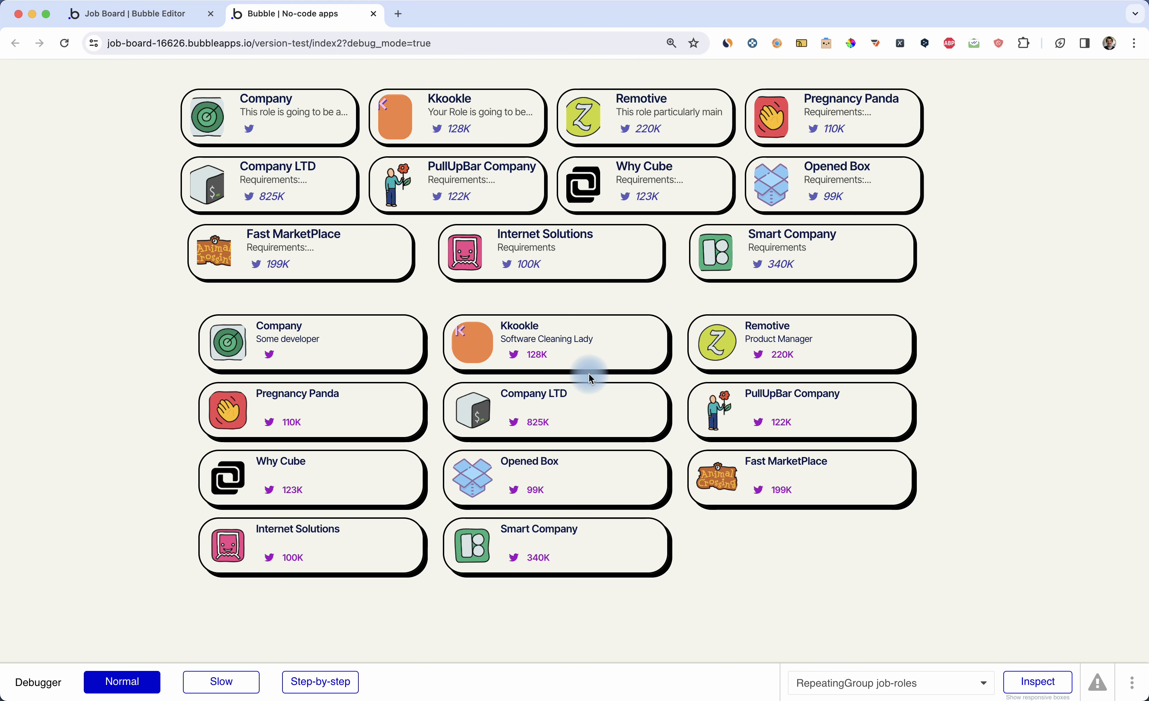
scroll(588, 378, down, 1)
scroll(590, 378, down, 1)
scroll(590, 378, up, 2)
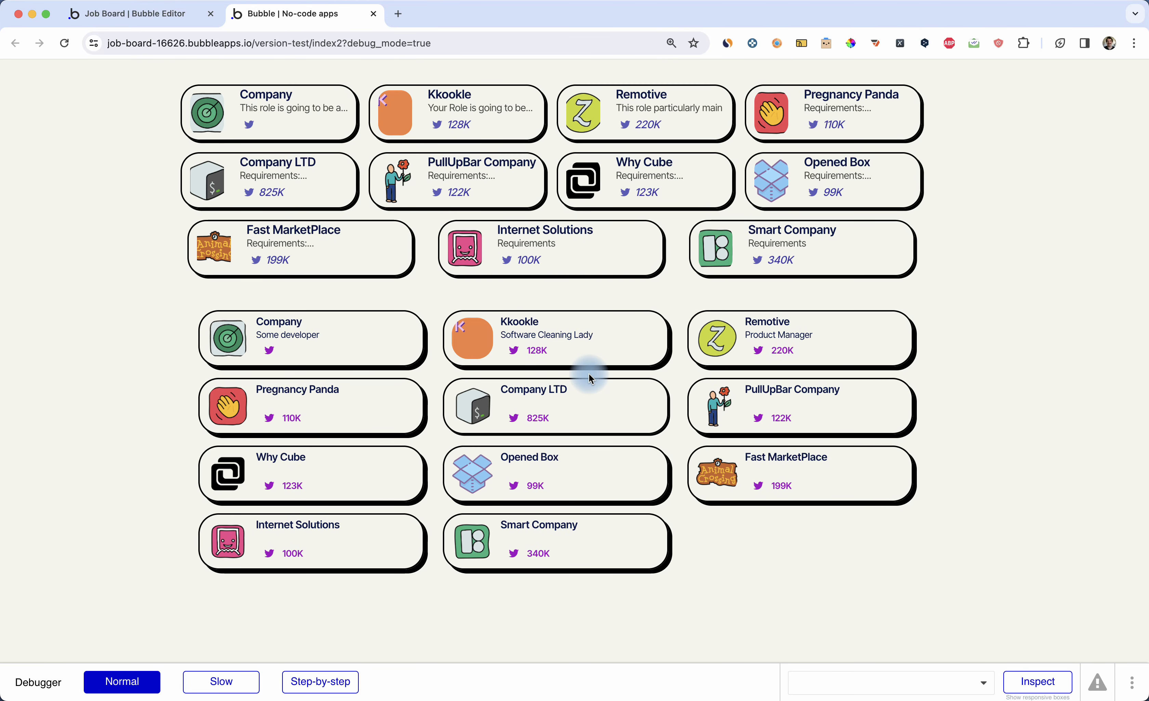